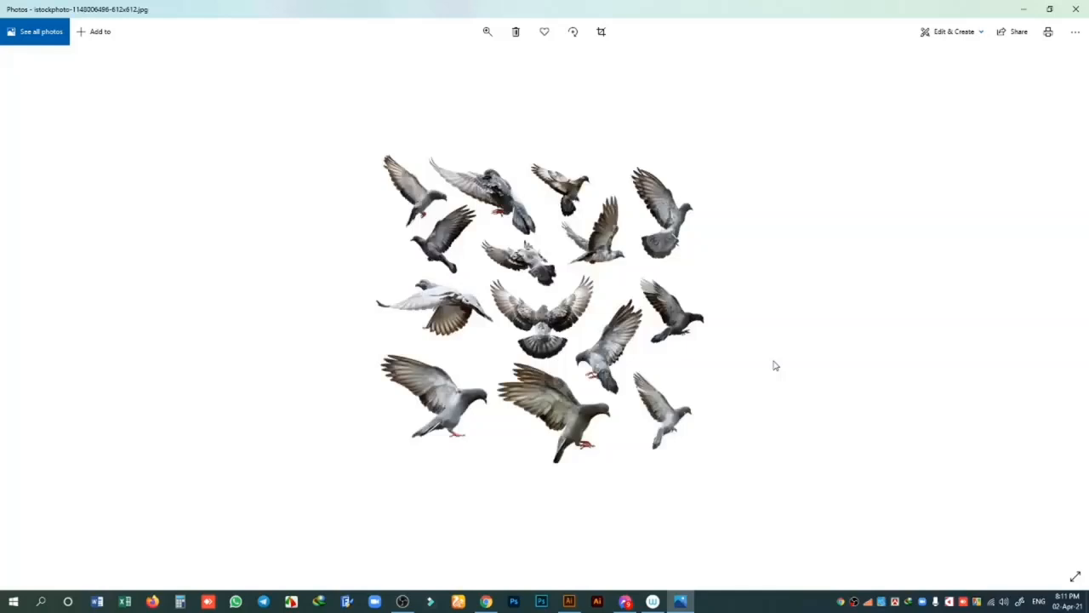
- Look through the sample shape, banner, balloon and bird pictures in Photos, and close the viewer to return to Illustrator
key(Right)
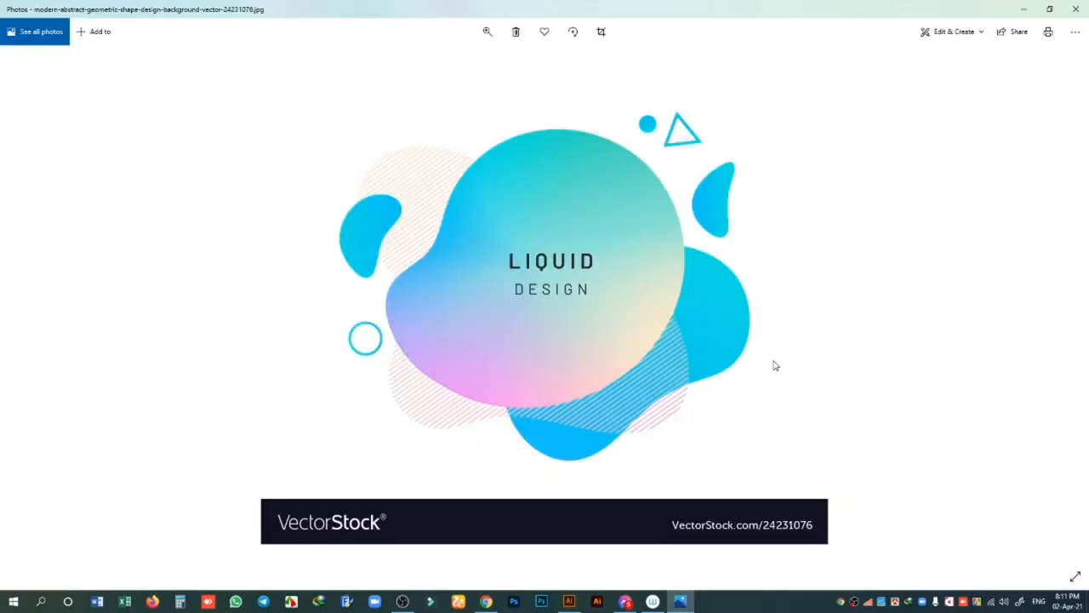
key(Right)
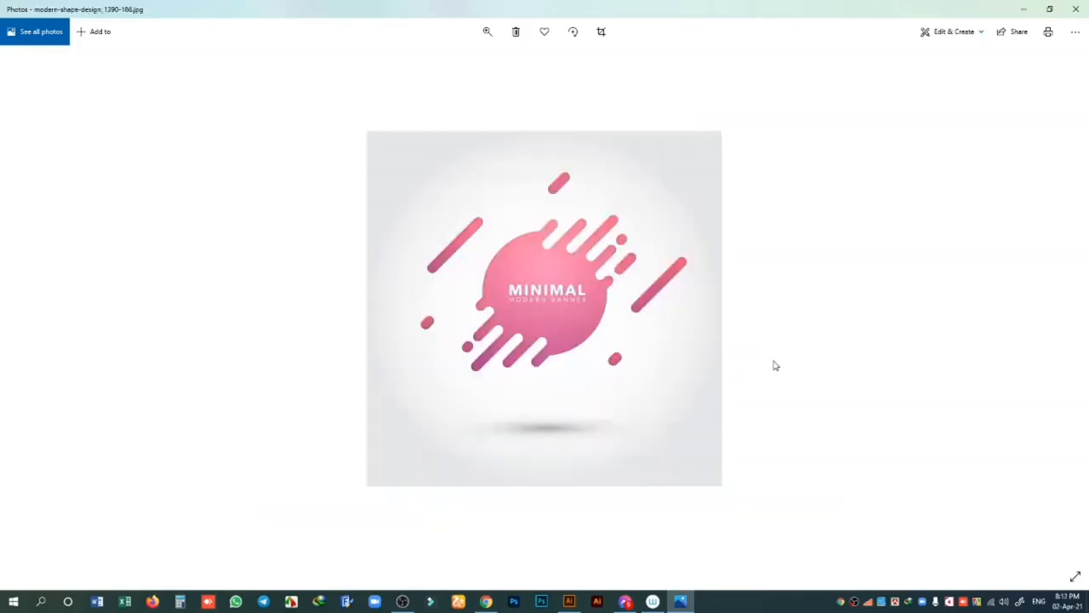
key(Right)
key(Right)
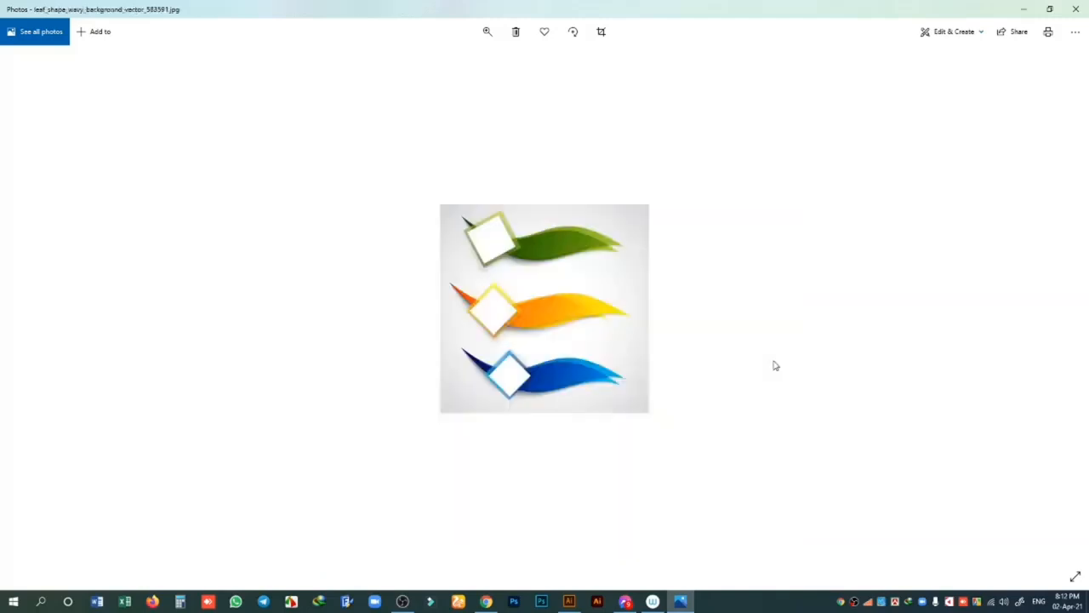
key(Right)
key(Right)
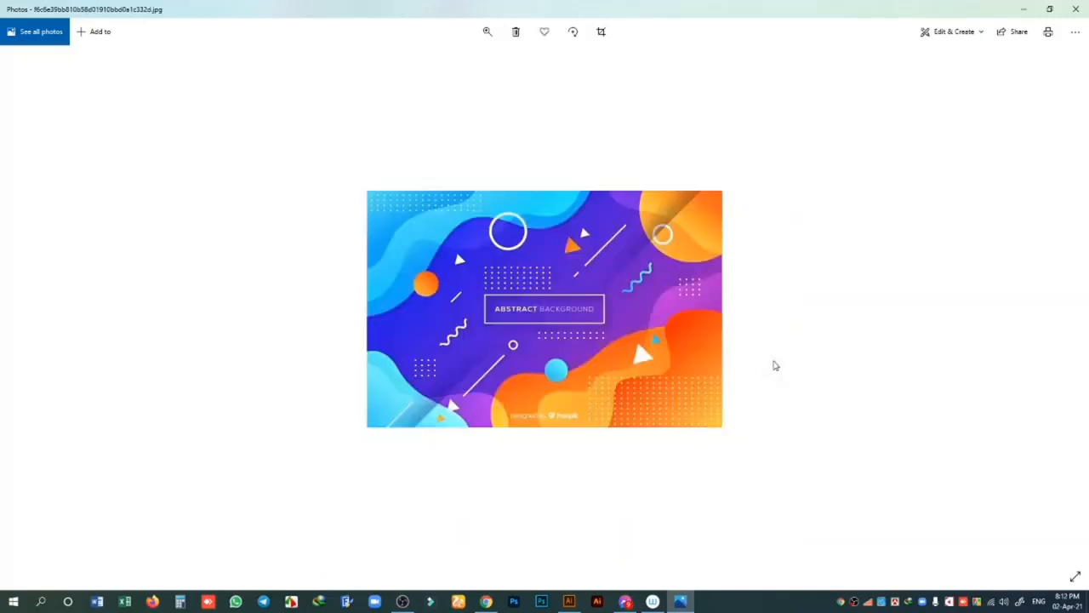
key(Right)
key(Right)
key(Left)
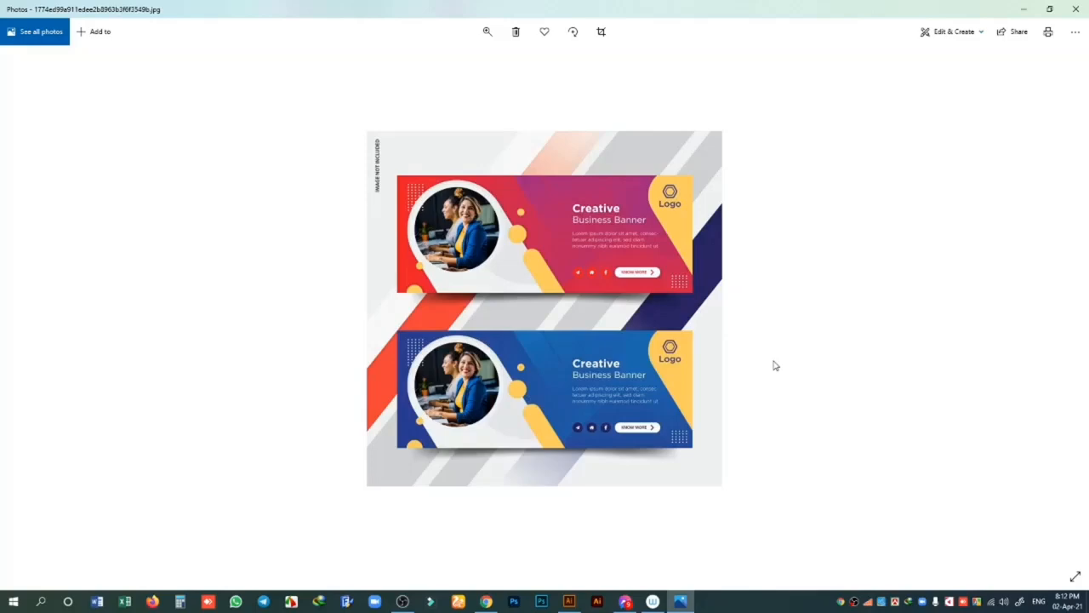
key(Right)
key(Right)
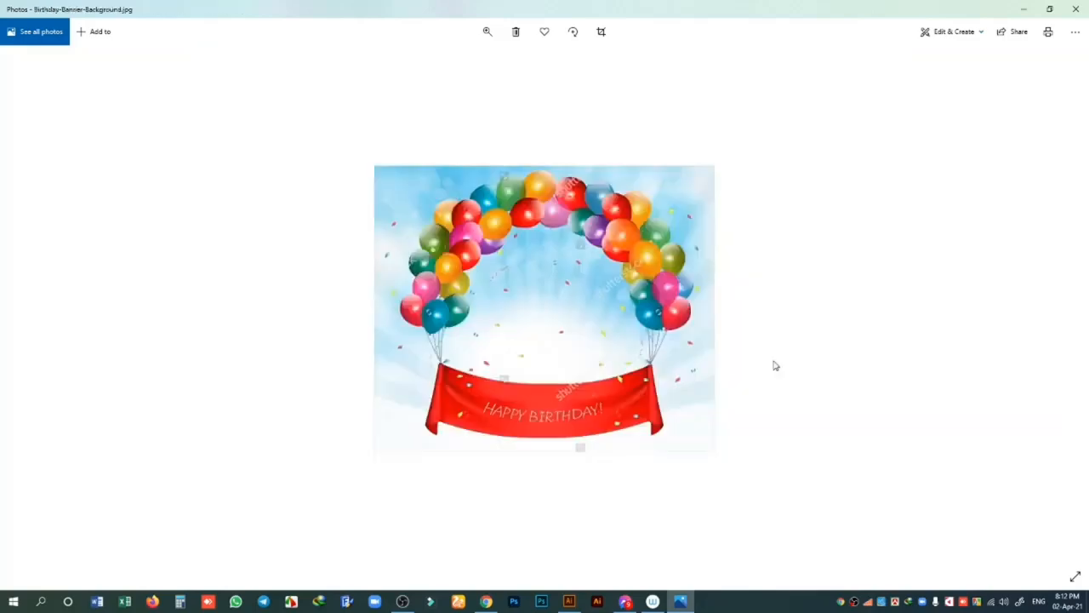
key(Left)
key(Left)
key(Left)
key(Left)
key(Left)
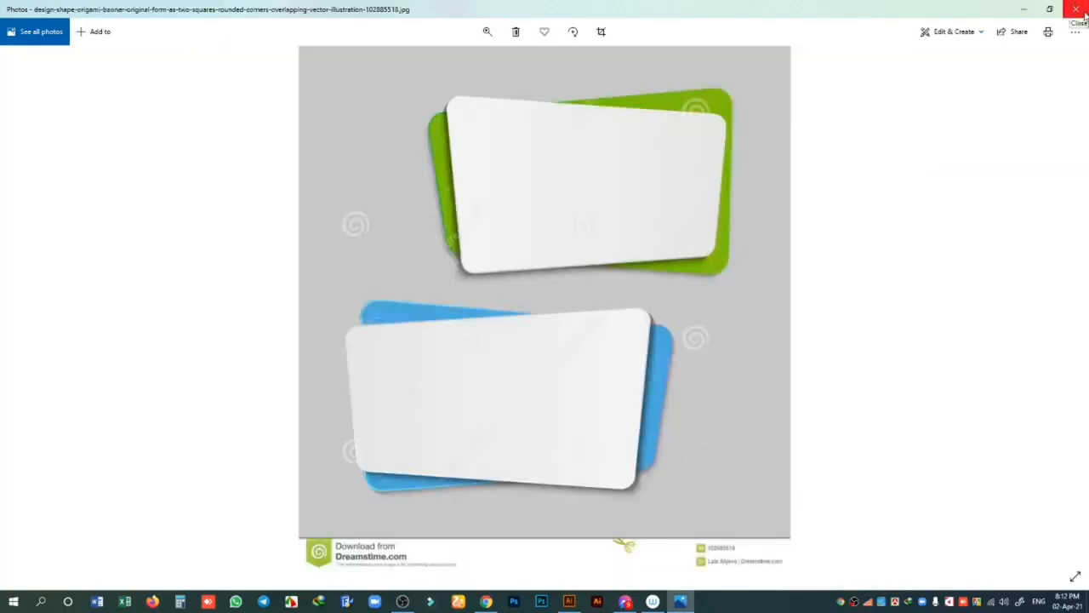
click(1079, 8)
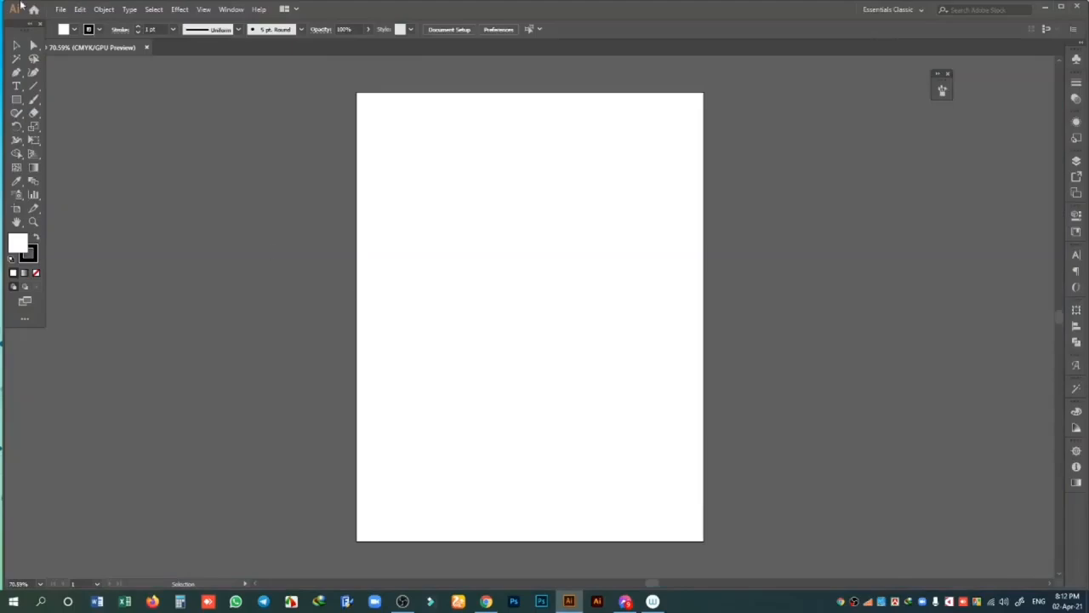
click(60, 10)
click(107, 196)
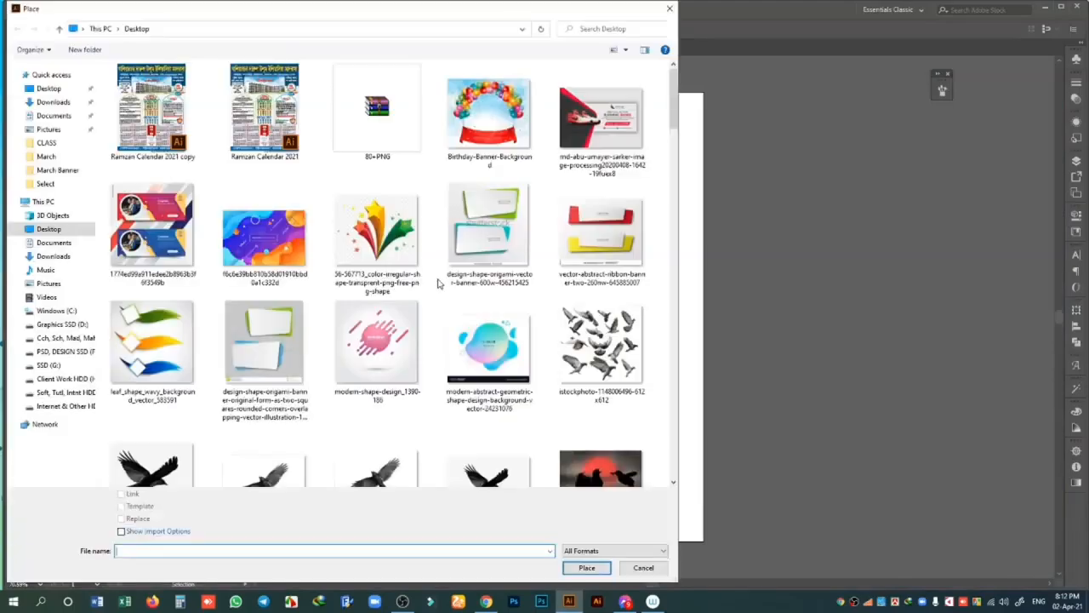
click(643, 567)
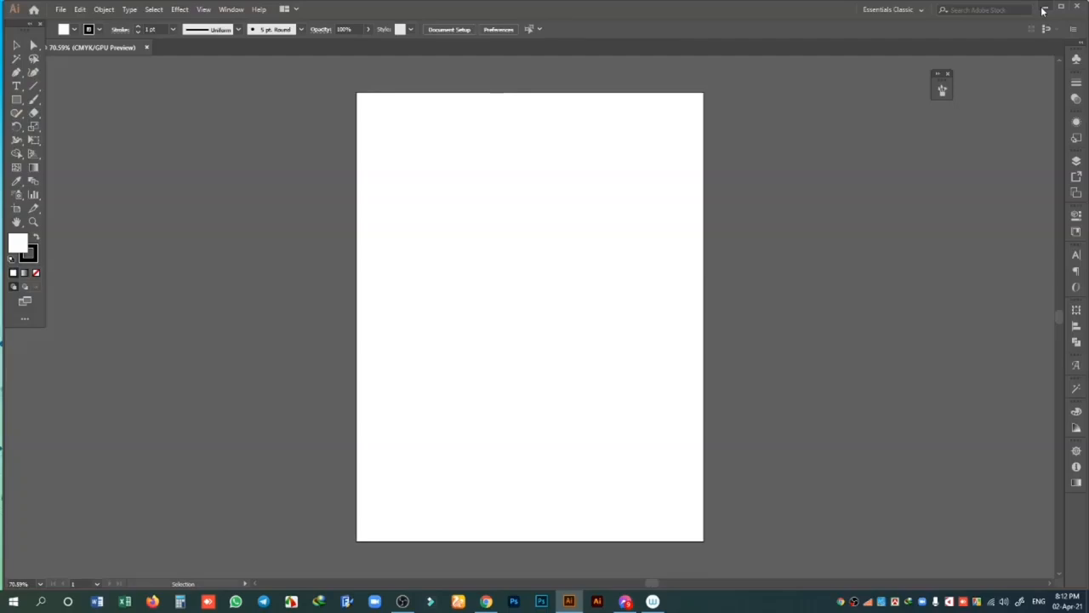
click(59, 10)
click(98, 198)
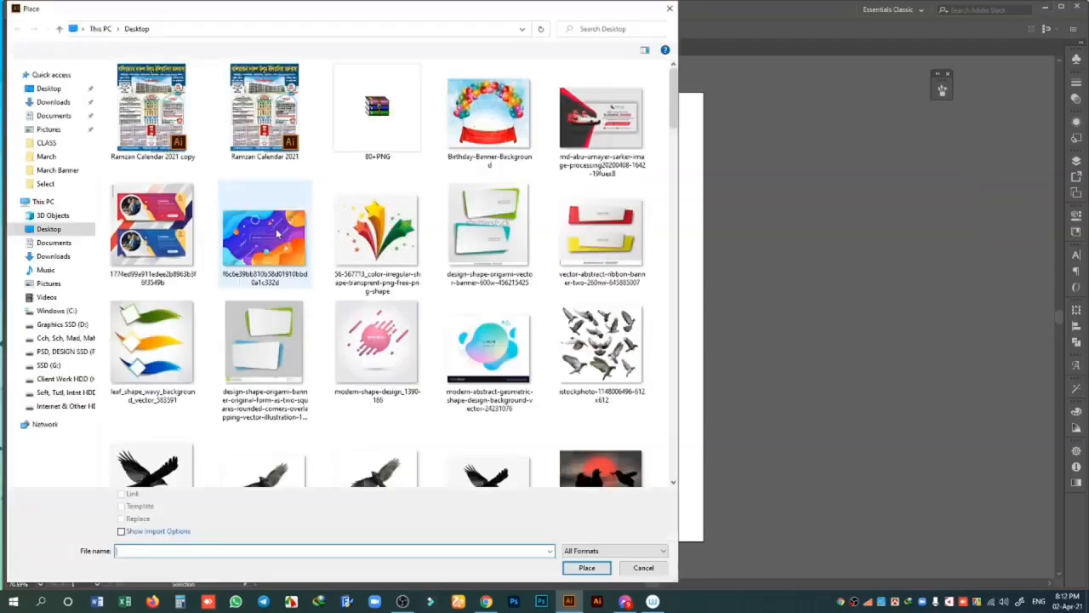
click(277, 234)
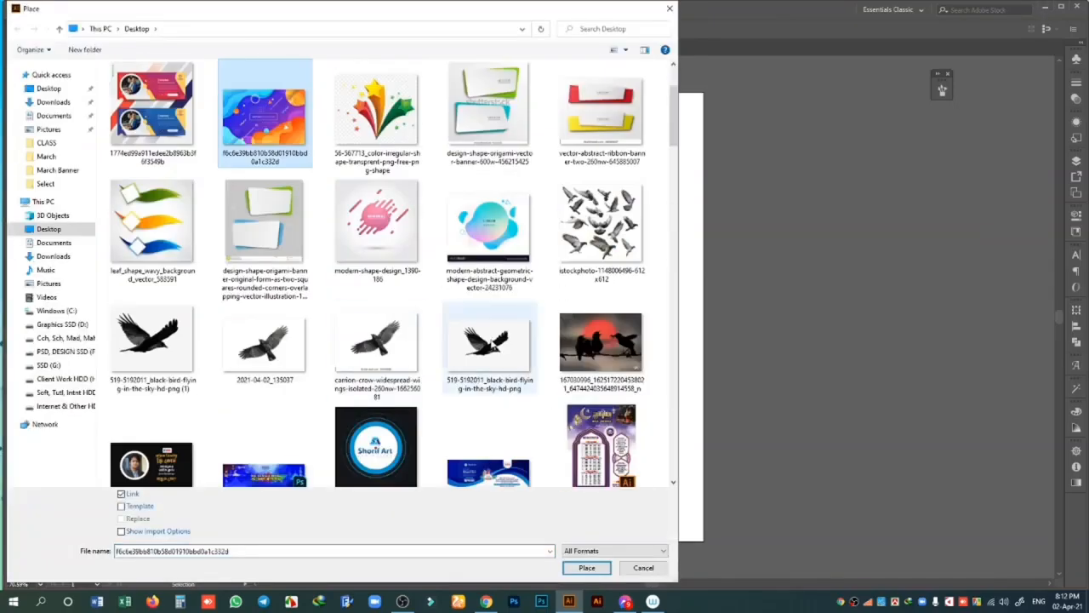
click(489, 348)
click(586, 568)
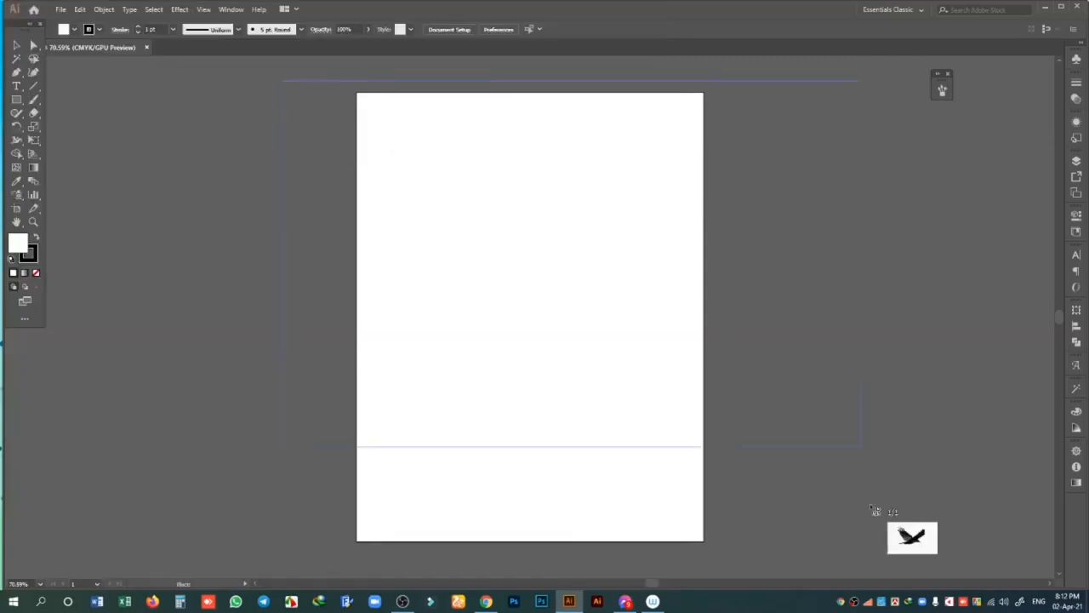
drag(871, 508, 871, 508)
- Move the linked crow image so that the bird lies over the upper middle of the artboard
drag(586, 279, 519, 244)
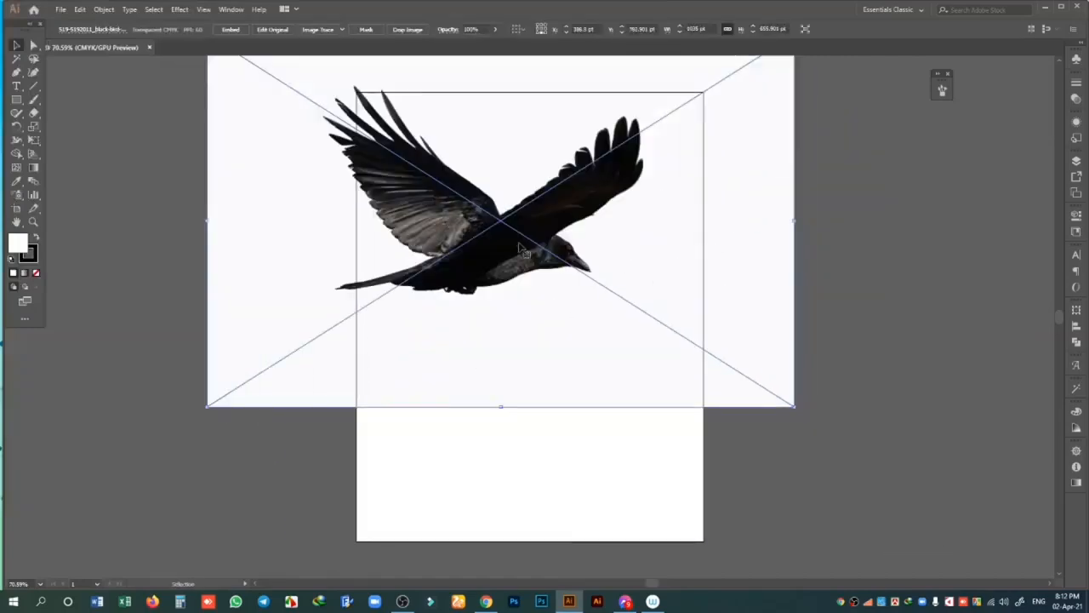
scroll(437, 223, up, 1)
drag(454, 219, 499, 341)
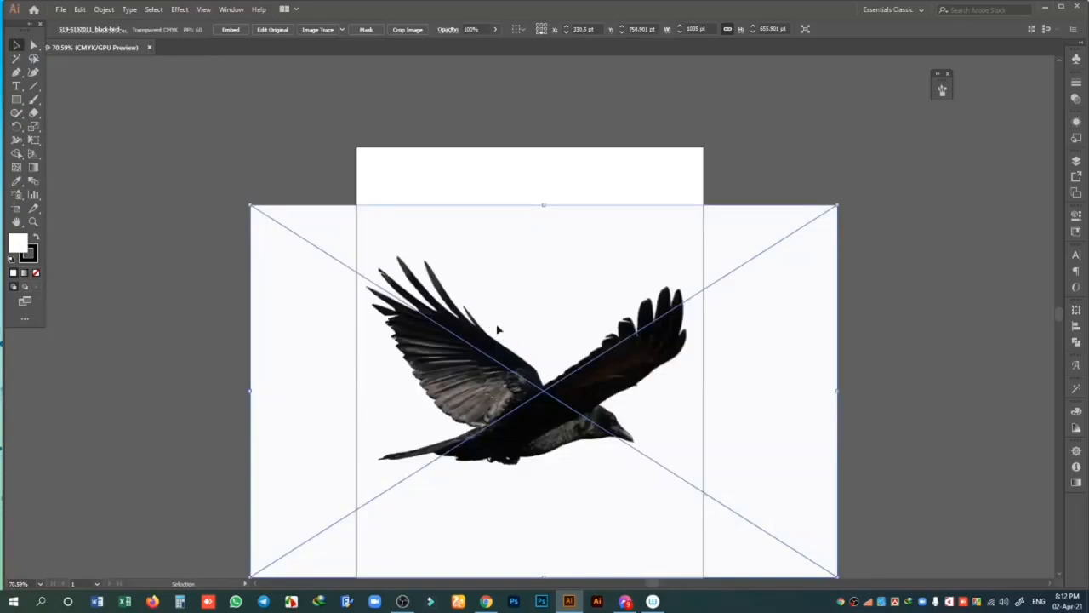
drag(498, 328, 493, 273)
scroll(493, 295, down, 1)
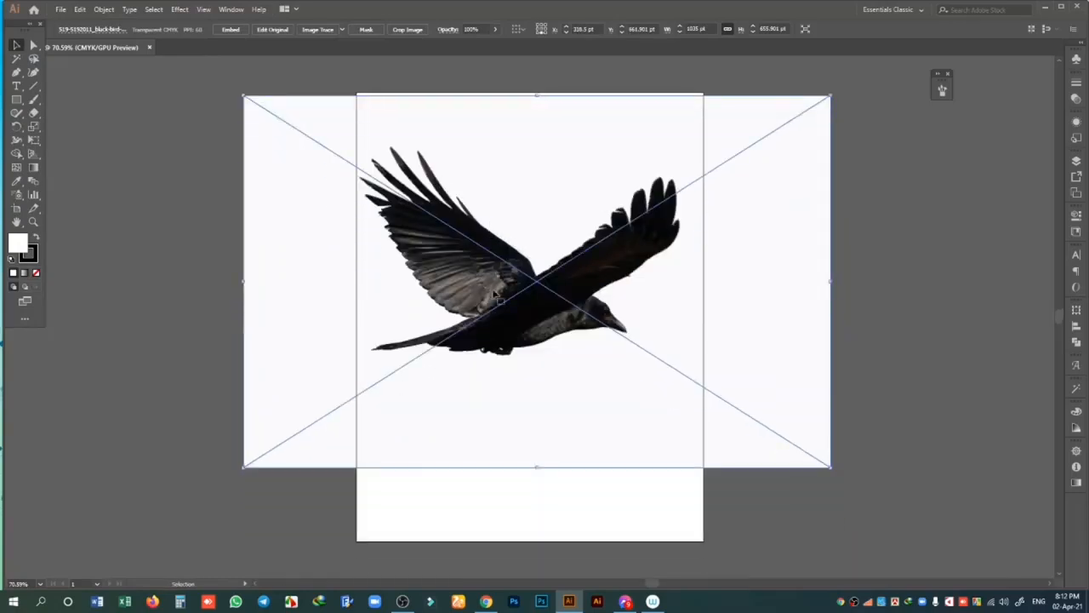
drag(565, 278, 522, 285)
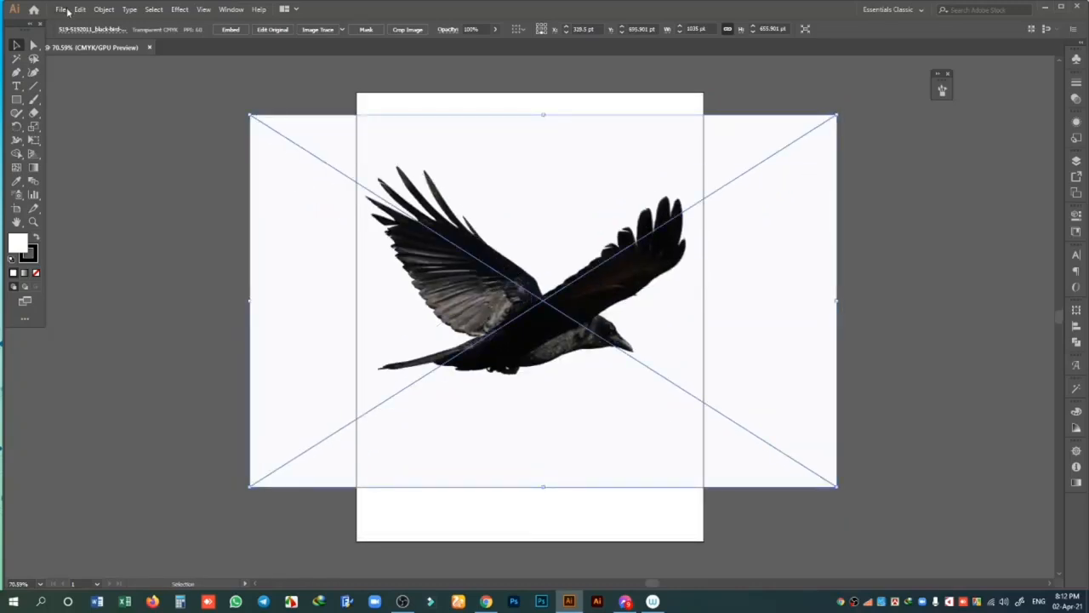
click(61, 9)
click(103, 189)
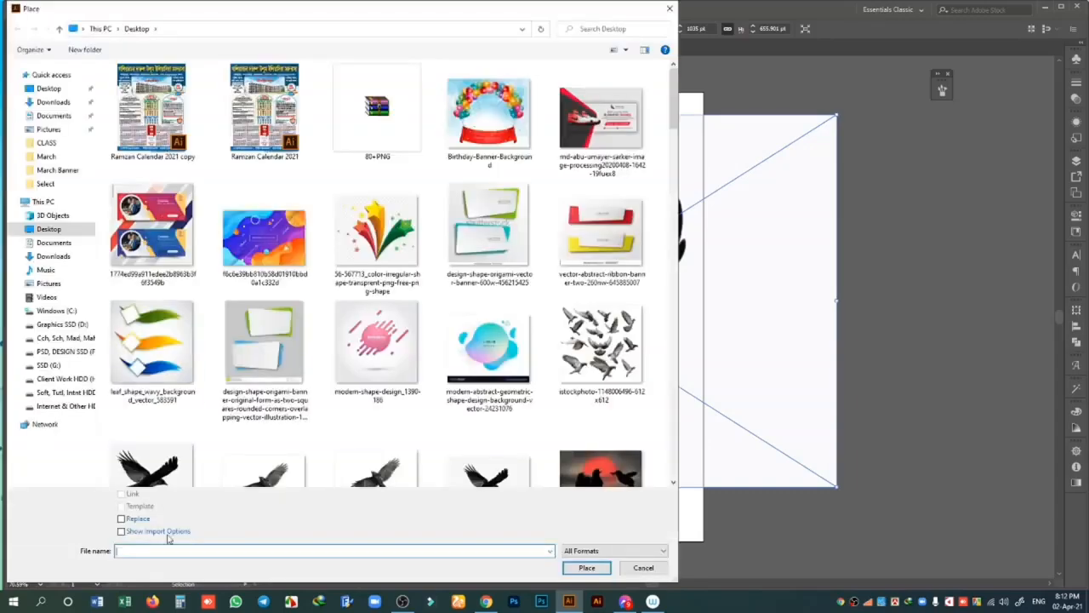
scroll(490, 349, down, 5)
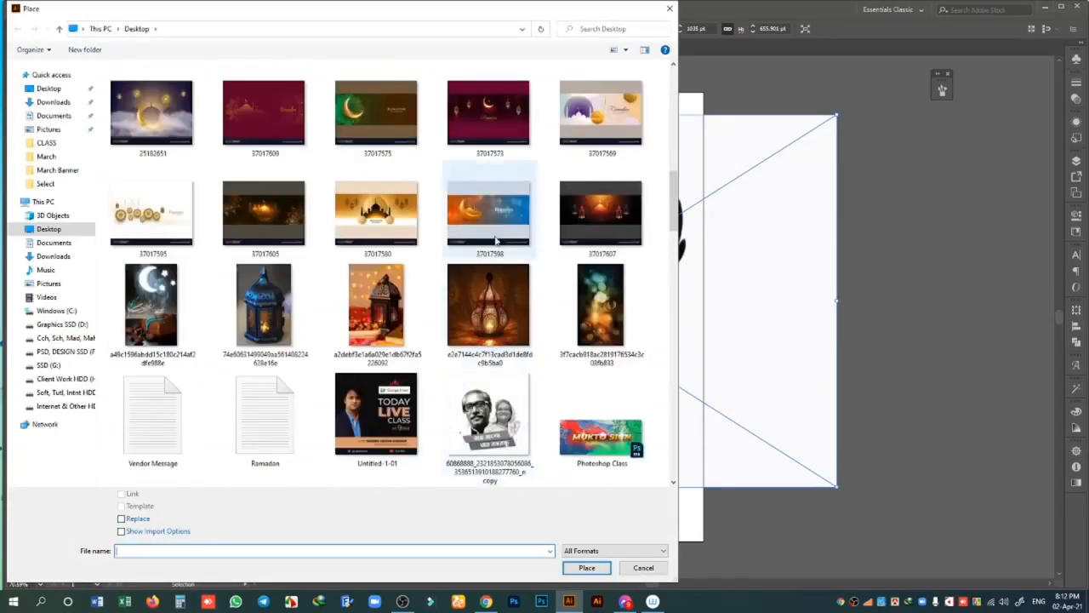
scroll(490, 349, up, 4)
click(492, 349)
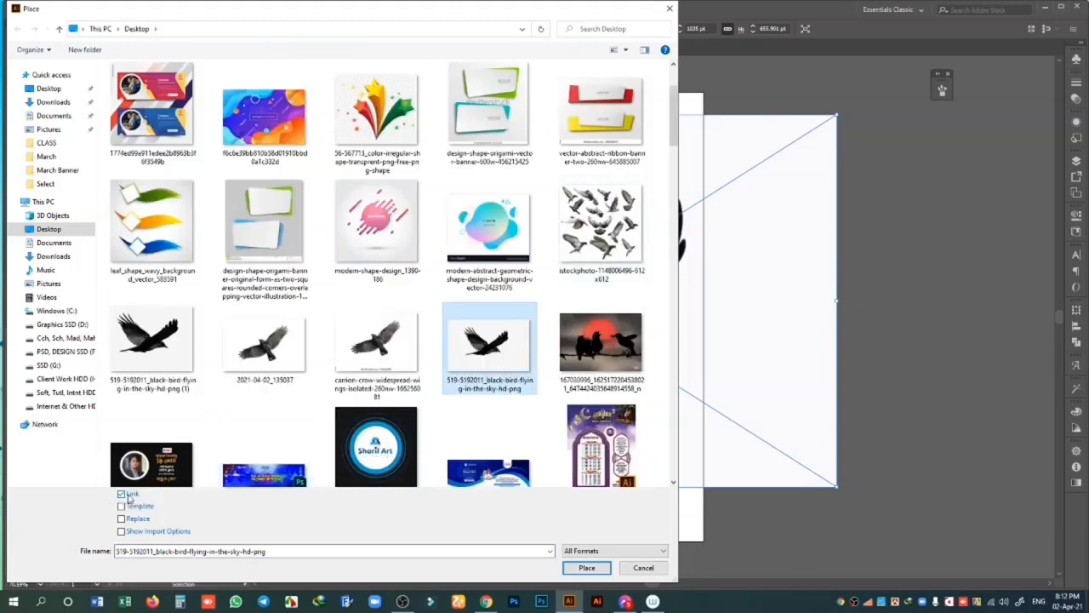
click(587, 568)
drag(136, 106, 998, 502)
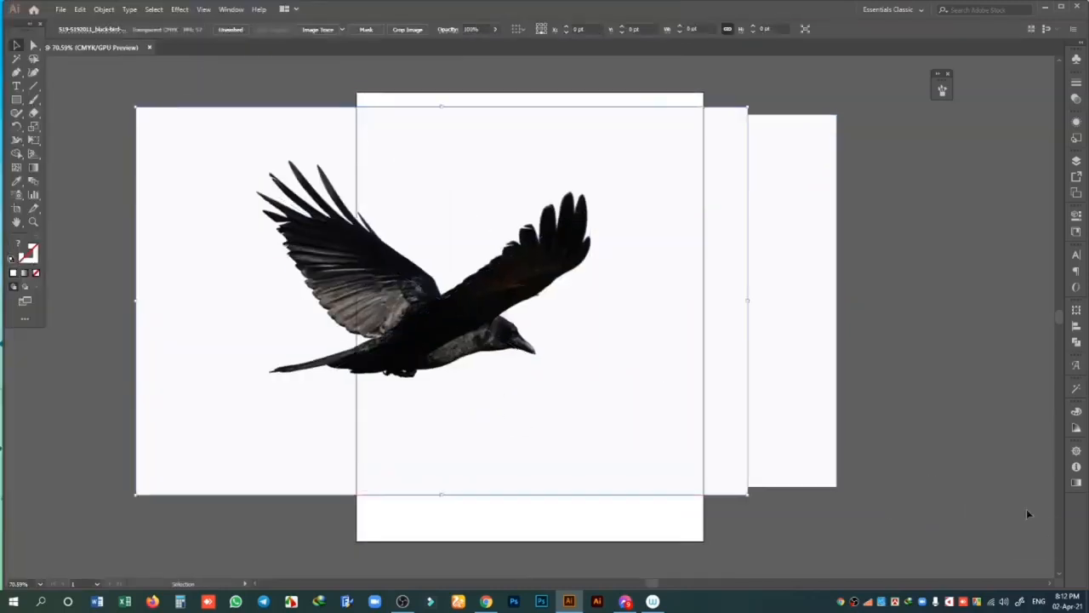
- Move the two crow images apart to opposite sides of the artboard and embed the linked one on the right
click(93, 124)
drag(545, 320, 297, 407)
drag(582, 358, 785, 280)
drag(686, 331, 659, 423)
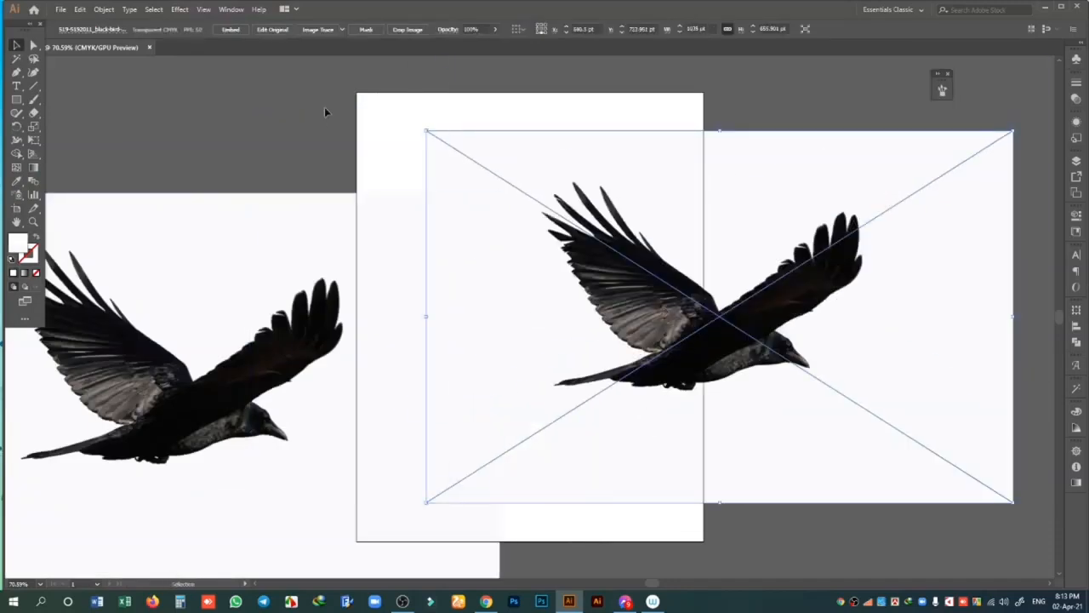
click(233, 34)
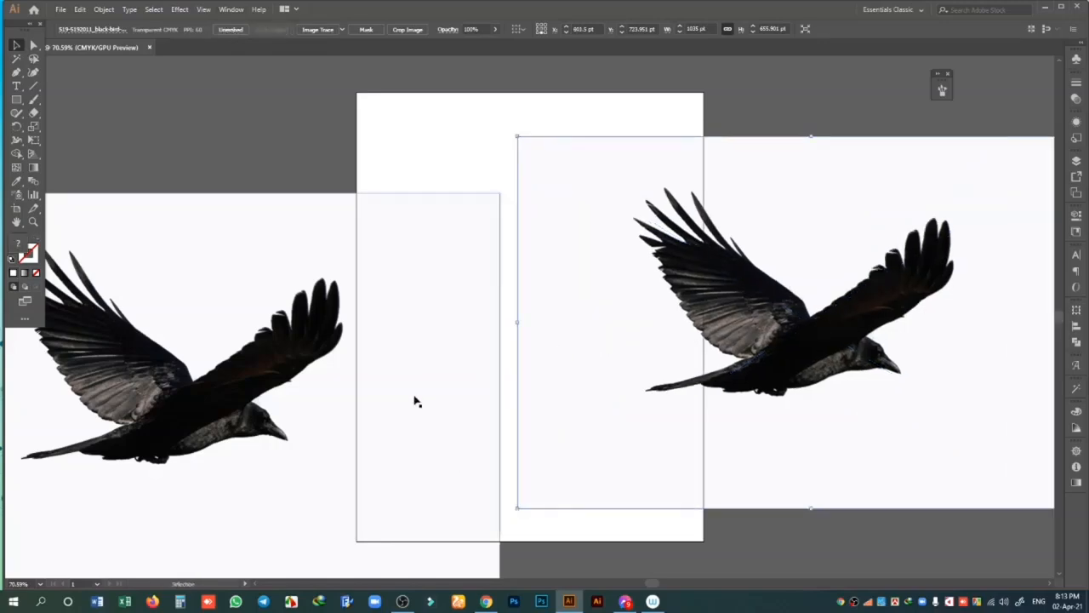
- Delete the right-hand crow image and move the remaining one over the middle of the artboard
drag(337, 272, 353, 319)
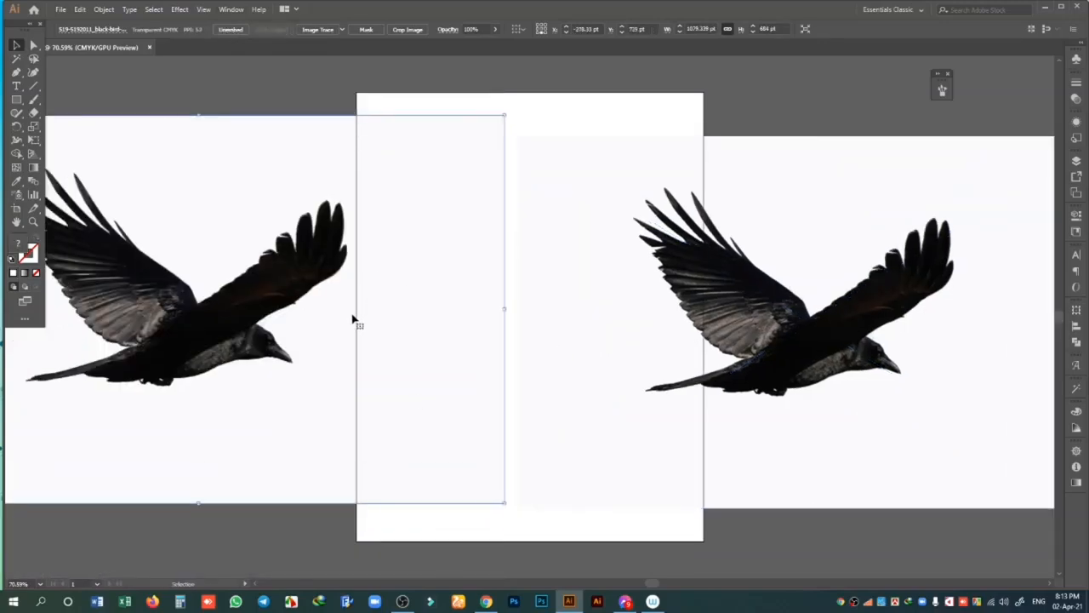
mouse_move(748, 395)
mouse_down()
mouse_move(754, 364)
mouse_move(746, 389)
mouse_move(734, 389)
mouse_up()
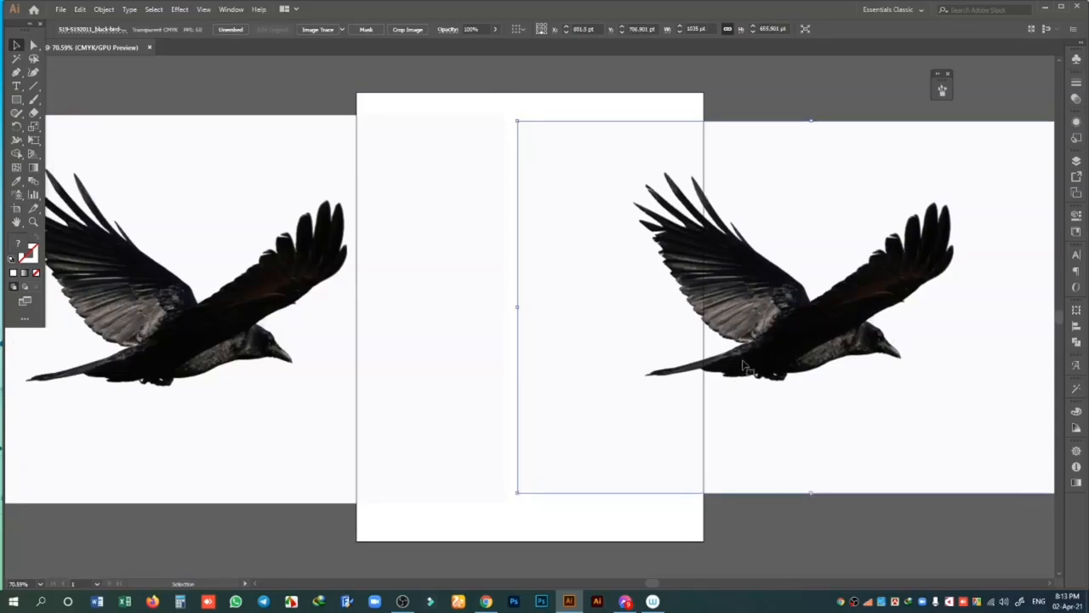
key(Delete)
drag(272, 347, 594, 366)
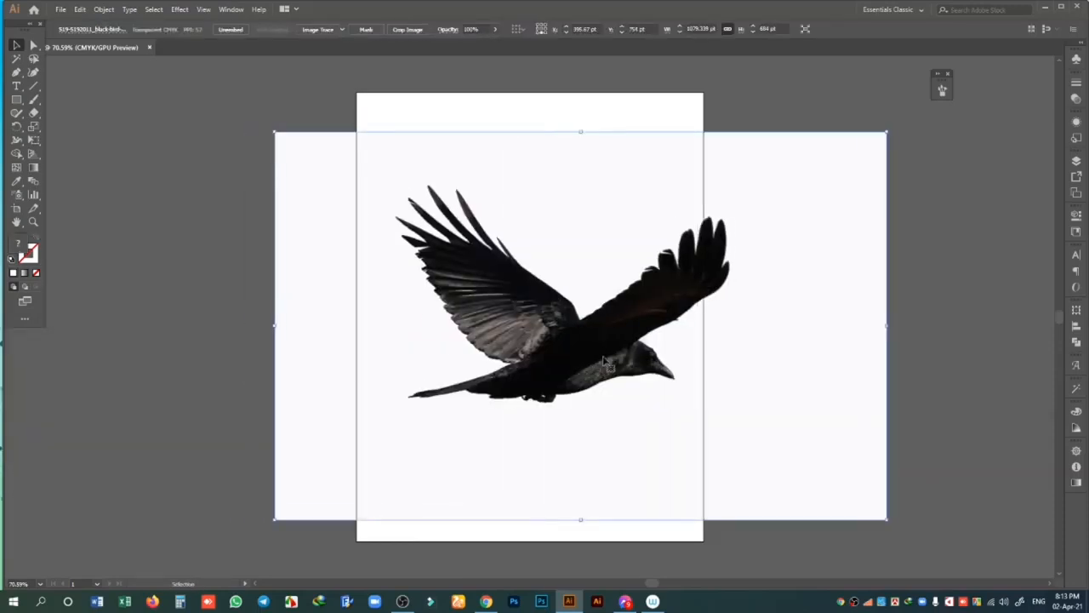
- Start a Pen tool path at the tip of the crow's beak and add a second anchor near the eye
key(ctrl+plus)
scroll(599, 380, up, 1)
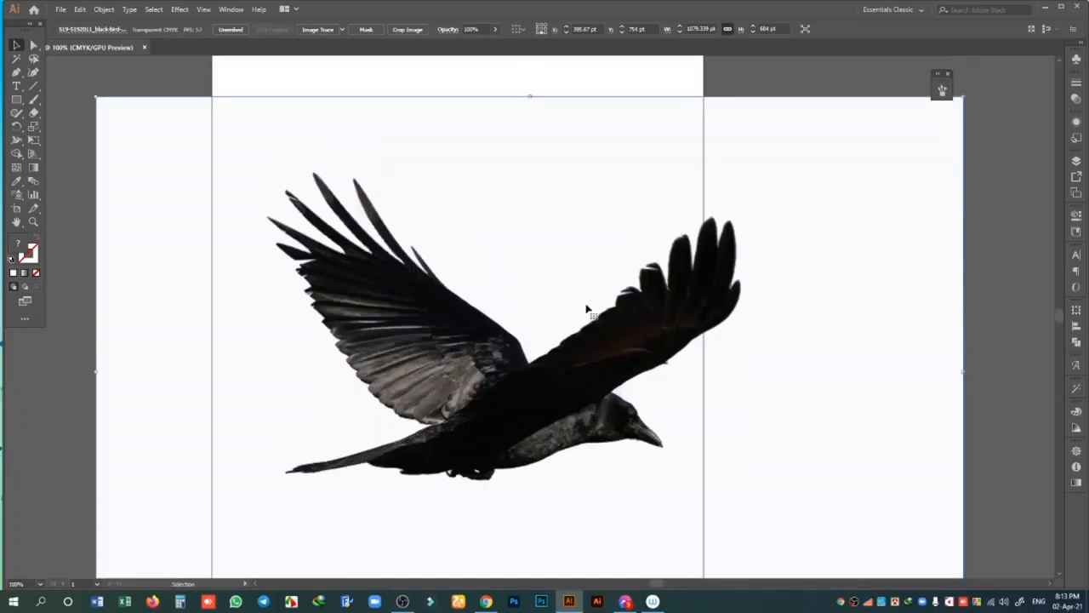
click(16, 72)
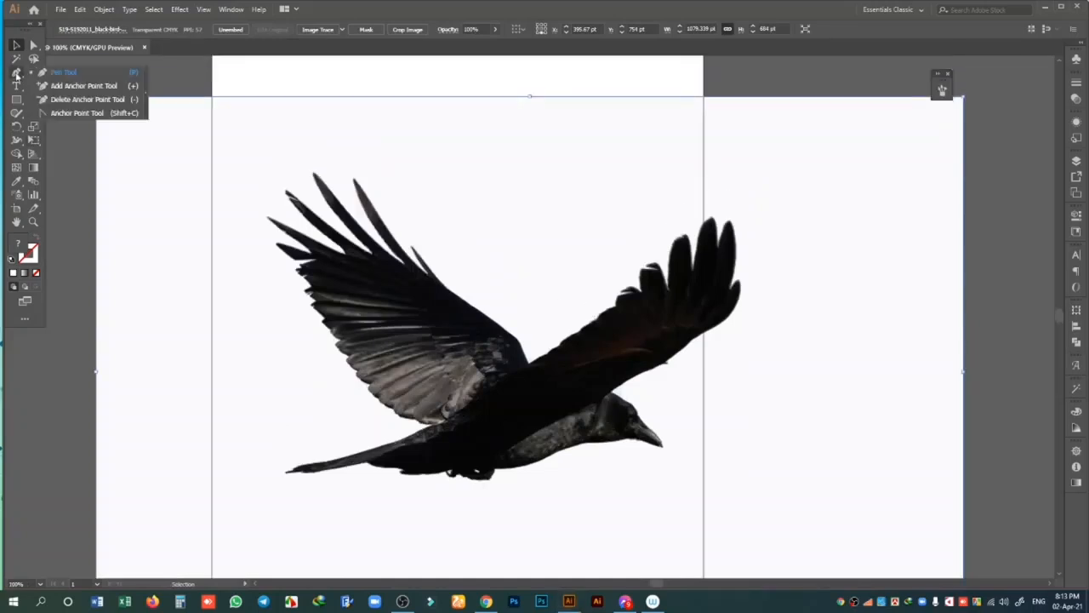
click(67, 77)
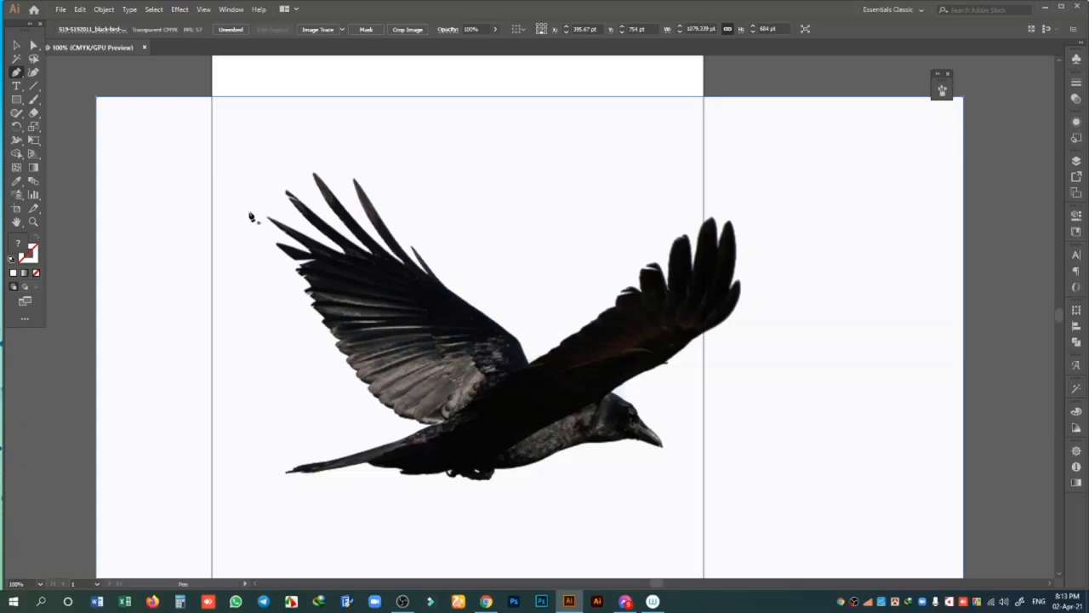
scroll(255, 216, down, 3)
key(ctrl+plus)
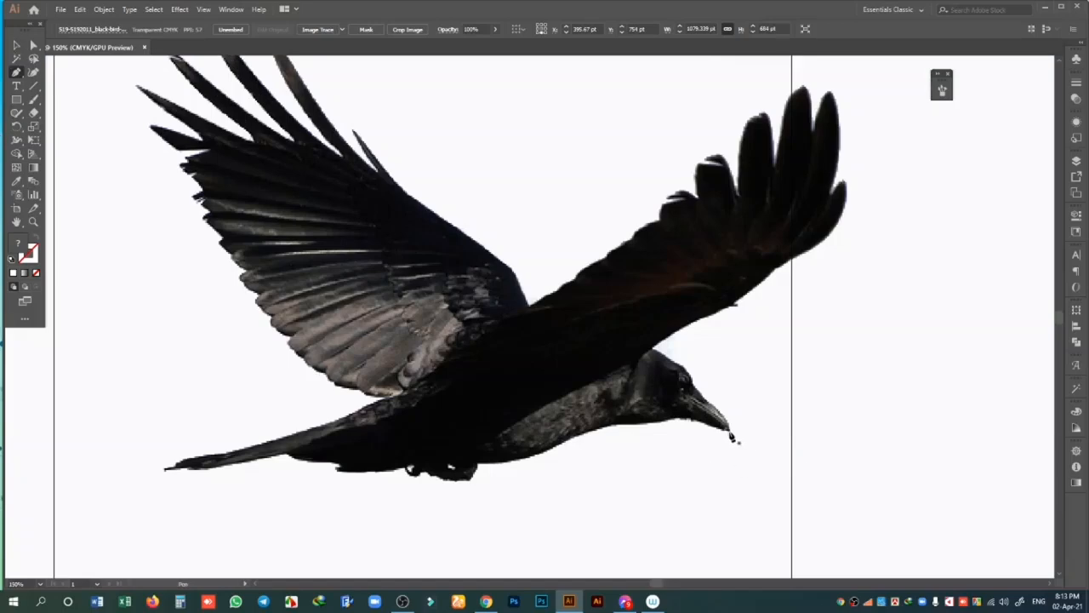
click(730, 437)
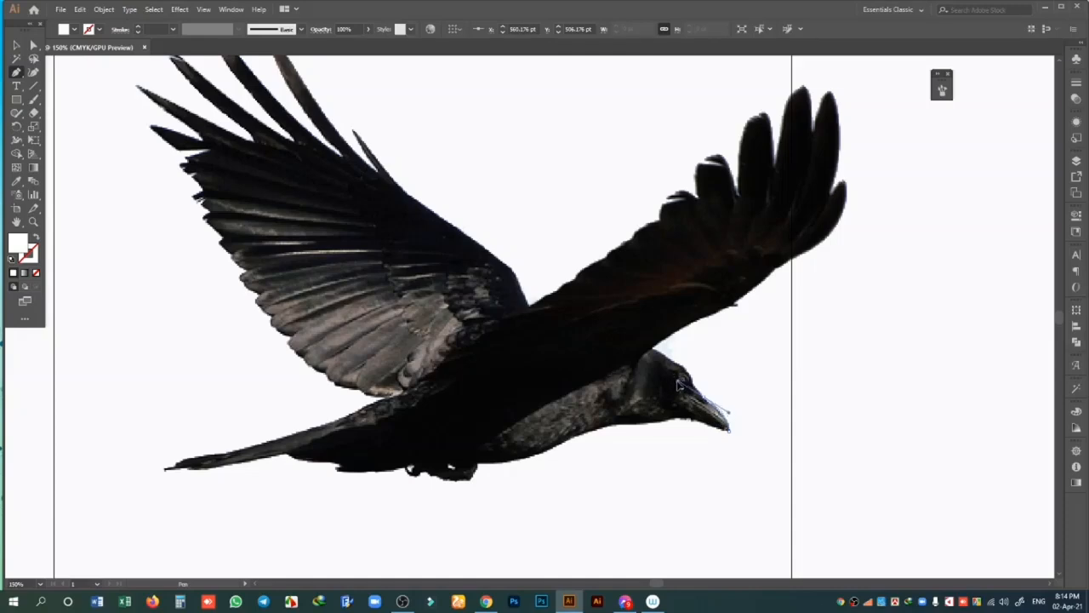
click(679, 383)
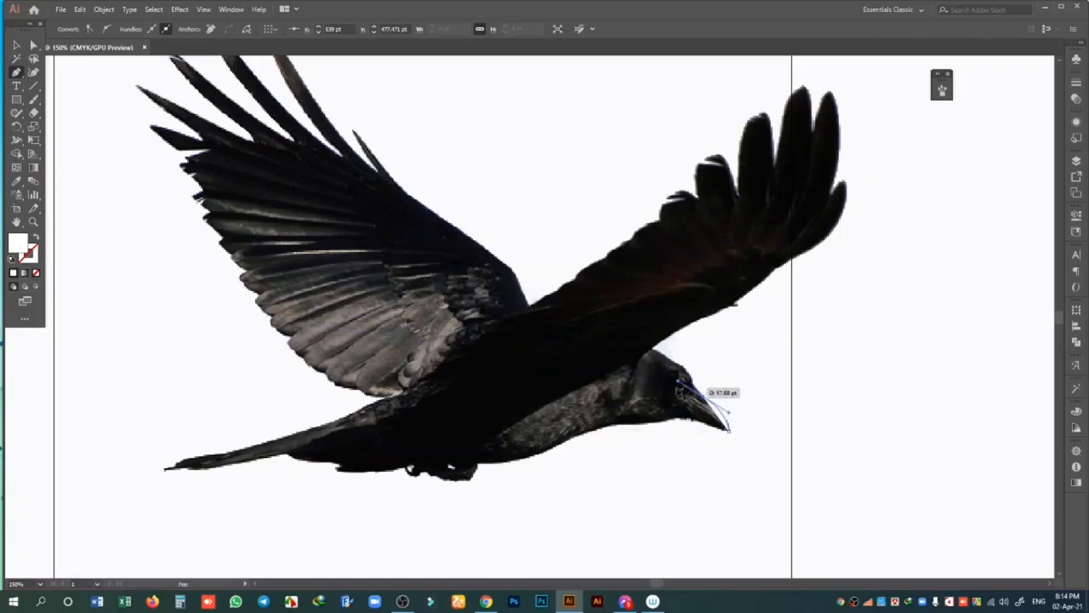
- Set the beak path's fill to None and give it a solid white stroke
click(36, 273)
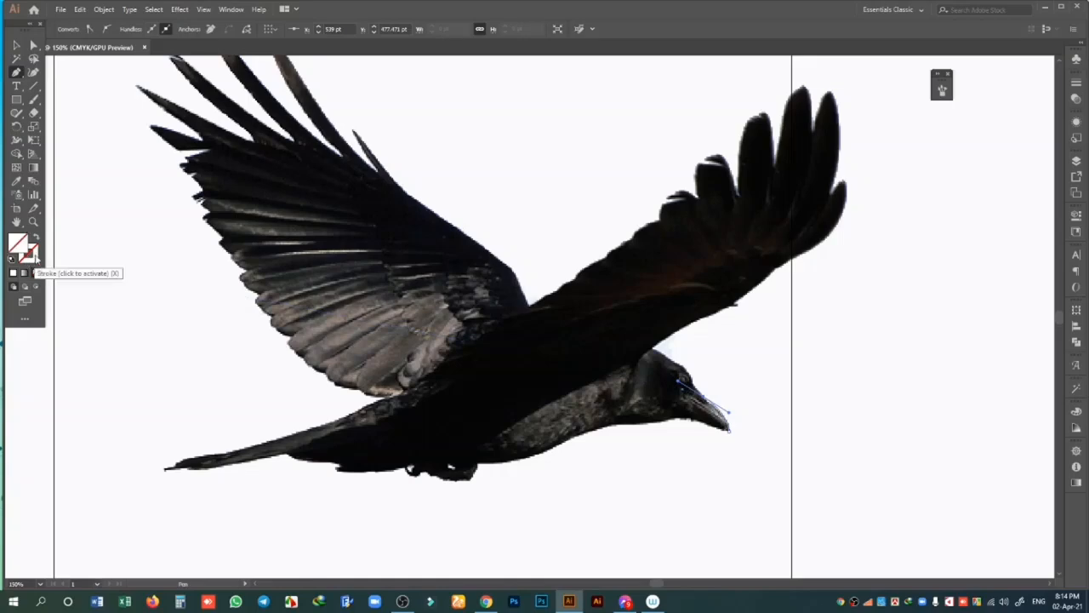
click(34, 253)
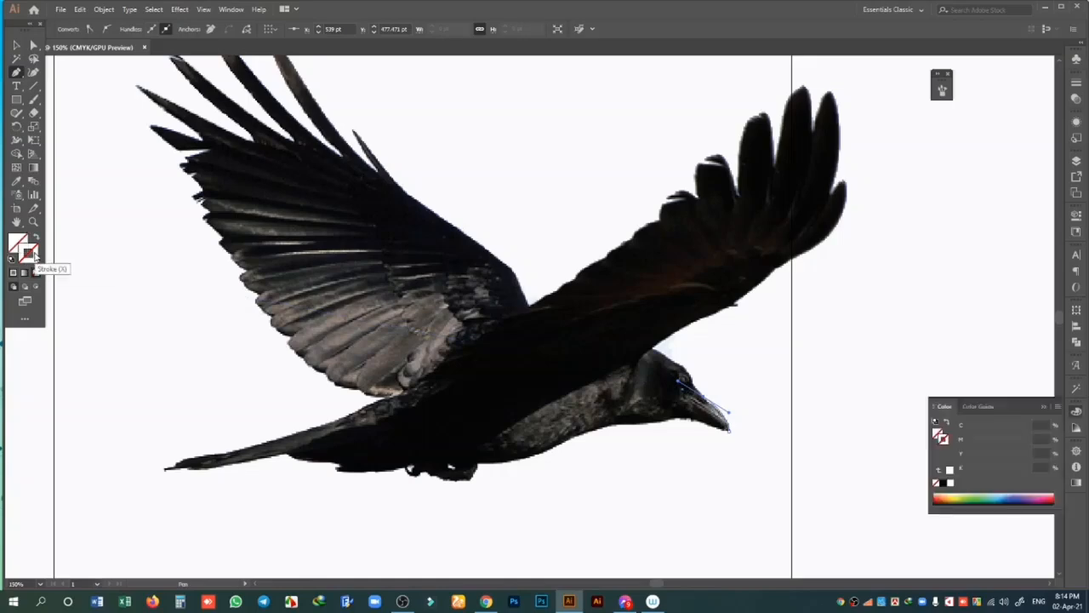
click(15, 274)
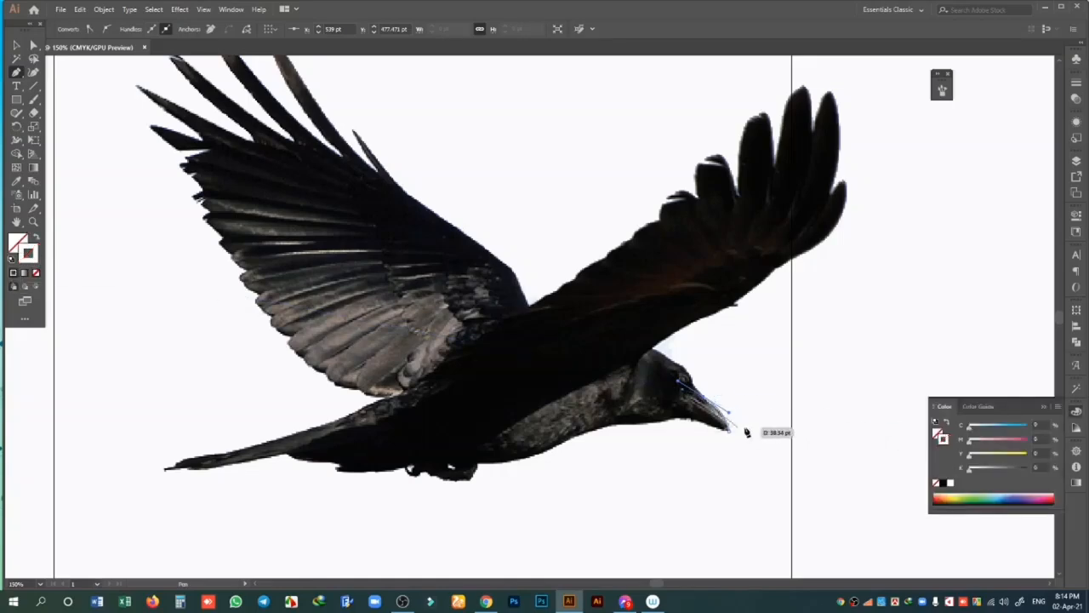
- Set the beak path's stroke to red with M and Y at 100% and adjust the direction handles of its second anchor
mouse_move(997, 439)
mouse_down()
mouse_move(1026, 440)
mouse_move(1027, 457)
mouse_up()
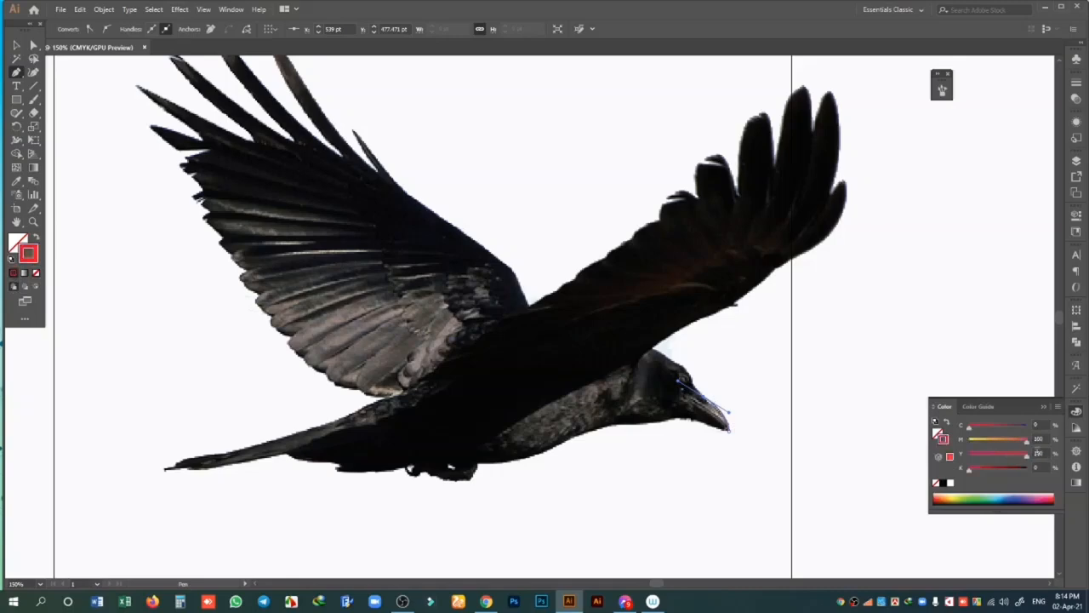
drag(705, 397, 685, 372)
key(ctrl+plus)
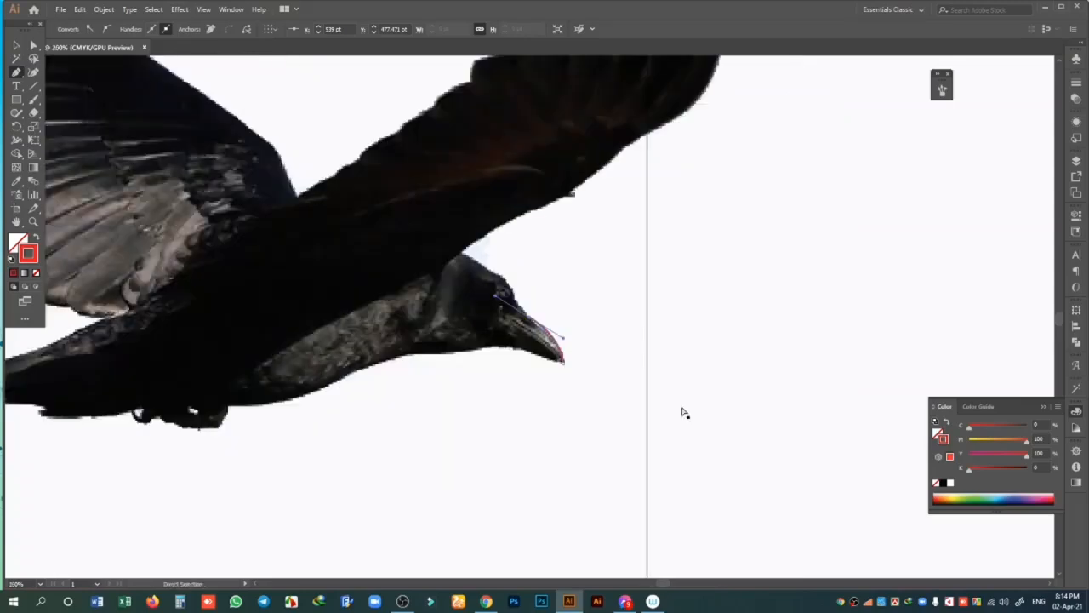
key(ctrl+plus)
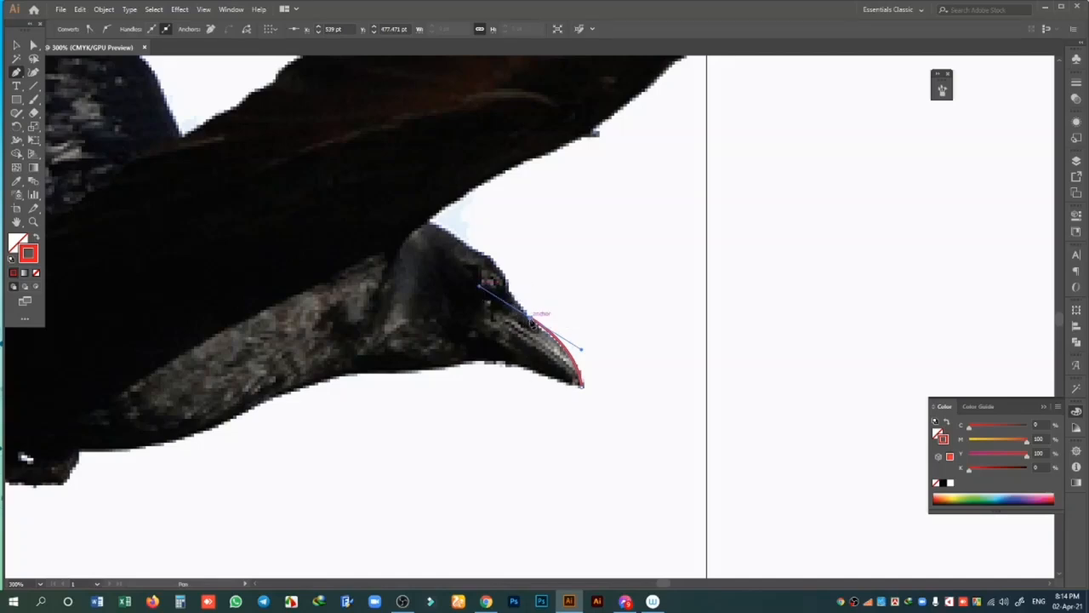
drag(533, 321, 594, 360)
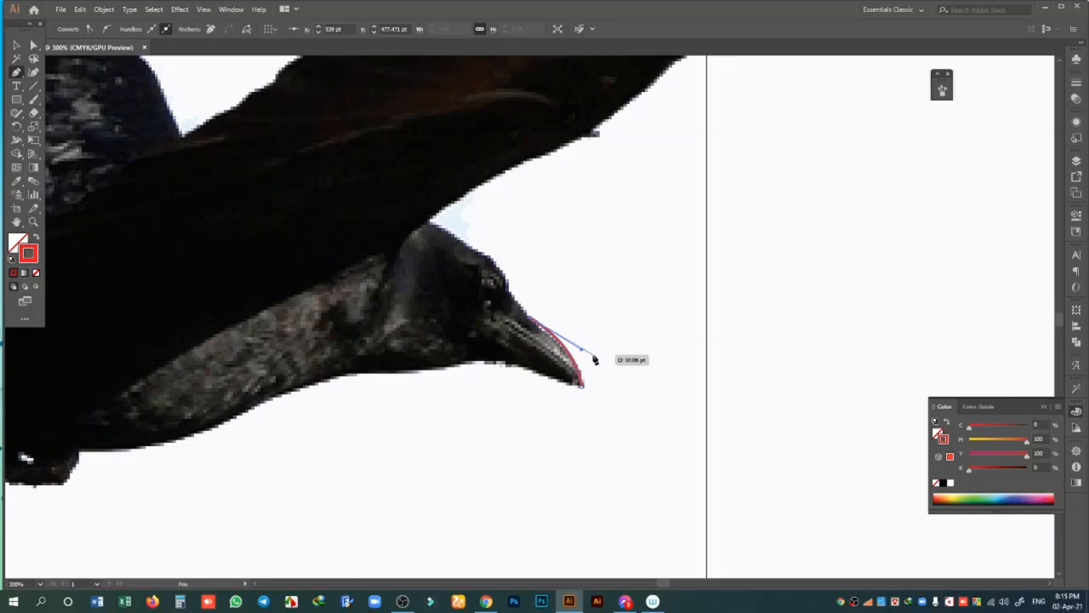
drag(595, 360, 587, 360)
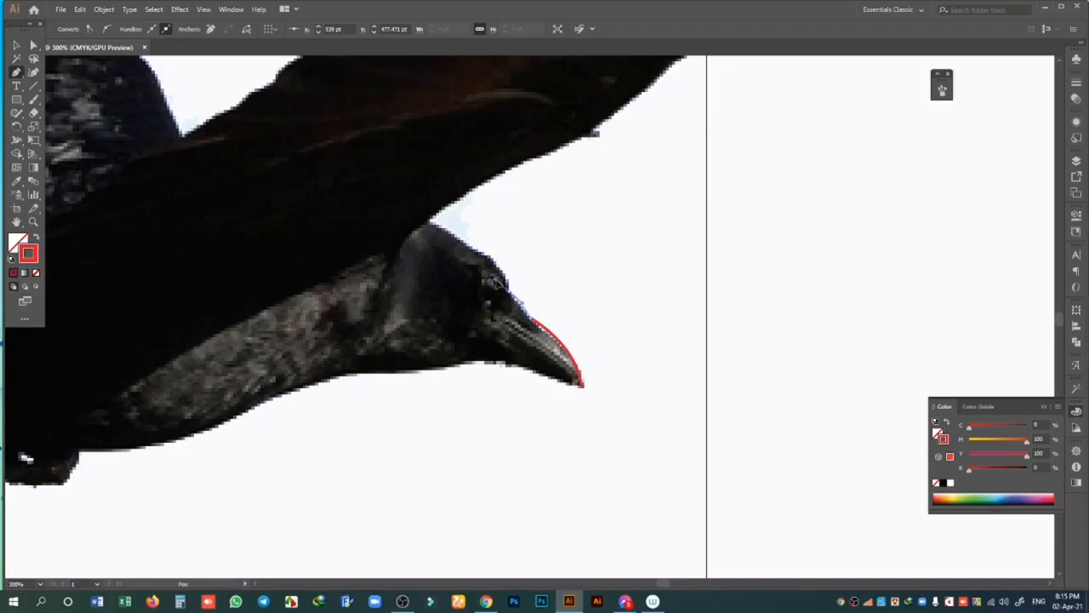
- Continue the Pen tool path over the crow's forehead and crown to the point where the head meets the wing
click(511, 293)
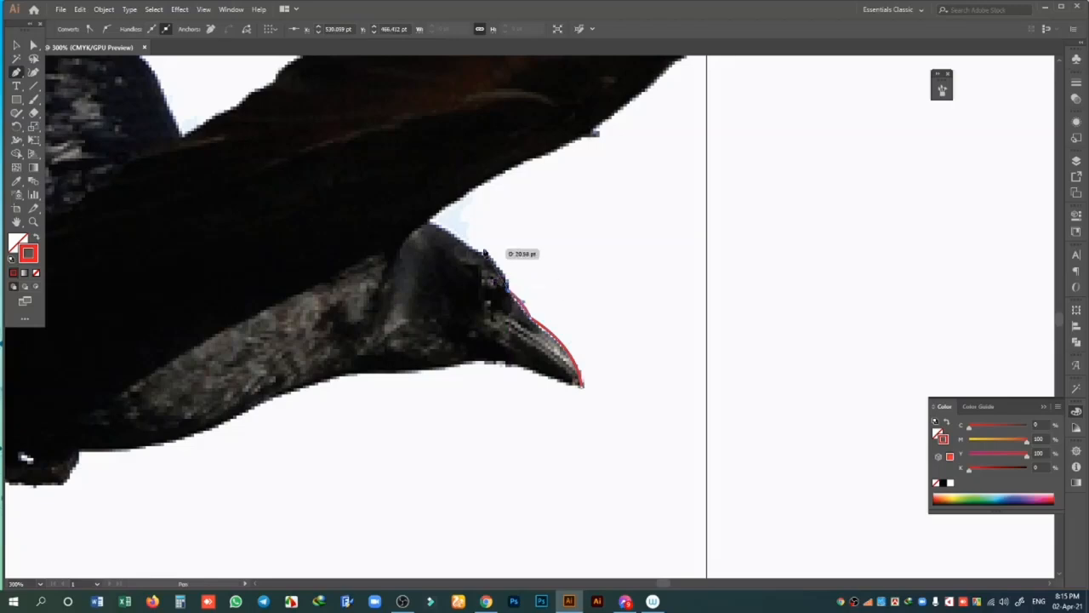
drag(377, 208, 341, 185)
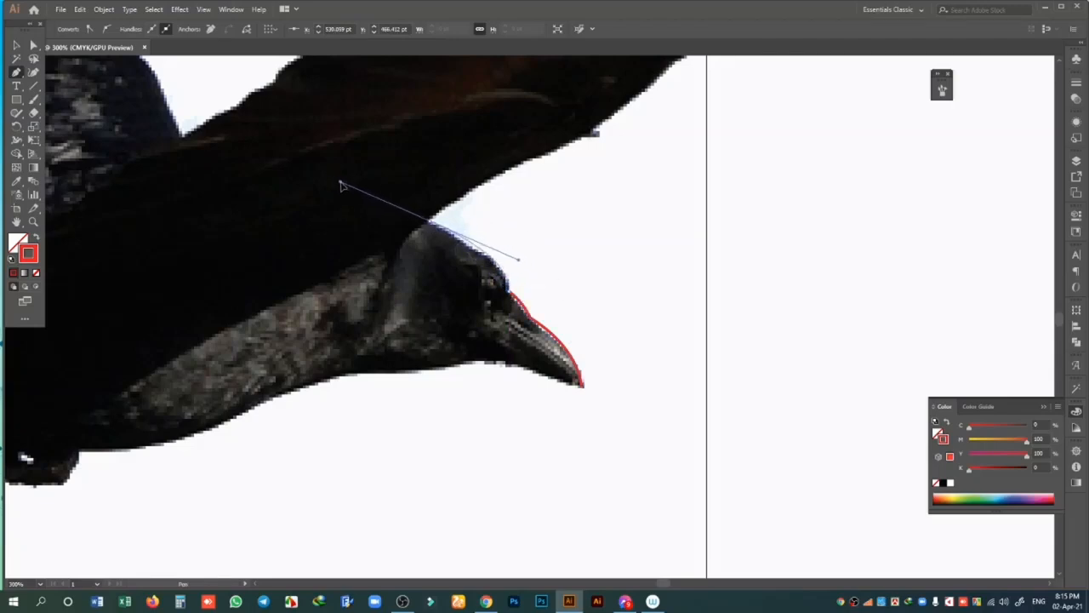
click(430, 222)
- Trace the right wing's lower edge with curved anchors from the head out towards the wing tip
scroll(473, 221, up, 2)
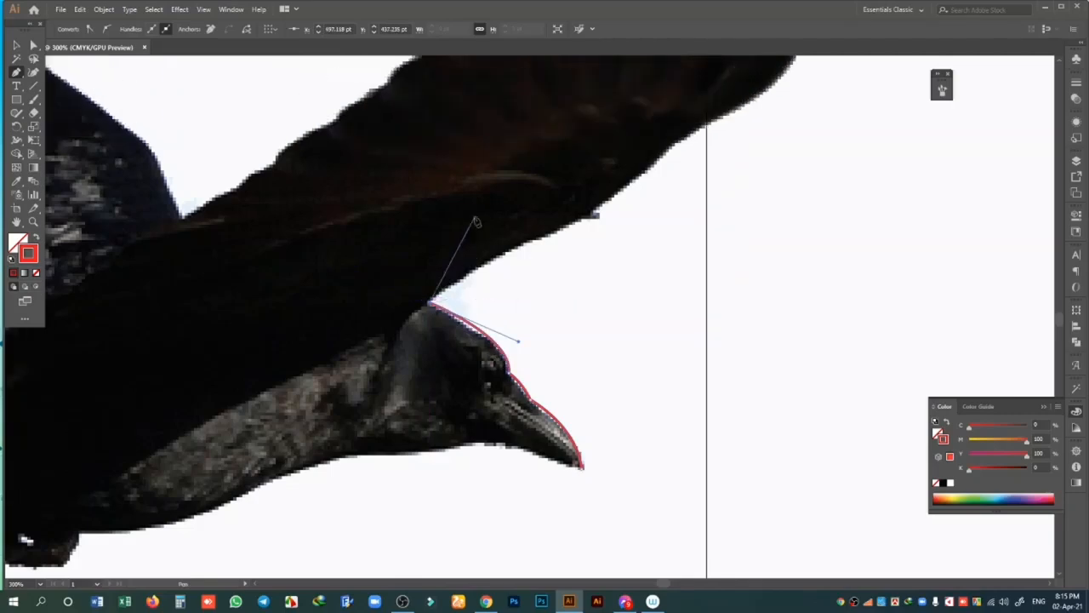
click(545, 234)
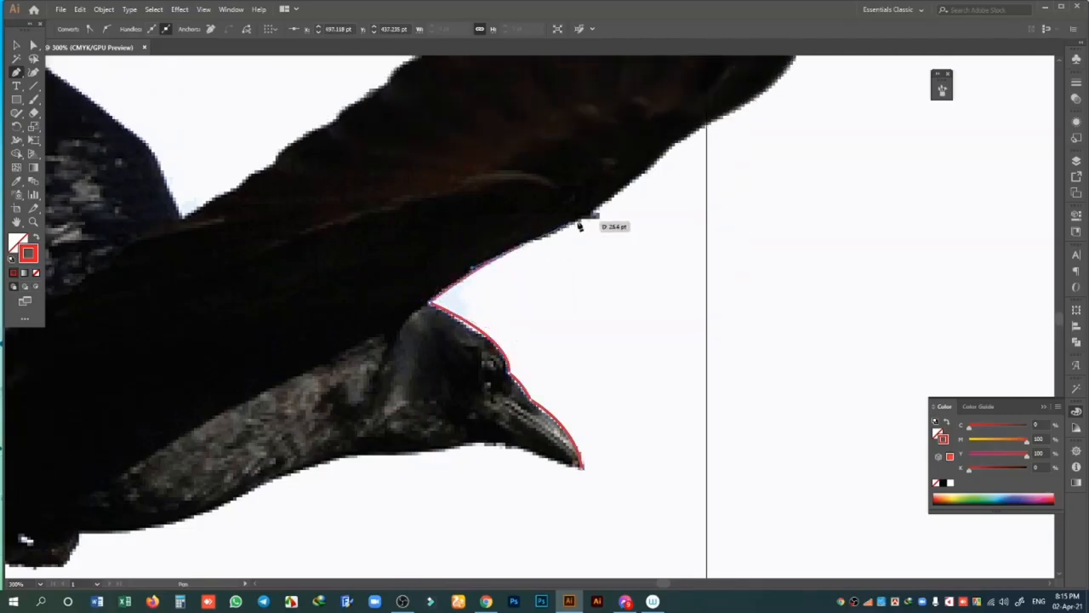
drag(609, 200, 637, 181)
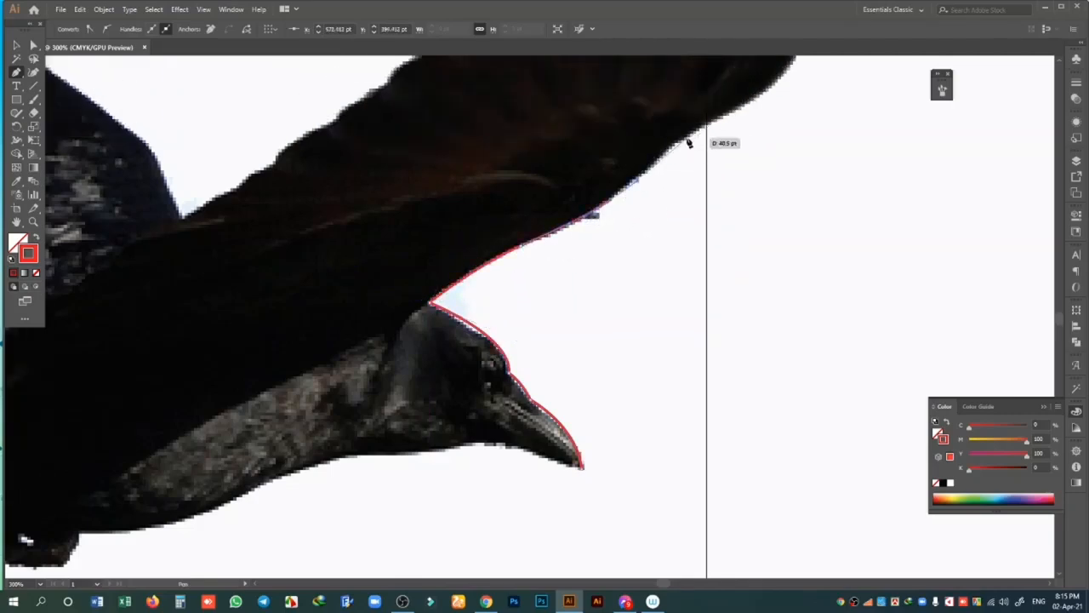
drag(682, 140, 707, 127)
- Trace around the short outermost feather of the right wing and end at the notch beside it
scroll(732, 136, up, 3)
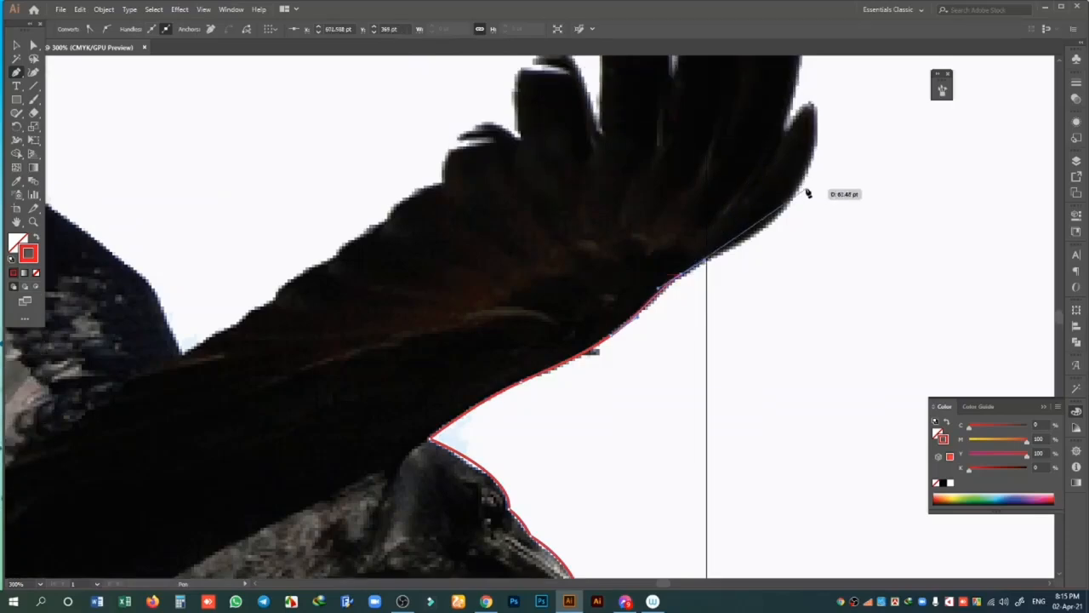
drag(824, 150, 831, 94)
key(ctrl+z)
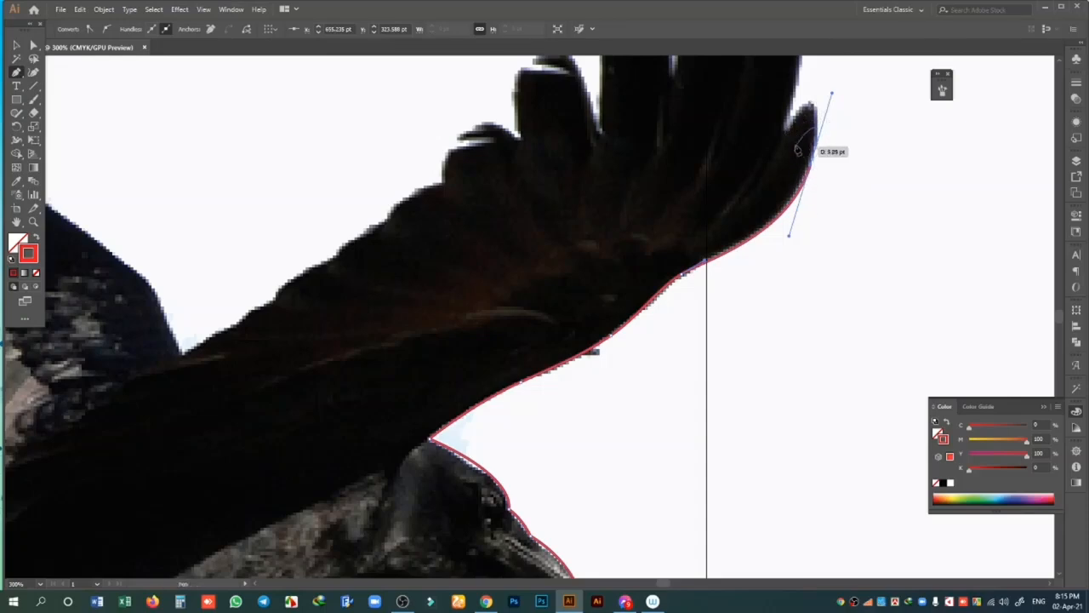
scroll(778, 136, up, 2)
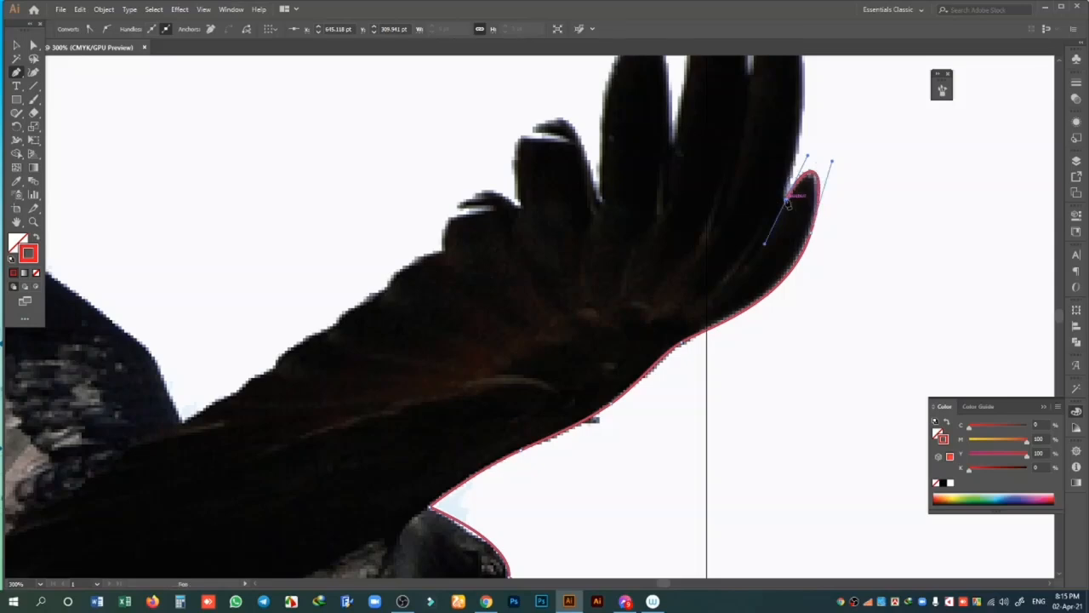
- Trace around the second feather of the right wing to the next notch and remove the outgoing handle there
scroll(778, 294, up, 4)
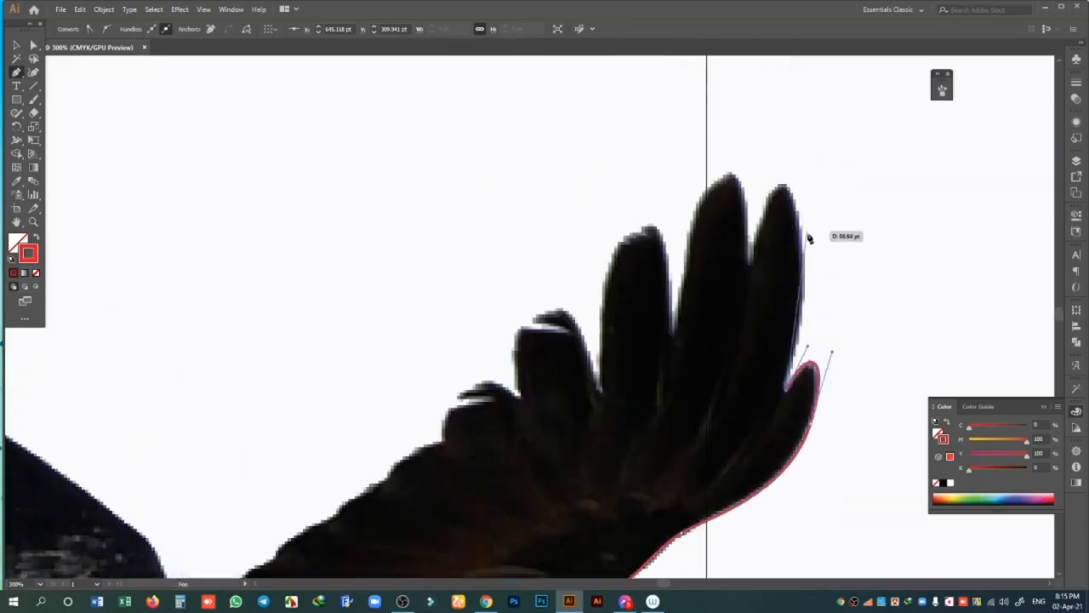
drag(804, 273, 798, 204)
drag(749, 264, 710, 416)
click(748, 265)
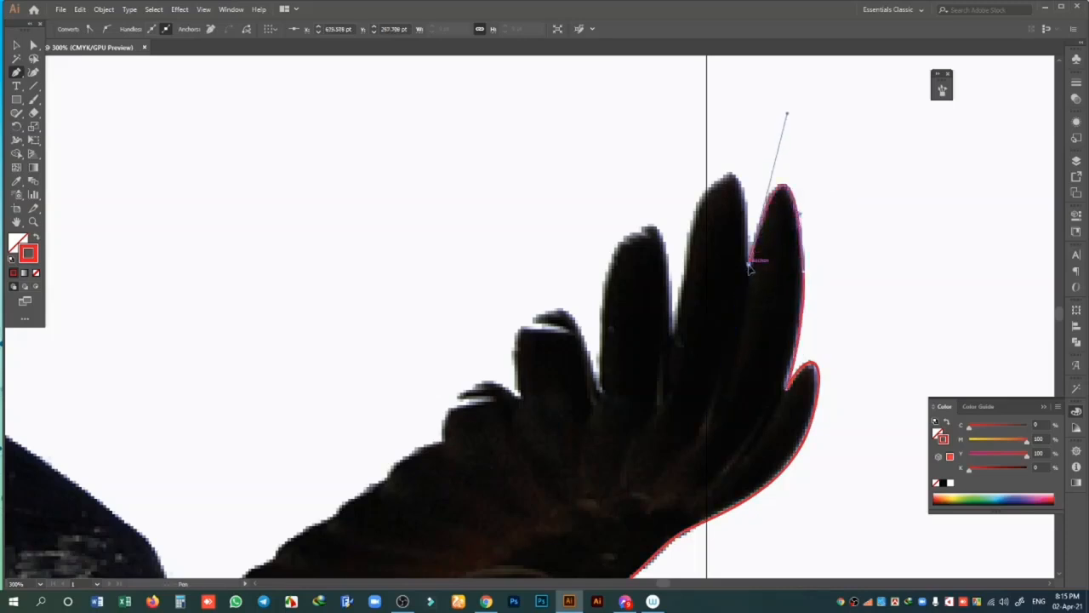
- Trace the third and fourth long feathers of the right wing, placing anchors at their tips and in the notches between them
drag(710, 159, 708, 157)
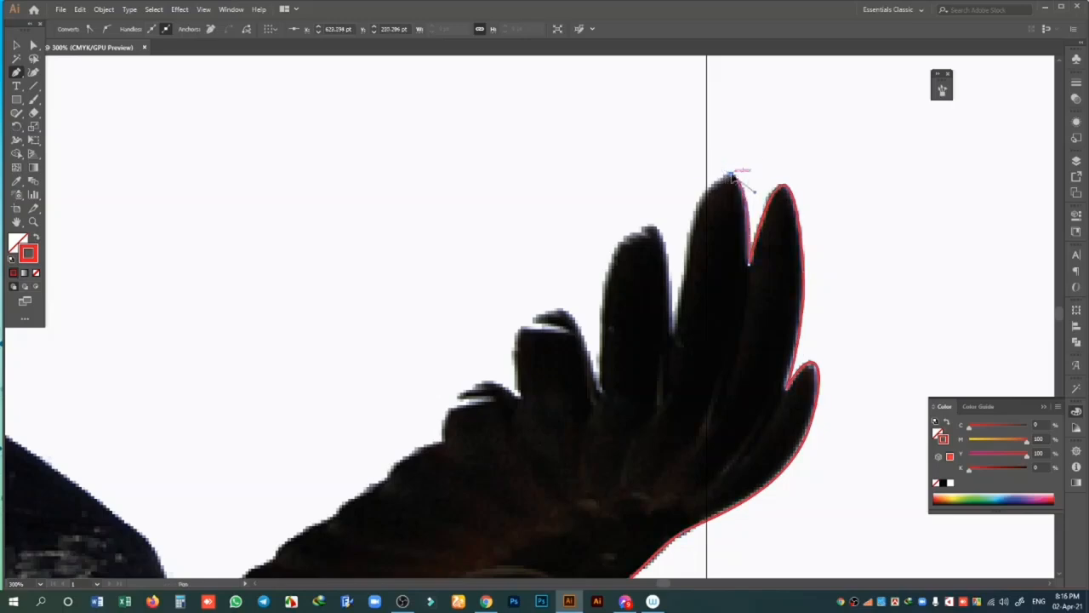
click(732, 175)
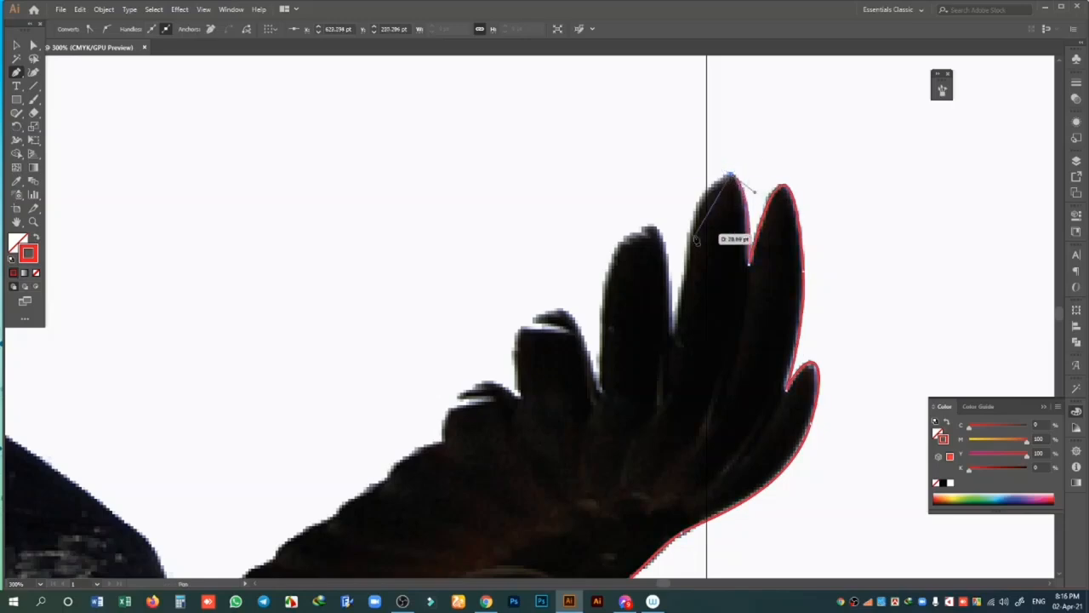
click(676, 335)
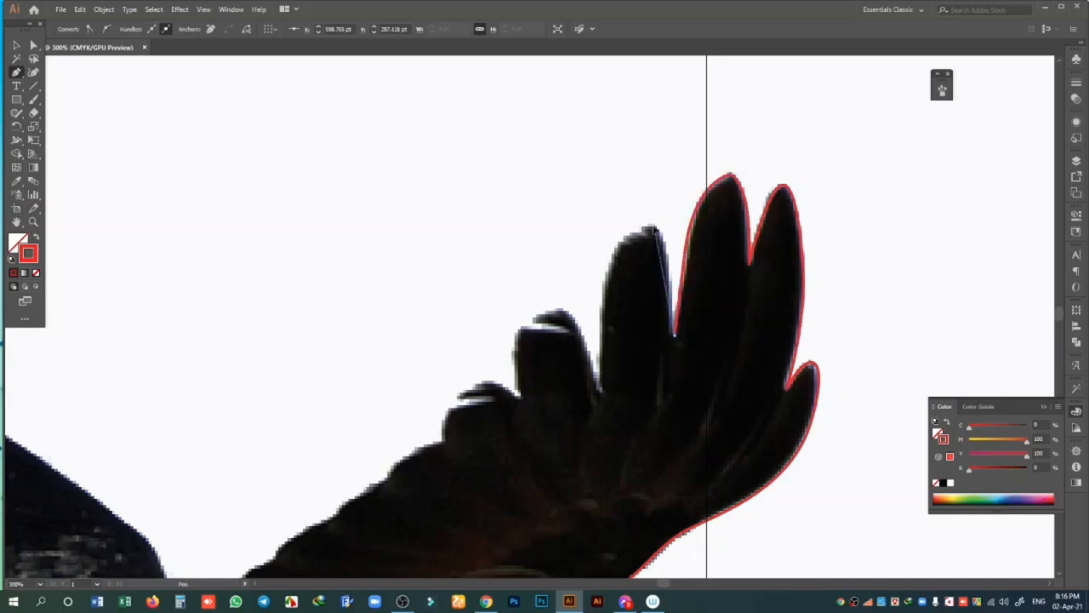
click(645, 223)
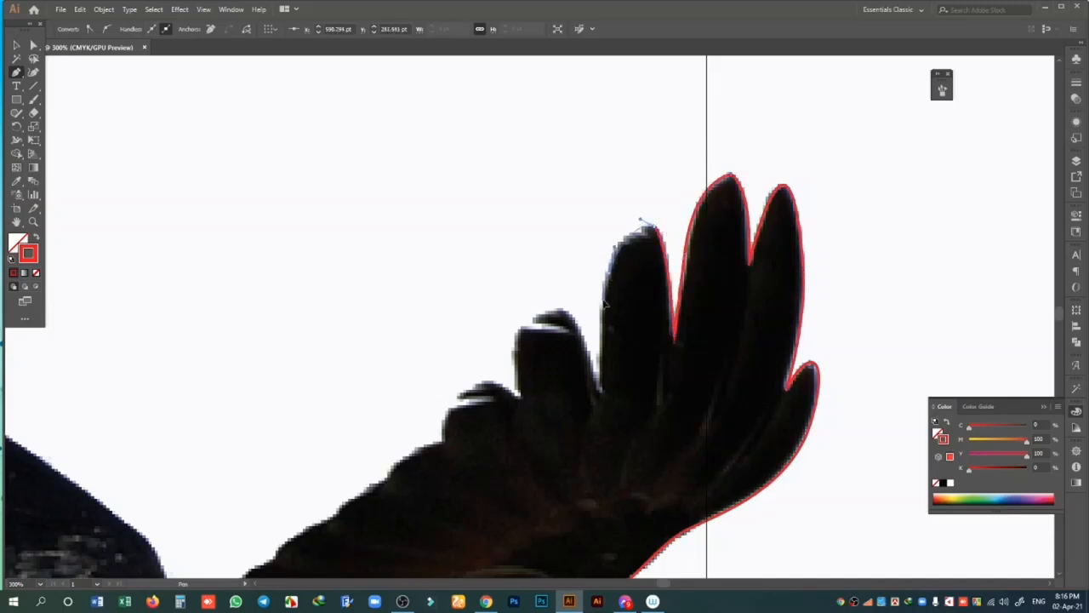
click(600, 389)
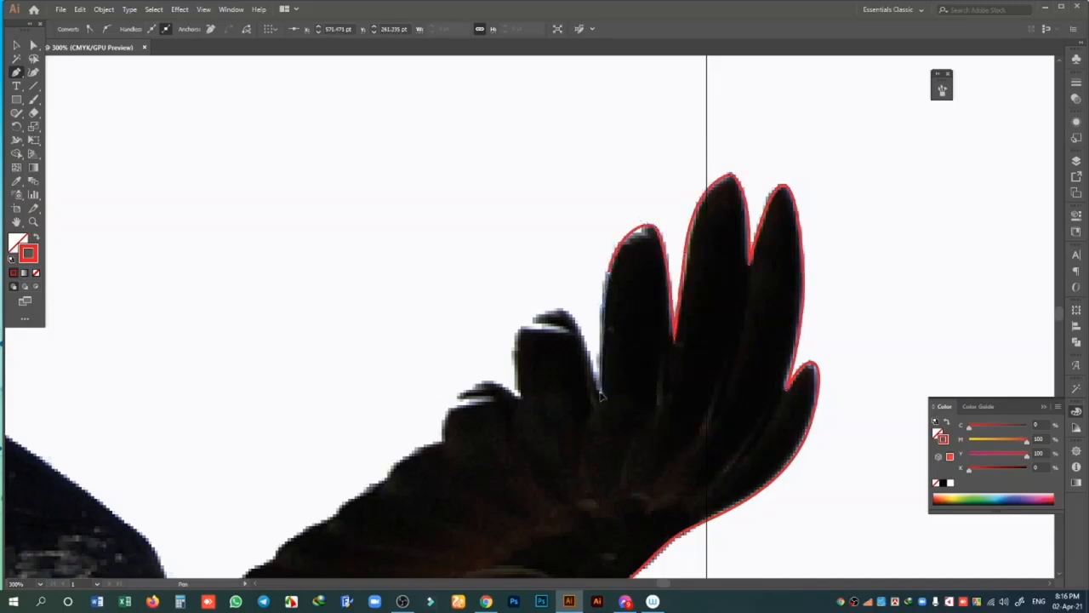
- Trace the short split feathers on the right wing's upper side down to the corner where the scalloped edge begins
drag(558, 312, 451, 457)
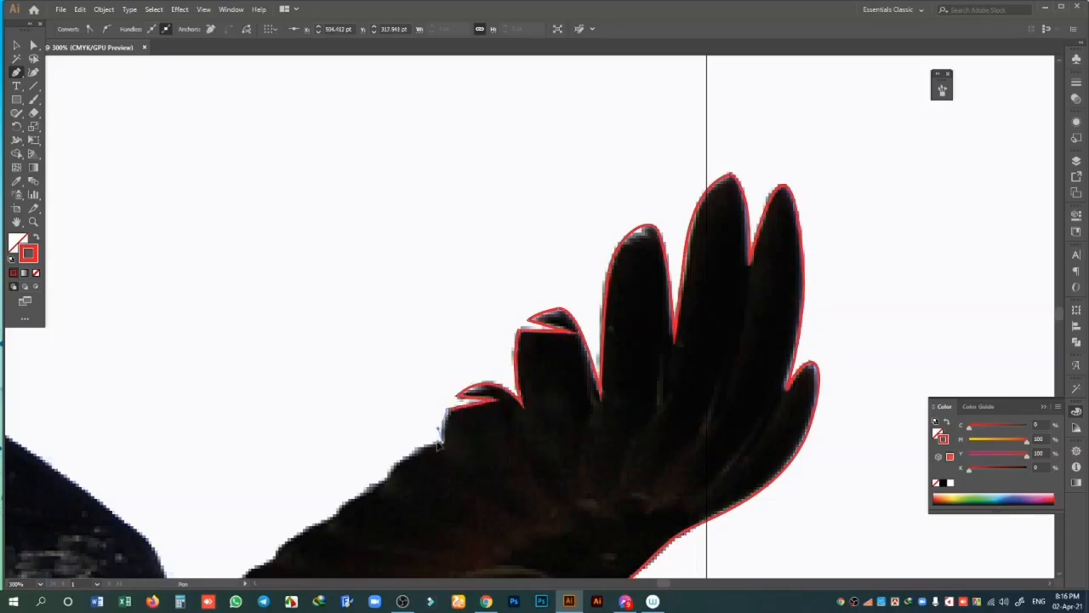
scroll(416, 453, down, 3)
drag(392, 363, 528, 391)
key(ctrl+z)
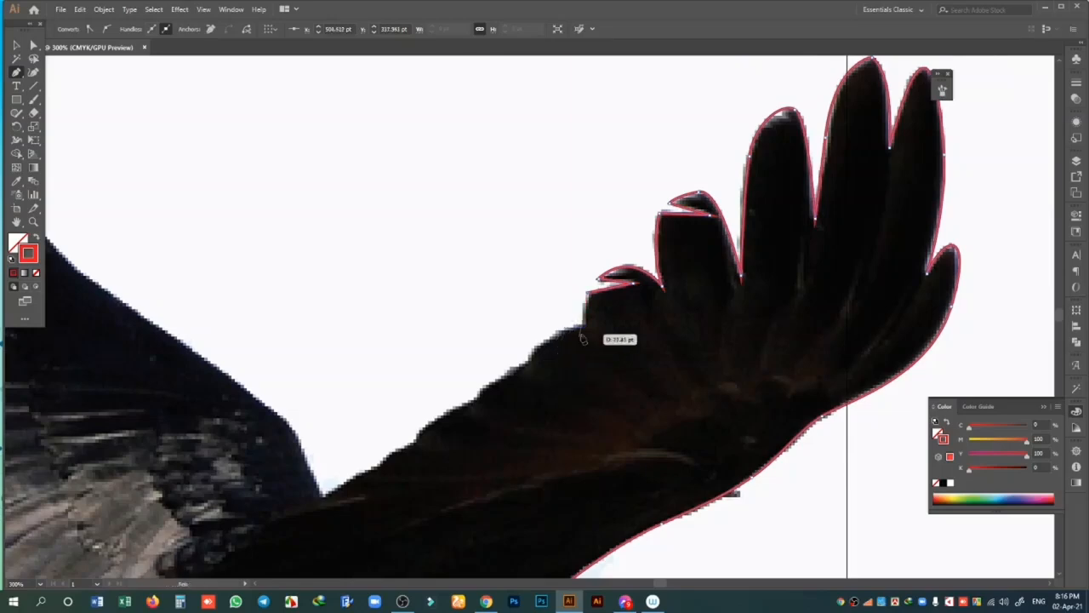
click(586, 330)
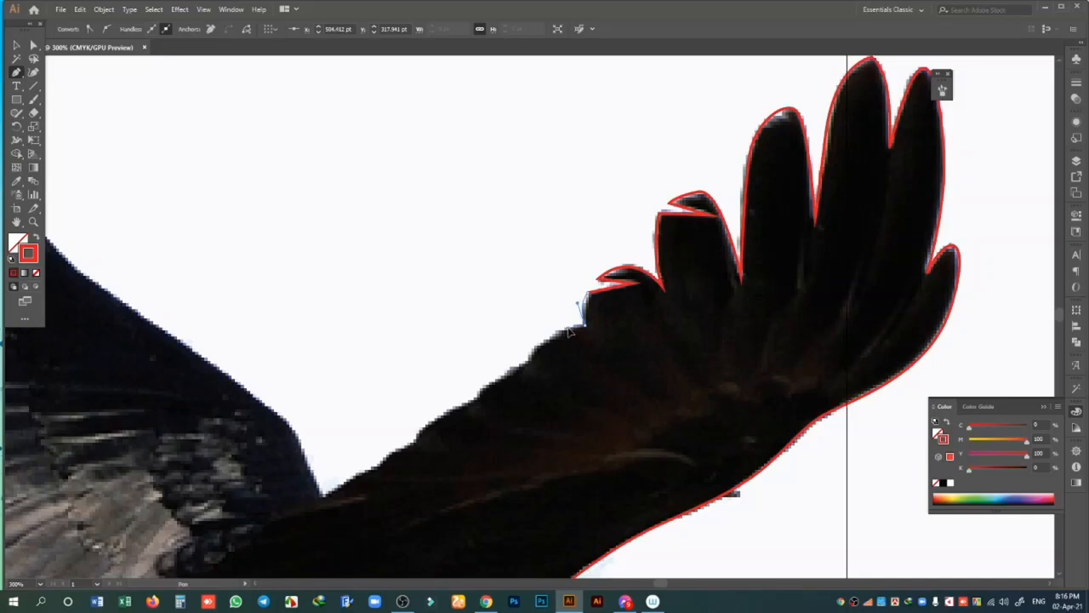
drag(570, 332, 563, 338)
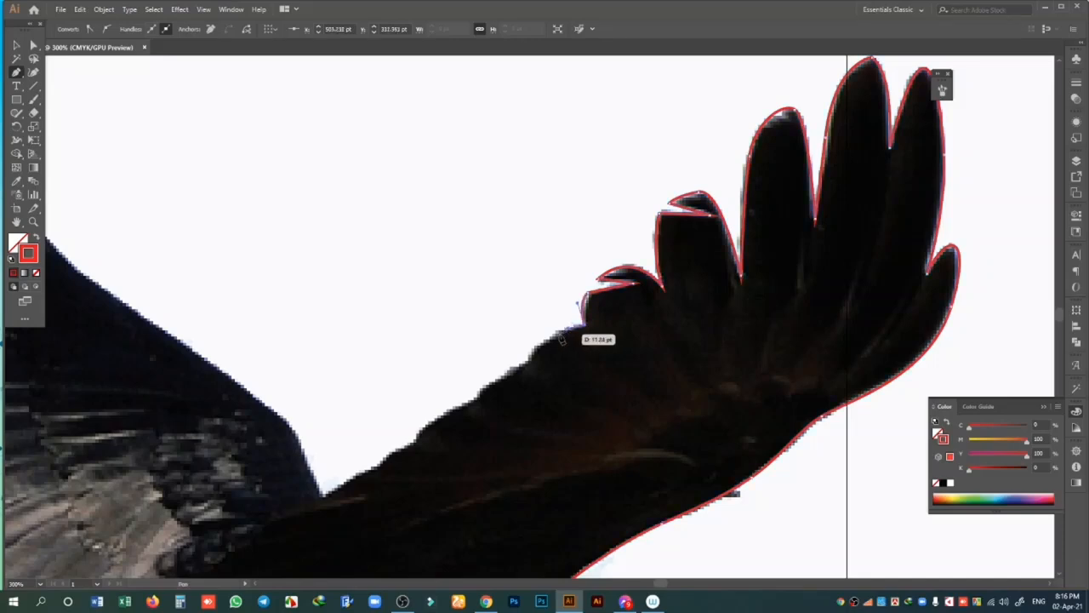
- Launch KeyPose from the keypose folder in File Explorer and switch back to Illustrator
click(1045, 7)
click(153, 128)
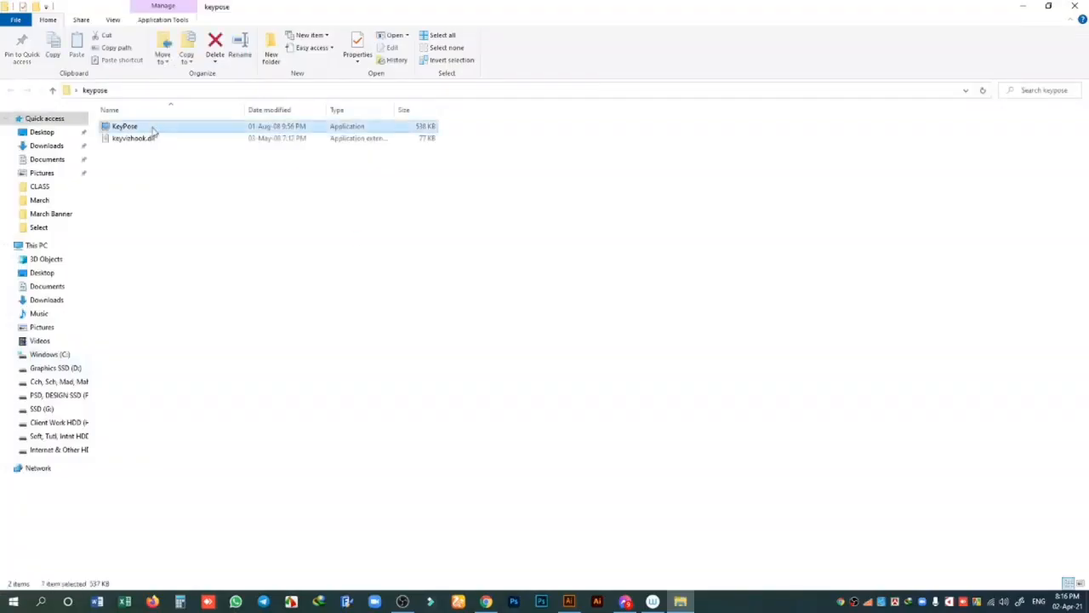
click(566, 601)
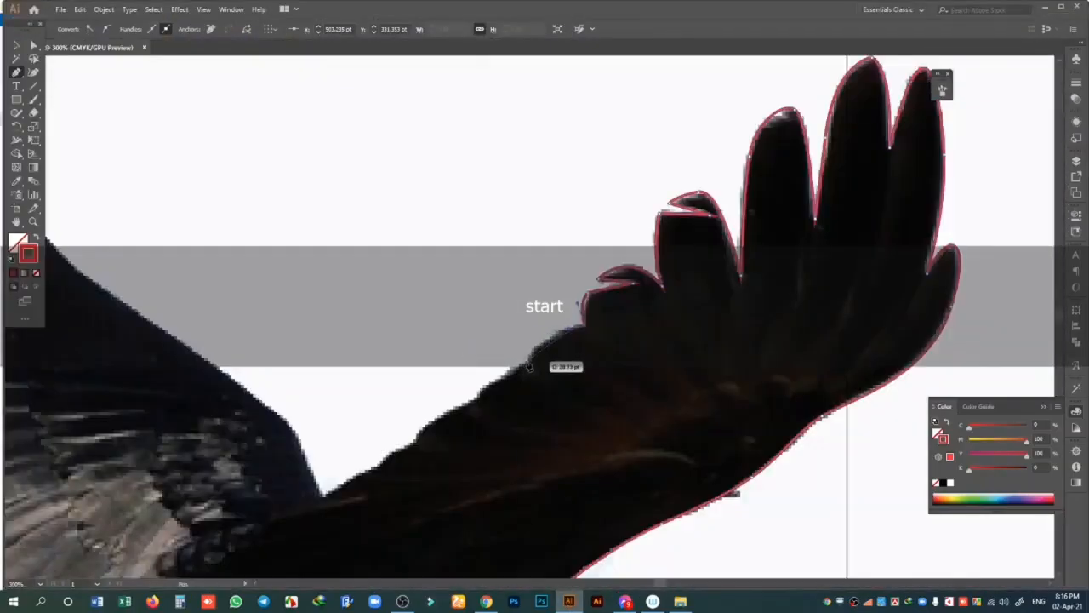
- Trace the scalloped upper edge of the right wing with short curves to the point where both wings meet
drag(526, 364, 523, 379)
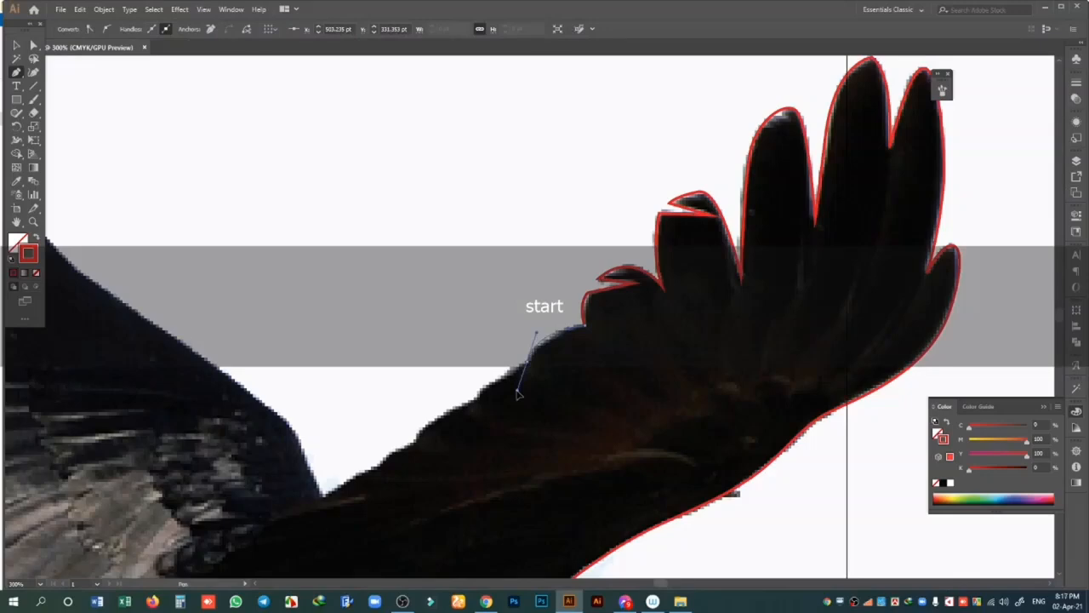
drag(517, 391, 513, 370)
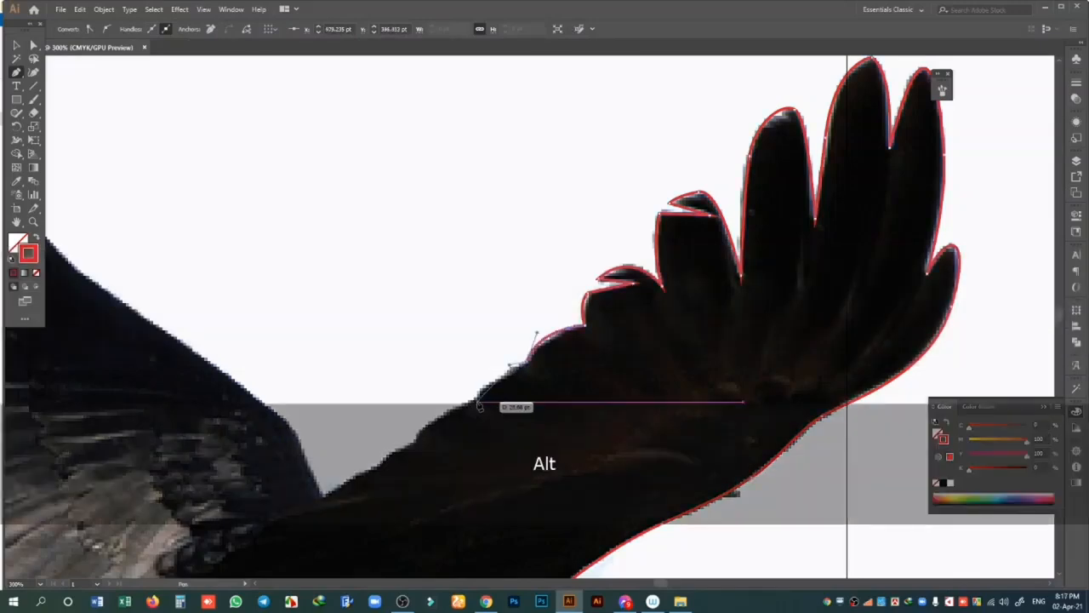
mouse_move(477, 403)
mouse_down()
mouse_move(476, 411)
mouse_move(458, 401)
mouse_up()
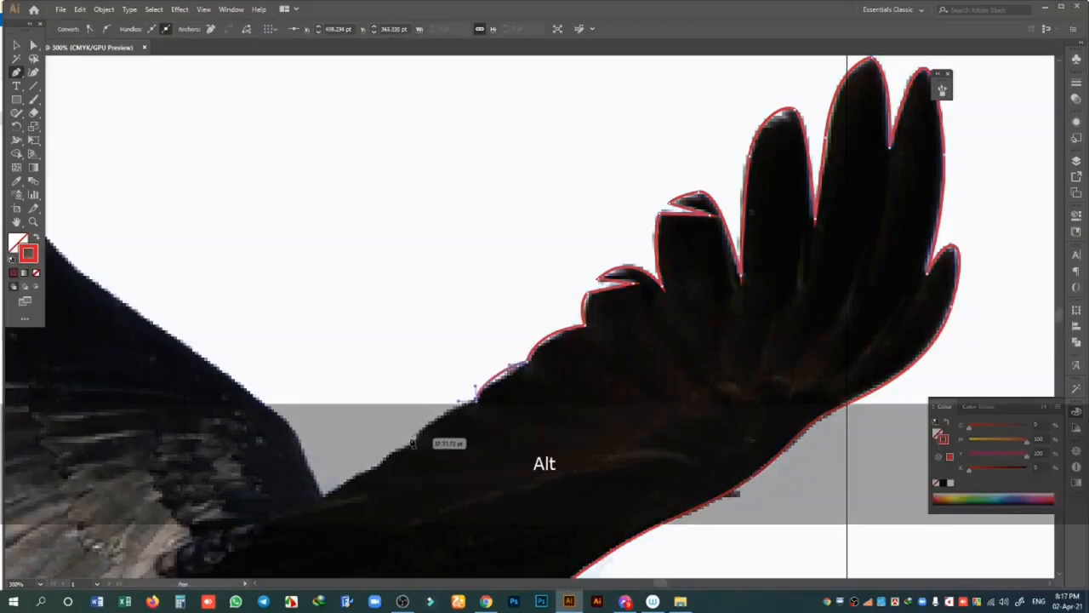
drag(415, 443, 342, 484)
click(326, 500)
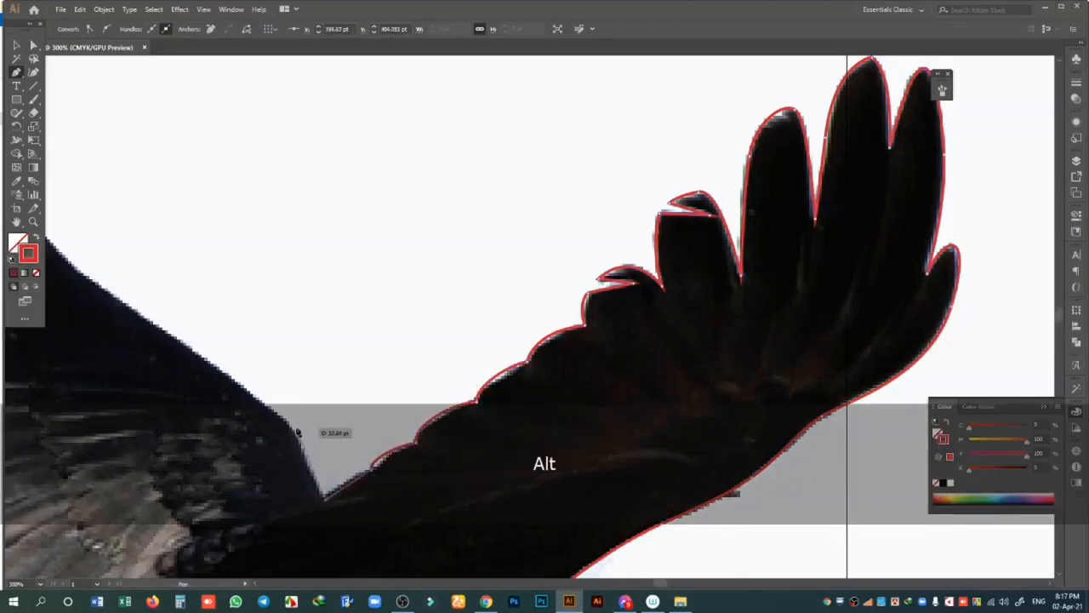
- Trace the left wing's upper edge from the wing junction and around its first small, thin feather
drag(300, 438, 284, 413)
drag(215, 364, 184, 350)
drag(361, 412, 738, 528)
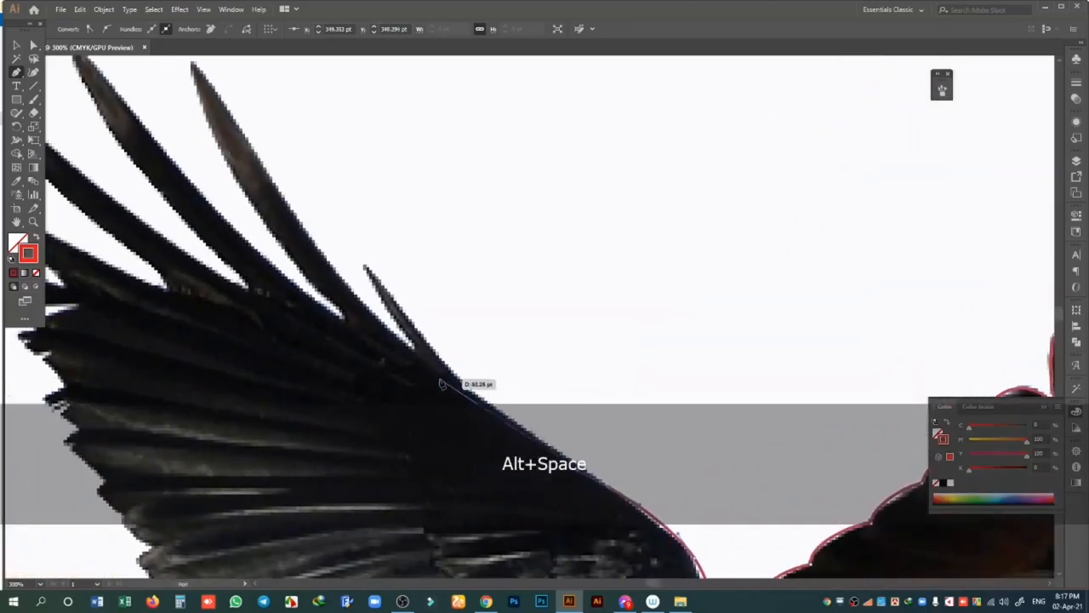
drag(408, 323, 397, 312)
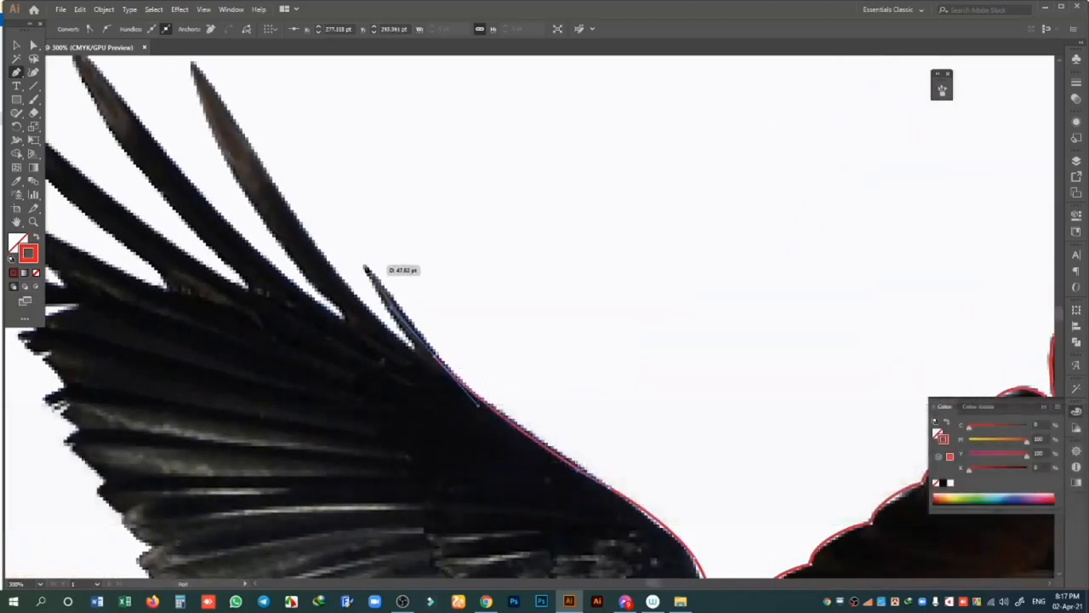
click(367, 268)
drag(416, 350, 369, 316)
- Trace around the left wing's first long feather and along the upper edge of the next one to its tip
scroll(370, 316, up, 3)
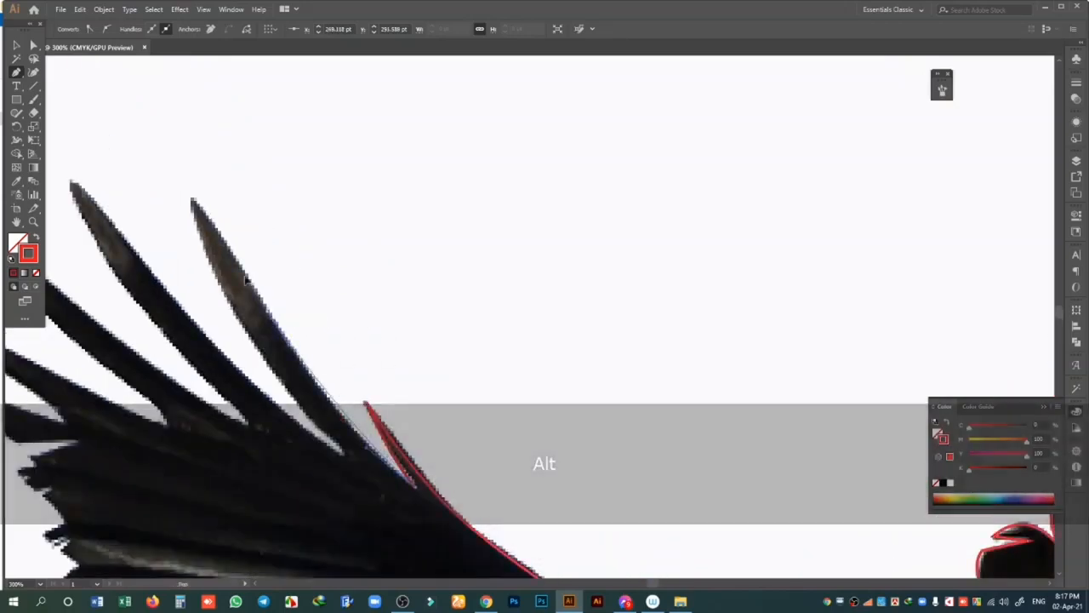
drag(193, 200, 306, 424)
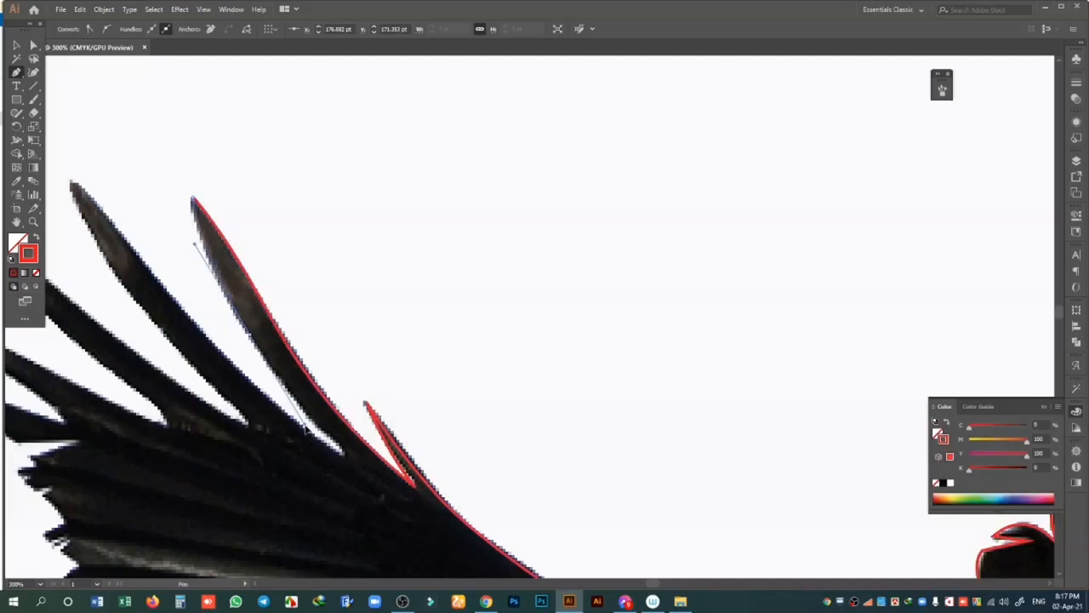
click(347, 460)
drag(150, 271, 83, 180)
click(72, 181)
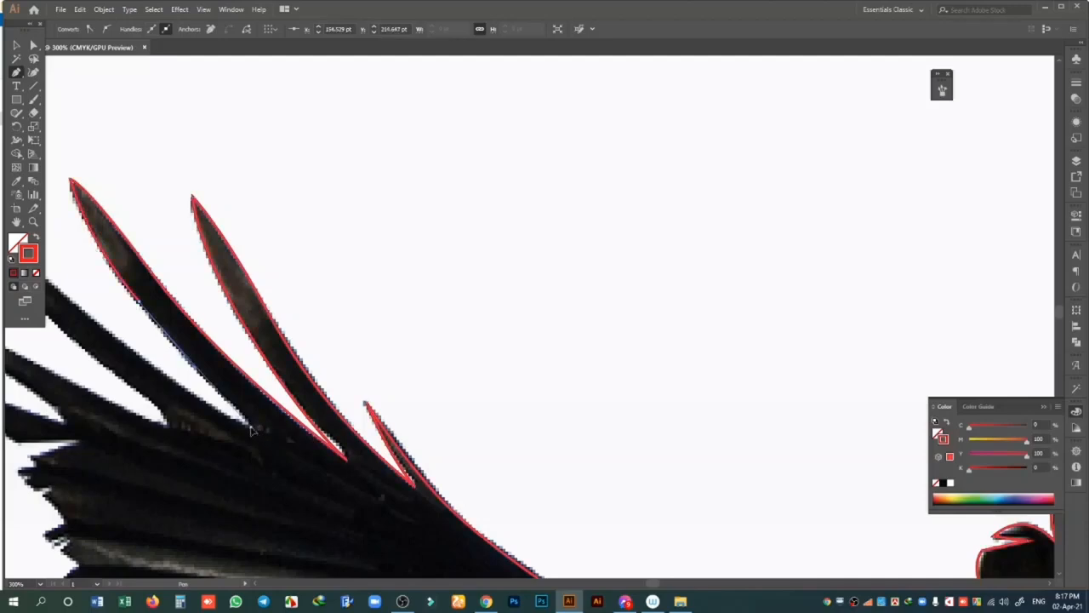
- Finish the second long feather's underside and trace around the left wing's remaining pointed feathers down to the notch below the lowest one
drag(242, 421, 747, 469)
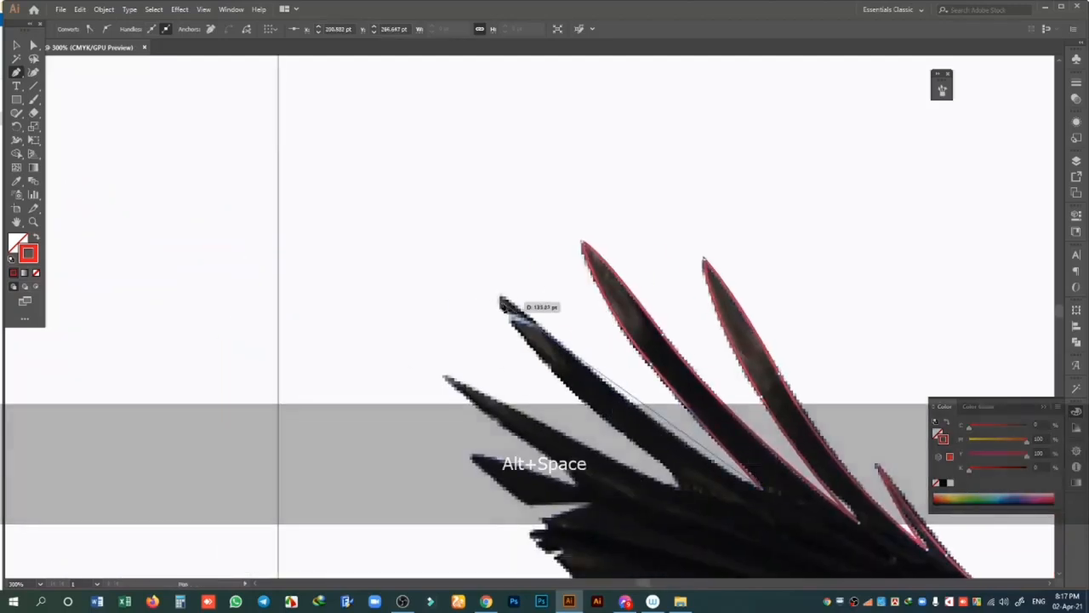
drag(431, 243, 499, 294)
drag(590, 409, 321, 311)
key(alt)
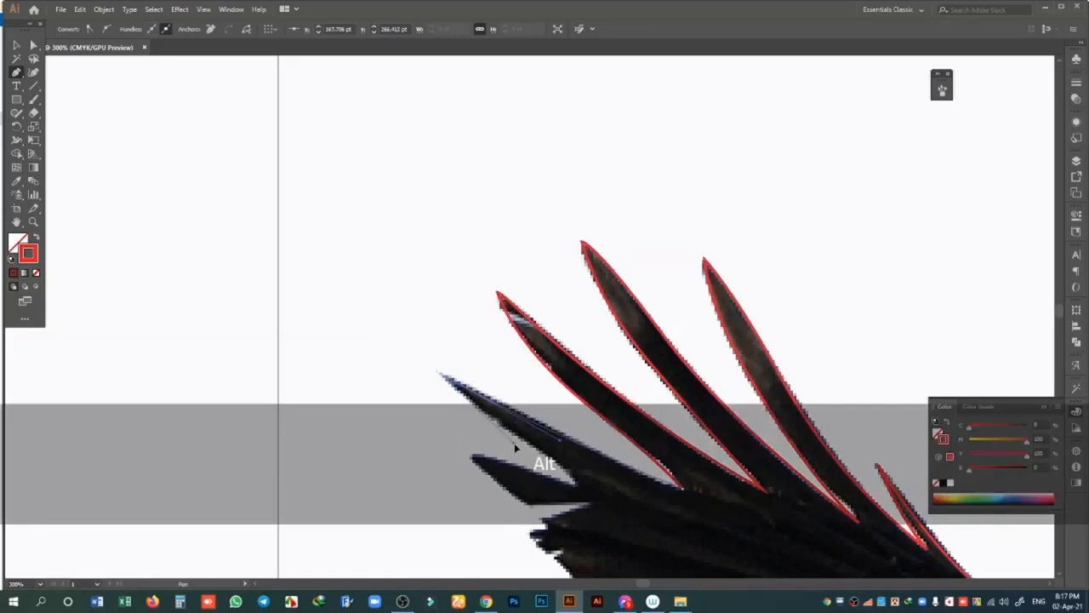
drag(513, 443, 516, 444)
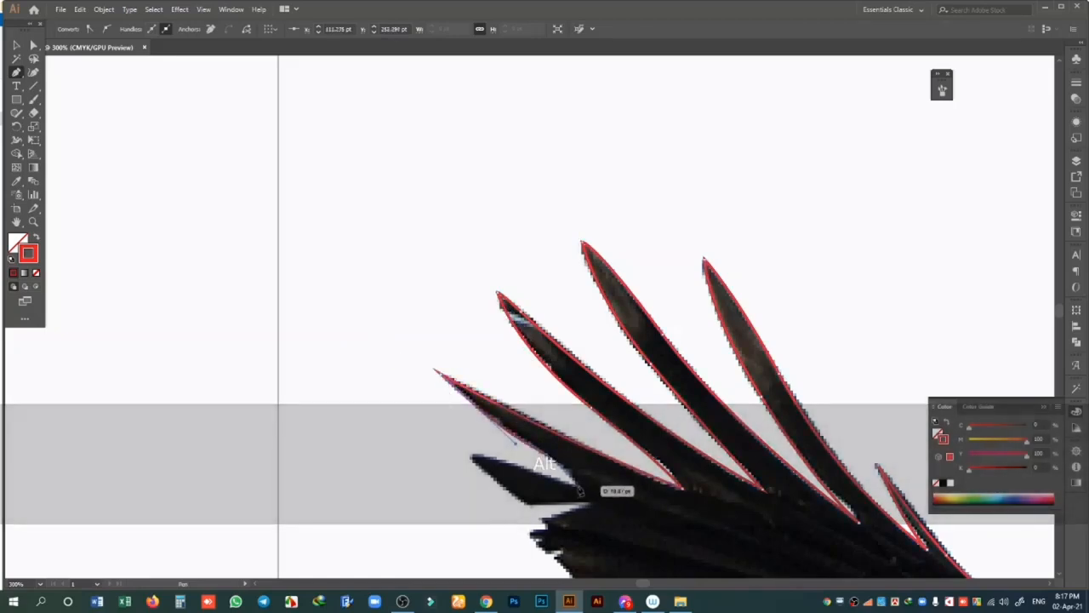
click(468, 461)
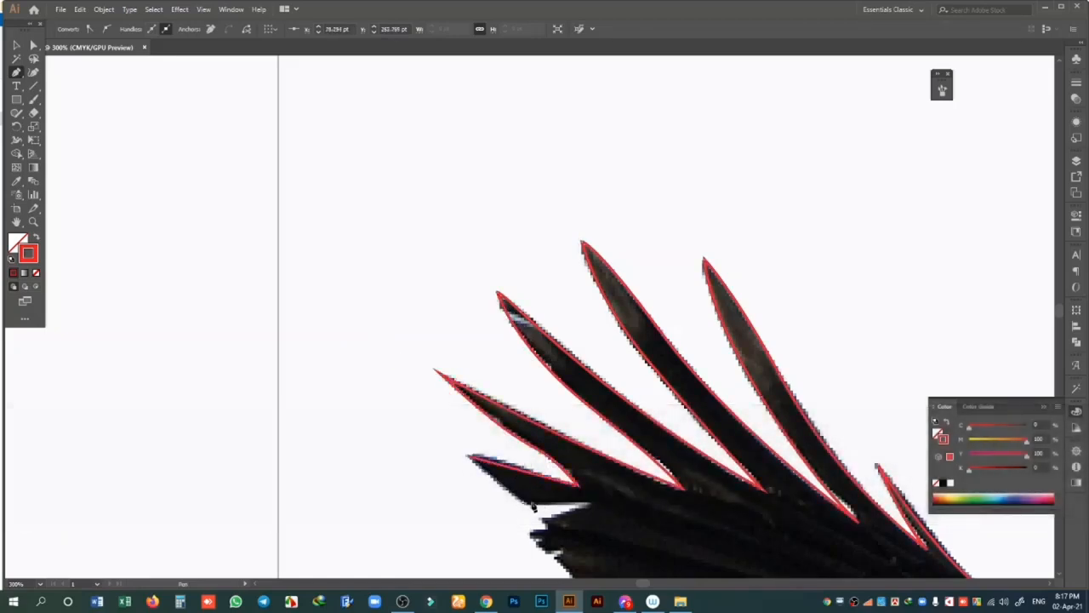
scroll(587, 492, down, 5)
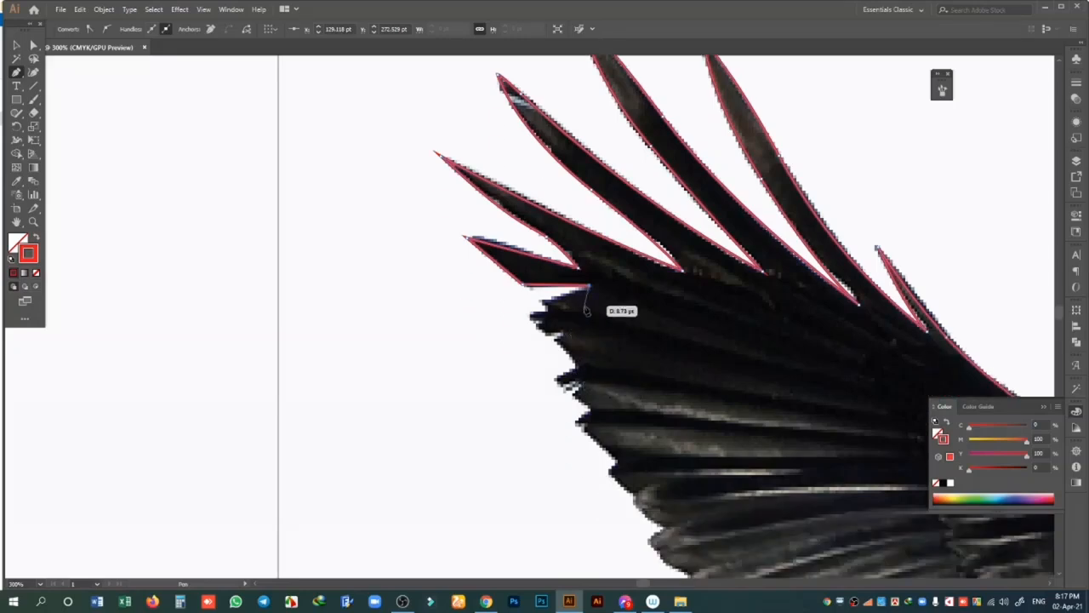
- Trace the small jagged feather ends just below the left wing's lowest pointed feather with short segments
click(543, 304)
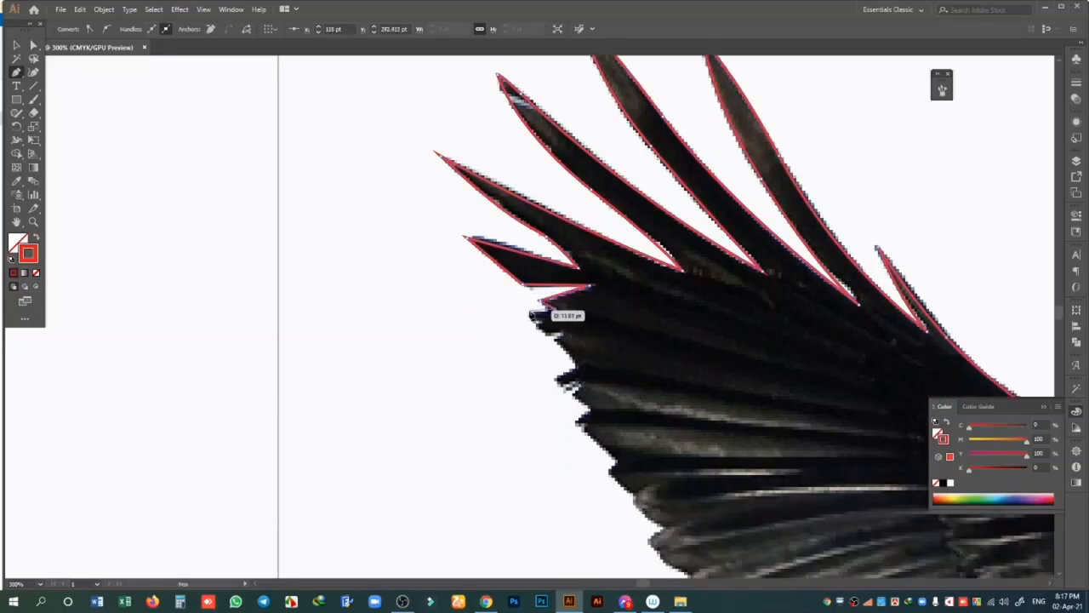
click(537, 330)
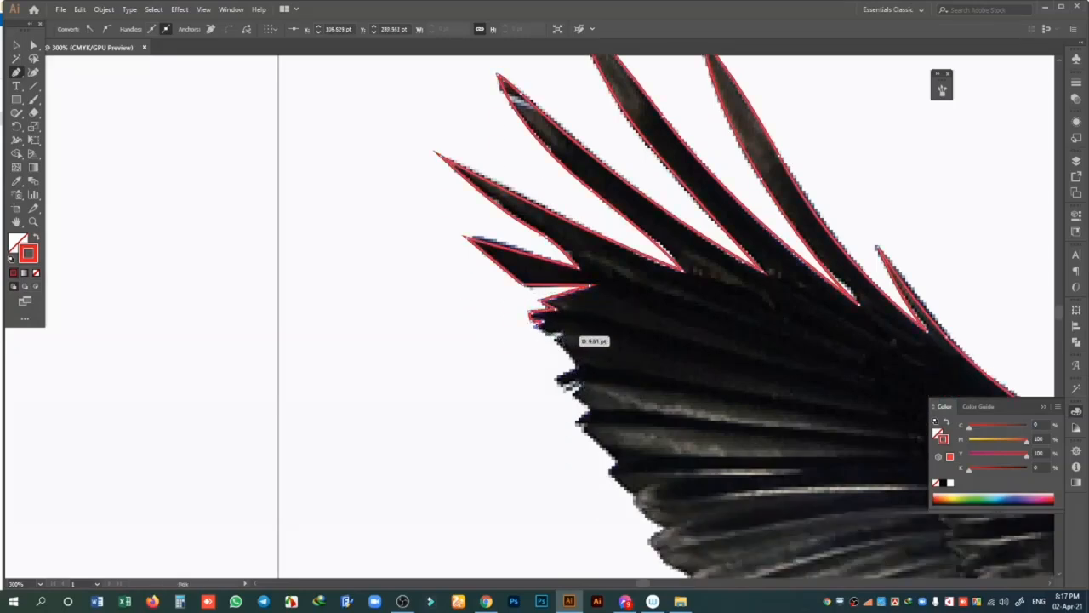
click(561, 333)
click(556, 339)
click(579, 365)
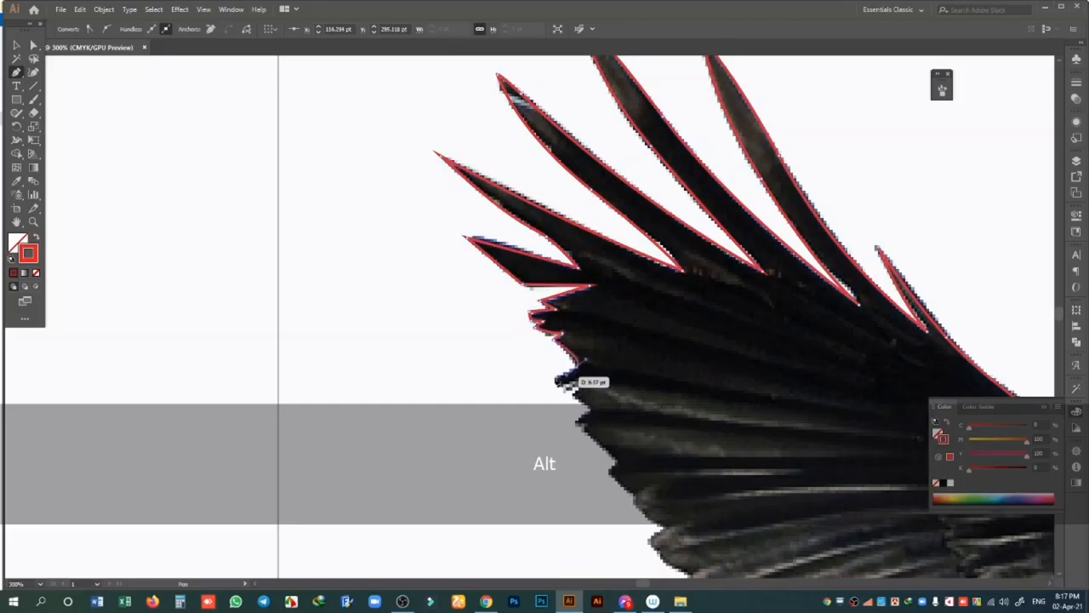
drag(552, 380, 560, 390)
click(590, 407)
- Continue the outline around the middle scalloped feather ends on the left wing's trailing edge
scroll(591, 409, down, 3)
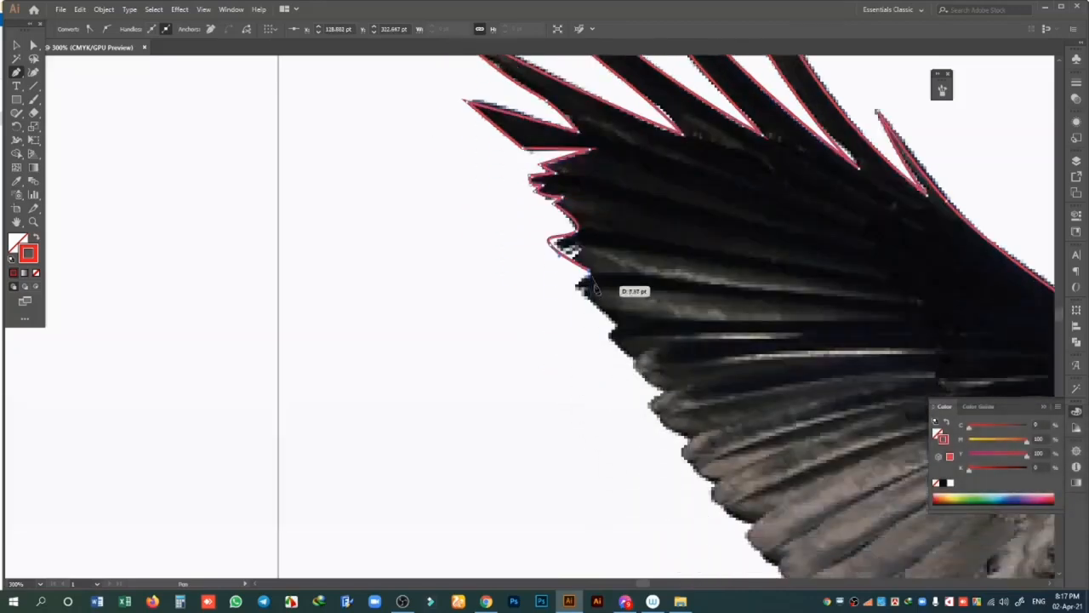
drag(581, 291, 598, 303)
click(613, 333)
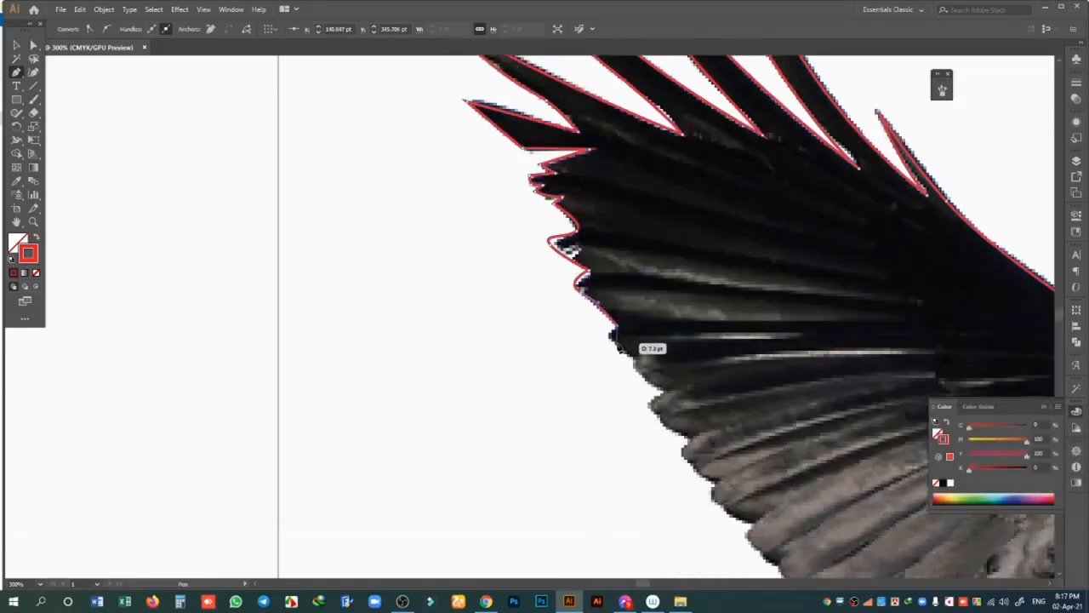
click(634, 361)
key(alt)
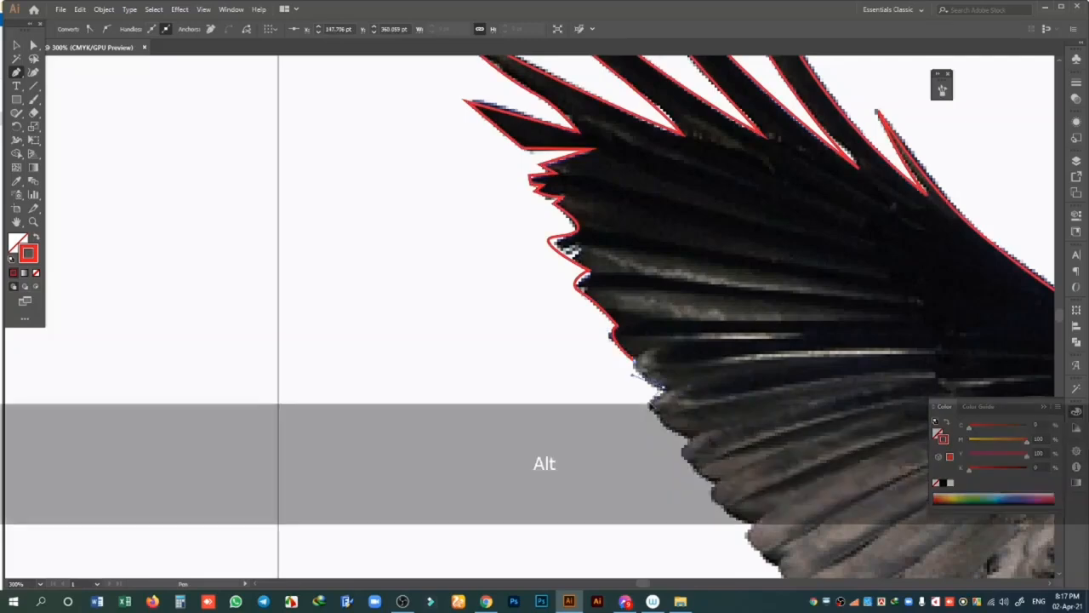
drag(669, 430, 683, 441)
- Trace the last rounded feather ends of the left wing to the point where the wing meets the tail
scroll(677, 457, down, 3)
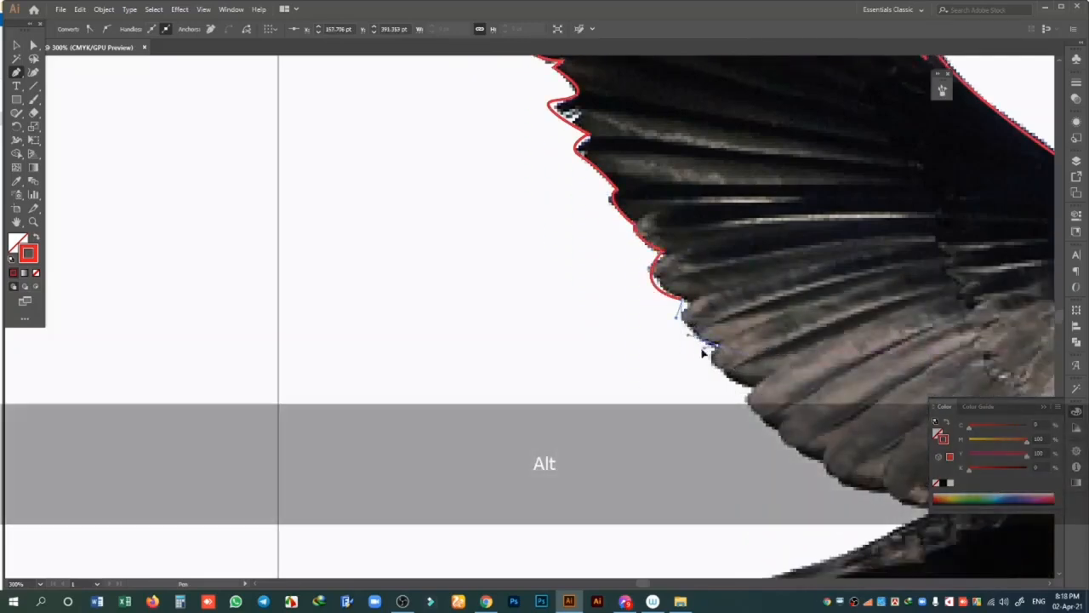
click(713, 346)
click(751, 390)
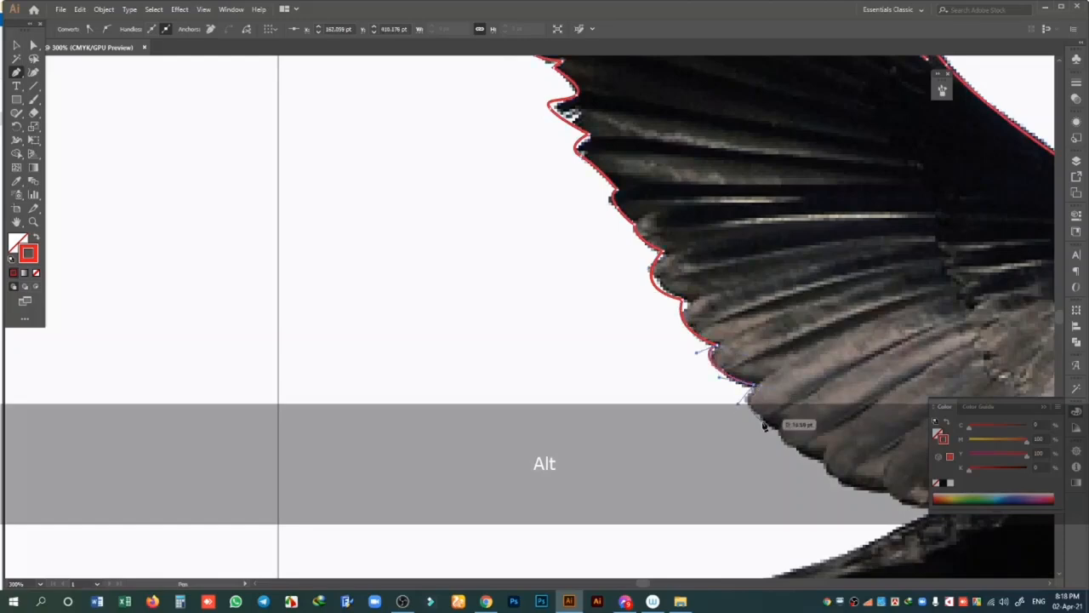
drag(770, 430, 847, 458)
drag(884, 491, 522, 315)
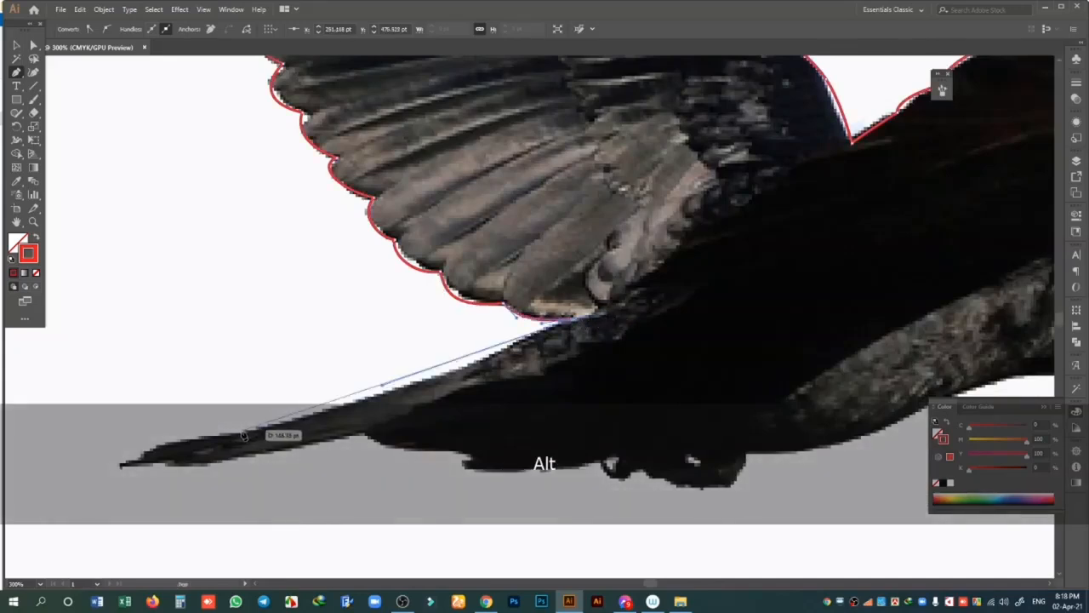
- Trace the tail's upper edge to its tip and return along the underside to the small claw
drag(121, 464, 170, 462)
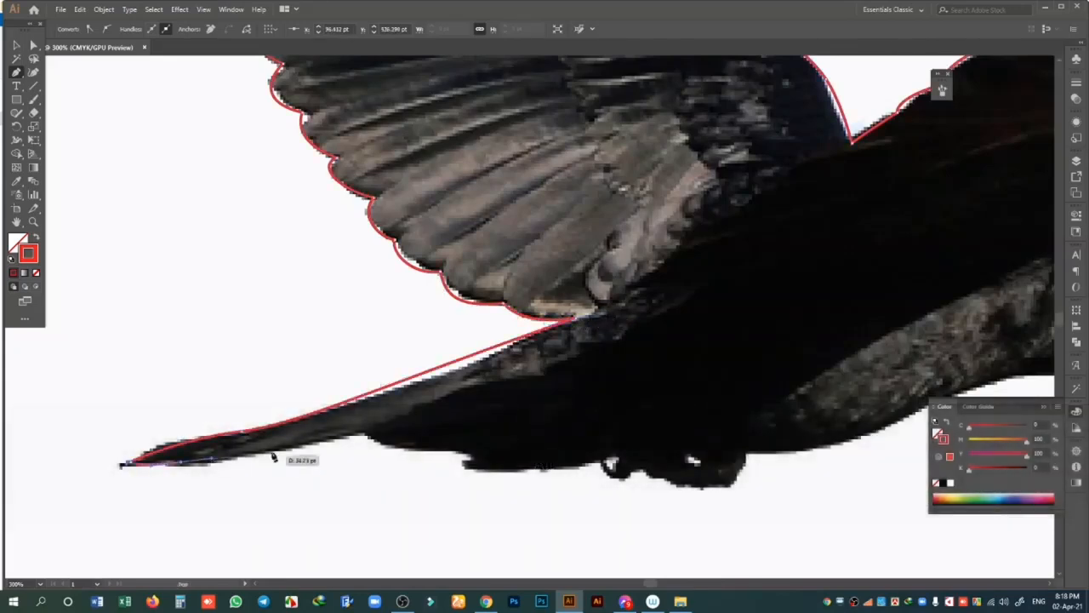
drag(379, 427, 412, 446)
drag(458, 451, 480, 447)
drag(505, 486, 621, 460)
alt+click(618, 459)
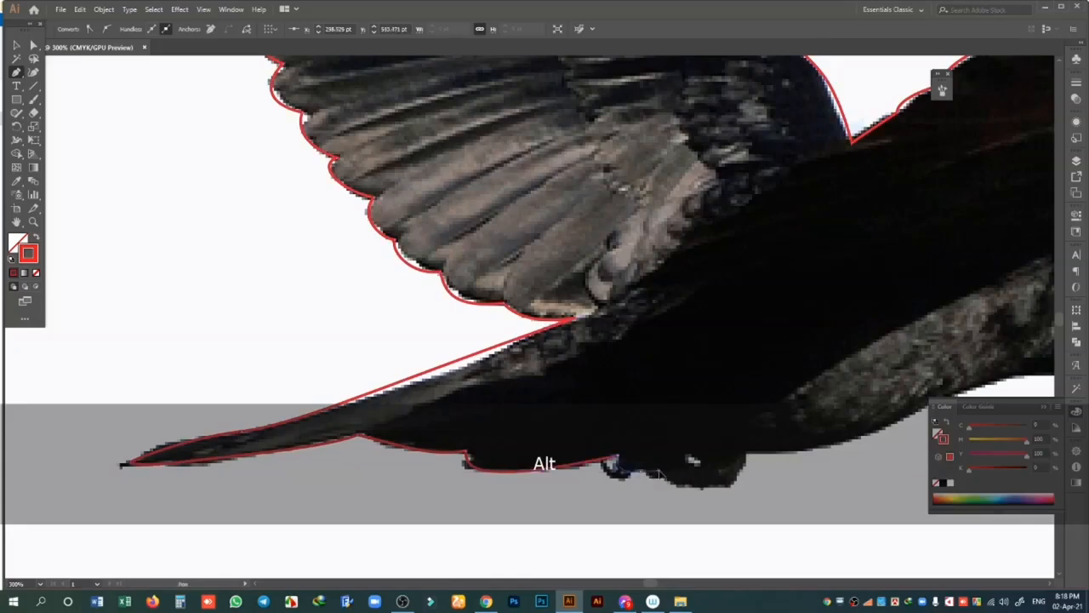
- Trace around the feet, belly and throat and close the path at the beak tip
drag(736, 484, 388, 484)
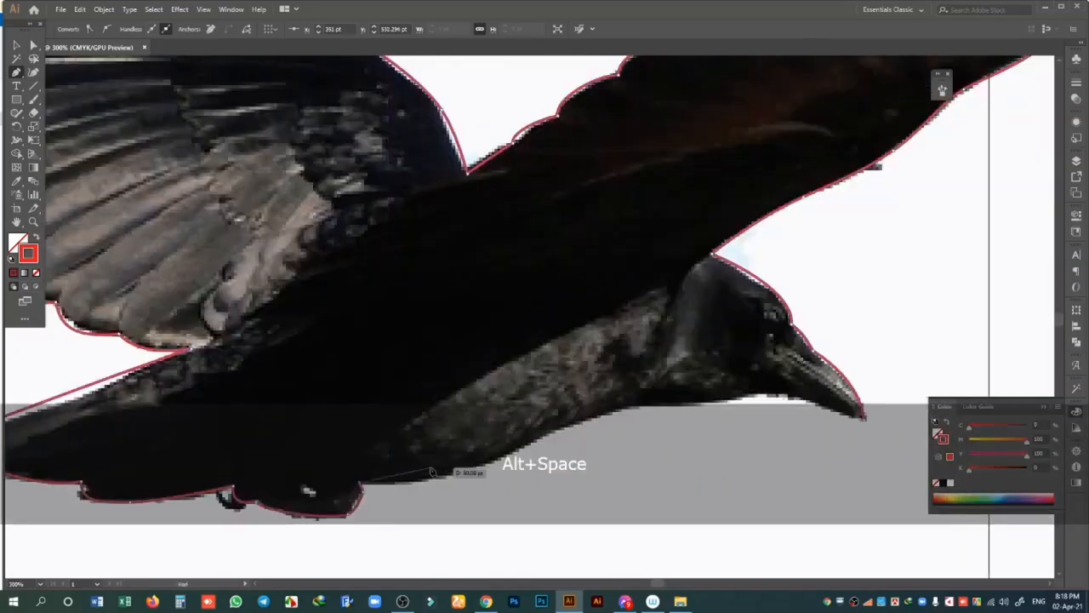
drag(461, 472, 505, 459)
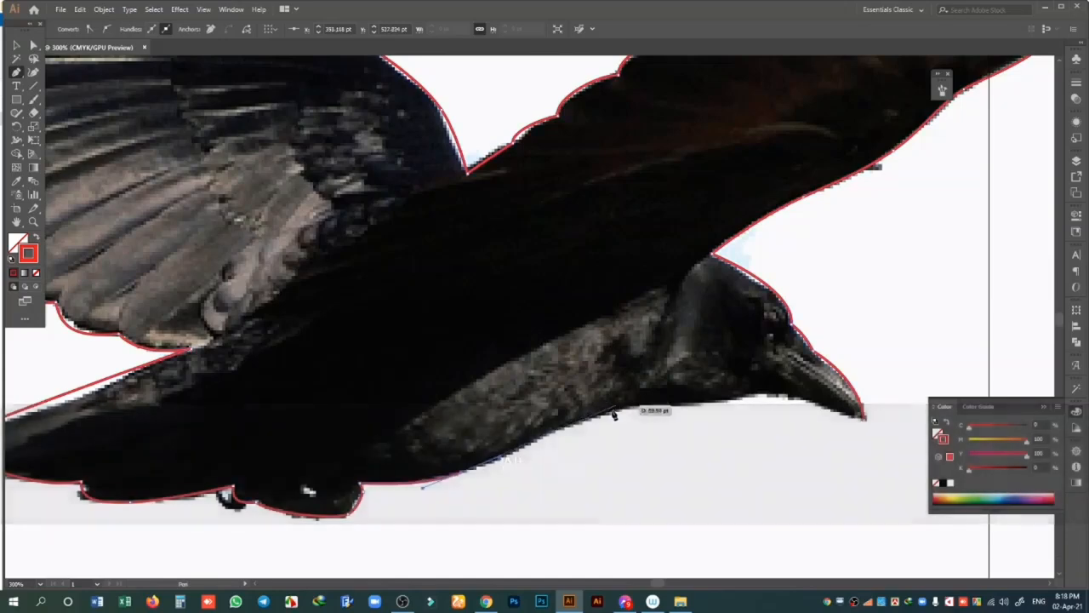
drag(608, 415, 791, 388)
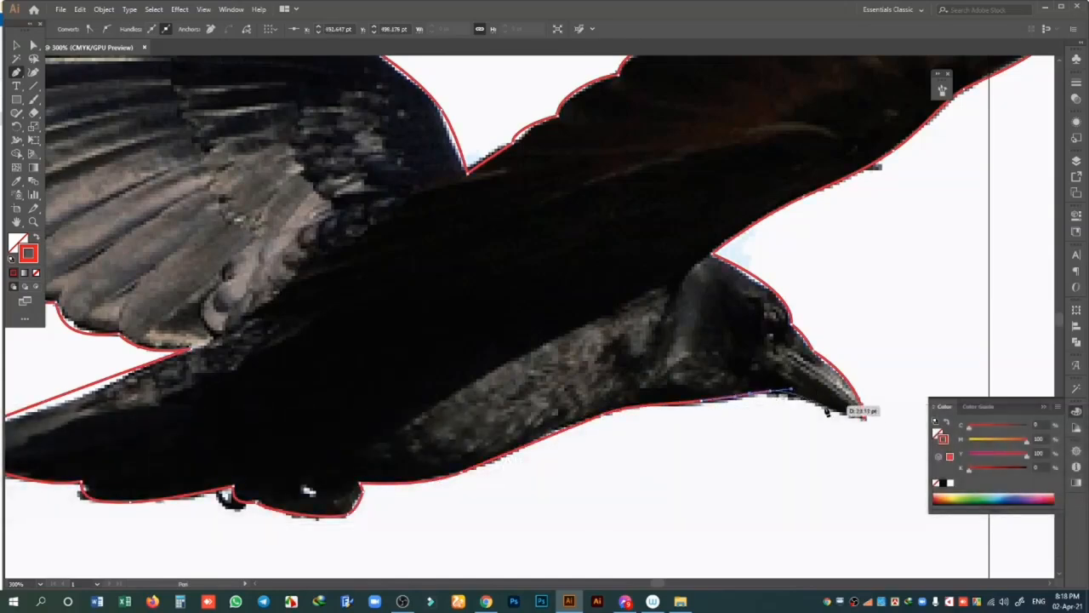
mouse_move(862, 426)
mouse_down()
mouse_move(842, 414)
mouse_move(864, 425)
mouse_up()
- Deselect the finished outline and move the crow photo aside so the traced path stands alone on the artboard
key(ctrl+minus)
key(ctrl+minus)
key(ctrl+minus)
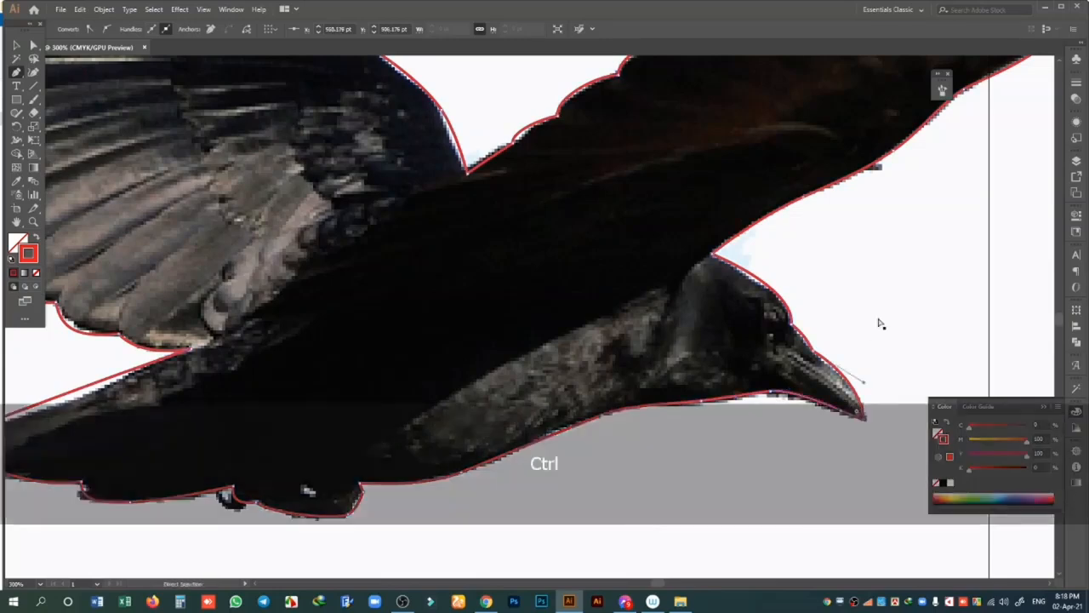
click(15, 47)
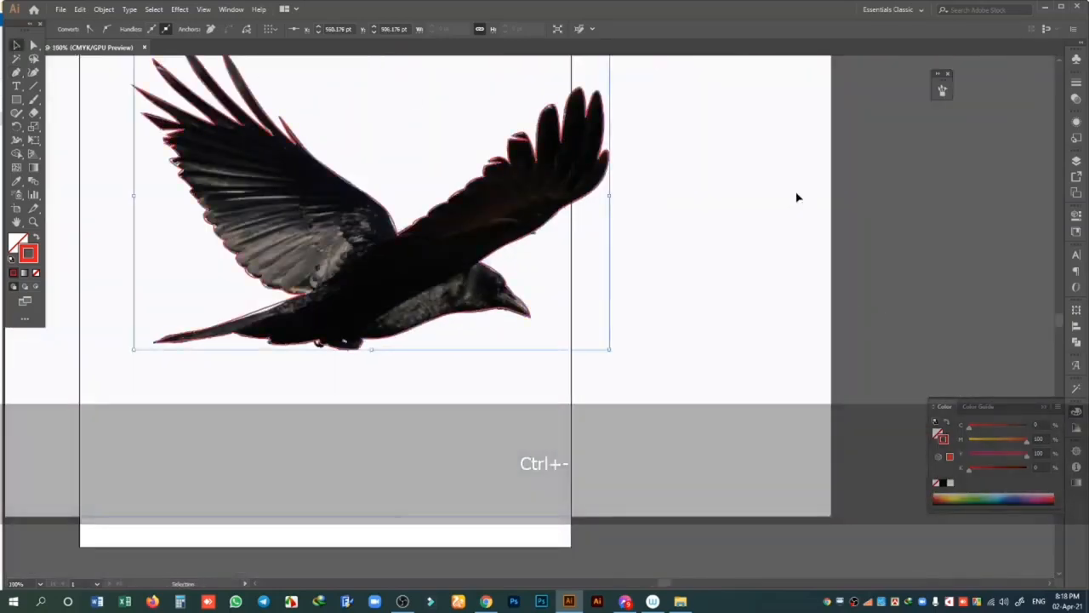
click(798, 198)
drag(799, 242, 987, 304)
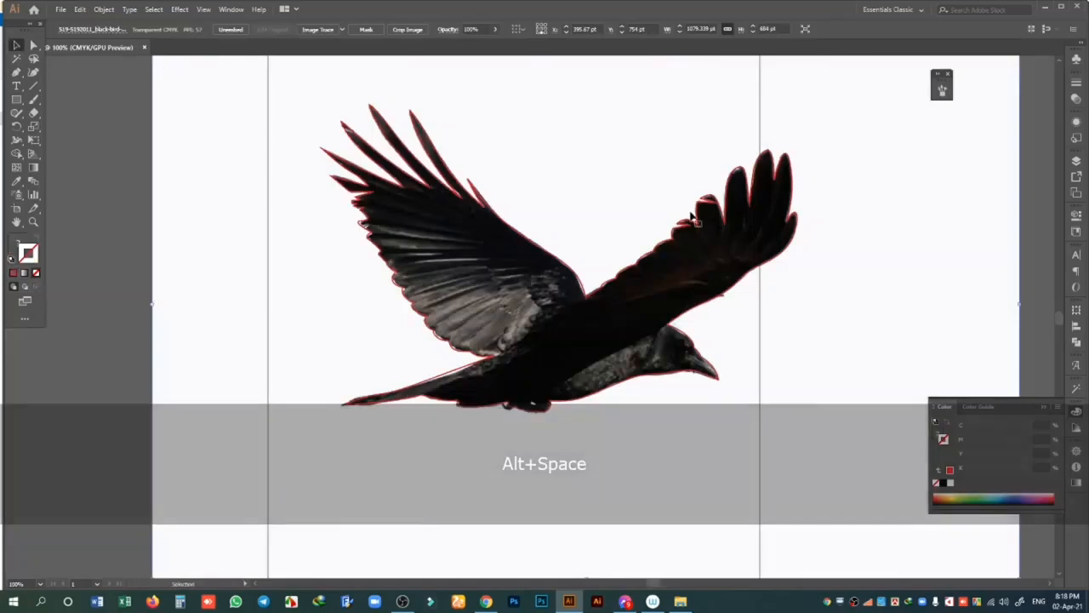
drag(912, 292, 153, 234)
- Swap the traced crow path's stroke and fill so it is solid red, and reposition it on the artboard
drag(596, 142, 470, 289)
key(shift+x)
drag(593, 331, 571, 272)
- Set the crow silhouette's fill to black and scale it down to fit inside the artboard
click(937, 436)
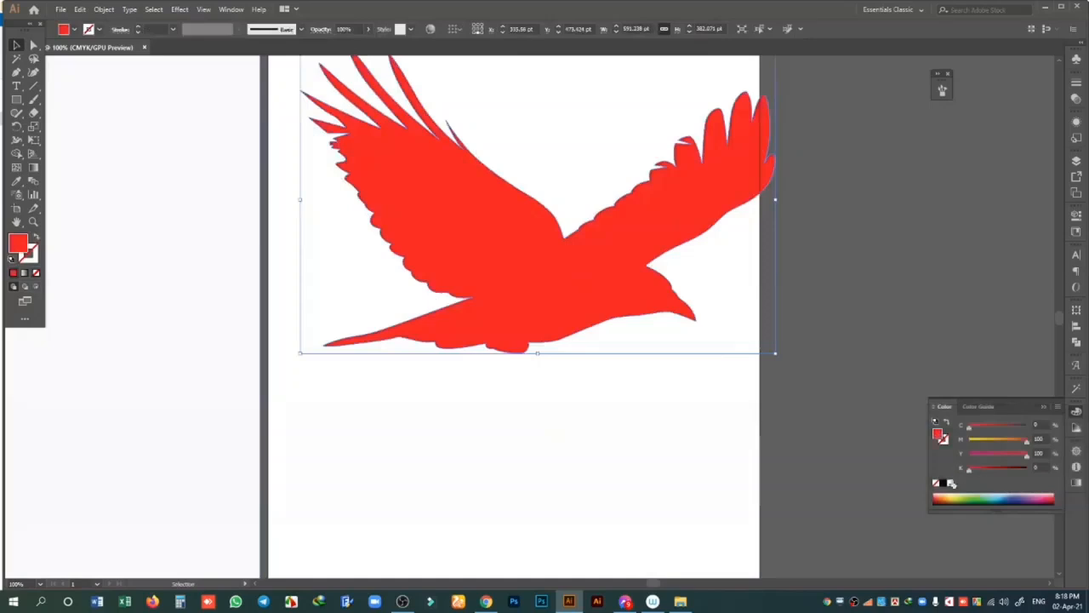
click(949, 482)
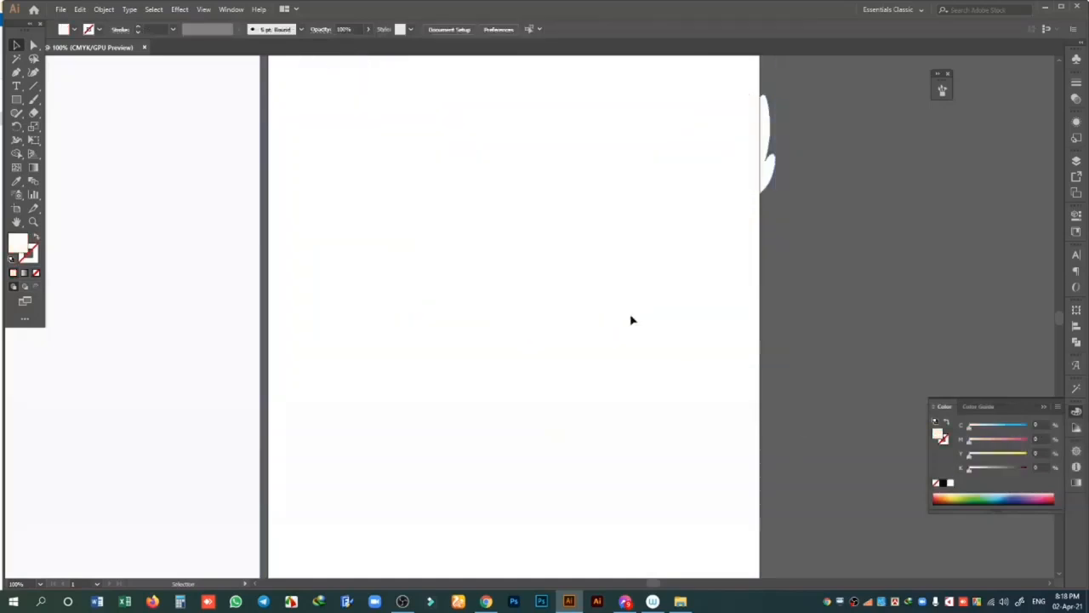
click(943, 483)
drag(775, 353, 689, 298)
click(964, 311)
- Select the crow photo and shift it slightly beside the artboard with the silhouette
key(alt+space)
drag(871, 321, 989, 307)
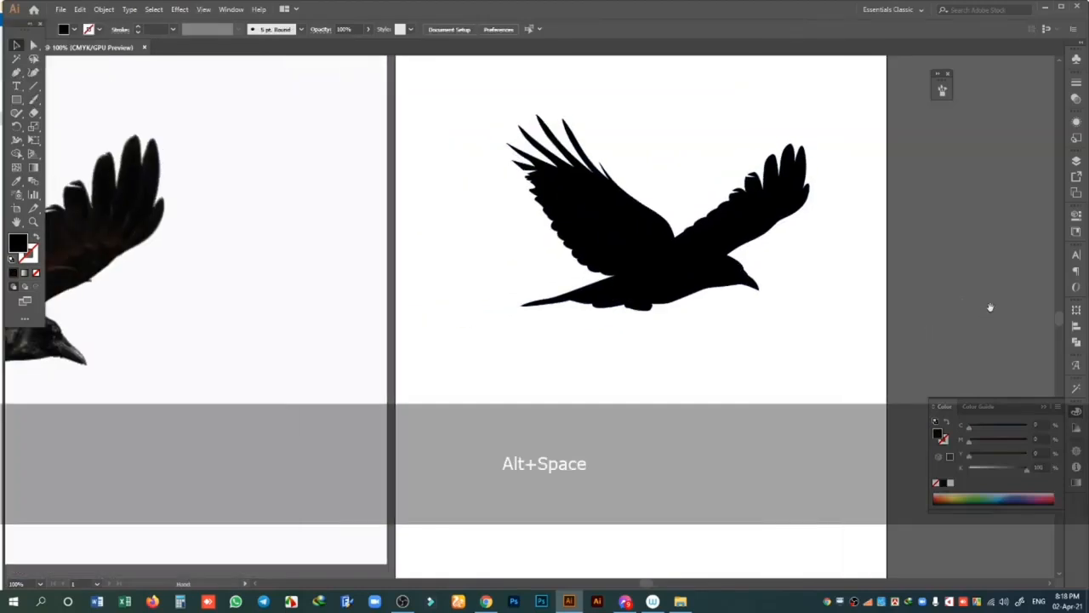
key(ctrl+minus)
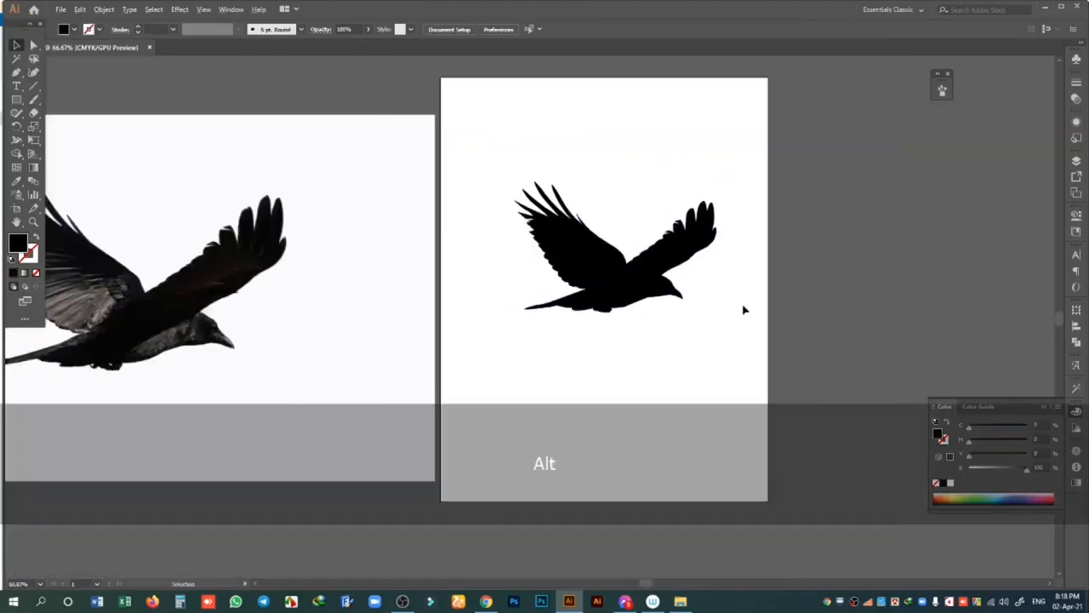
drag(741, 307, 843, 268)
drag(384, 293, 397, 285)
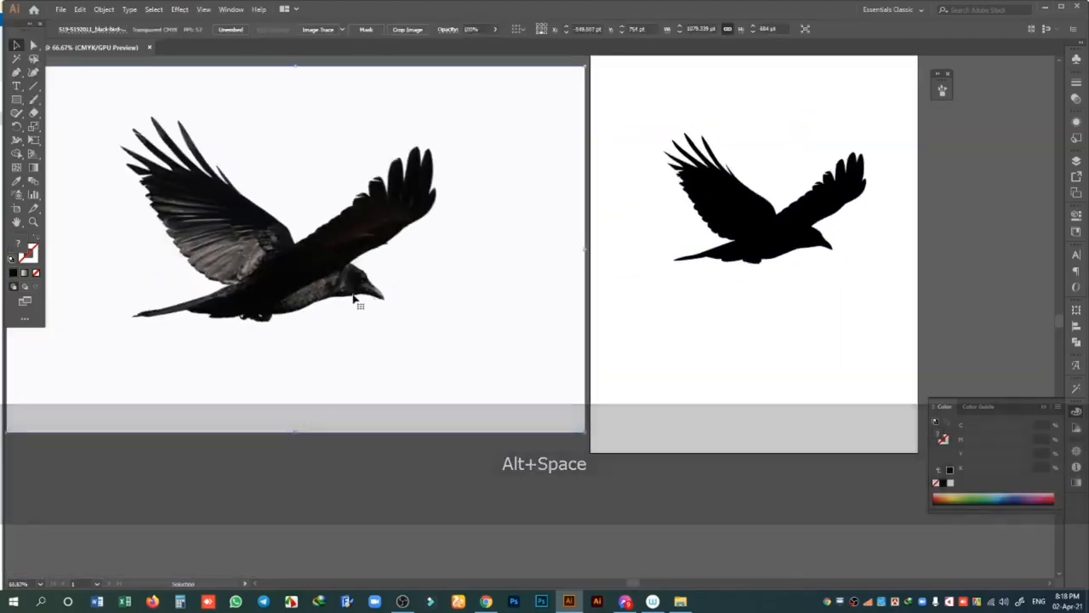
scroll(417, 344, up, 2)
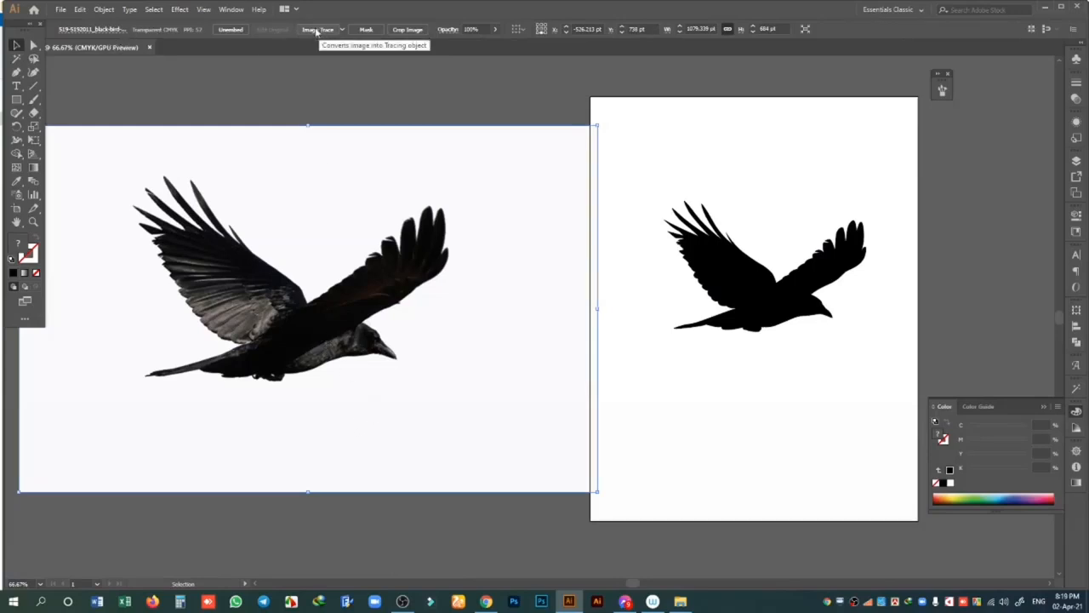
click(79, 10)
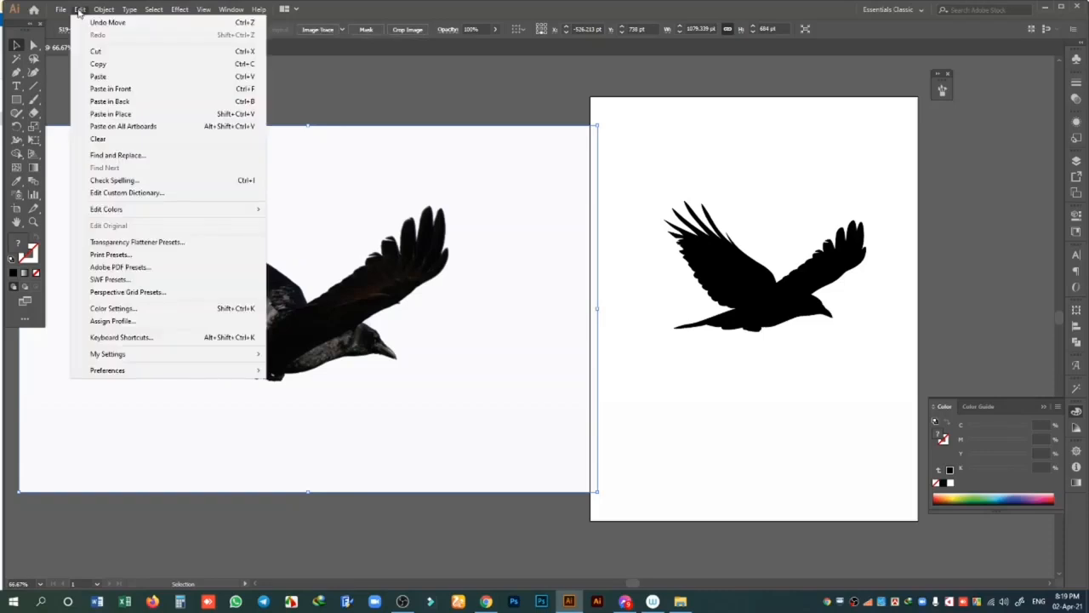
mouse_move(97, 11)
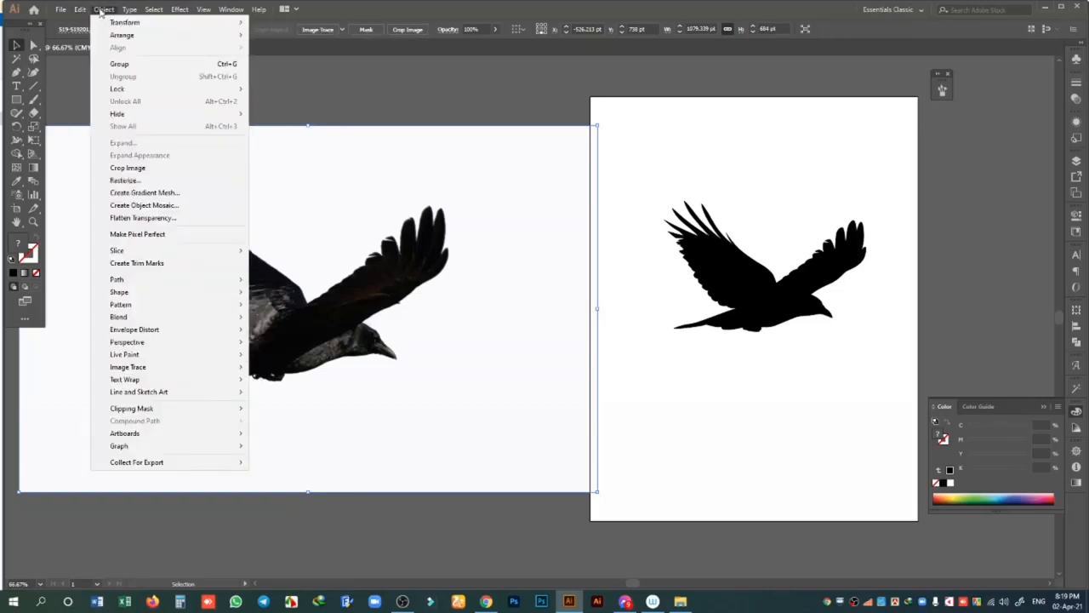
mouse_move(225, 371)
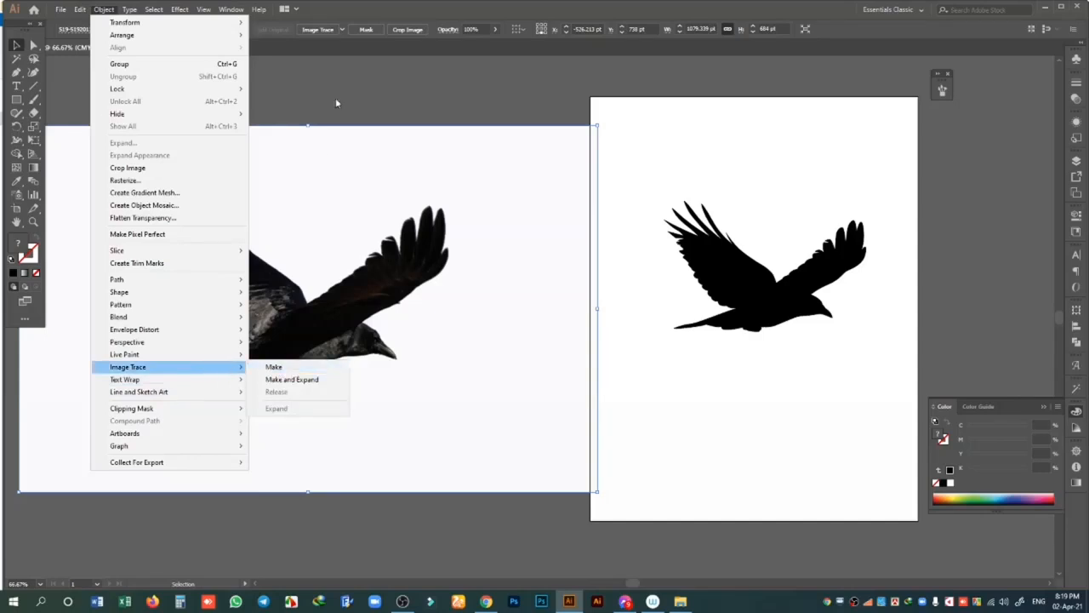
click(335, 12)
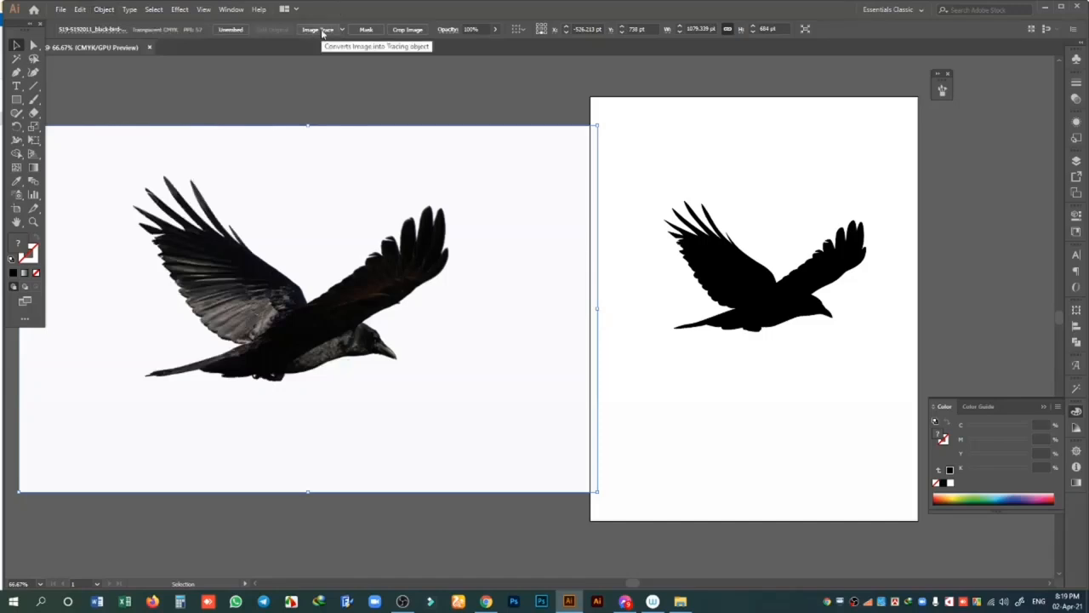
- Apply Image Trace with the Default preset to the crow photo and examine the traced shape's edges and gaps up close
click(320, 30)
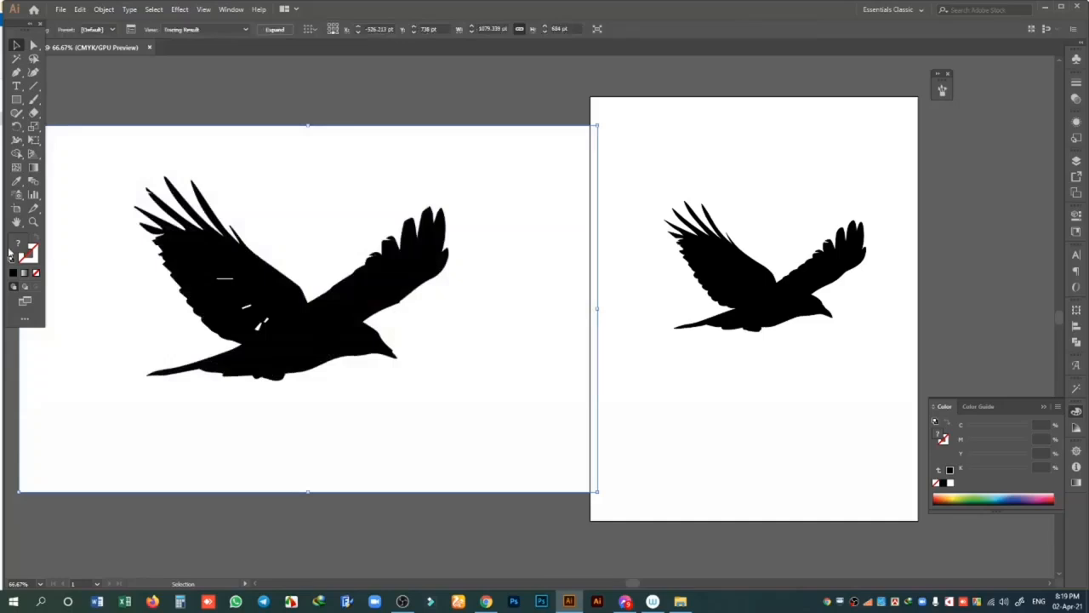
click(33, 222)
mouse_move(348, 347)
mouse_down()
mouse_move(355, 336)
mouse_move(396, 344)
mouse_up()
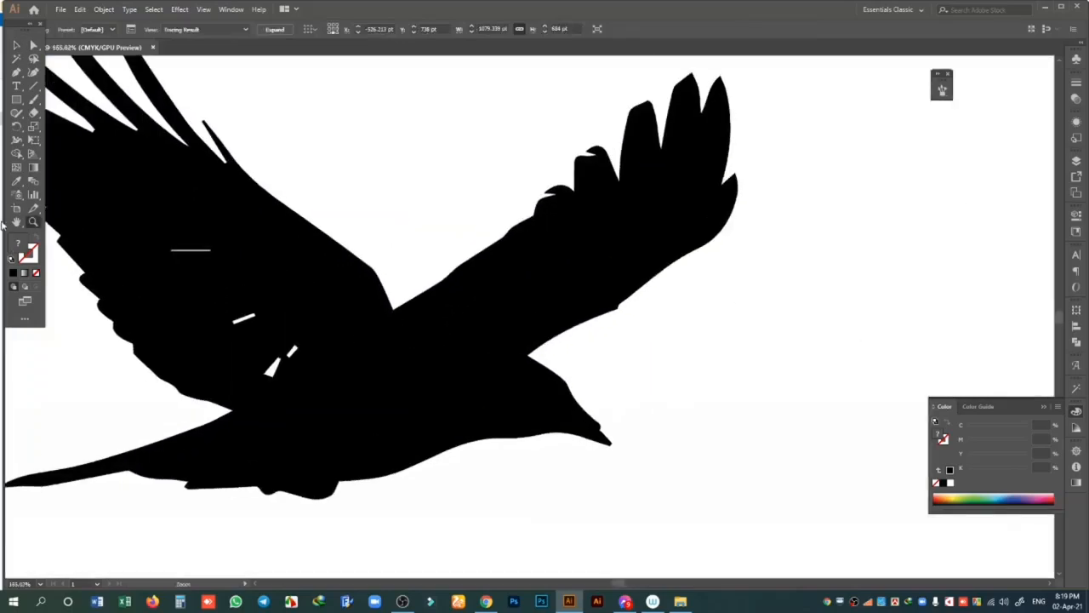
click(17, 222)
drag(395, 99, 485, 156)
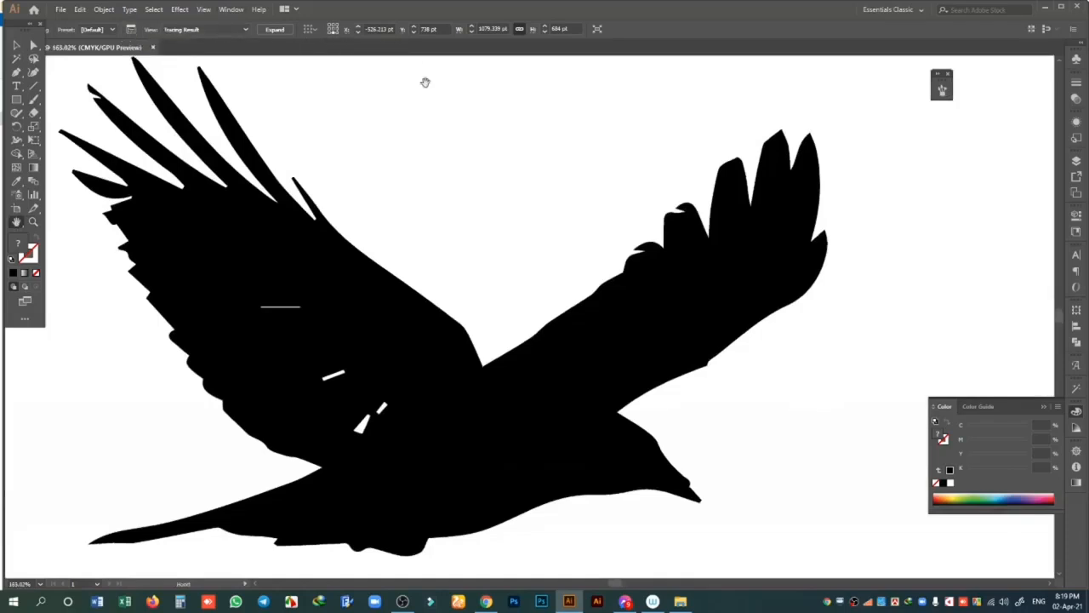
- Refine the crow's trace with Threshold 179, Paths 91%, Corners 91%, Noise 4 px and Ignore White enabled, and expand it
click(130, 30)
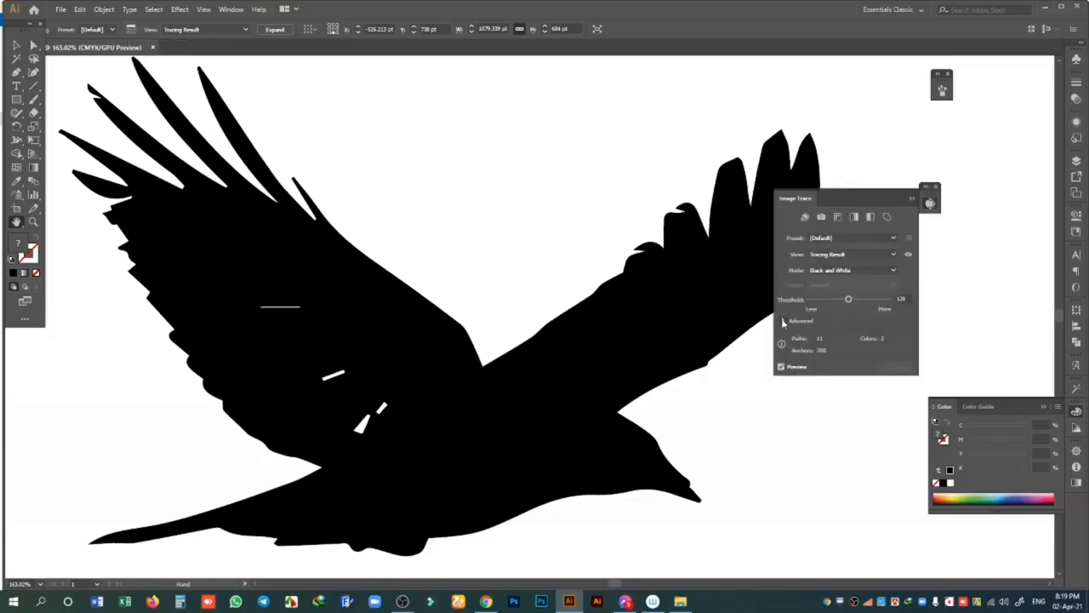
click(784, 321)
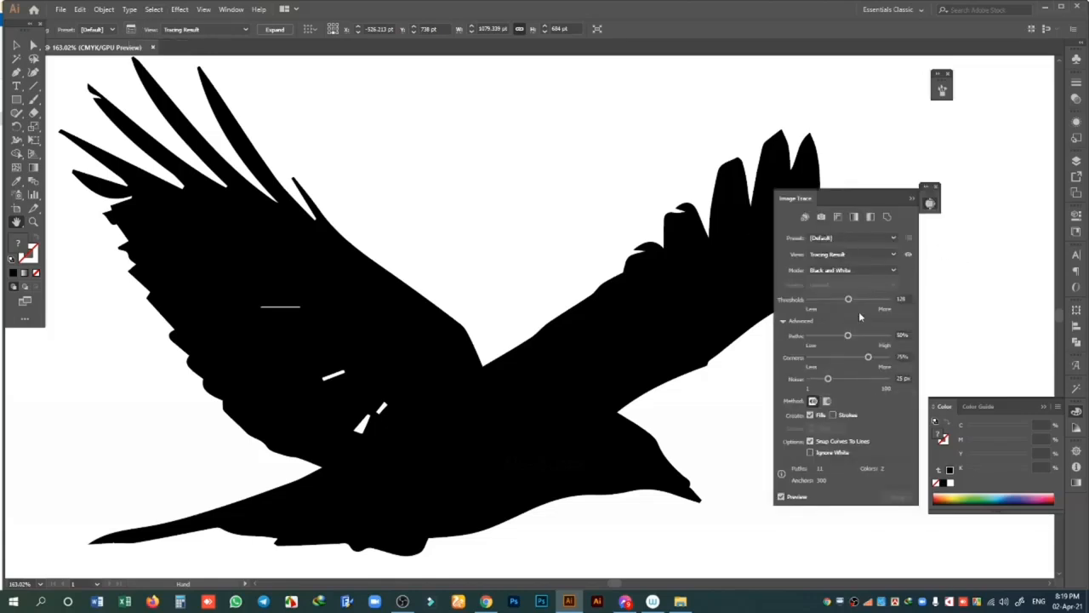
mouse_move(848, 299)
mouse_down()
mouse_move(866, 301)
mouse_move(856, 337)
mouse_move(881, 336)
mouse_move(882, 361)
mouse_move(812, 383)
mouse_up()
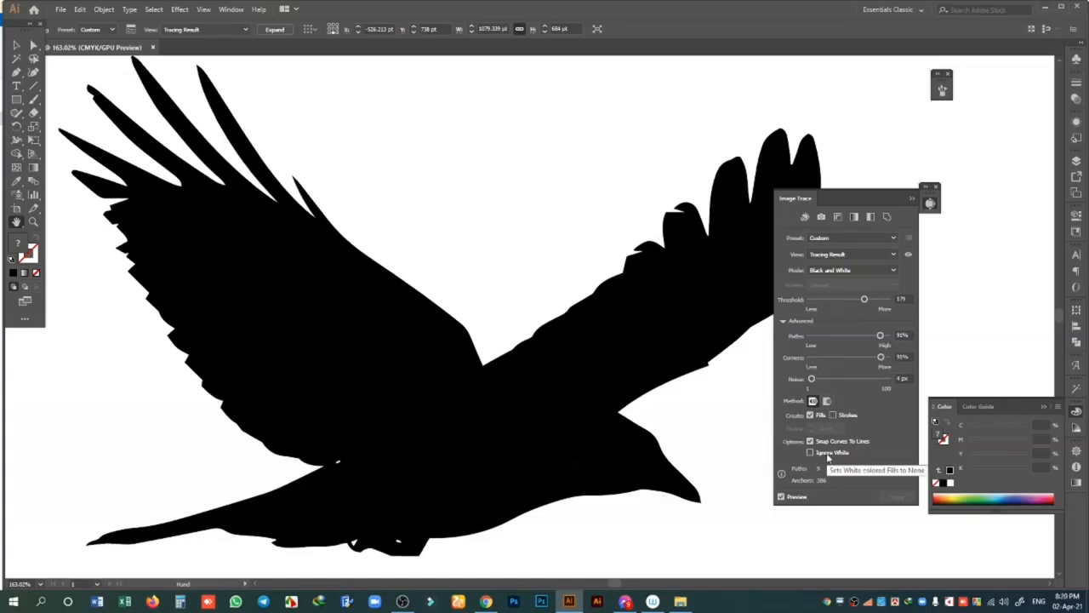
click(826, 453)
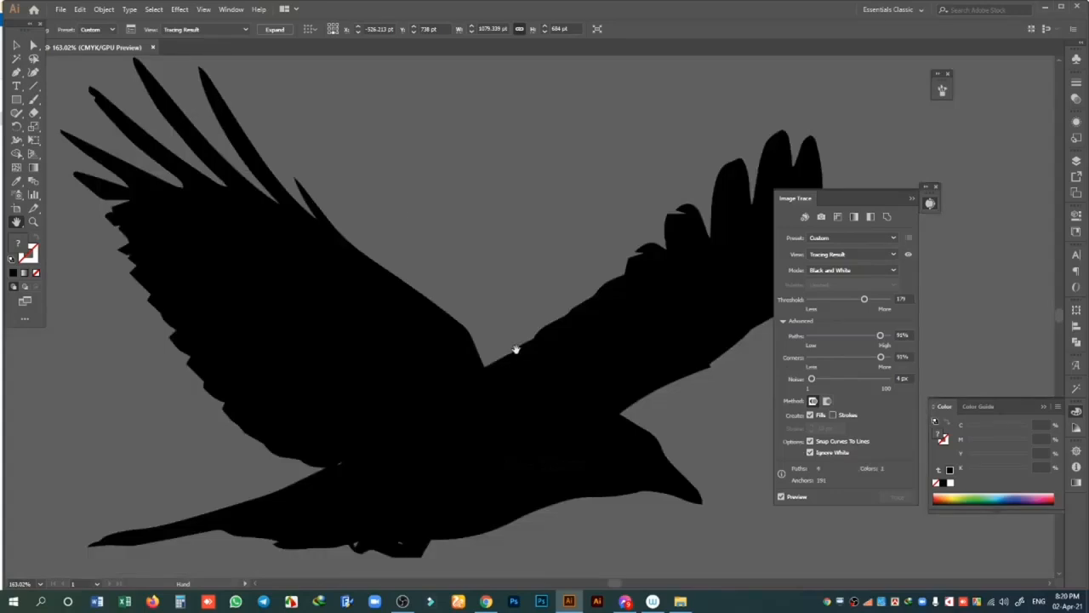
click(275, 31)
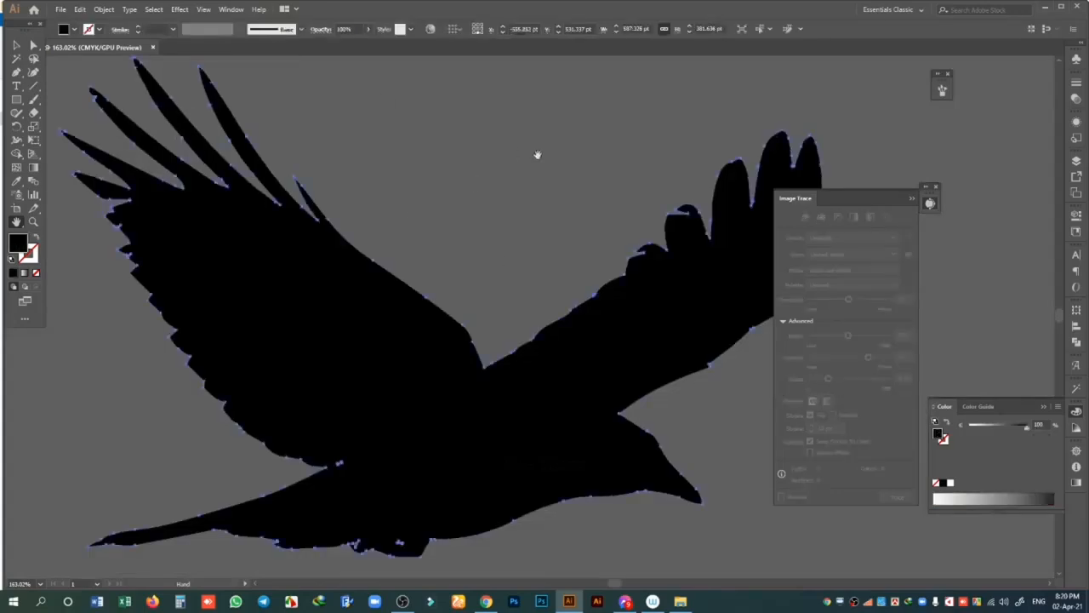
- Close the Image Trace settings and move the expanded crow onto the artboard below the Pen-traced silhouette
click(18, 46)
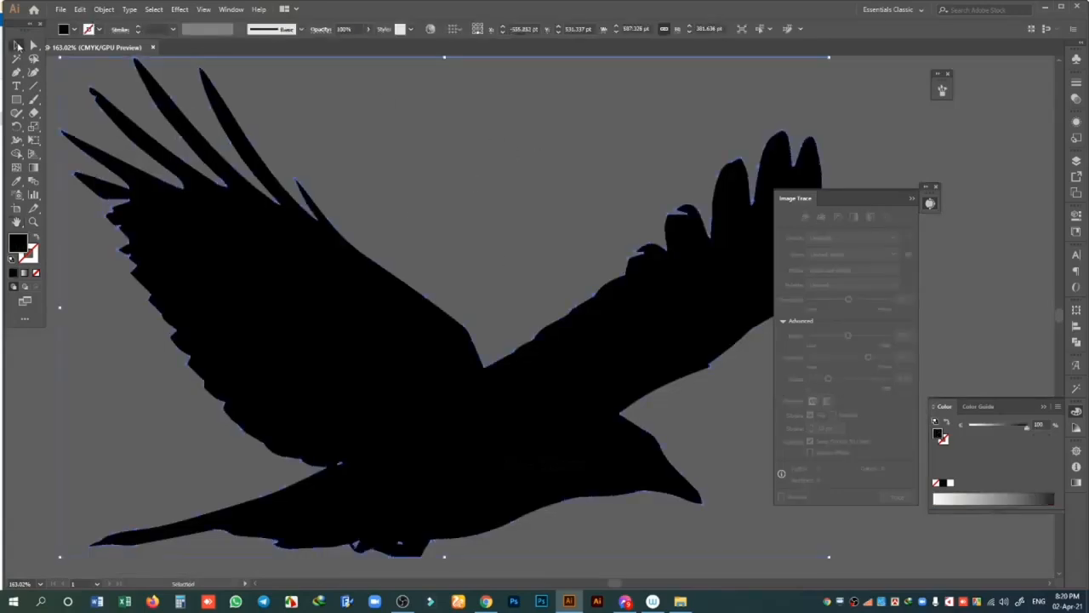
click(936, 187)
click(938, 187)
key(ctrl+minus)
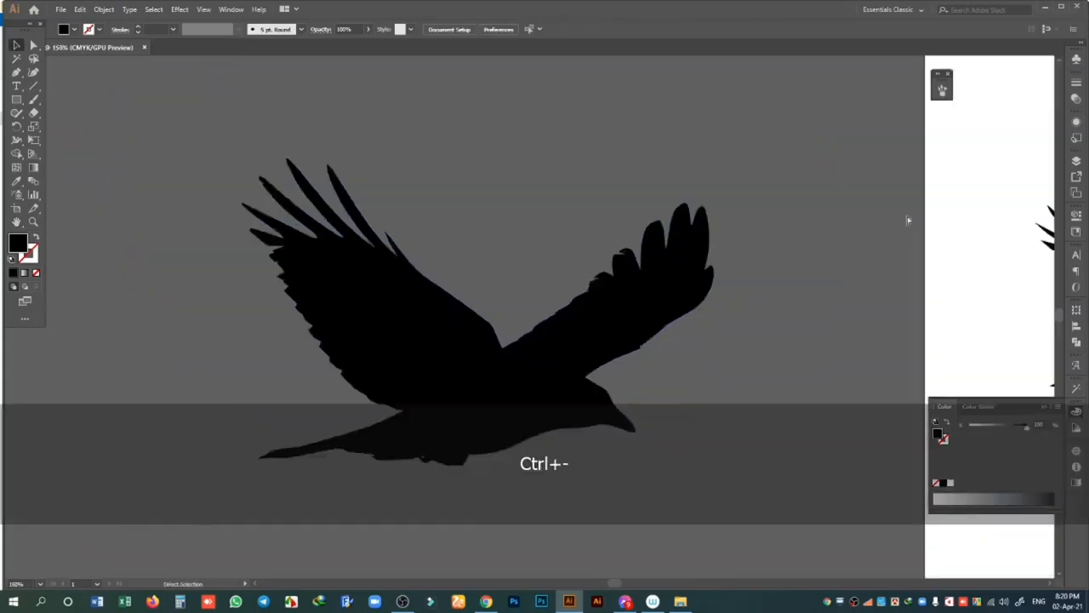
key(ctrl+minus)
drag(517, 338, 657, 307)
drag(812, 365, 475, 241)
drag(294, 196, 316, 226)
drag(458, 267, 340, 190)
drag(220, 136, 586, 316)
click(927, 280)
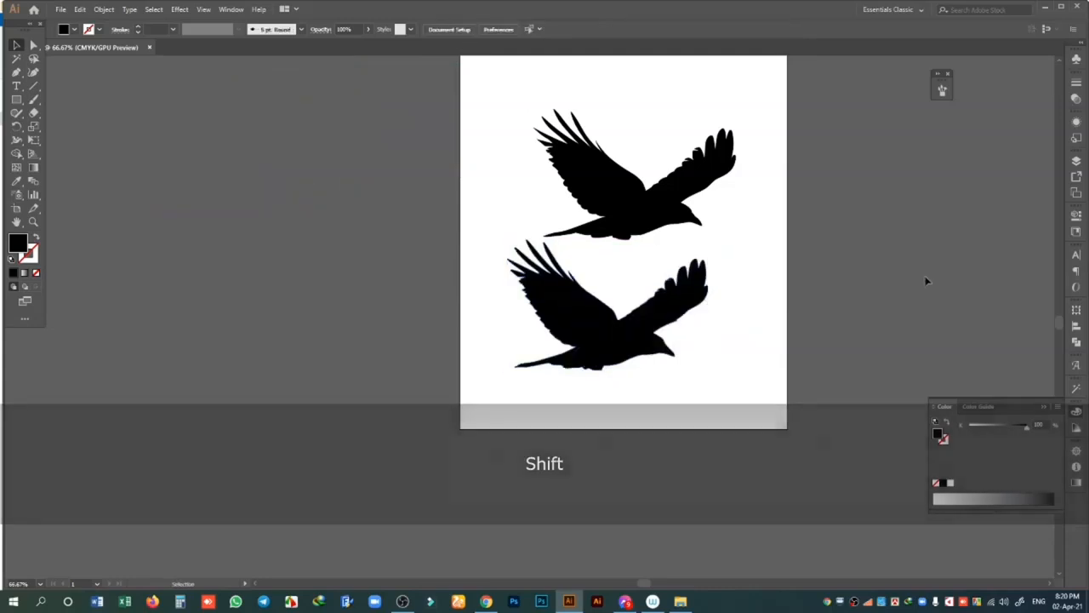
- Compare the wing, feather and tail edges of the auto-traced crow with those of the Pen-traced silhouette up close
key(ctrl+equal)
key(ctrl+equal)
key(ctrl+equal)
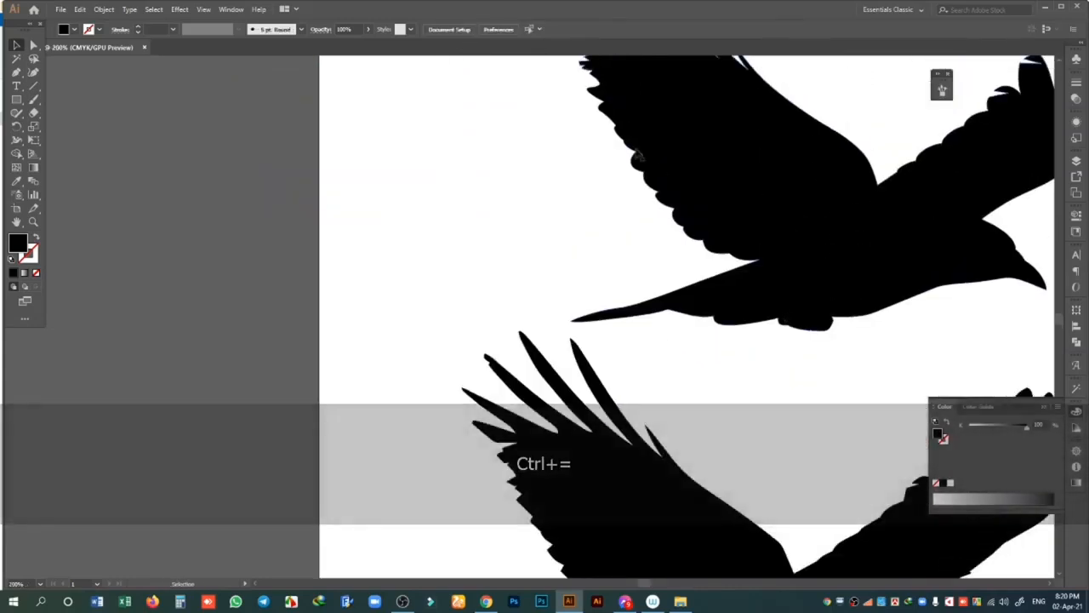
scroll(672, 307, down, 3)
scroll(672, 306, down, 1)
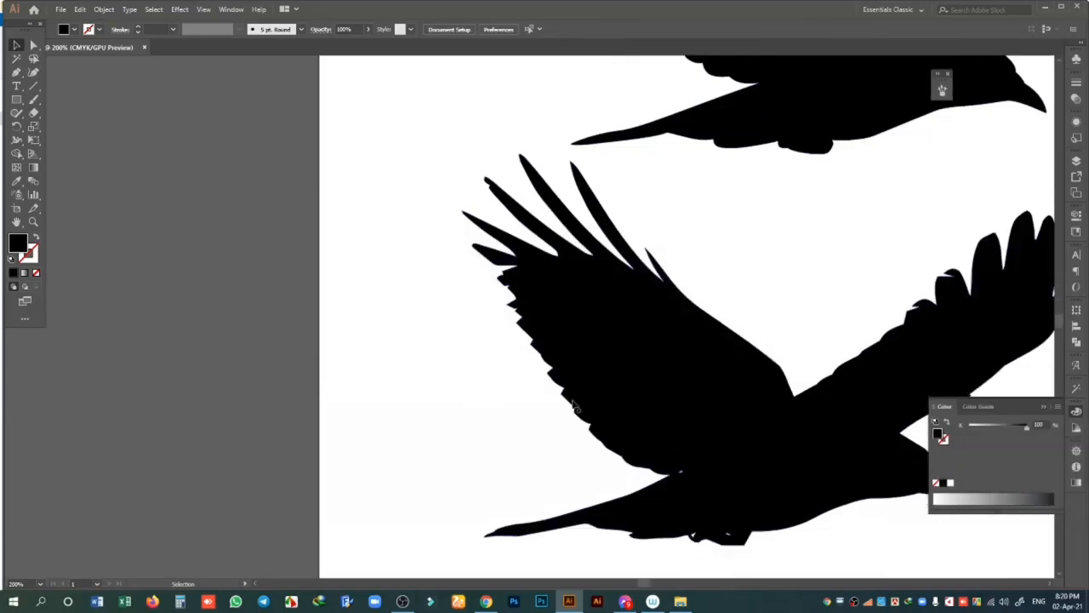
drag(773, 431, 773, 389)
key(ctrl+minus)
key(v)
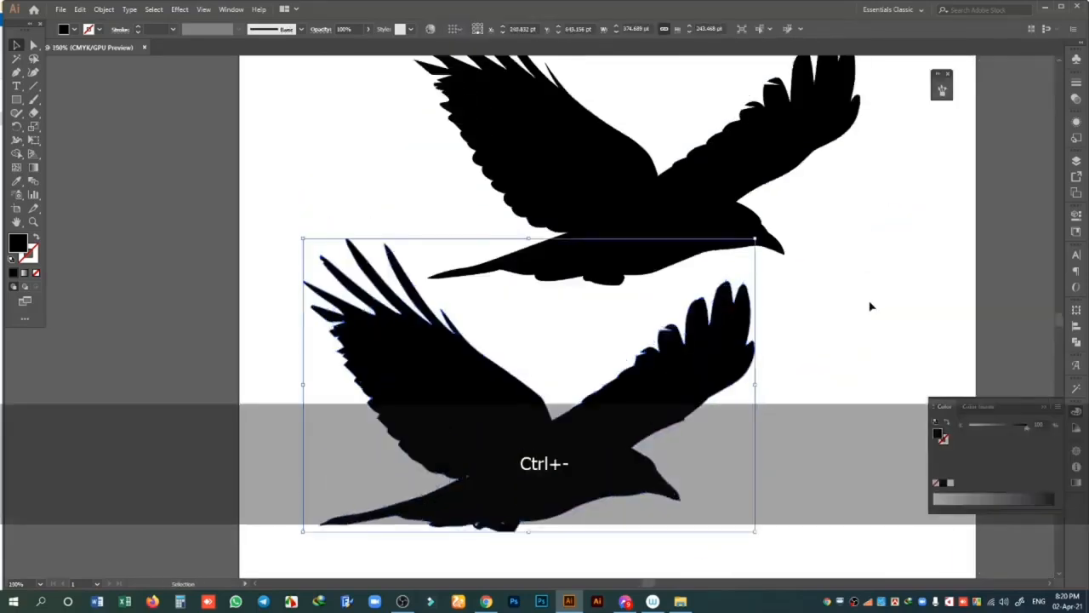
click(873, 307)
- Try to recolor the auto-traced crow's fill to a muted red with the Color Picker
click(613, 373)
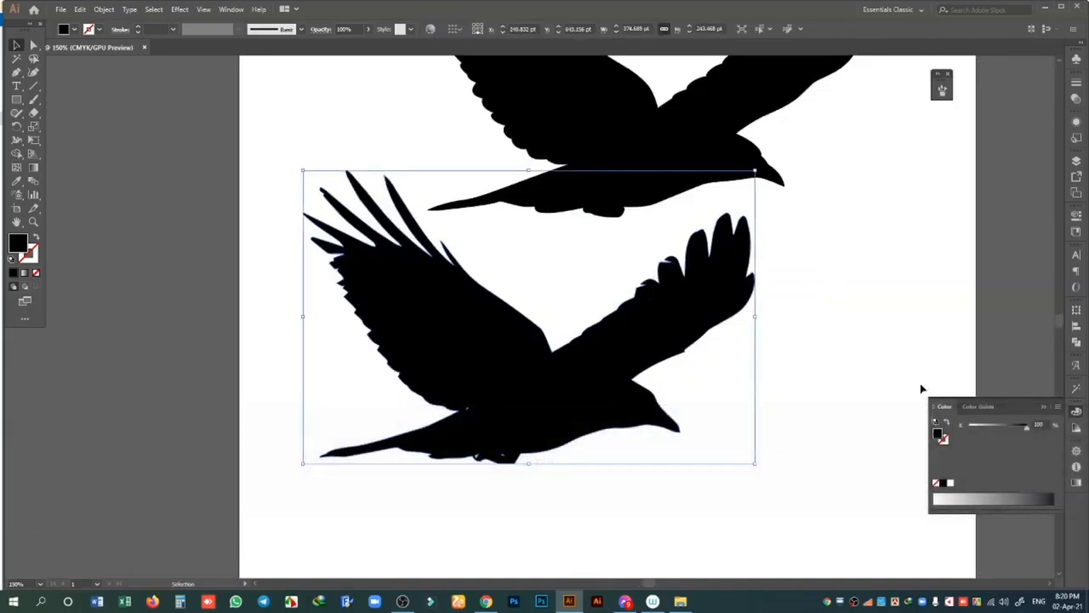
double_click(18, 245)
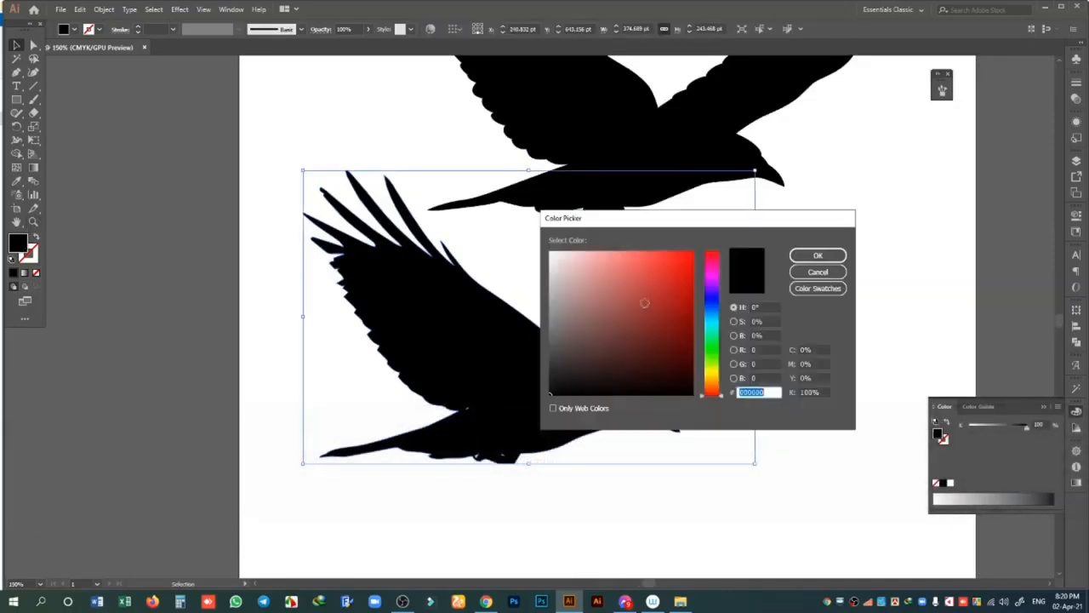
click(649, 297)
click(822, 256)
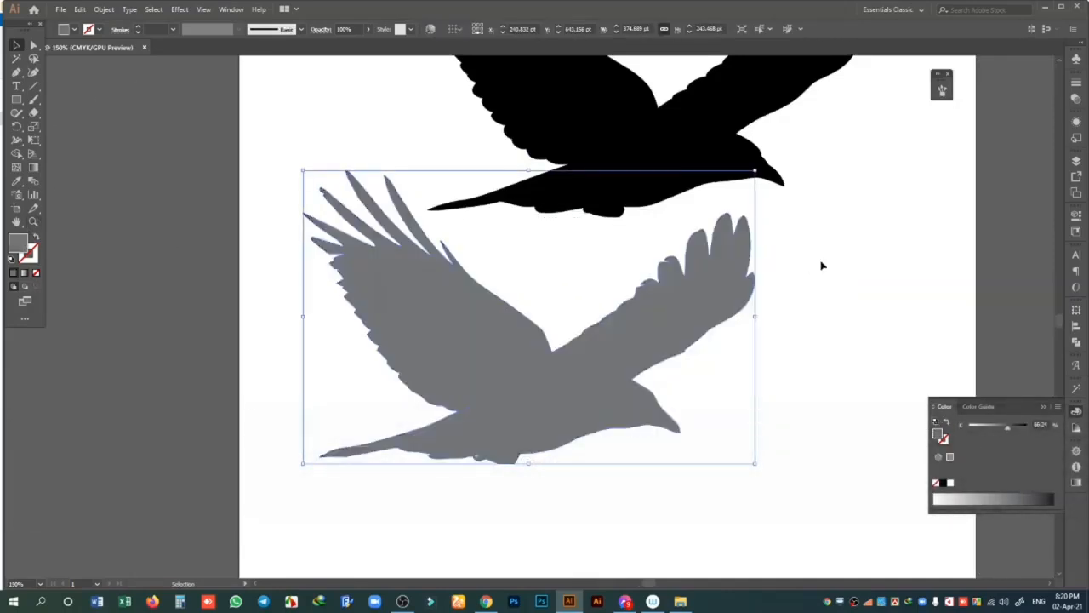
- Switch the crow's color sliders to CMYK and set its fill to C 52, M 100, Y 100, K 0
click(1057, 407)
click(959, 464)
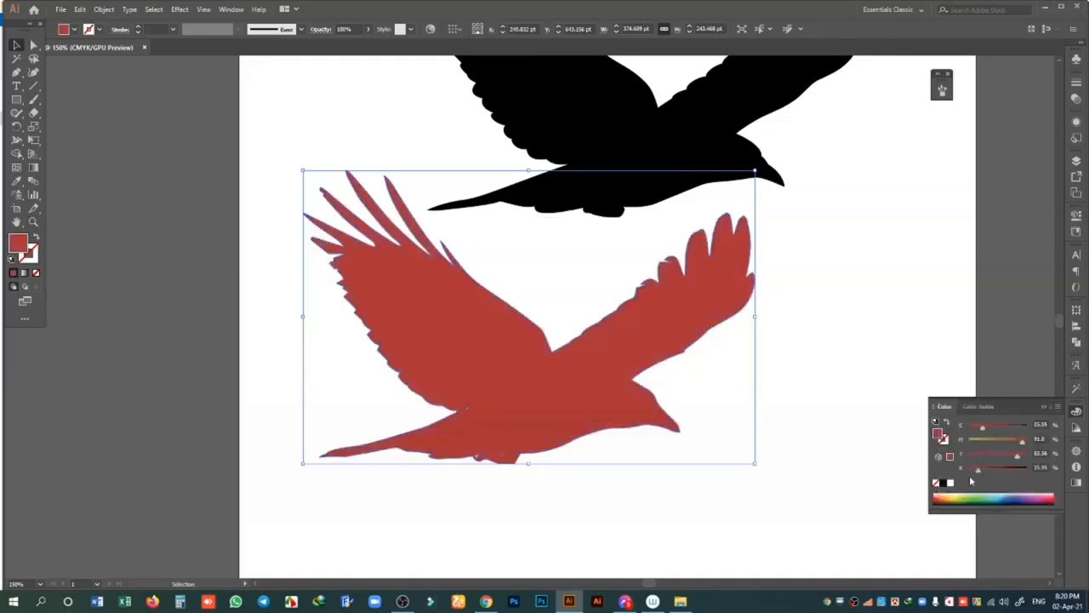
click(943, 484)
drag(1025, 470, 1031, 442)
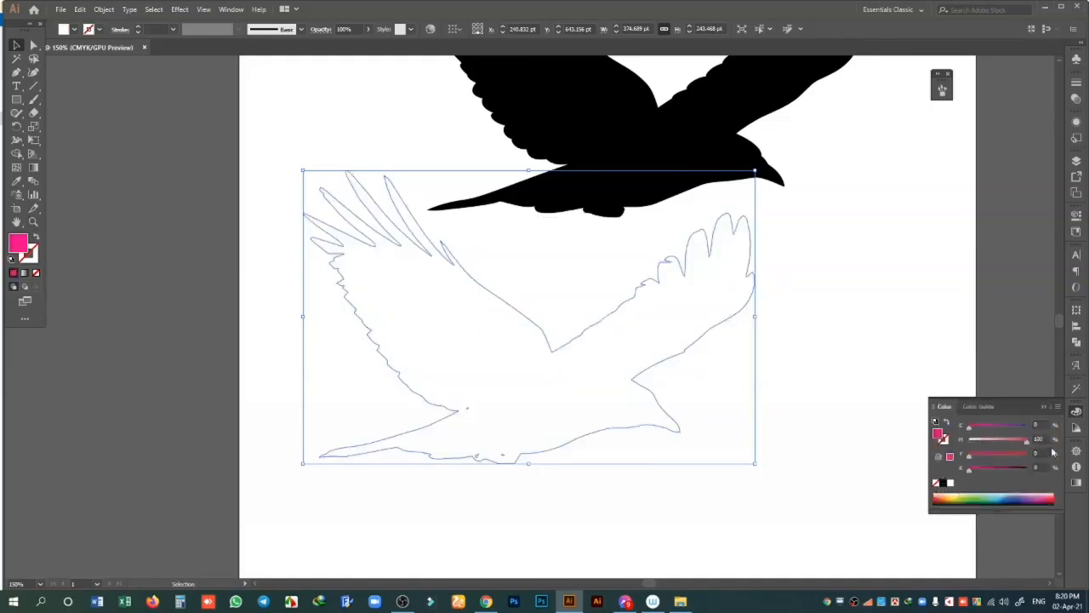
drag(969, 456, 1066, 460)
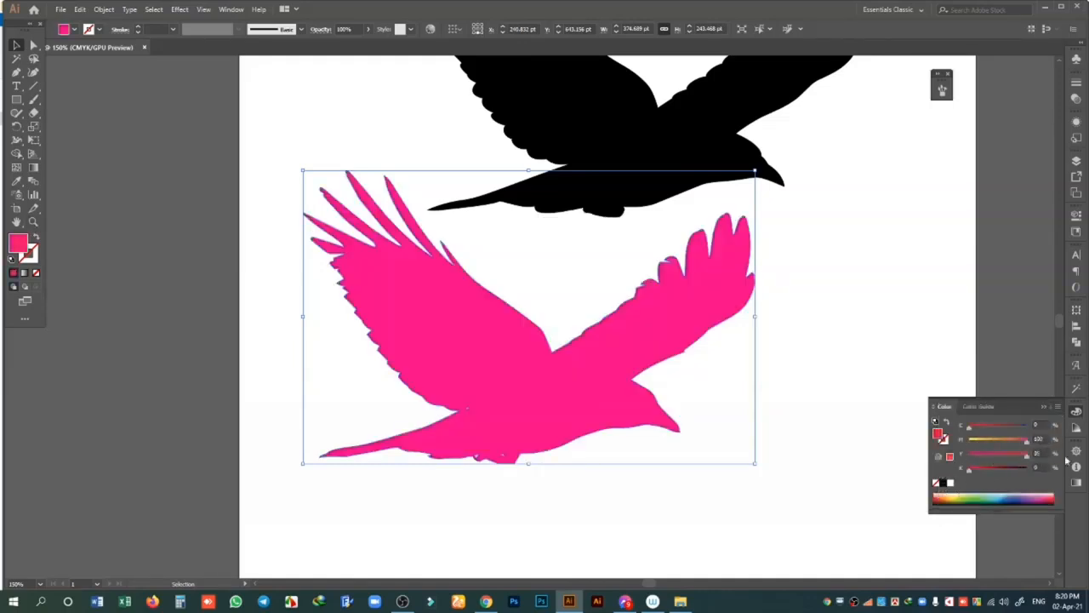
click(999, 427)
click(879, 304)
- Move the red crow mostly off the artboard's left side and shift the black silhouette up near the artboard's top edge
drag(547, 387, 196, 185)
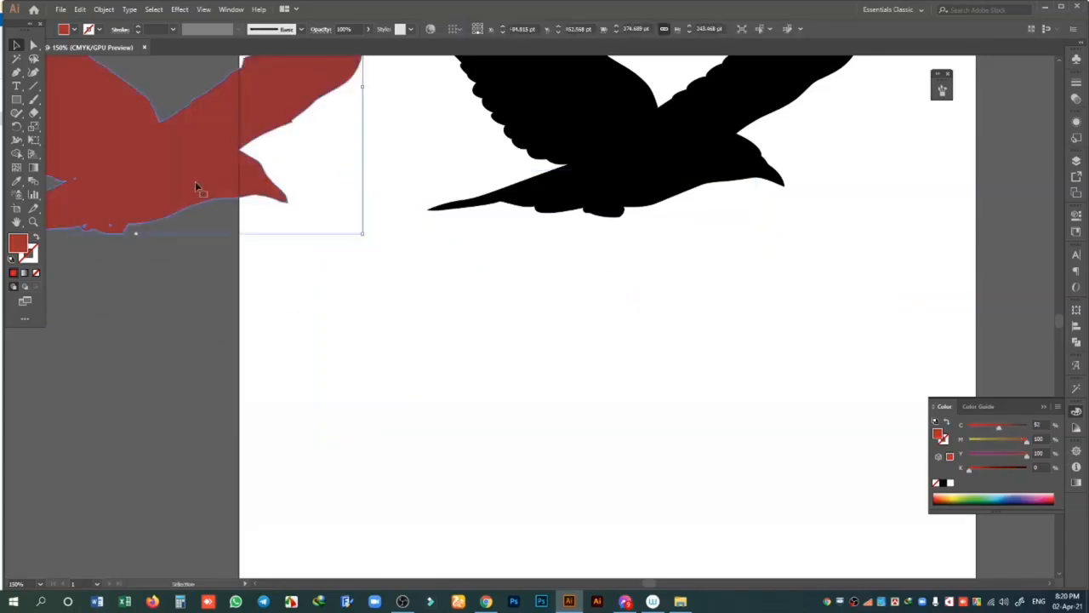
key(ctrl+minus)
key(minus)
click(640, 147)
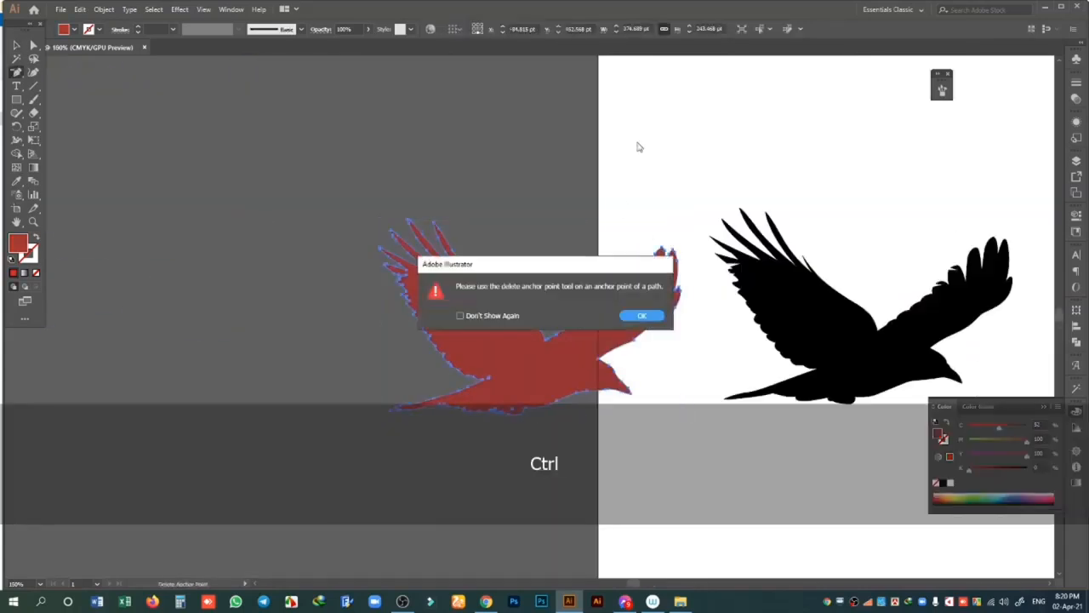
click(642, 316)
click(16, 45)
click(558, 136)
drag(670, 254, 464, 170)
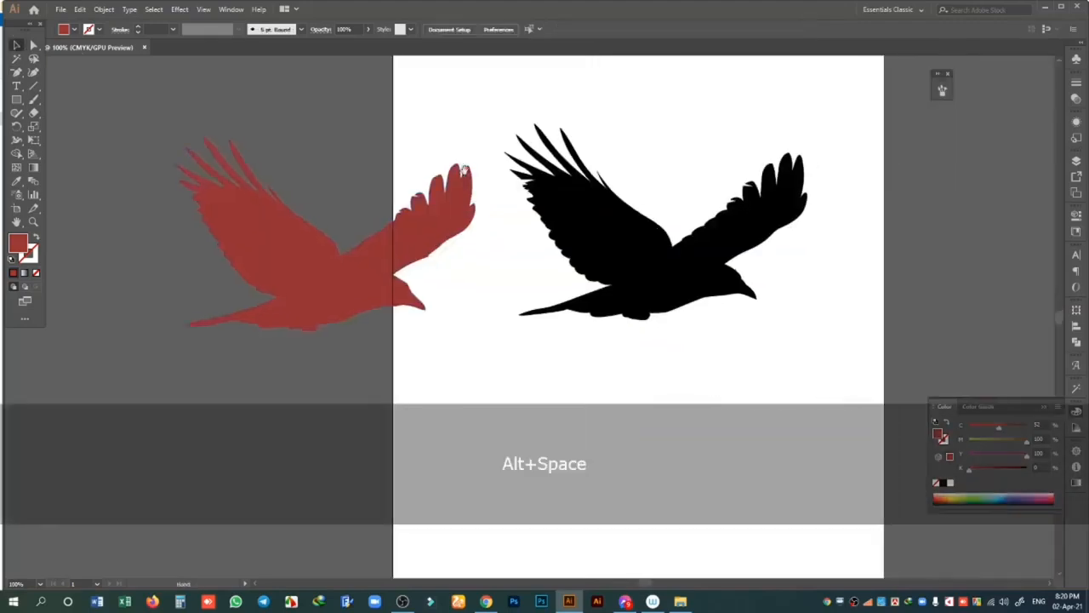
drag(401, 239, 363, 233)
drag(725, 242, 656, 178)
- Place the crow photo 2021-04-02_135037 from the Desktop below the black silhouette, about 517 by 336 pt
click(65, 11)
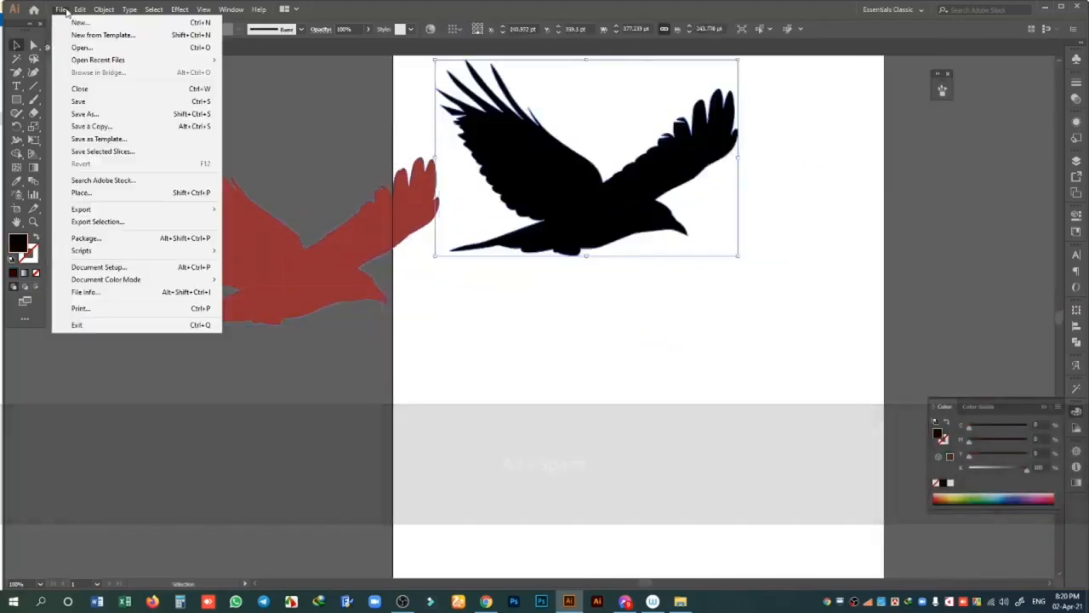
click(85, 192)
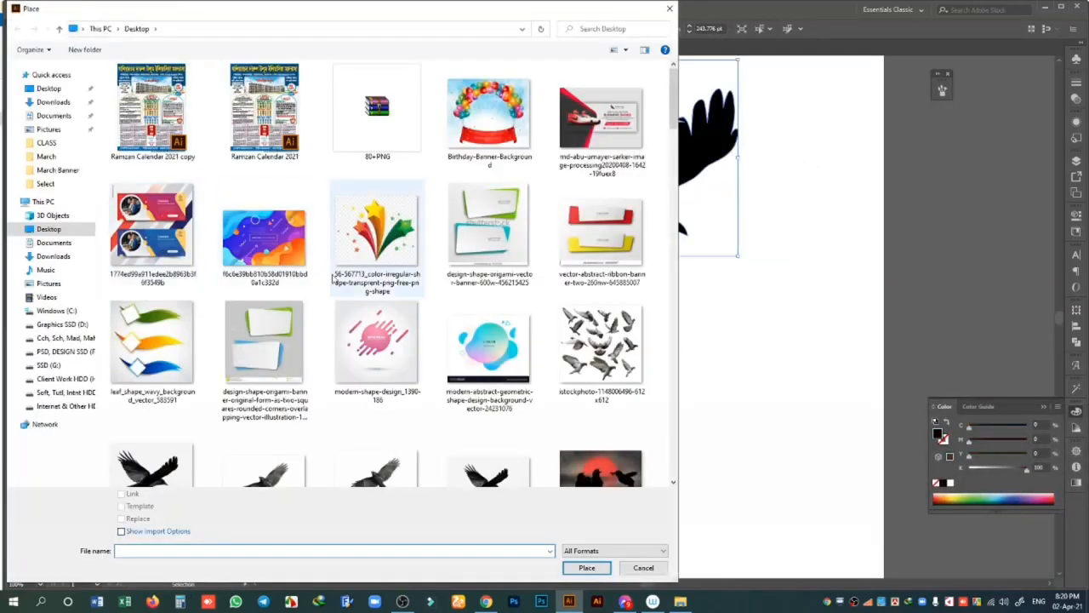
scroll(332, 276, down, 5)
scroll(383, 306, up, 4)
click(376, 345)
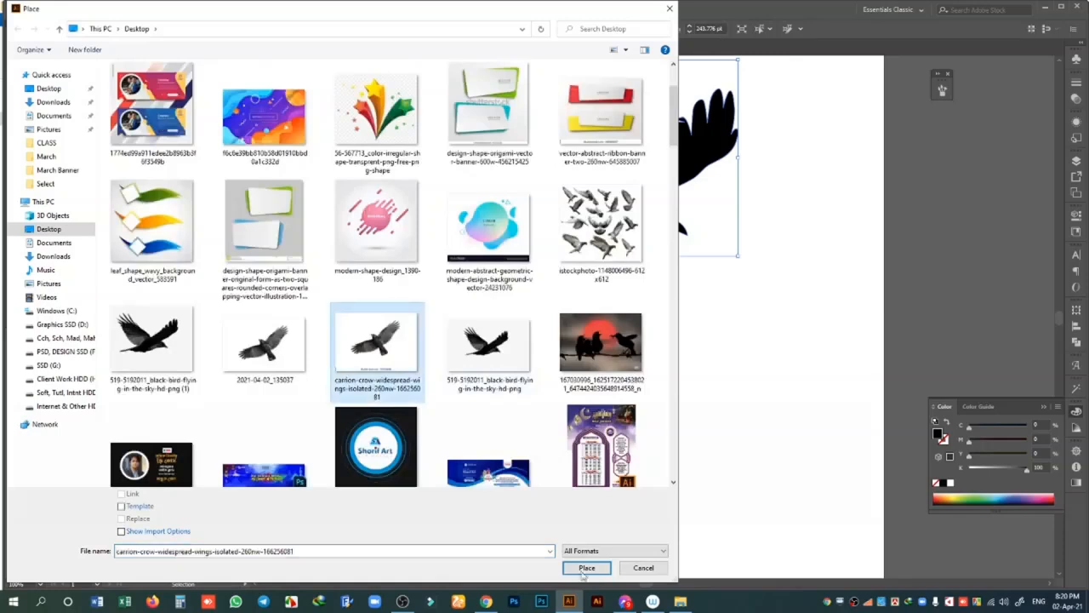
click(273, 361)
click(588, 570)
drag(416, 237, 832, 509)
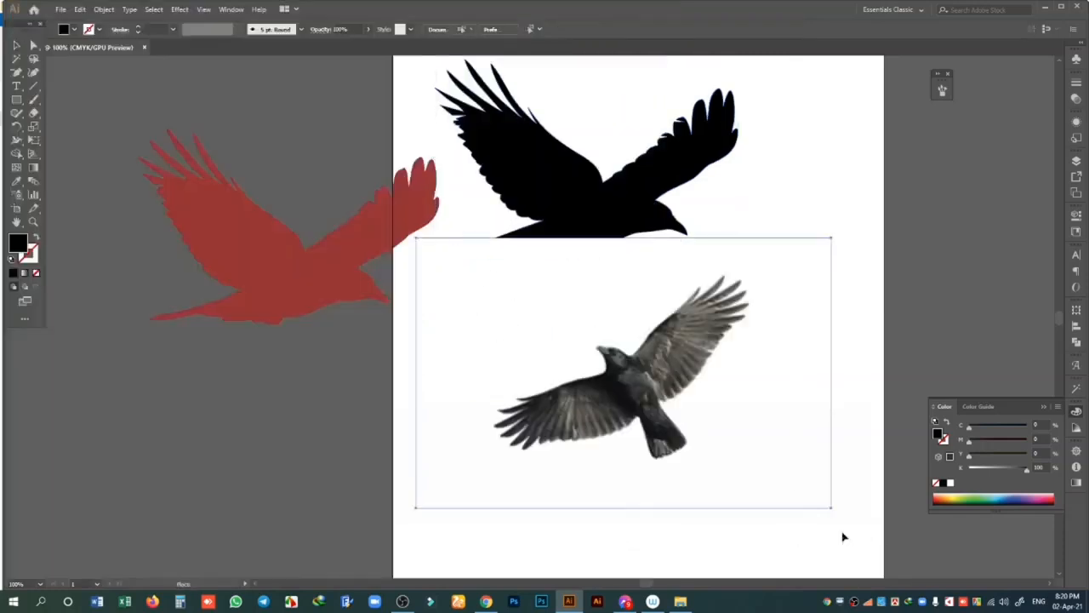
- Image Trace the placed crow photo with Threshold 194, Paths 87%, higher Corners, Noise 3 px and Ignore White, and expand the result
click(281, 31)
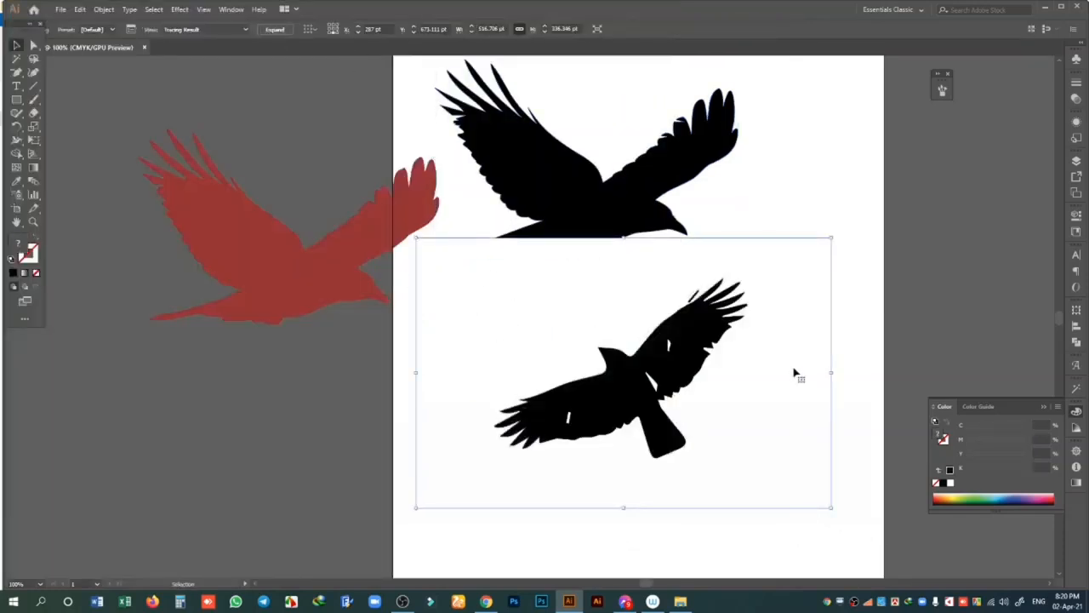
click(131, 29)
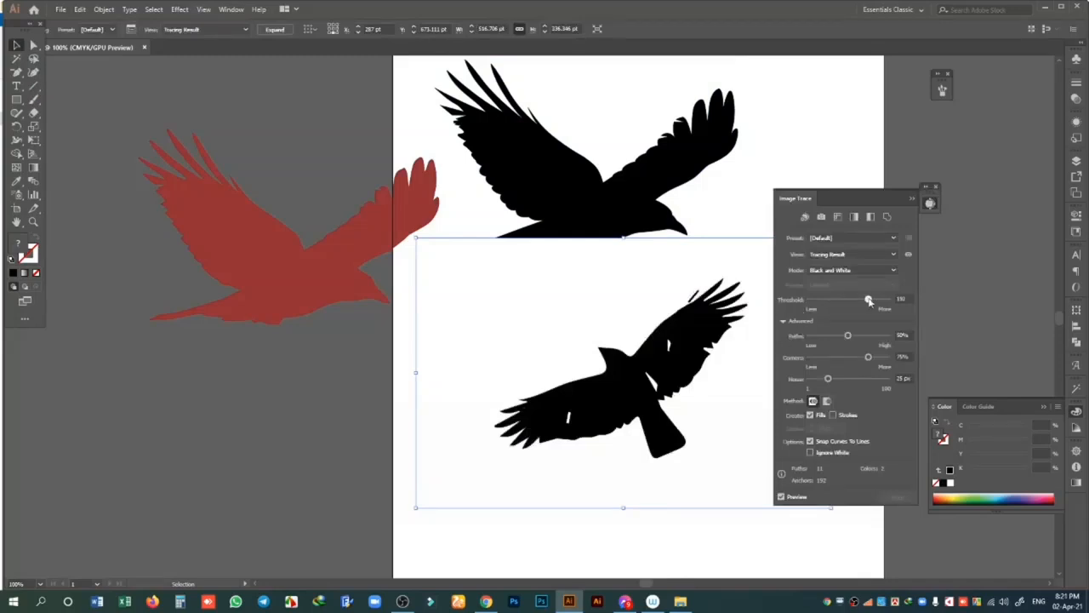
drag(868, 300, 869, 299)
mouse_move(847, 335)
mouse_down()
mouse_move(870, 337)
mouse_move(885, 357)
mouse_up()
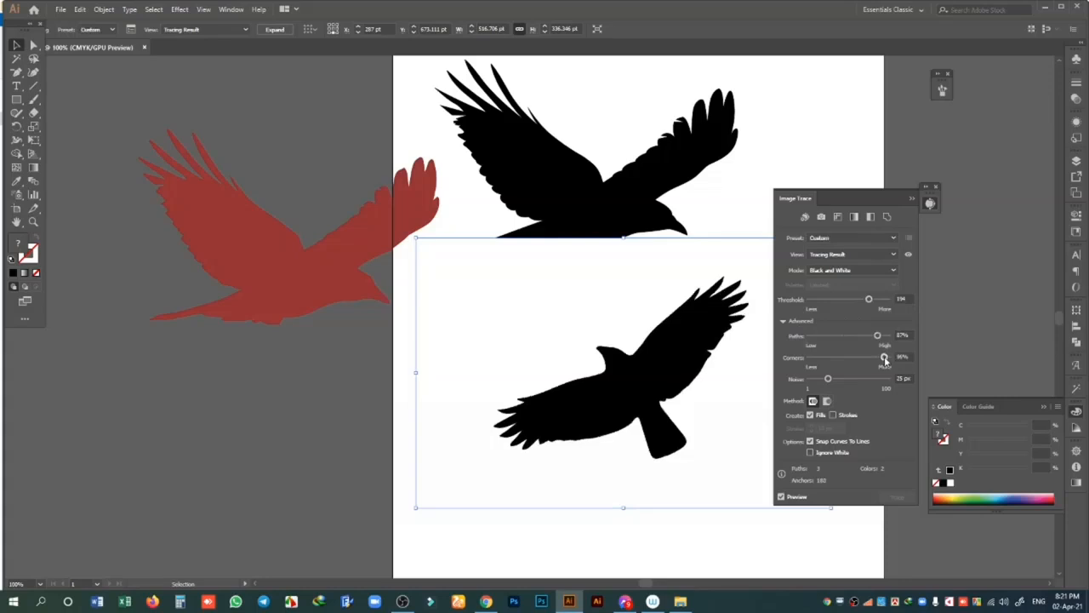
drag(830, 379, 813, 380)
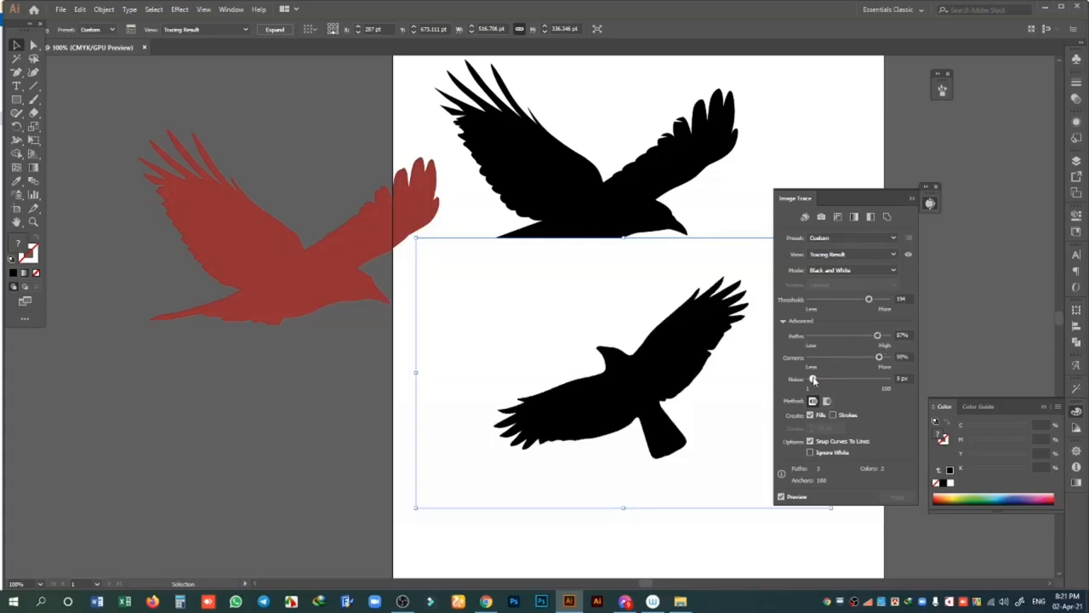
click(809, 452)
mouse_move(612, 380)
mouse_down()
mouse_move(420, 442)
mouse_move(433, 433)
mouse_up()
click(277, 29)
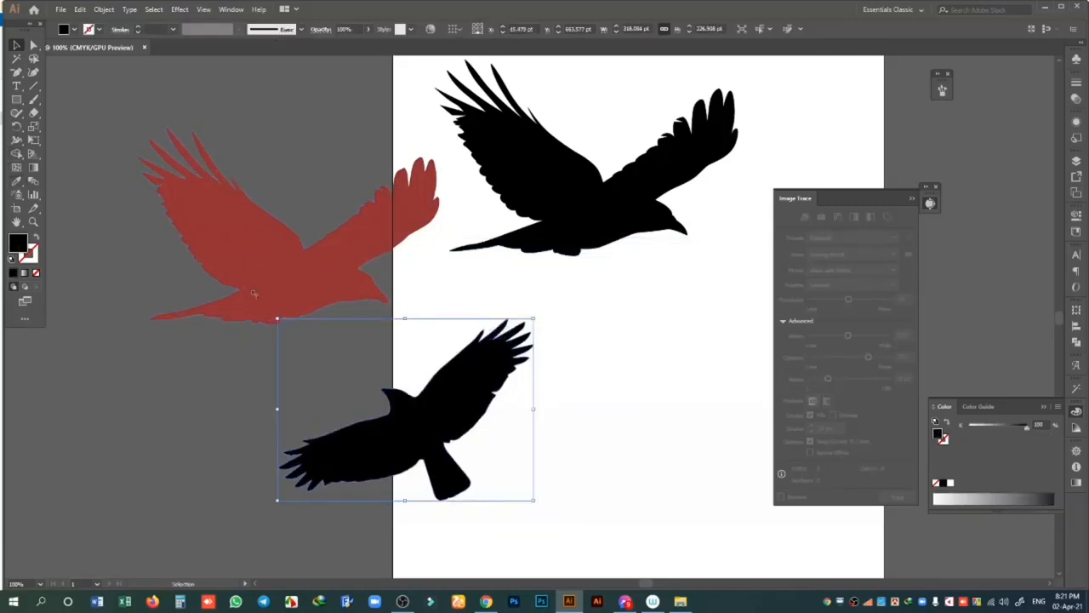
- Clear the new crow's black fill and sample the red crow's fill onto it with the Eyedropper
click(17, 183)
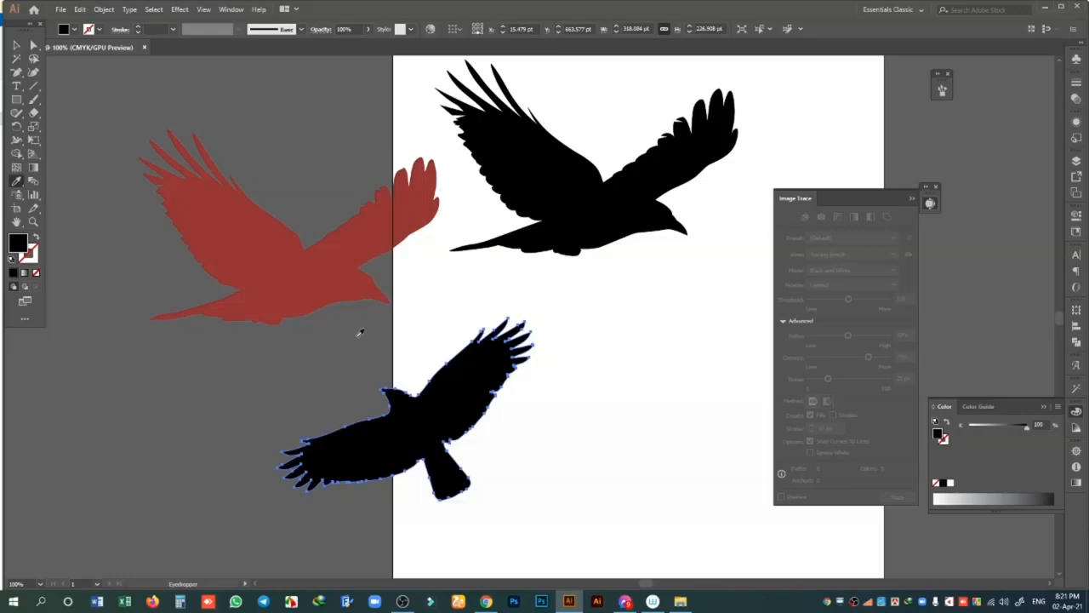
click(248, 236)
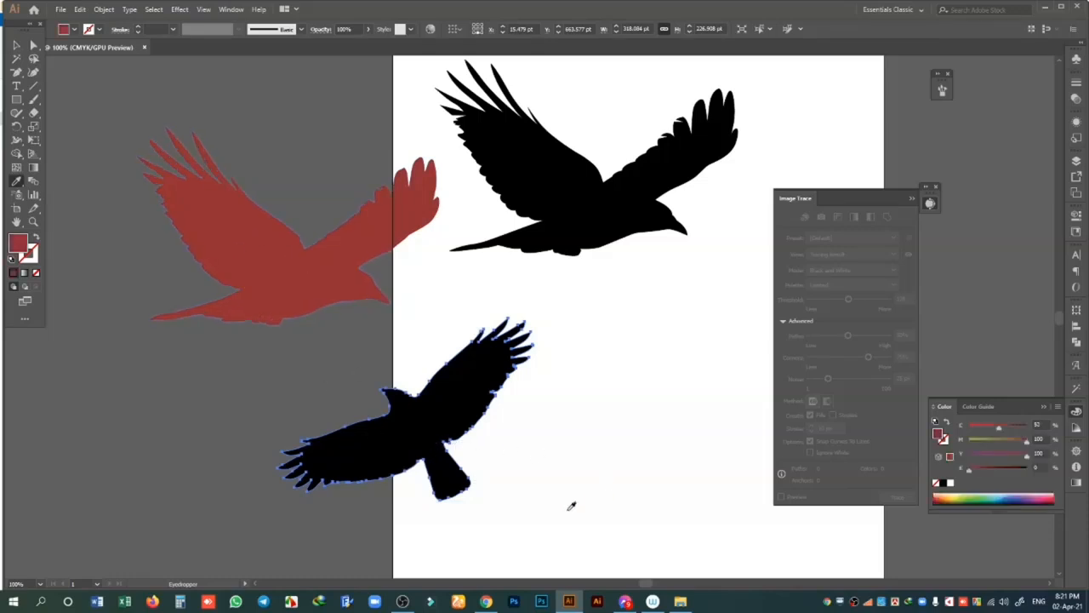
click(36, 274)
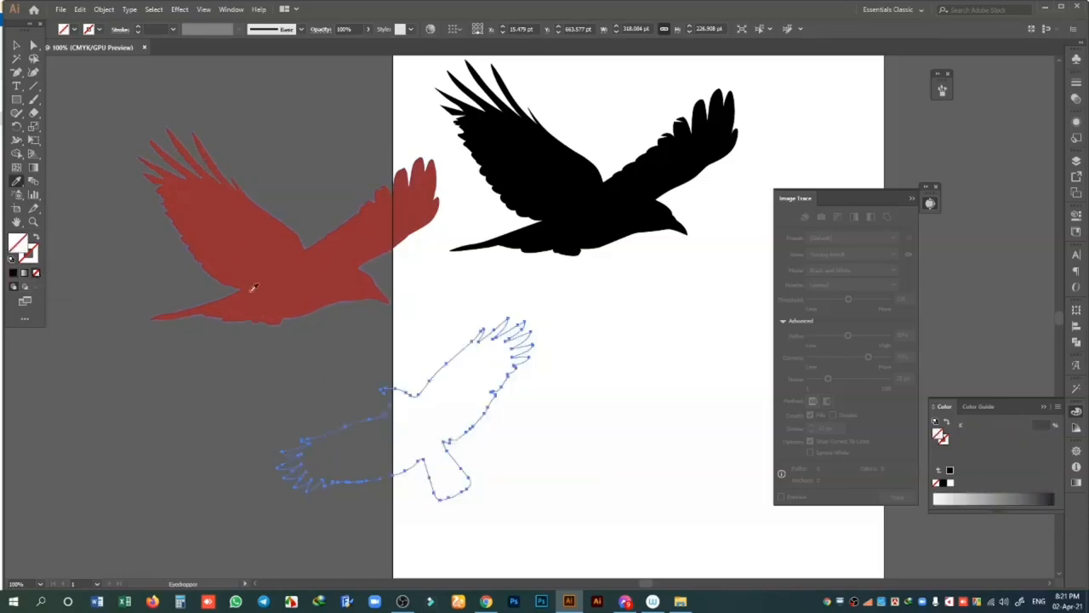
click(236, 227)
key(v)
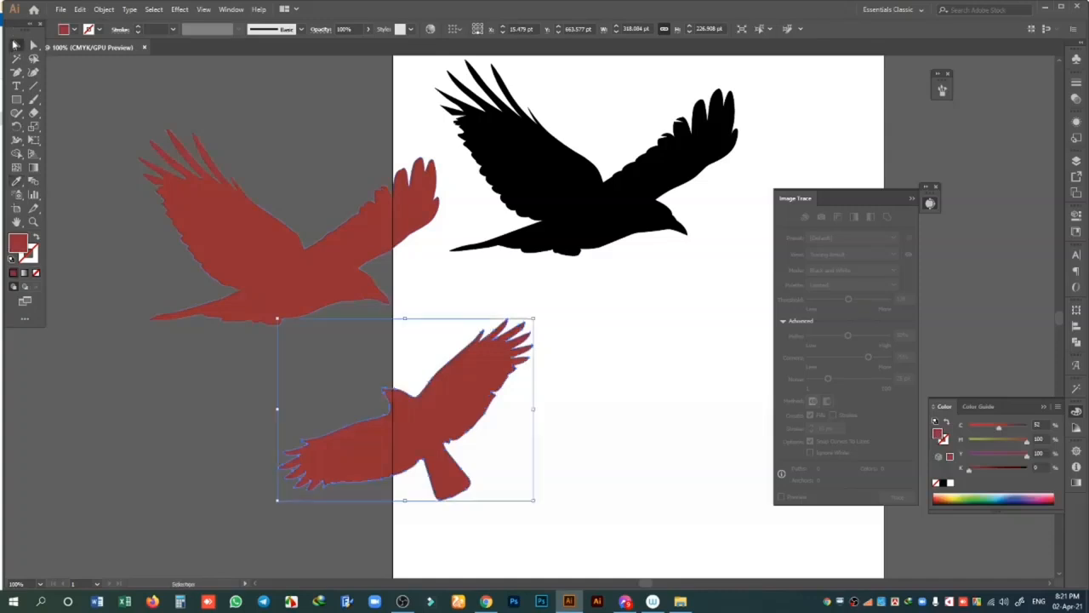
- Move the new crow fully onto the artboard below the black silhouette and fill it with the magenta swatch (M 100)
click(349, 122)
drag(444, 433, 570, 421)
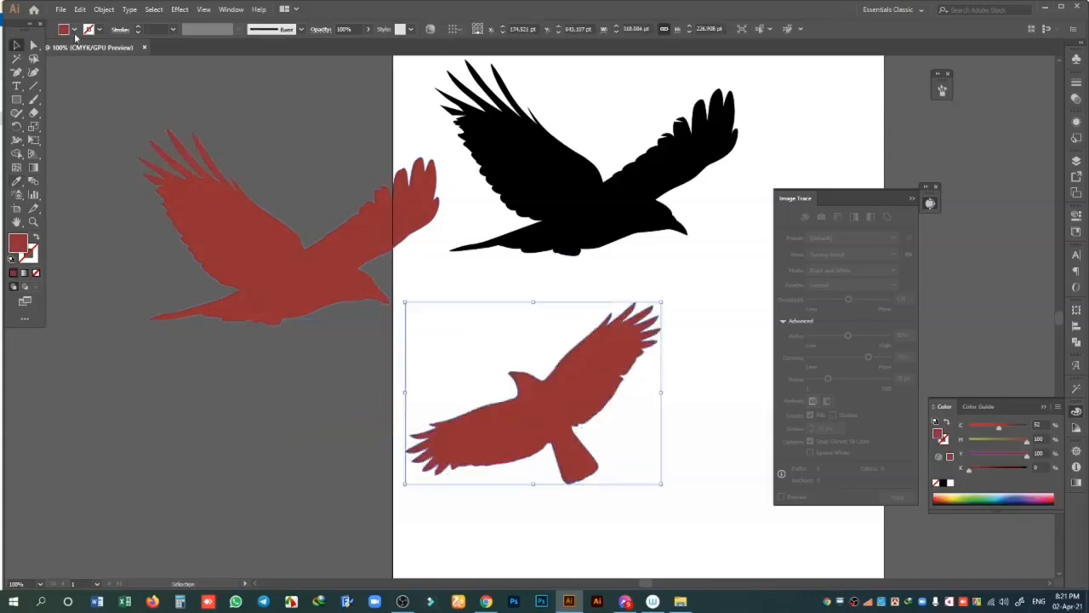
click(63, 29)
click(80, 48)
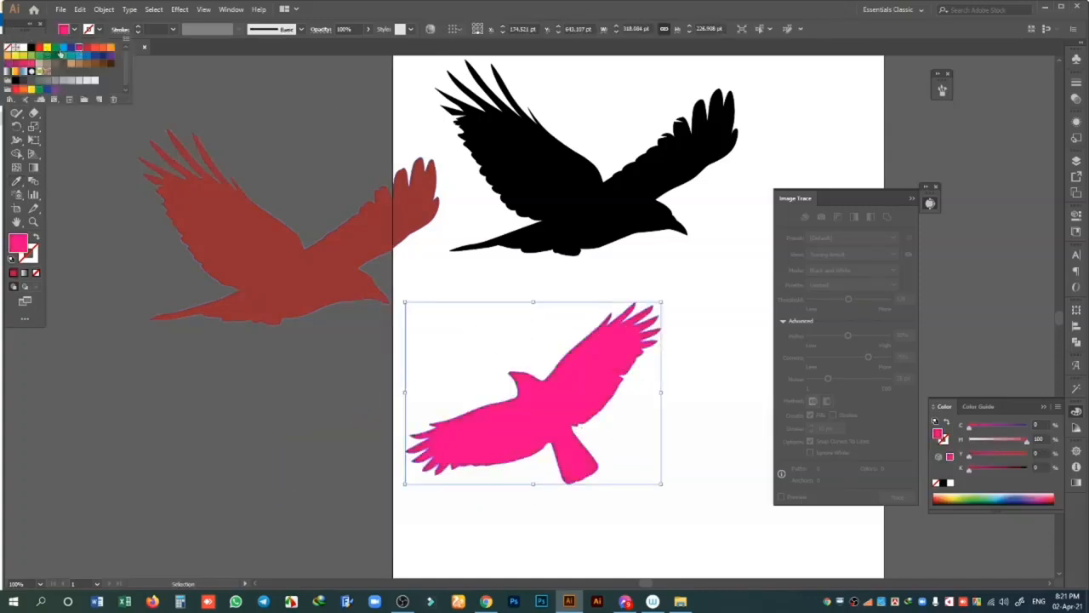
- Fill the lower crow silhouette with the CMYK Cyan swatch and move it up closer beneath the black silhouette
click(59, 53)
click(41, 51)
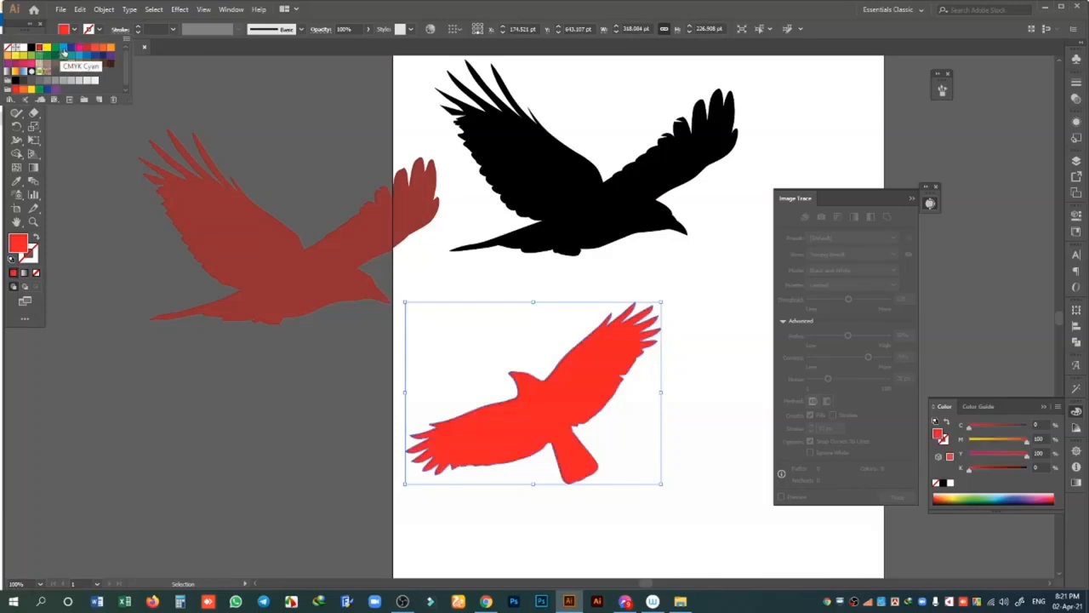
click(63, 51)
click(244, 437)
drag(577, 415, 573, 373)
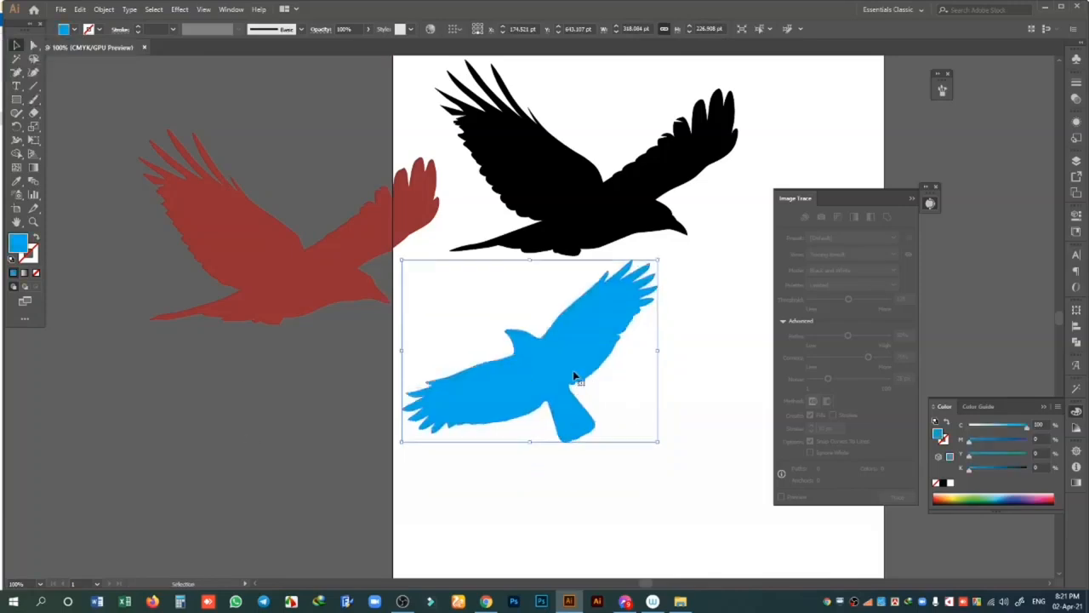
click(61, 10)
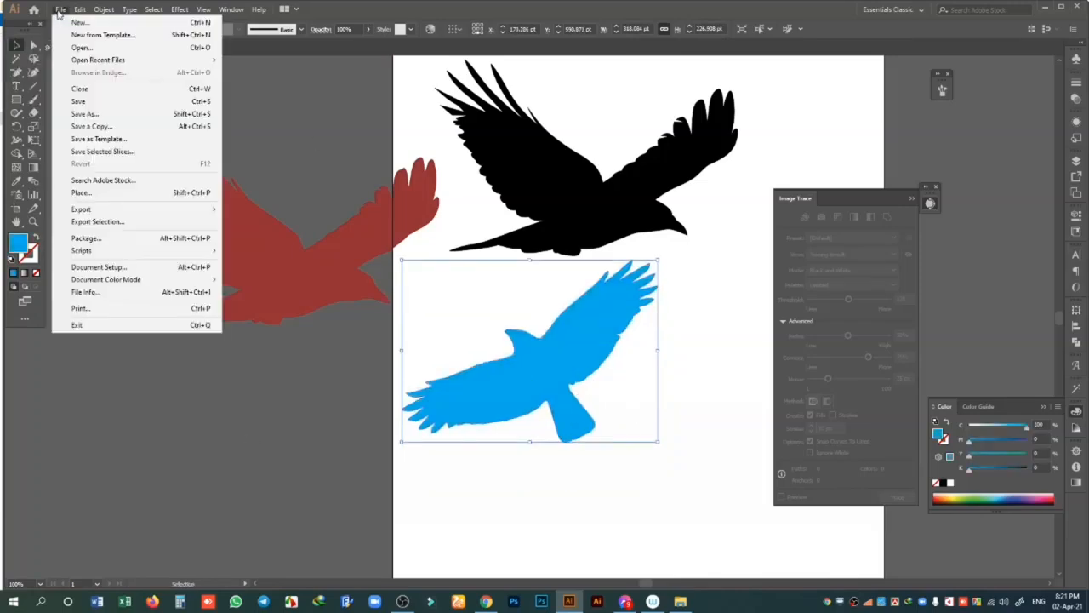
click(96, 194)
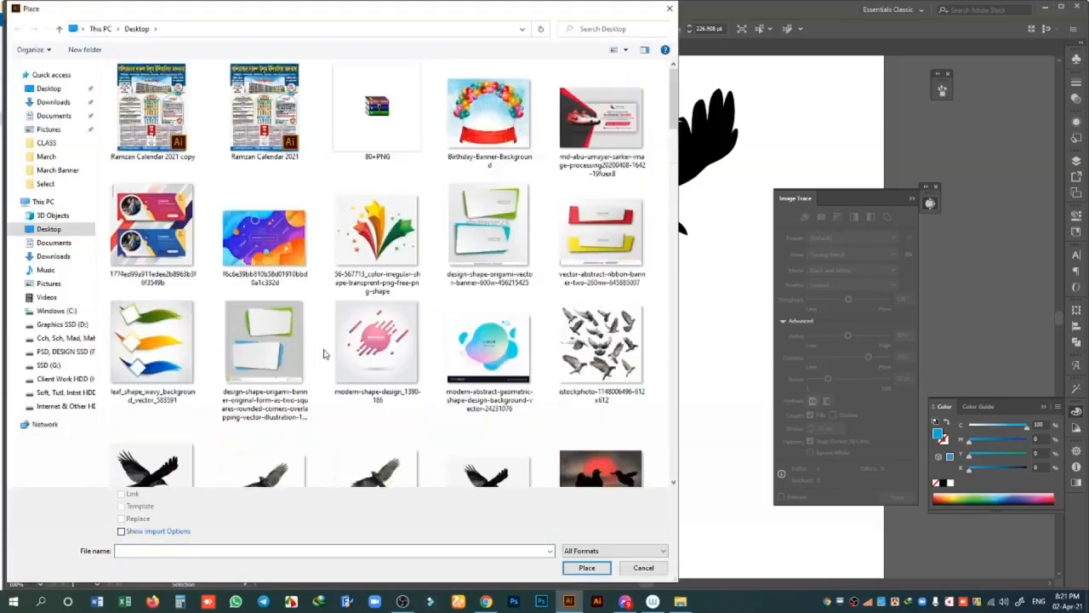
scroll(375, 349, down, 2)
click(585, 184)
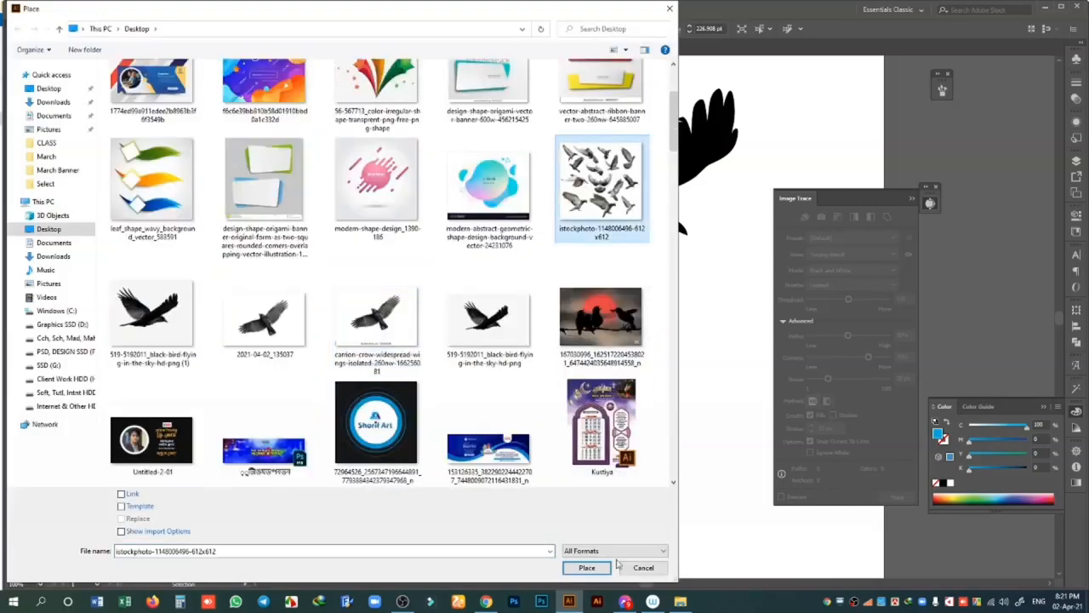
click(596, 568)
click(434, 247)
scroll(568, 364, down, 3)
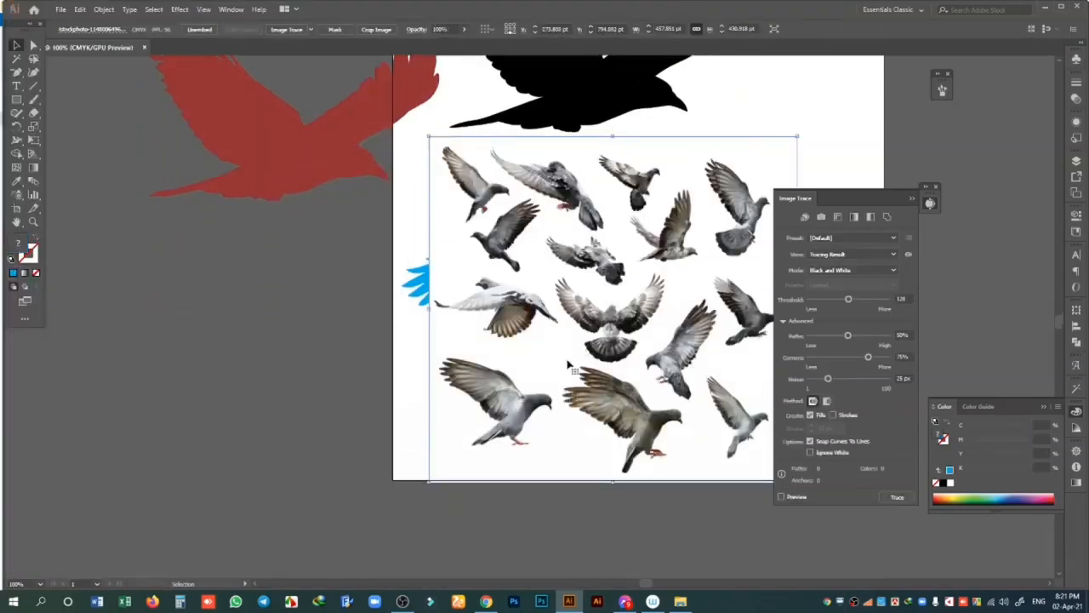
- Move the pigeon photo off the blue crow, so it overlaps the artboard's lower right corner
scroll(568, 365, down, 1)
drag(552, 250, 680, 465)
click(16, 223)
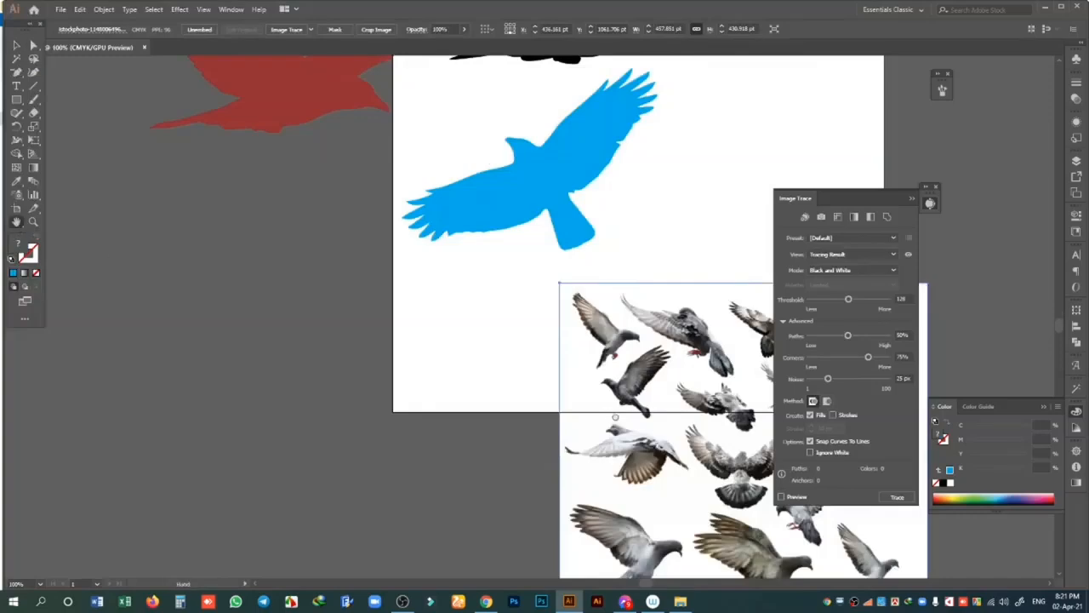
drag(615, 417, 284, 312)
click(16, 45)
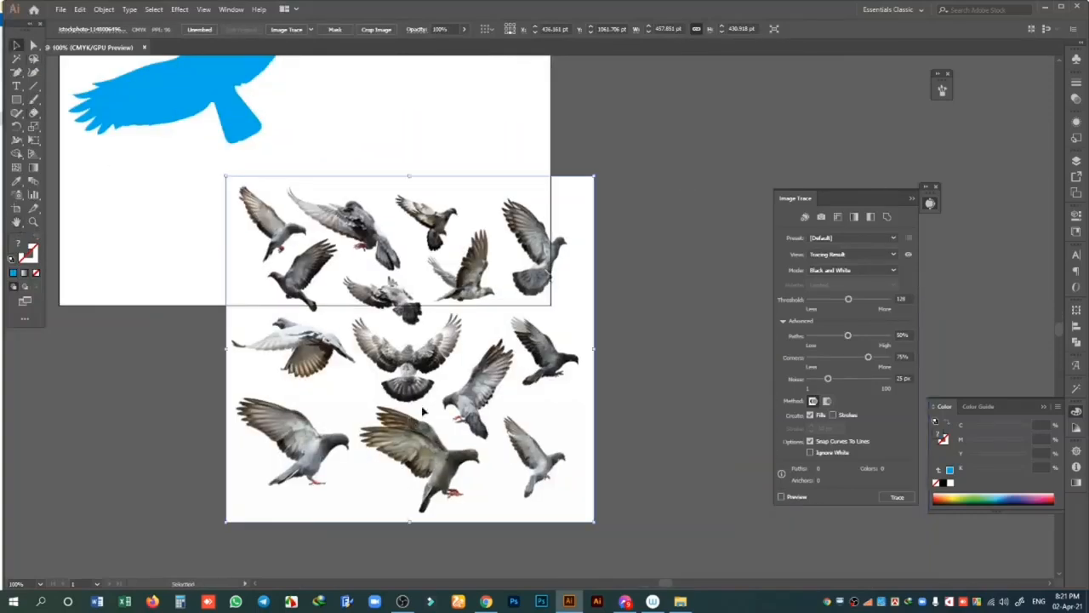
drag(425, 412, 482, 301)
key(ctrl+equal)
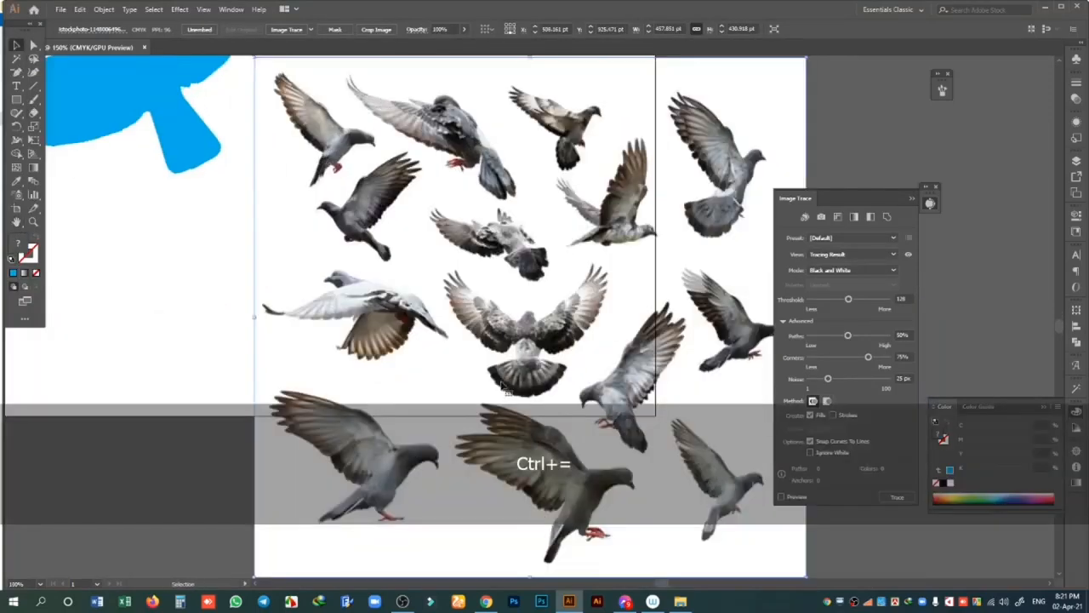
drag(427, 293, 408, 237)
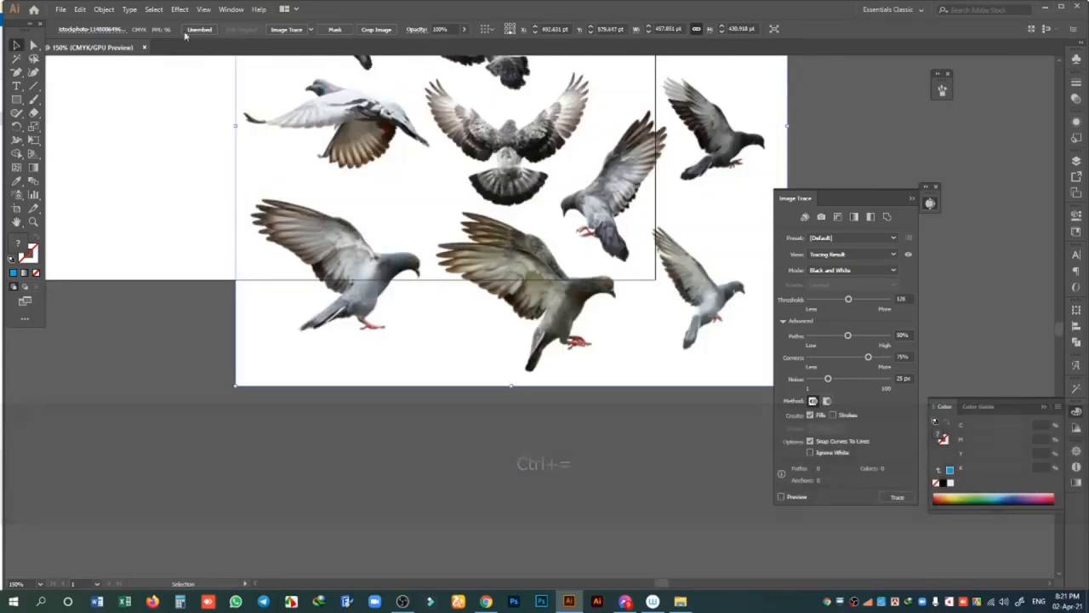
- Try an Image Trace of the pigeon photo with Threshold 233, Paths 88%, Corners 96% and Noise 3 px
click(292, 30)
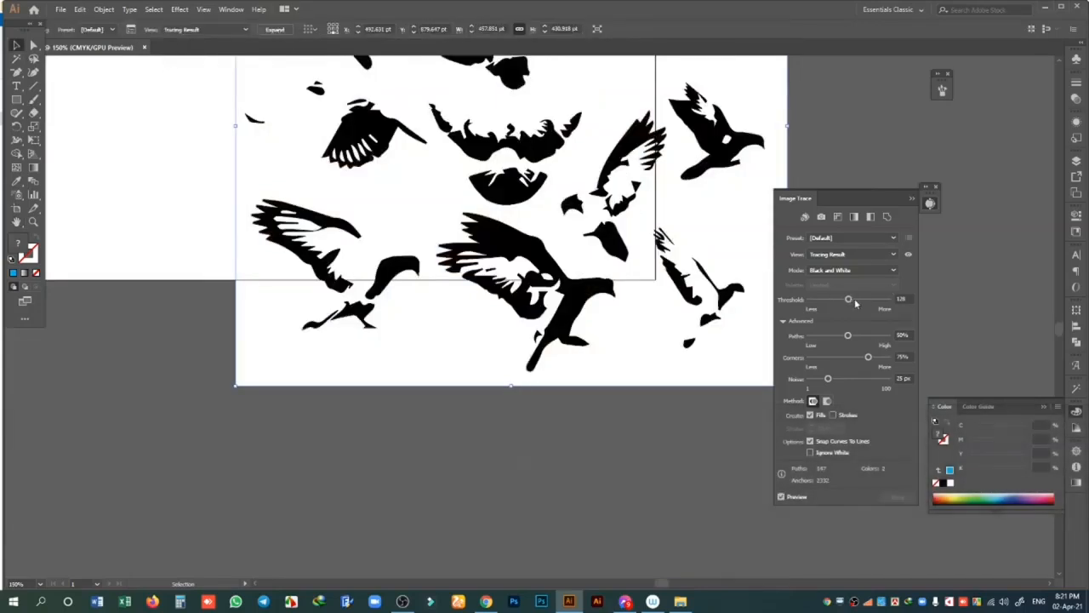
drag(855, 302, 875, 300)
mouse_move(848, 335)
mouse_down()
mouse_move(876, 337)
mouse_move(886, 360)
mouse_up()
click(881, 299)
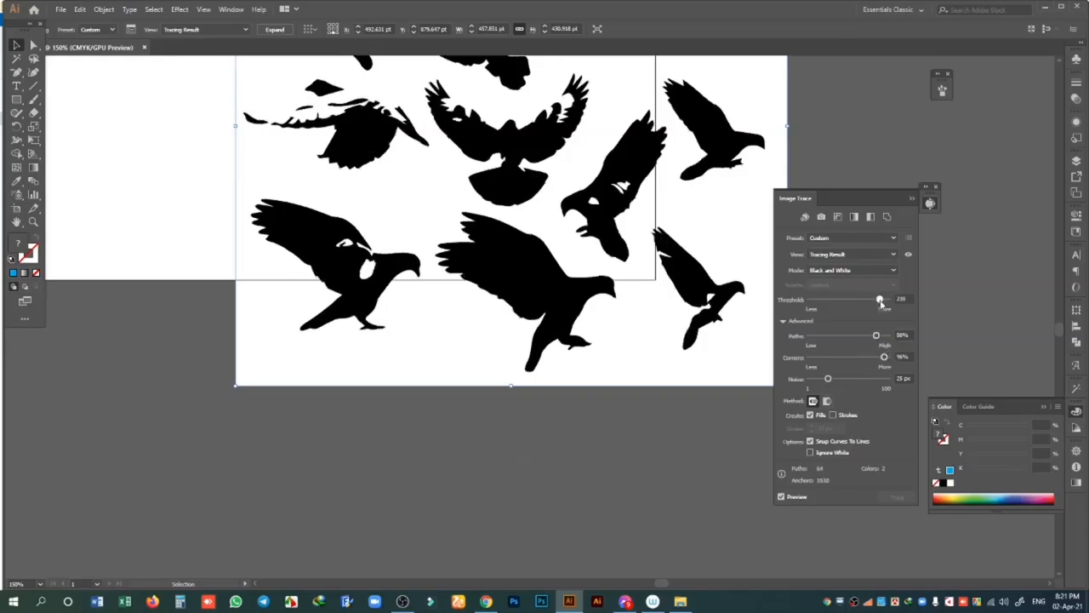
drag(828, 379, 811, 379)
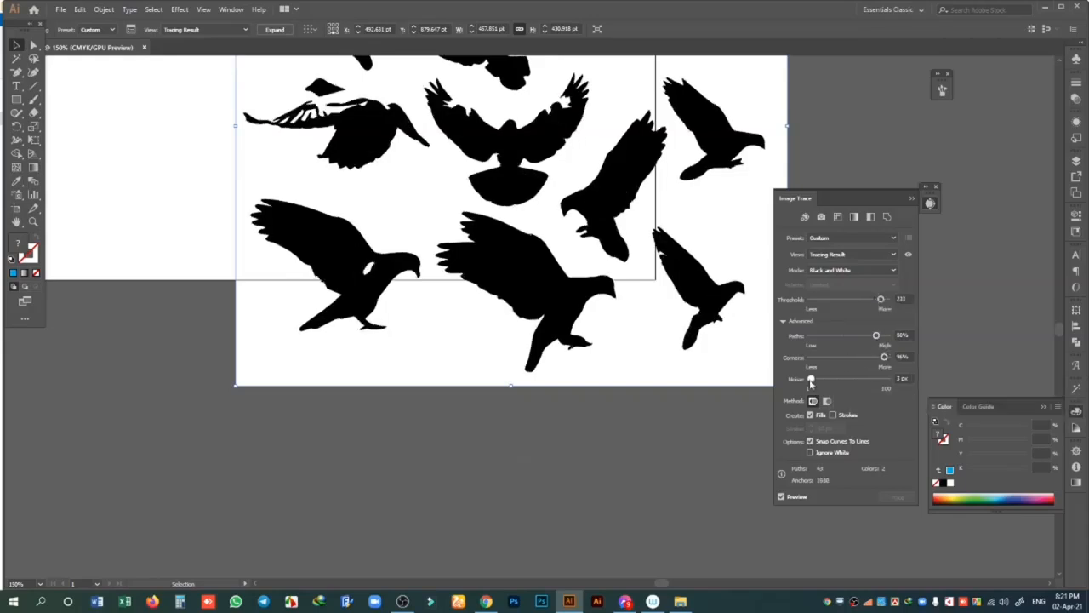
- Refine the pigeon tracing with Threshold 253, Paths 91% and Corners 92%, and inspect the silhouettes
scroll(478, 406, up, 2)
scroll(476, 200, up, 3)
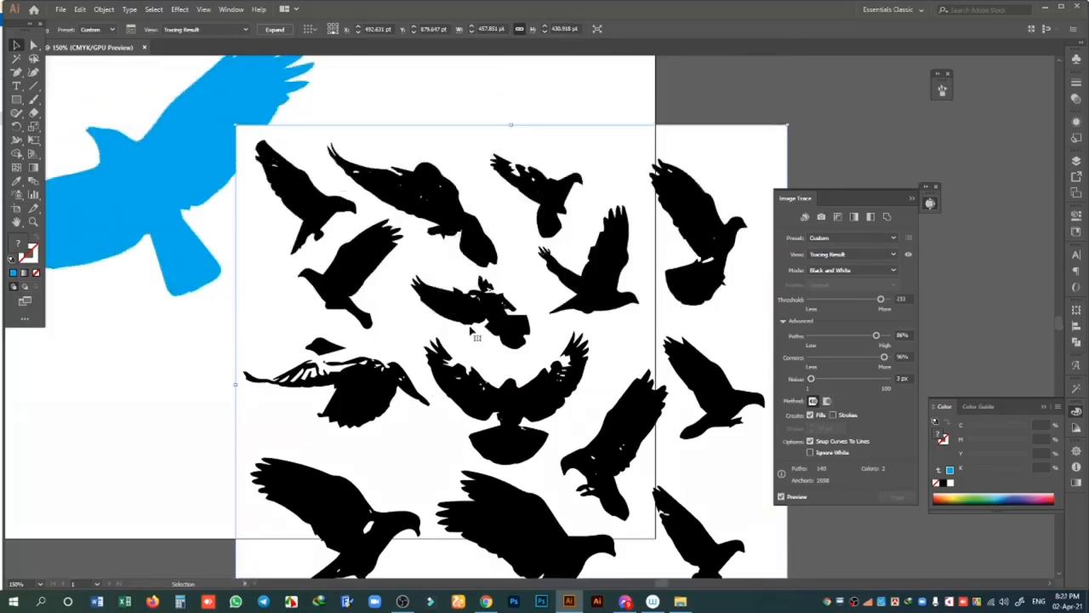
scroll(473, 332, down, 1)
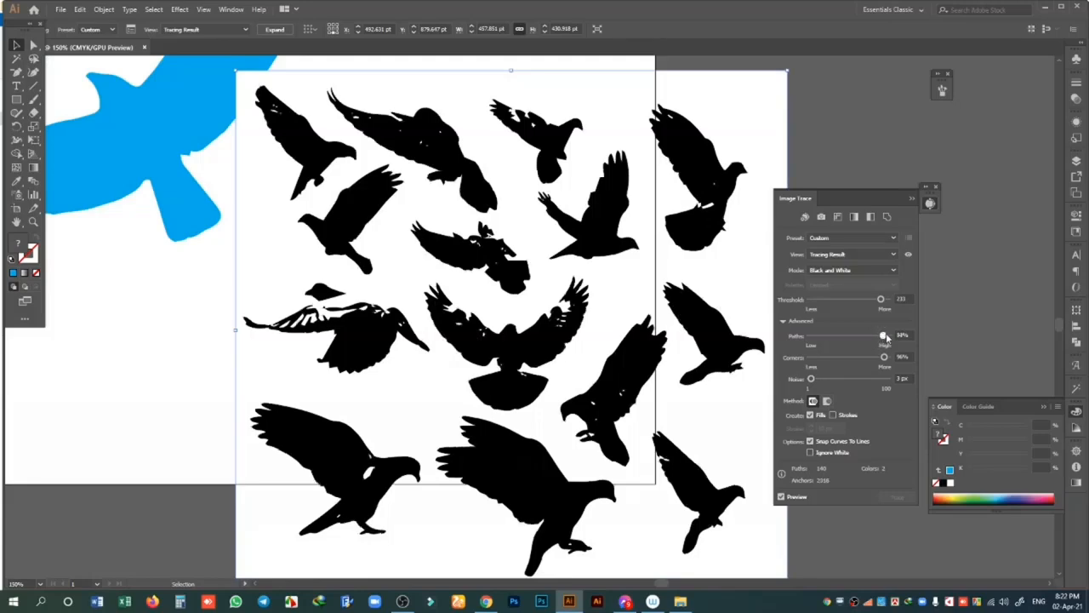
drag(880, 300, 885, 305)
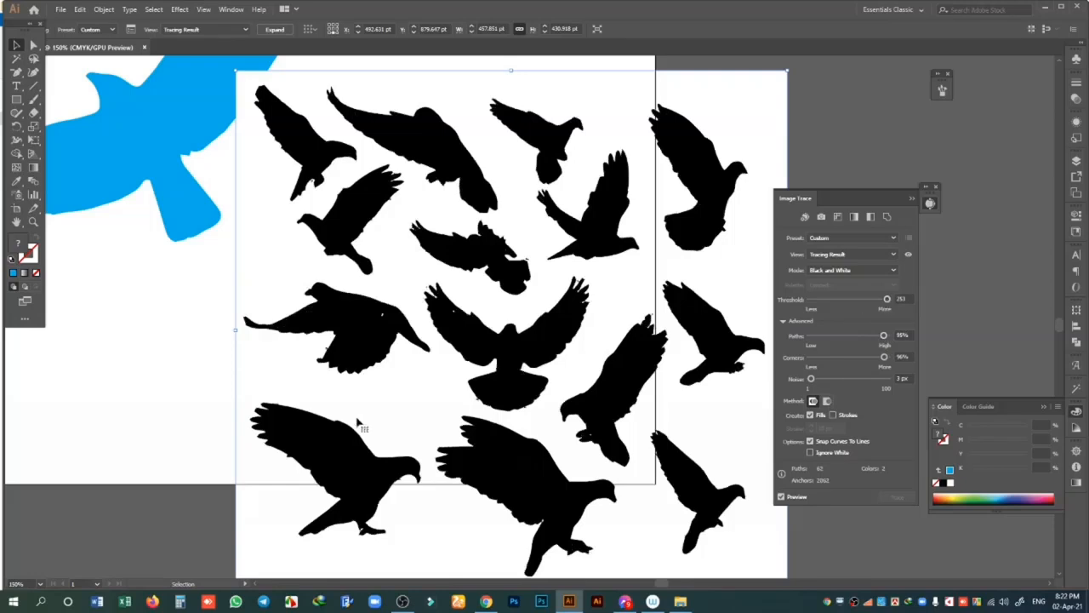
scroll(355, 421, down, 5)
scroll(614, 361, up, 4)
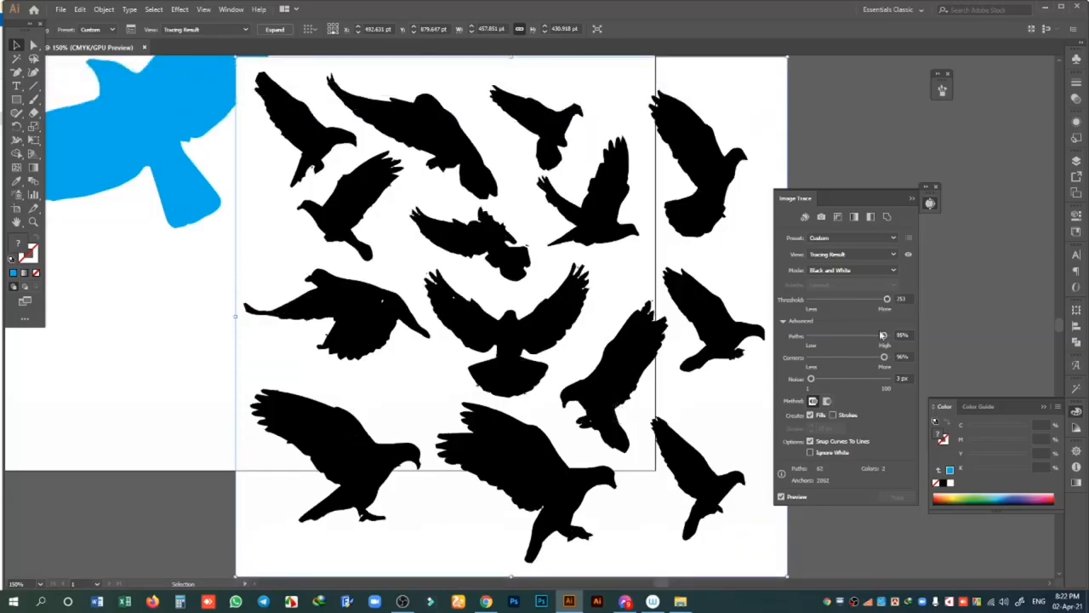
drag(872, 337, 880, 336)
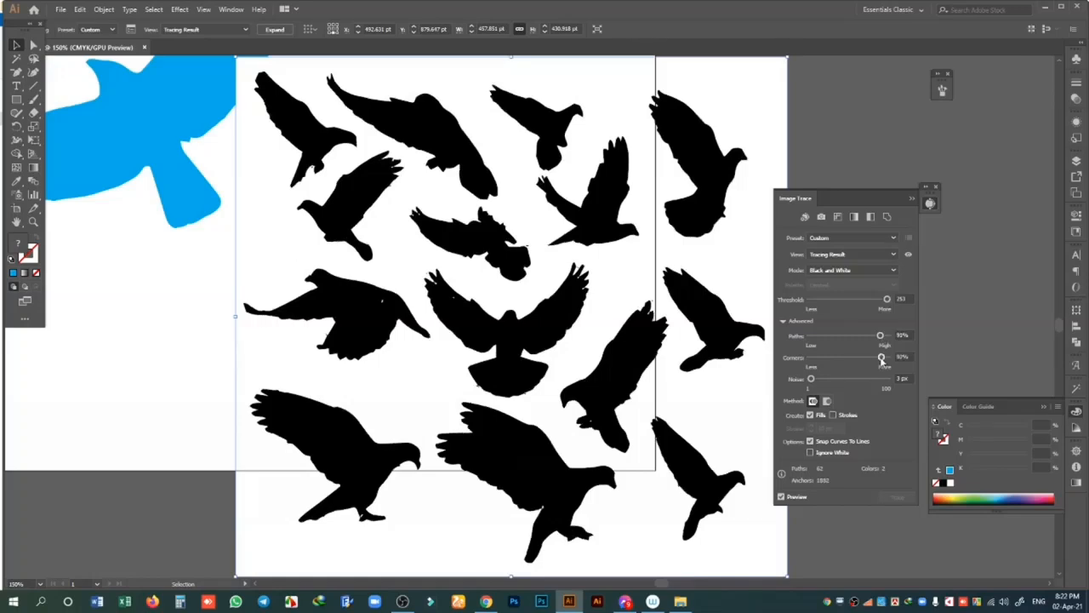
scroll(522, 438, down, 4)
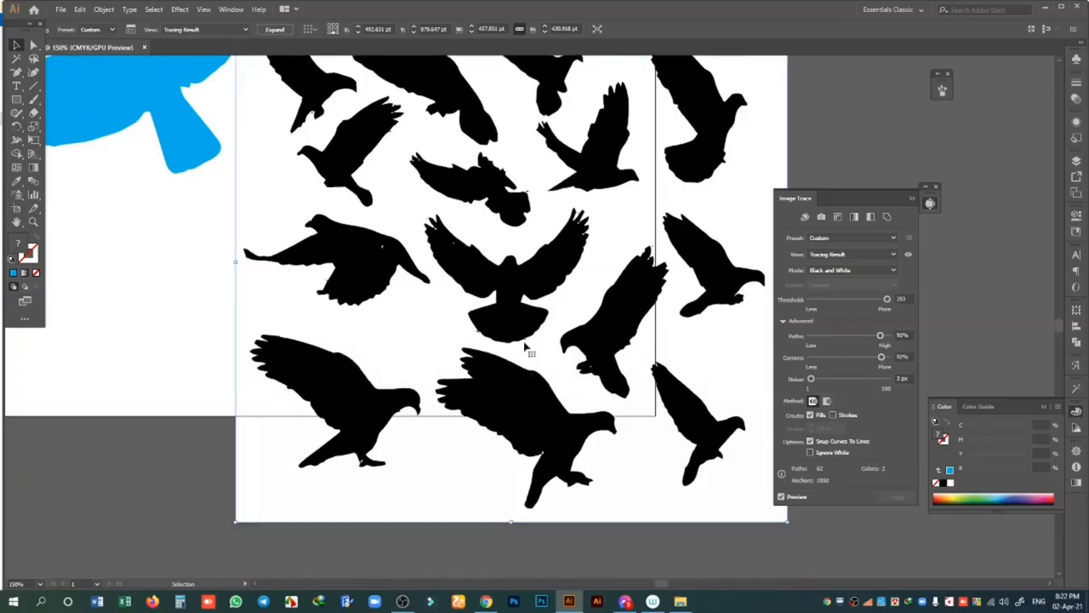
- Close the Image Trace settings and undo the black-and-white tracing back to the original pigeon photo
click(936, 187)
key(ctrl+z)
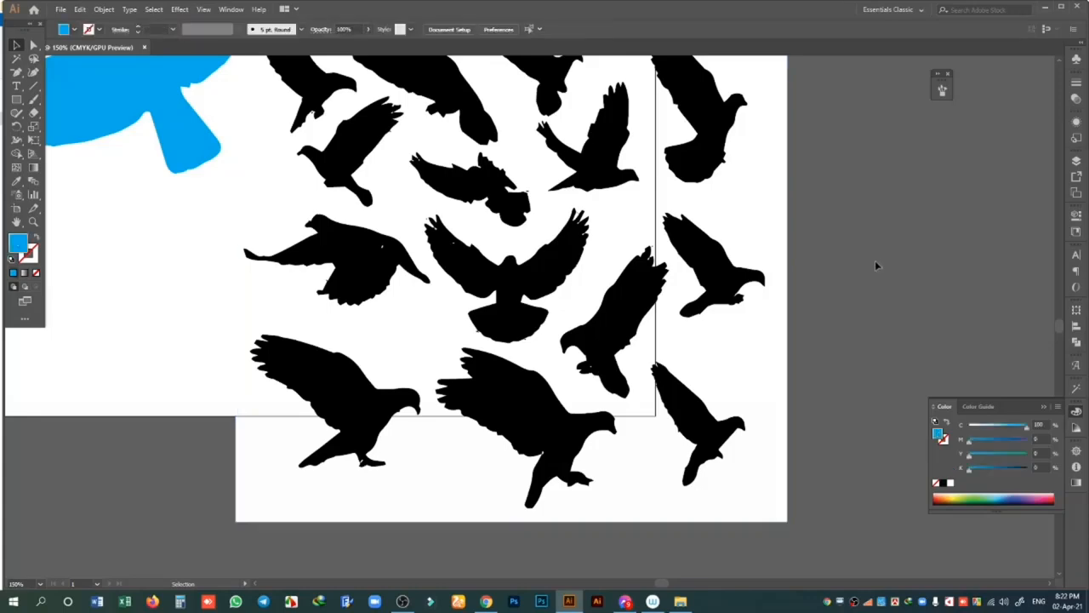
key(ctrl+z)
key(ctrl+z)
key(ctrl+z)
key(ctrl+z)
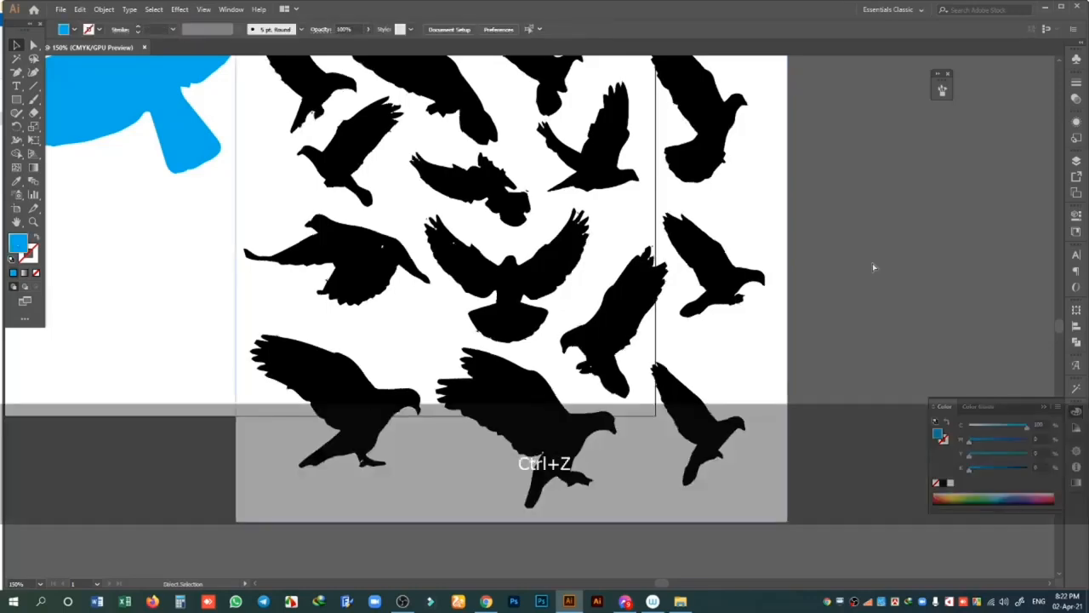
key(ctrl+z)
key(ctrl+z)
key(ctrl+z)
key(ctrl+z)
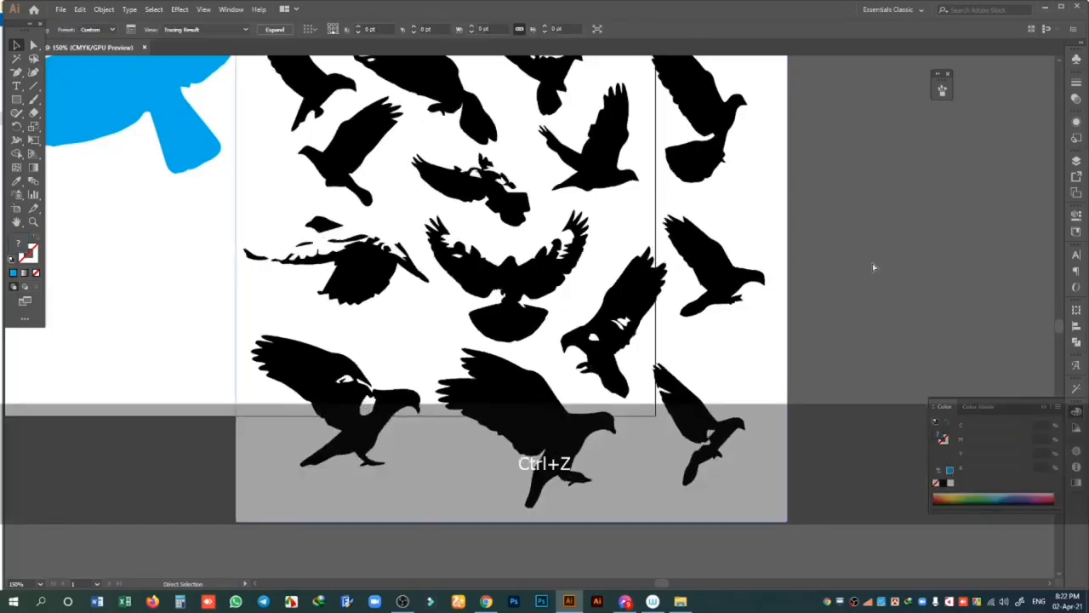
click(776, 298)
- Move the untraced pigeon photo up and right, to the right-hand side of the artboard
drag(549, 353, 812, 157)
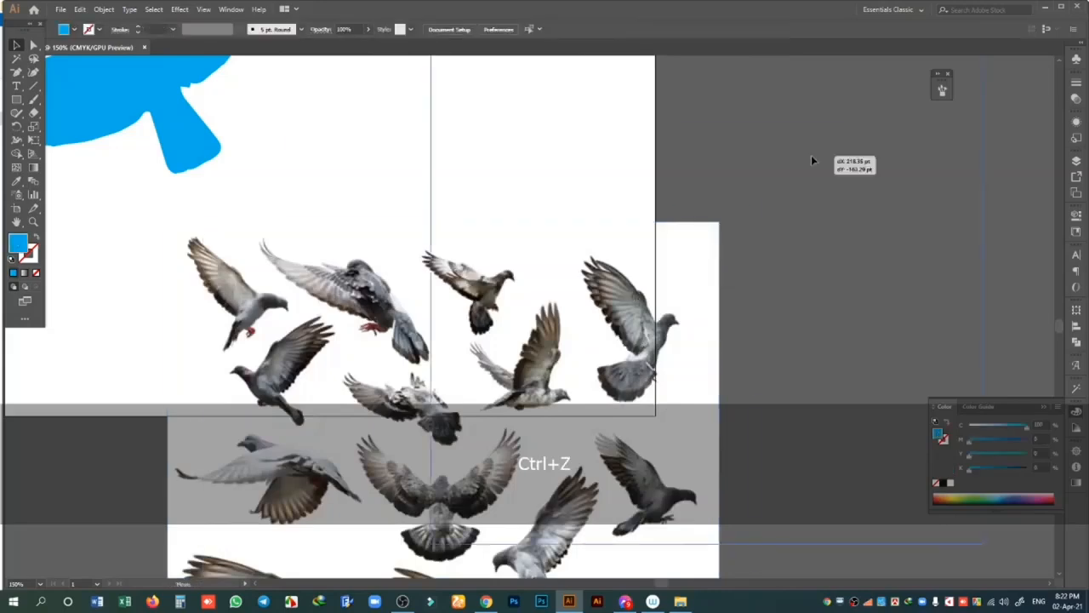
scroll(693, 294, down, 2)
drag(681, 298, 653, 163)
scroll(655, 204, up, 2)
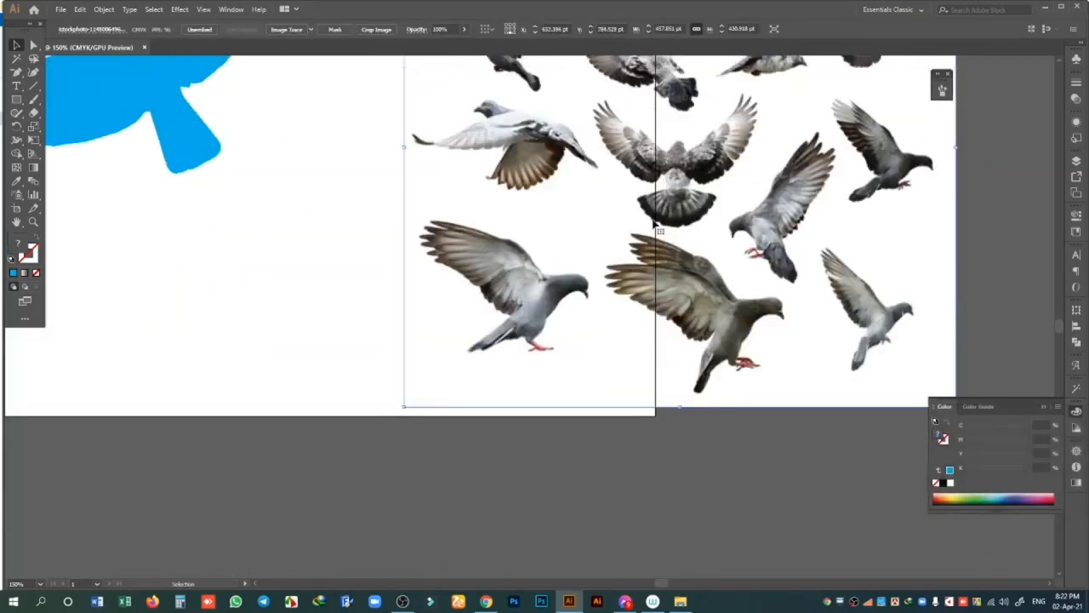
key(ctrl+equal)
key(ctrl+equal)
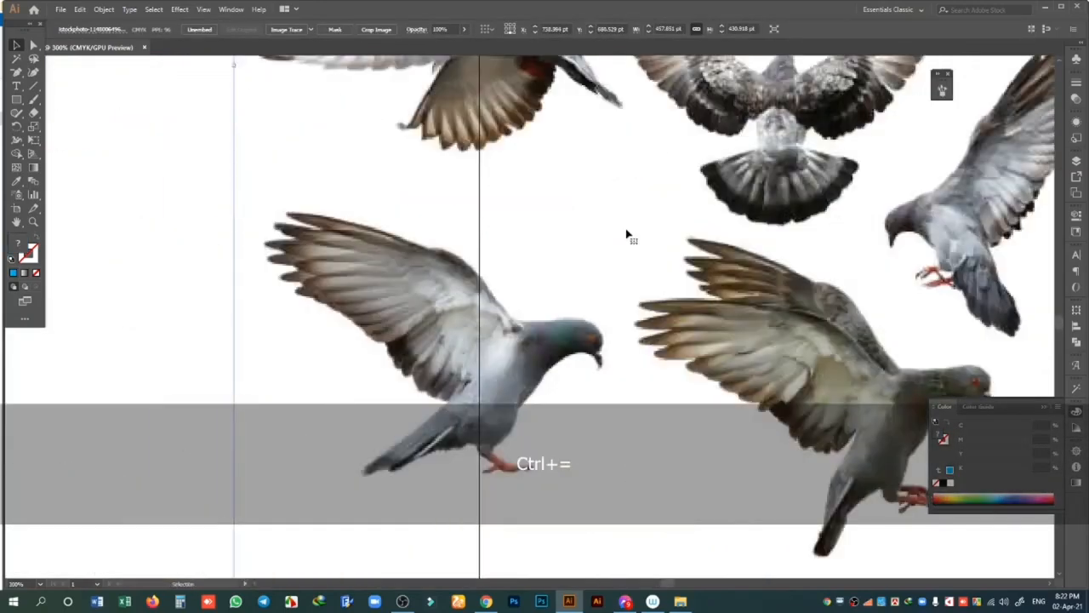
scroll(606, 272, left, 5)
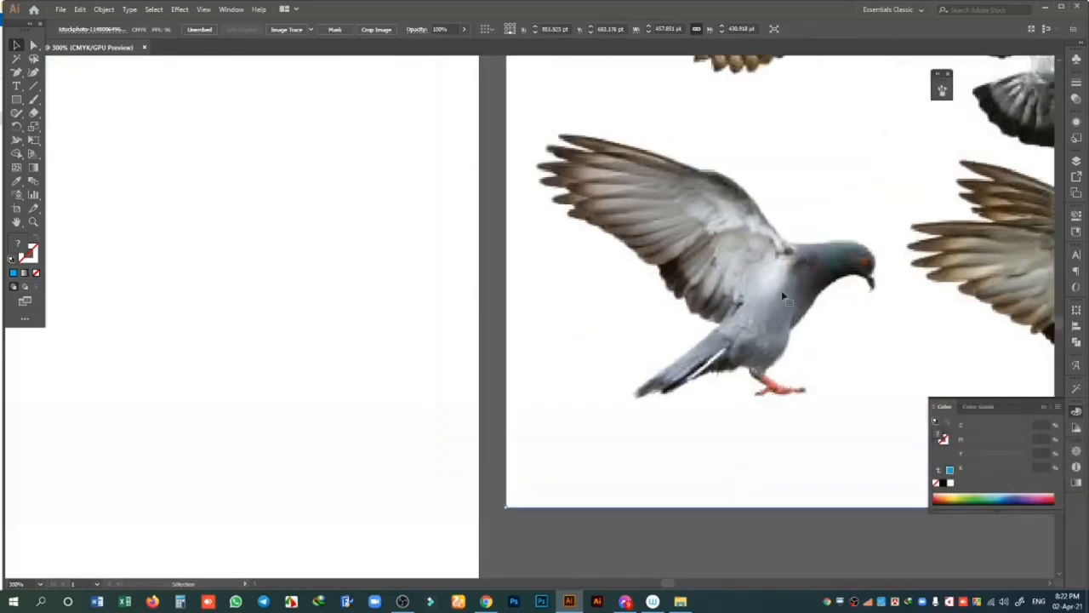
- Image Trace the pigeon photo with the High Fidelity Photo preset and move the tracing partly onto the artboard
click(295, 31)
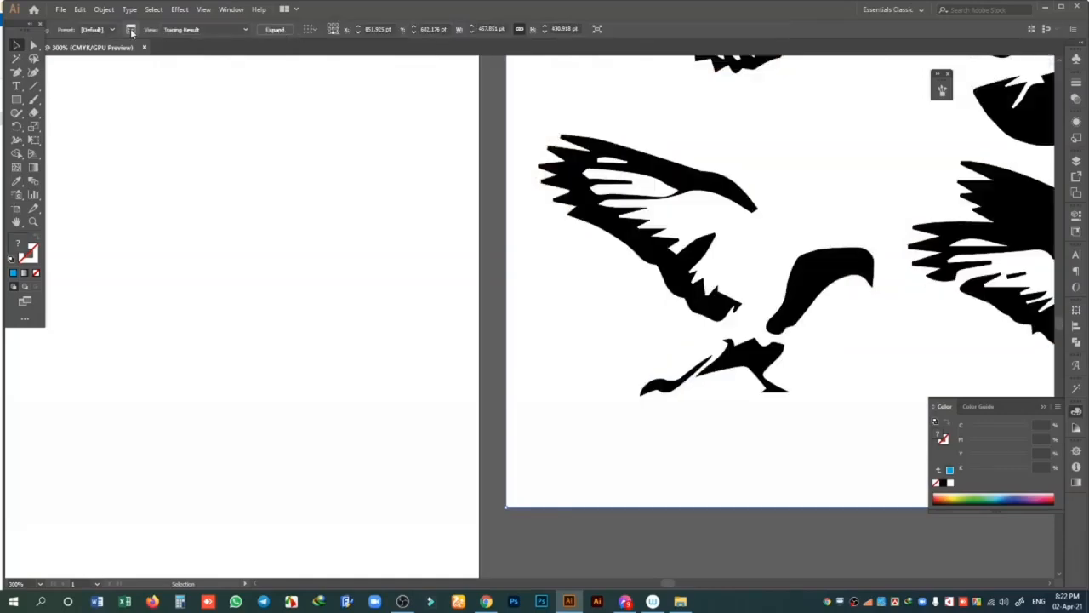
click(132, 31)
click(842, 238)
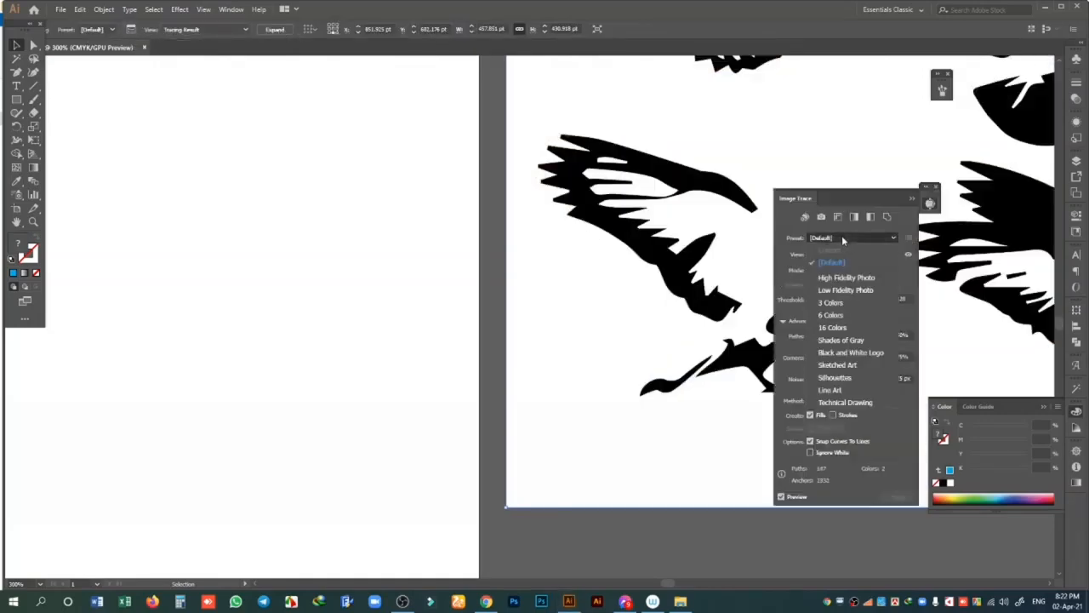
click(854, 278)
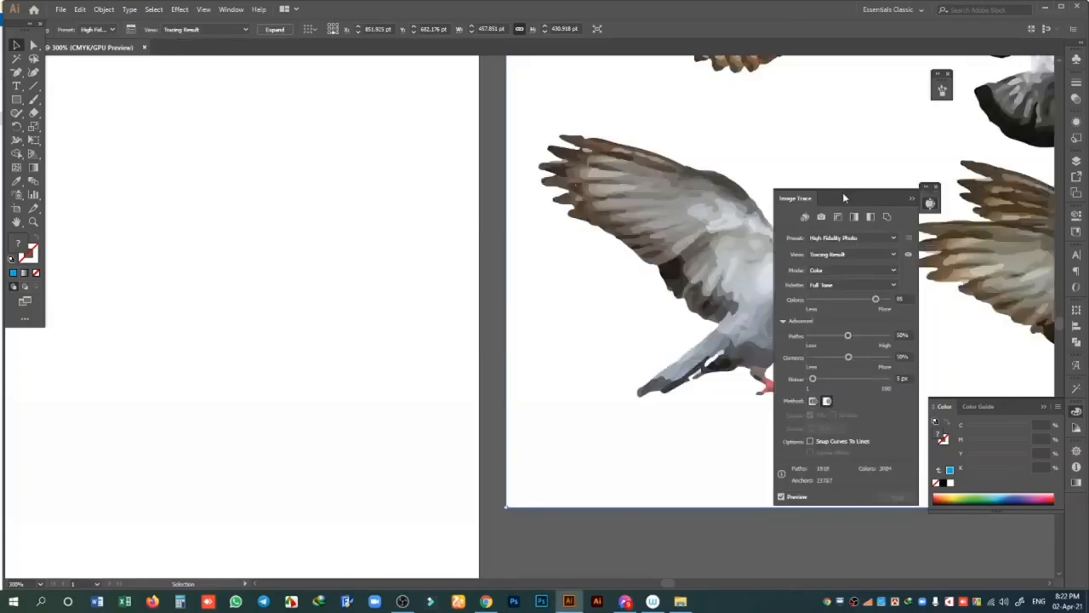
mouse_move(671, 209)
mouse_down()
mouse_move(262, 191)
mouse_move(301, 218)
mouse_up()
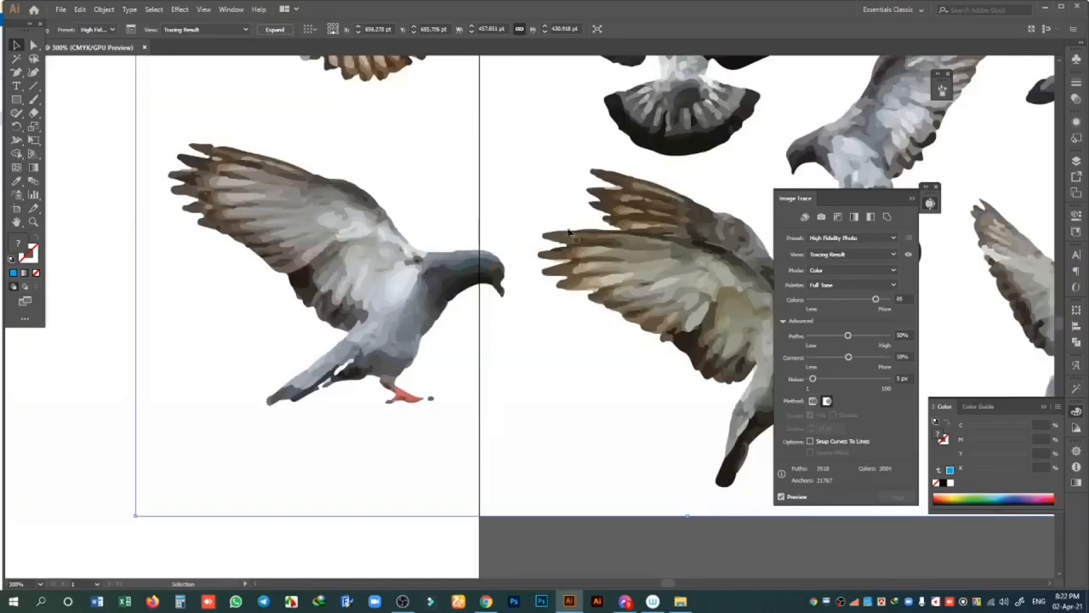
mouse_move(568, 231)
mouse_down()
mouse_move(462, 348)
mouse_move(486, 358)
mouse_move(517, 404)
mouse_move(578, 352)
mouse_move(366, 320)
mouse_move(340, 269)
mouse_move(702, 271)
mouse_move(508, 267)
mouse_move(615, 426)
mouse_move(630, 414)
mouse_move(593, 357)
mouse_up()
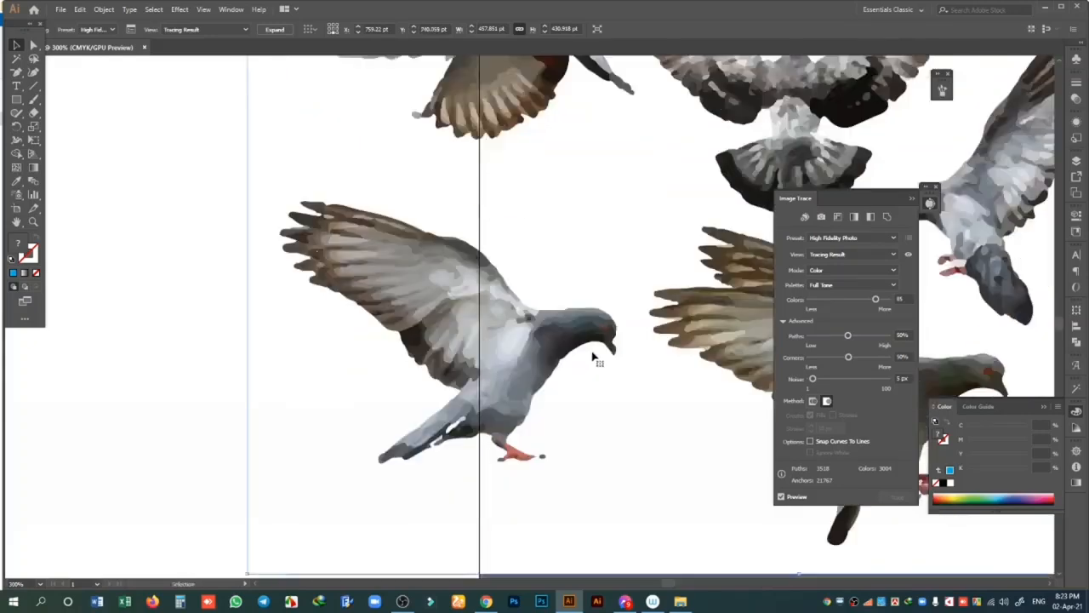
- Switch the pigeon tracing to the Low Fidelity Photo preset and expand it into paths
click(886, 239)
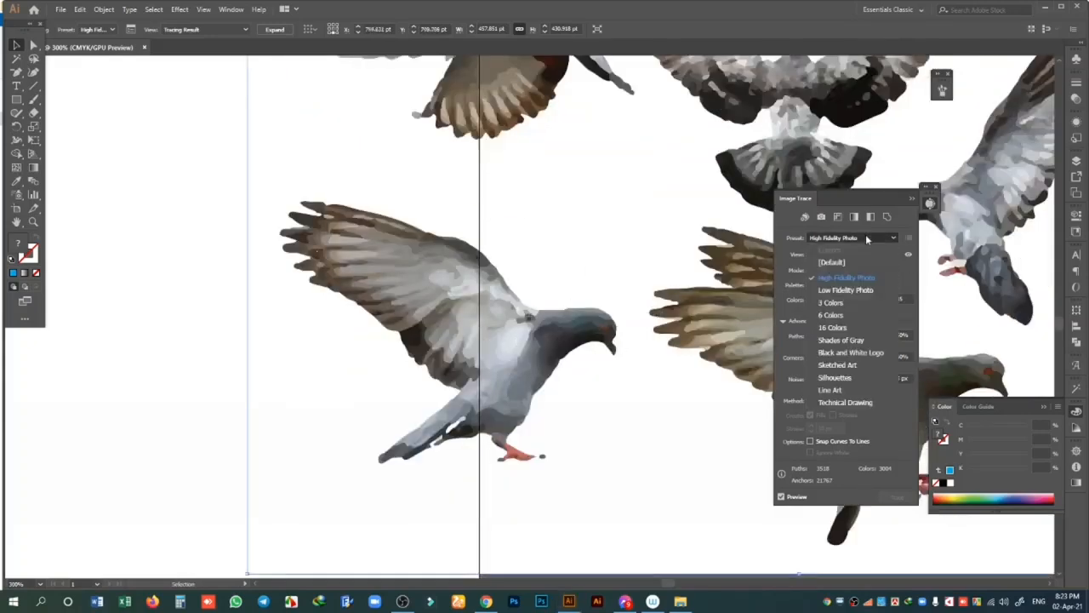
click(847, 293)
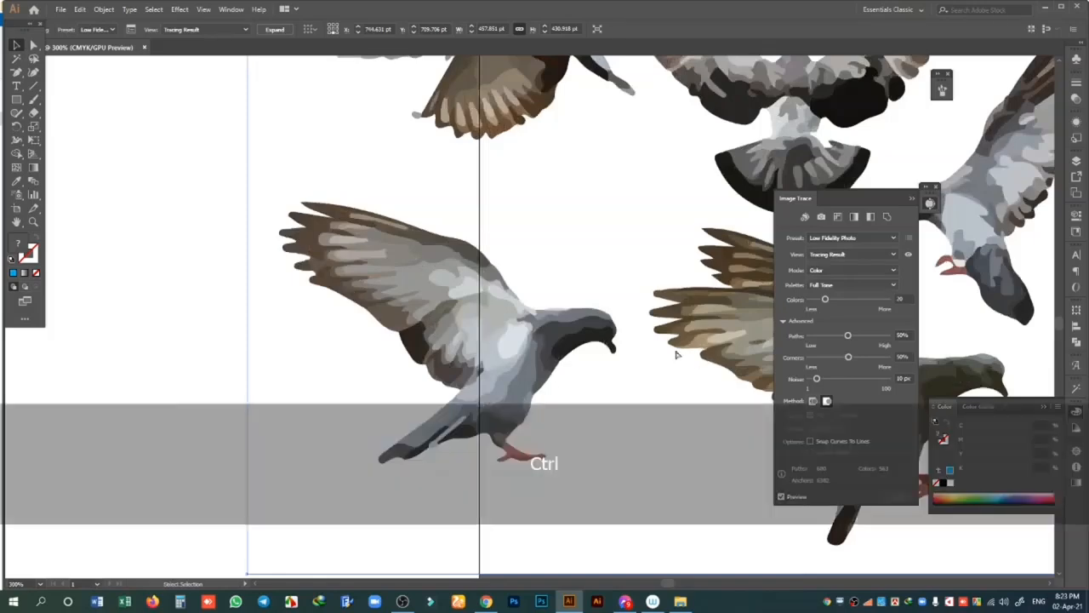
key(ctrl+minus)
key(ctrl+minus)
key(ctrl+minus)
click(280, 32)
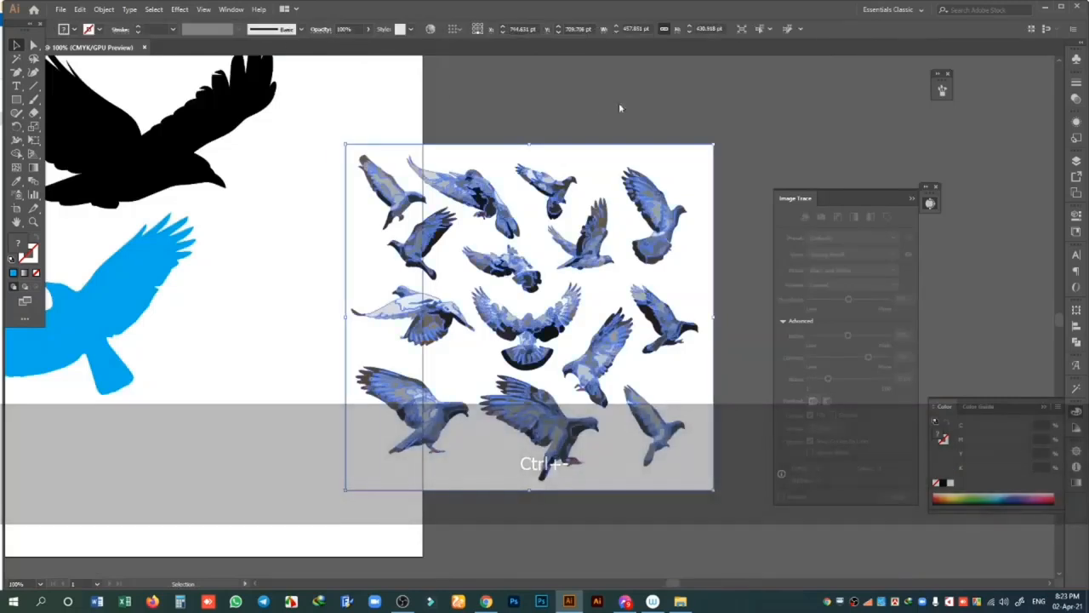
- Ungroup the expanded pigeon tracing and delete its white background shape
right_click(619, 103)
click(664, 200)
click(795, 130)
click(621, 156)
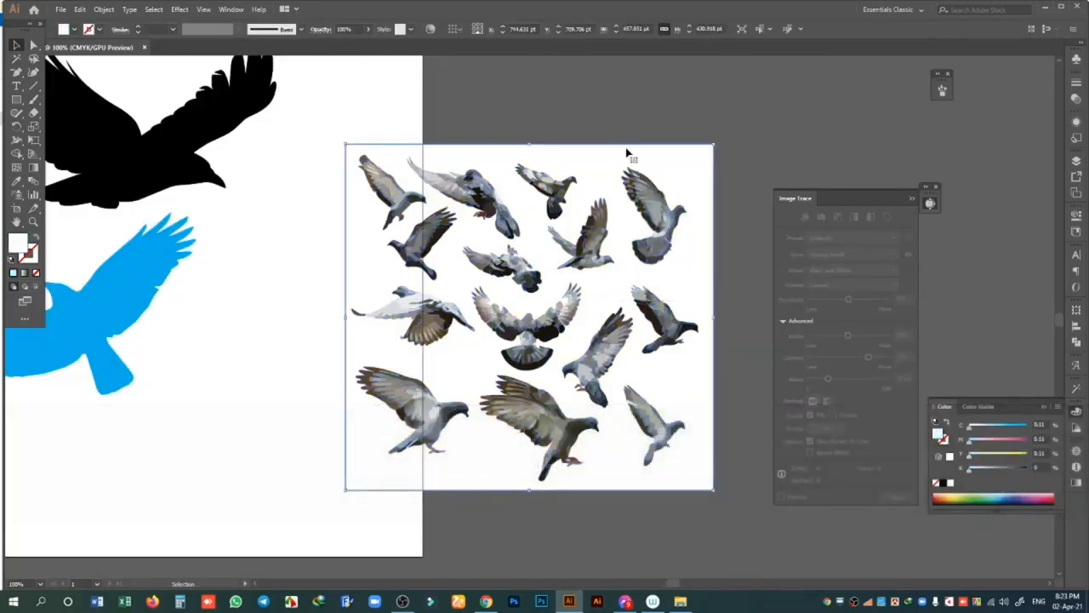
key(BackSpace)
- Move the lower-left pigeon of the tracing onto the artboard and enlarge it below the blue crow
scroll(391, 342, down, 2)
drag(337, 326, 509, 326)
key(alt+space)
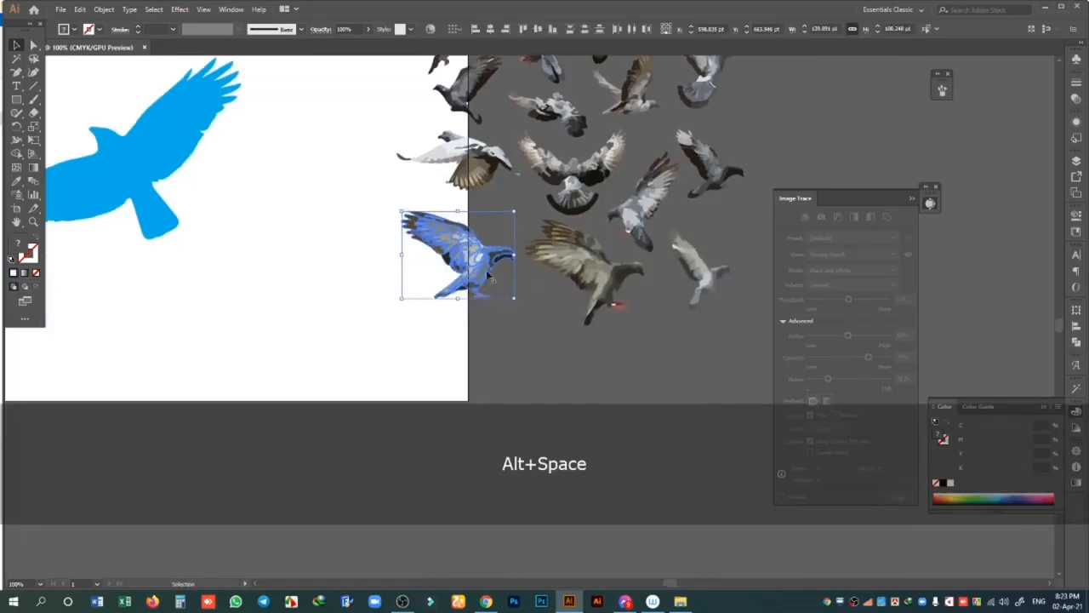
drag(488, 275, 411, 393)
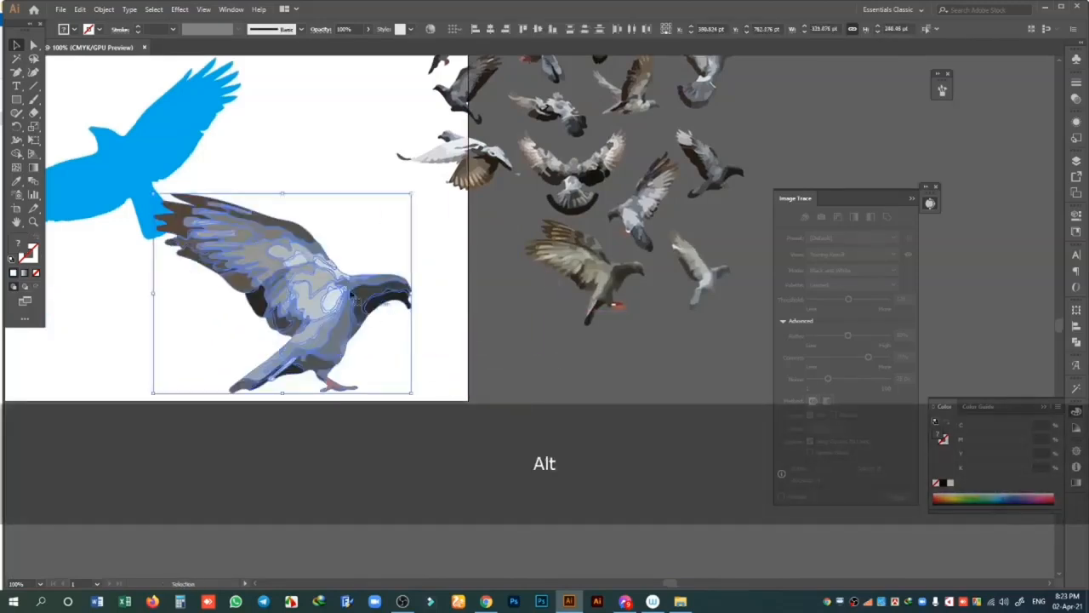
drag(351, 295, 400, 320)
click(517, 335)
scroll(519, 332, down, 2)
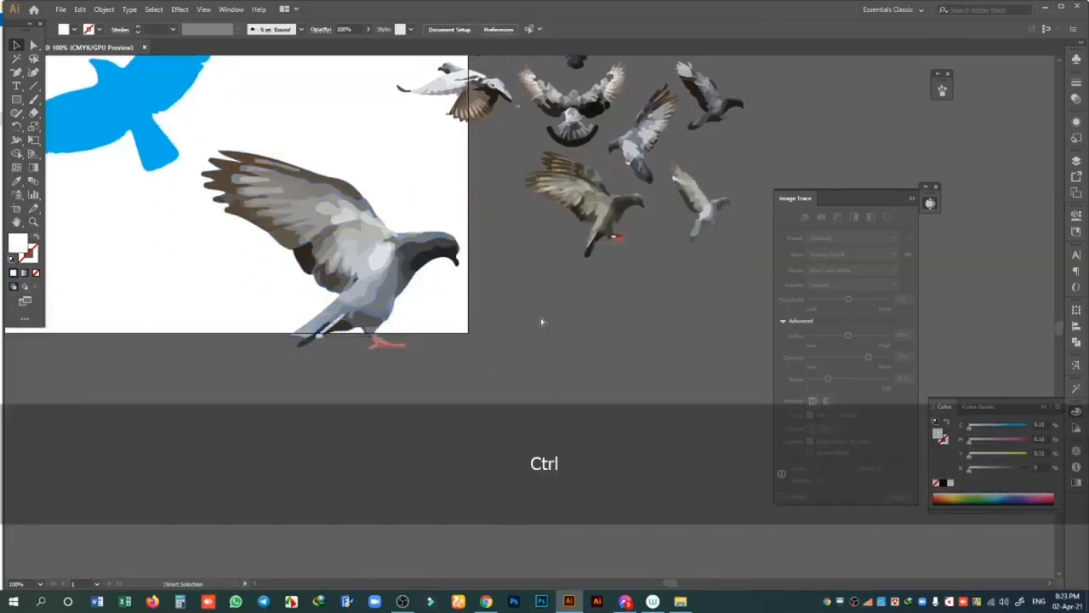
- Undo the large enlargement, resize the pigeon to about 179 by 139 pt and place it near the artboard's lower edge
key(ctrl+z)
key(ctrl+z)
key(ctrl+z)
drag(213, 161, 370, 294)
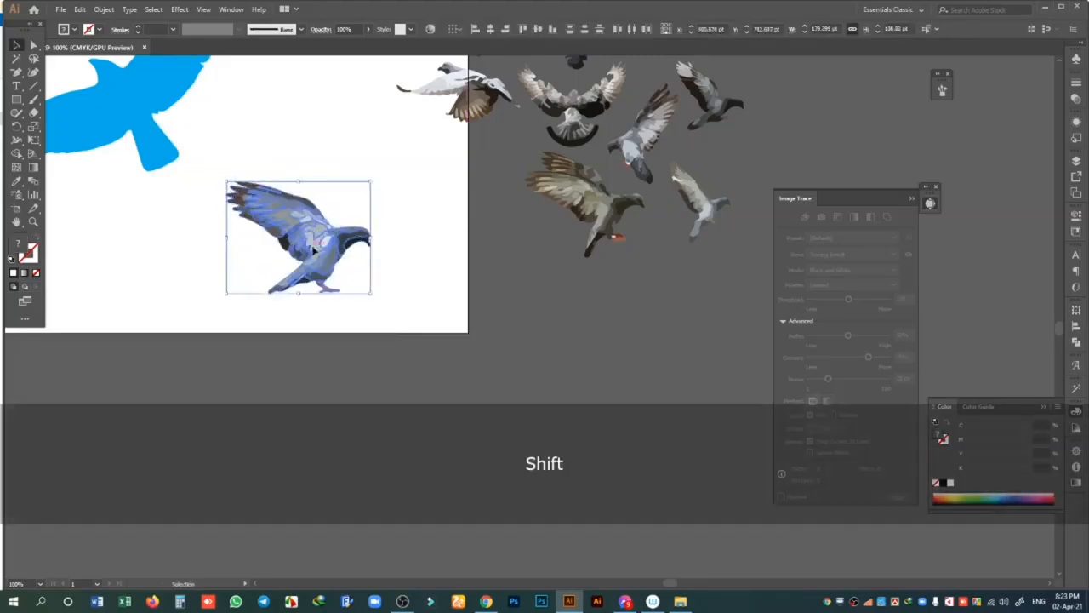
drag(313, 248, 333, 238)
scroll(442, 262, up, 1)
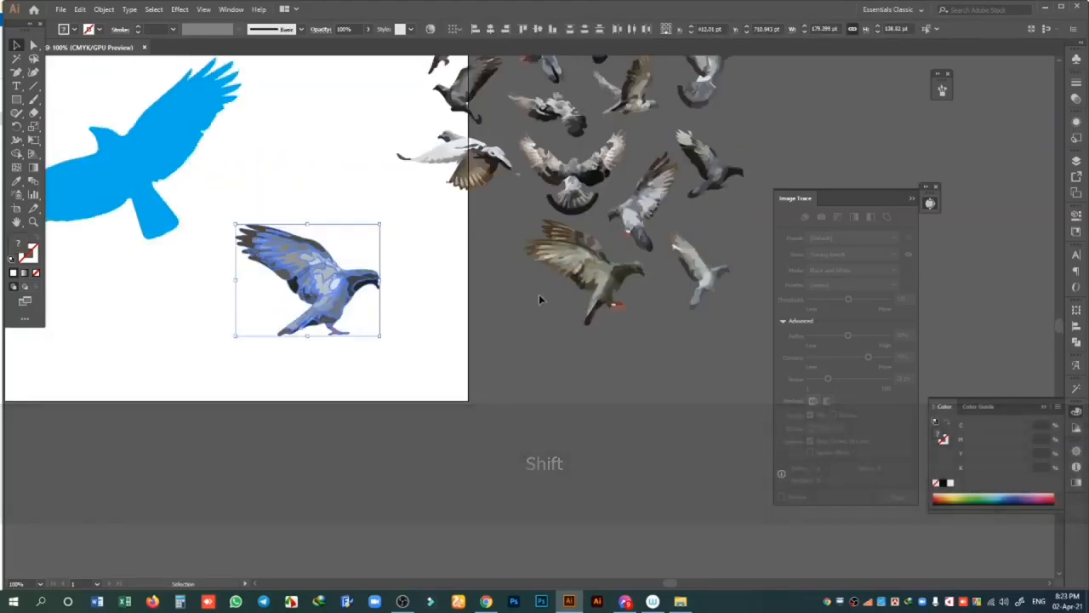
- Move the upper-right pigeon onto the artboard beside the blue crow and recolor it with the black sampled from the crow
drag(765, 125, 608, 287)
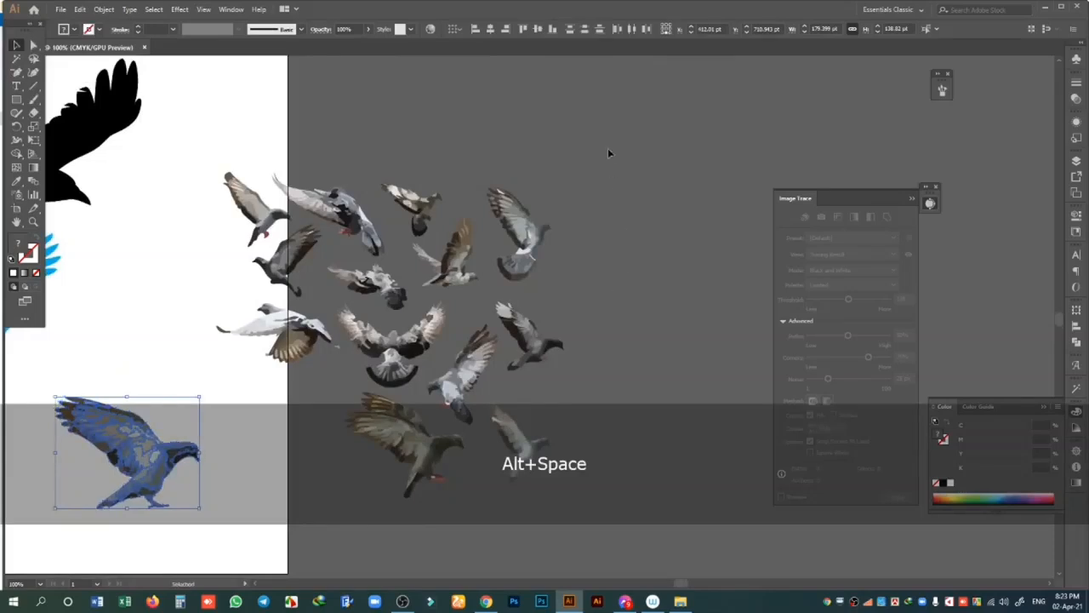
drag(507, 274, 106, 353)
drag(218, 314, 349, 266)
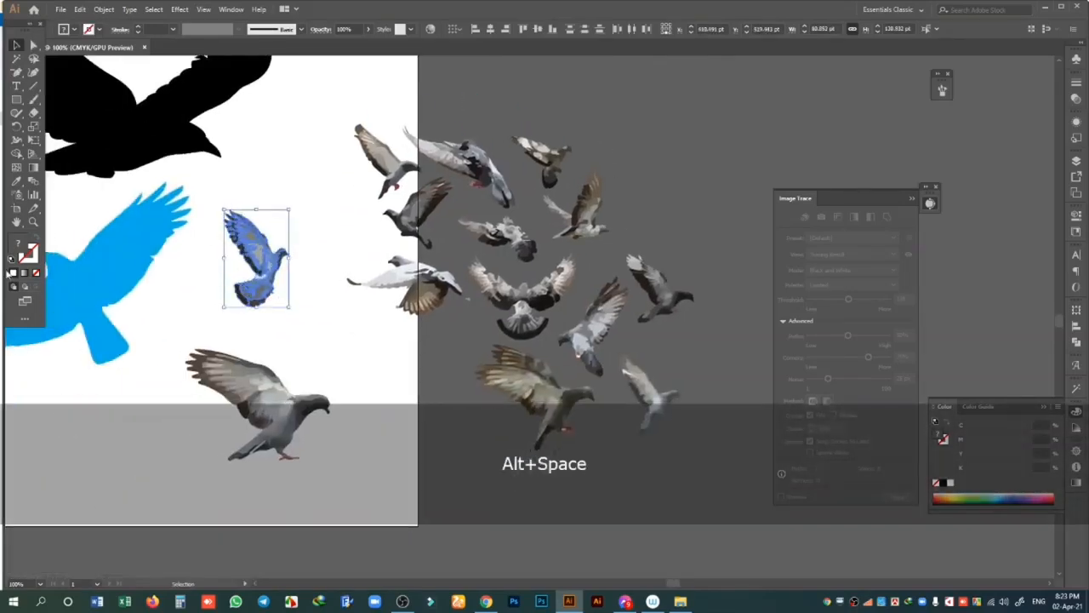
click(16, 183)
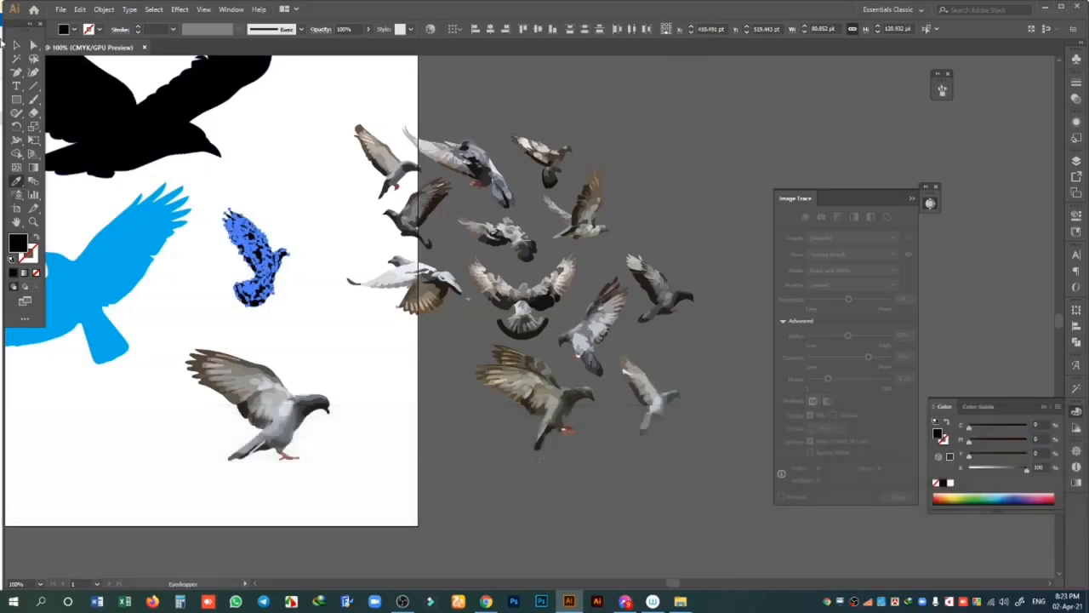
click(16, 46)
click(331, 357)
- Recolor the larger lower pigeon on the artboard with the black sampled from the crow
drag(175, 331, 385, 521)
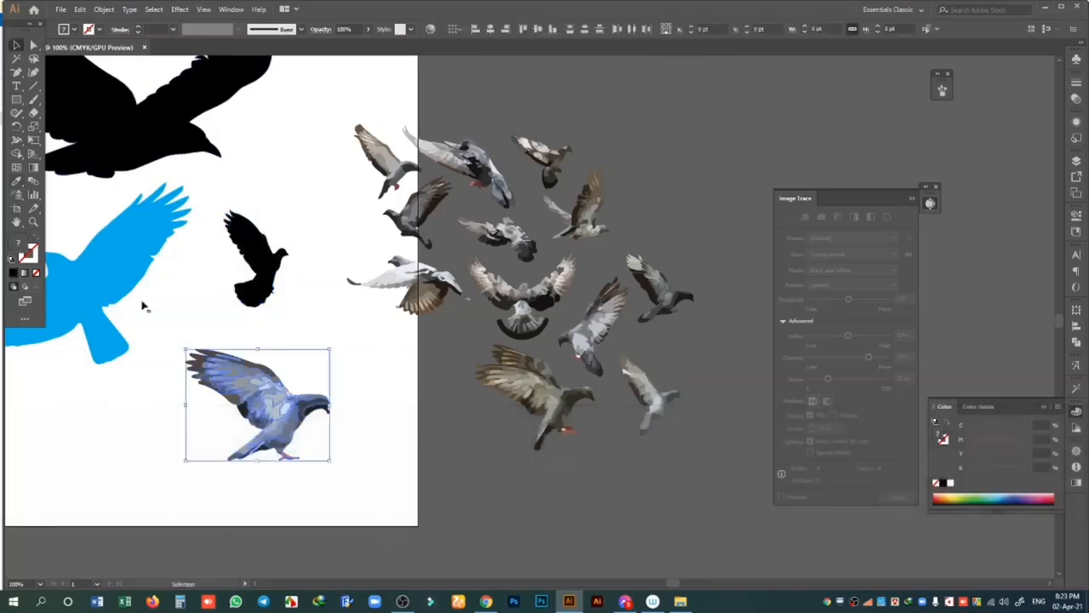
click(16, 182)
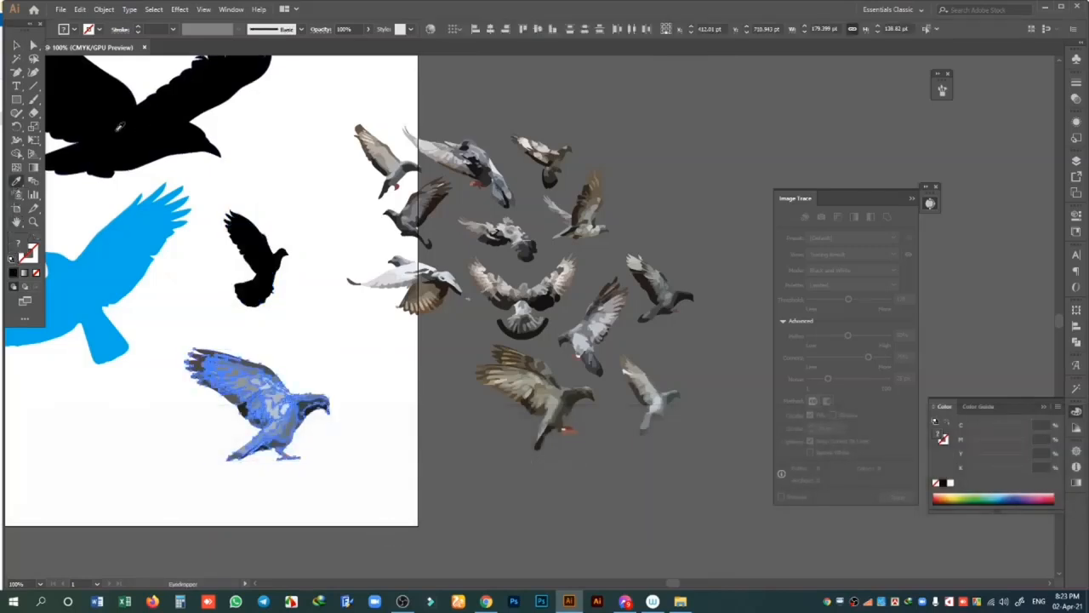
click(124, 126)
click(16, 46)
click(360, 382)
- Select all the remaining traced pigeons around the artboard's edge and fill them with black
scroll(360, 384, down, 2)
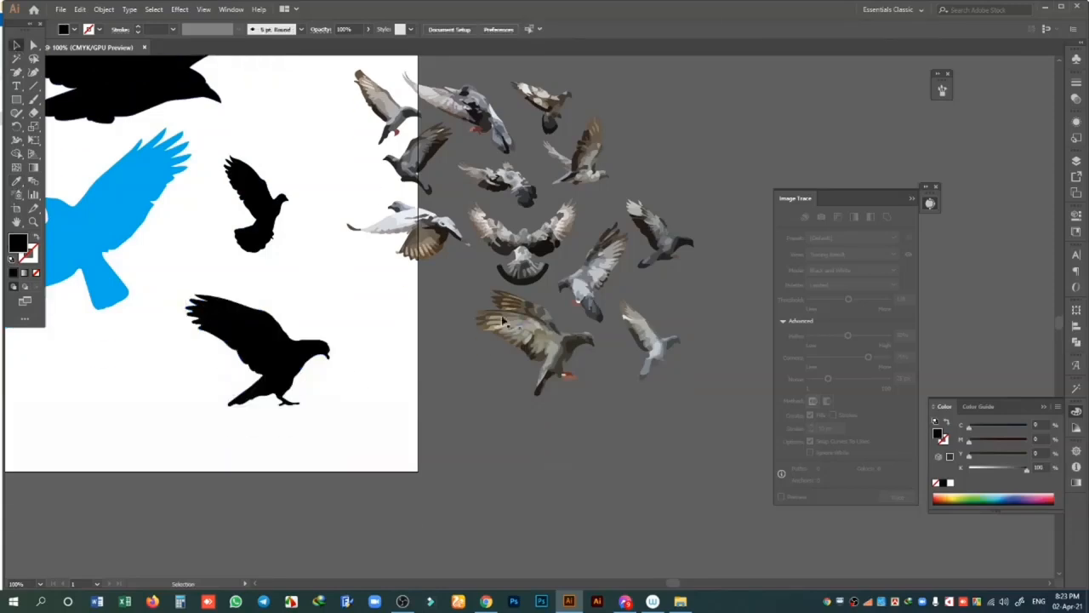
click(487, 316)
click(617, 445)
scroll(455, 213, up, 2)
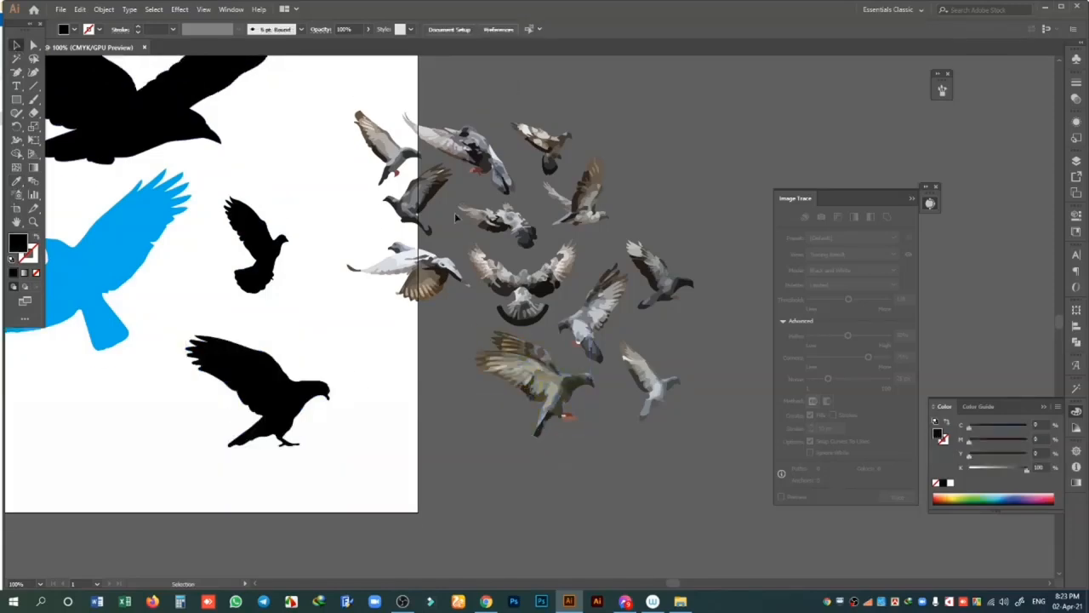
drag(333, 89, 408, 472)
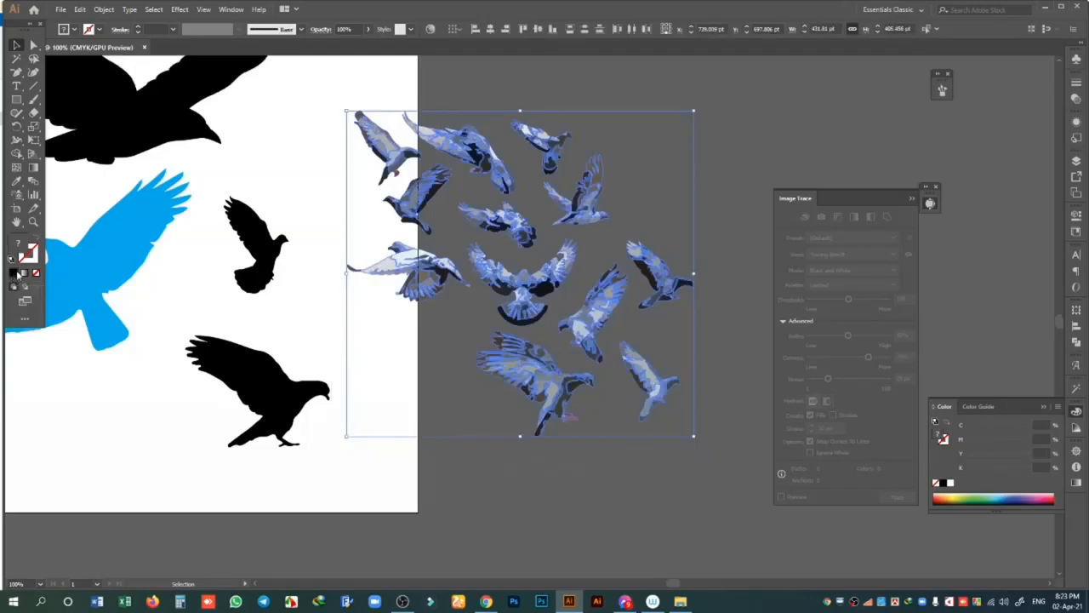
click(944, 483)
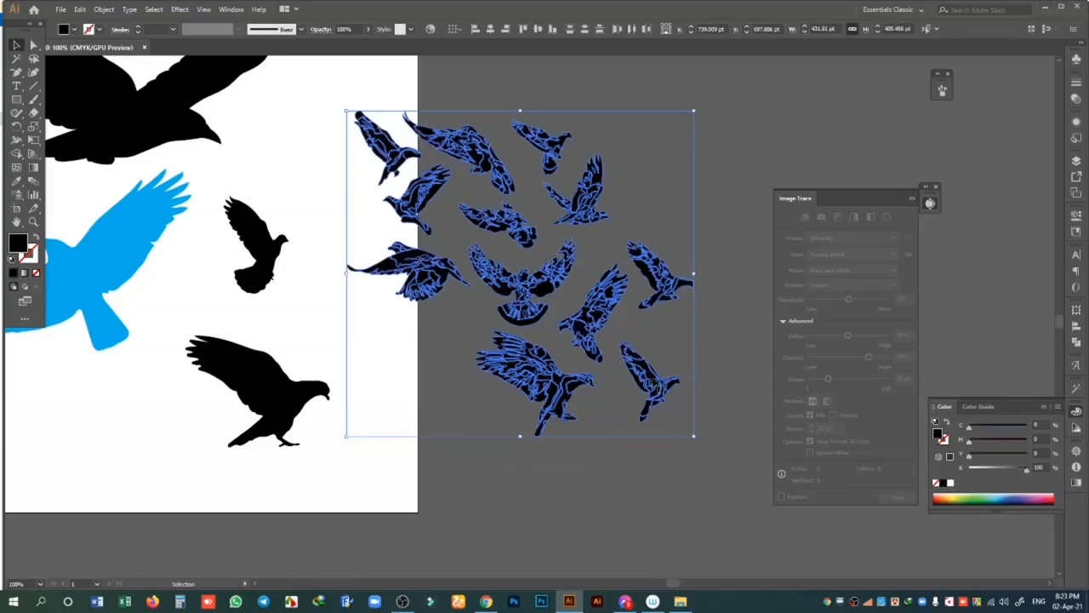
click(762, 225)
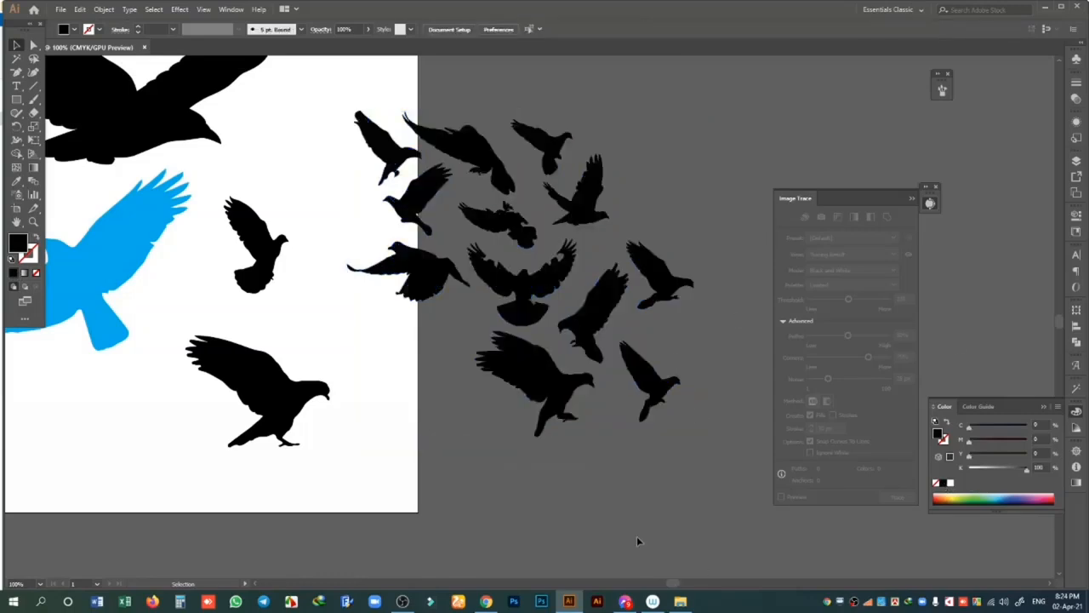
- Activate the Blob Brush for retouching the spread-wing pigeon silhouette and adjust the brush size in its options
scroll(637, 541, up, 2)
key(ctrl+equal)
key(ctrl+equal)
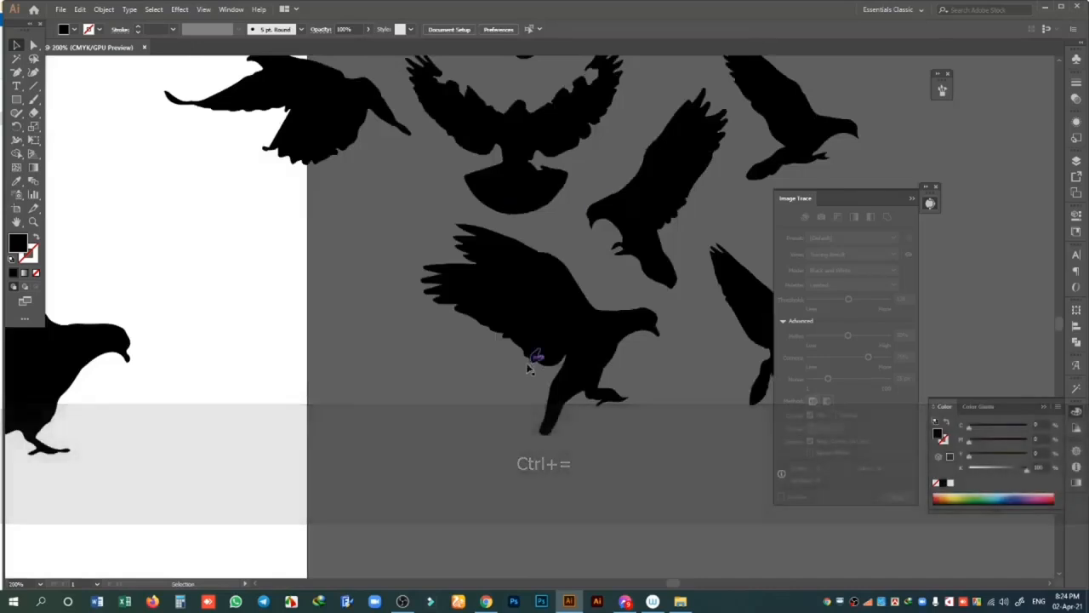
scroll(535, 360, up, 4)
scroll(374, 361, up, 5)
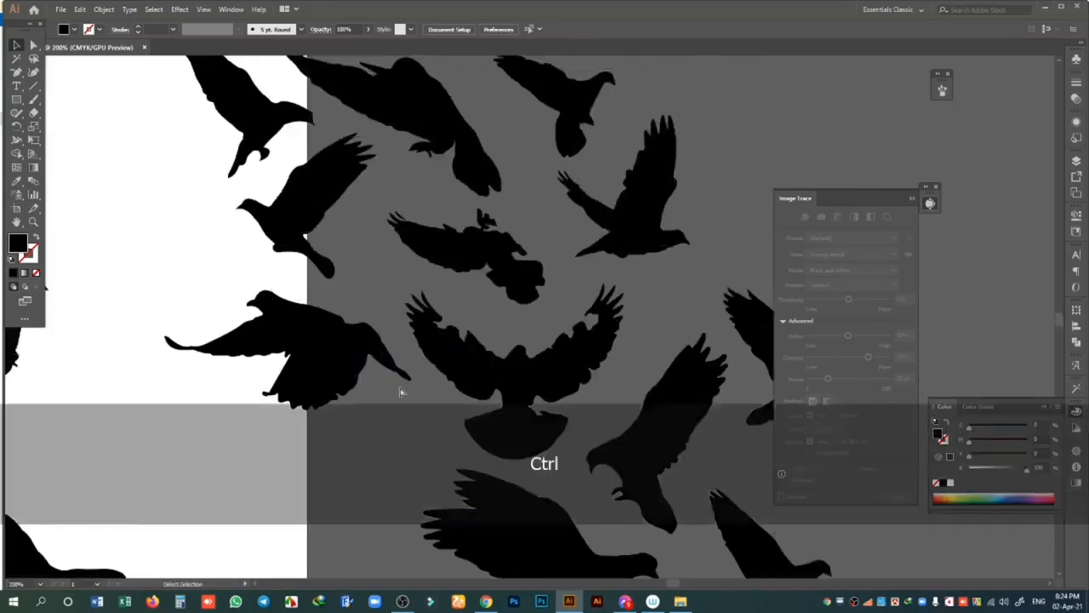
key(ctrl+equal)
key(ctrl+equal)
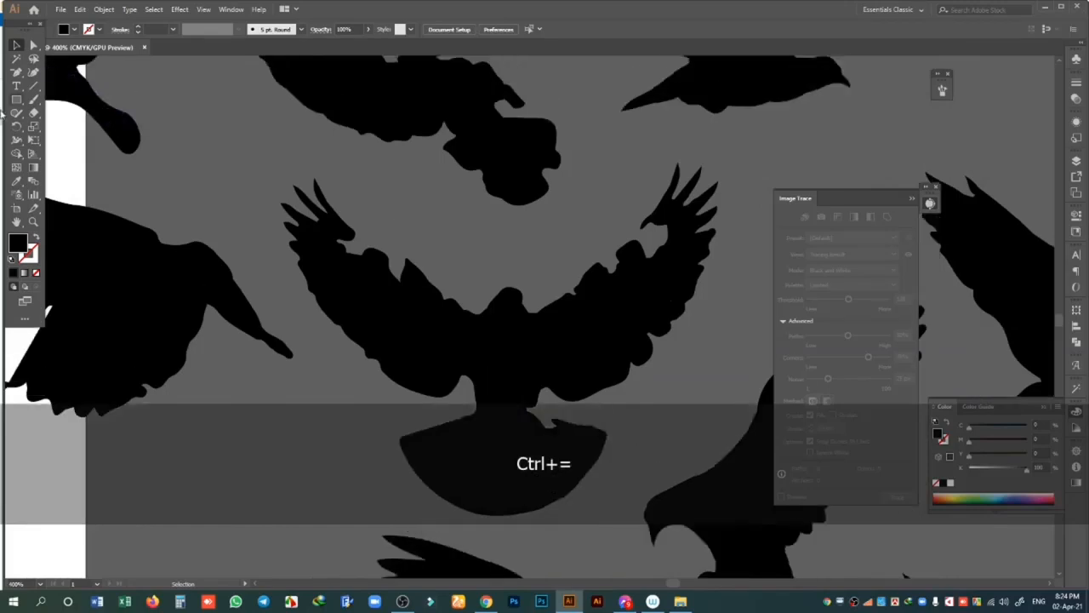
click(32, 99)
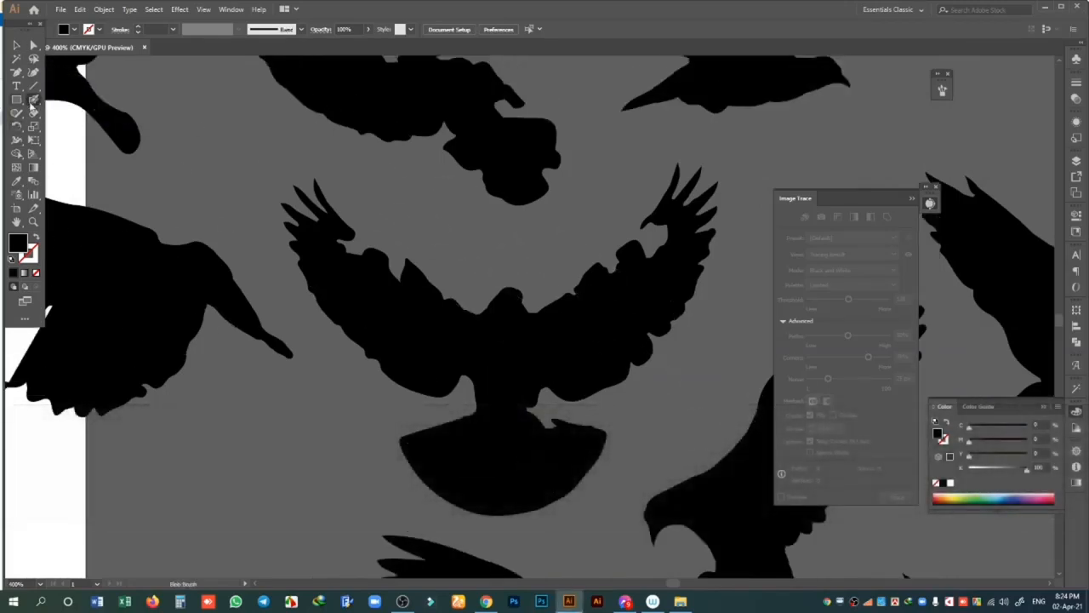
double_click(32, 102)
drag(775, 300, 784, 293)
click(899, 400)
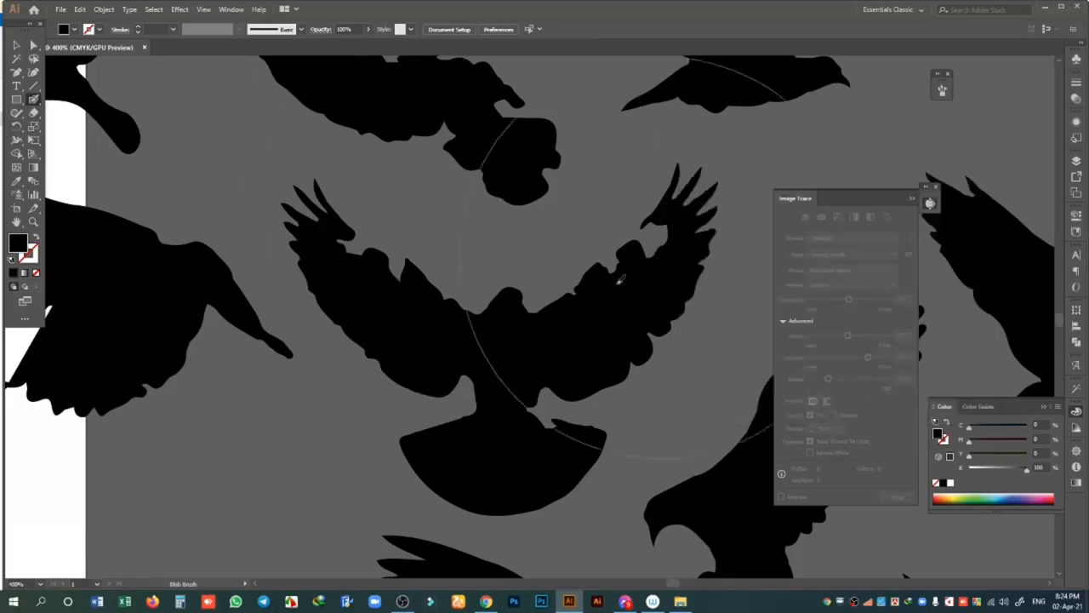
- Shrink the Blob Brush to a small tip suited to the gaps in the spread-wing silhouette
key(bracketleft)
key(bracketleft)
key(bracketleft)
key(bracketleft)
key(bracketleft)
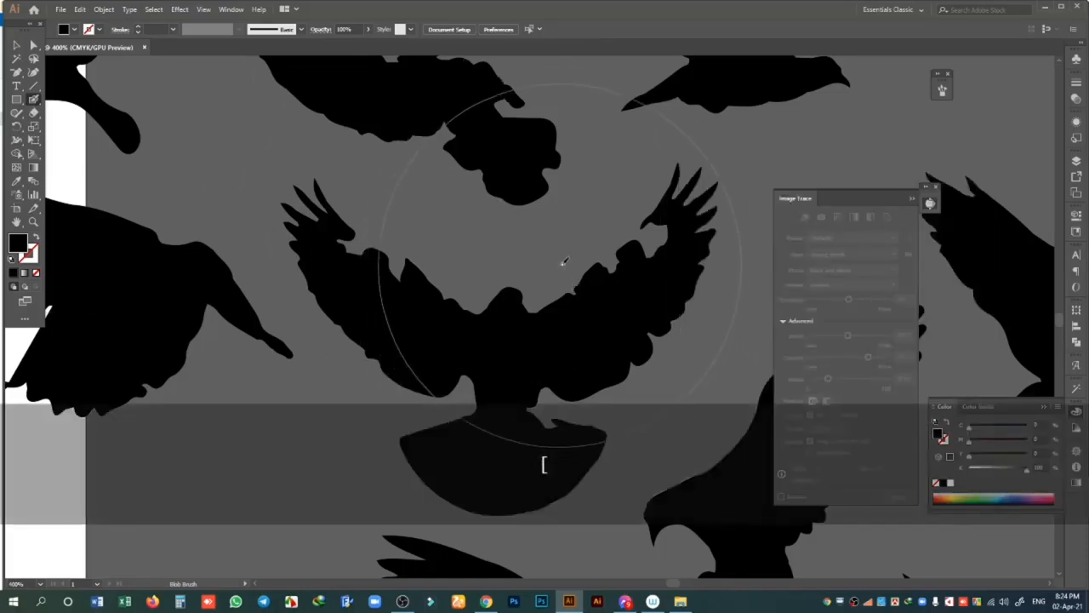
key(bracketleft)
key(bracketleft)
key(bracketleft)
key(bracketleft)
key(bracketleft)
key(bracketleft)
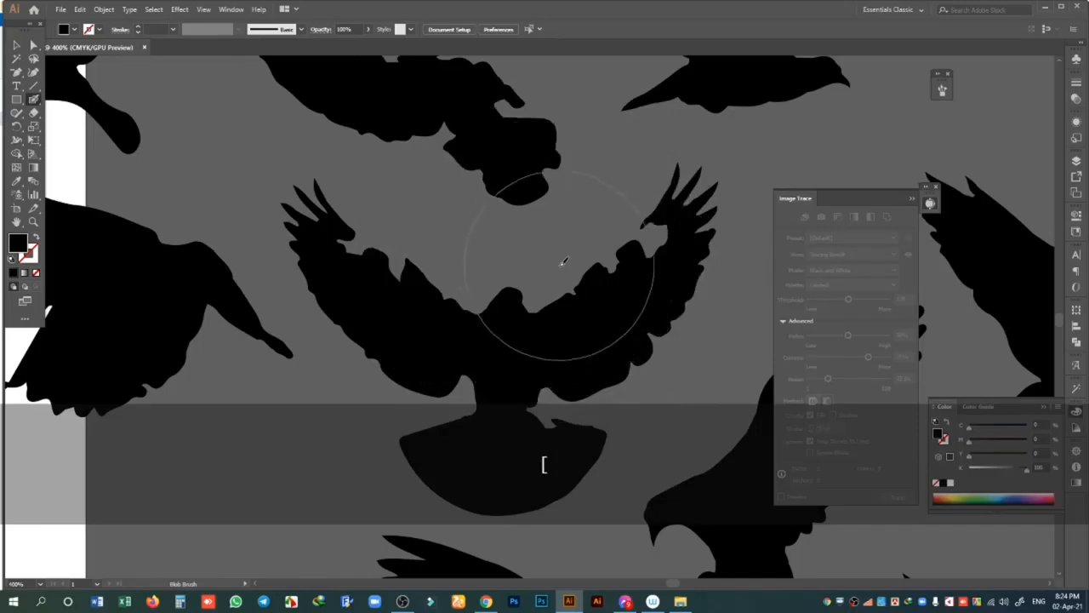
key(bracketleft)
key(bracketleft)
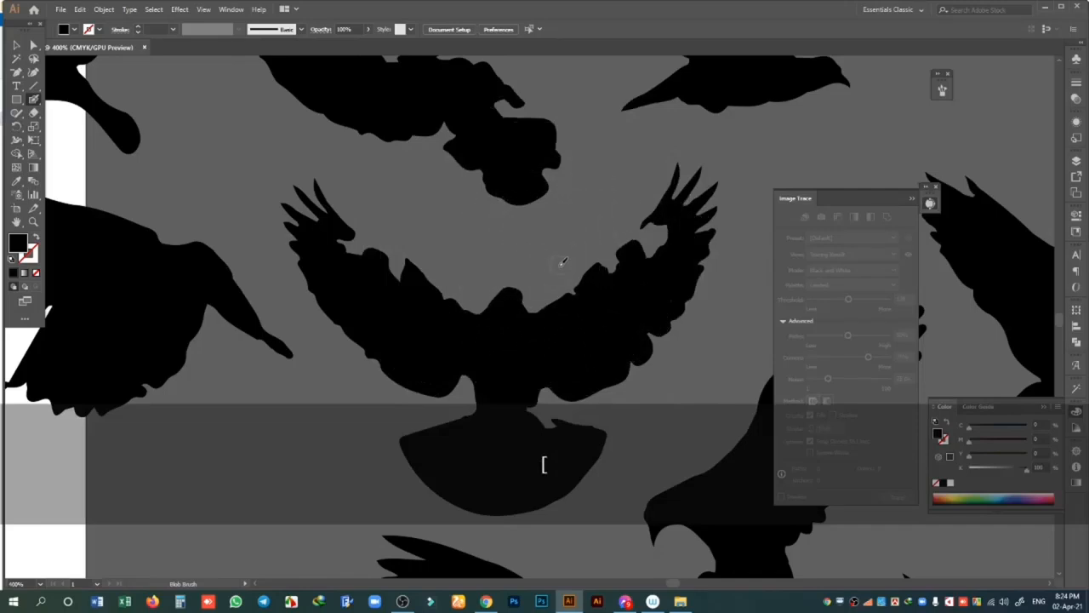
- Paint black over the ragged upper edges of both wings and the notched tail base to smooth the spread-wing pigeon's outline
mouse_move(340, 232)
mouse_down()
mouse_move(413, 268)
mouse_move(462, 316)
mouse_move(380, 254)
mouse_move(336, 241)
mouse_move(385, 276)
mouse_up()
mouse_move(388, 266)
mouse_down()
mouse_move(361, 232)
mouse_move(444, 300)
mouse_move(497, 324)
mouse_up()
drag(645, 229, 553, 311)
mouse_move(585, 298)
mouse_down()
mouse_move(653, 252)
mouse_move(656, 233)
mouse_move(610, 251)
mouse_move(555, 315)
mouse_move(516, 331)
mouse_up()
mouse_move(354, 245)
mouse_down()
mouse_move(405, 262)
mouse_move(492, 332)
mouse_up()
drag(505, 389, 599, 446)
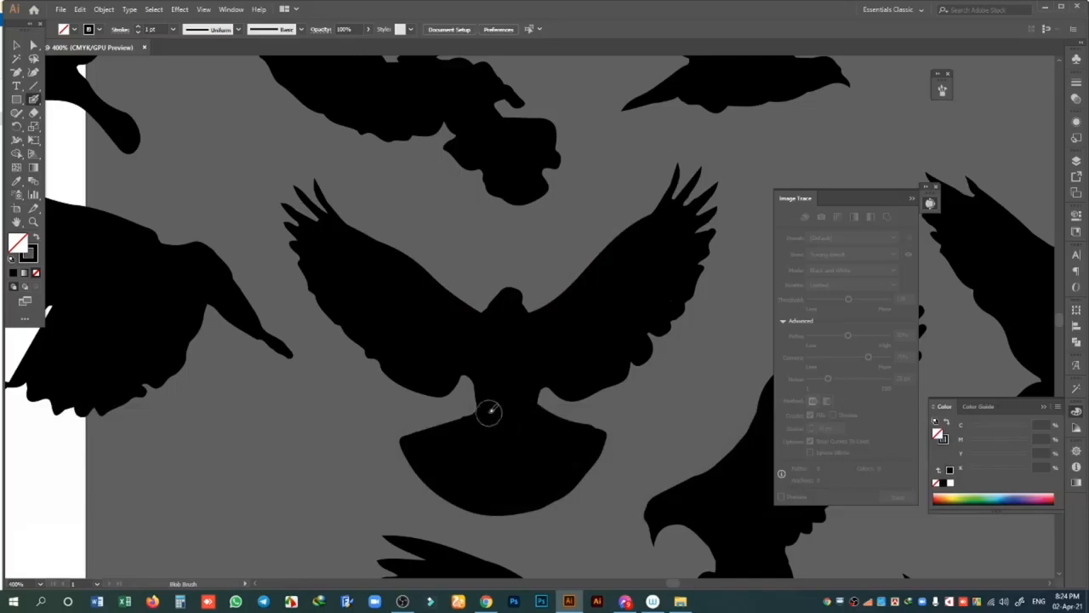
drag(496, 408, 463, 445)
click(16, 46)
click(298, 204)
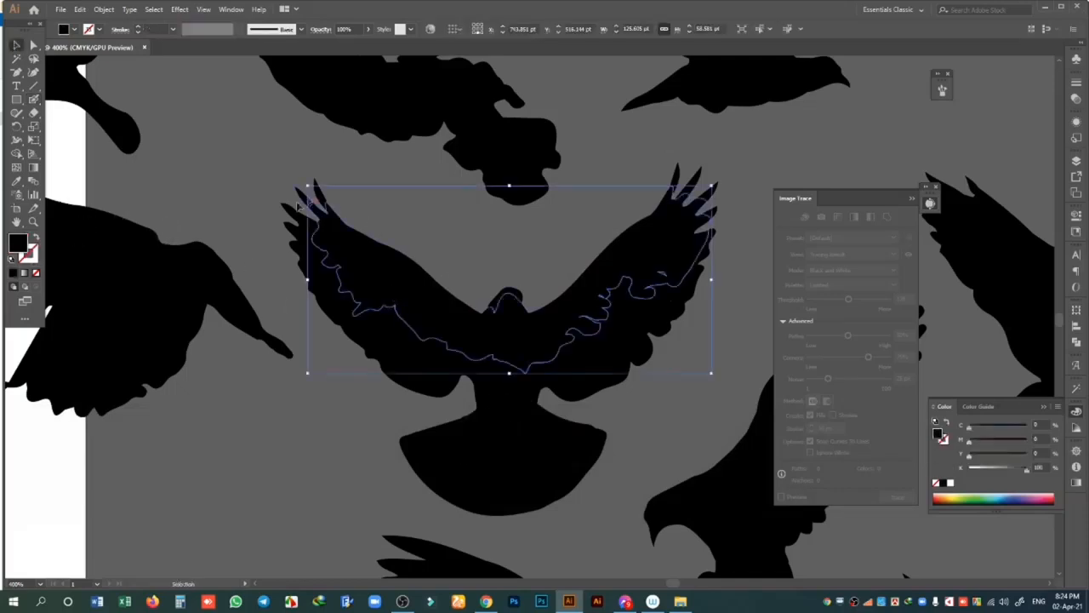
click(260, 188)
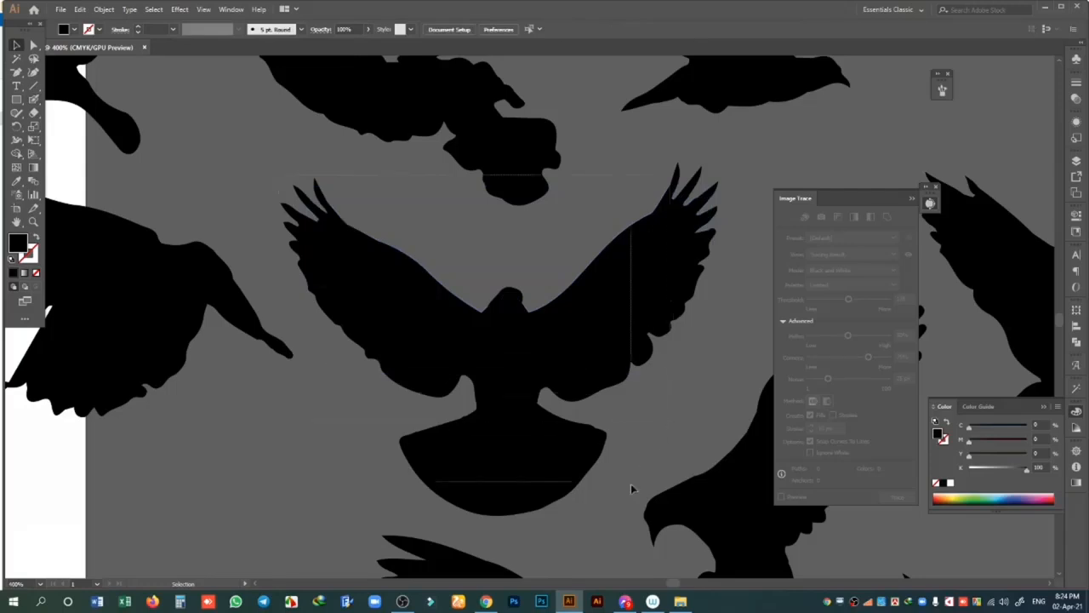
- Select the pieces of the spread-wing pigeon, exclude the parts of neighbouring birds, and clear the selection
key(ctrl+a)
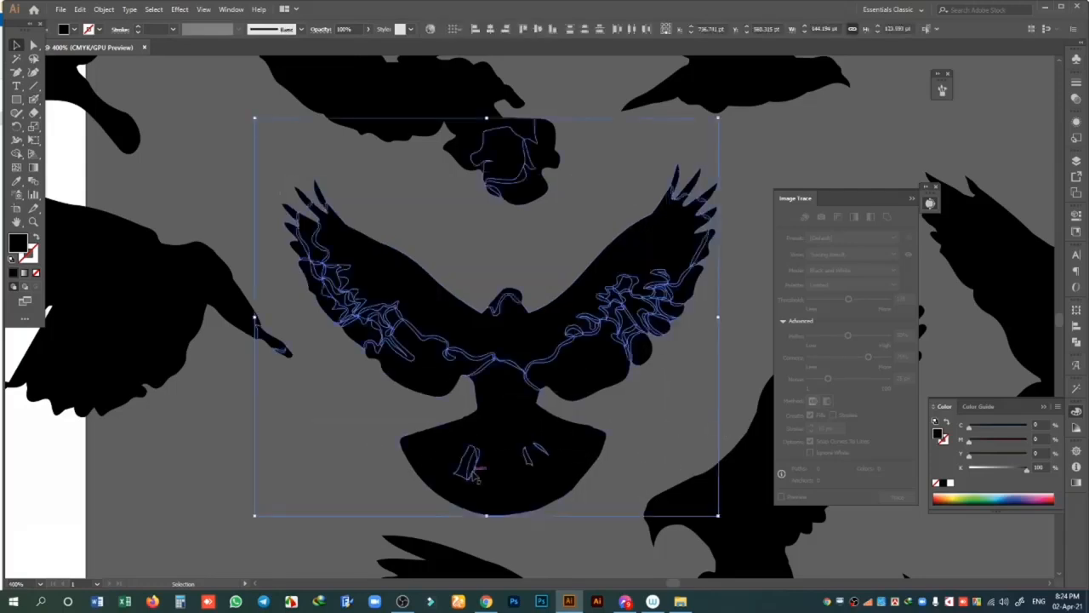
shift+click(473, 473)
shift+click(635, 361)
click(461, 217)
- Select all pieces of the pigeon above the spread-wing one and move it slightly up and to the left
scroll(409, 200, up, 3)
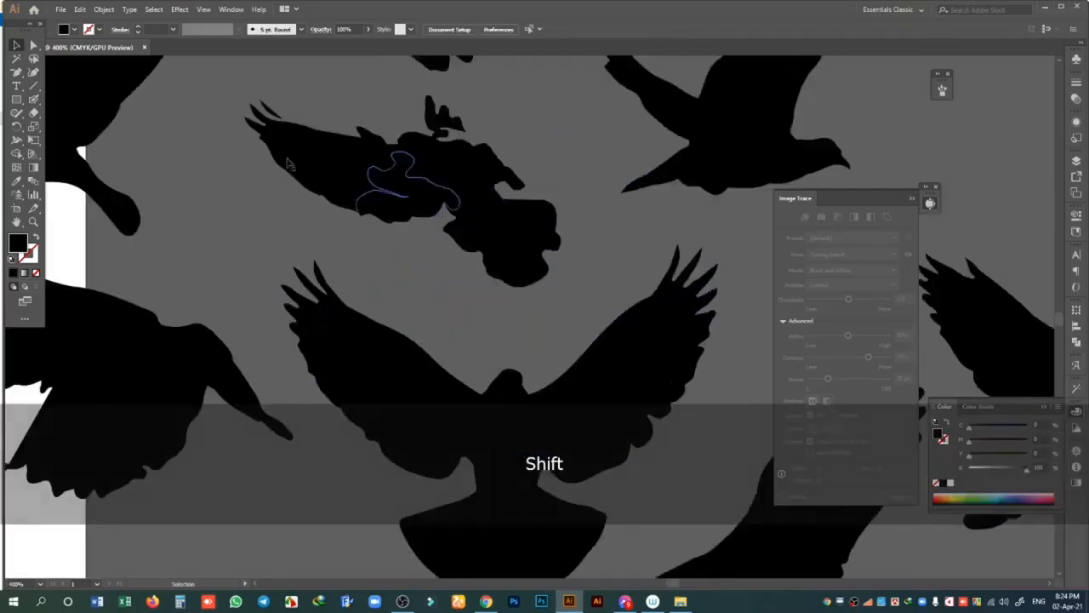
drag(220, 95, 578, 285)
drag(489, 223, 423, 154)
key(alt+space)
drag(389, 294, 510, 224)
key(ctrl+z)
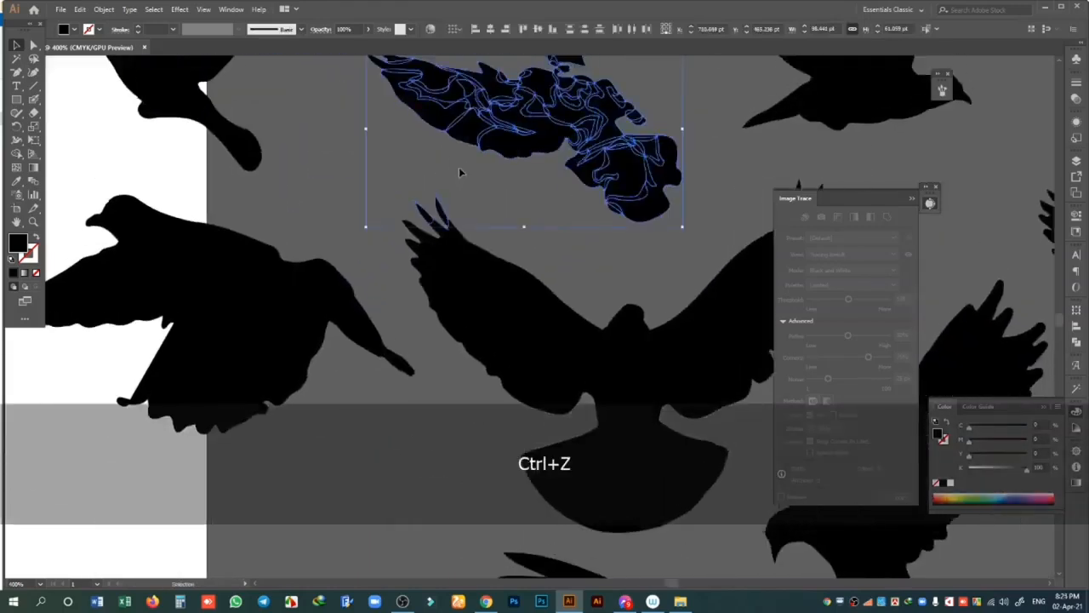
key(shift)
drag(526, 147, 498, 77)
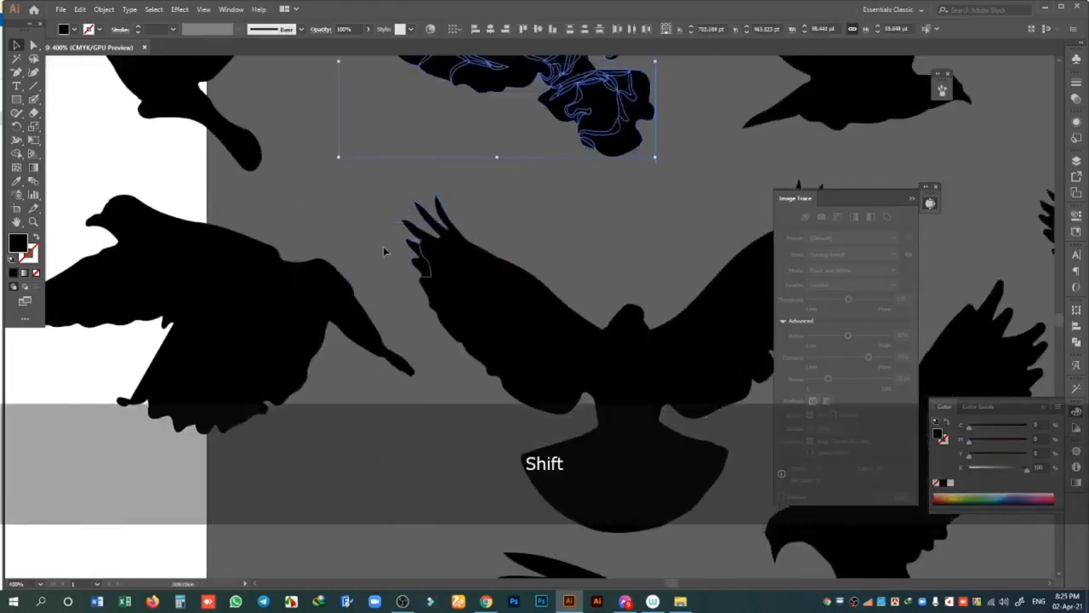
- Move all pieces of the flying pigeon straddling the artboard edge onto the artboard, beside the upright black pigeon
key(alt+space)
drag(384, 251, 553, 199)
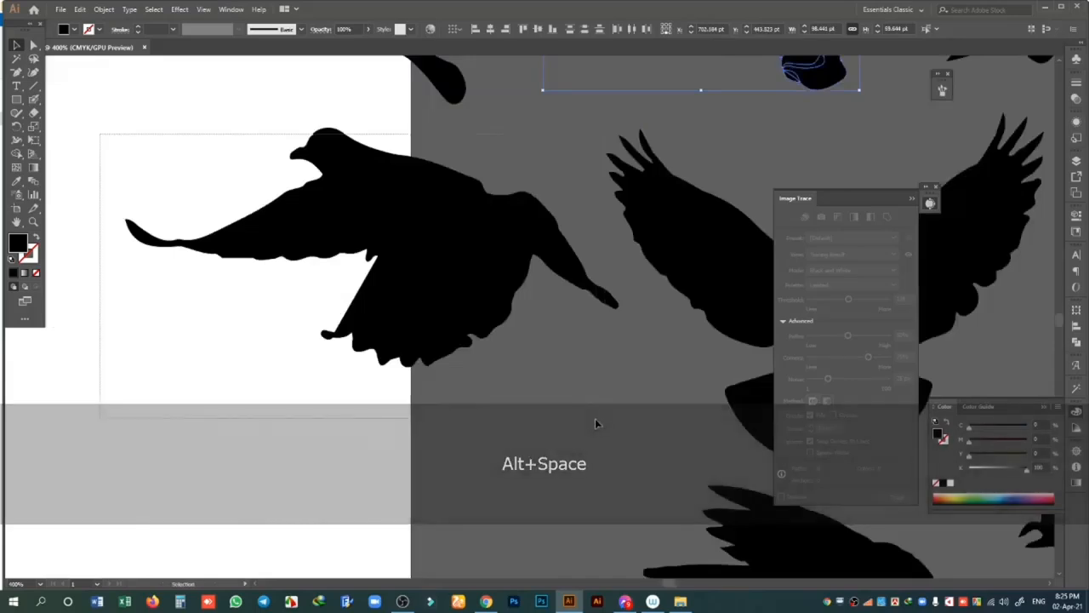
click(610, 301)
key(shift)
shift+click(617, 307)
drag(559, 245, 334, 309)
key(alt+space)
drag(804, 350, 329, 313)
key(ctrl+minus)
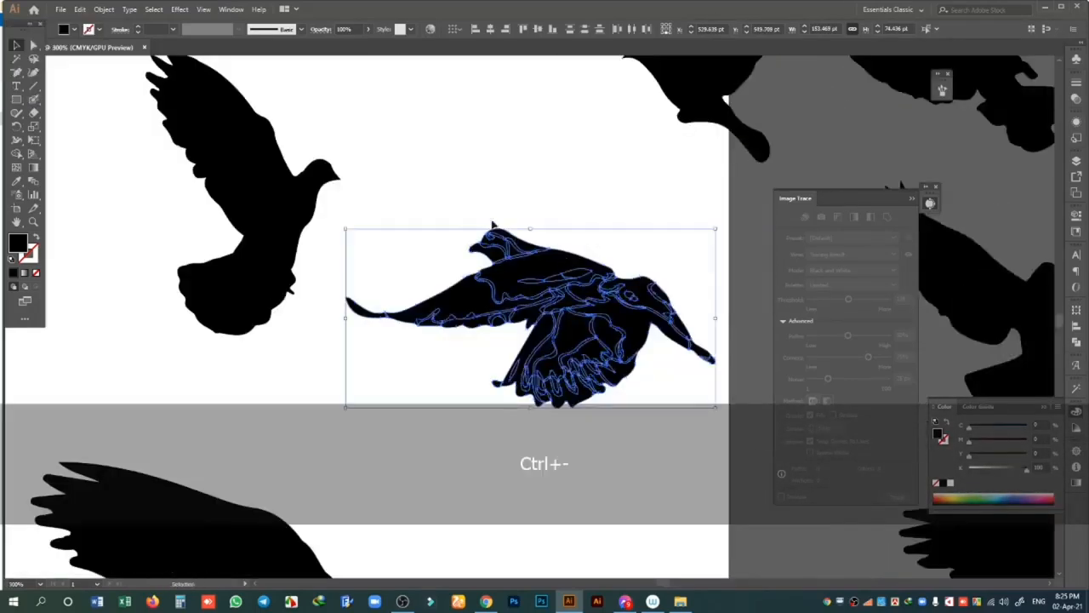
- Select all pieces of the front-facing spread-wing pigeon outside the artboard, including the tracing fragments in its tail
key(alt+space)
drag(724, 301, 134, 230)
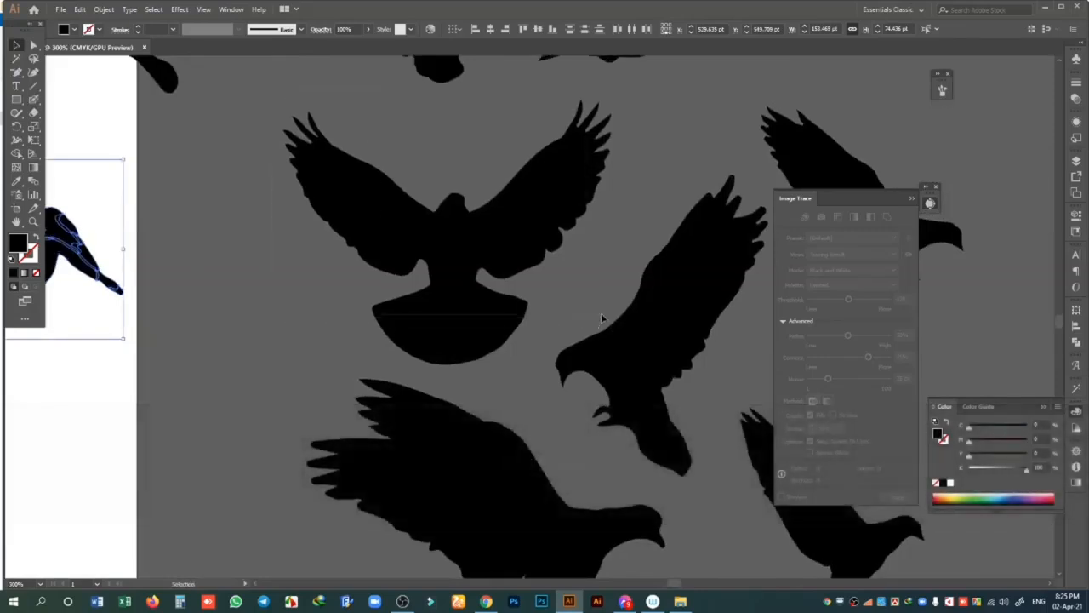
click(512, 349)
key(shift)
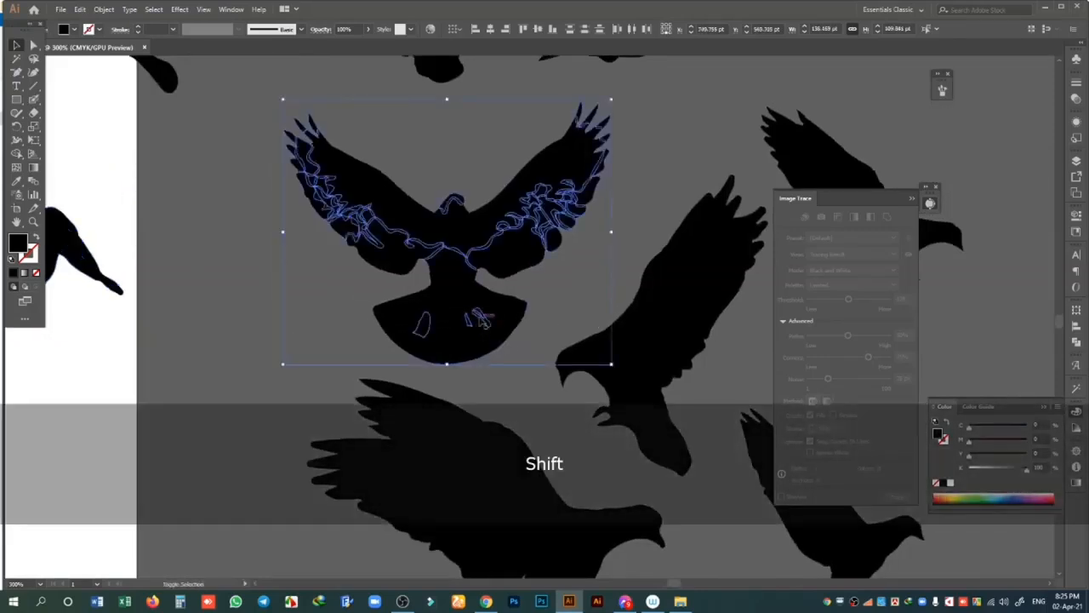
drag(549, 304, 363, 364)
shift+click(447, 286)
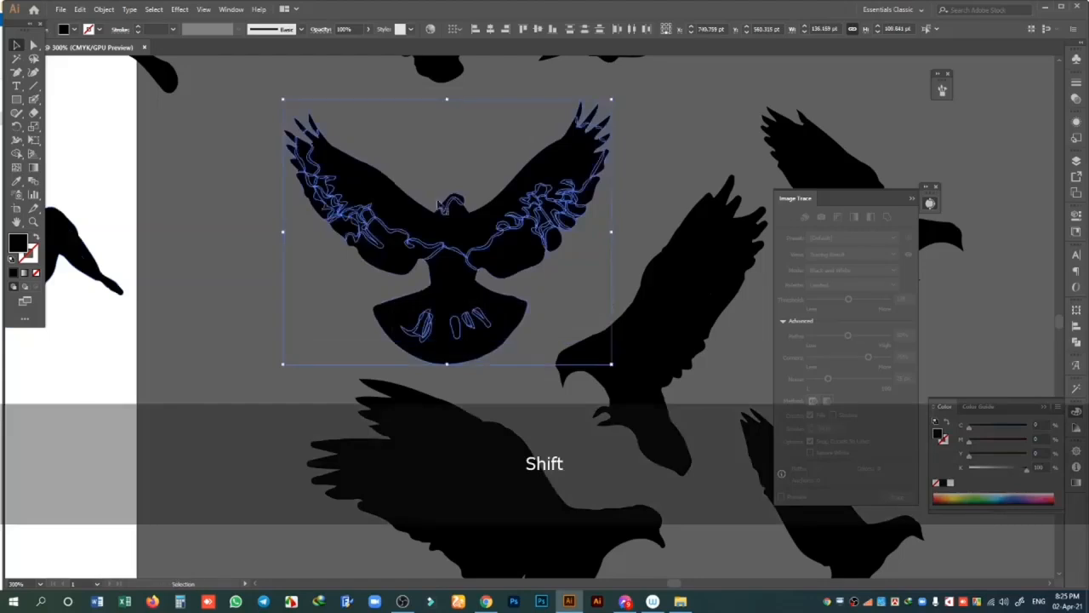
- Show the Pathfinder controls and unite the selected spread-wing pigeon pieces into one shape
click(1074, 340)
click(231, 9)
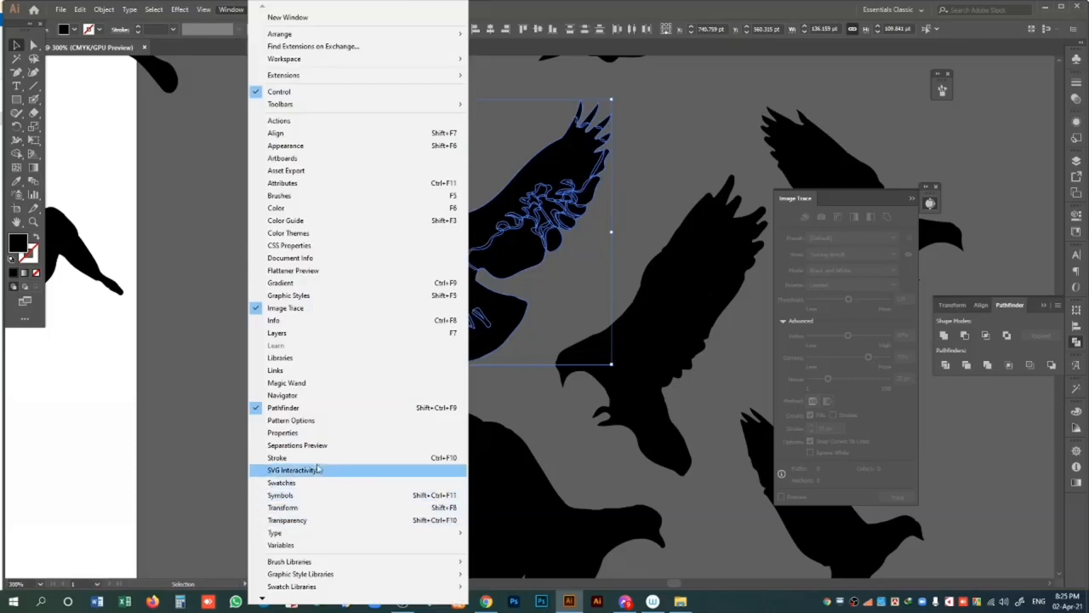
click(317, 410)
click(226, 10)
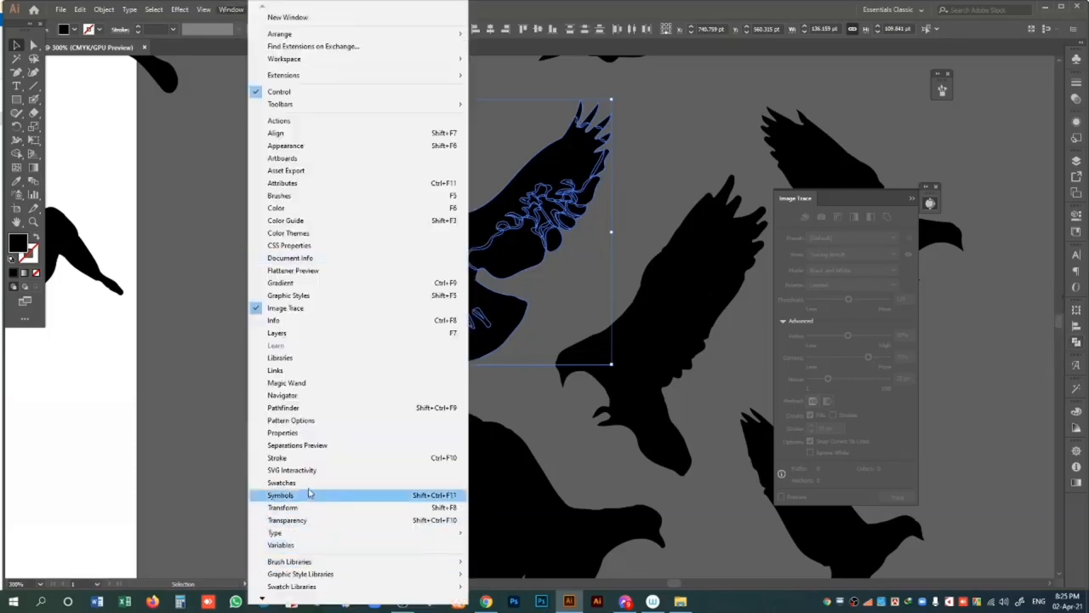
click(320, 410)
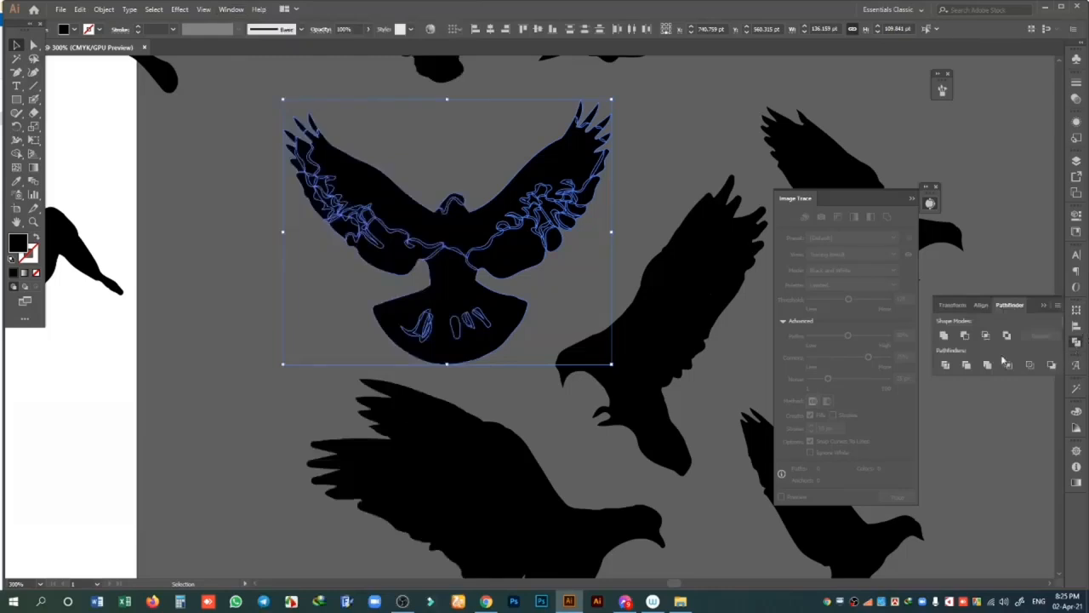
click(945, 337)
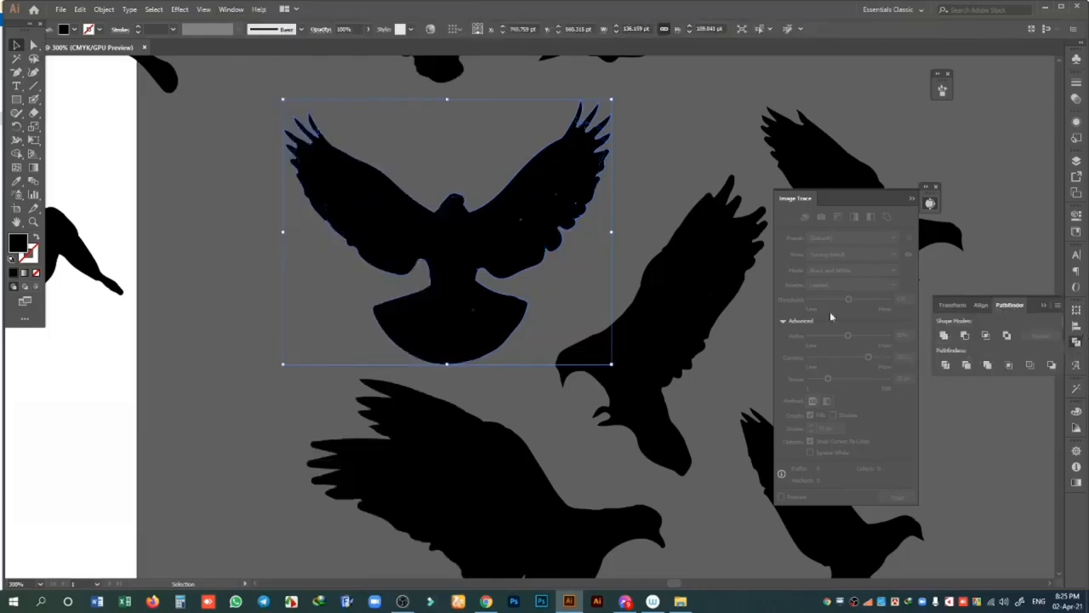
- Move the united pigeon onto the artboard's edge beside the standing pigeon and fill it purple with C 85, M 100, Y 0, K 0
drag(486, 243, 514, 239)
drag(430, 243, 562, 243)
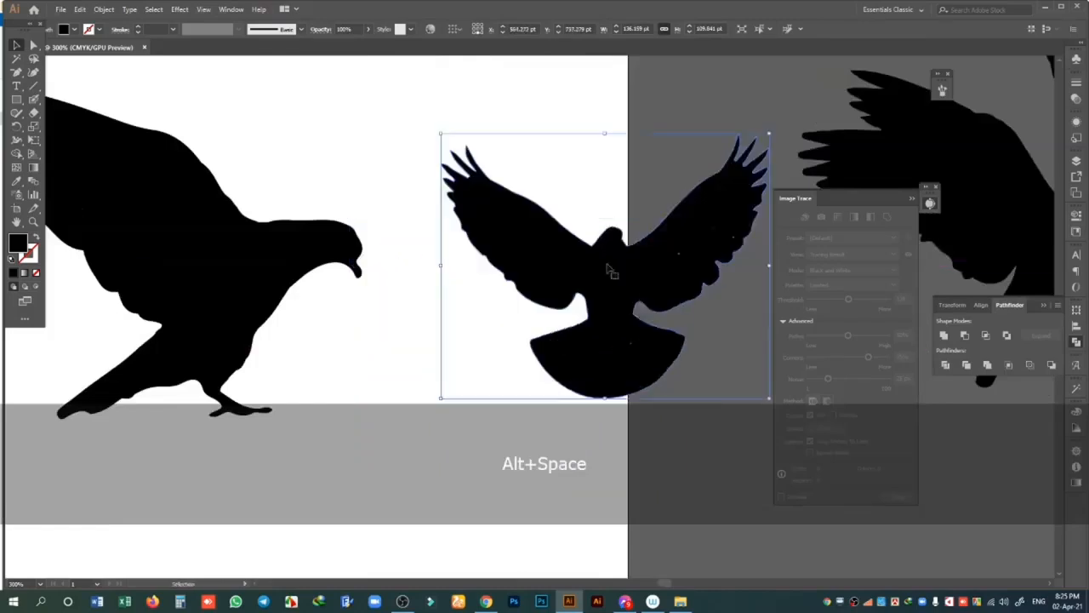
click(1077, 411)
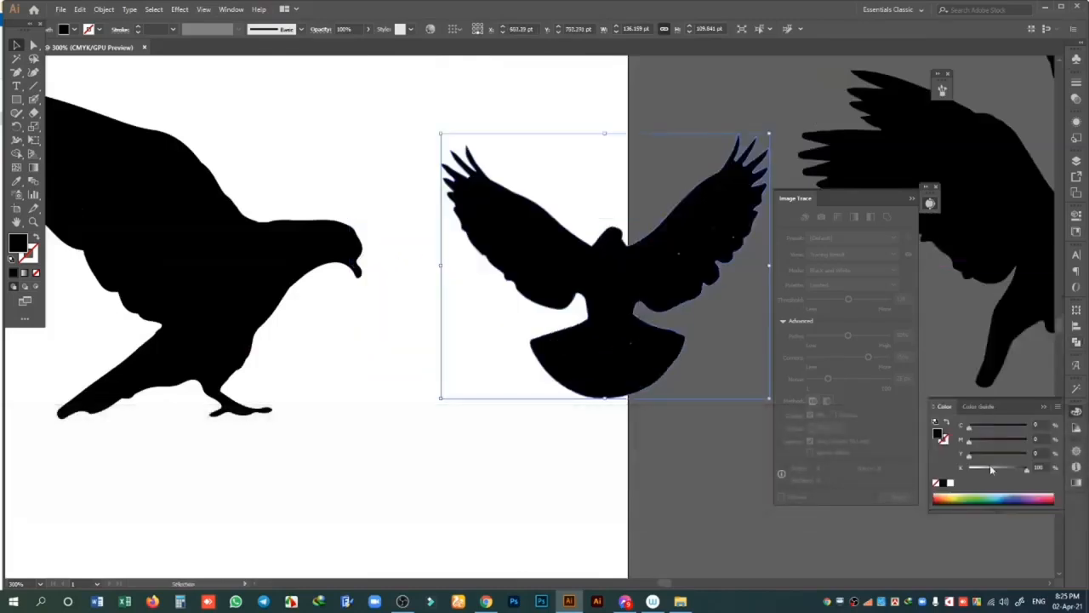
drag(991, 469, 1019, 424)
click(621, 420)
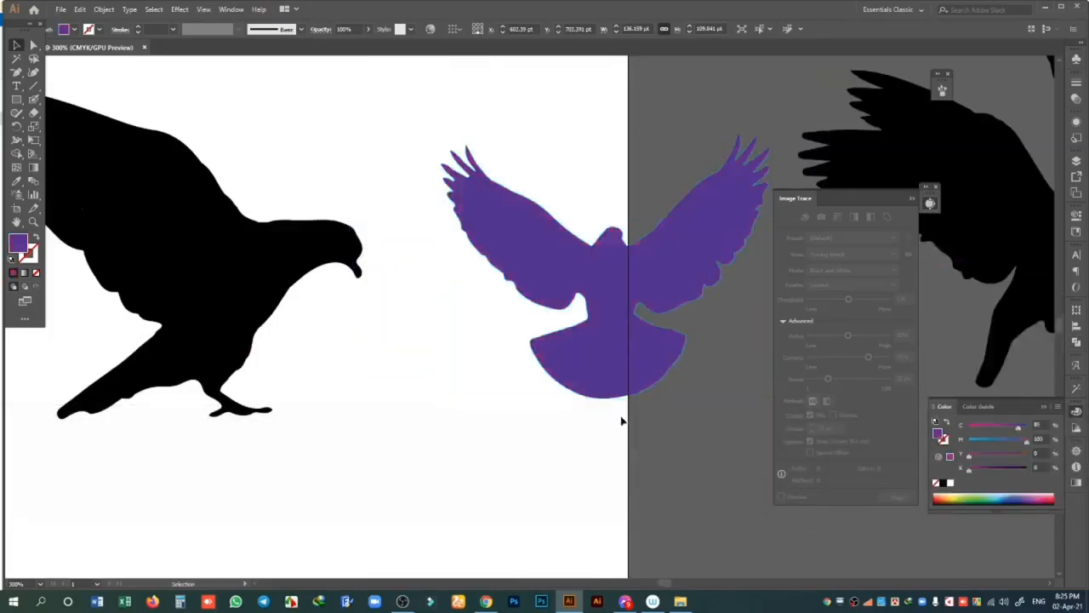
drag(608, 374, 564, 266)
- Delete all bird silhouettes on and around the artboard
key(ctrl+minus)
key(ctrl+minus)
key(ctrl+minus)
key(ctrl+minus)
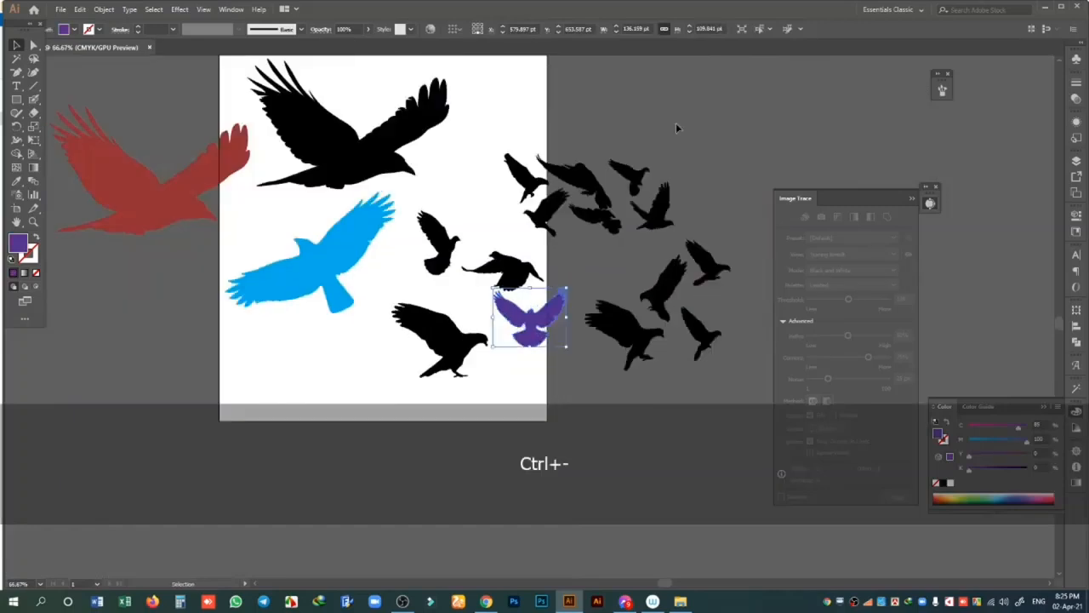
click(675, 128)
scroll(696, 145, up, 2)
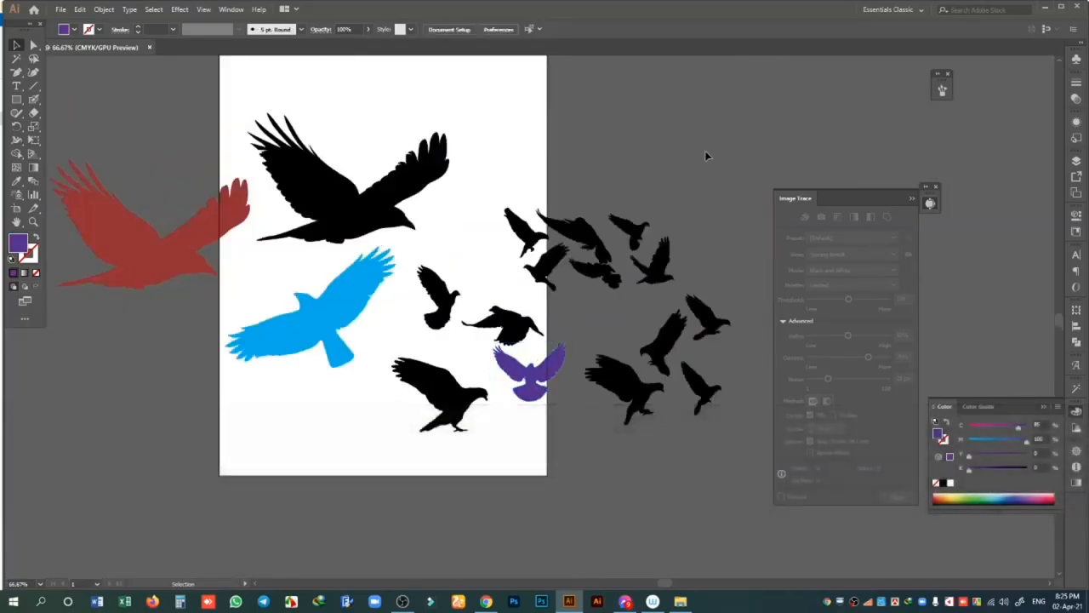
scroll(706, 153, down, 2)
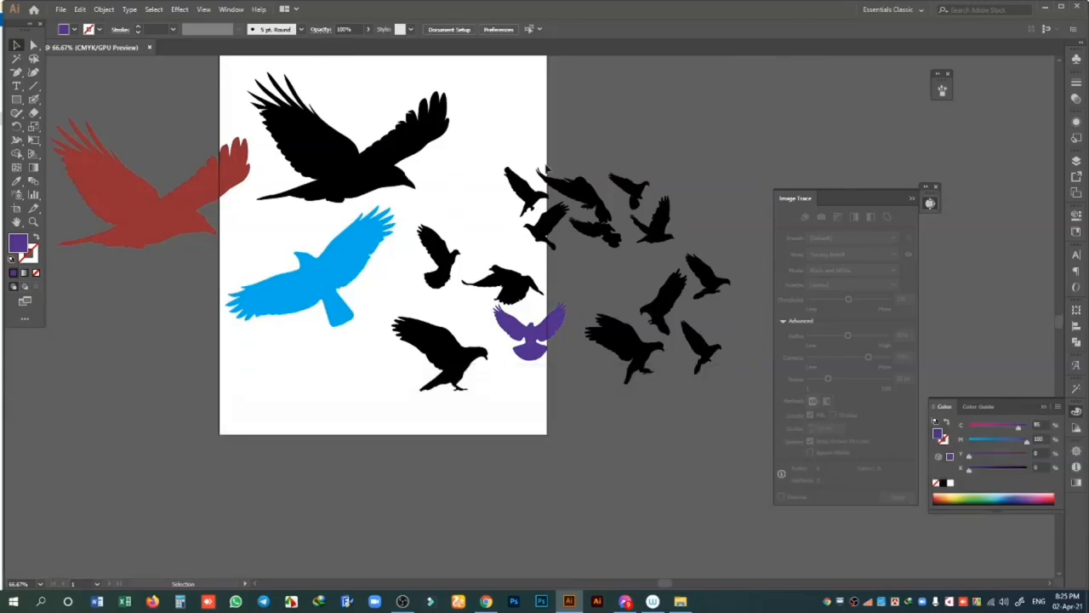
key(ctrl+a)
key(Delete)
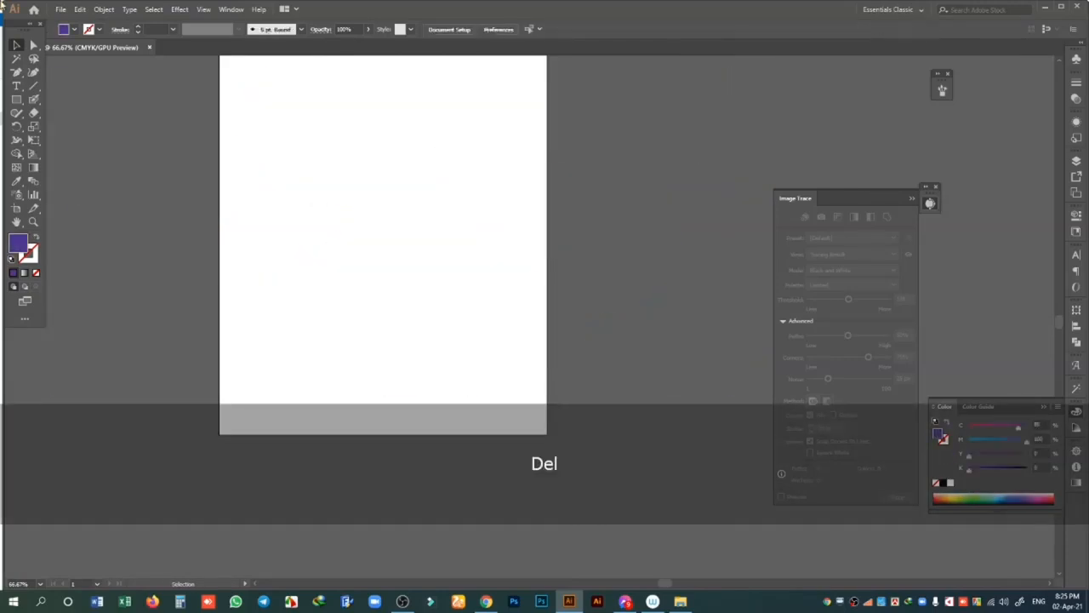
- Place the Liquid Design reference image from the Desktop over the artboard at about 976 by 810 pt
click(56, 10)
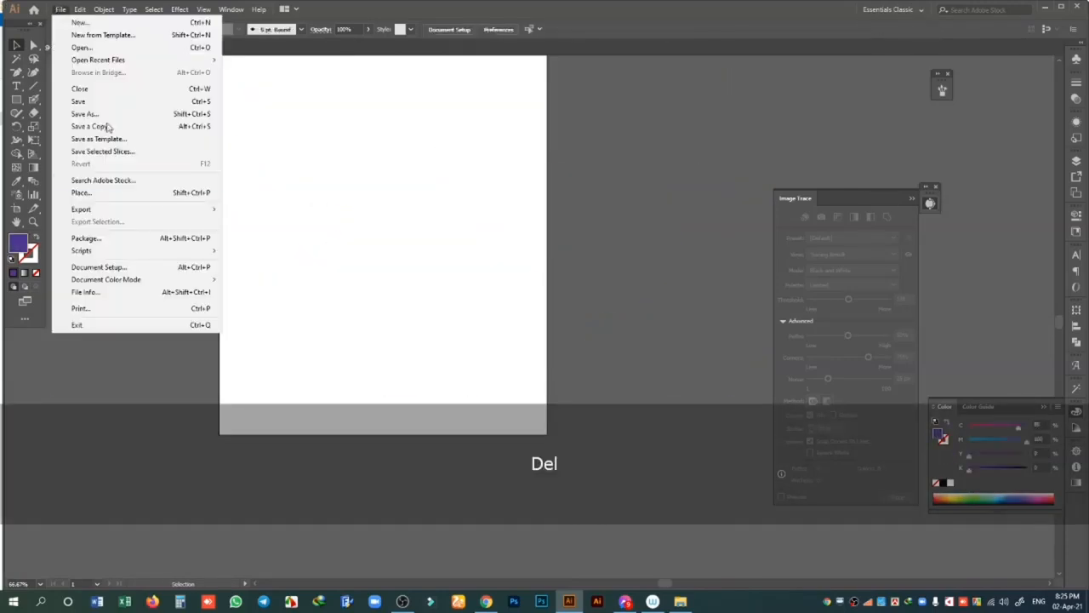
click(128, 197)
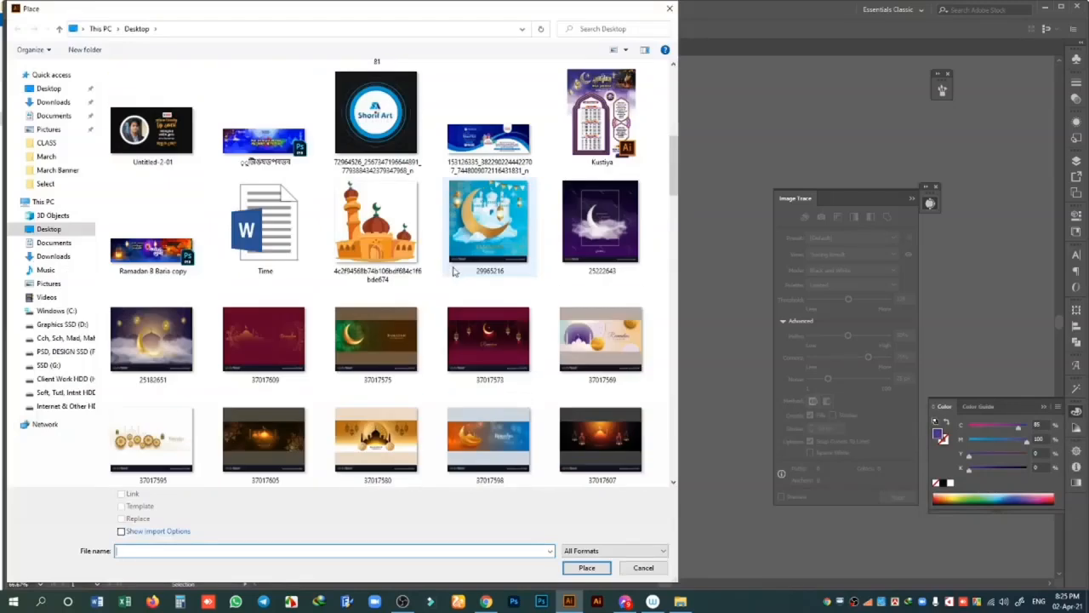
click(489, 345)
click(586, 568)
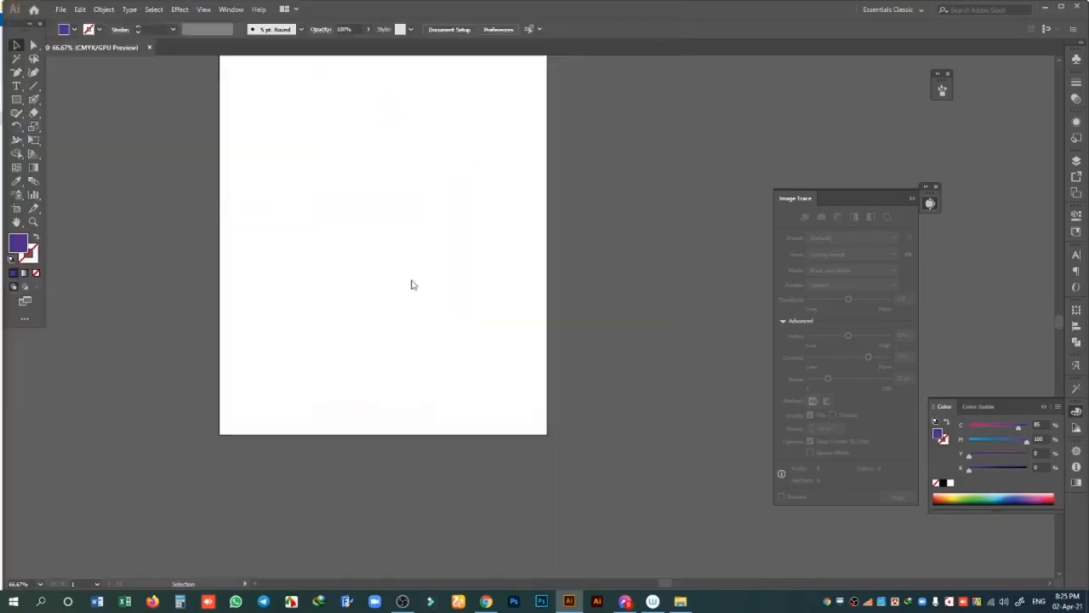
drag(219, 50, 271, 47)
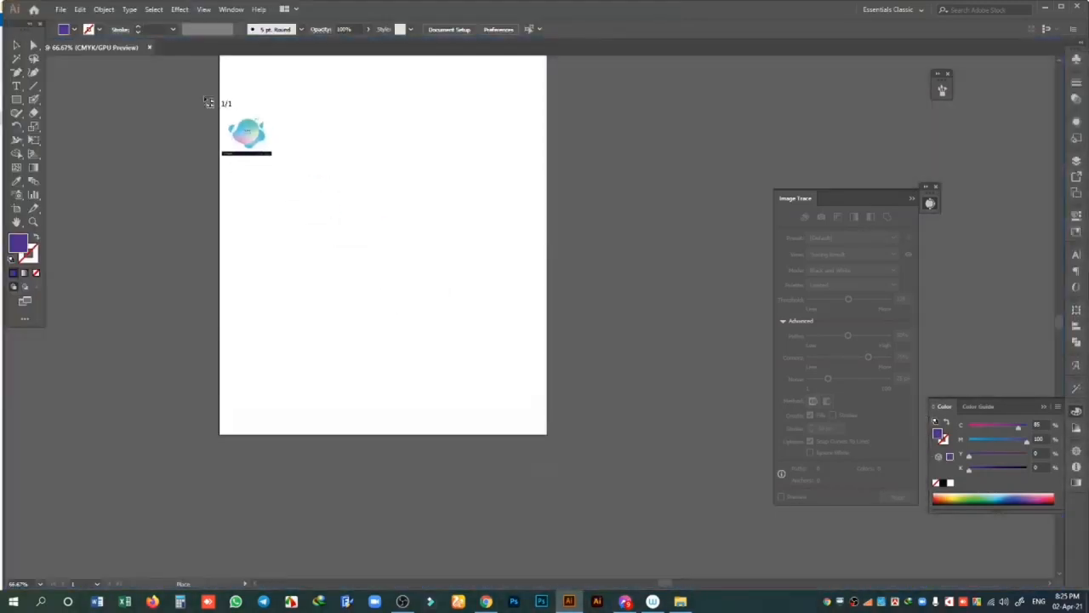
drag(162, 76, 689, 511)
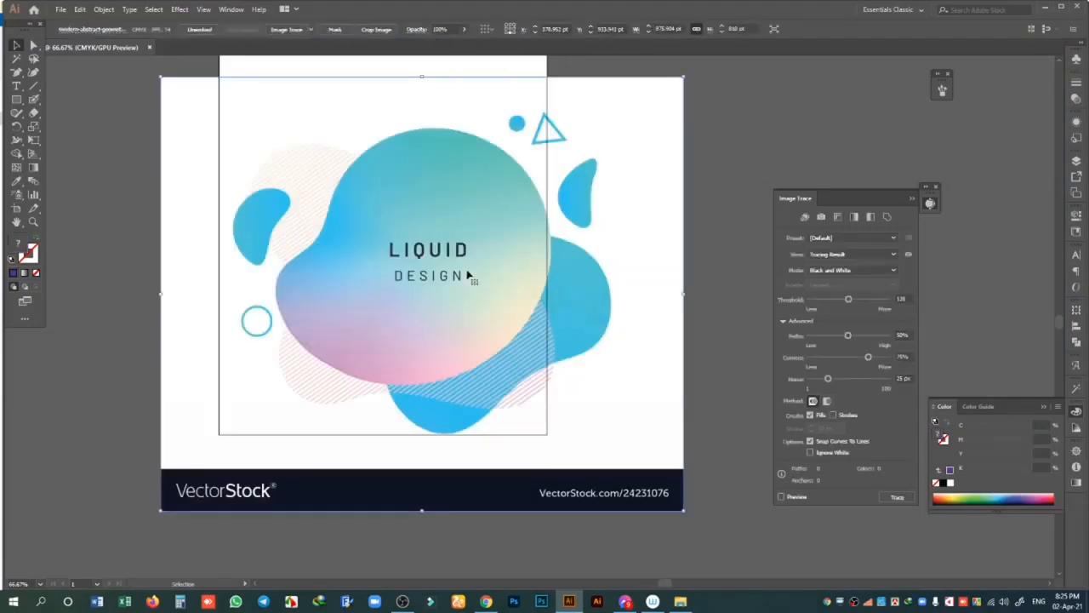
- Move the Liquid Design image to the left so that it overlaps only the artboard's left part
drag(539, 292, 510, 281)
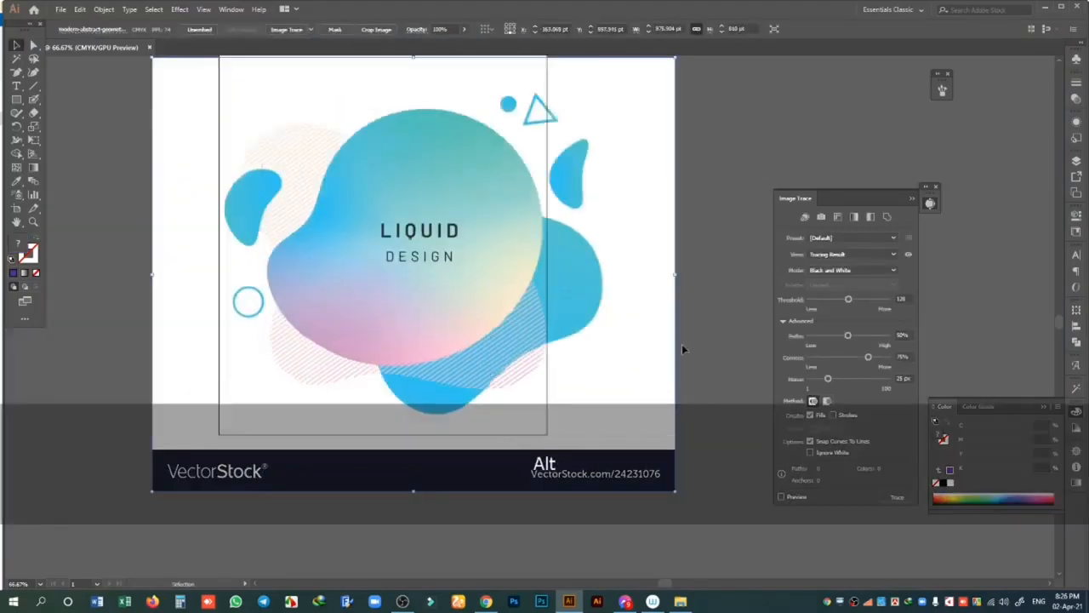
key(alt+space)
drag(684, 347, 204, 326)
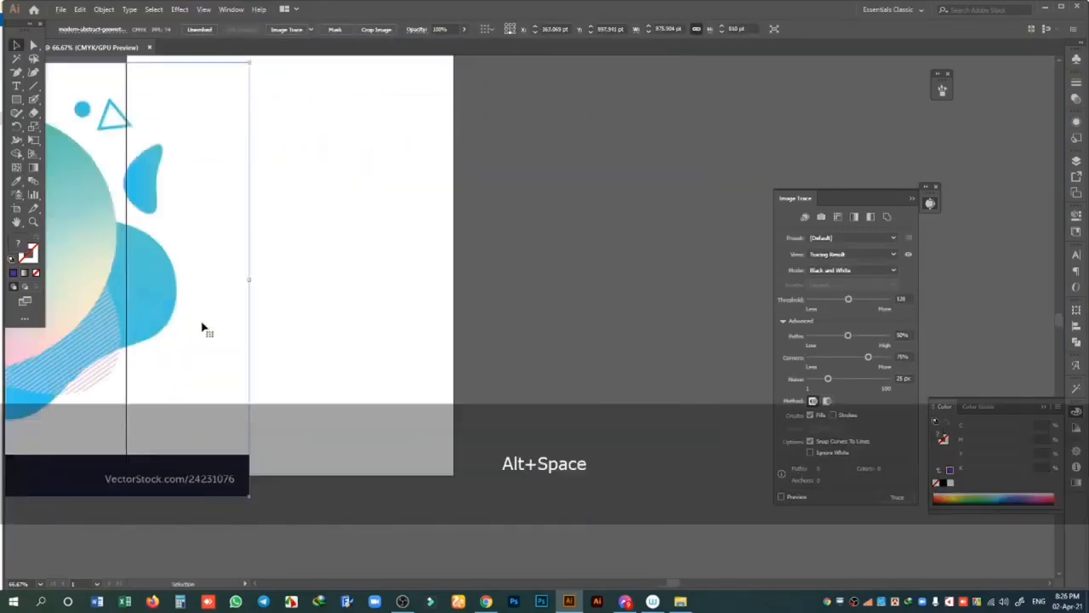
- Draw a closed five-point purple blob with the Curvature tool, about 762 by 767 pt, with a concave upper-left side
click(34, 73)
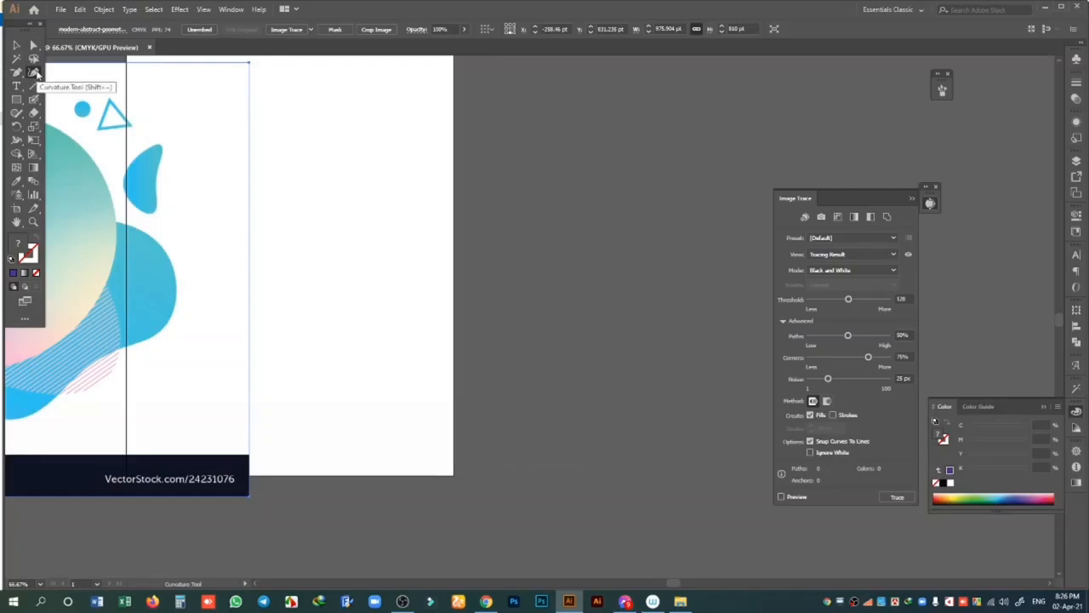
click(420, 261)
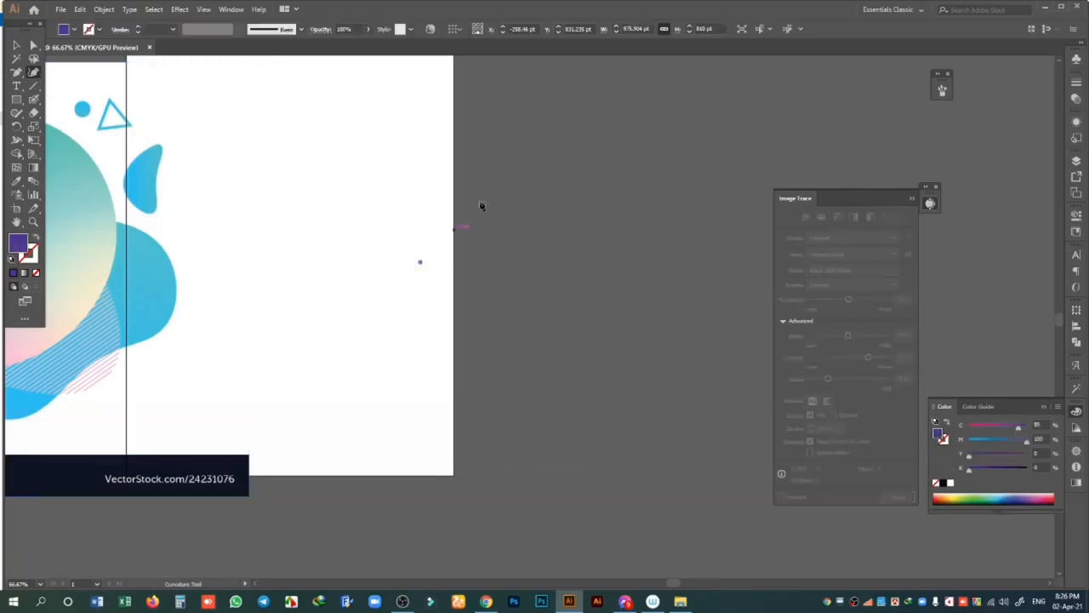
click(504, 120)
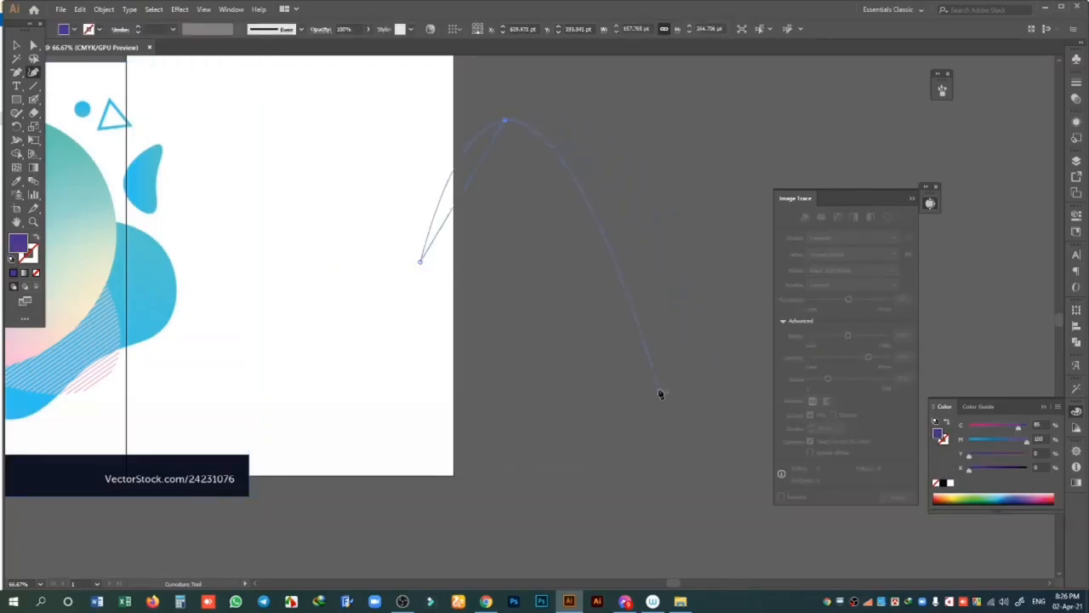
click(641, 400)
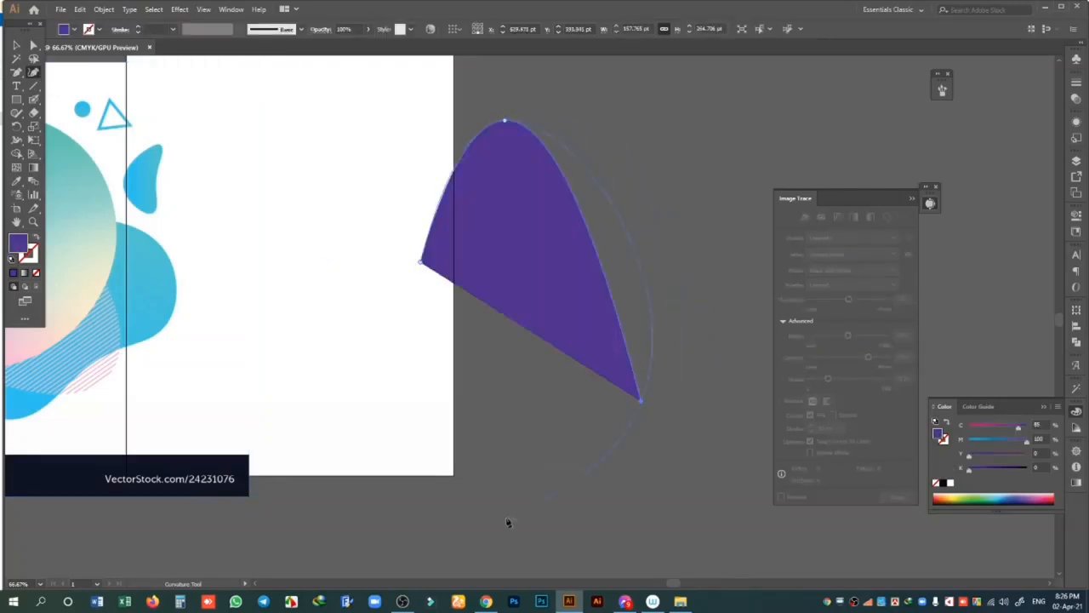
click(297, 492)
click(258, 325)
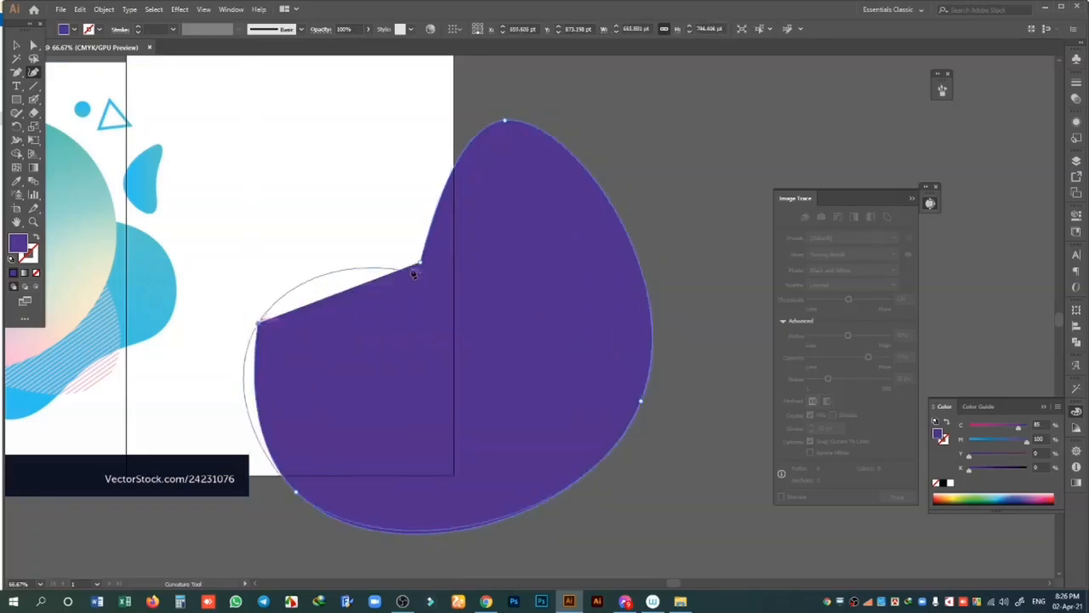
click(420, 262)
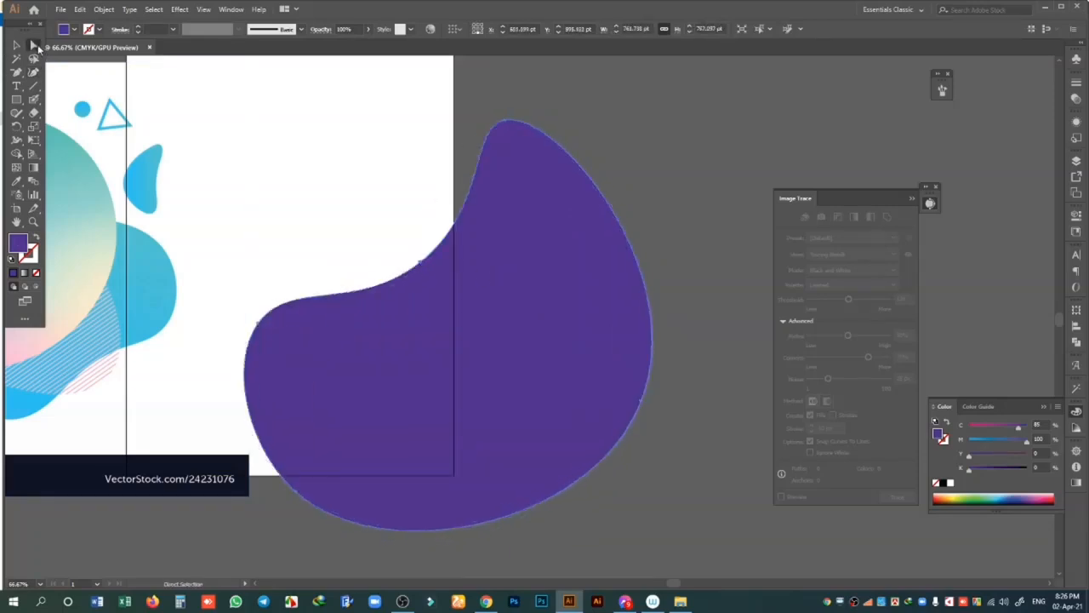
- Move the whole purple blob slightly up and to the left so its lower edge lies within the artboard's height
click(746, 155)
drag(522, 313, 613, 263)
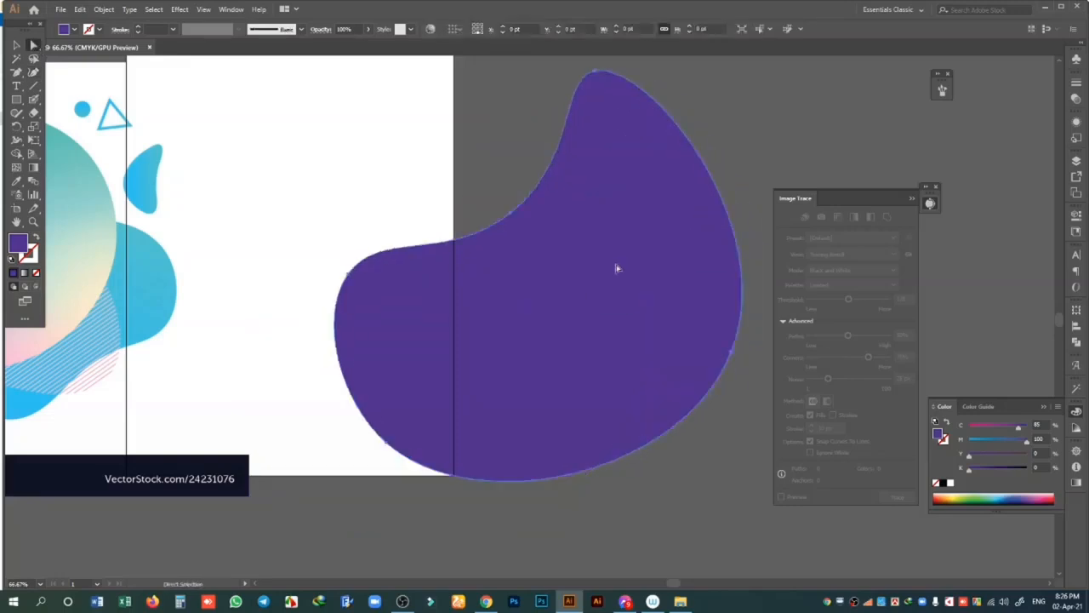
scroll(627, 229, up, 3)
drag(620, 311, 506, 294)
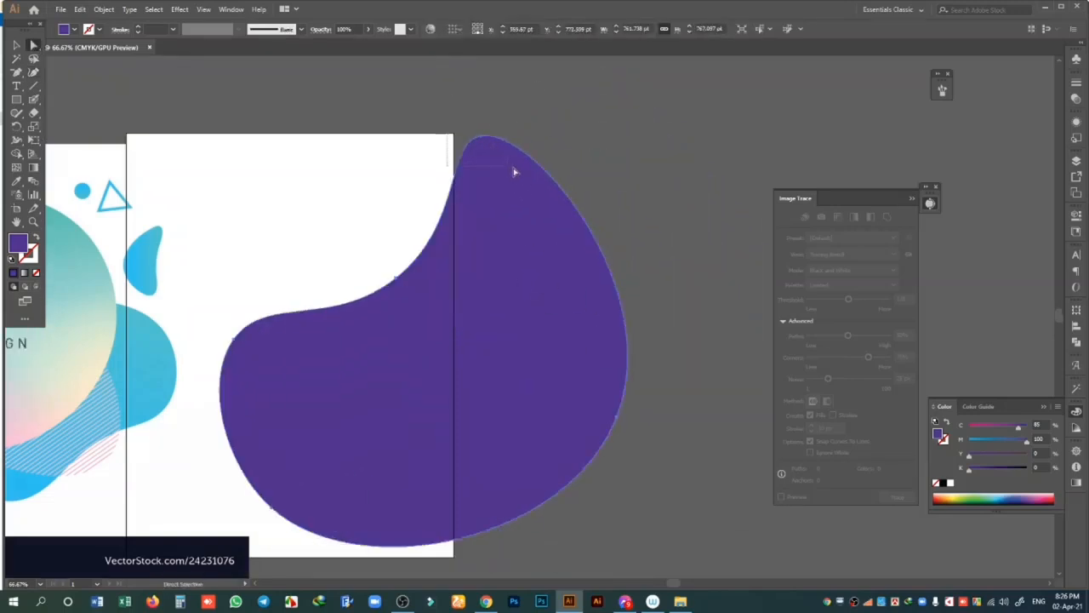
- Widen the blob's upper lobe by shifting its top, inner and right anchor points outward and extending the top and right direction handles
drag(513, 170, 514, 171)
drag(445, 104, 535, 192)
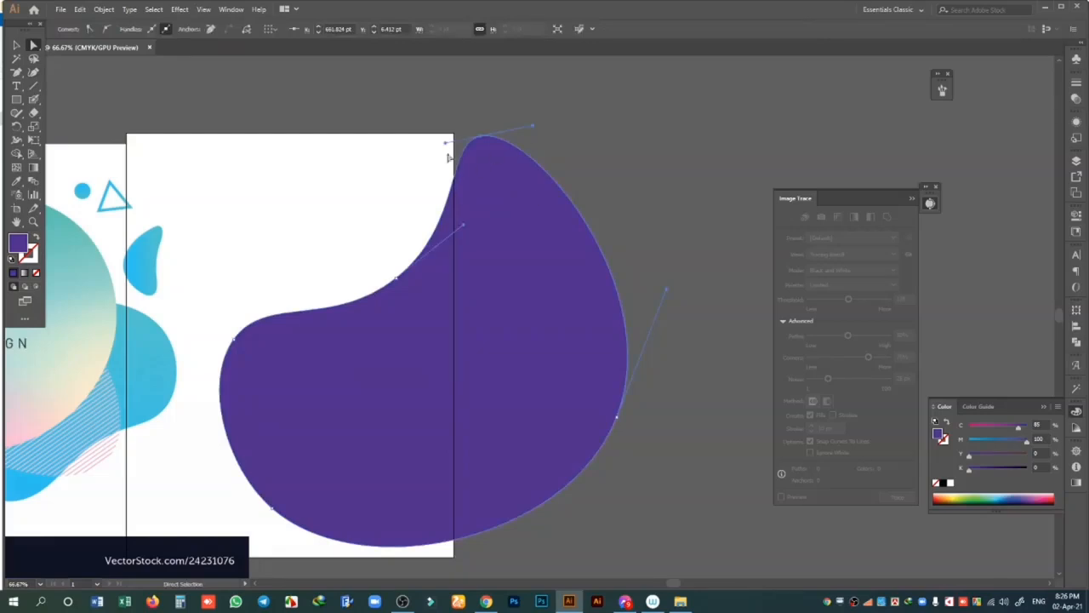
drag(539, 129, 603, 89)
drag(397, 277, 431, 287)
drag(447, 151, 417, 170)
drag(621, 419, 652, 420)
drag(482, 140, 483, 128)
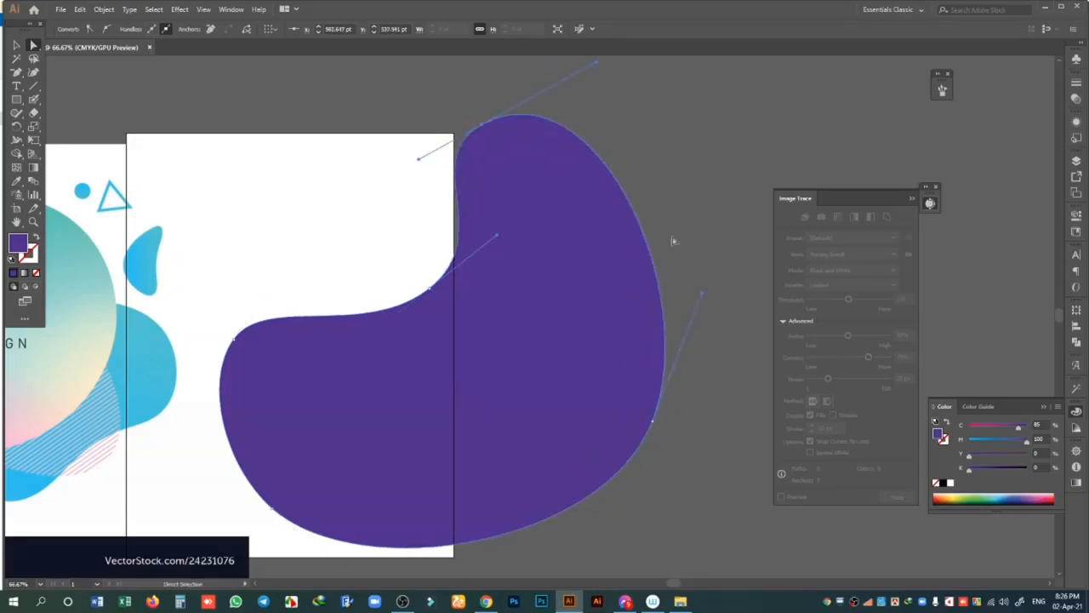
drag(703, 294, 725, 230)
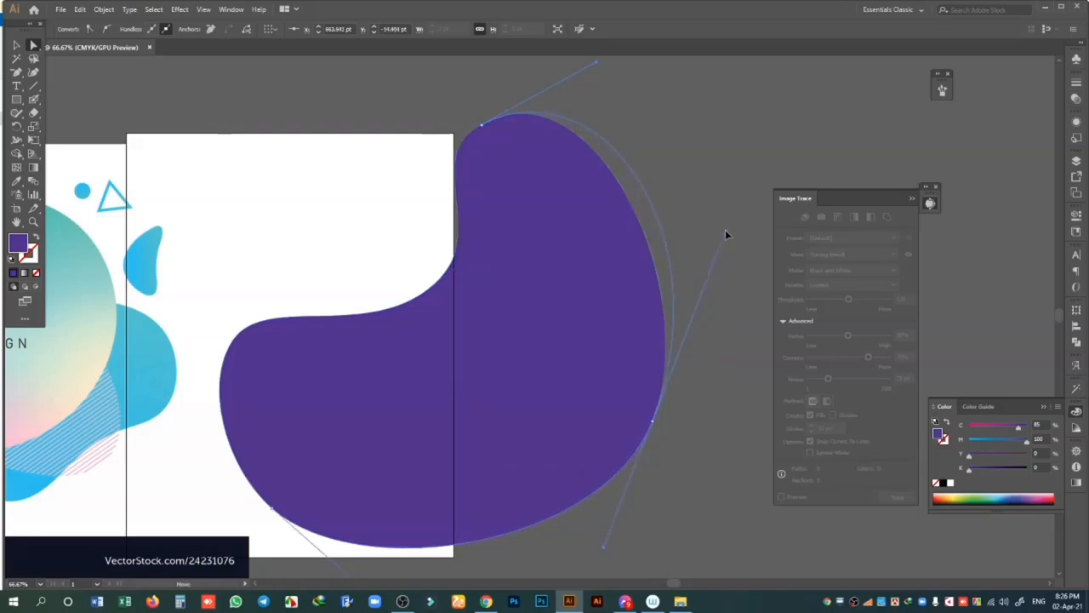
- Make the blob's concave upper-left side shallower by moving its inner anchor point outward and adjusting the neighbouring left curve
scroll(725, 264, down, 2)
click(725, 279)
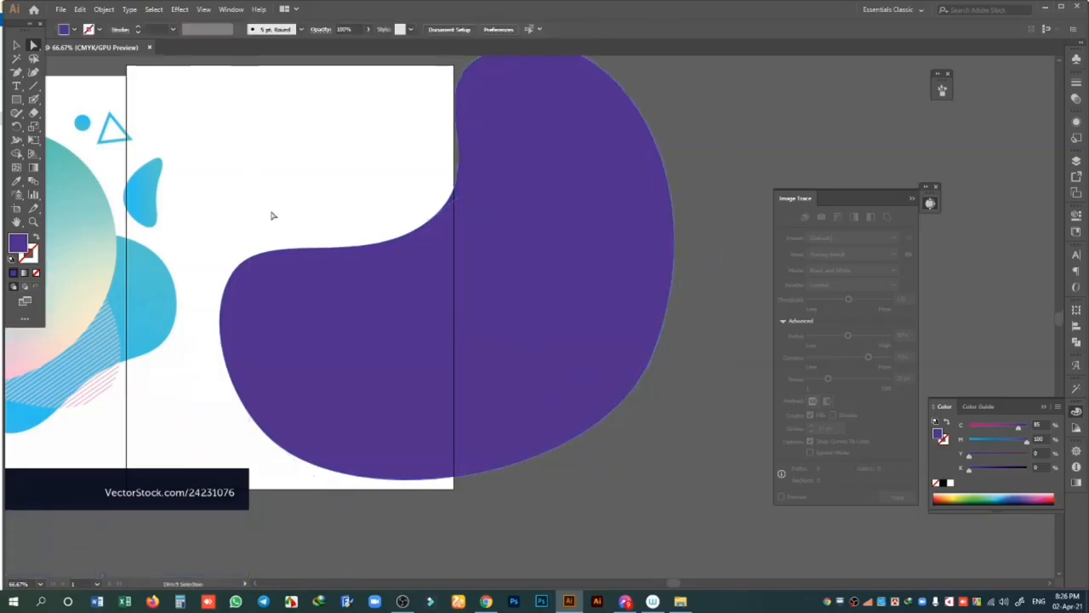
key(ctrl+minus)
click(431, 343)
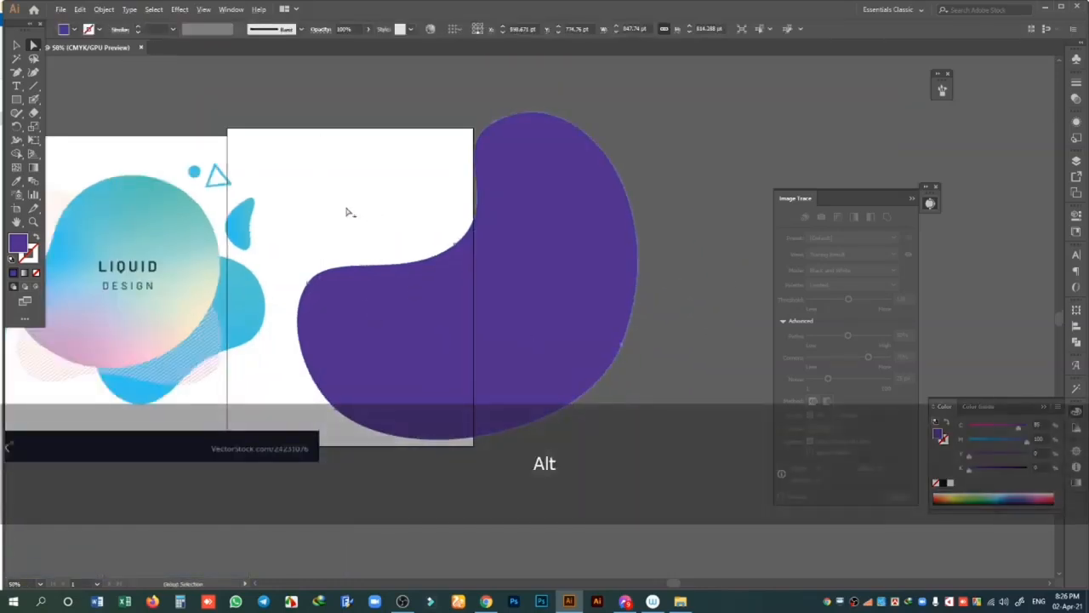
drag(330, 208, 455, 171)
click(539, 175)
drag(586, 218, 553, 179)
mouse_move(454, 257)
mouse_down()
mouse_move(454, 243)
mouse_move(465, 250)
mouse_up()
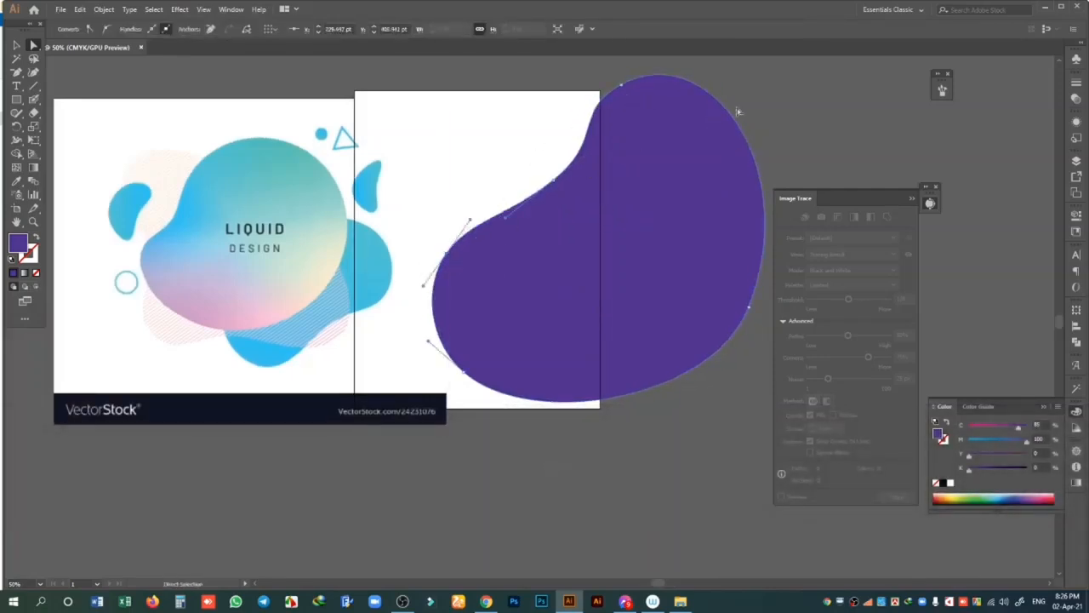
- Widen the purple blob by moving its lower-right anchor point outward and extending the top anchor's direction handle up and to the right
drag(749, 307, 791, 303)
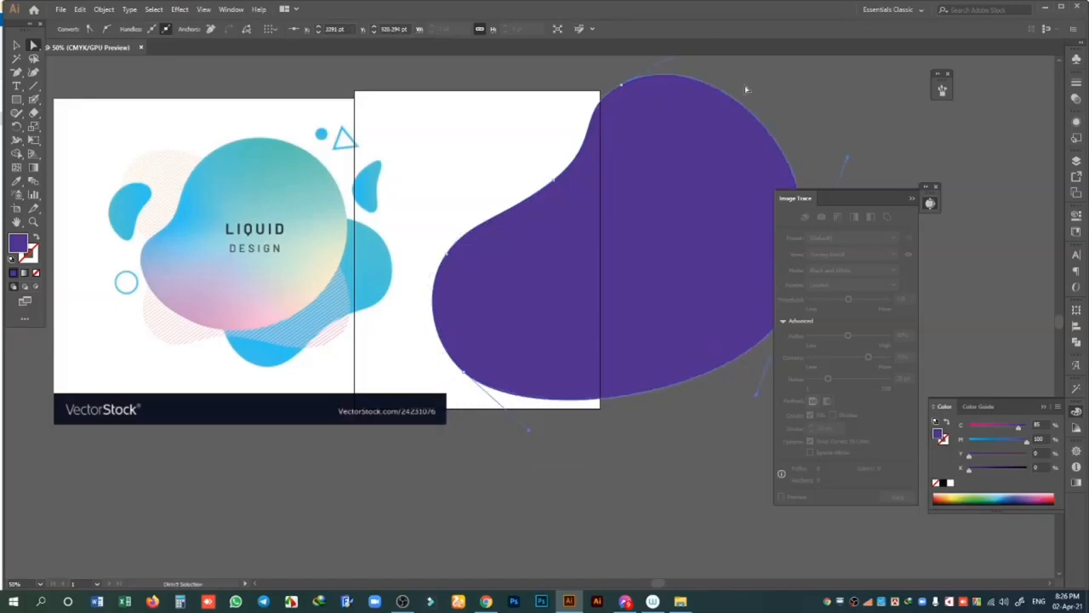
scroll(719, 96, up, 1)
click(708, 95)
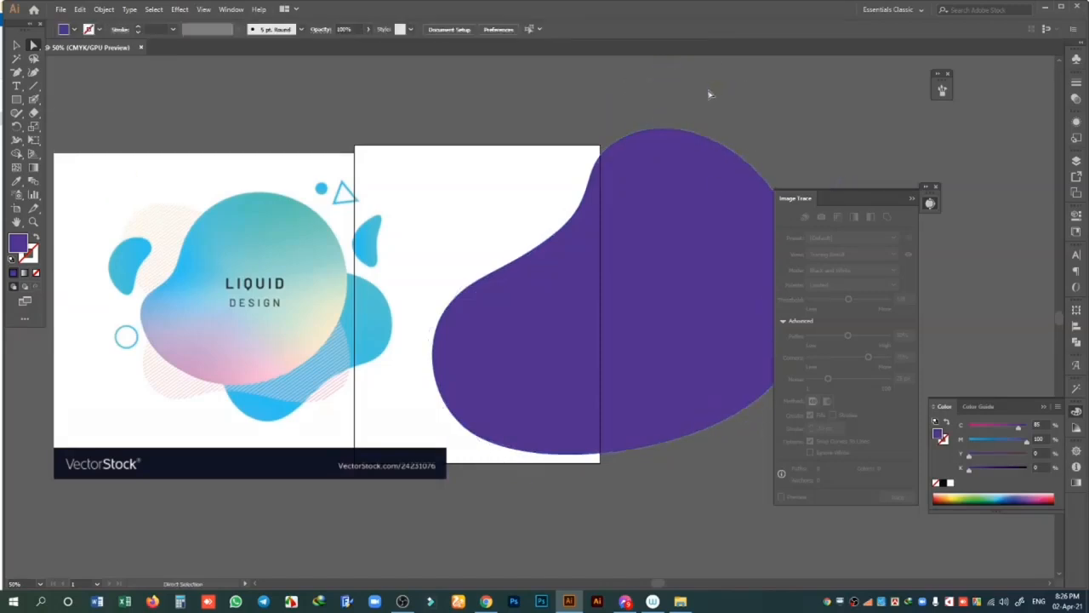
click(652, 157)
drag(707, 97, 733, 73)
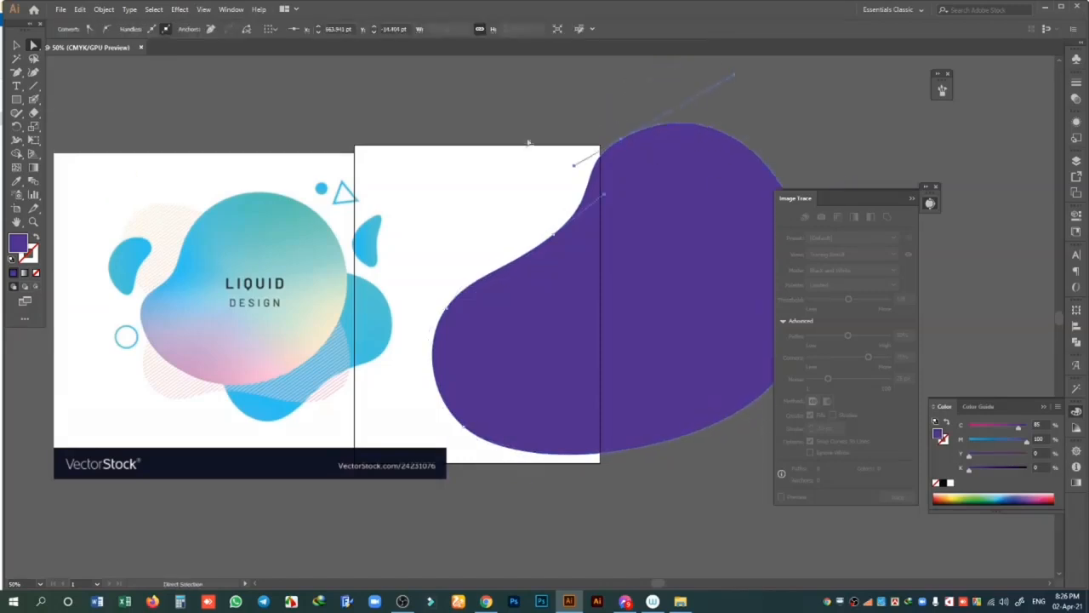
- Give the blob a linear gradient fill and set its black end stop to a CMYK teal with C 58, M 0, Y 38, K 0
click(25, 272)
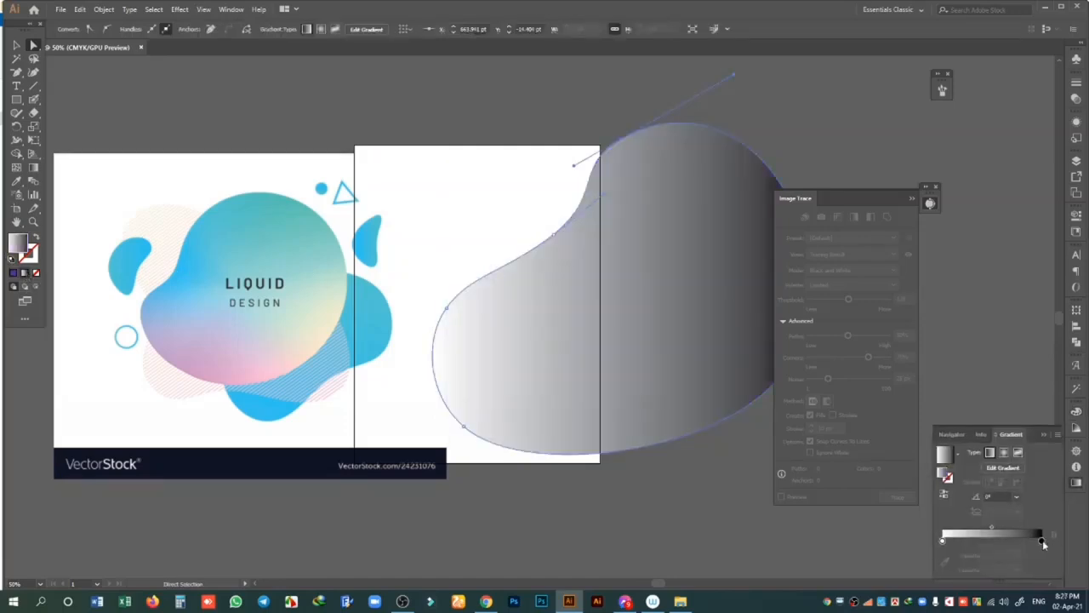
click(1042, 541)
double_click(1041, 541)
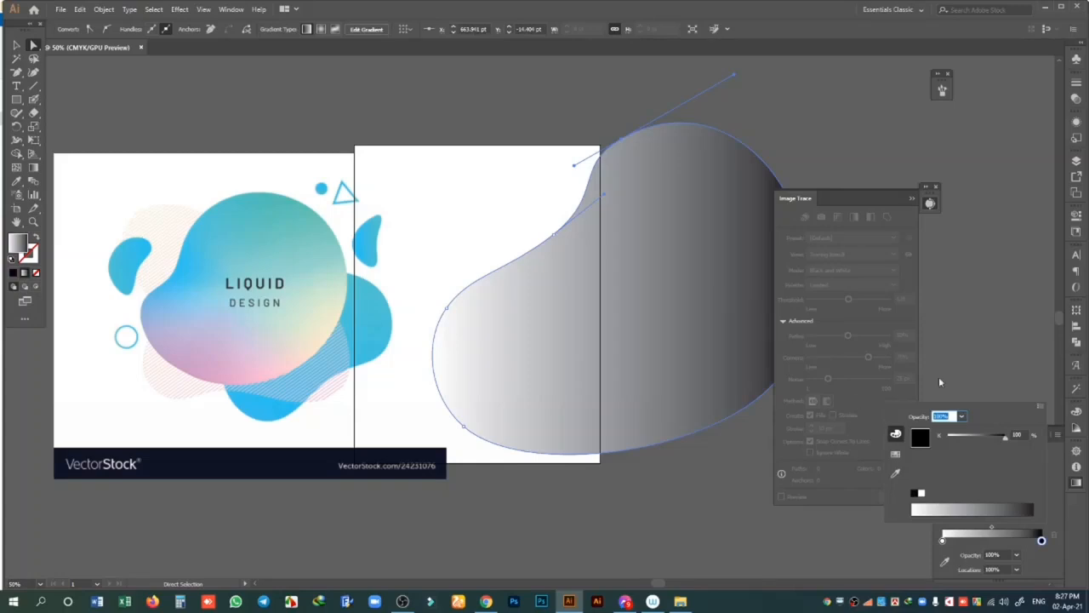
click(1041, 407)
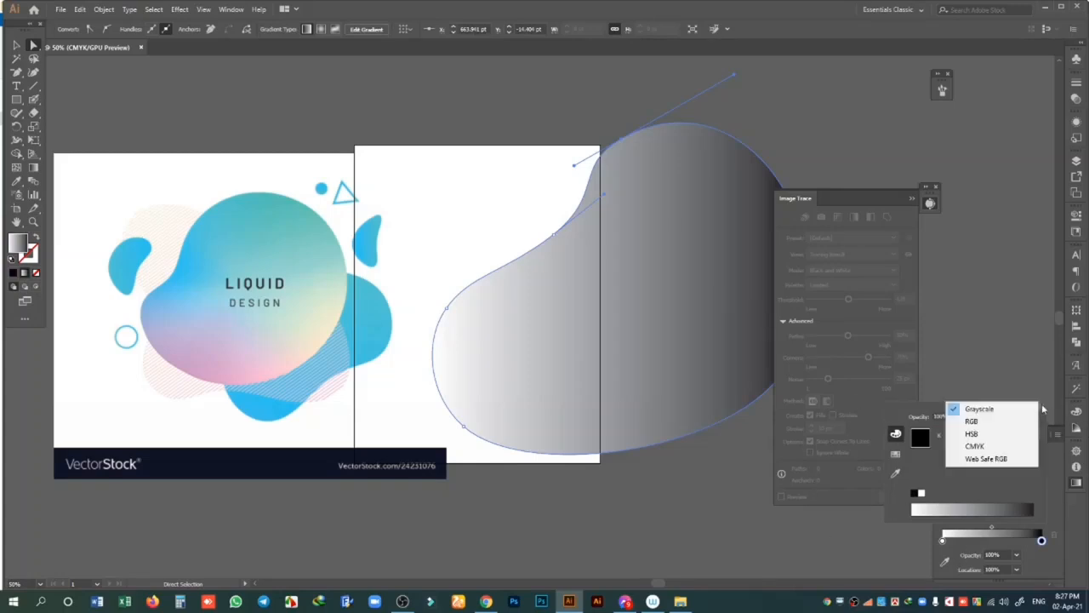
click(989, 446)
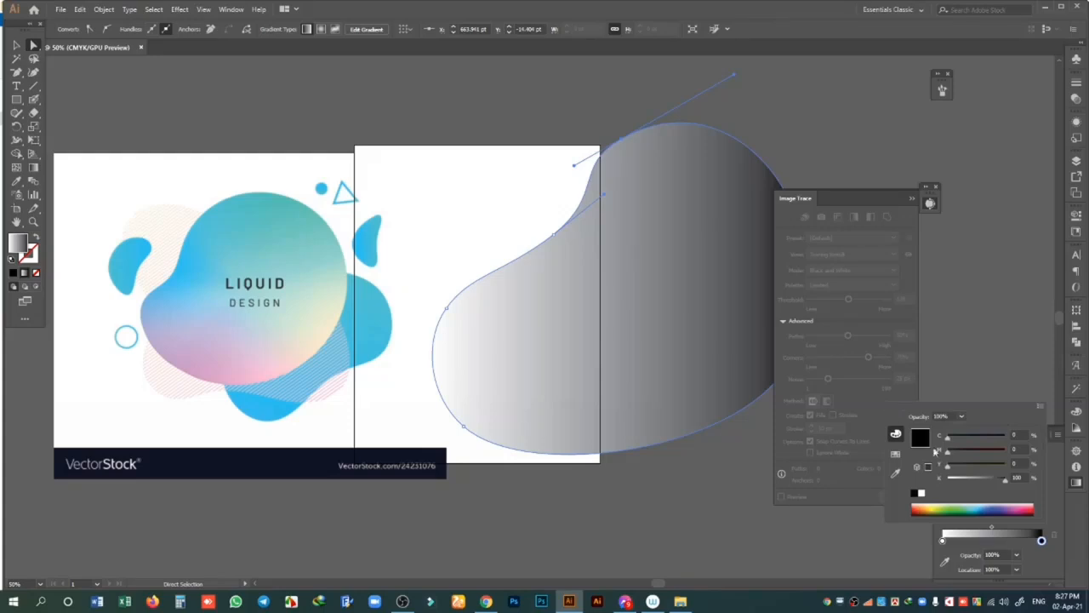
drag(966, 481, 945, 482)
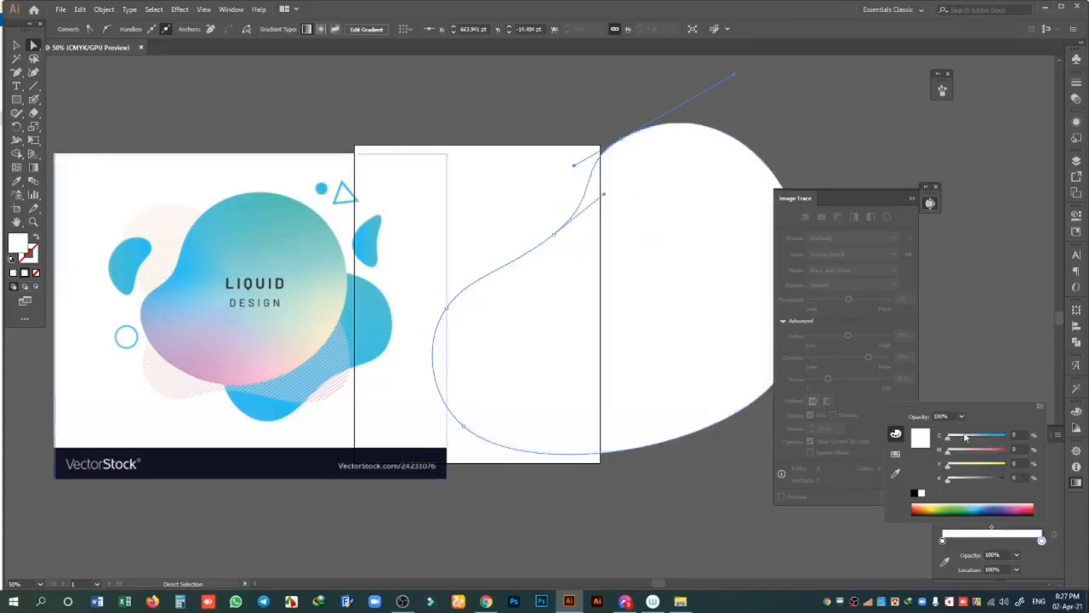
drag(960, 438, 981, 438)
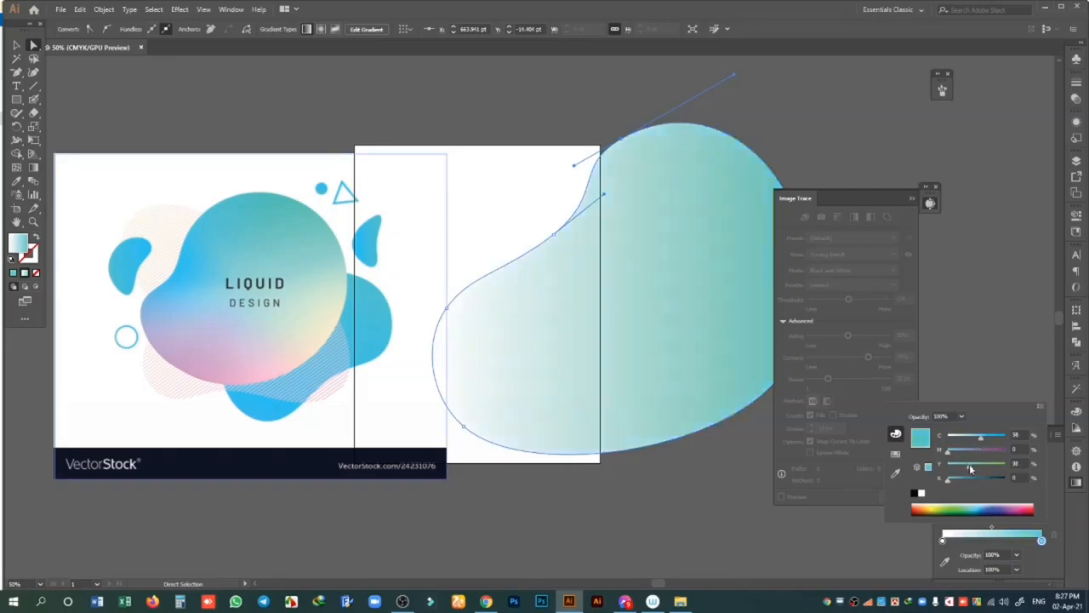
- Switch the gradient's white start stop to CMYK and make it pink with magenta at about 45%
double_click(941, 540)
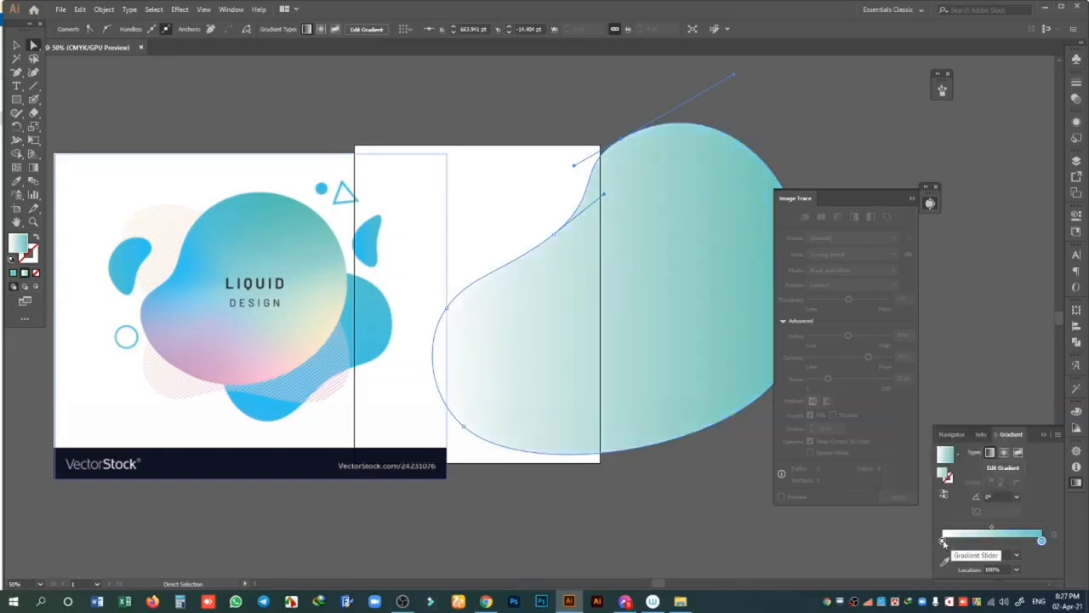
click(1041, 407)
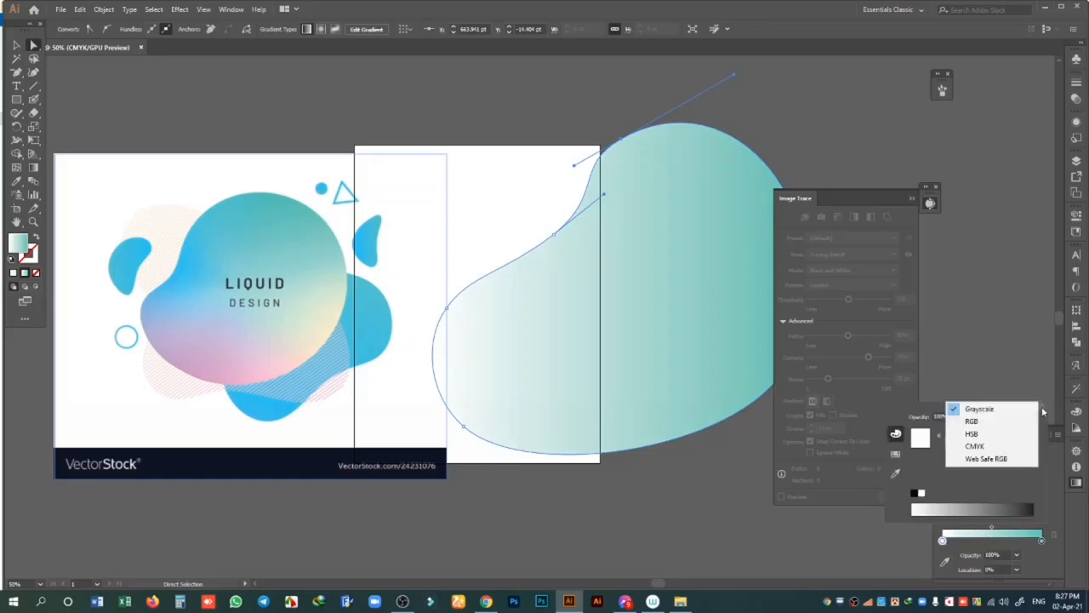
click(974, 443)
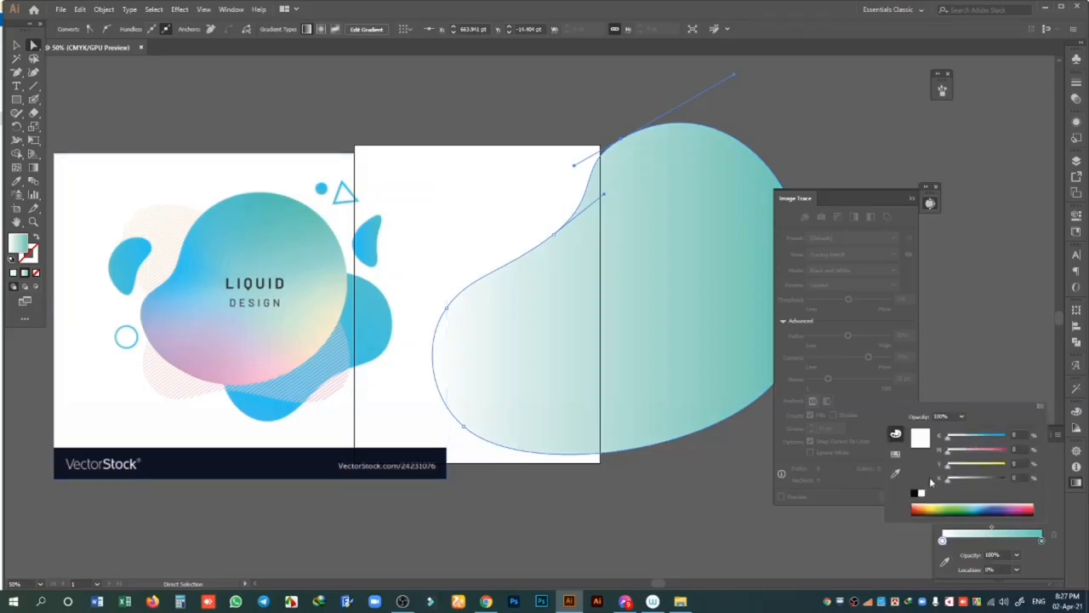
drag(966, 452, 972, 450)
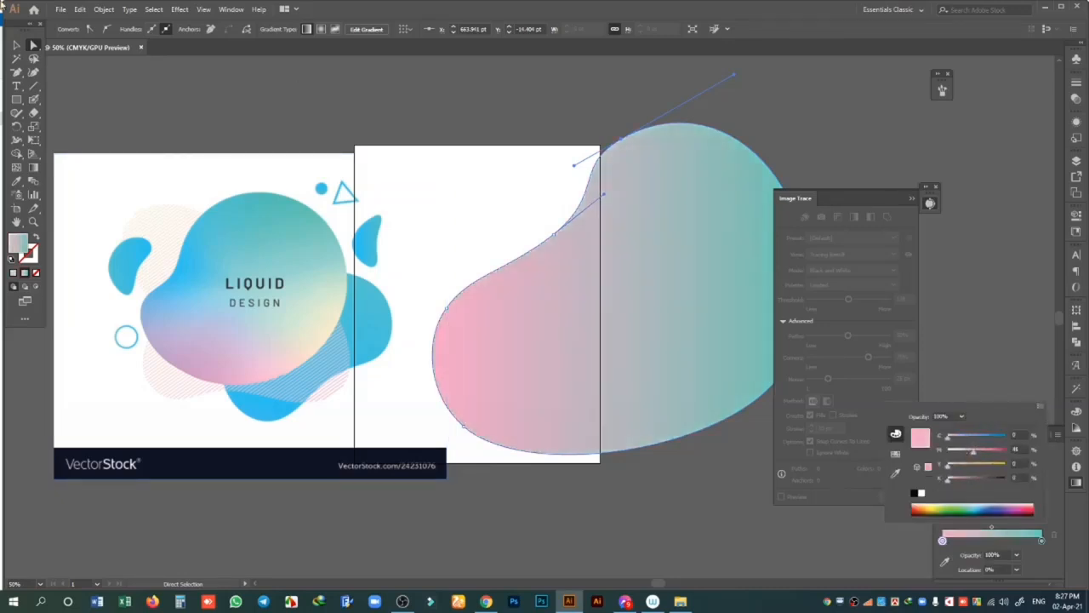
- Move the whole gradient blob slightly up and to the left, and collapse the Image Trace settings covering its edge
click(408, 117)
drag(613, 285, 634, 237)
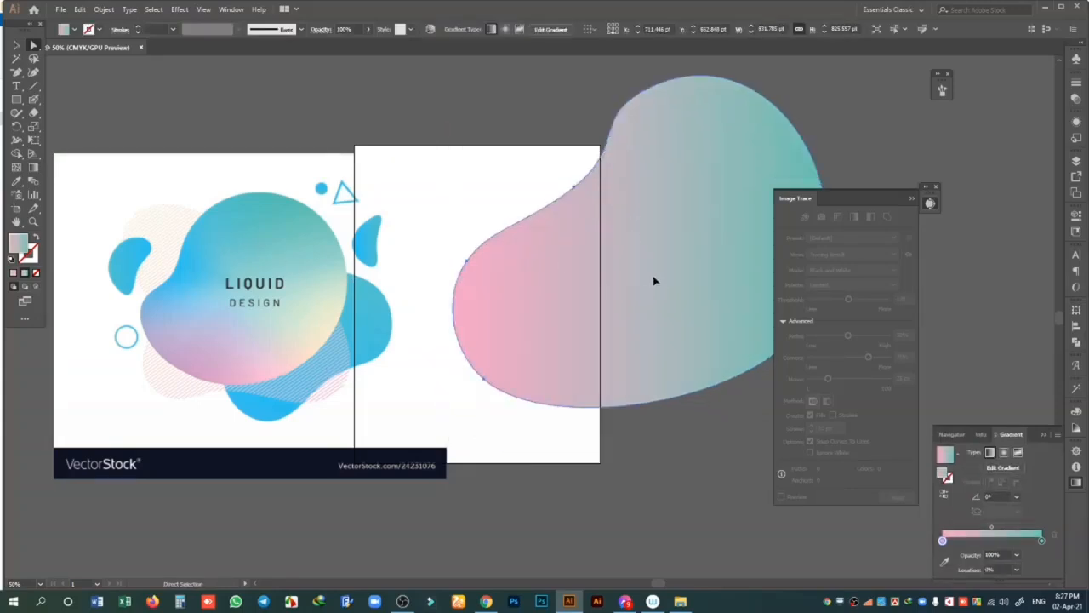
drag(654, 282, 614, 294)
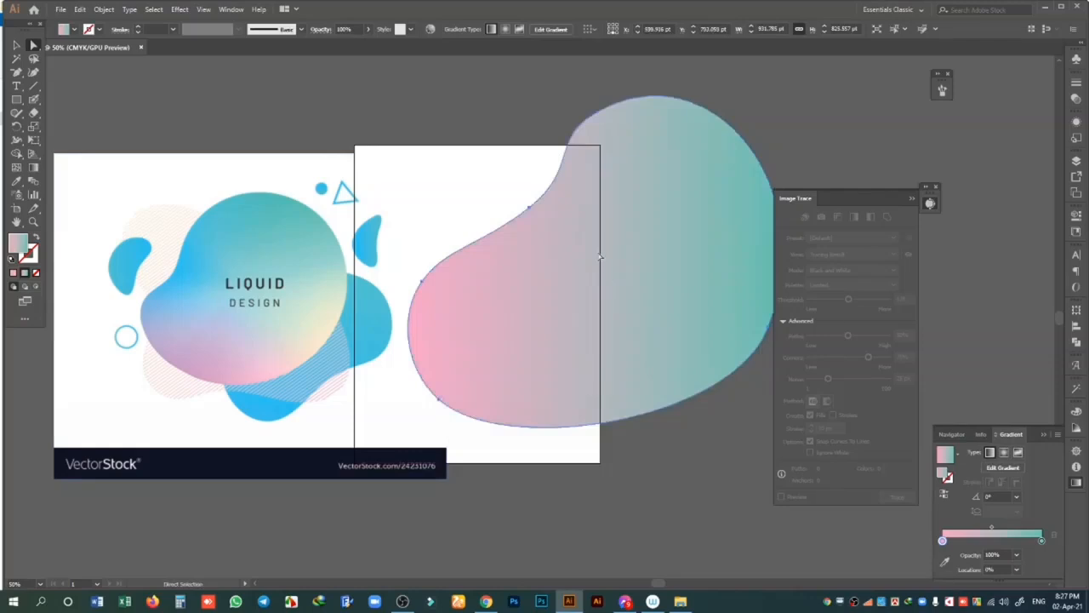
click(913, 198)
- Round out the blob's upper lobe by extending the lower-right anchor's direction handles, nudging that anchor up, and raising the top-left anchor
click(768, 327)
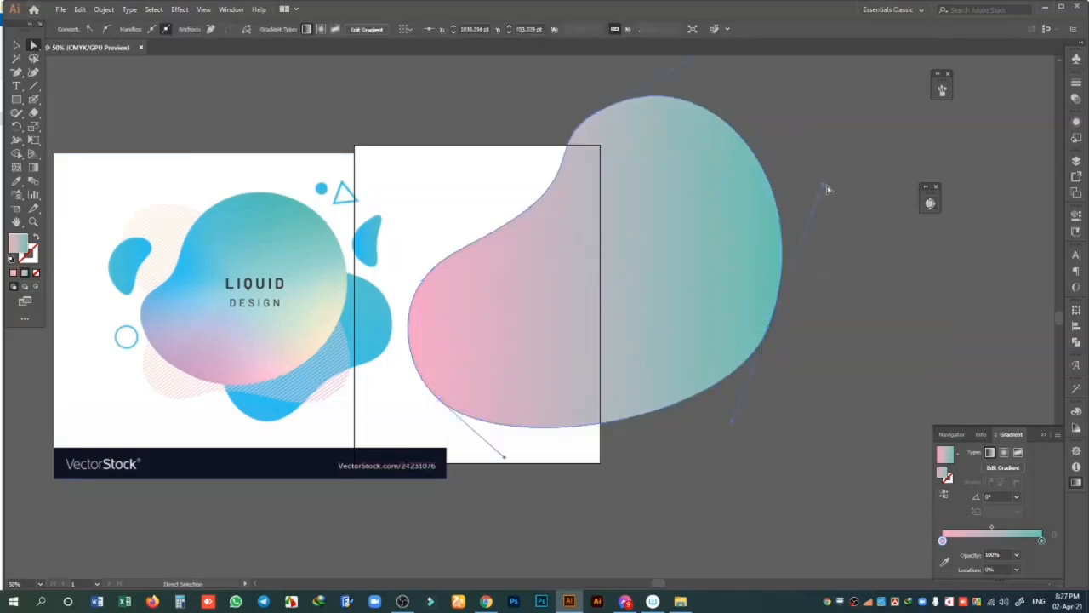
drag(824, 189, 845, 171)
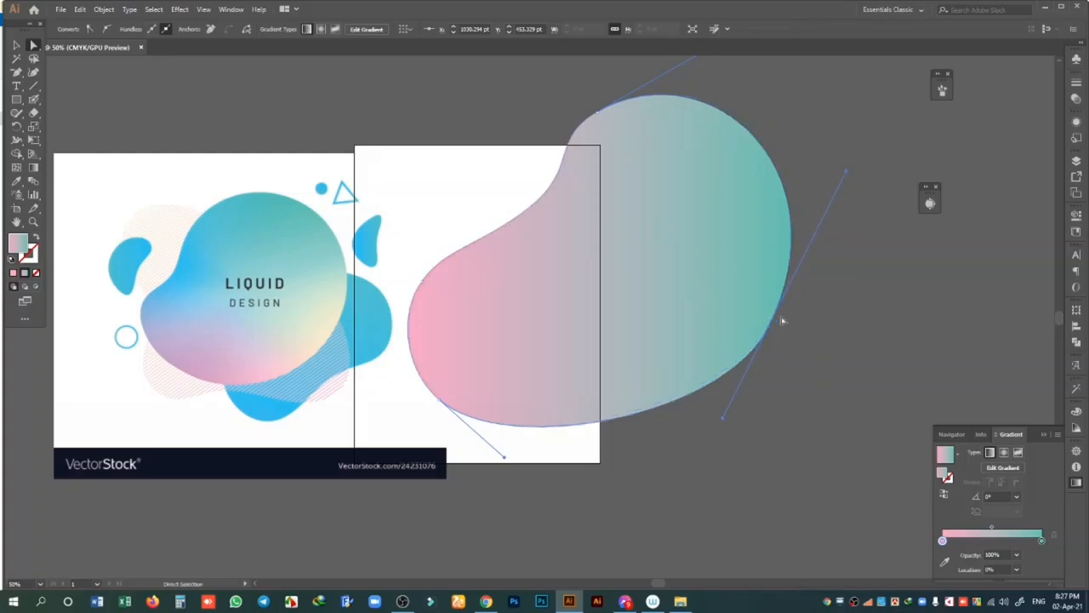
drag(770, 335, 766, 323)
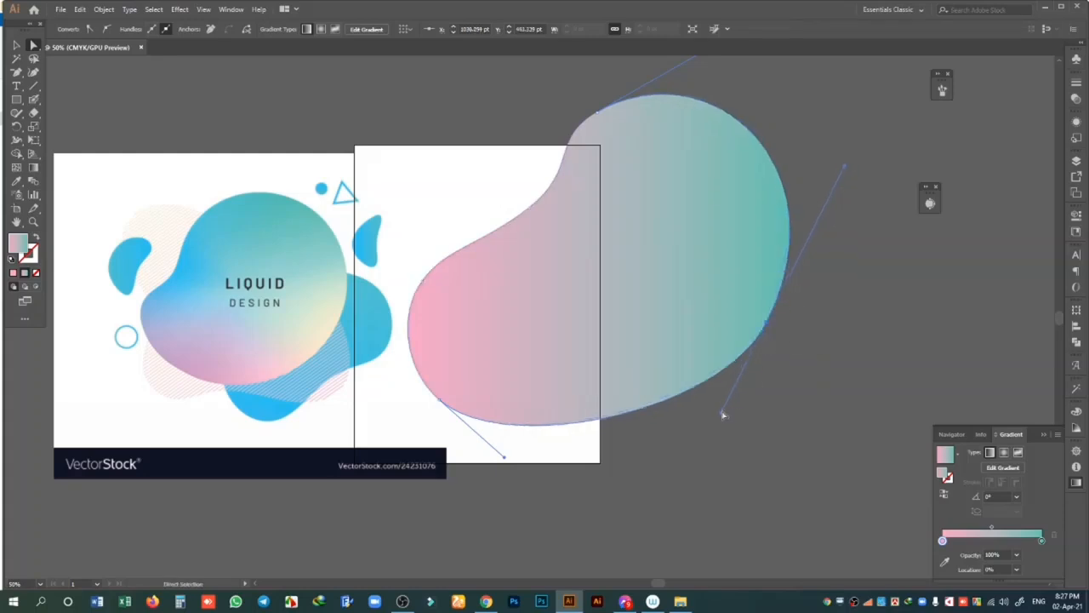
drag(723, 415, 709, 431)
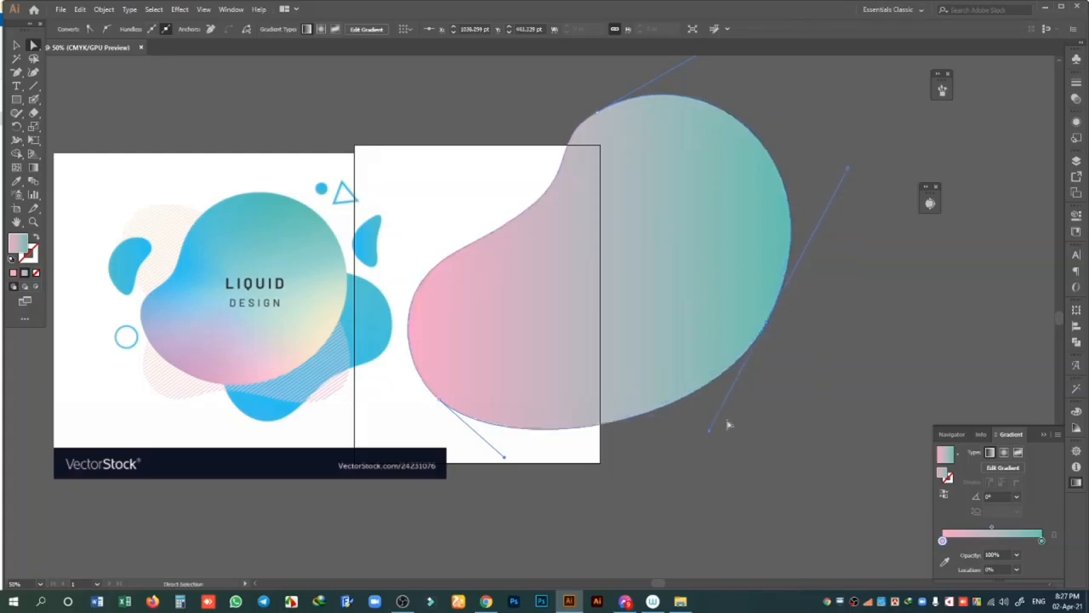
drag(598, 122, 593, 96)
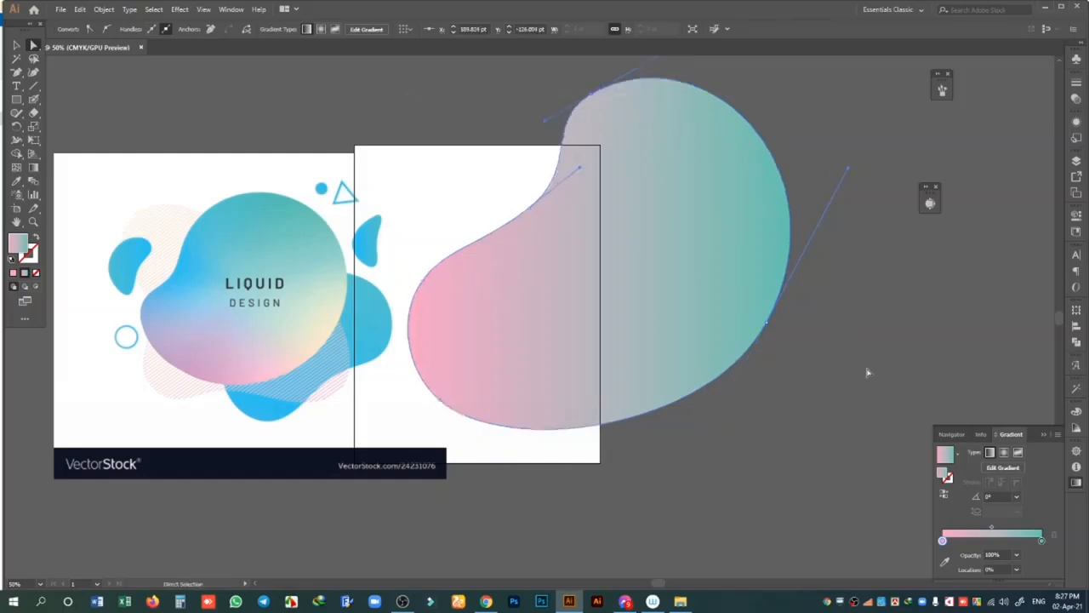
click(879, 393)
- Change the blob's fill to a freeform gradient in Points mode and open the colour settings of the stop near its top
click(615, 284)
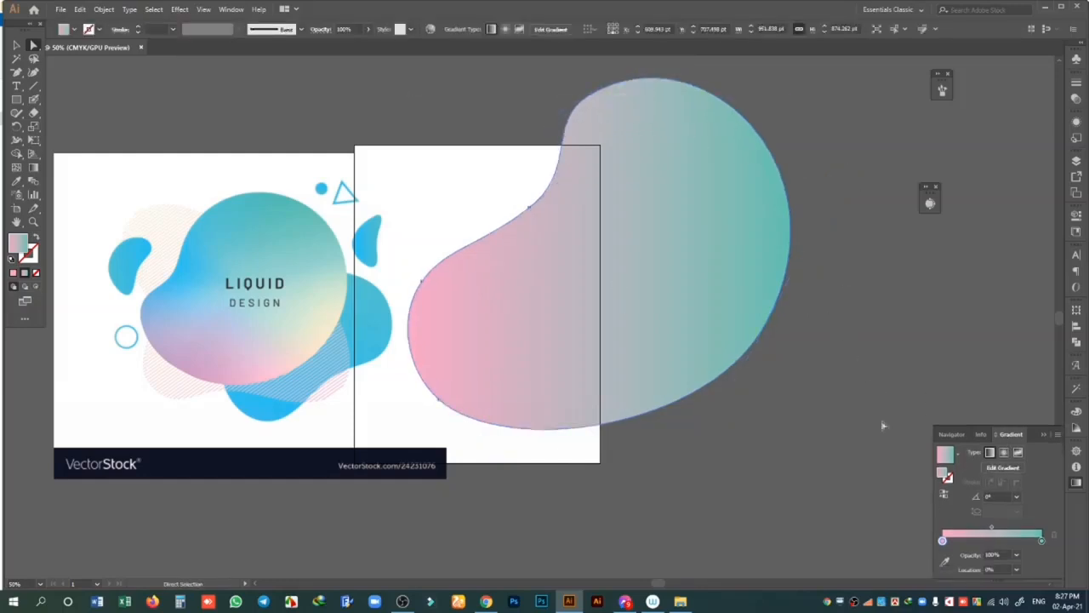
click(1017, 451)
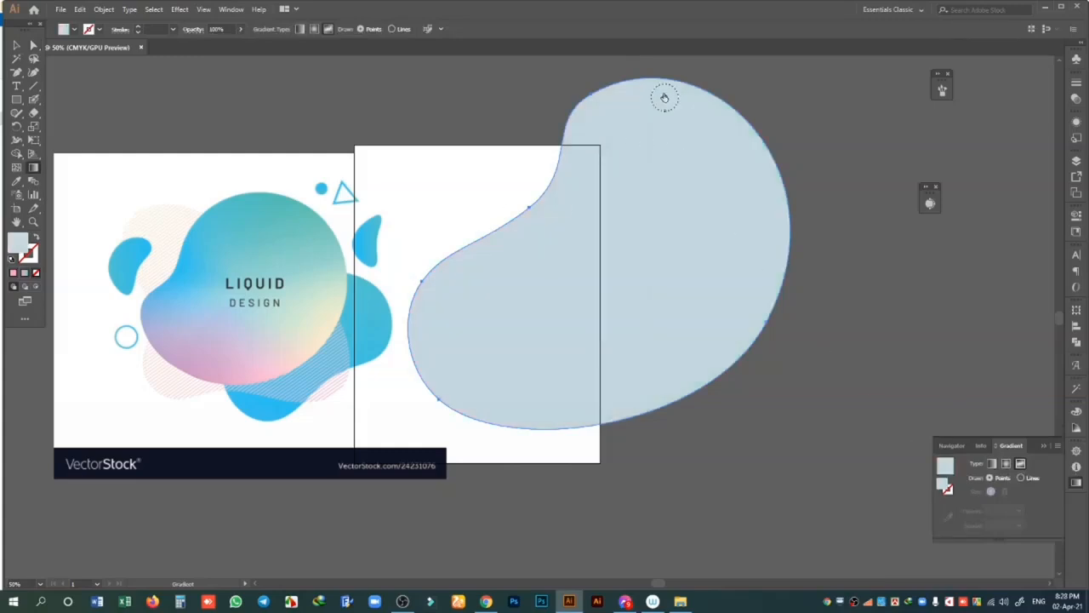
double_click(664, 99)
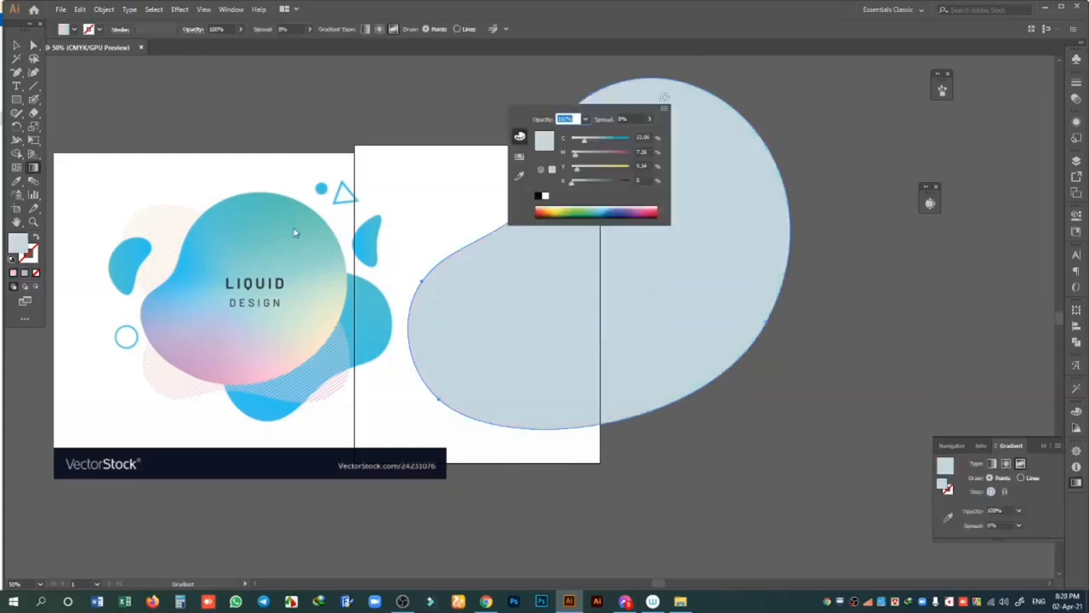
click(17, 180)
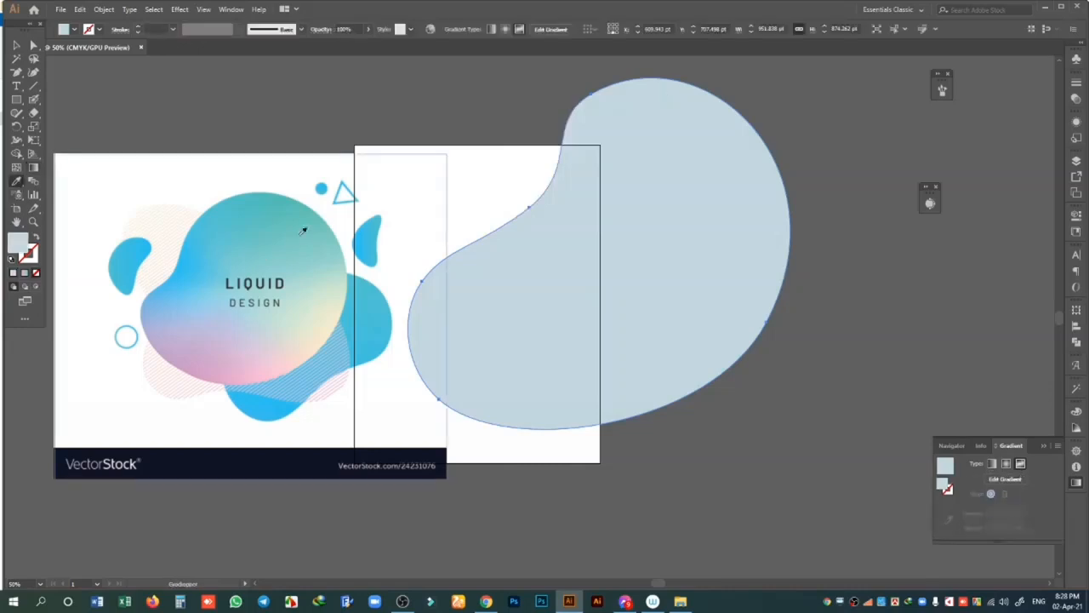
key(shift)
shift+click(267, 208)
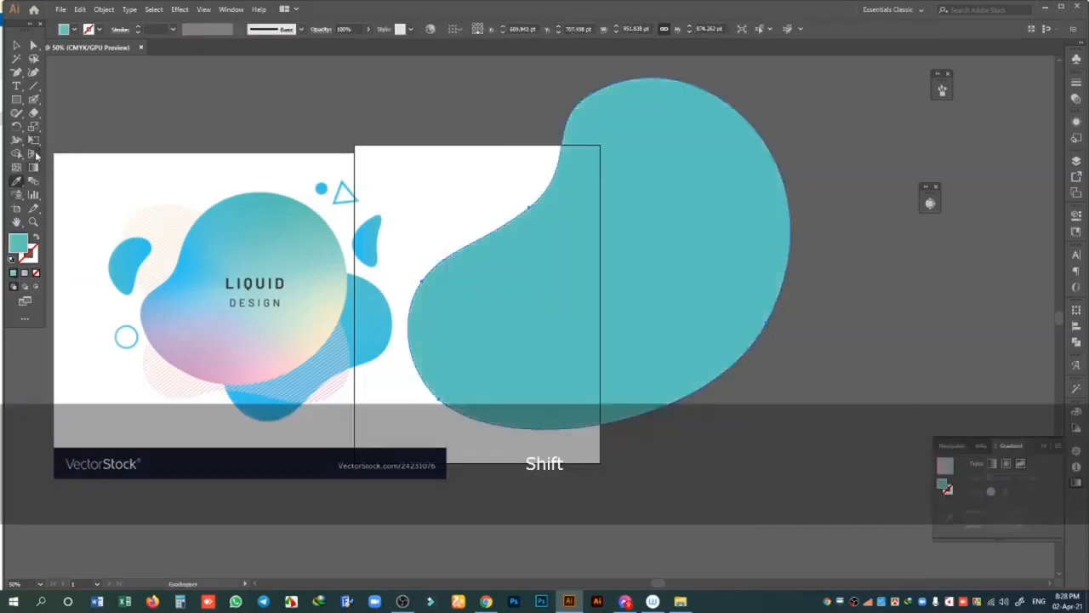
key(ctrl+z)
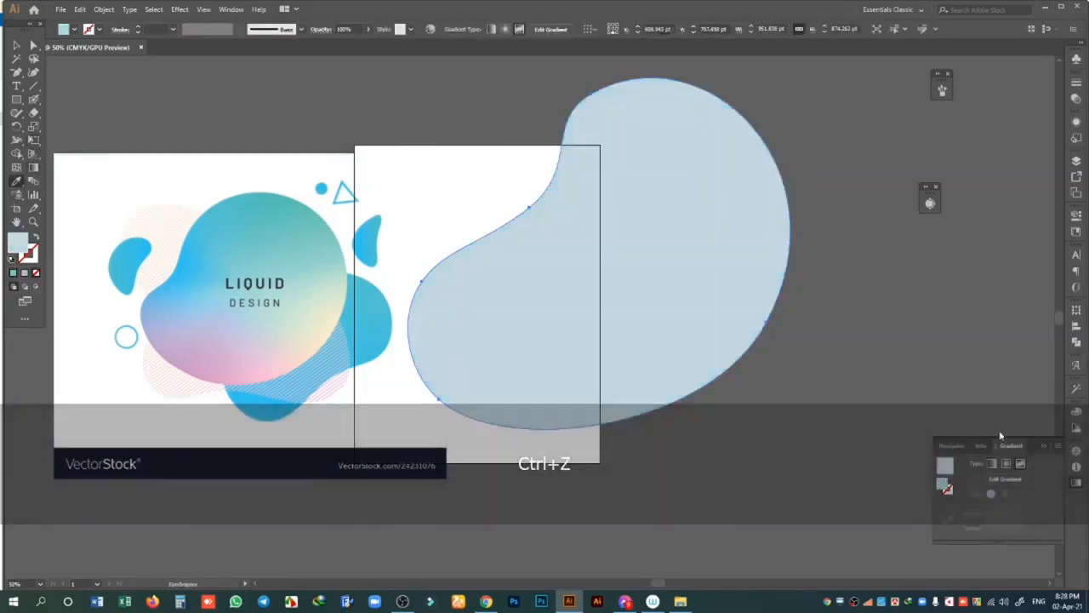
- Edit the blob's freeform gradient and set the cyan of the stop near its top to 52% for a sky blue
click(15, 45)
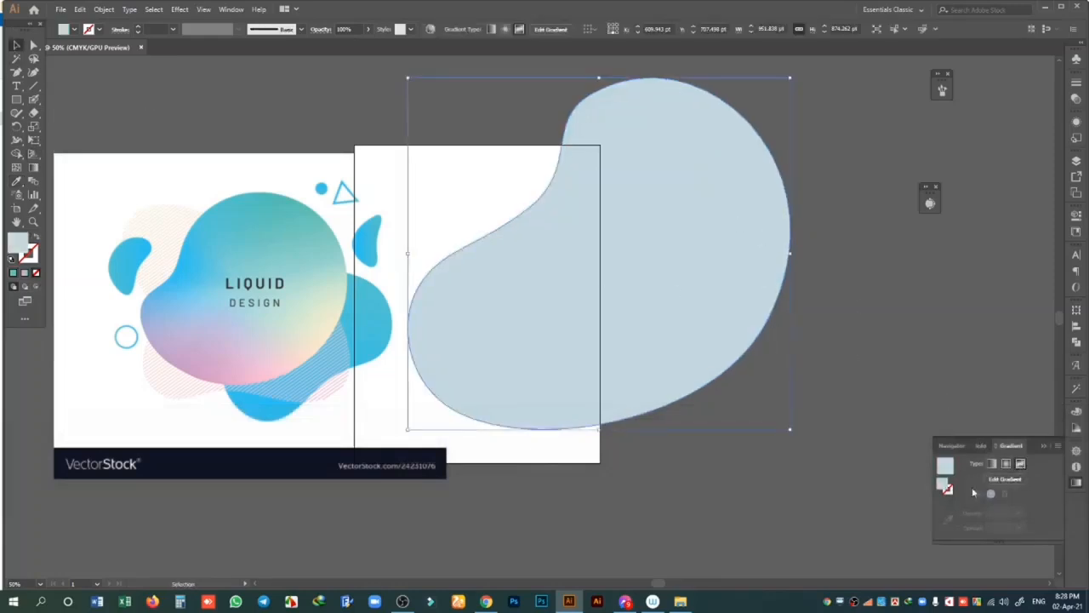
click(992, 493)
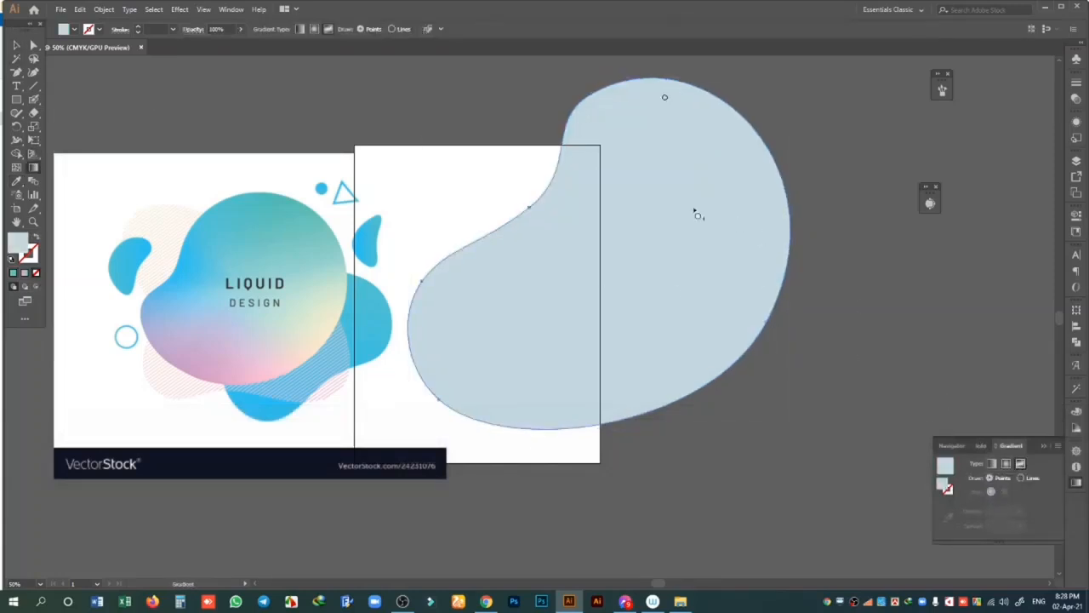
double_click(664, 100)
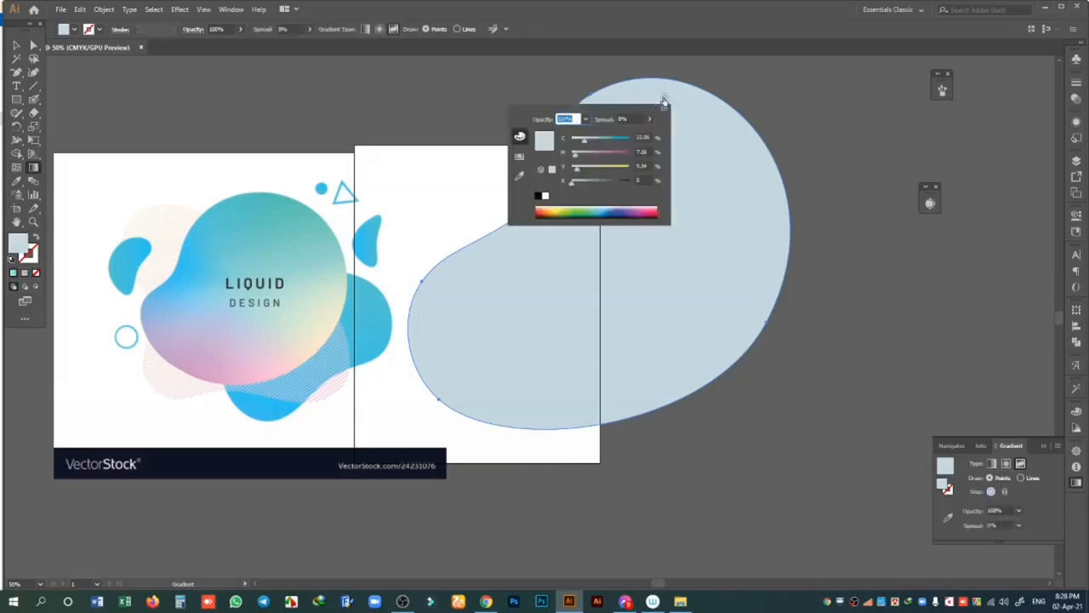
drag(583, 139, 601, 141)
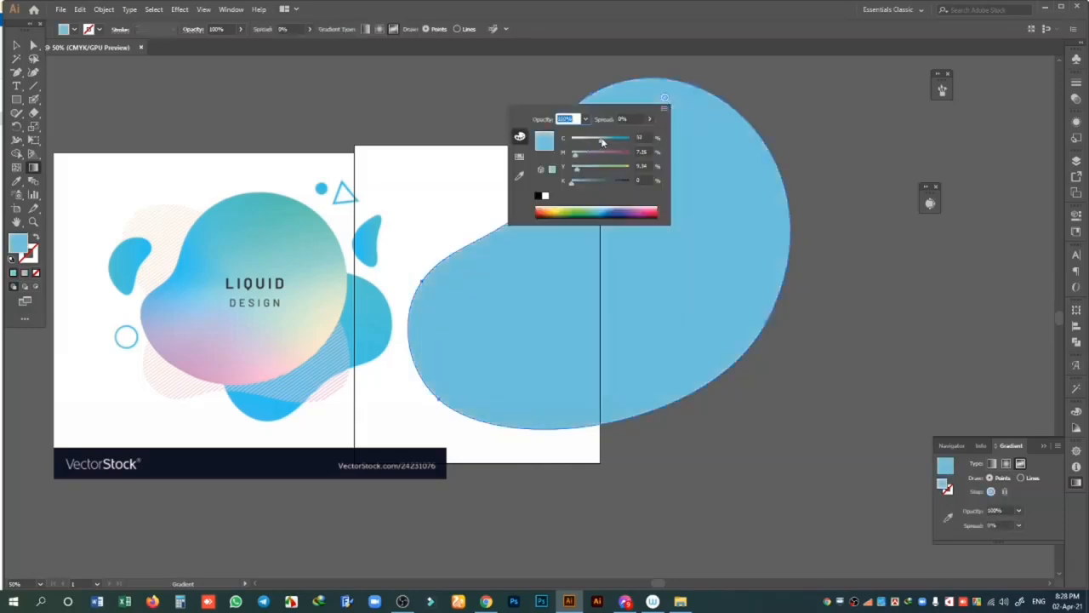
- Add a freeform gradient stop at the blob's lower right and colour it pale yellow-green with C 16, M 0, Y 66, K 0
click(704, 326)
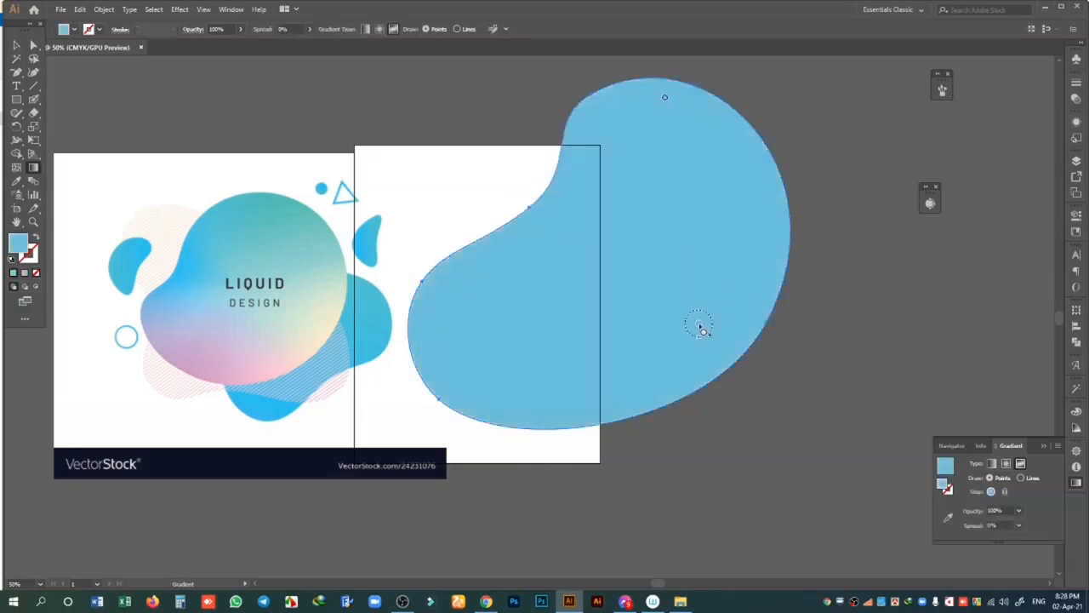
double_click(698, 326)
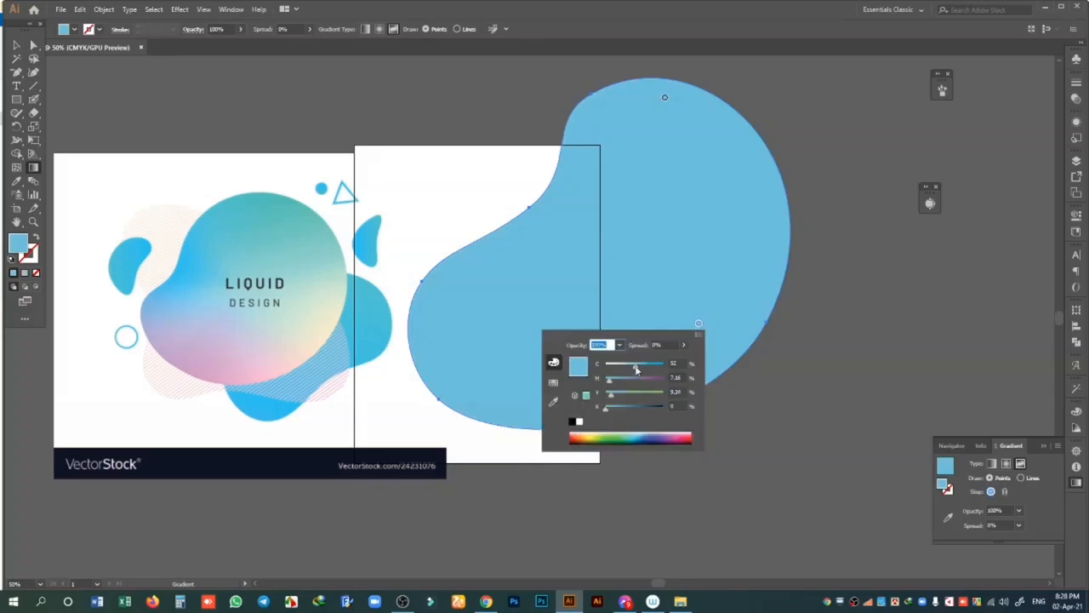
drag(636, 368, 643, 398)
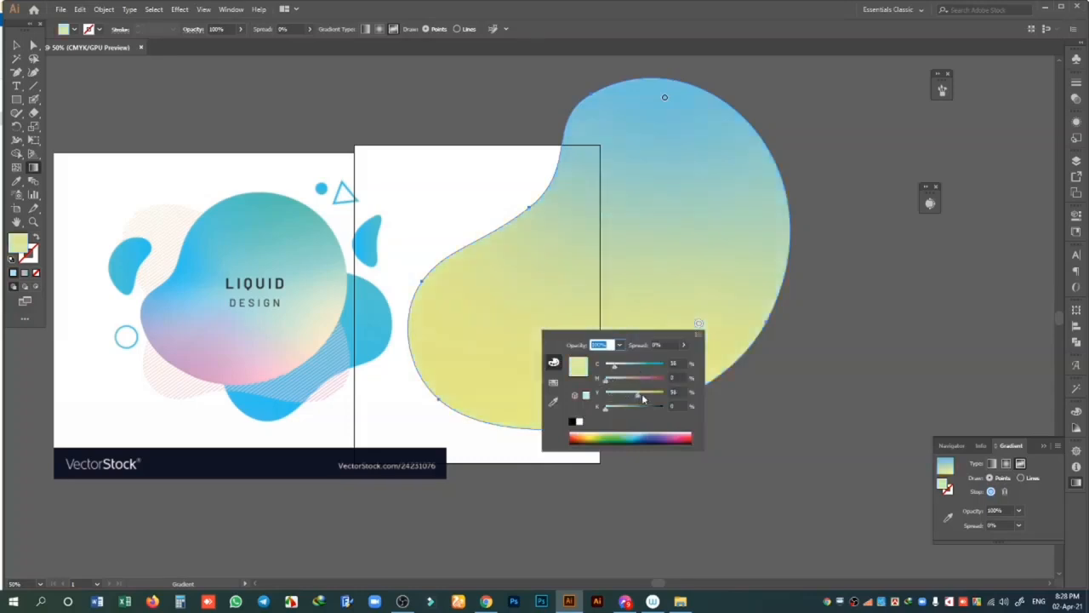
- Add a freeform gradient stop at the blob's lower left and colour it orange with C 0, M 47, Y 100, K 0
click(457, 331)
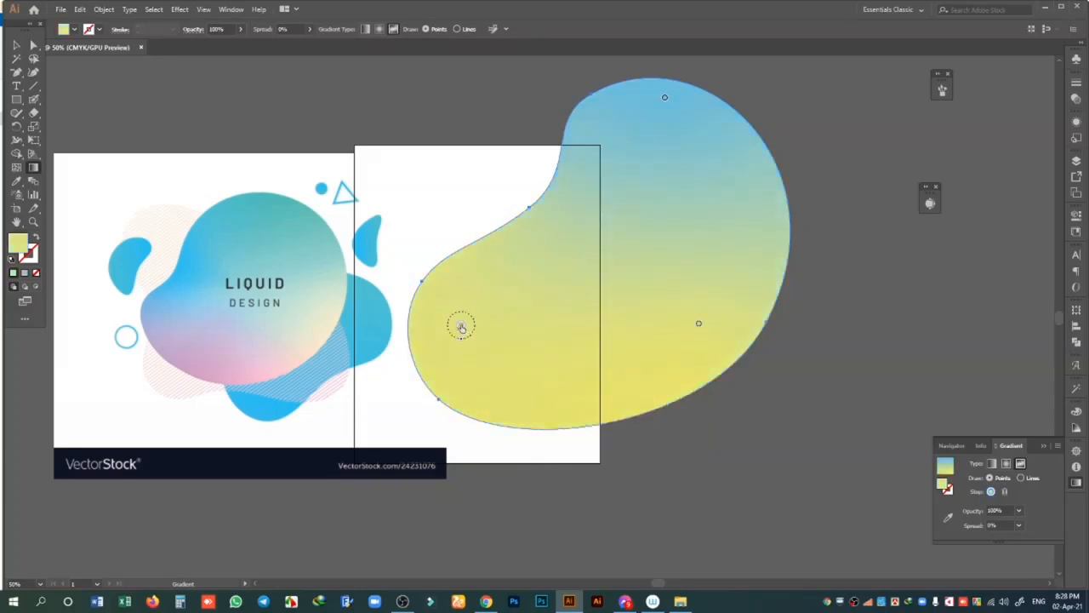
double_click(460, 326)
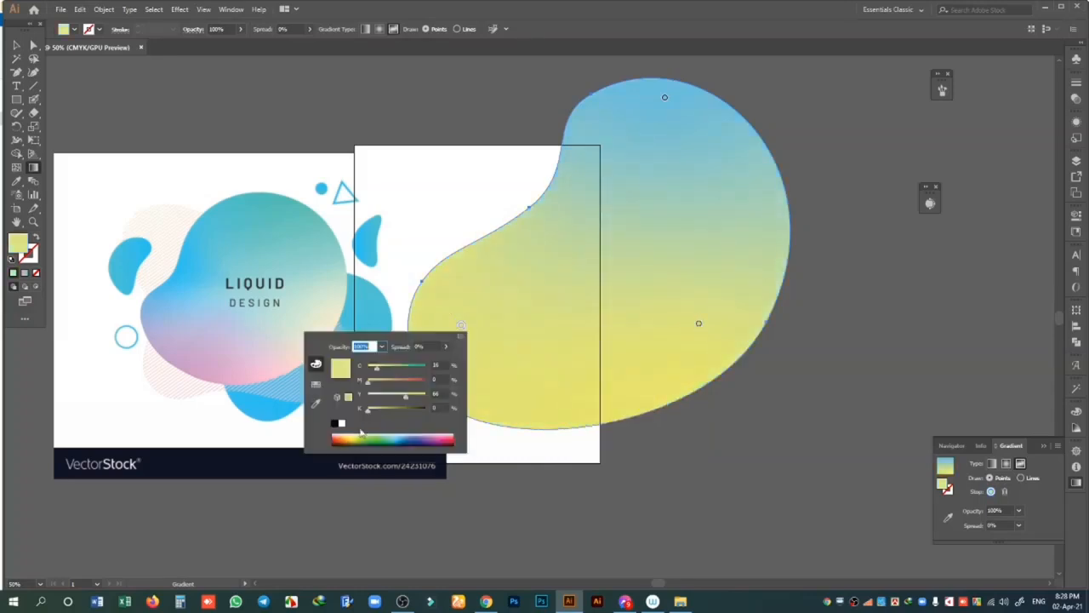
drag(416, 397, 427, 397)
drag(378, 368, 366, 369)
click(395, 382)
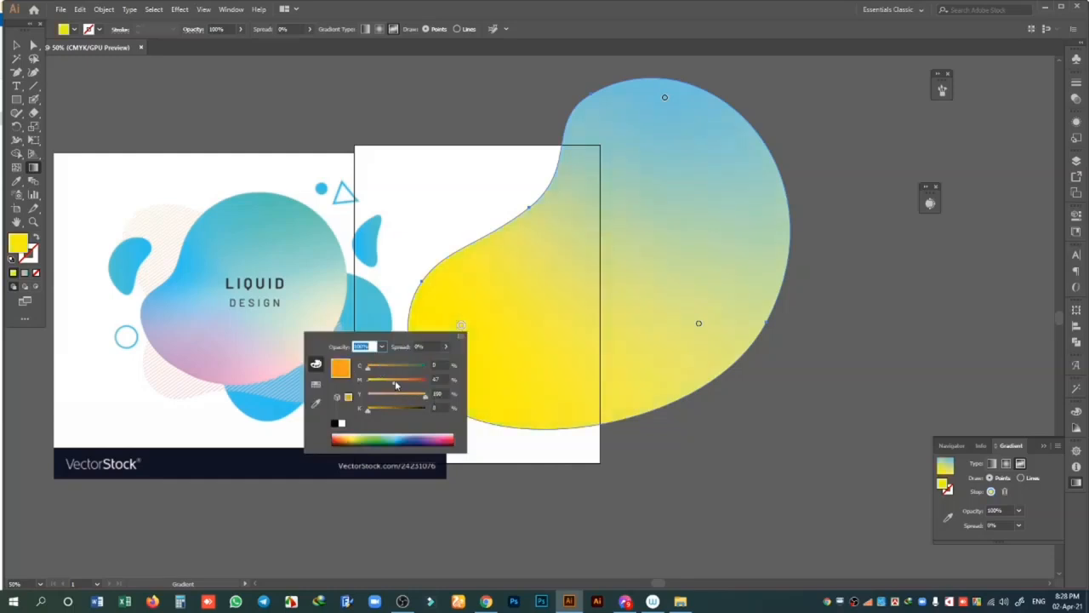
- Add a freeform gradient stop beside the blob's concave edge and colour it medium blue from cyan and magenta, with Y 0 and K 0
click(538, 236)
click(539, 231)
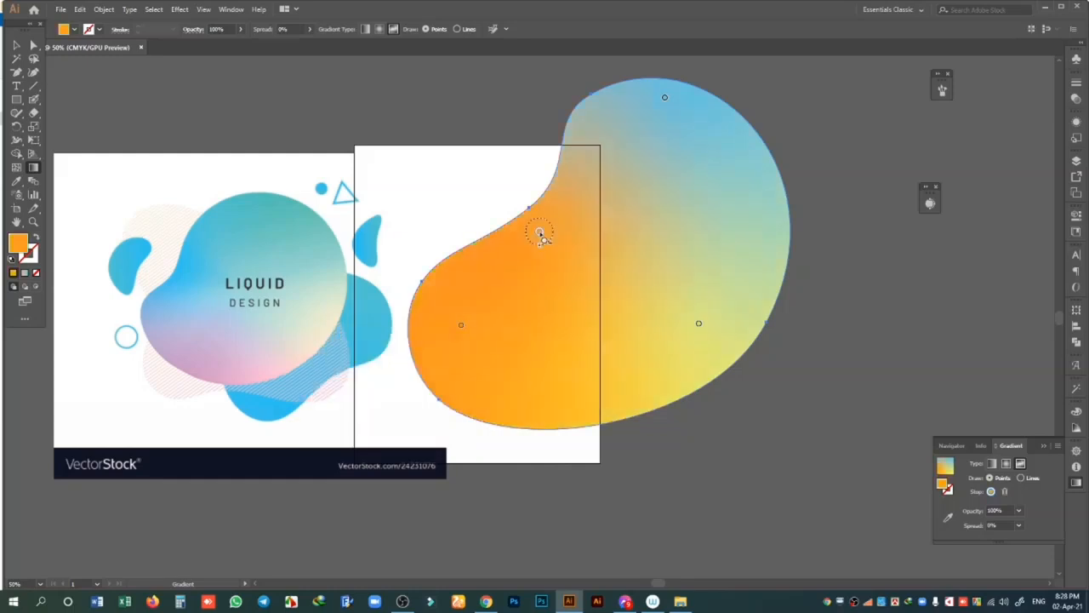
double_click(539, 233)
drag(473, 289, 494, 273)
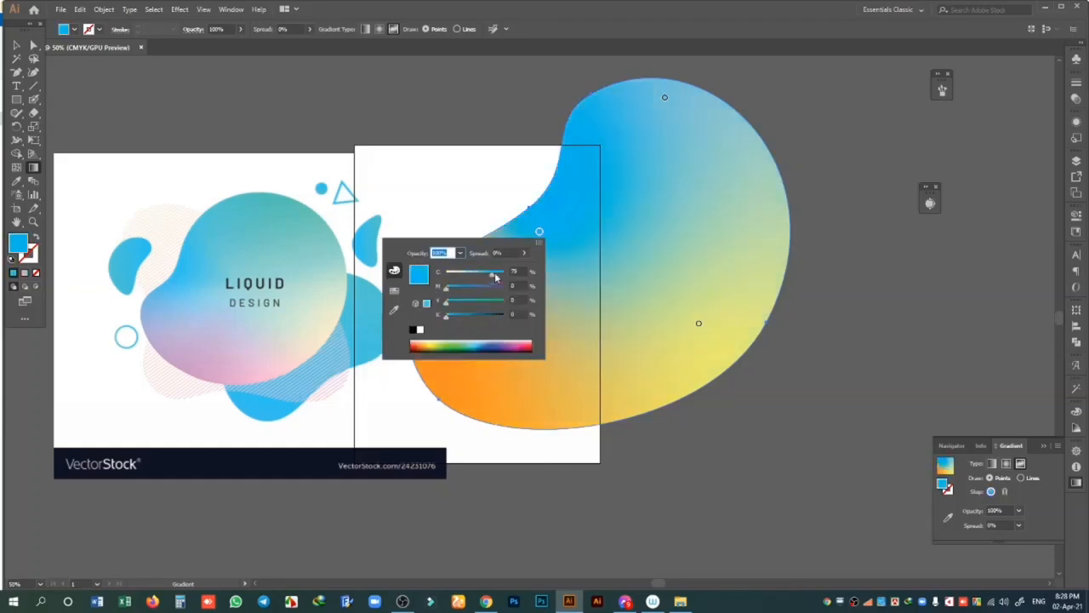
drag(490, 279, 494, 276)
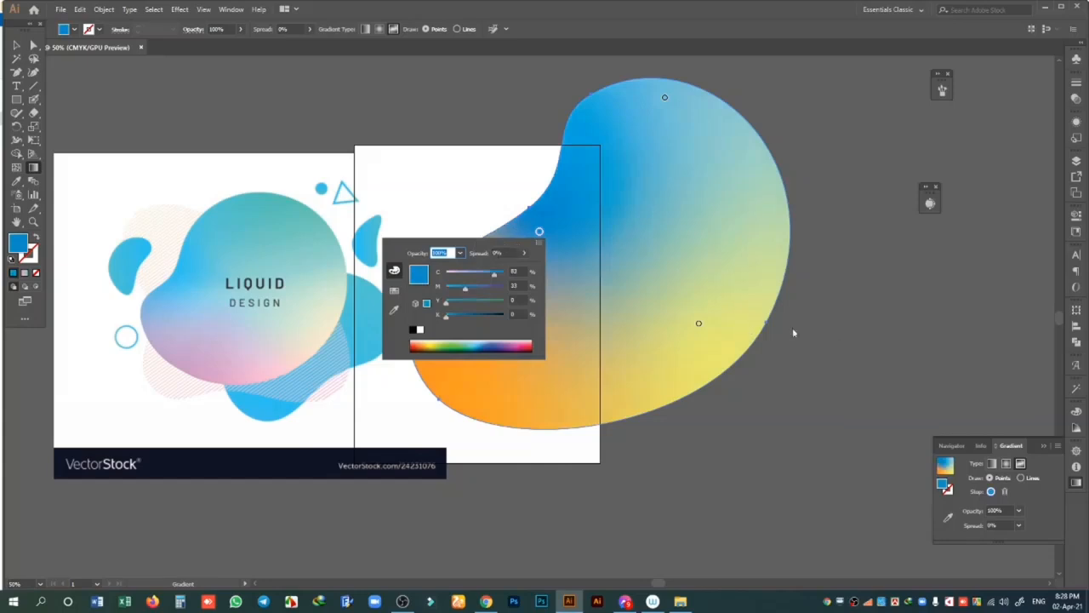
- Move the yellow-green stop toward the blob's right edge and the blue stop inward, adjust the blue's spread, and set the yellow-green's to 56%
click(698, 325)
drag(698, 325, 737, 253)
click(538, 231)
drag(539, 231, 581, 278)
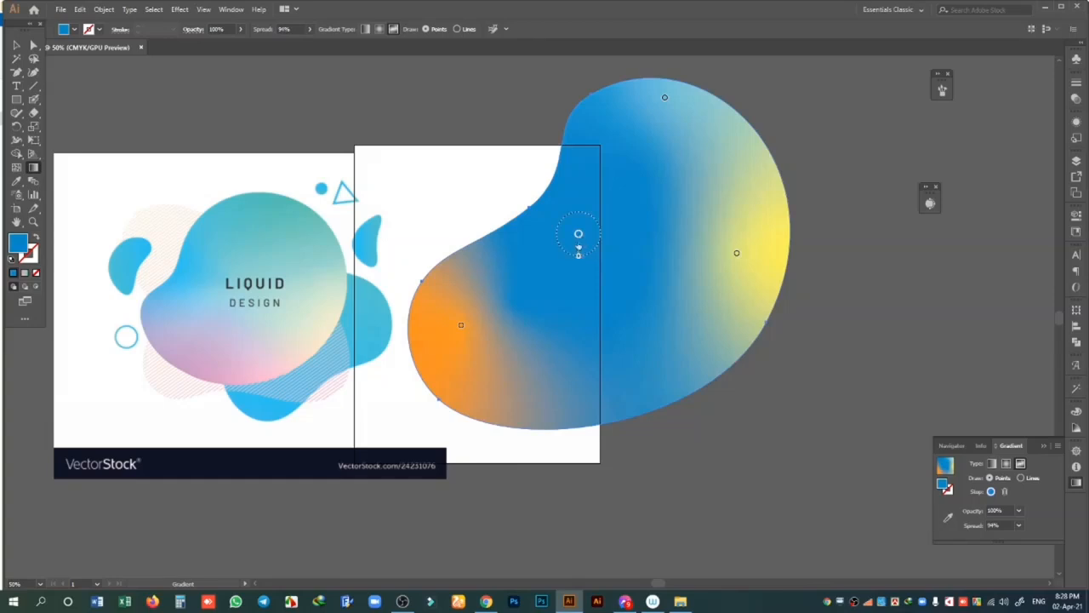
mouse_move(579, 257)
mouse_down()
mouse_move(554, 248)
mouse_move(564, 257)
mouse_move(574, 244)
mouse_up()
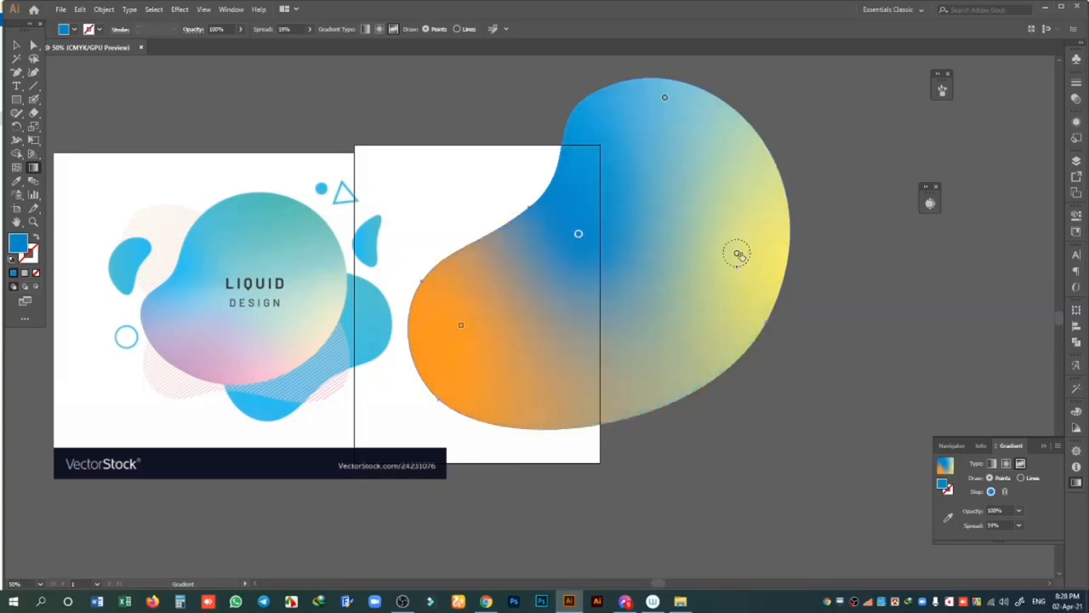
click(737, 253)
drag(737, 266, 739, 288)
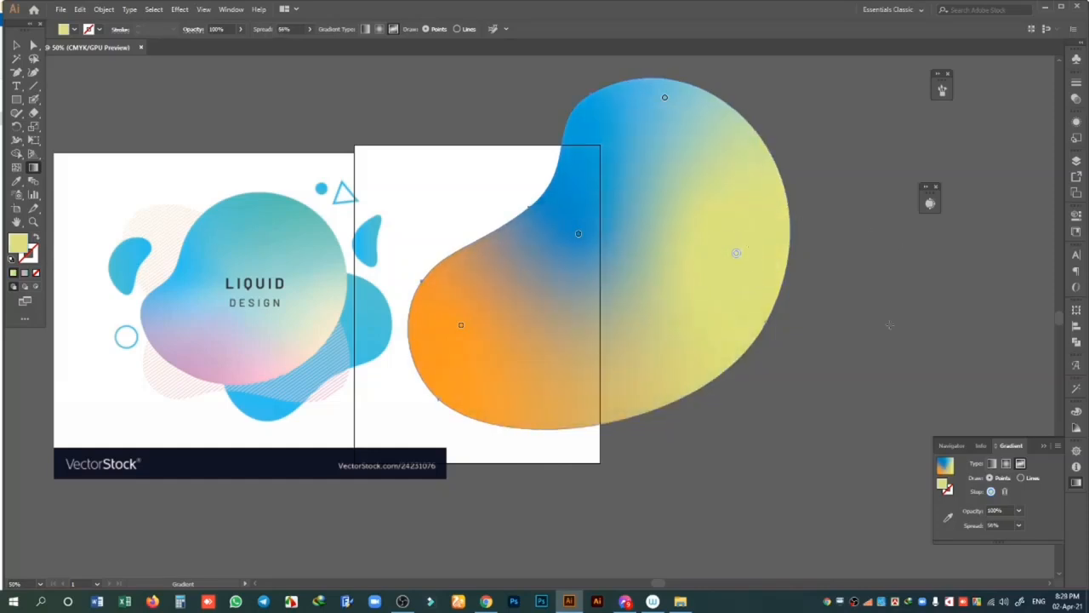
- Replace the blob's gradient with a solid pink fill of M 45 and move the blob slightly down and to the right
click(1006, 464)
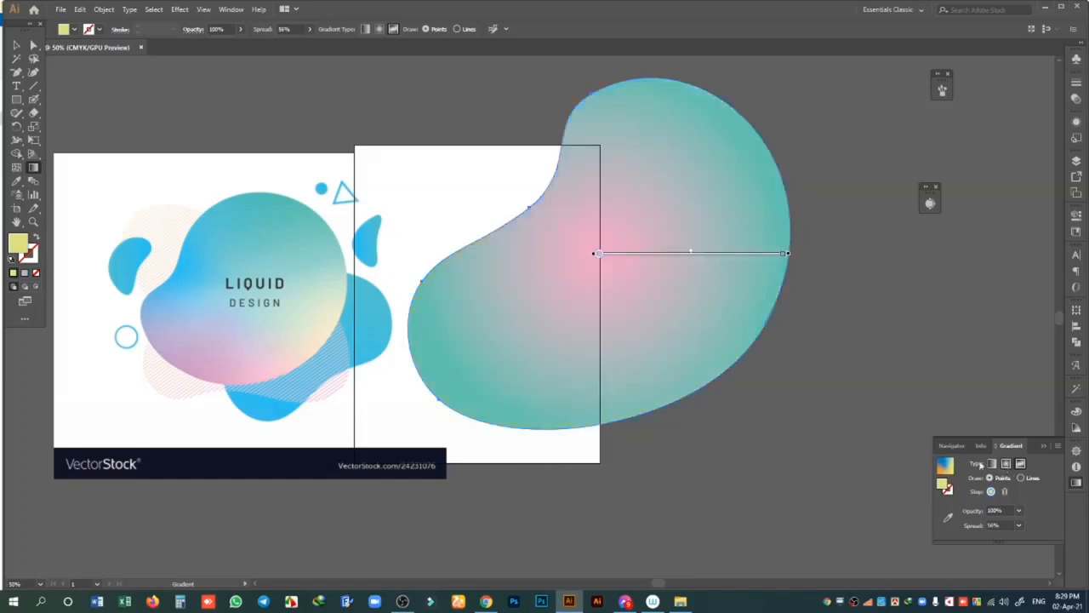
key(v)
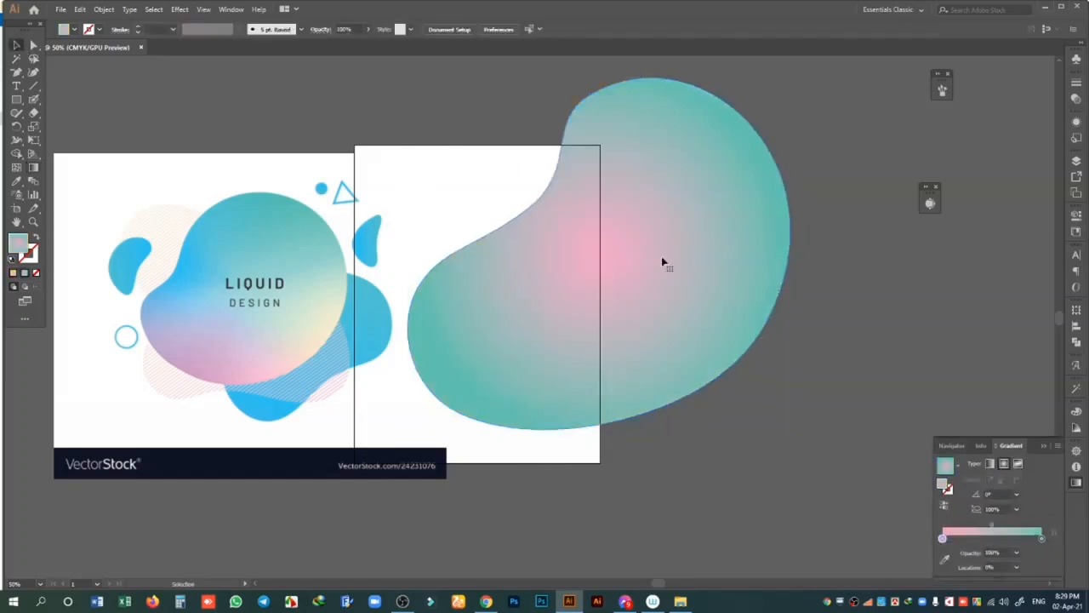
click(14, 273)
drag(627, 308, 669, 327)
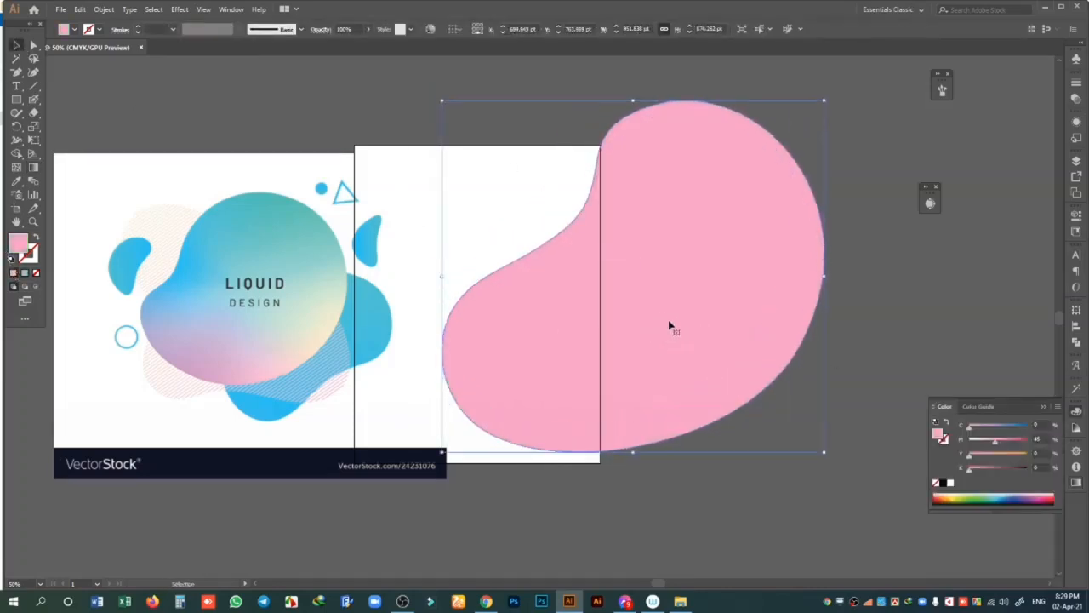
- Add a gradient mesh point in the blob's upper lobe and colour it coral pink with M 68 and Y 36
click(14, 171)
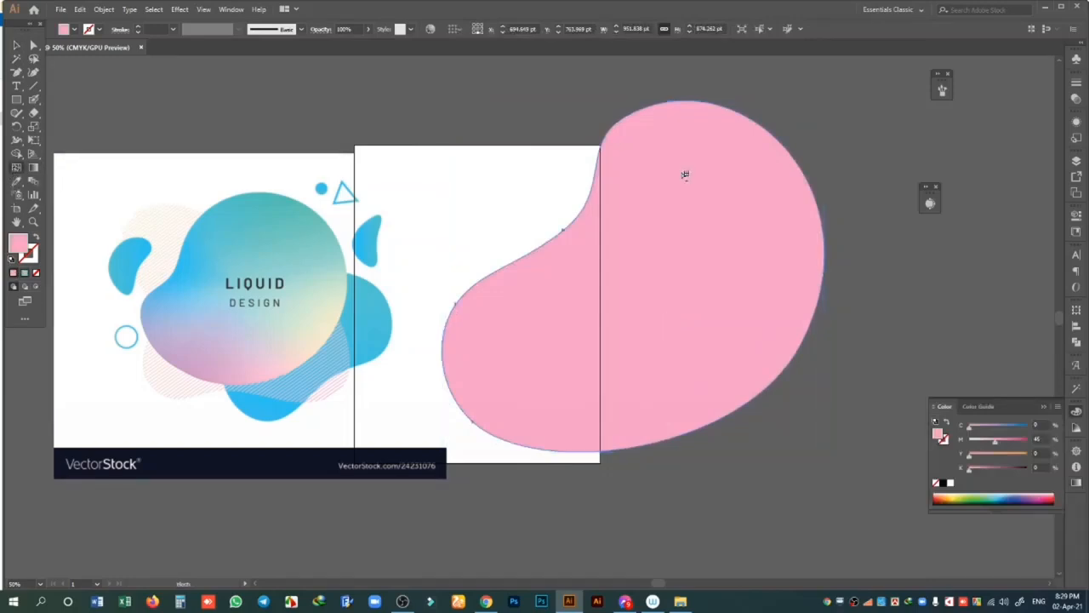
click(698, 150)
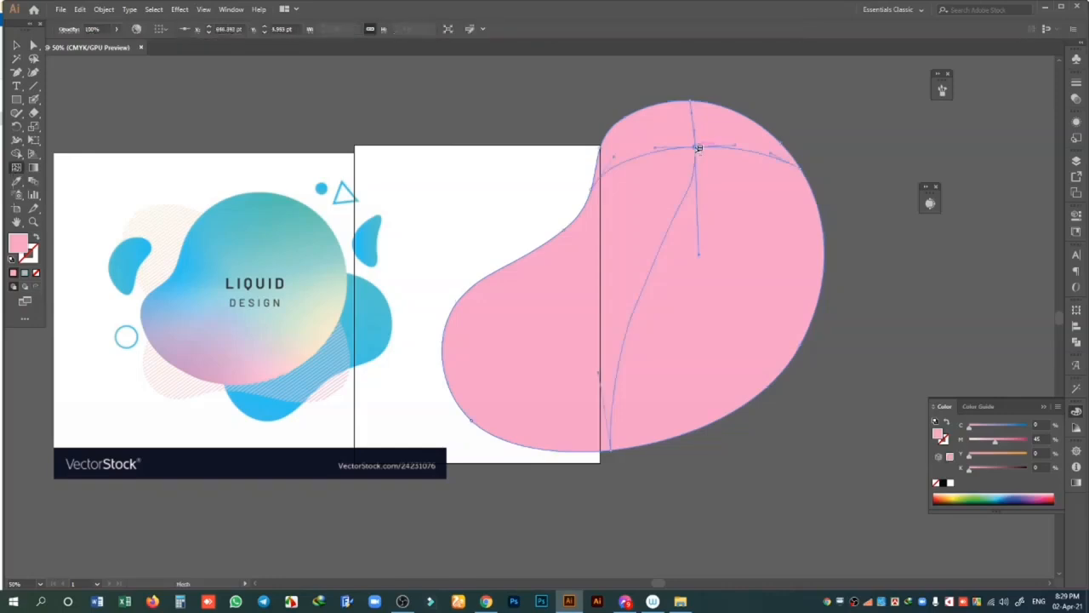
mouse_move(995, 440)
mouse_down()
mouse_move(961, 442)
mouse_move(997, 428)
mouse_move(968, 426)
mouse_move(1008, 440)
mouse_up()
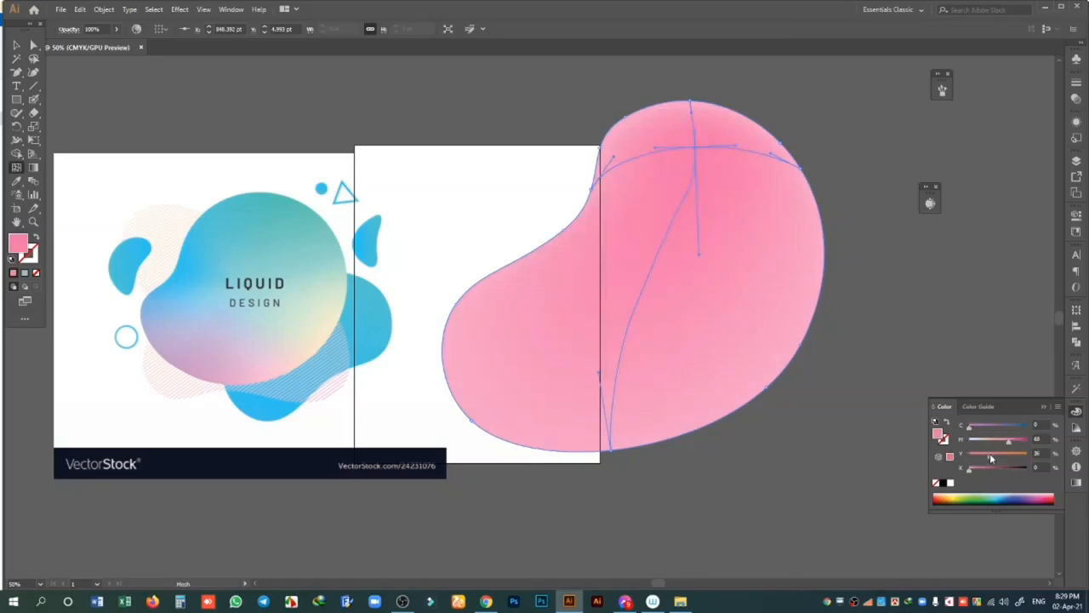
- Add mesh points at the blob's lower right and lower left, colouring them purple (C 29, M 100, Y 0) and red (M 100, Y 66)
click(713, 360)
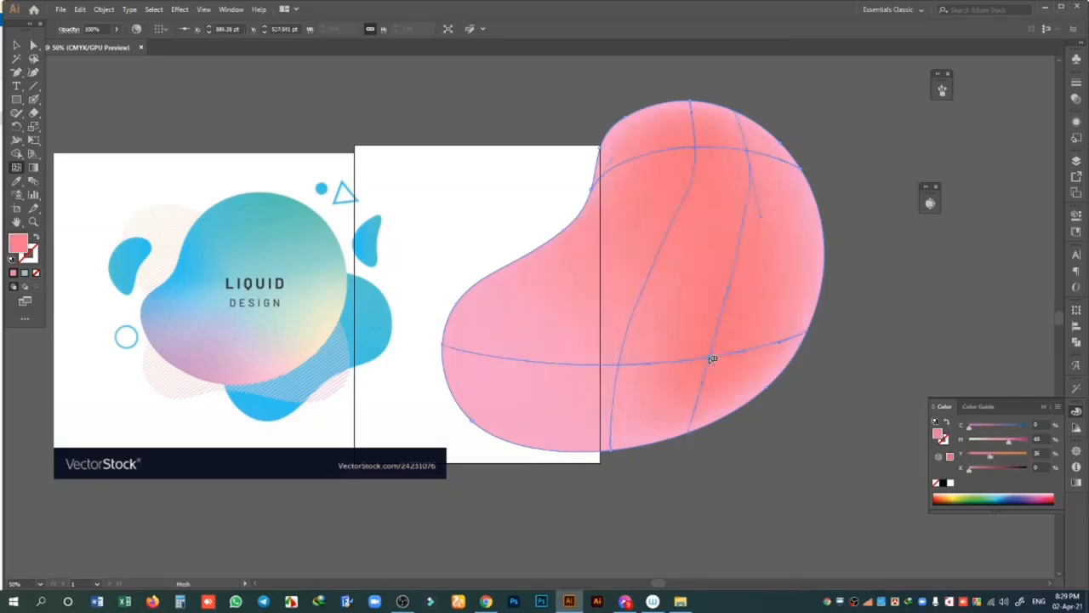
drag(991, 457, 1029, 441)
click(997, 442)
click(996, 427)
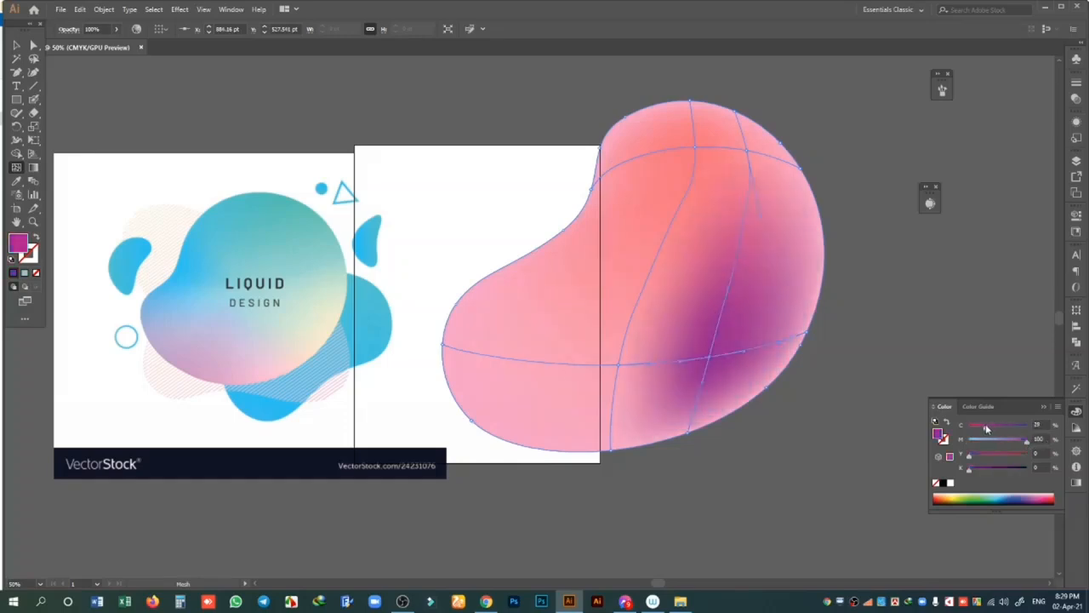
click(512, 360)
drag(986, 428, 1009, 456)
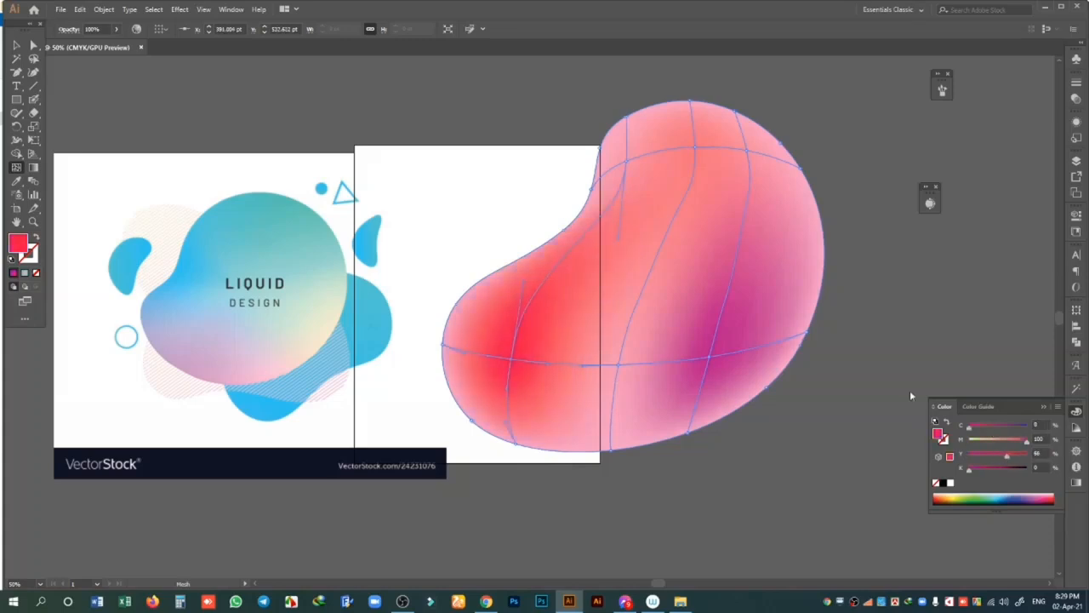
- Add a mesh point just inside the blob's concave edge and colour it blue with C 100, M 52, Y 0, K 0
click(581, 244)
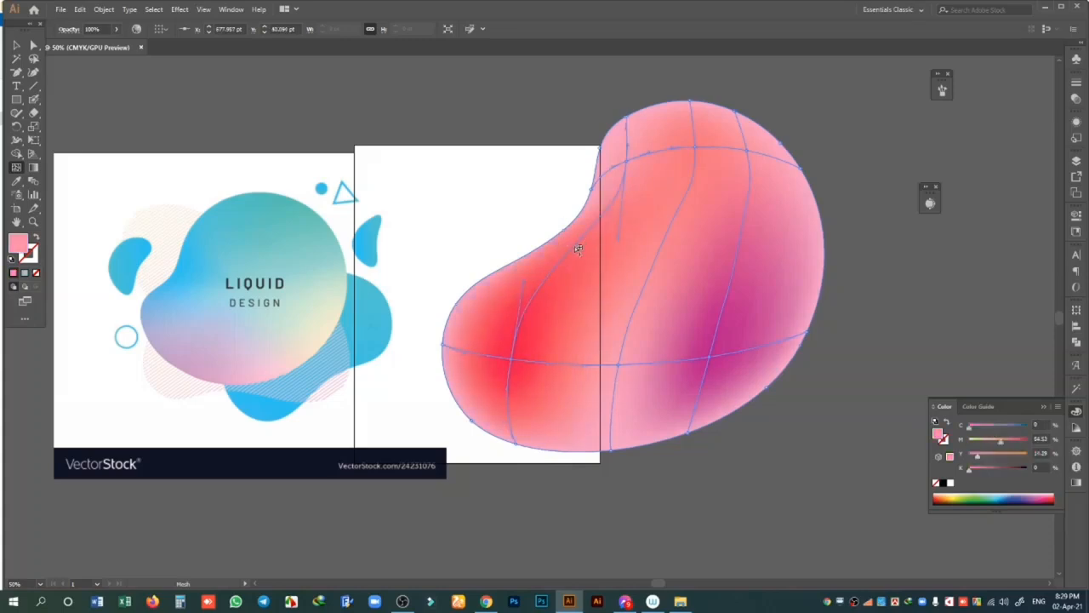
click(577, 247)
mouse_move(1003, 442)
mouse_down()
mouse_move(1028, 442)
mouse_move(961, 460)
mouse_move(1031, 430)
mouse_move(999, 439)
mouse_up()
click(1004, 427)
click(993, 441)
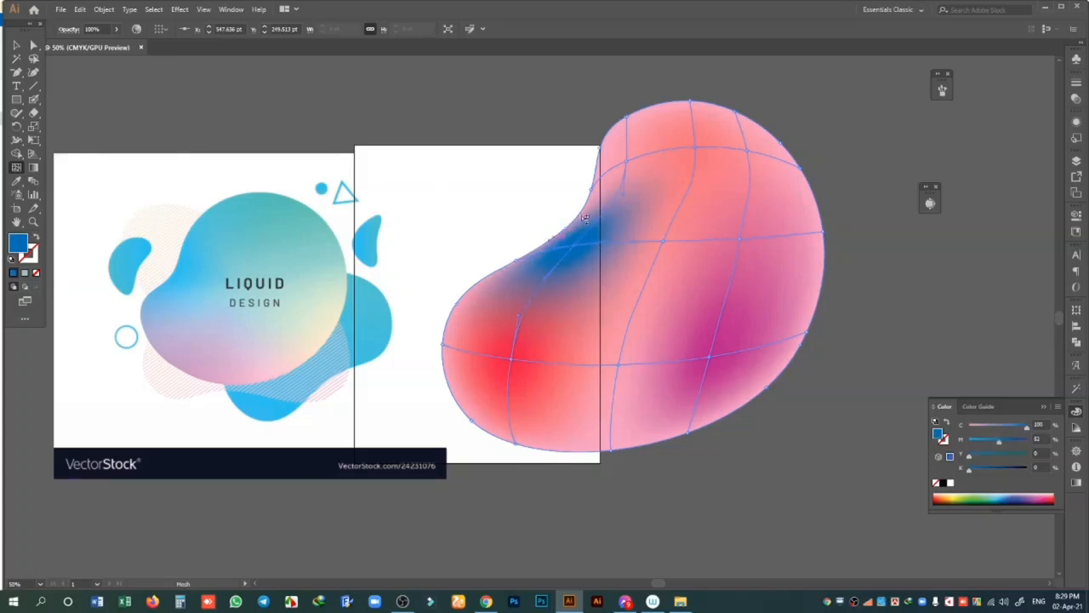
- Lasso the mesh points along the blob's concave edge and upper left, and colour them blue with C 100, M 70, Y 0, K 0
click(34, 60)
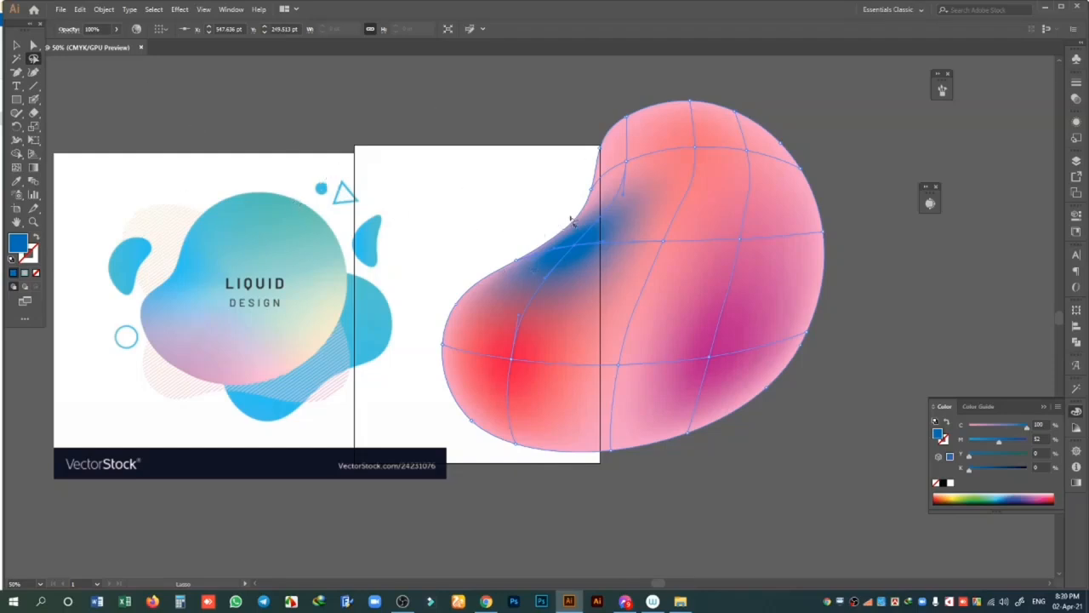
mouse_move(579, 215)
mouse_down()
mouse_move(517, 234)
mouse_move(499, 248)
mouse_move(500, 267)
mouse_move(533, 267)
mouse_move(561, 219)
mouse_up()
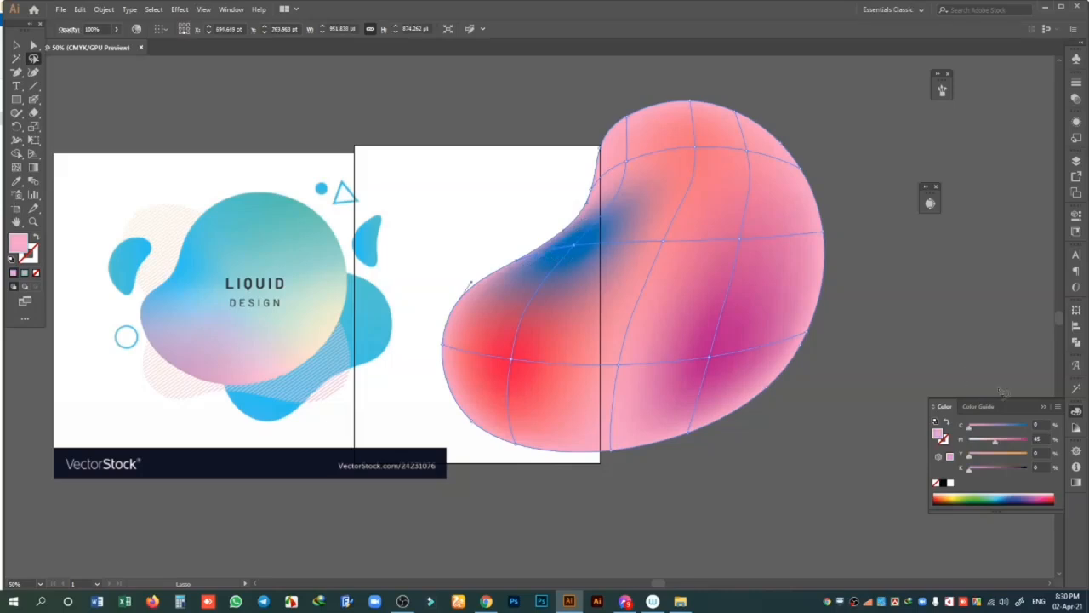
drag(992, 425, 1074, 419)
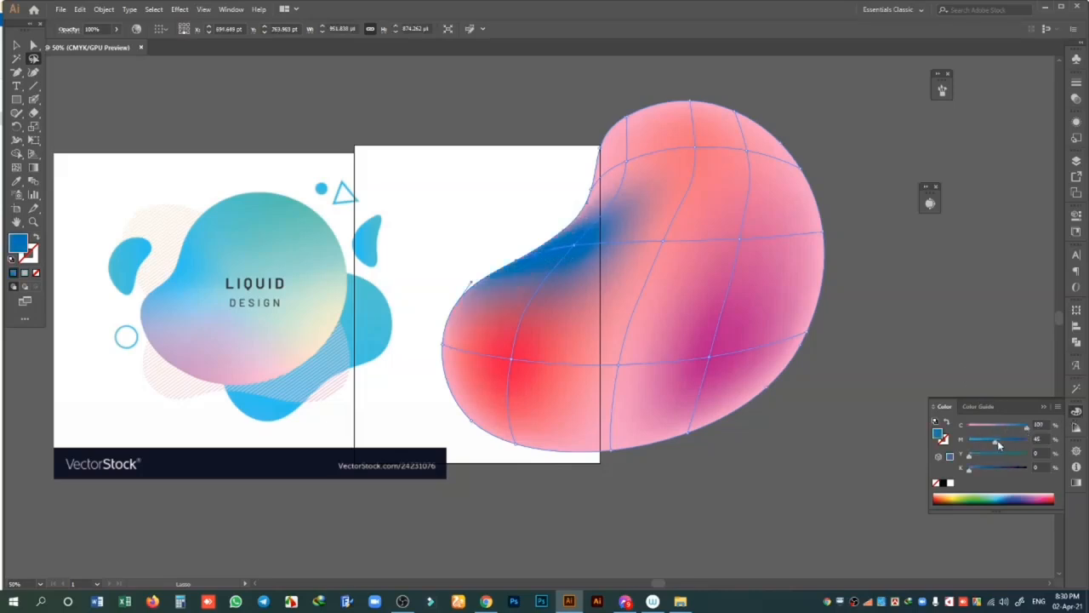
drag(998, 444, 1014, 444)
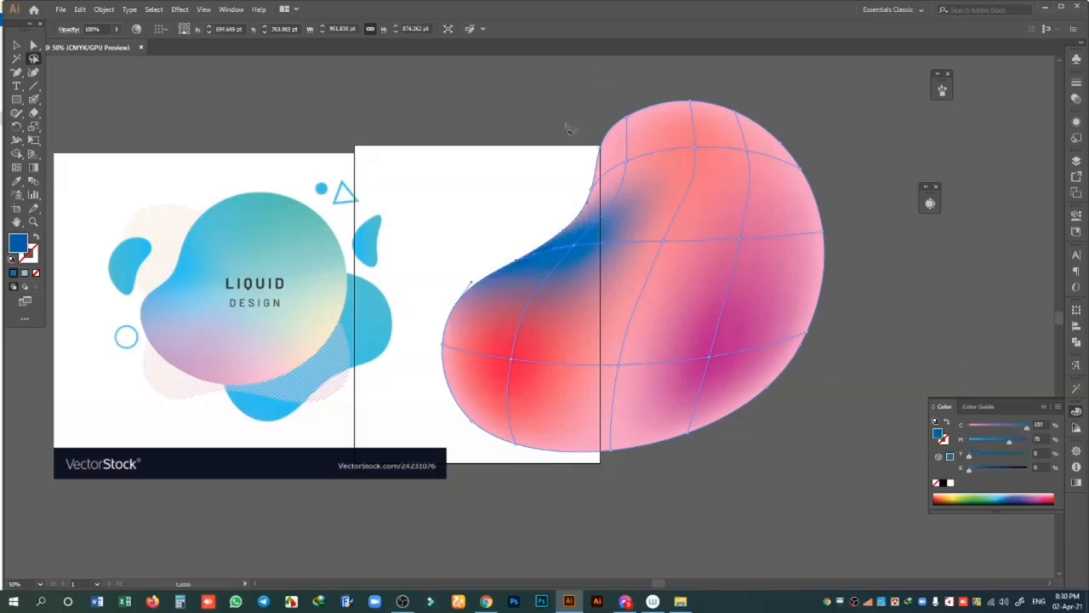
mouse_move(570, 132)
mouse_down()
mouse_move(596, 95)
mouse_move(647, 98)
mouse_move(634, 171)
mouse_move(578, 211)
mouse_move(549, 214)
mouse_move(538, 134)
mouse_move(579, 89)
mouse_up()
click(949, 471)
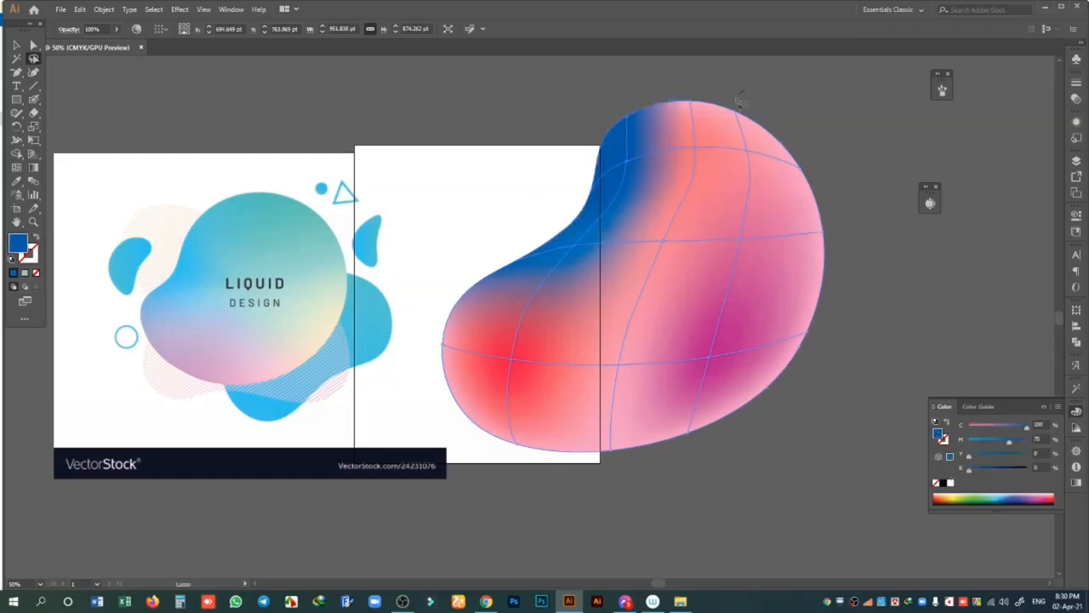
- Lasso the mesh points at the blob's upper right and colour them magenta with C 0, M 100, Y 0, K 0
mouse_move(739, 104)
mouse_down()
mouse_move(764, 191)
mouse_move(775, 101)
mouse_move(734, 114)
mouse_up()
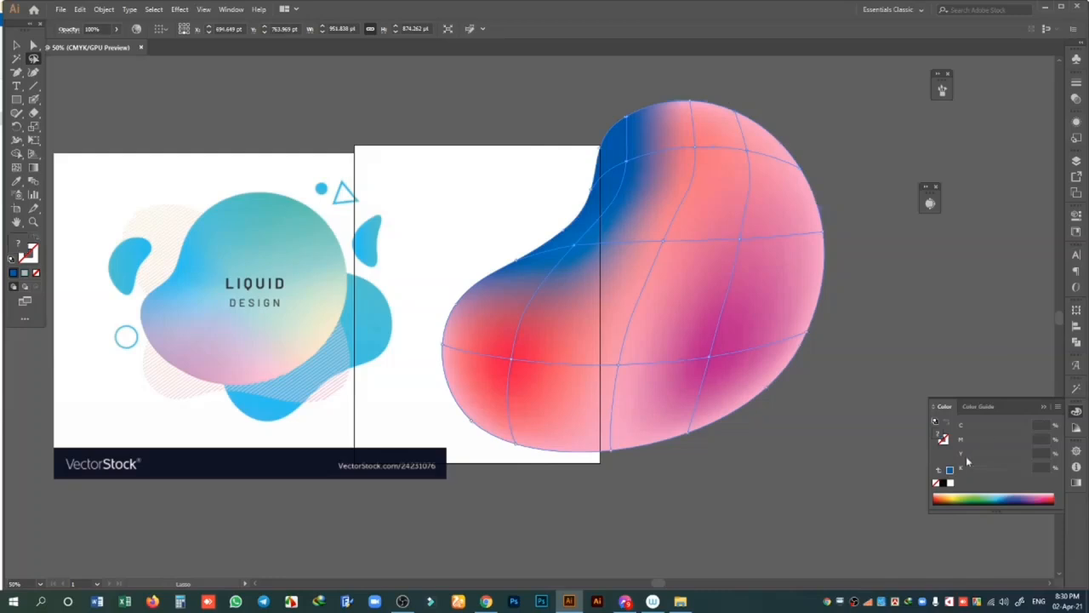
click(950, 482)
drag(987, 441, 1031, 440)
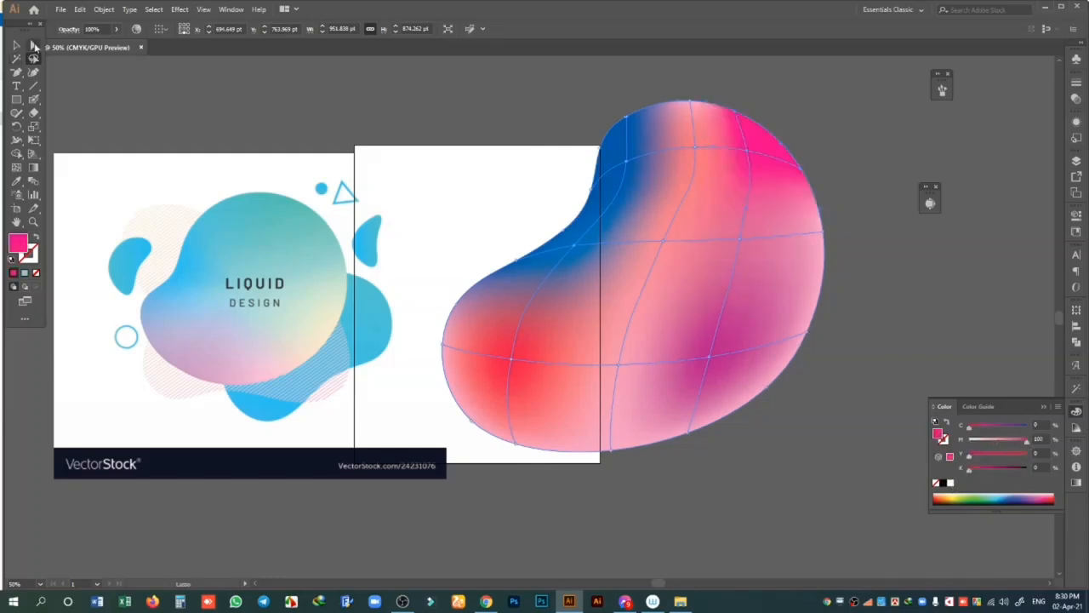
- Reposition individual mesh points in the upper lobe with Direct Selection, moving the magenta one up and right and the middle one down
click(34, 46)
click(860, 129)
drag(749, 155, 770, 152)
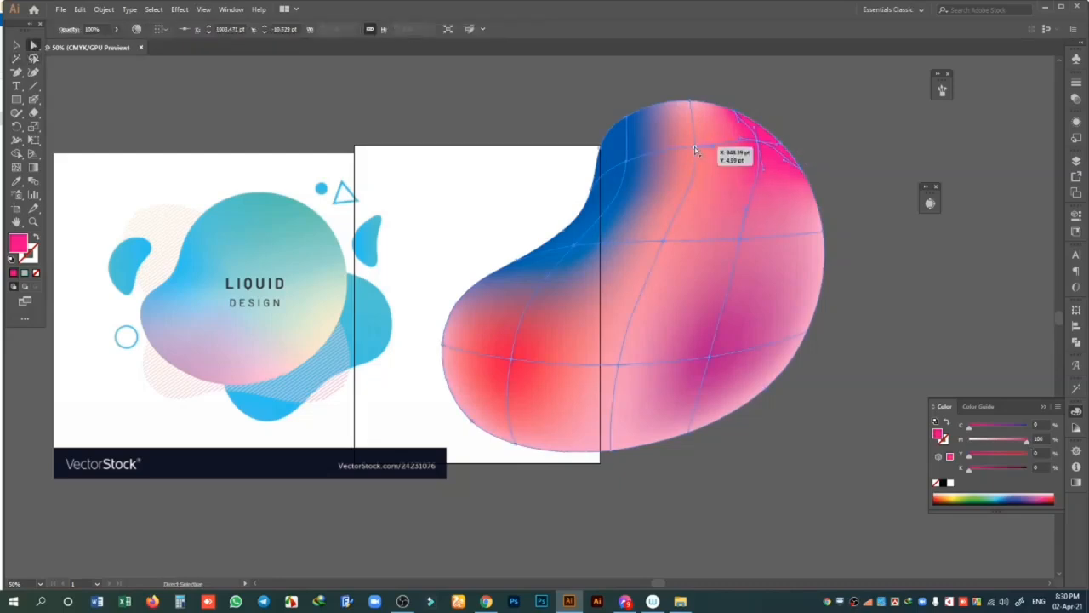
click(690, 134)
drag(689, 134, 695, 160)
click(690, 101)
click(764, 73)
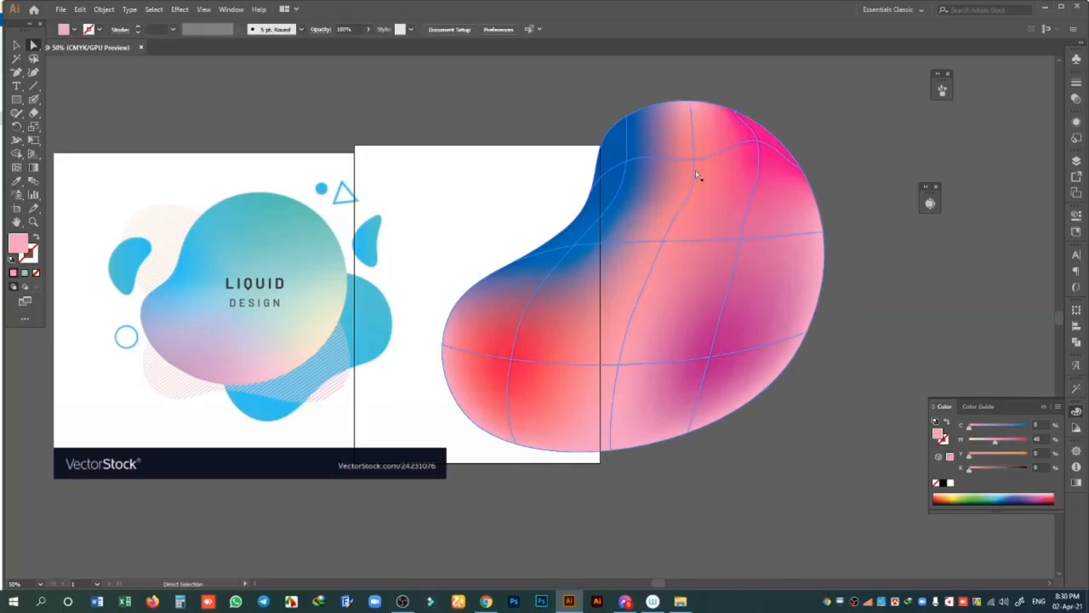
- Shift the gradient mesh points on the large blob's right side outward, moving the lower magenta point slightly up and right
click(693, 160)
drag(742, 242, 818, 234)
drag(708, 359, 747, 325)
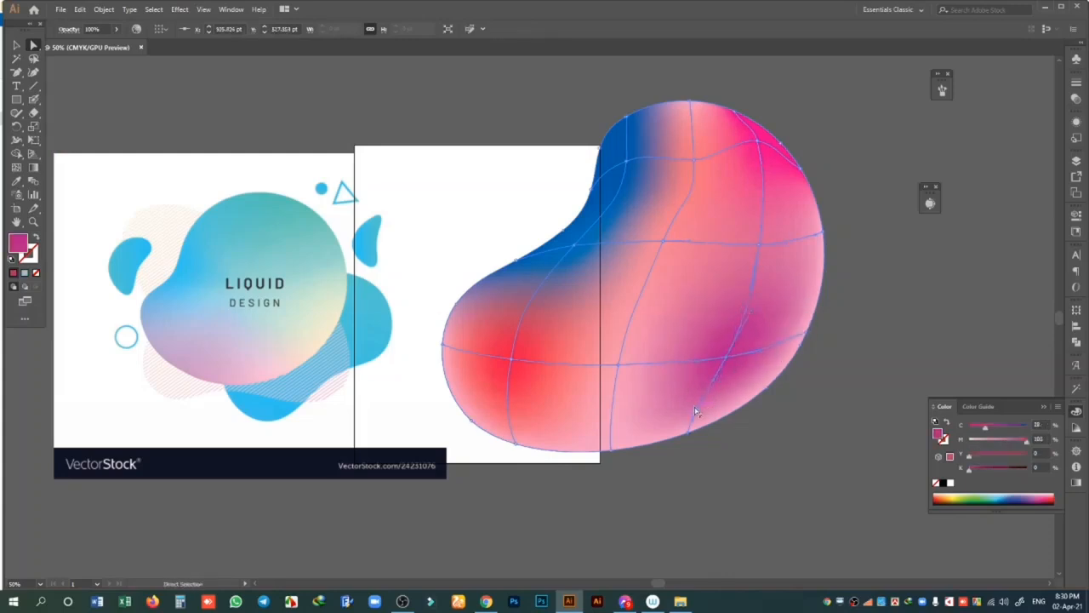
mouse_move(695, 411)
mouse_down()
mouse_move(717, 406)
mouse_move(704, 404)
mouse_up()
click(808, 332)
drag(782, 345, 794, 343)
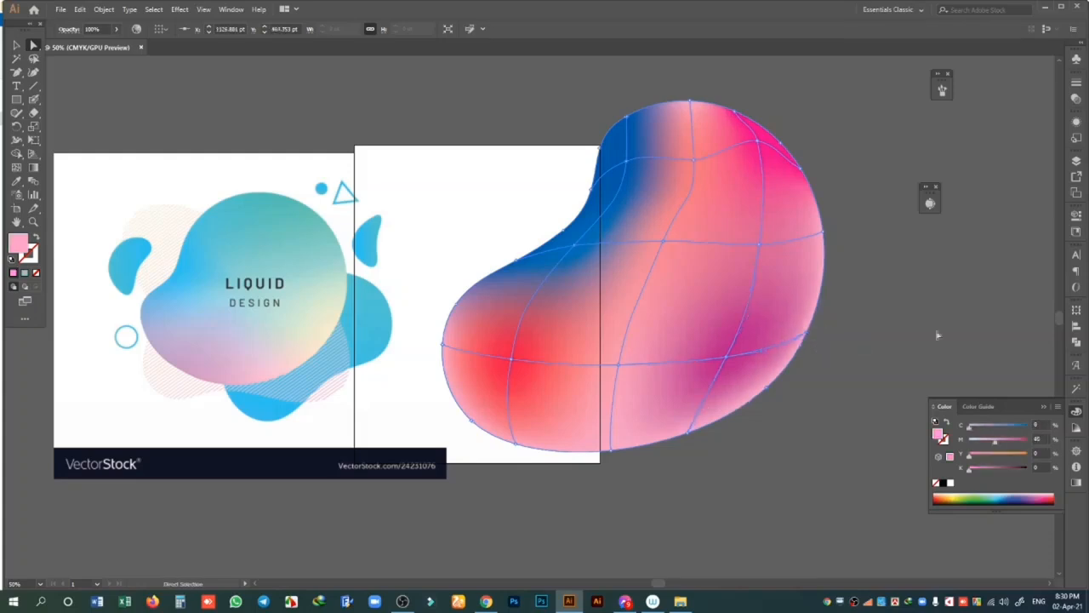
click(937, 335)
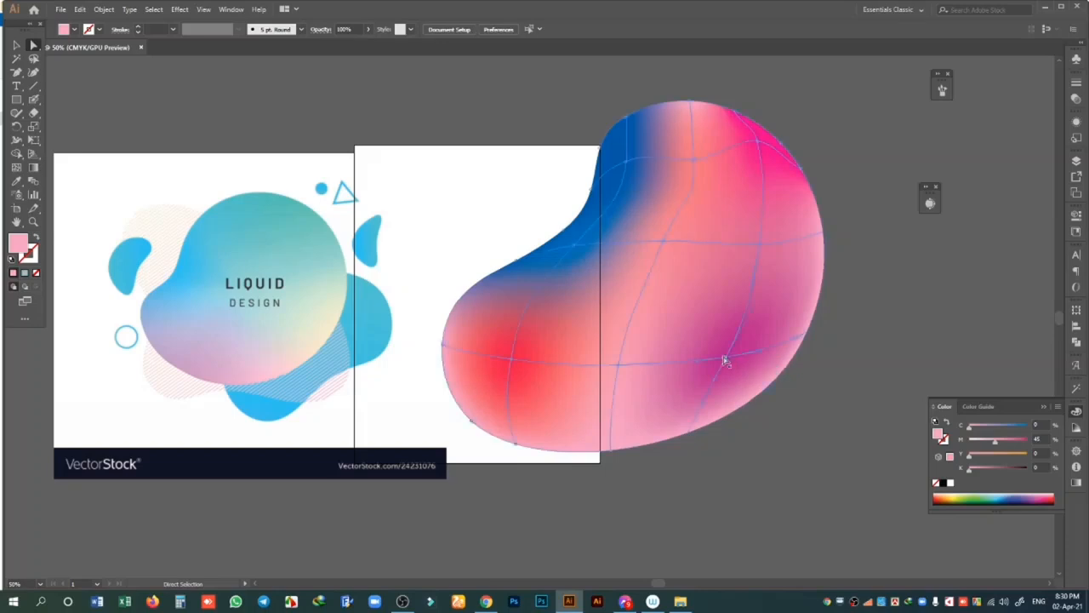
- Recolour the blob's lower-right magenta mesh point to a very pale pink with about 6% magenta
click(725, 360)
drag(999, 441, 976, 441)
click(884, 345)
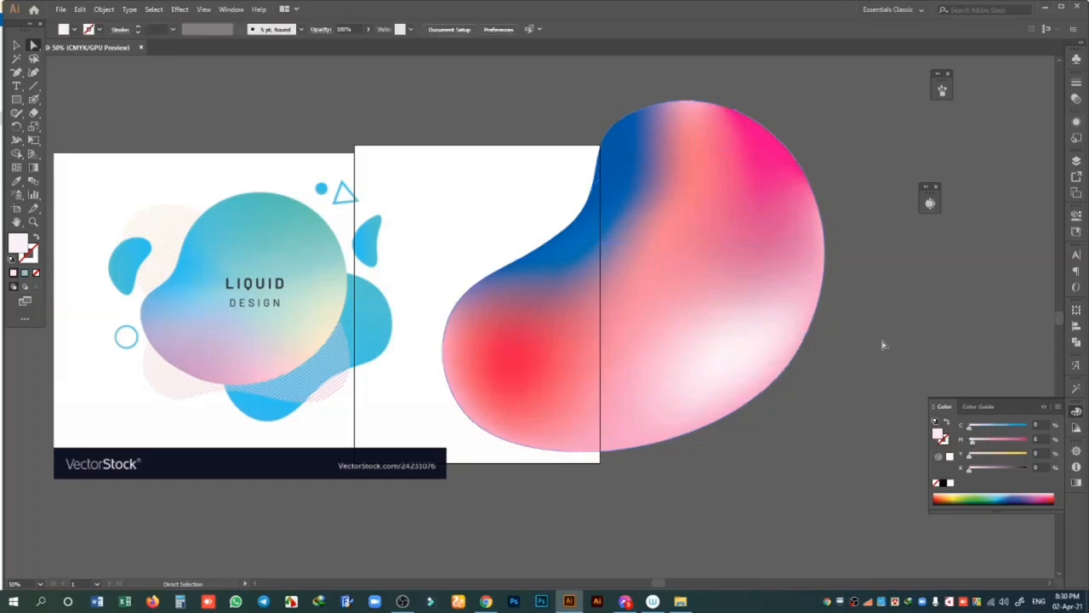
- Display the gradient settings and leave the artwork deselected
click(17, 46)
click(1075, 483)
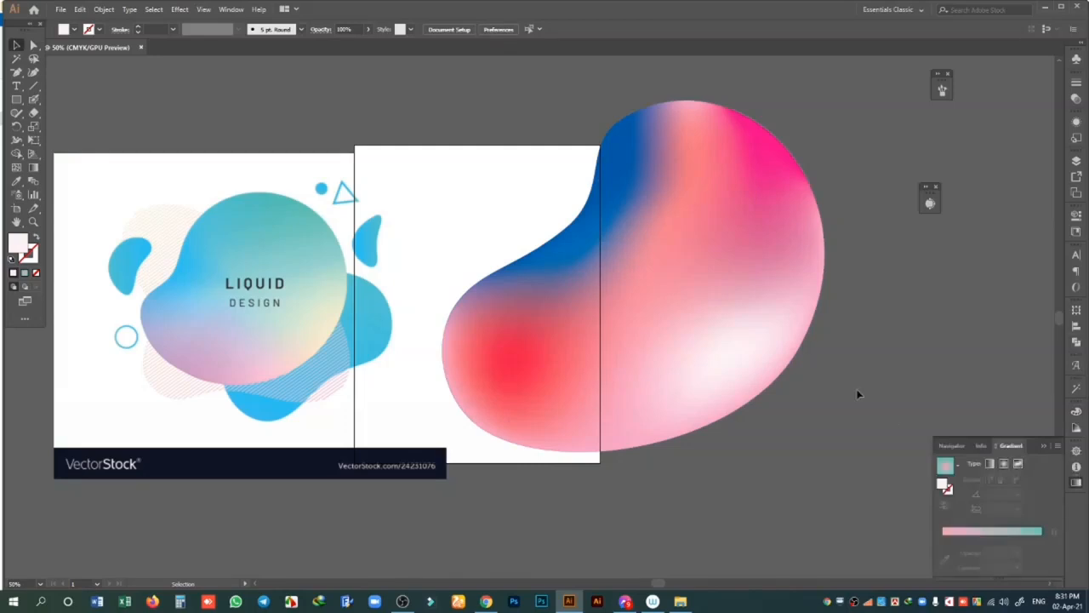
click(631, 268)
click(924, 312)
scroll(884, 307, up, 2)
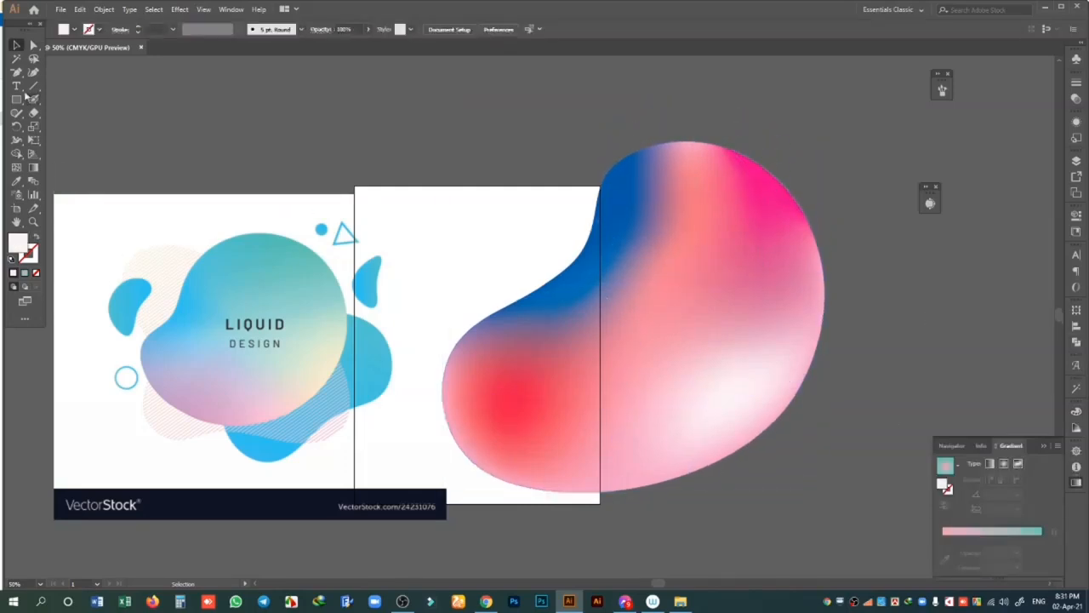
click(83, 301)
click(97, 150)
- Draw a closed four-point leaf shape with the Curvature tool on the artboard, left of the large blob
click(34, 73)
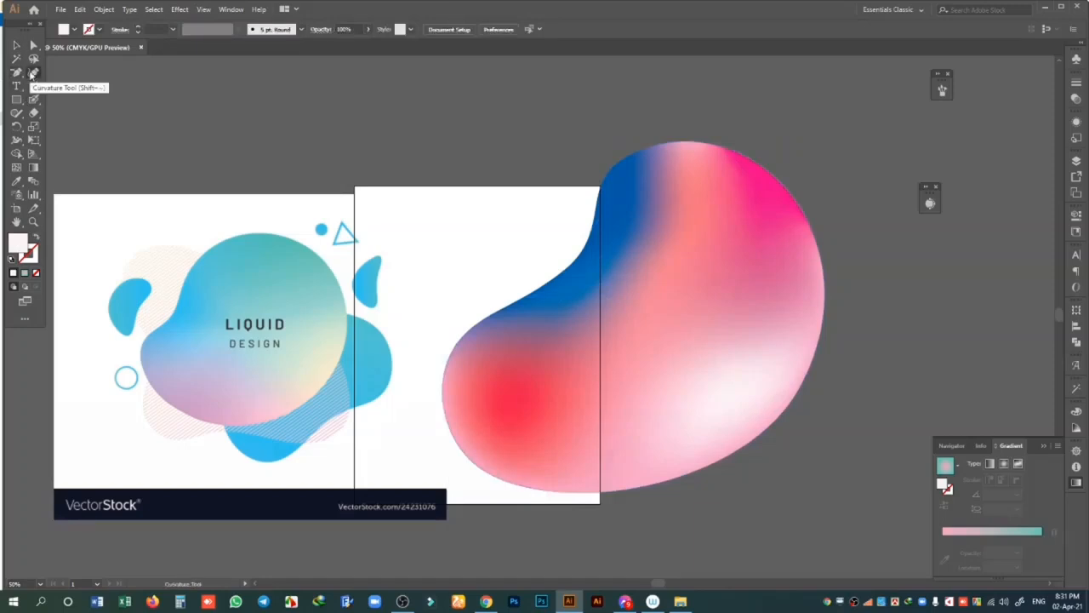
click(480, 226)
click(447, 277)
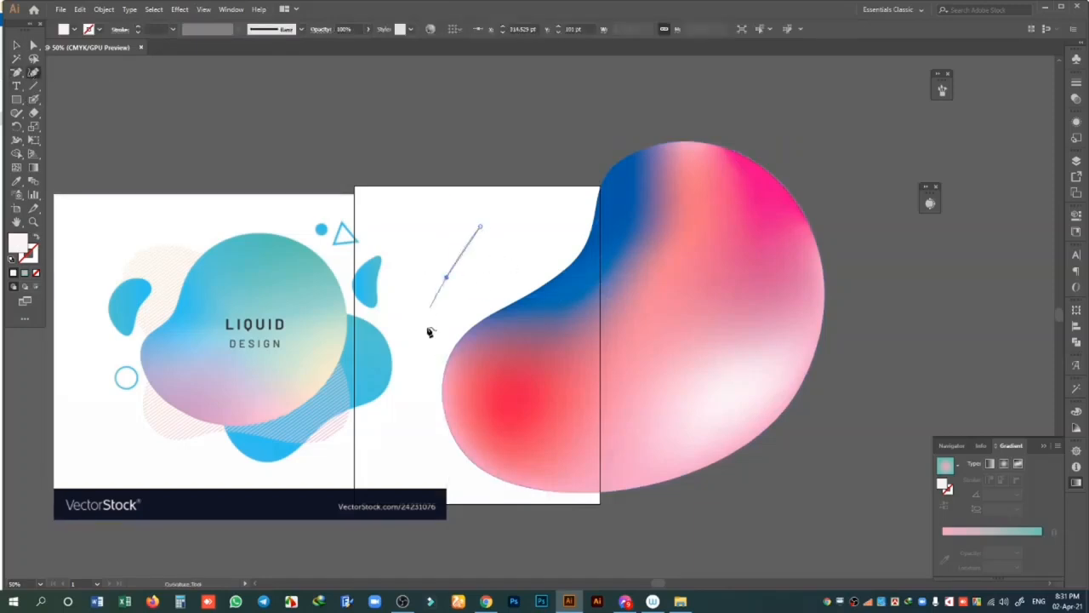
click(428, 348)
click(377, 262)
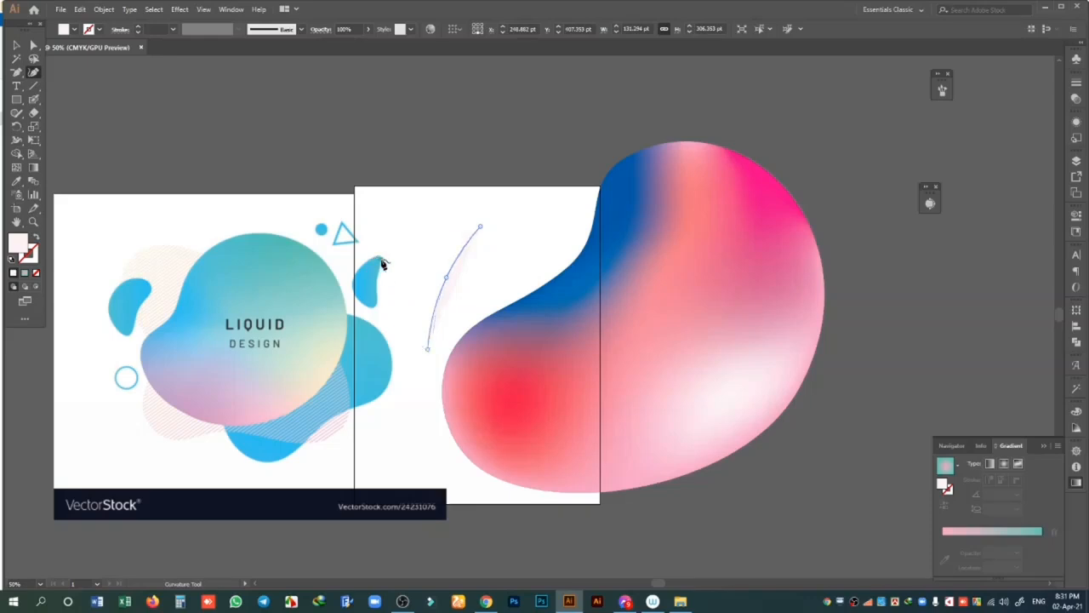
click(480, 227)
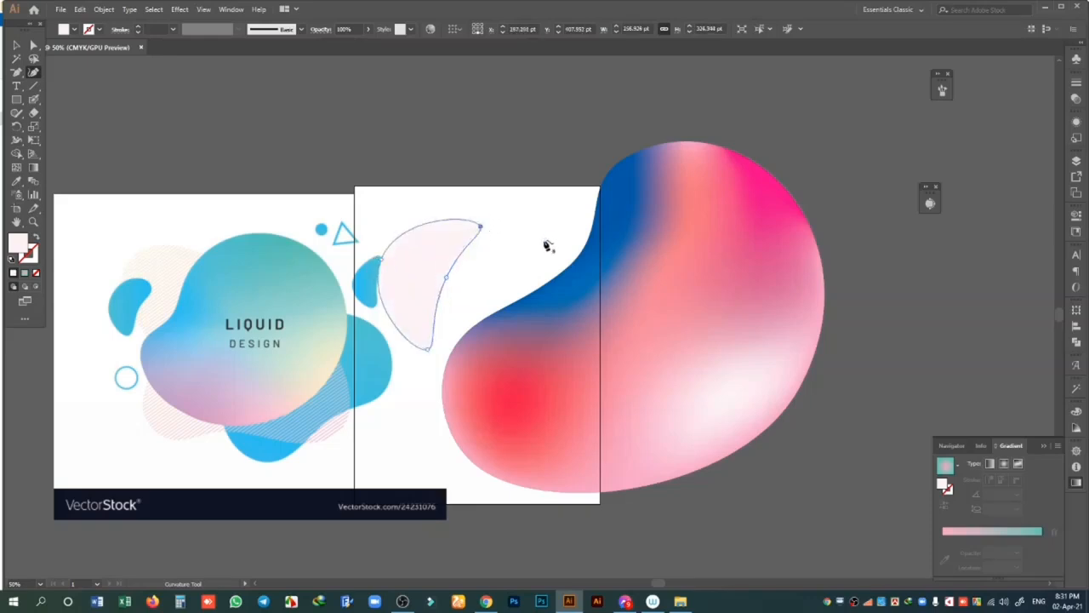
- Move the leaf shape slightly down, fill it with the pink-to-teal radial gradient, and run the gradient from upper tip to lower tip
click(16, 46)
click(500, 279)
drag(426, 302, 417, 341)
click(24, 273)
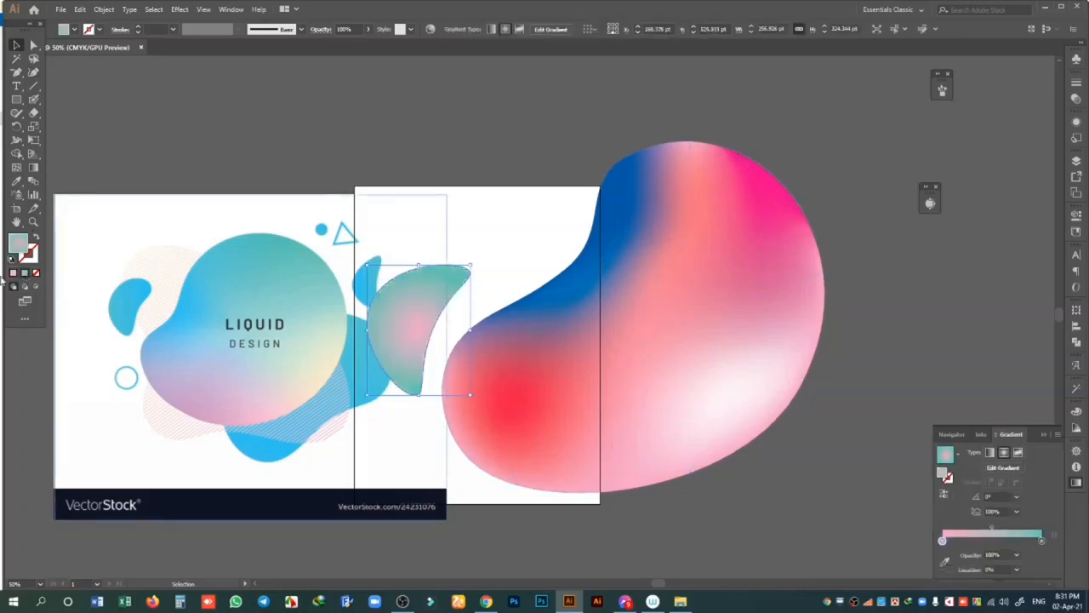
click(34, 167)
mouse_move(460, 265)
mouse_down()
mouse_move(413, 377)
mouse_move(417, 392)
mouse_up()
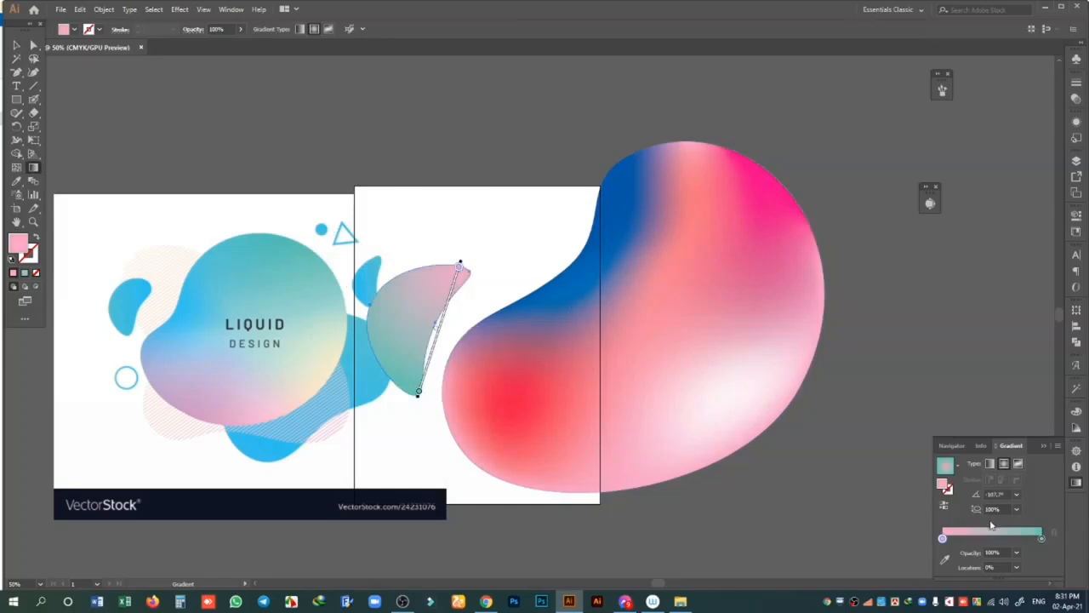
- Change the leaf gradient's pink stop to cyan blue and extend the gradient's start beyond the upper tip
double_click(943, 539)
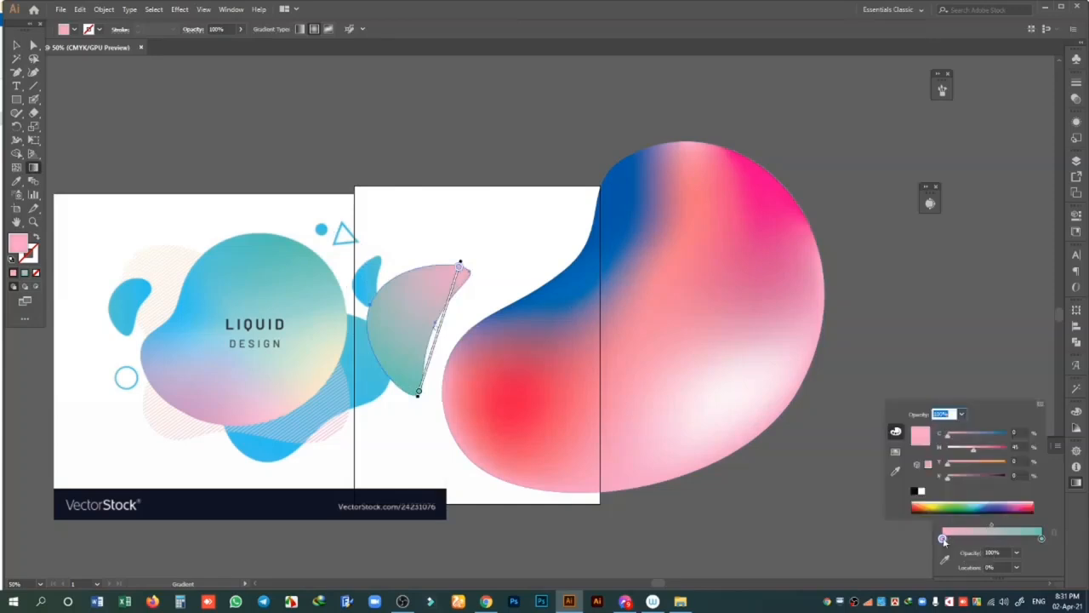
drag(964, 451, 946, 451)
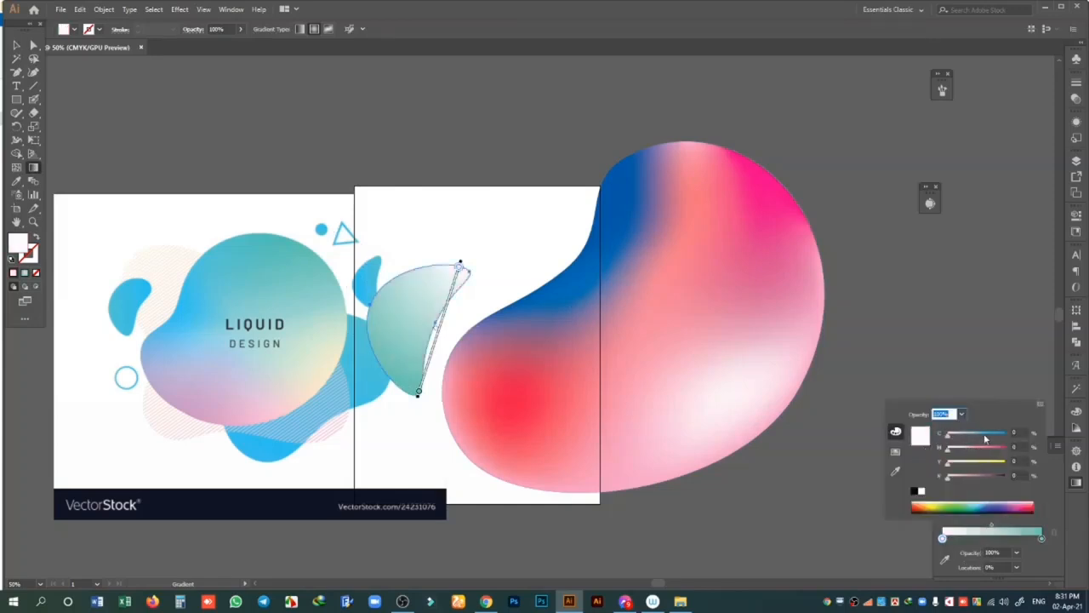
click(986, 435)
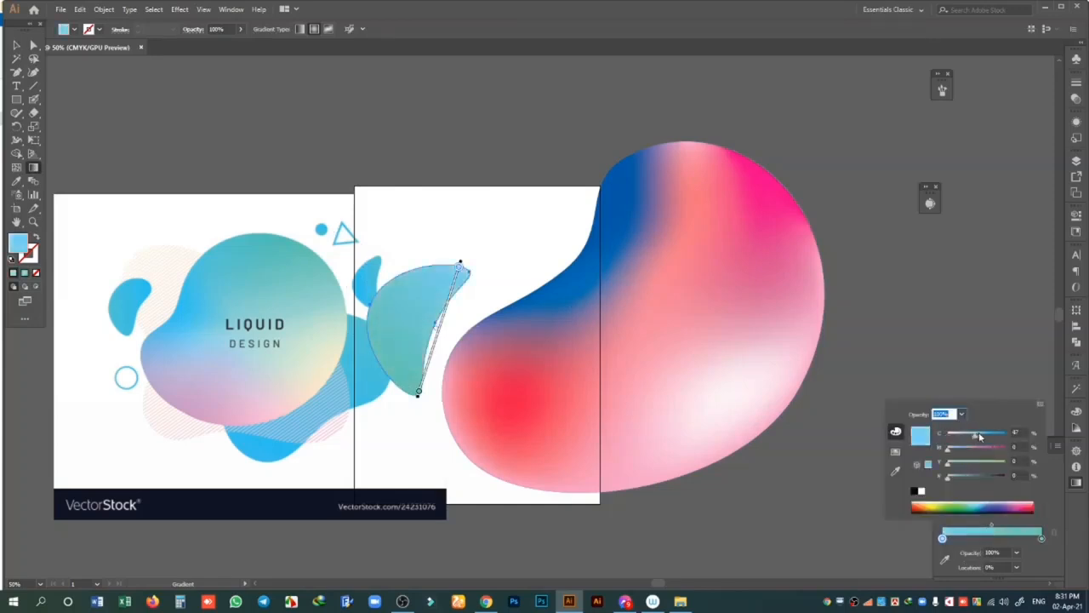
key(Escape)
drag(460, 266, 498, 142)
- Move the leaf shape slightly to the right and rotate it about 9° clockwise
click(16, 45)
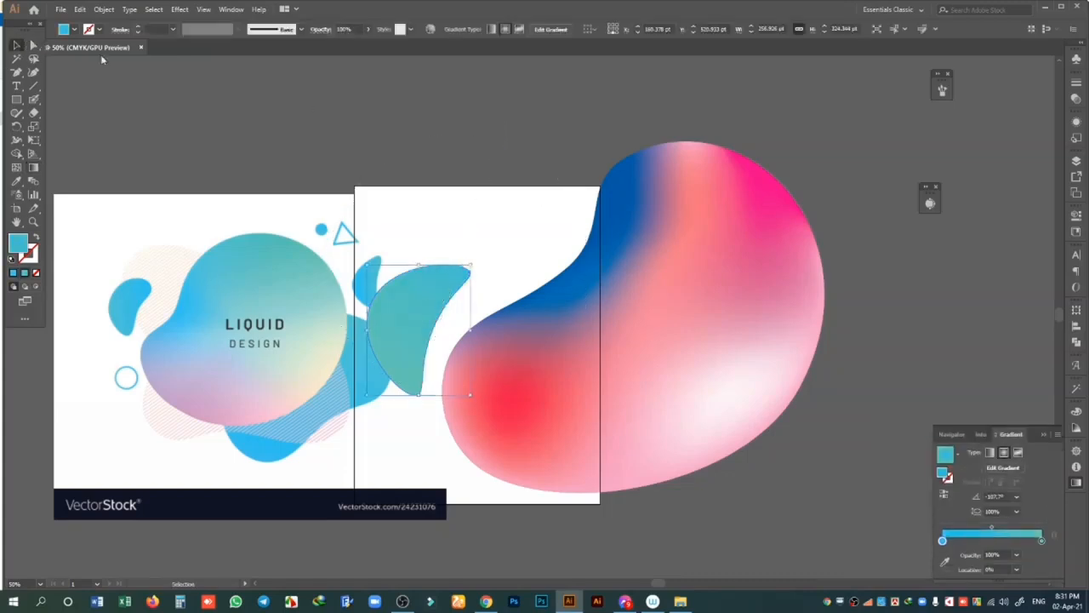
drag(414, 309, 424, 309)
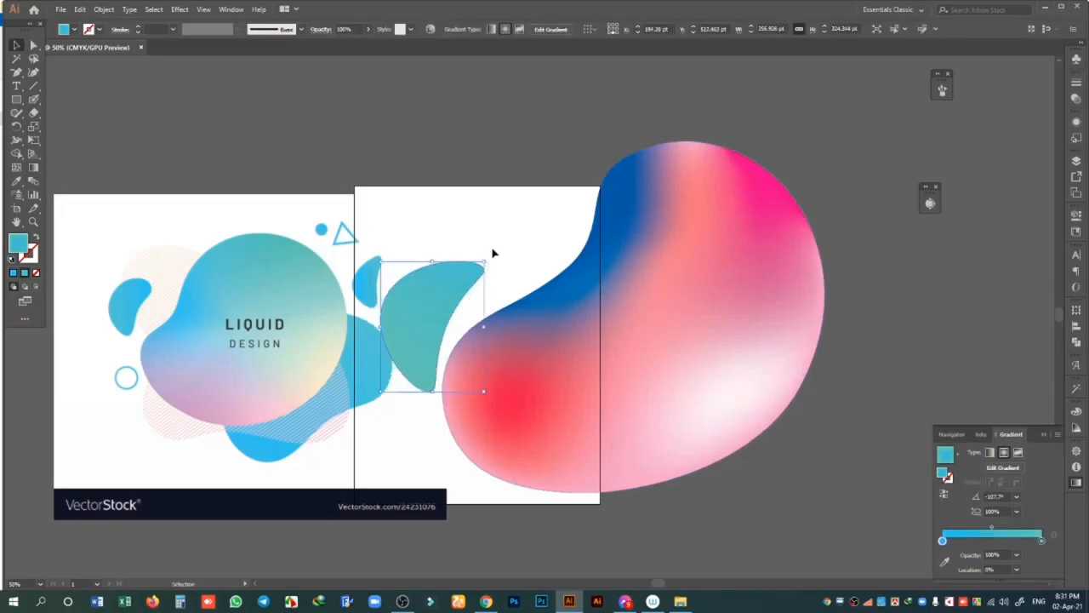
drag(490, 255, 437, 297)
click(494, 155)
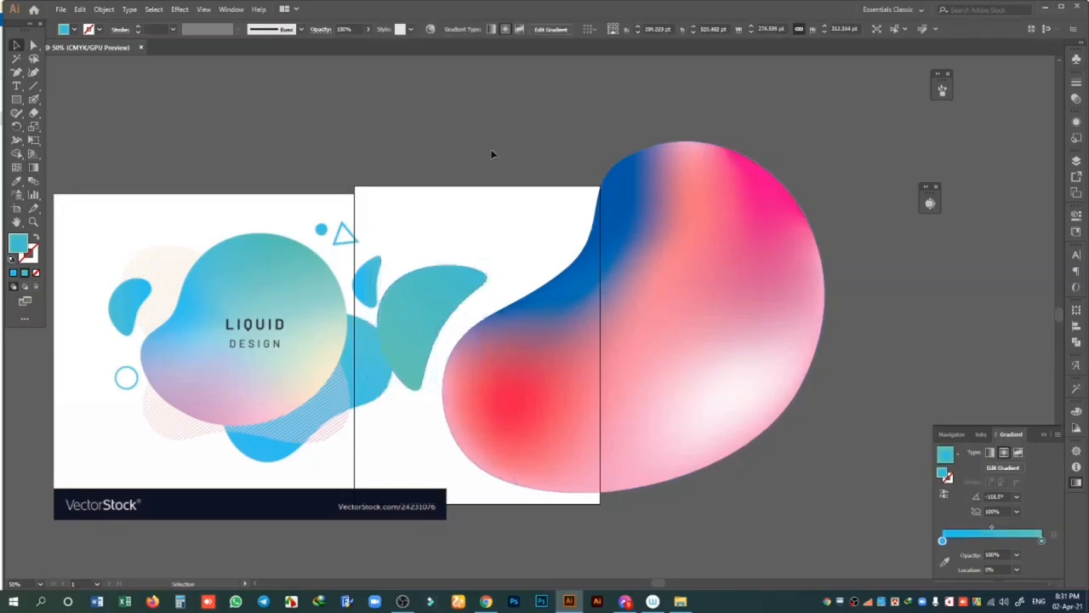
- Move the Liquid Design reference image left so it sits clear of the artboard
click(450, 284)
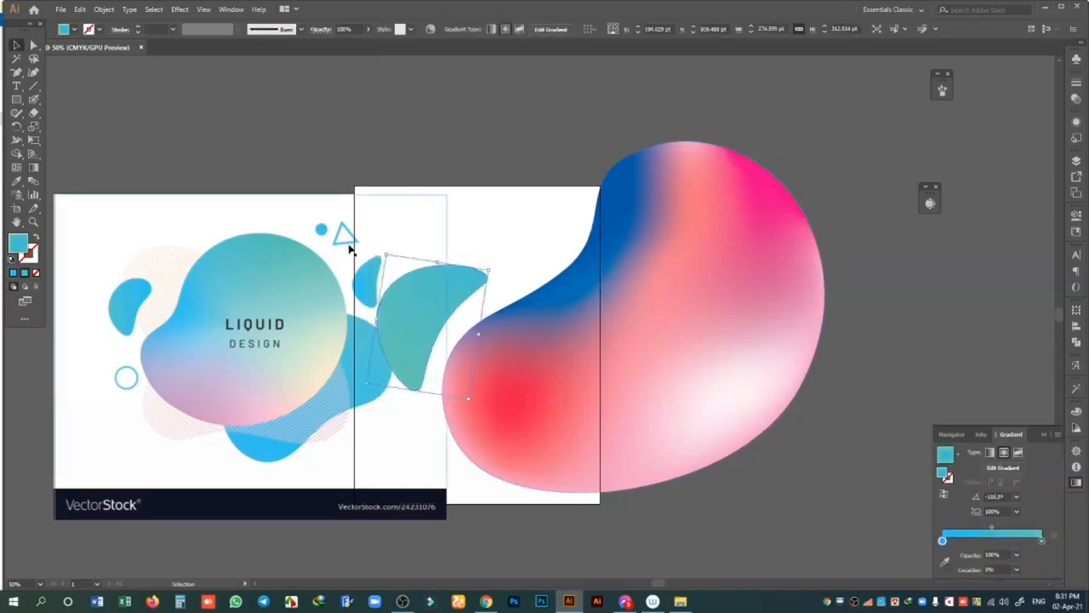
drag(351, 251, 266, 236)
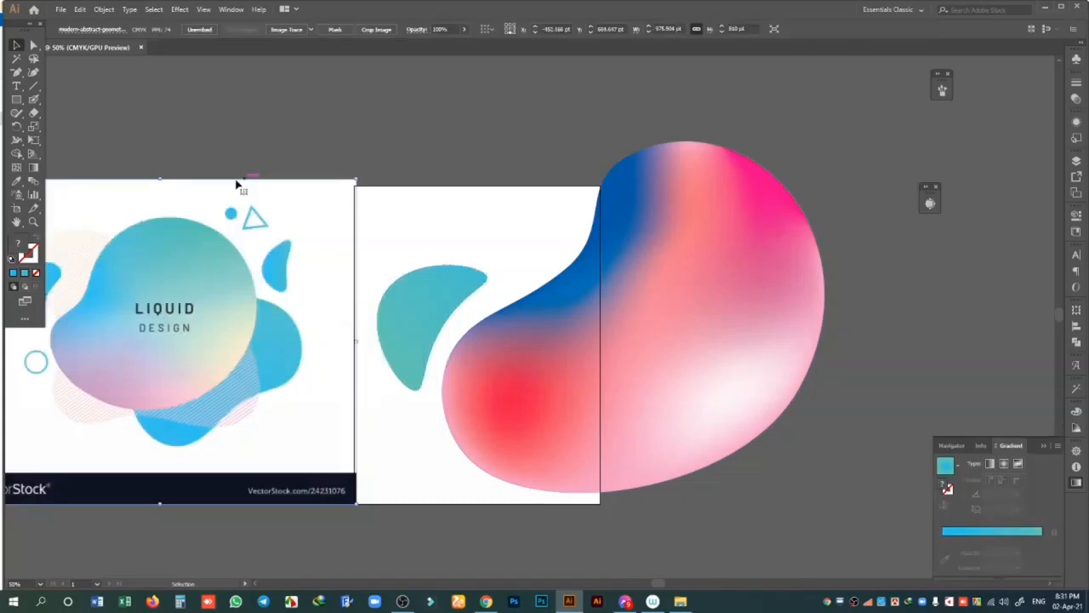
click(403, 126)
- Draw a small closed triangle with the Pen tool near the artboard's upper-right corner
drag(16, 73, 47, 76)
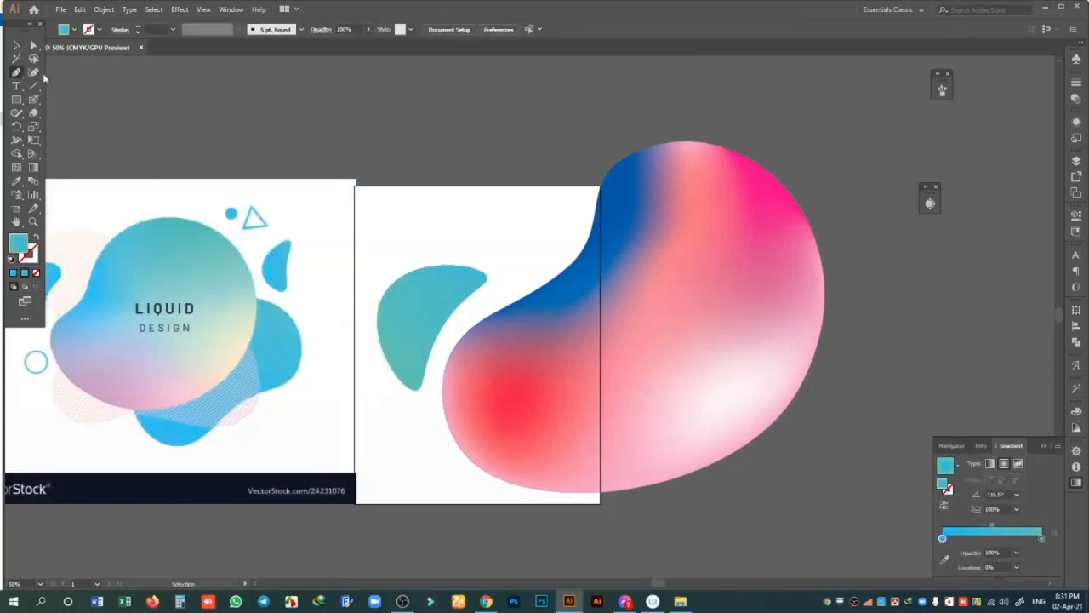
click(494, 212)
click(540, 243)
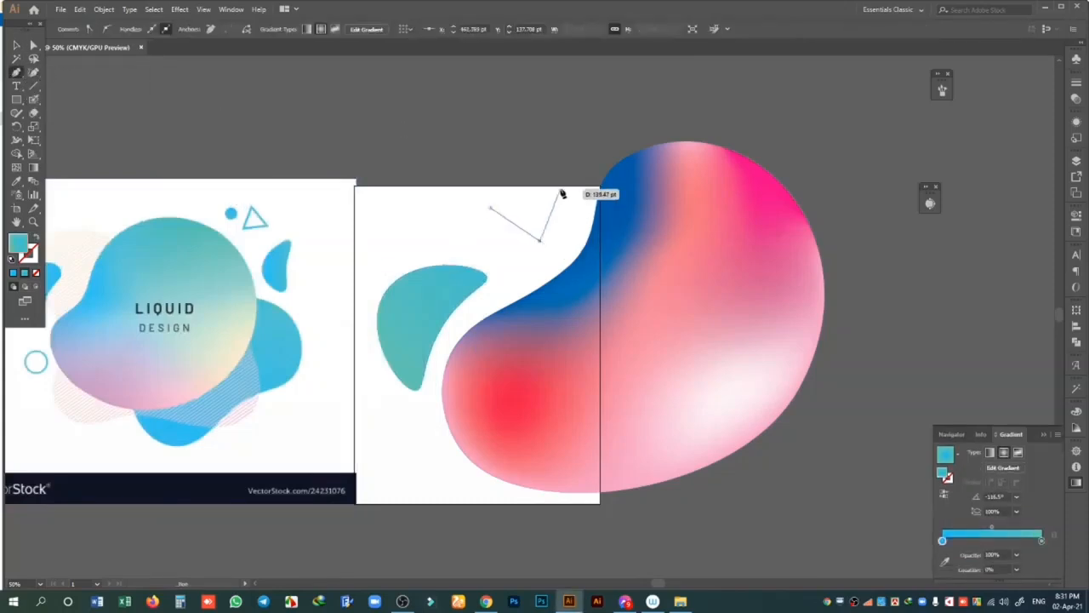
drag(559, 187, 526, 203)
click(492, 208)
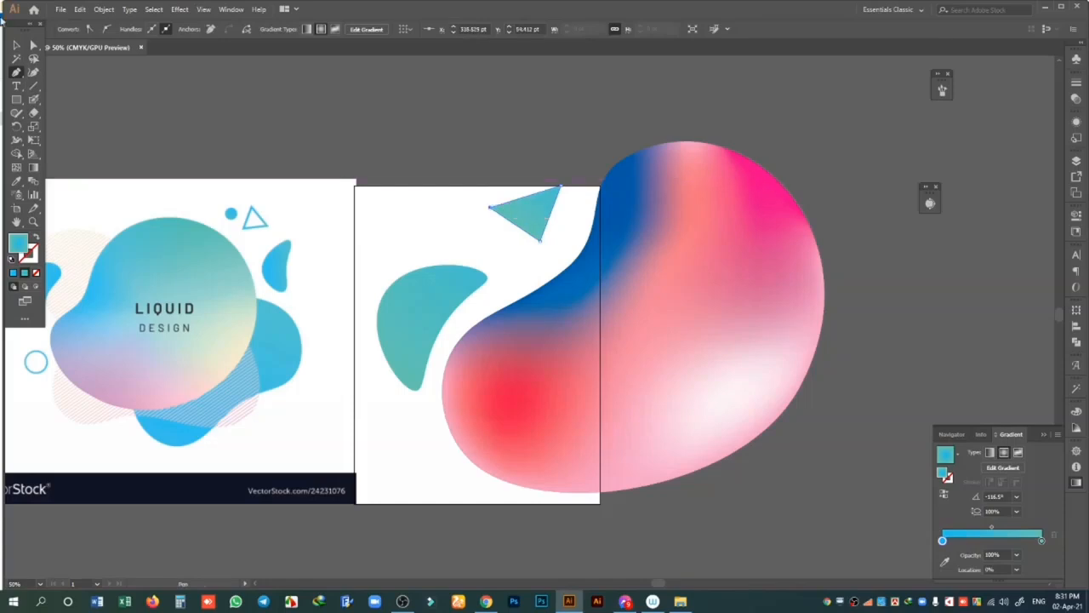
click(17, 48)
- Swap the triangle's gradient fill to its stroke, leaving no fill, and set the stroke weight to 17 pt
click(548, 234)
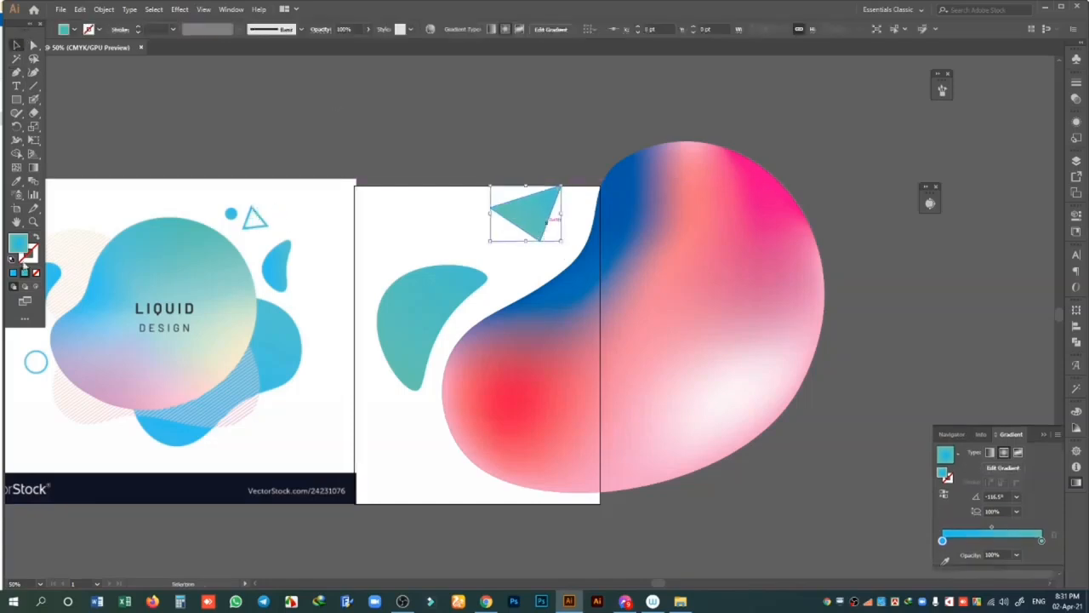
click(37, 241)
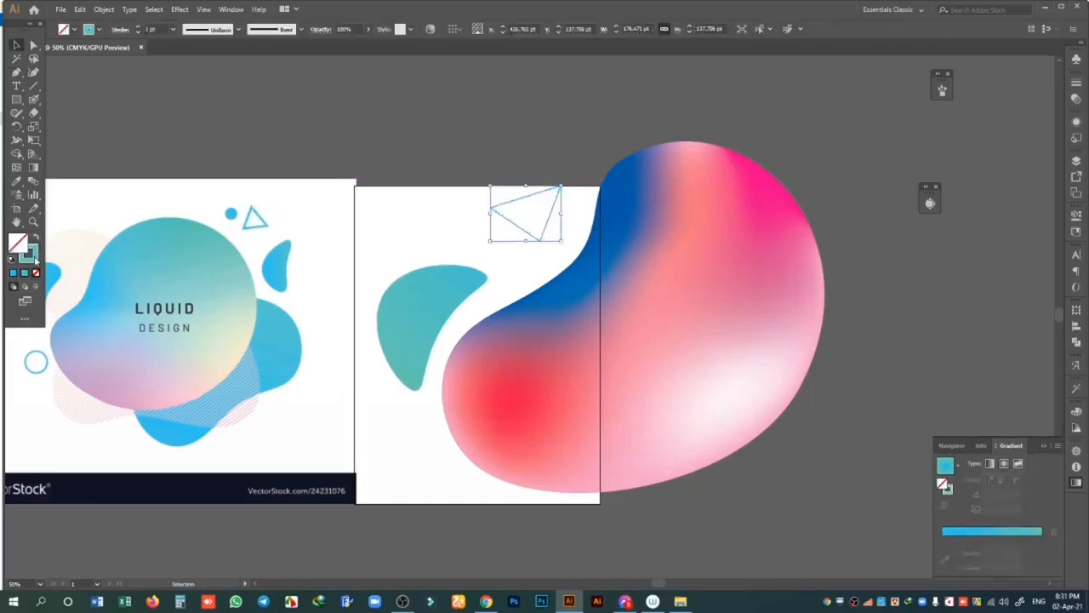
click(34, 257)
click(140, 30)
click(140, 30)
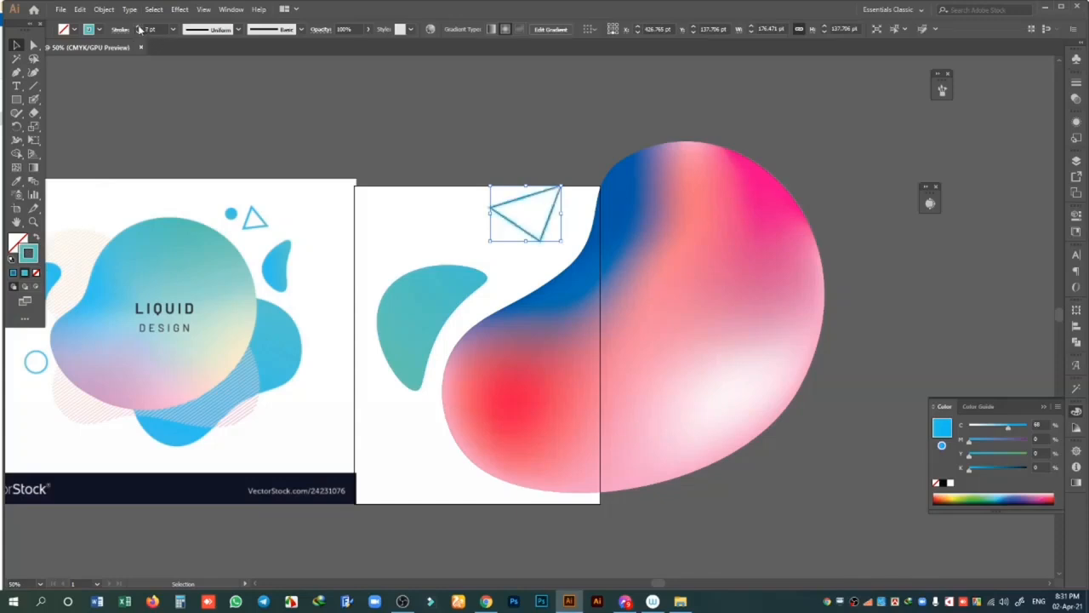
click(140, 30)
click(140, 30)
click(139, 30)
click(139, 29)
click(140, 29)
click(139, 30)
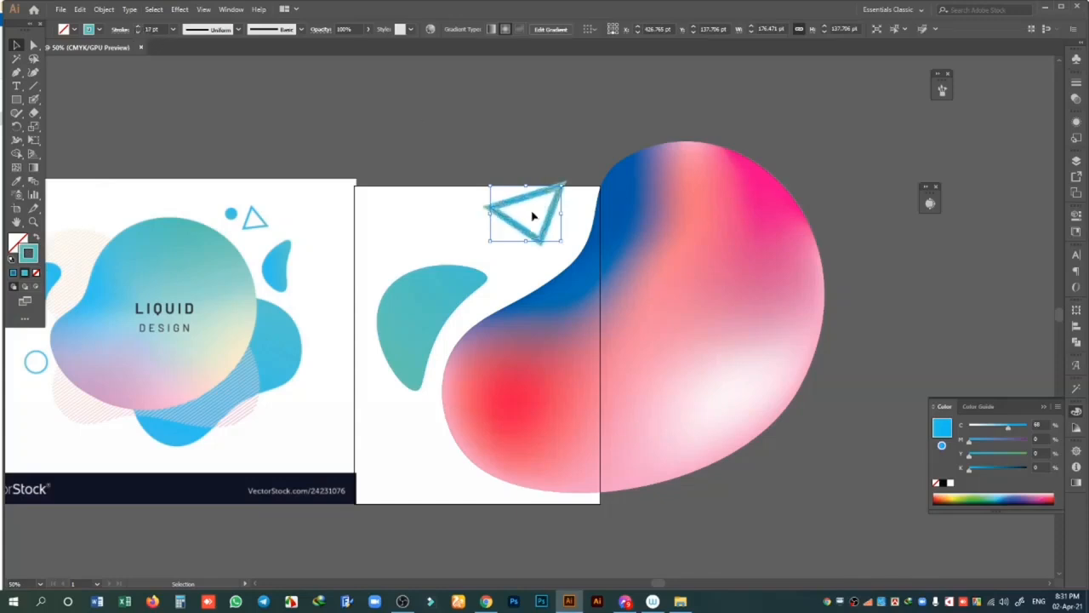
click(73, 105)
- Draw a small three-sided polygon with the gradient stroke above the leaf shape, using the Polygon tool
click(18, 101)
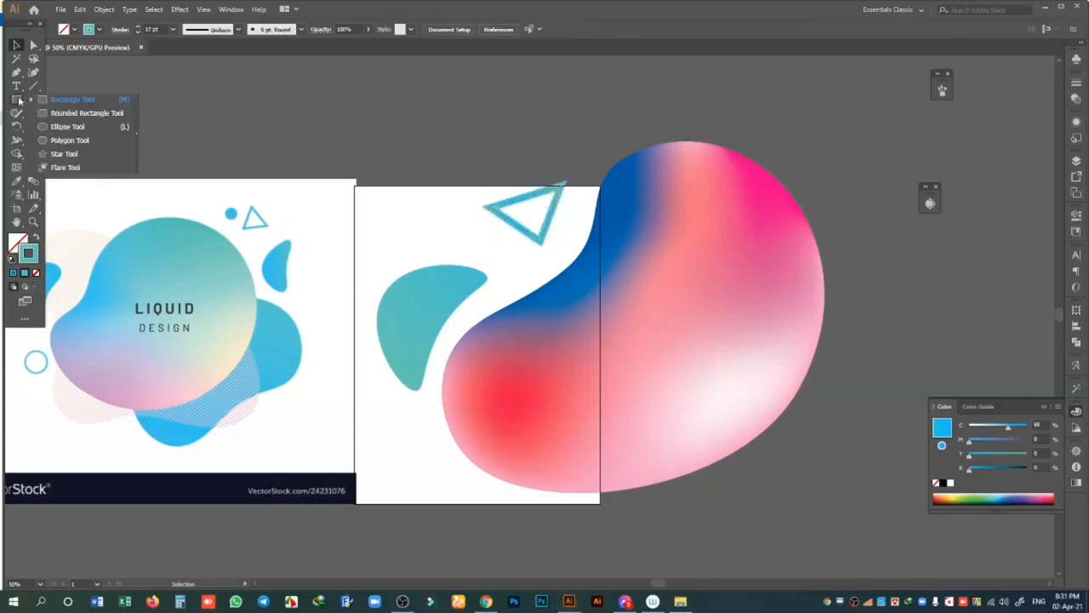
click(89, 142)
mouse_move(435, 222)
mouse_down()
mouse_move(458, 247)
mouse_move(473, 238)
mouse_move(461, 230)
mouse_move(524, 238)
mouse_up()
key(Down)
key(Down)
key(Down)
key(Up)
key(Up)
key(Up)
key(Up)
key(Up)
key(Up)
key(Down)
key(Down)
key(Down)
key(Down)
key(Down)
key(Down)
- Delete the original pen-drawn triangle
key(v)
click(515, 228)
key(BackSpace)
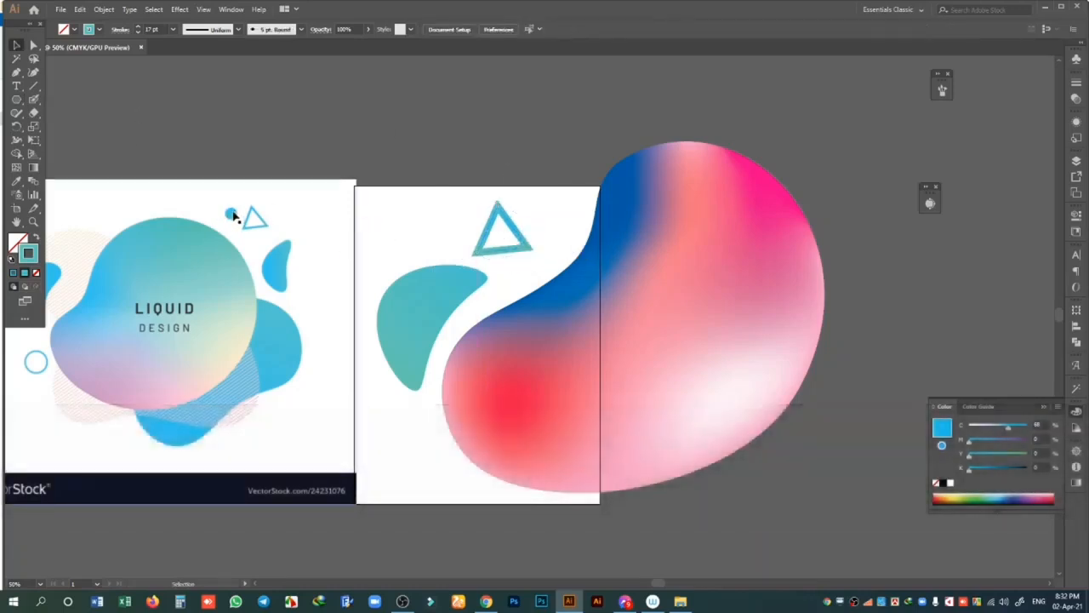
- Draw a circle about 76 pt across to the right of the triangle and give it the gradient fill with no stroke
click(15, 103)
click(66, 128)
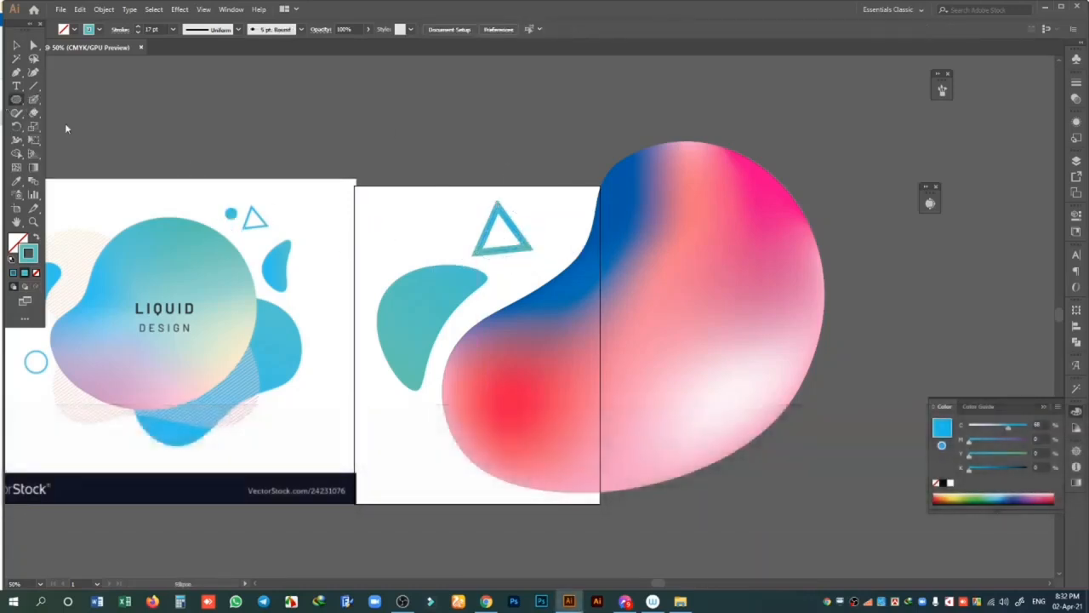
drag(545, 208, 578, 228)
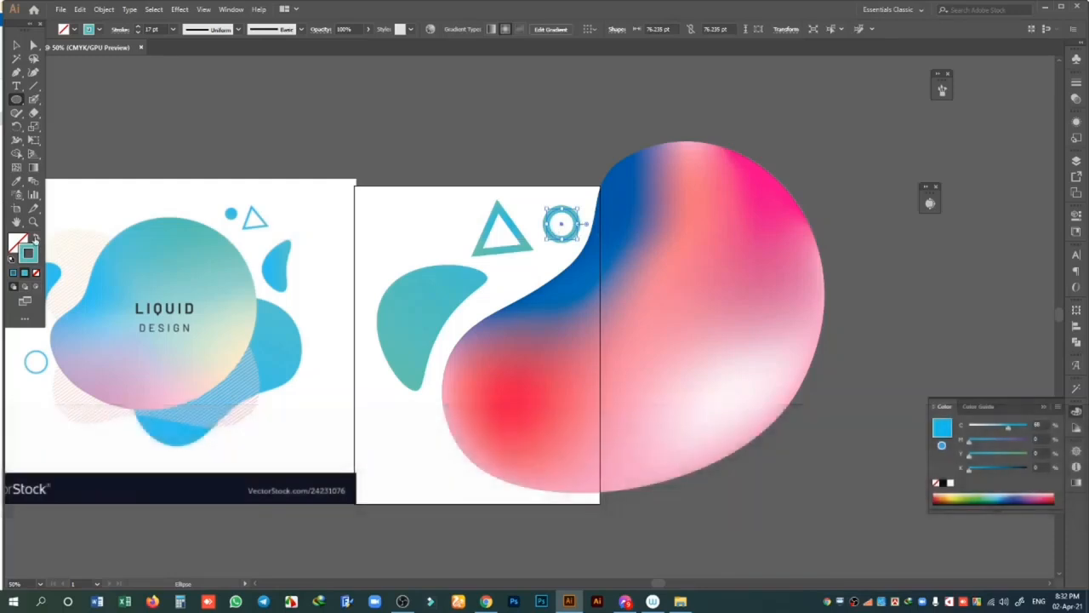
click(35, 239)
key(v)
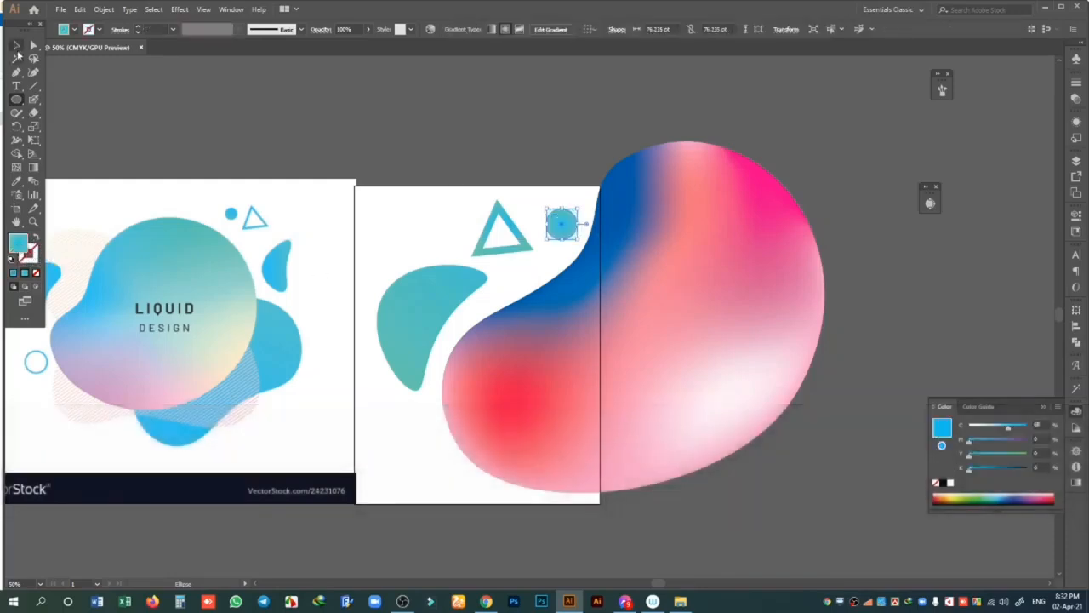
click(498, 120)
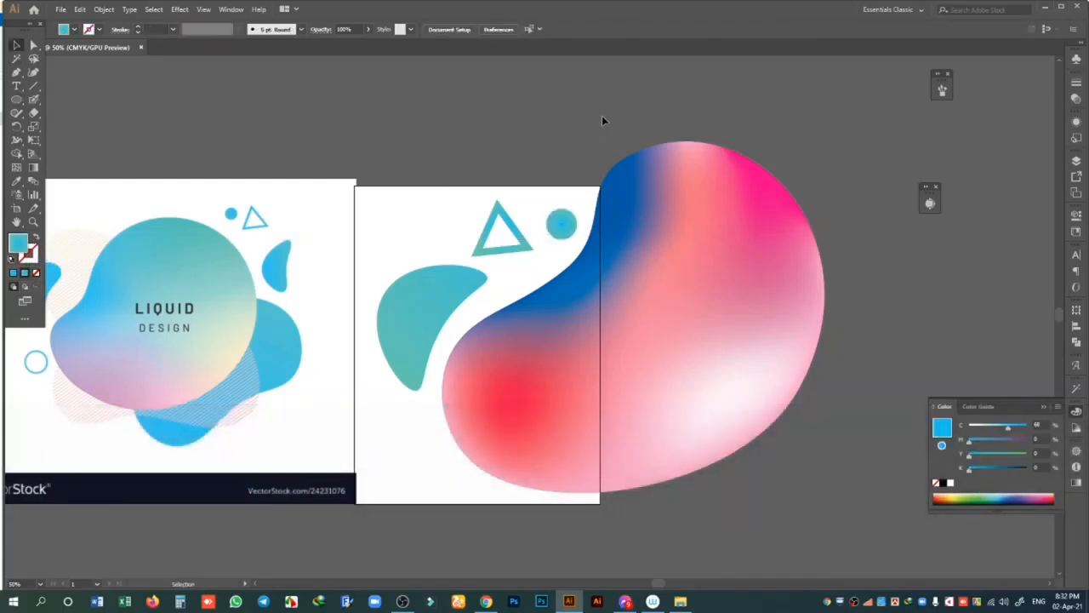
- Redirect the small circle's gradient to run diagonally from its upper-left area to its lower-right edge
key(ctrl+equal)
click(573, 199)
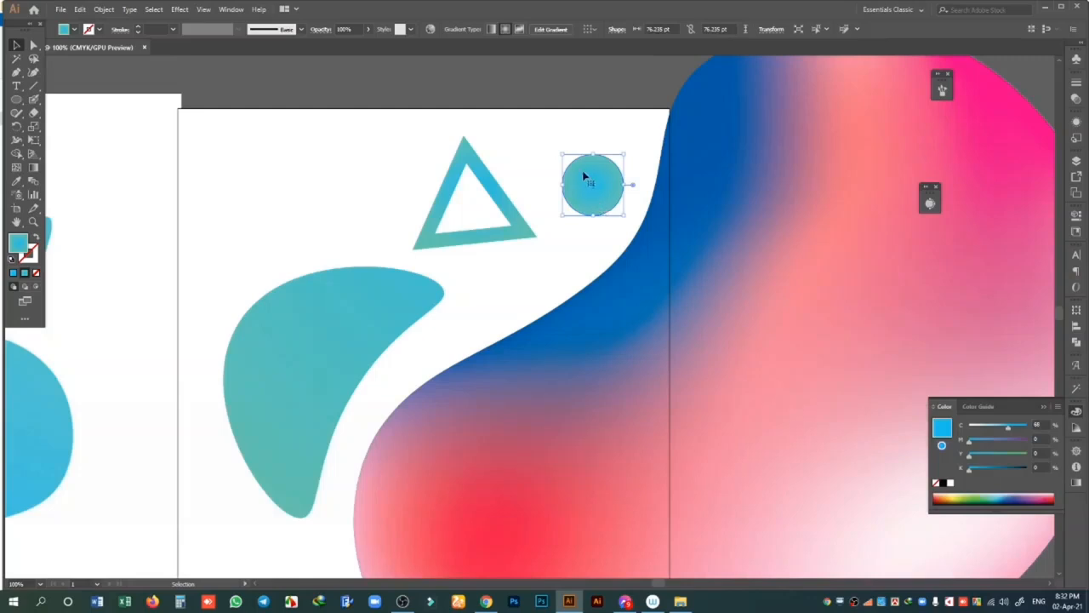
click(34, 168)
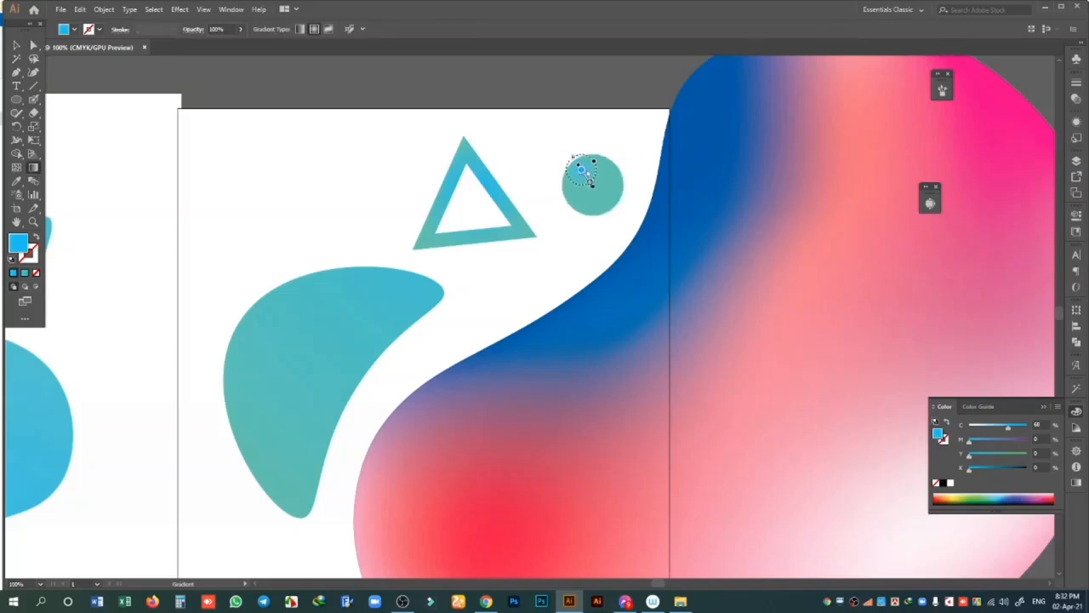
drag(582, 169, 606, 215)
key(v)
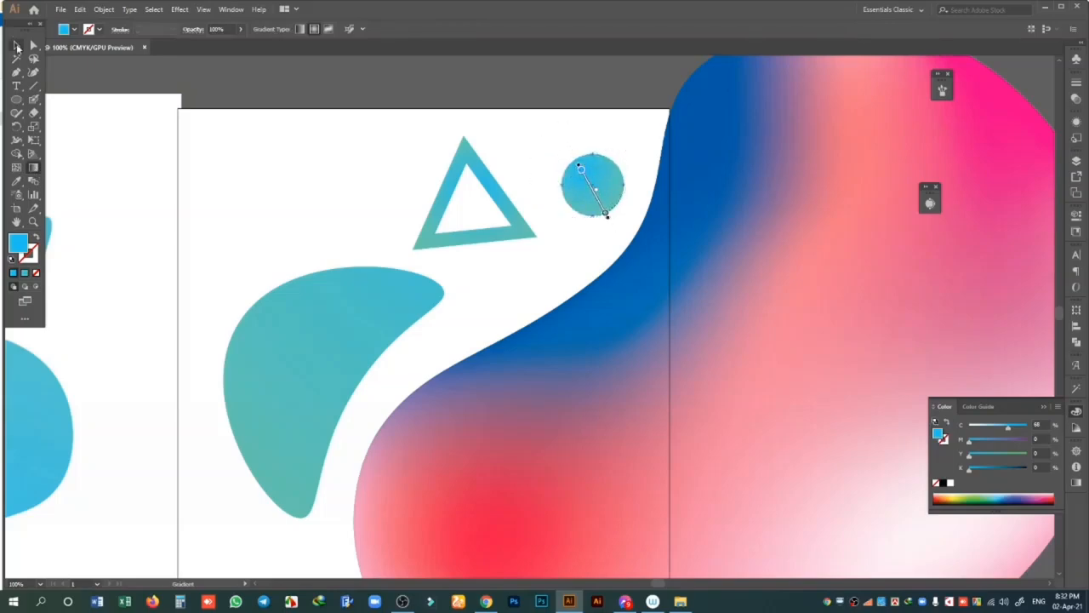
click(409, 124)
- Start a curved shape with the Curvature tool, placing one anchor below the mesh blob's lower-left edge and one near the blob's middle
key(ctrl+minus)
key(ctrl+minus)
key(ctrl+minus)
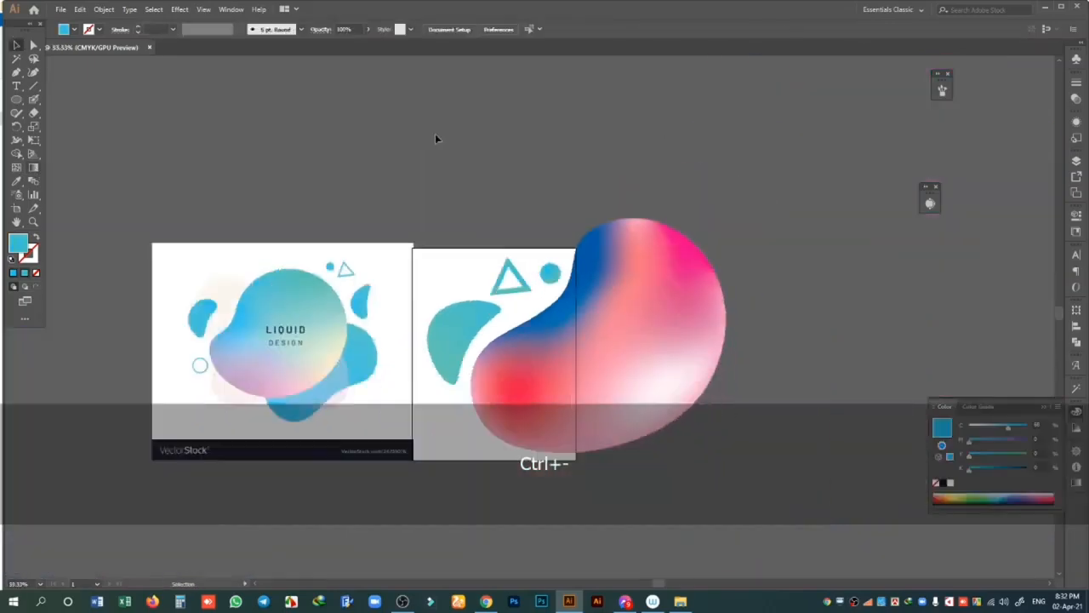
key(ctrl+equal)
click(395, 224)
key(alt+space)
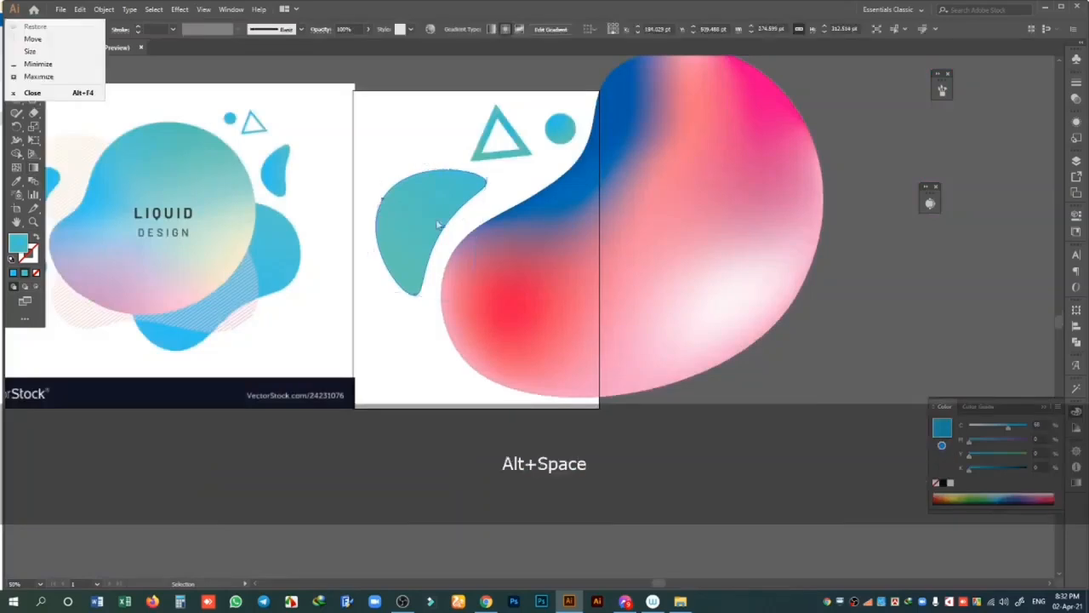
drag(461, 213, 474, 243)
click(852, 143)
scroll(859, 149, down, 2)
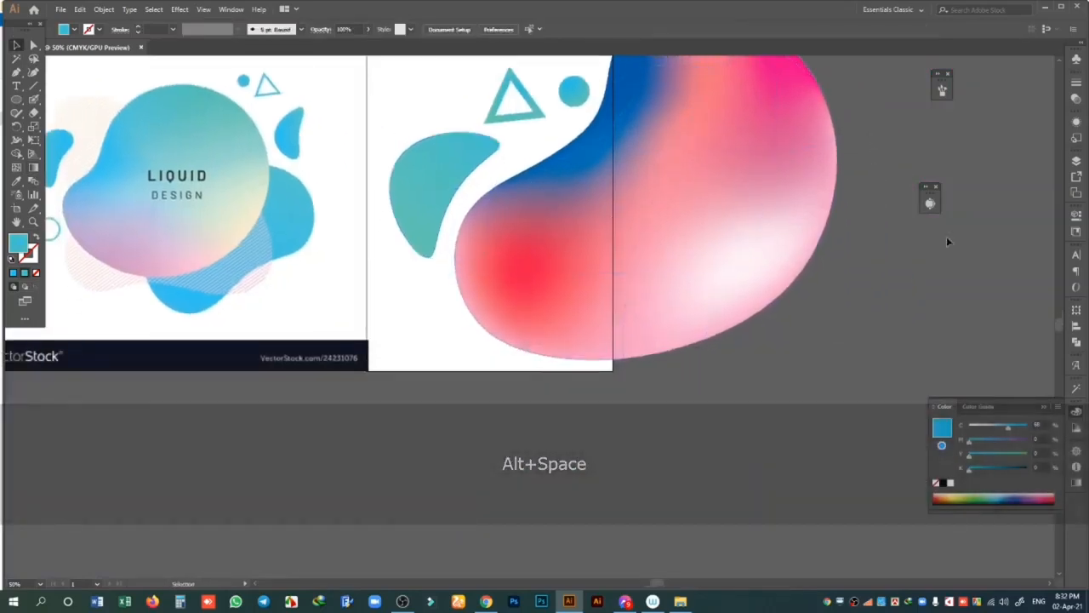
click(33, 73)
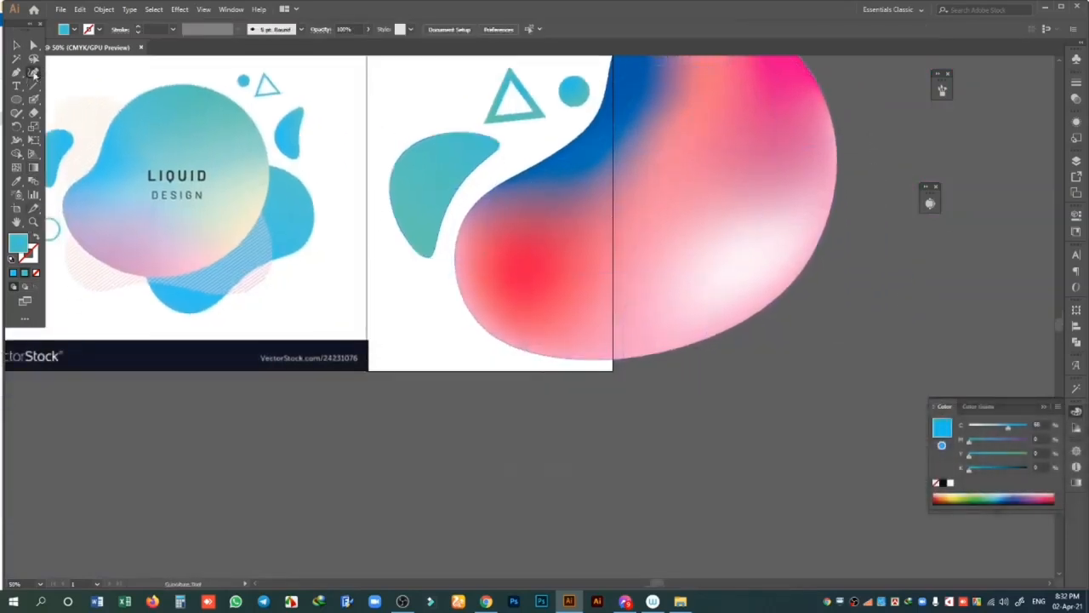
click(474, 372)
click(640, 171)
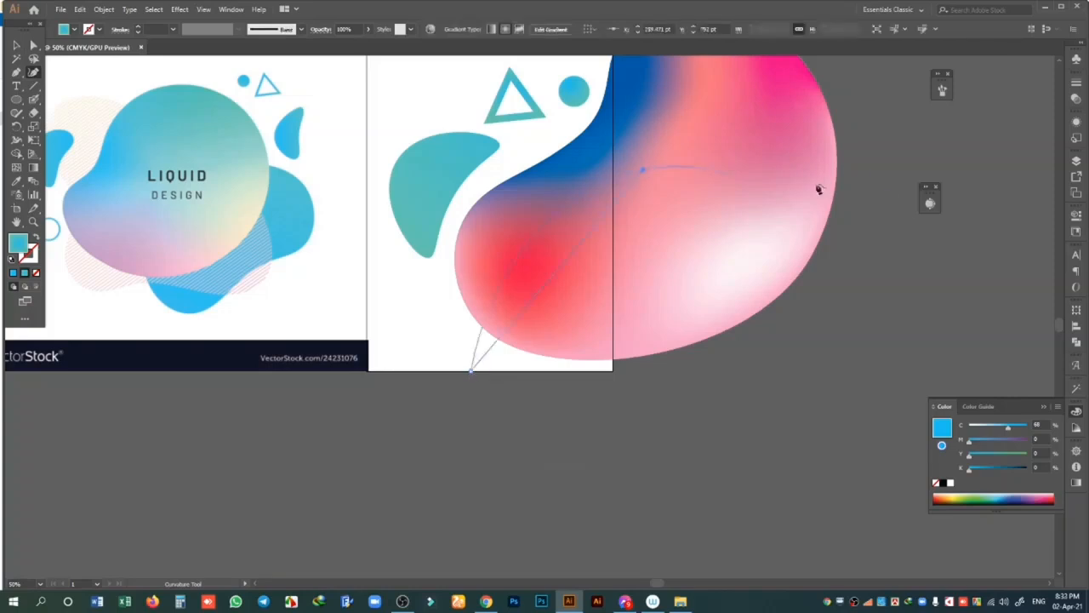
click(925, 246)
click(728, 326)
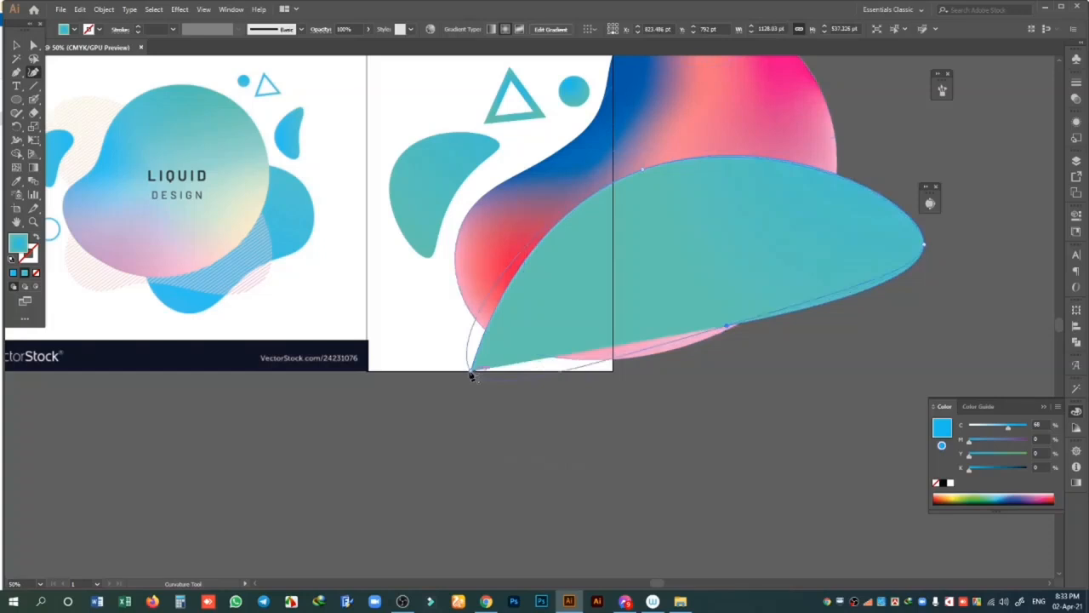
click(692, 454)
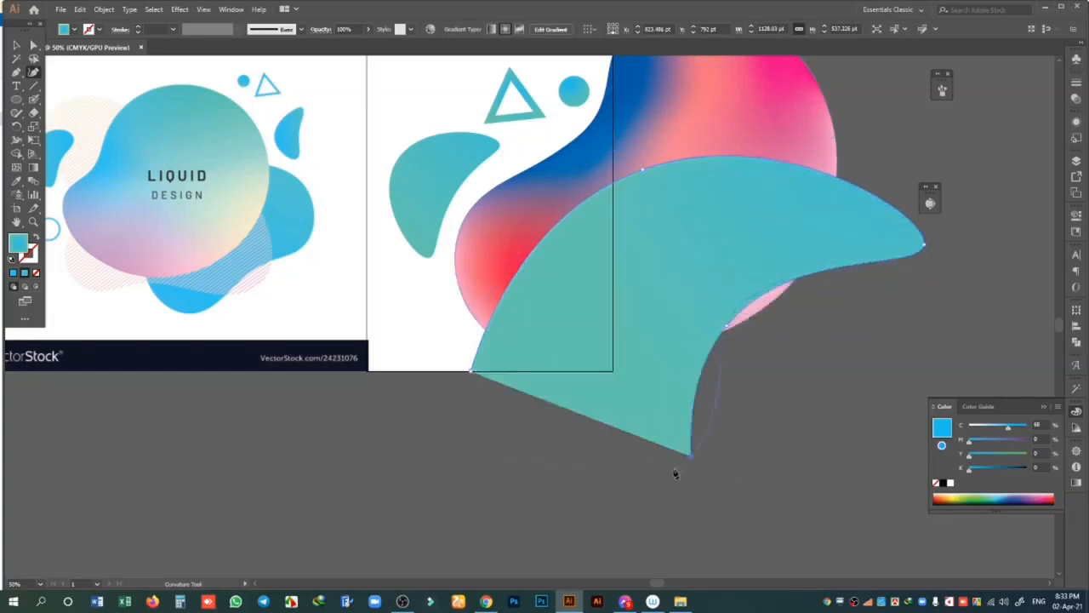
click(471, 371)
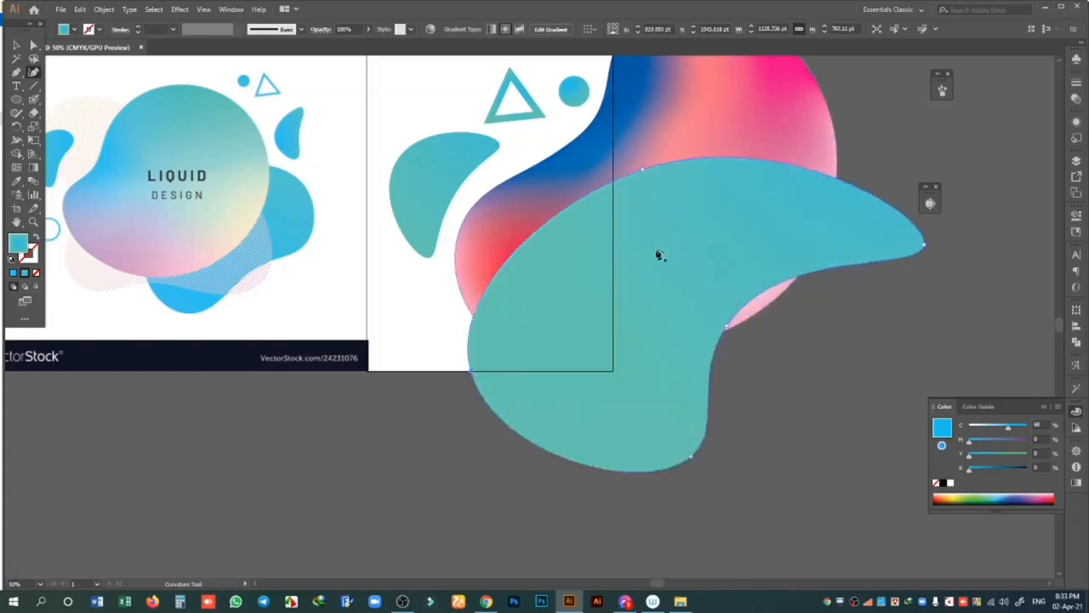
key(ctrl+z)
key(ctrl+z)
key(ctrl+z)
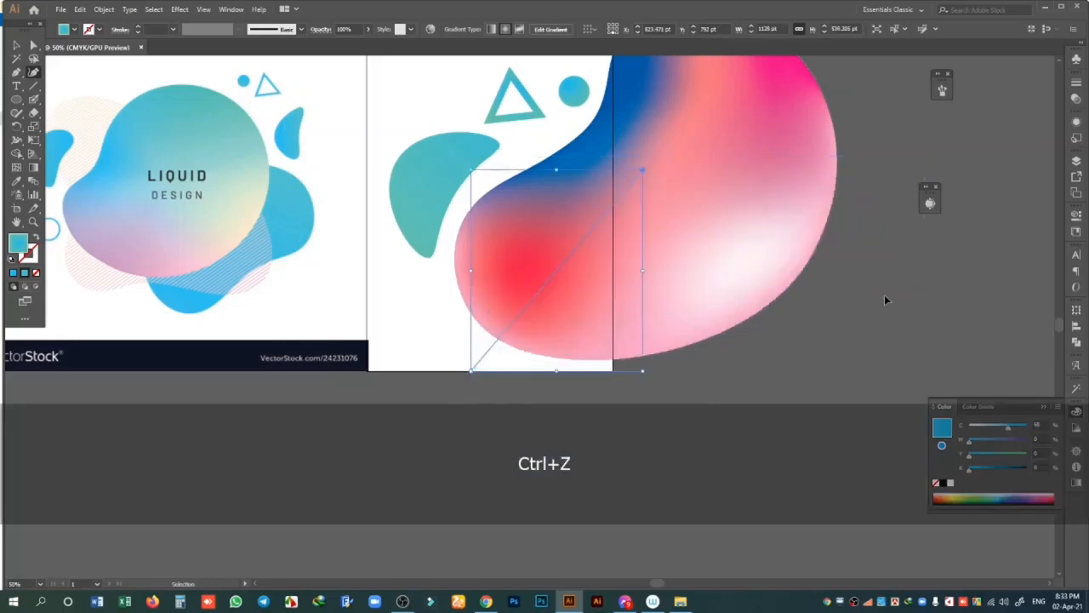
- Complete the curved path as a closed, bent blob about 1070 by 885 pt over the mesh blob's lower half
click(895, 235)
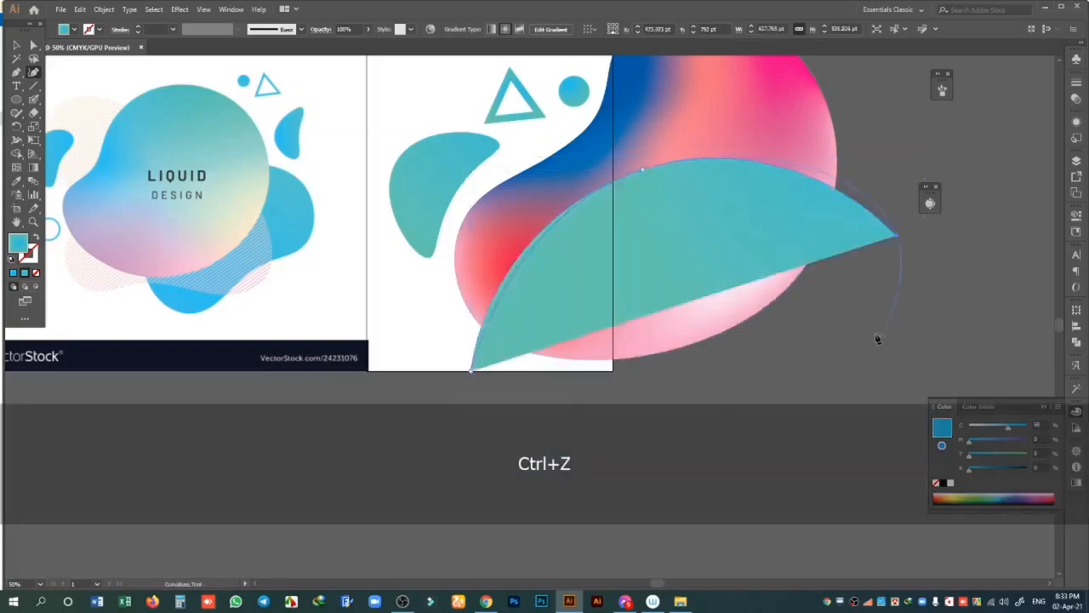
click(845, 375)
click(661, 359)
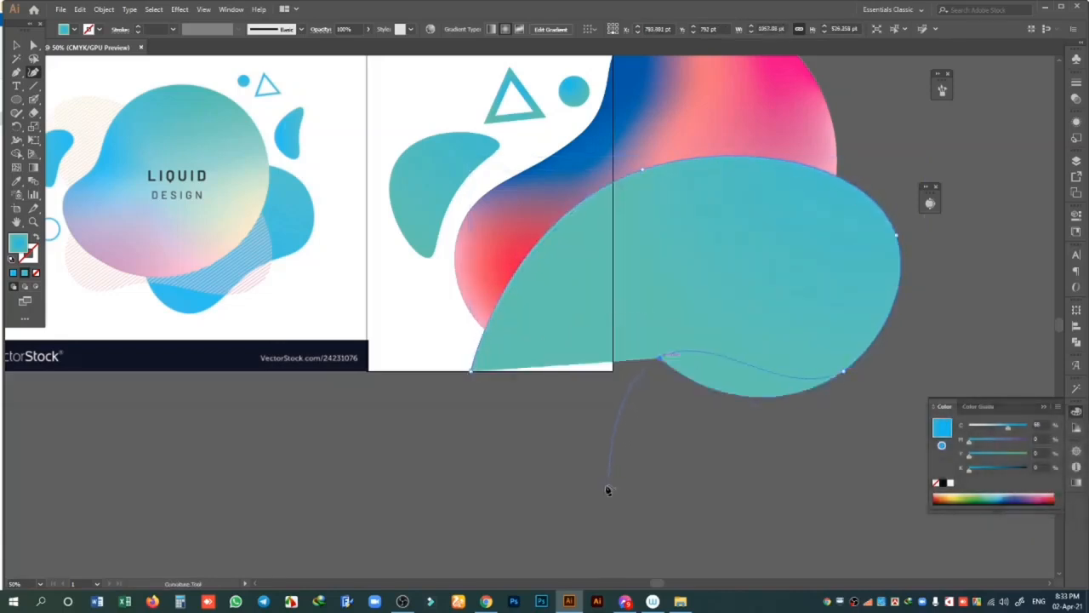
click(577, 512)
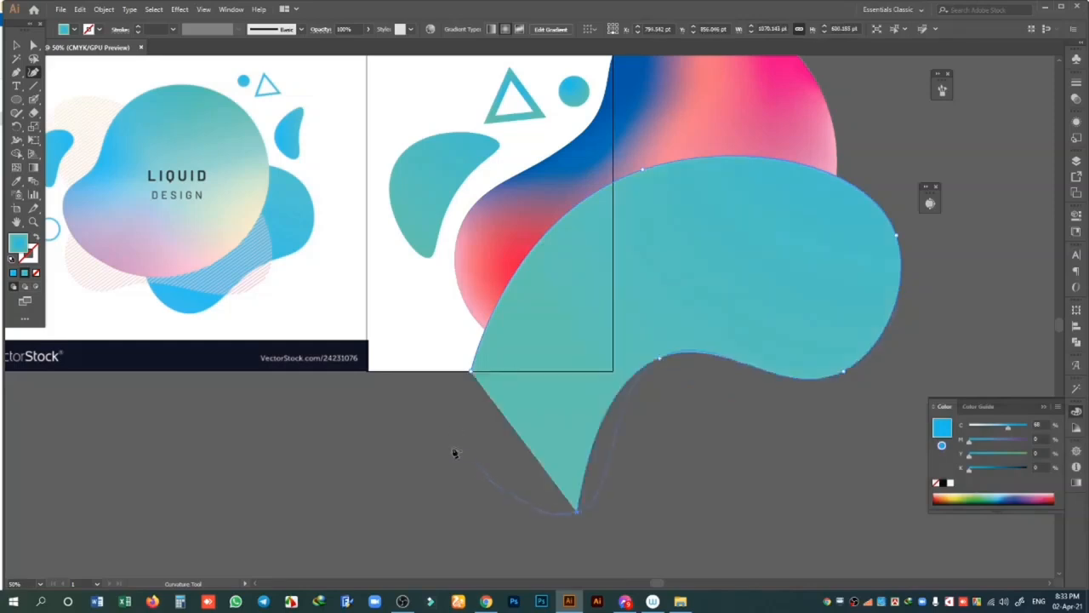
click(472, 372)
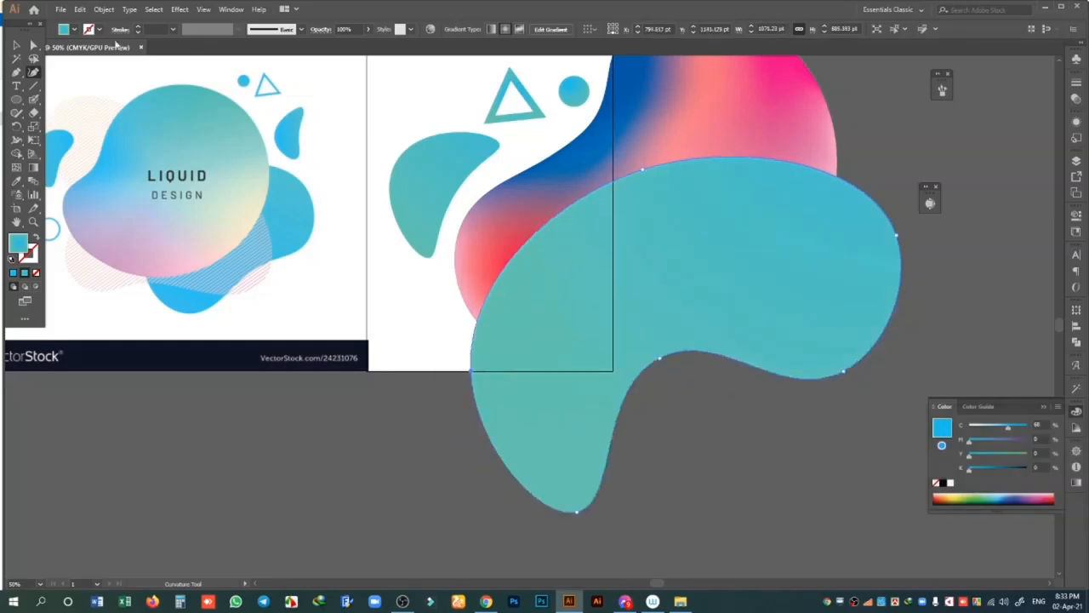
- Scale the bent blob proportionally to about 825 pt wide and move it over the mesh blob's lower-right side
click(15, 44)
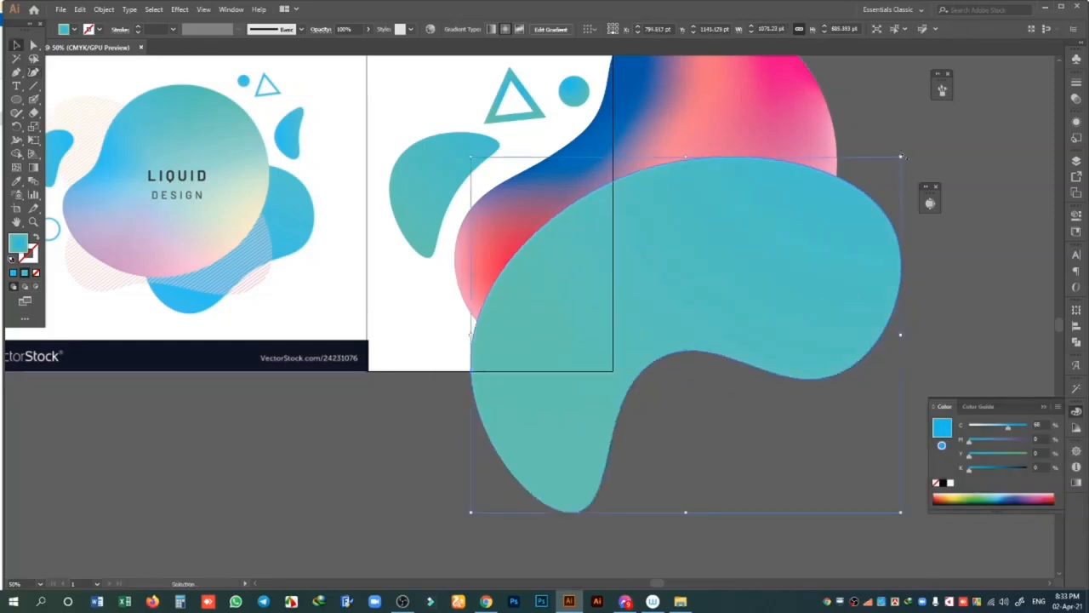
drag(902, 158, 834, 248)
drag(804, 296, 940, 213)
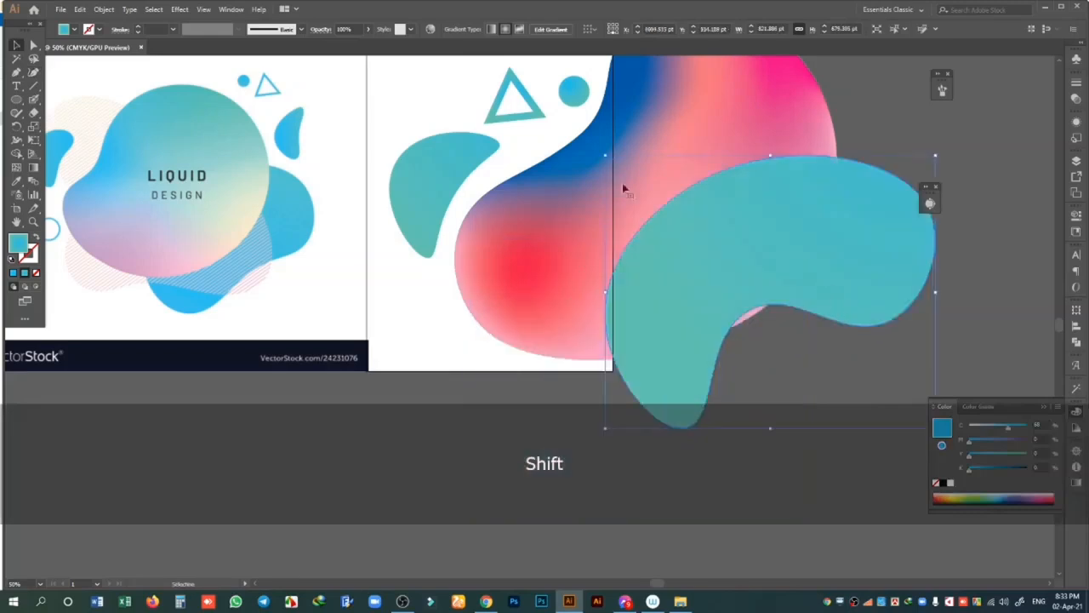
- Reshape the bent blob by moving its lower anchor points, widening the lower lobe and softening the inner curve
key(a)
drag(687, 430, 681, 394)
drag(749, 316, 773, 326)
drag(893, 320, 958, 314)
scroll(979, 257, up, 2)
drag(931, 274, 928, 268)
click(961, 243)
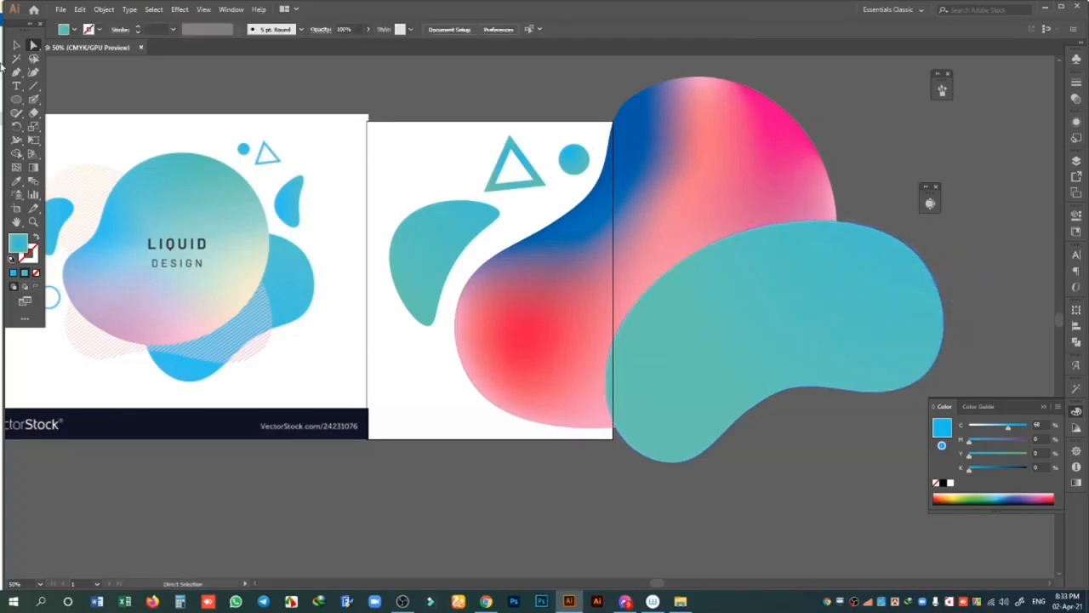
- Try to send the teal bent blob behind all other objects
click(781, 349)
key(ctrl+shift+bracketleft)
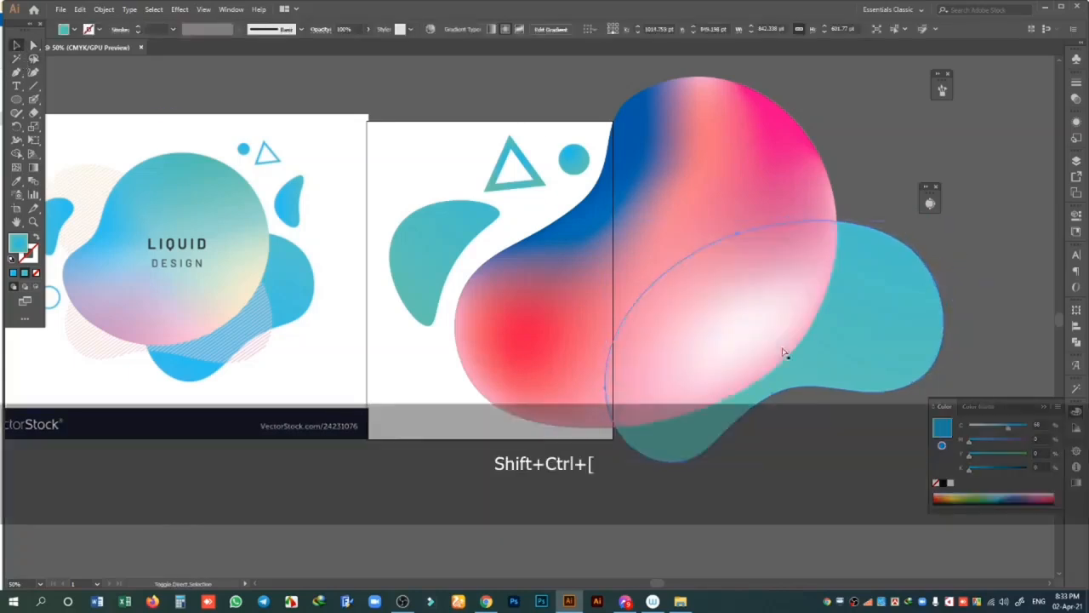
key(ctrl+z)
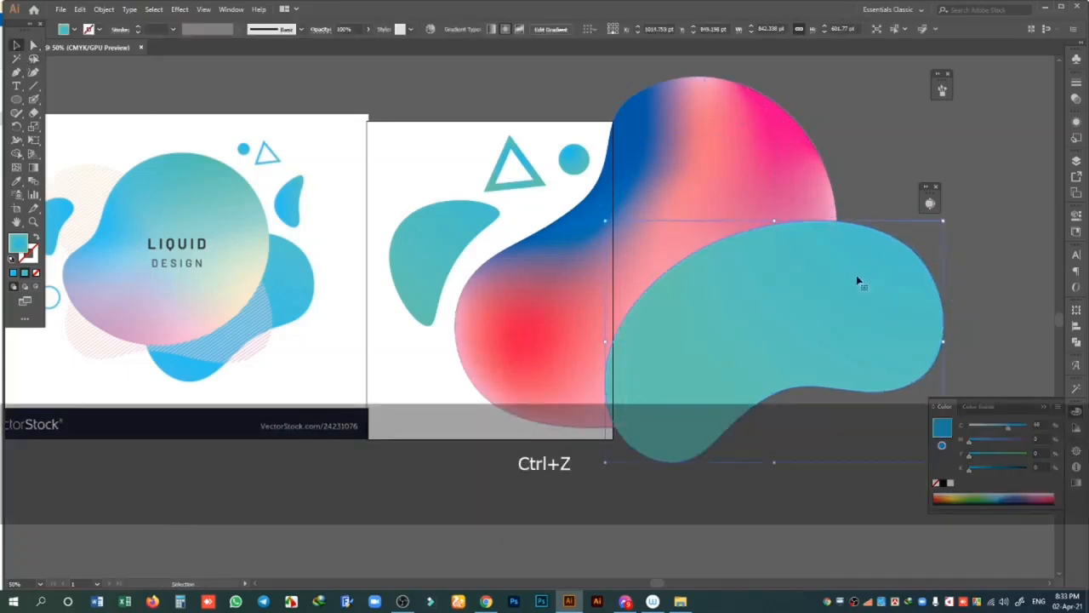
- Move the teal blob's path directly below the mesh object in the layer stack, above the reference image
scroll(830, 261, down, 1)
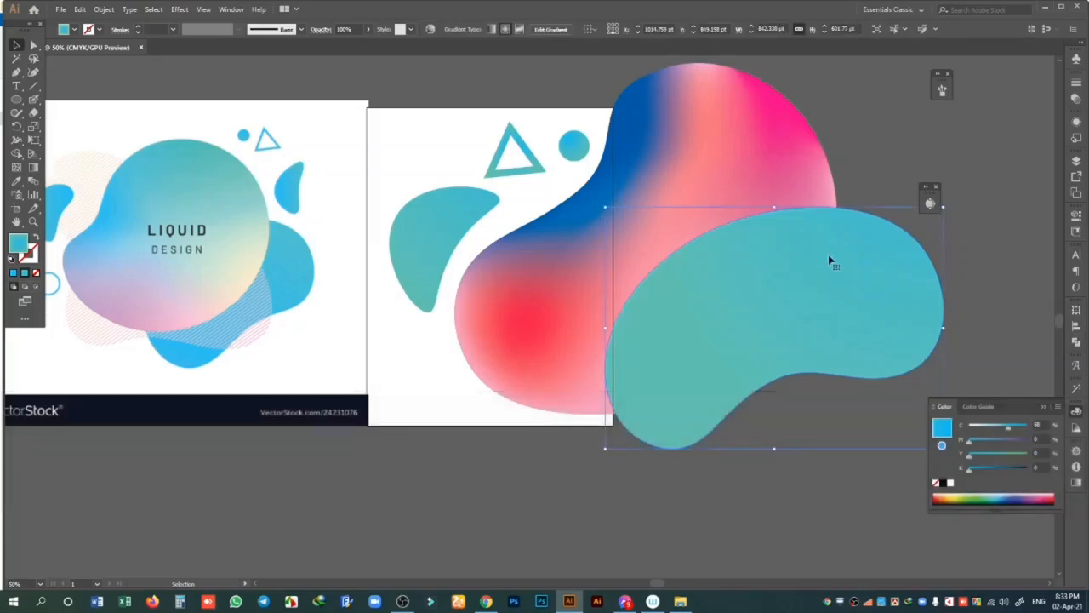
scroll(830, 261, down, 2)
right_click(704, 243)
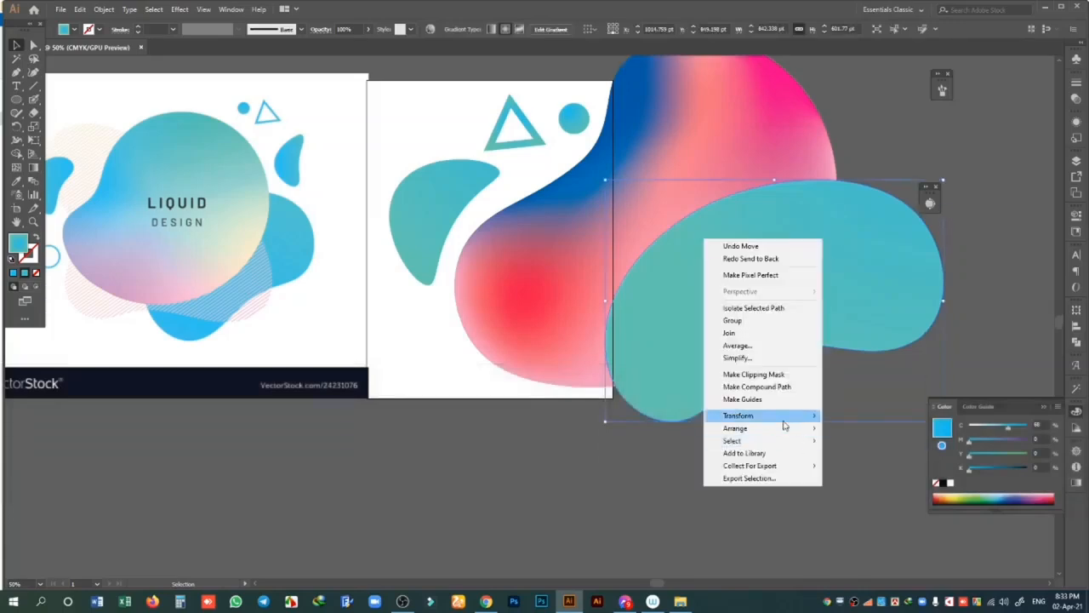
mouse_move(778, 430)
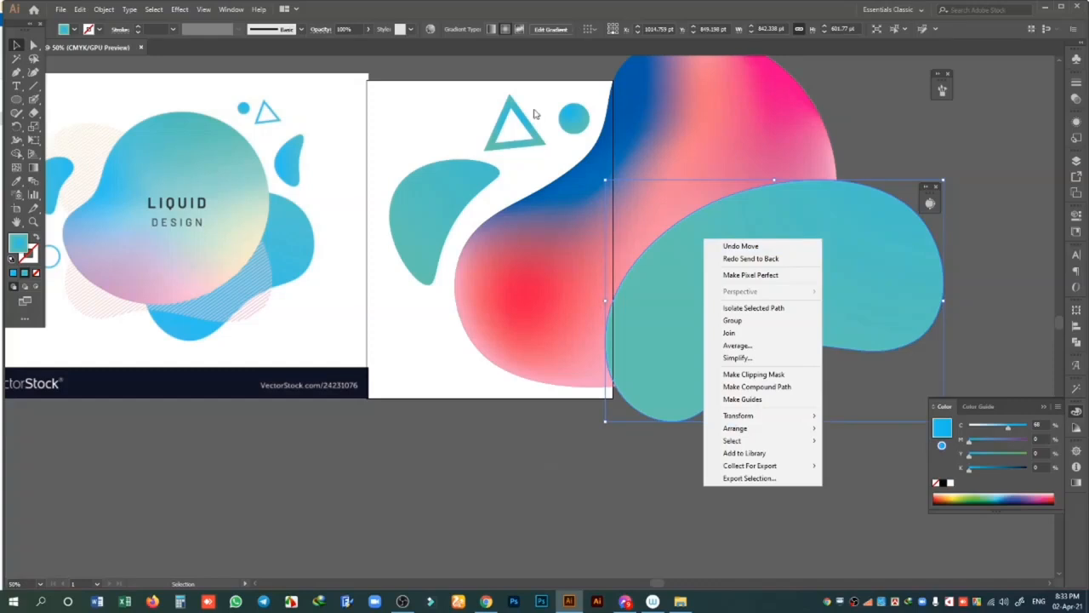
click(1076, 160)
click(964, 173)
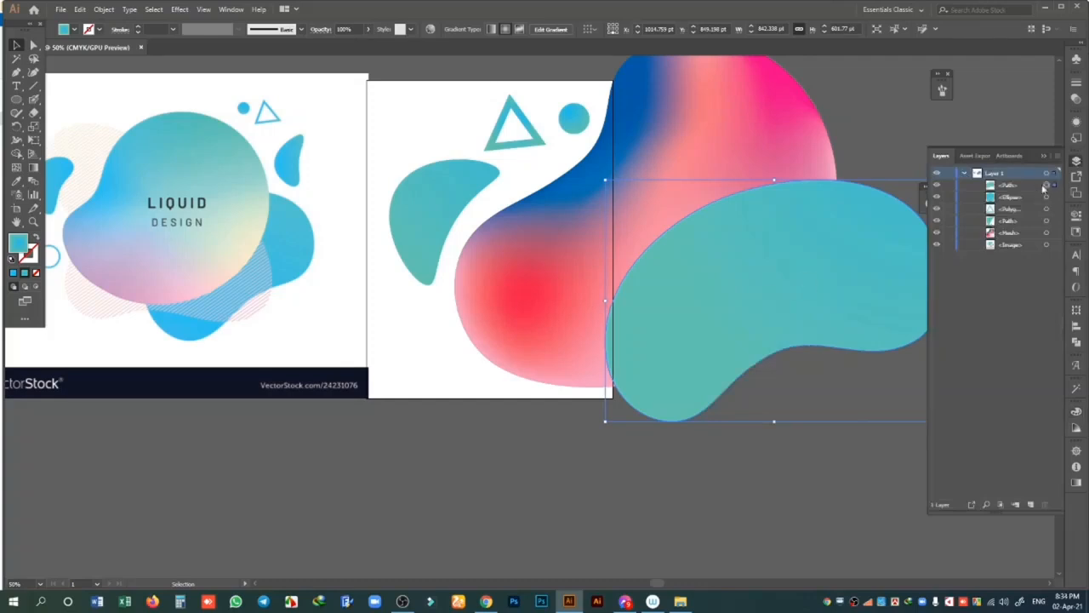
click(1016, 186)
drag(1025, 187, 1019, 238)
- Reposition the teal blob slightly left and down behind the mesh blob's lower-right side
drag(883, 296, 851, 327)
drag(854, 326, 885, 303)
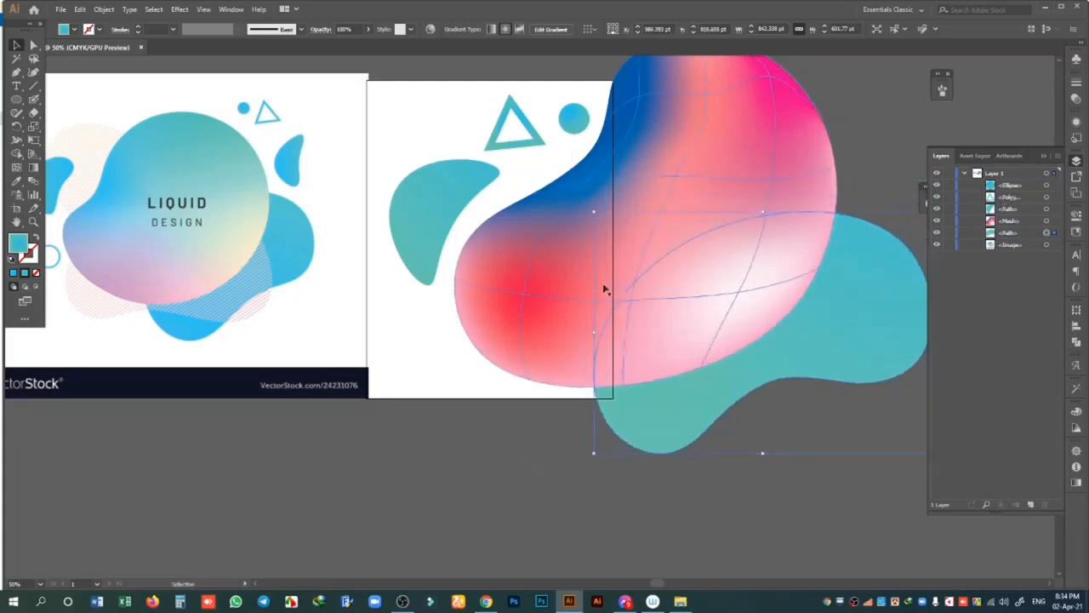
mouse_move(840, 340)
mouse_down()
mouse_move(865, 348)
mouse_move(863, 333)
mouse_move(836, 334)
mouse_up()
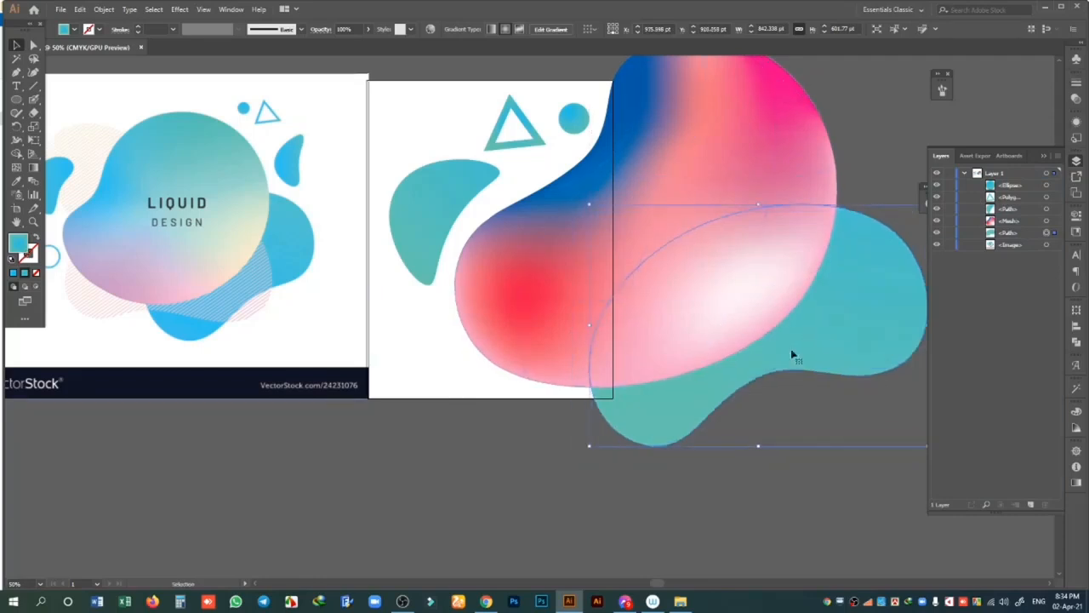
- Set the first color stop of the teal blob's gradient to 100% cyan and 21% magenta
click(1075, 483)
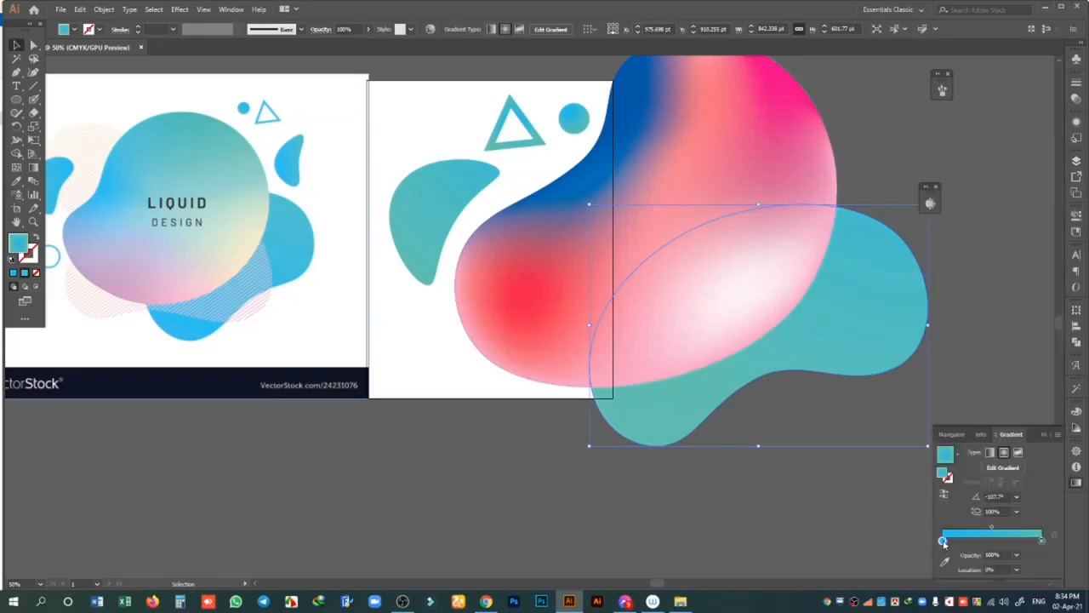
double_click(942, 540)
drag(987, 447, 1022, 444)
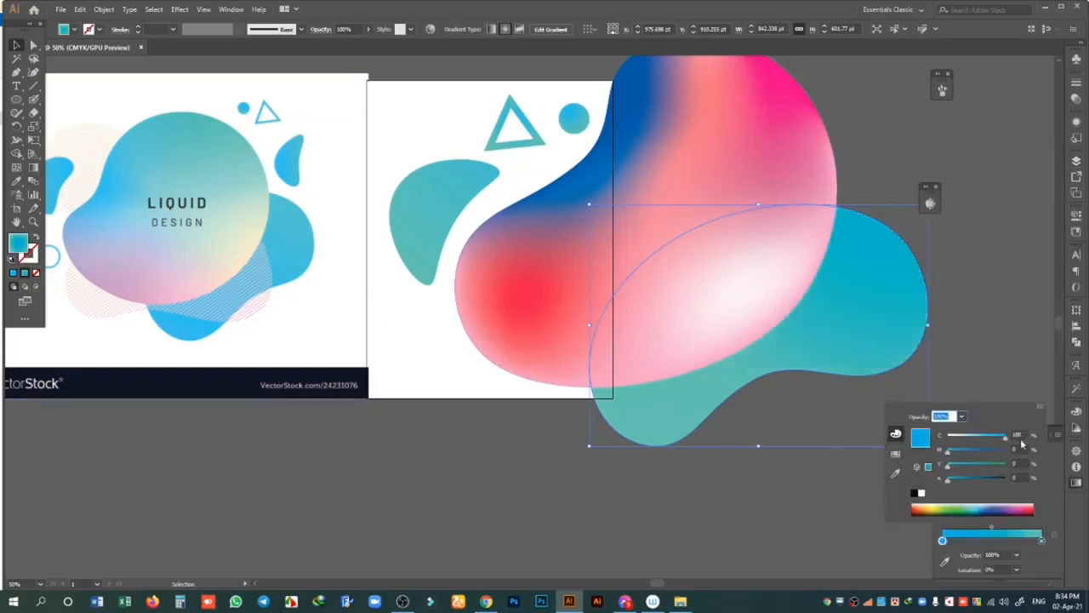
click(960, 453)
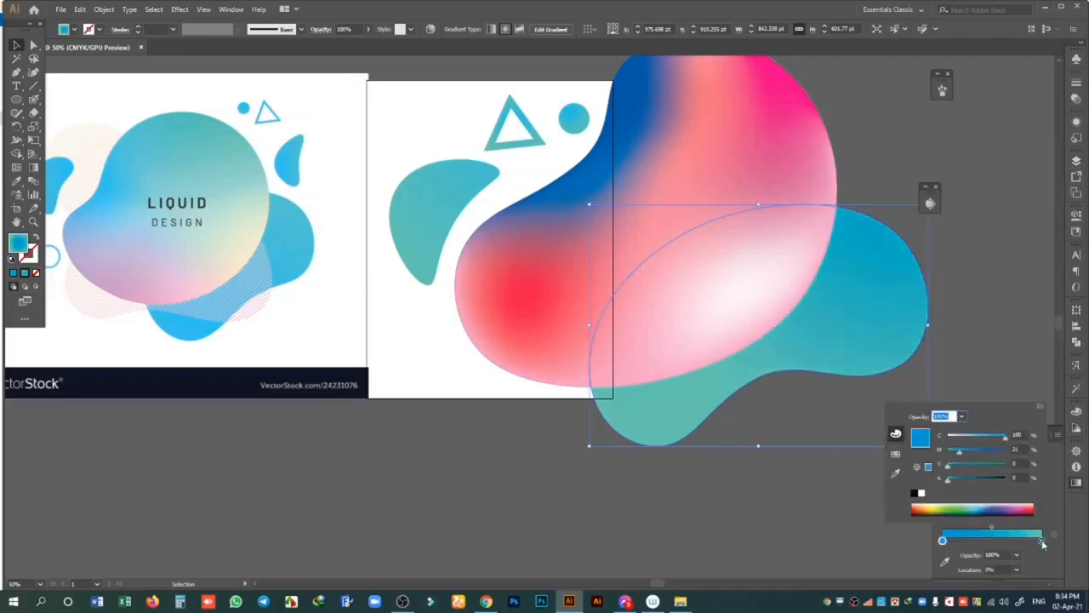
- Set the end color stop of the blob's gradient to 100% cyan and 63% yellow
click(1041, 540)
double_click(1042, 540)
drag(981, 439, 1027, 444)
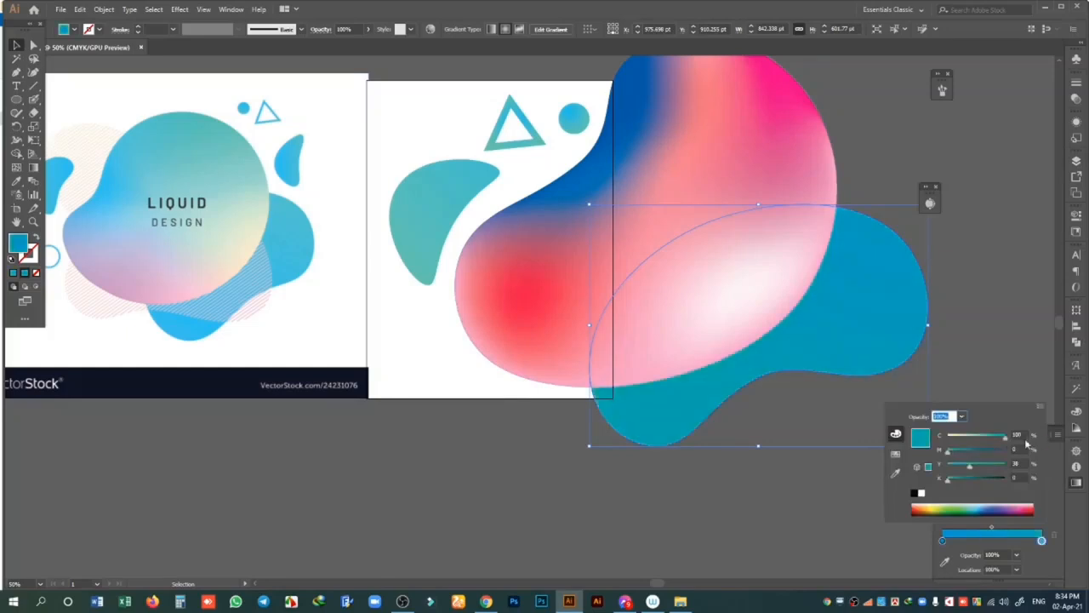
drag(975, 468, 984, 468)
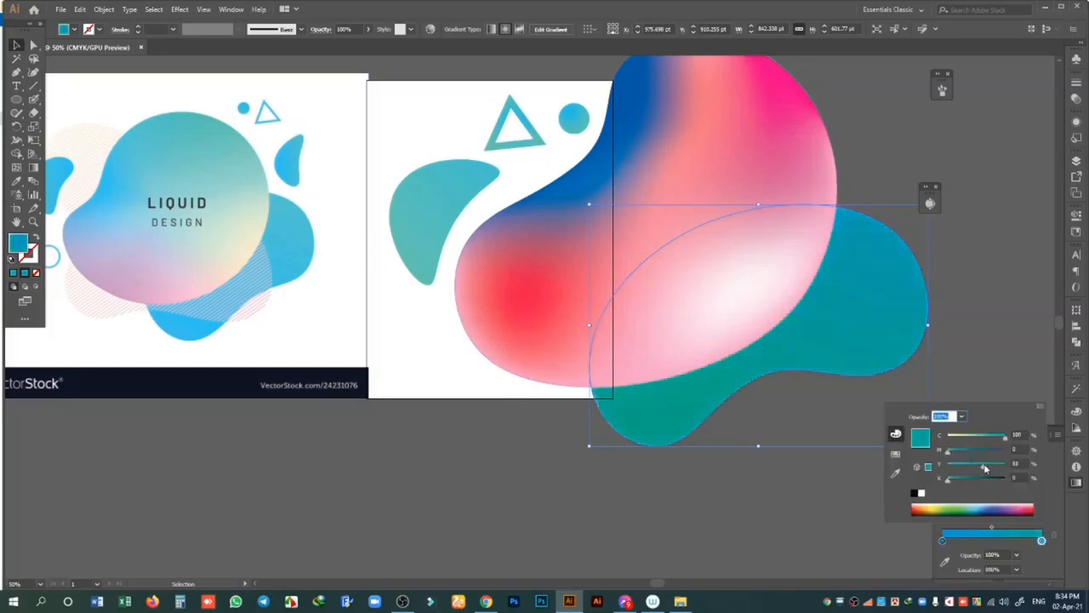
click(949, 246)
click(948, 246)
- Duplicate the teal blob toward the lower left of the mesh blob and rotate the copy about 42° clockwise
drag(822, 316, 591, 365)
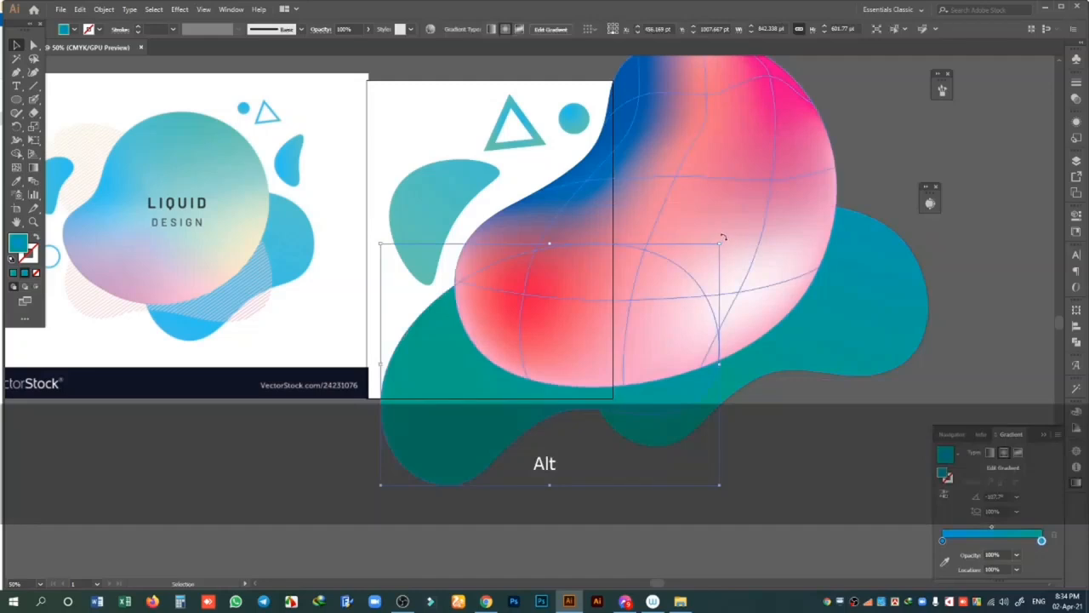
drag(723, 238, 587, 384)
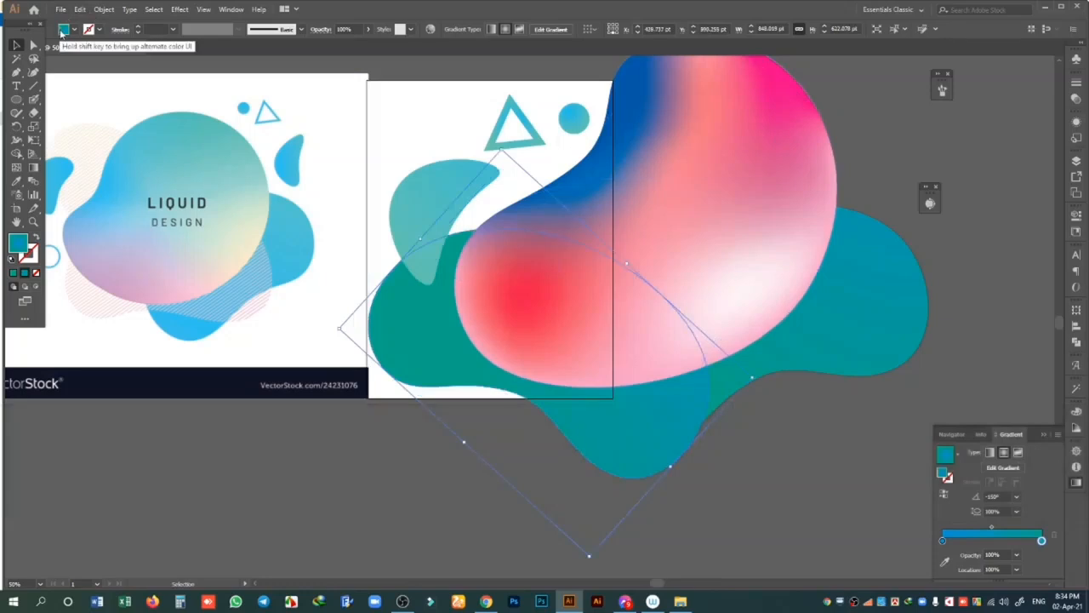
click(63, 30)
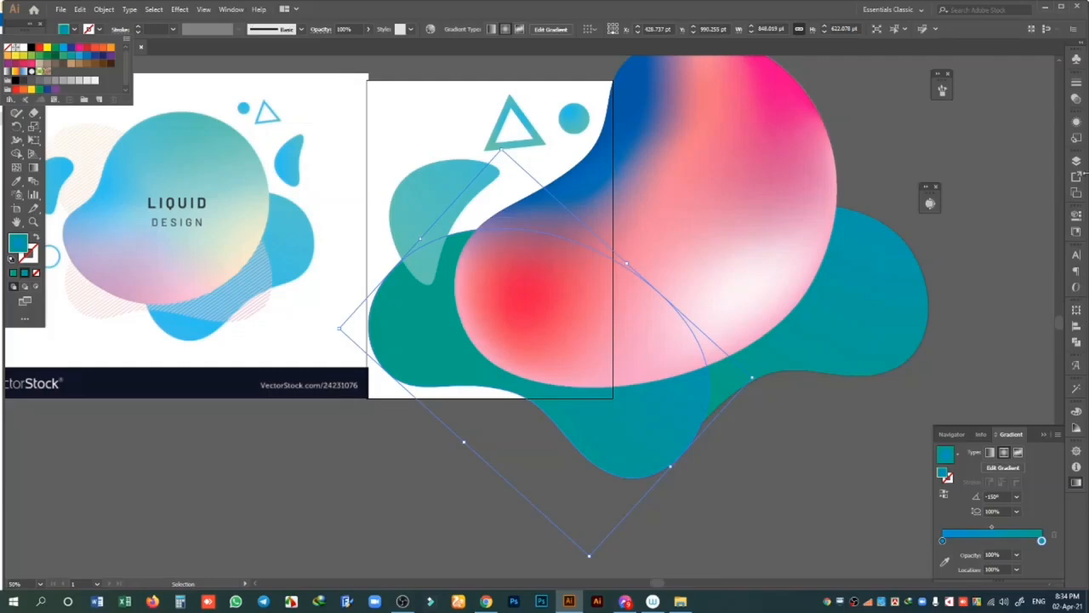
click(228, 11)
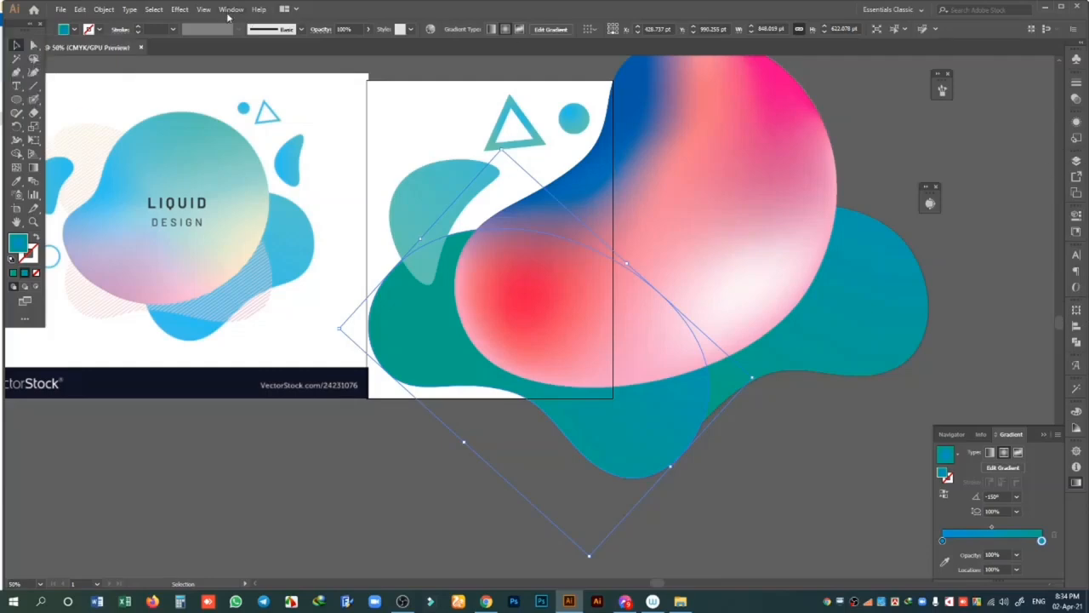
click(230, 10)
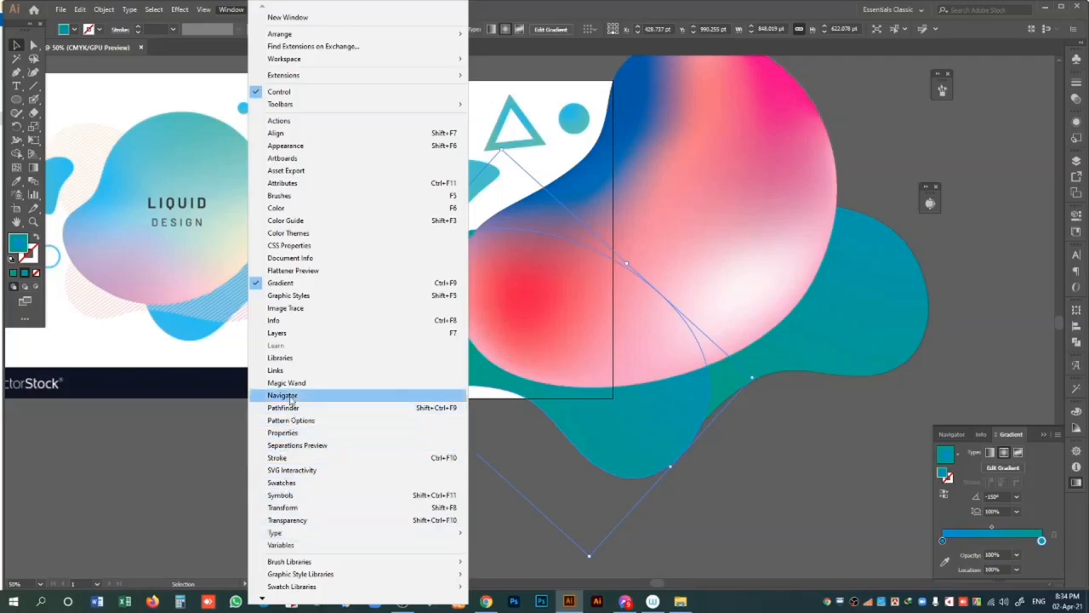
click(285, 483)
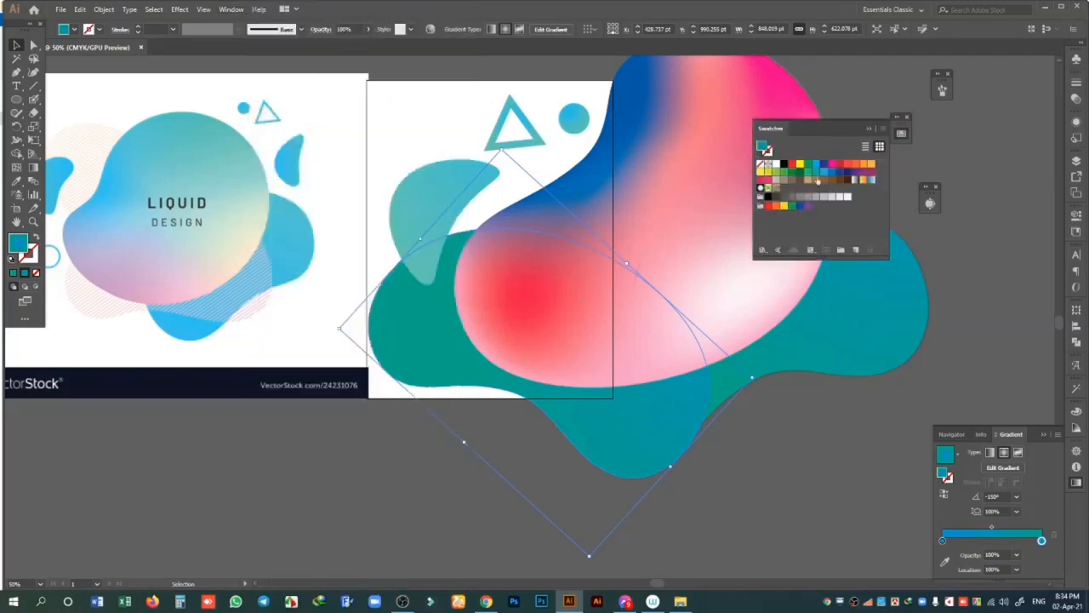
click(908, 118)
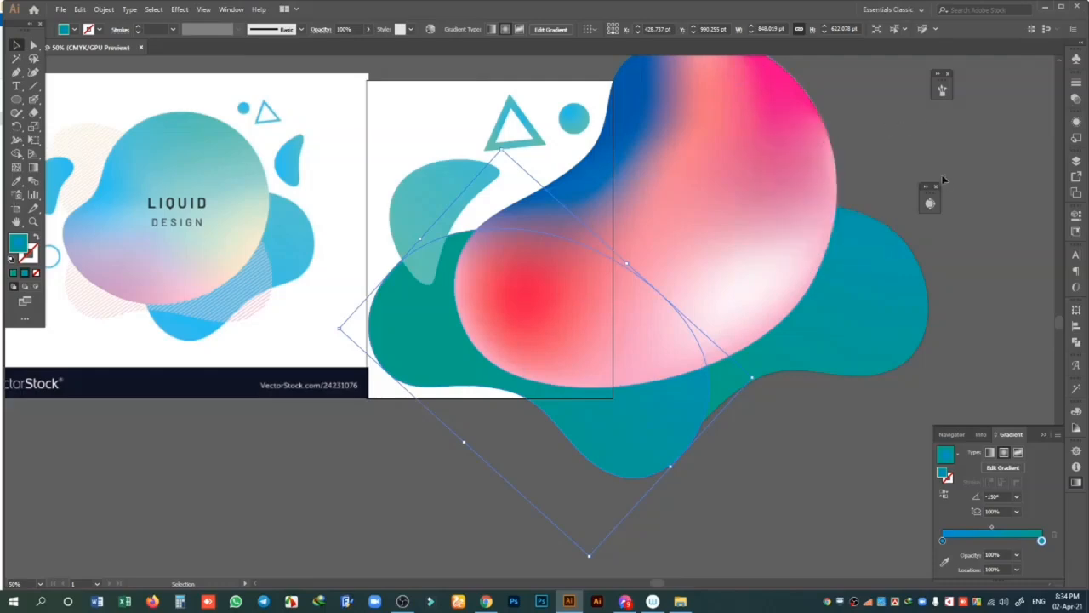
- Show the swatches and load the Basic Graphics_Lines pattern library
click(232, 9)
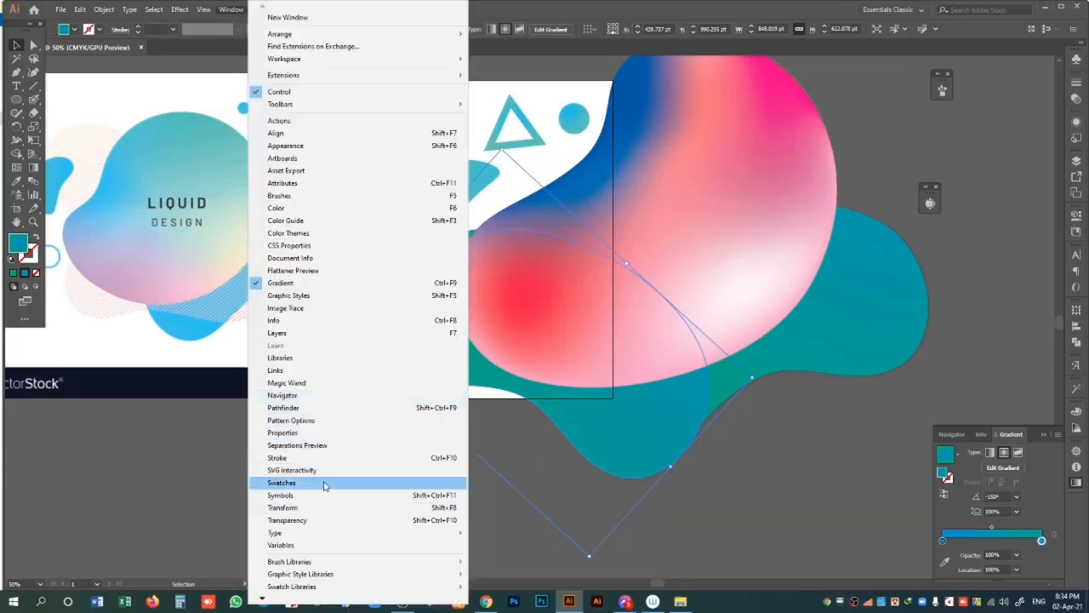
click(281, 482)
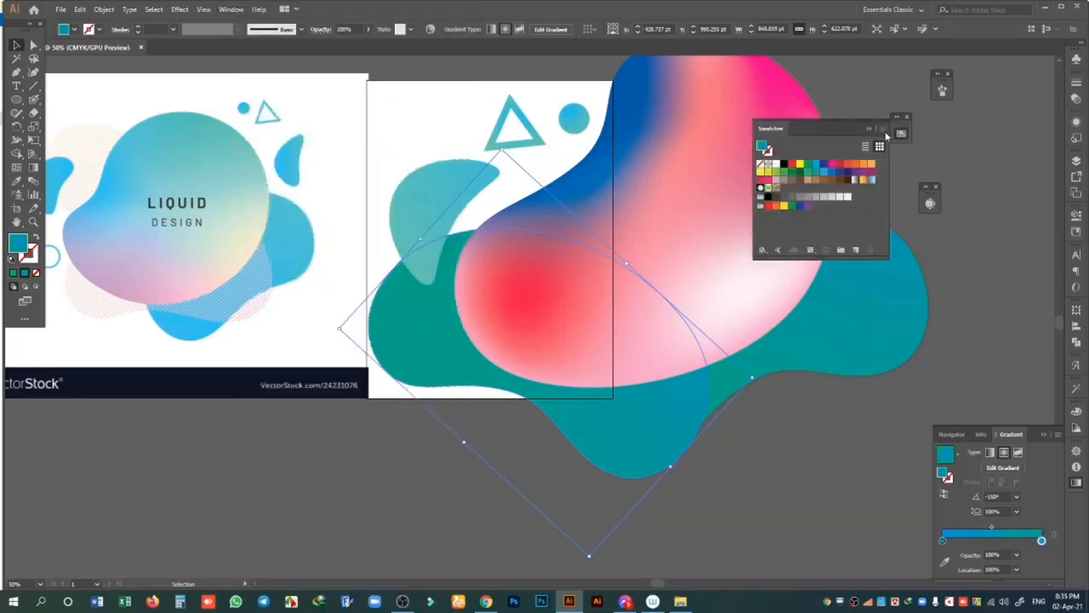
click(883, 129)
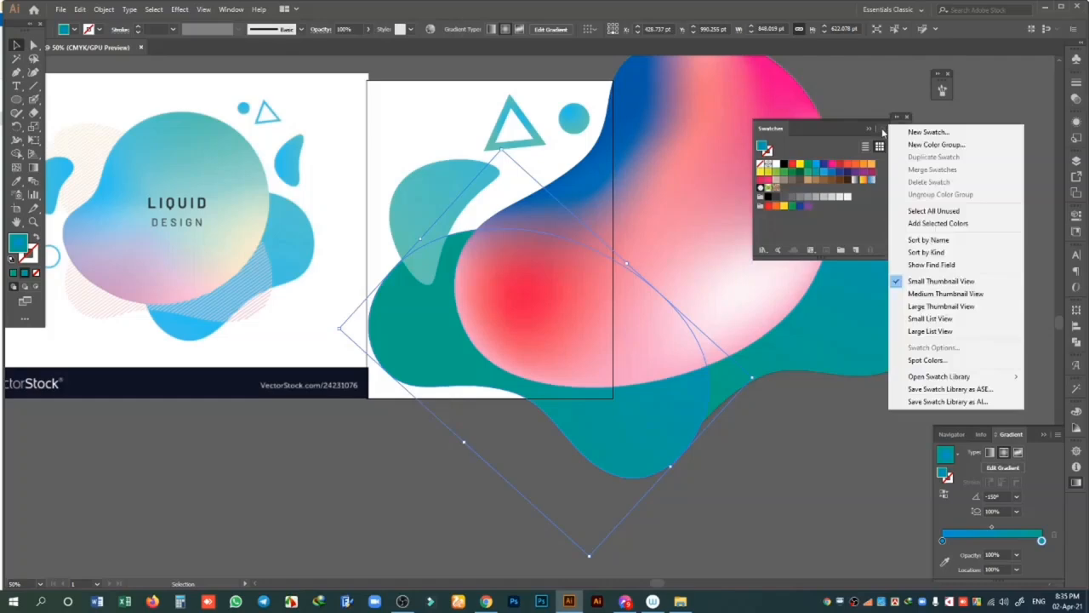
mouse_move(948, 382)
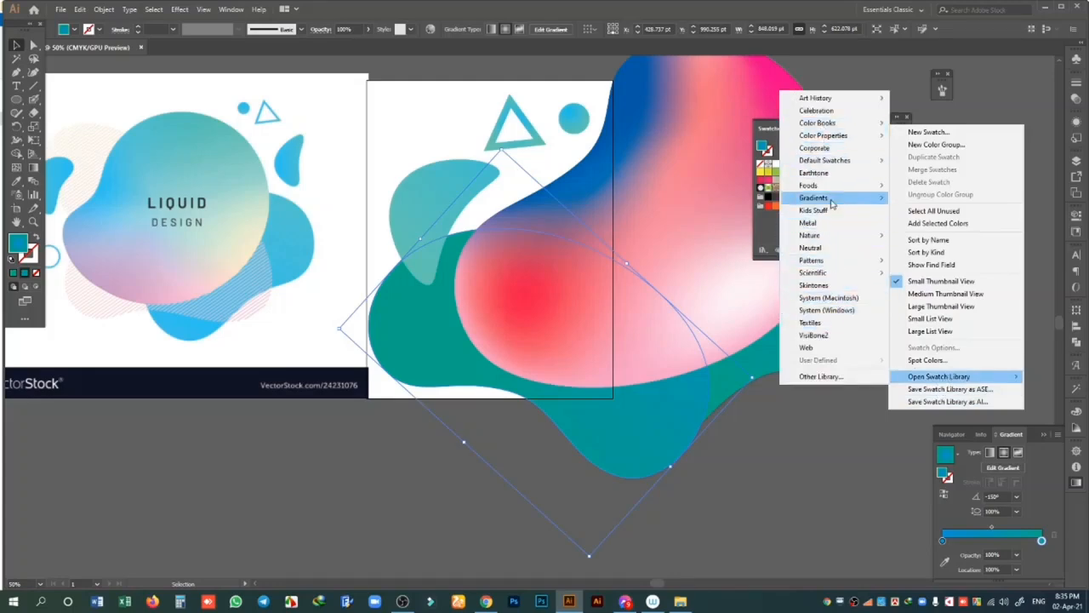
mouse_move(828, 261)
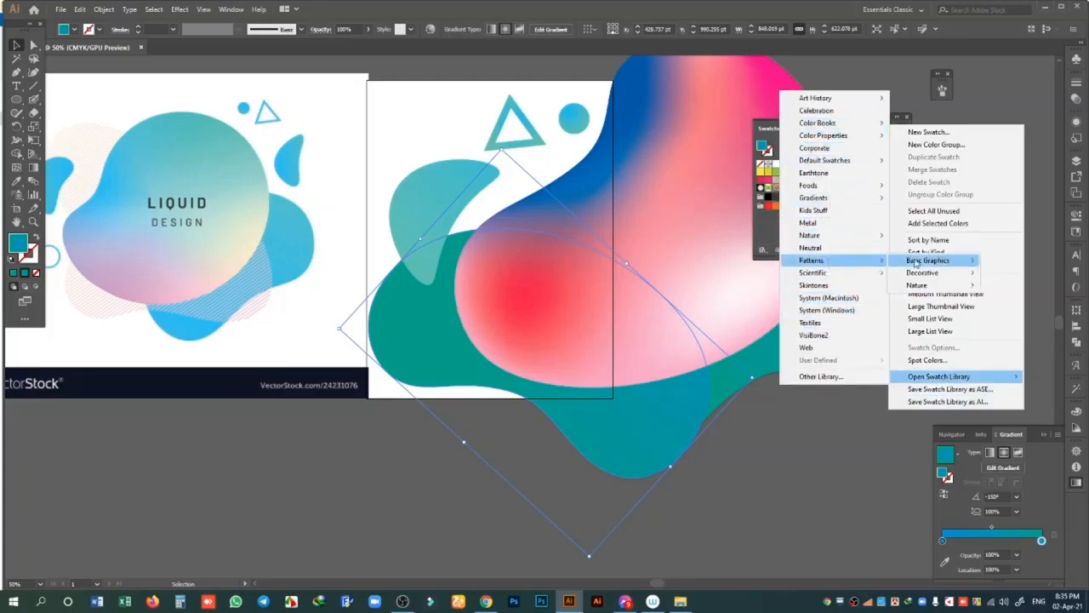
mouse_move(951, 264)
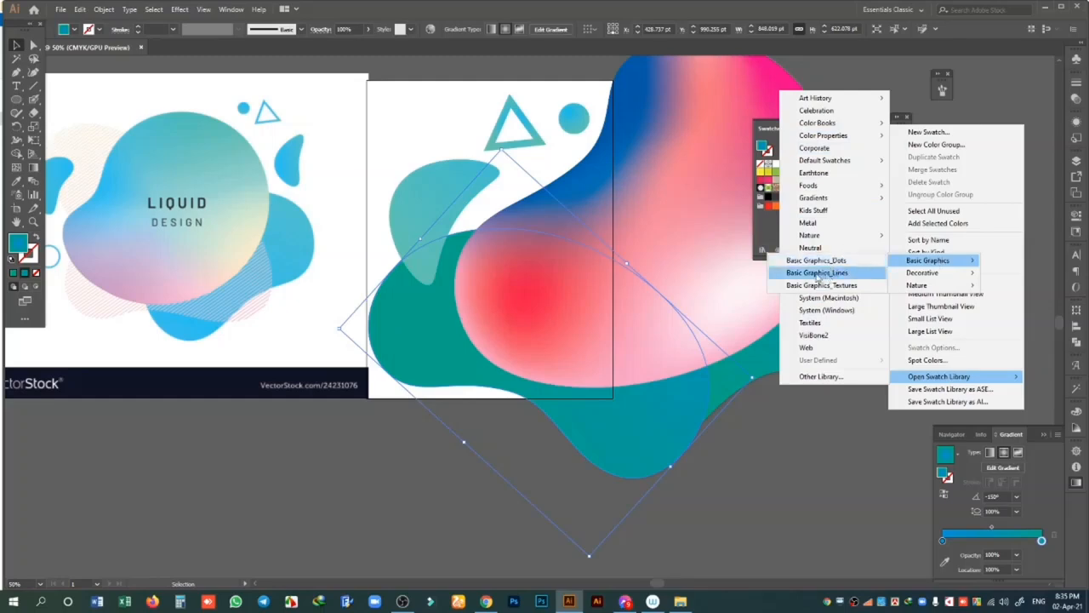
click(817, 274)
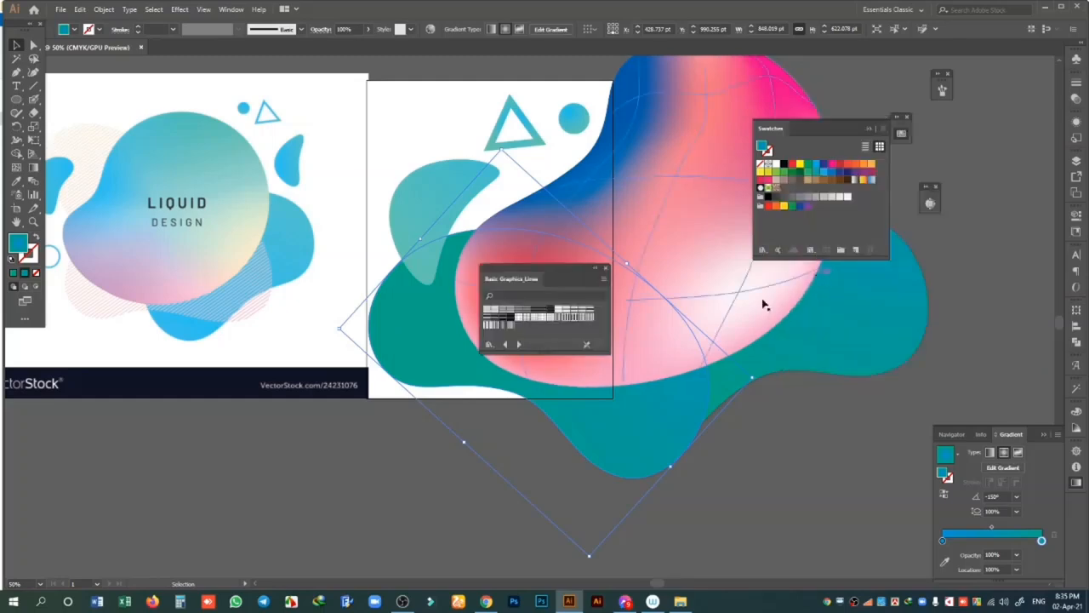
- Fill the rotated blob copy with a horizontal black line pattern after trying several line swatches, and close the pattern library
drag(535, 287, 231, 373)
click(185, 405)
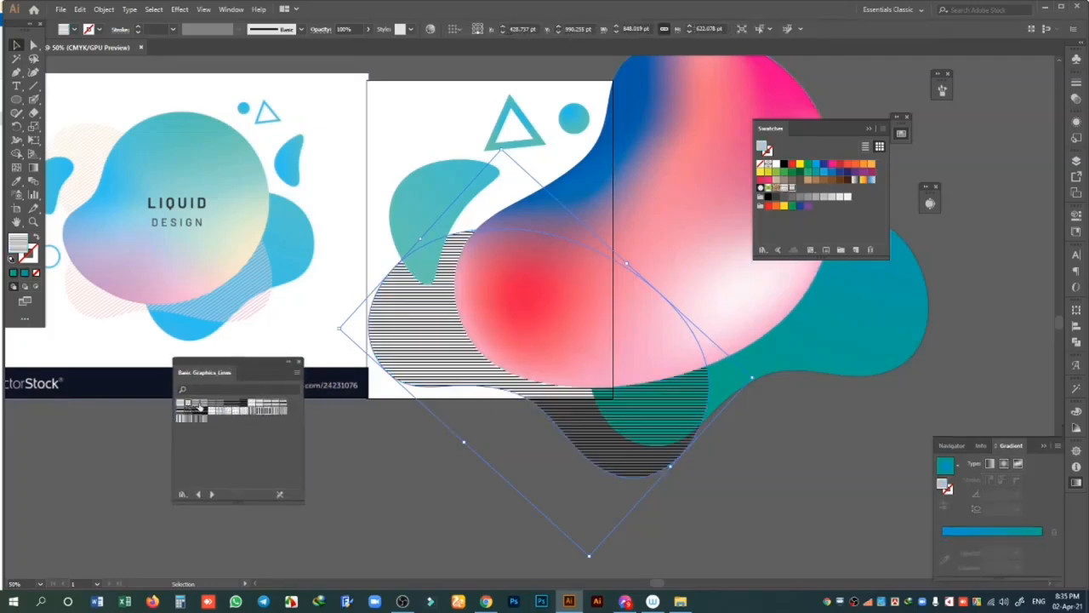
click(262, 410)
click(252, 406)
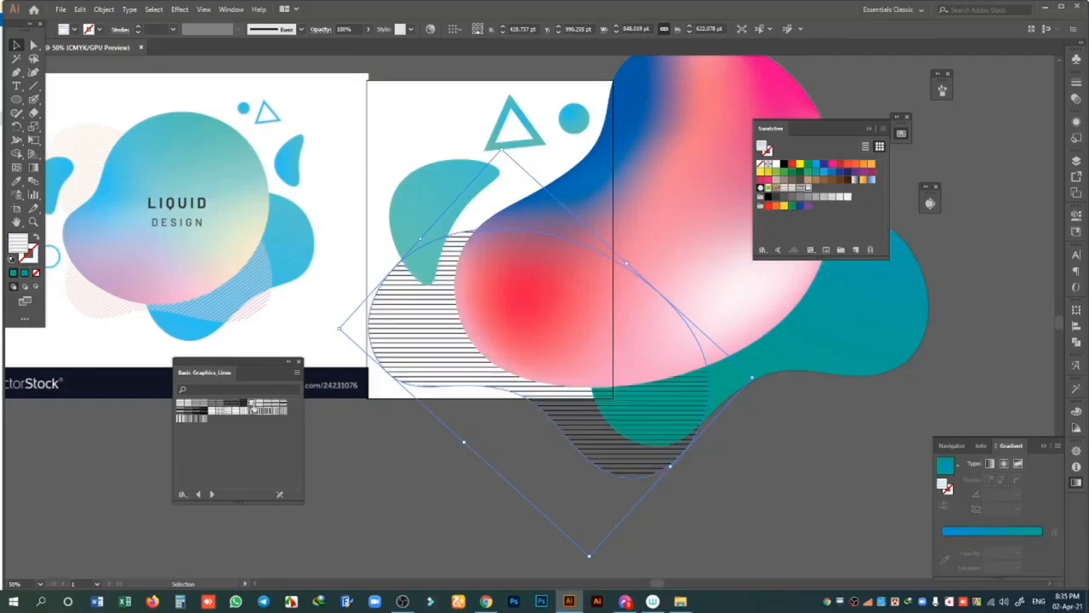
click(269, 409)
click(268, 408)
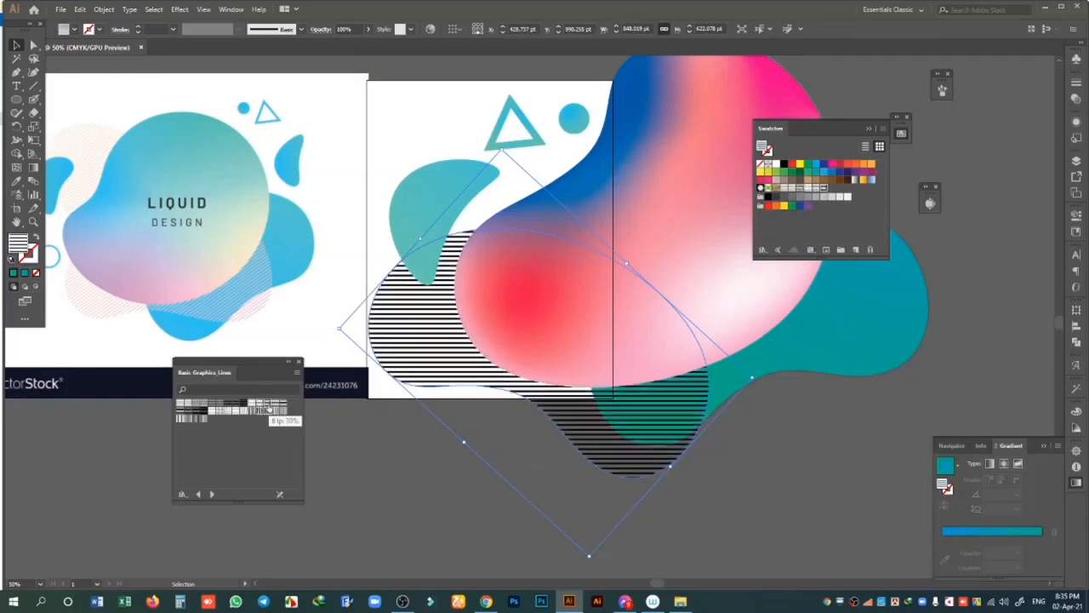
click(262, 405)
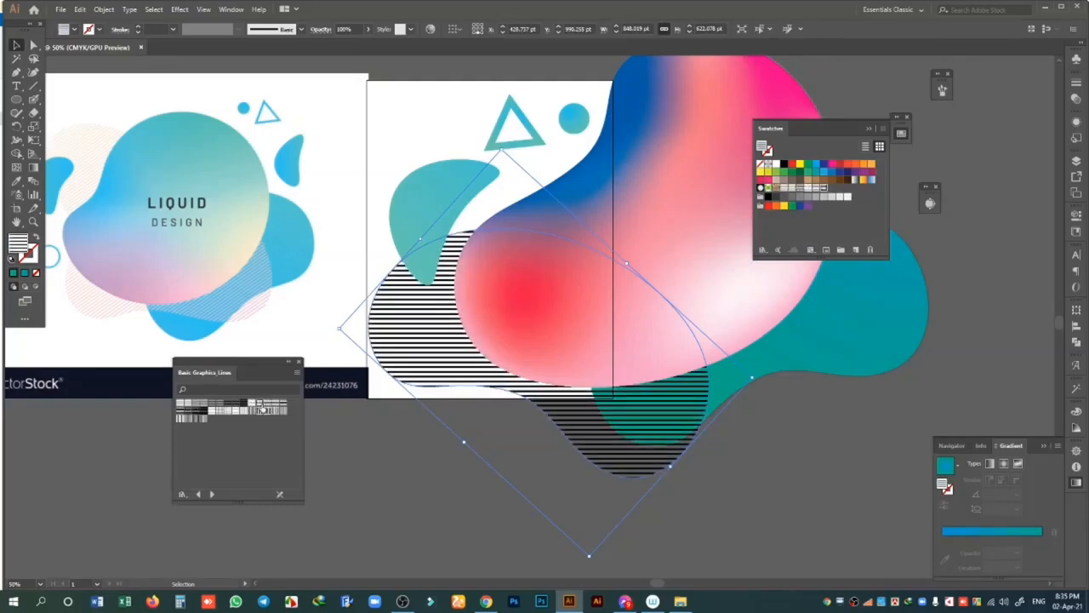
click(806, 448)
click(435, 380)
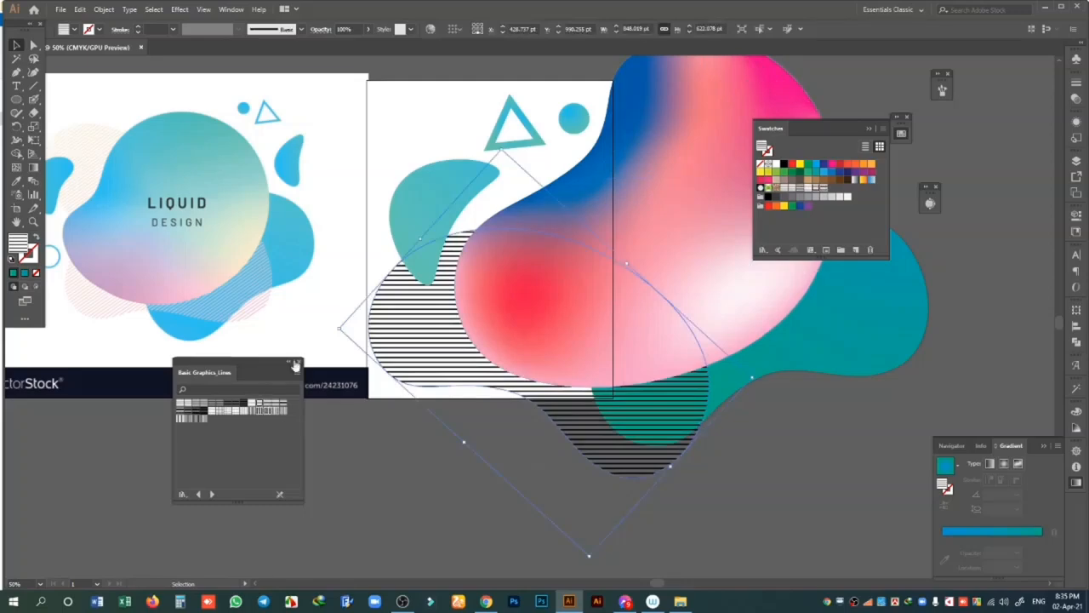
click(298, 362)
click(509, 438)
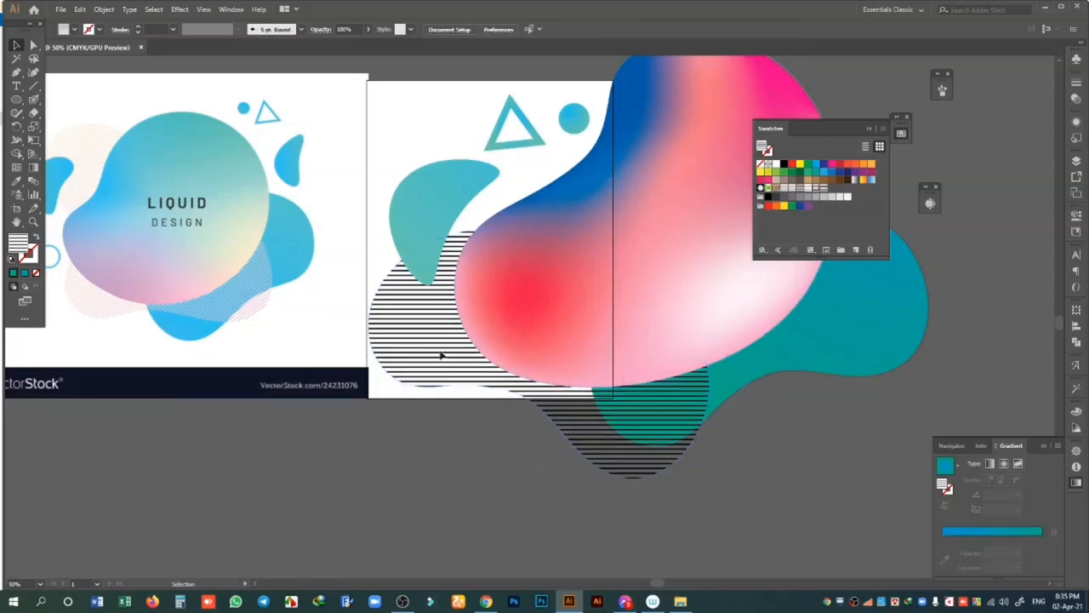
- Smooth the lower-left edge of the striped blob by adjusting its two anchor points and their curve handles
click(436, 335)
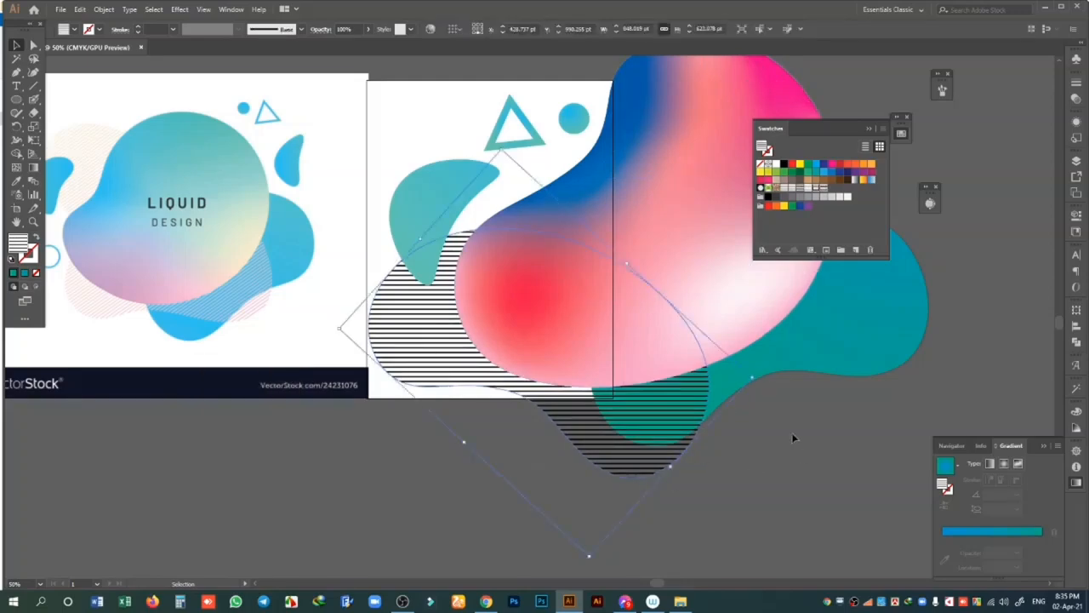
click(33, 45)
click(399, 383)
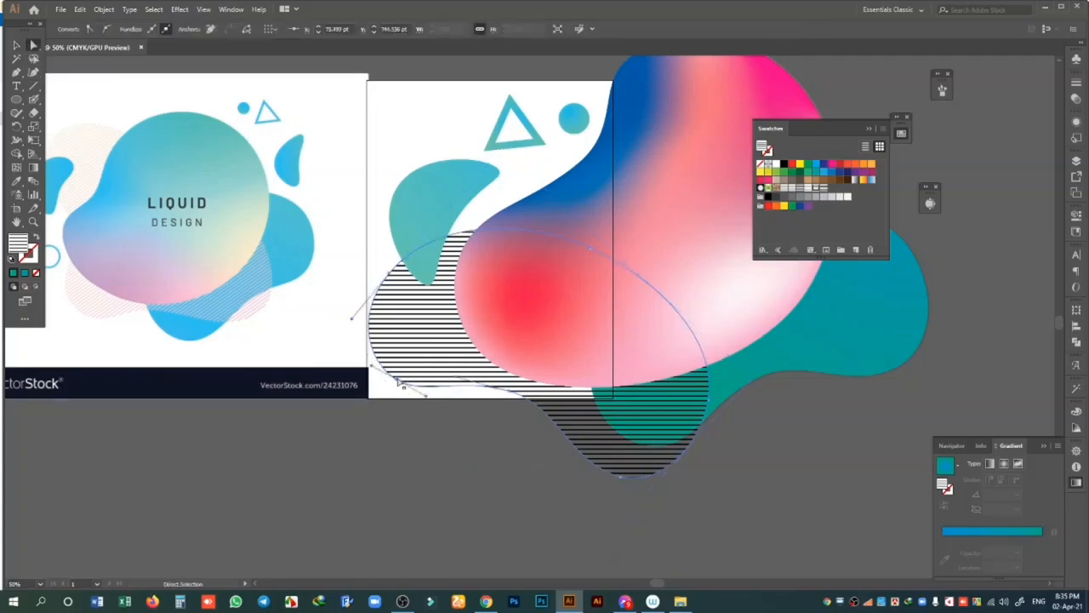
drag(426, 395, 437, 394)
drag(509, 390, 502, 384)
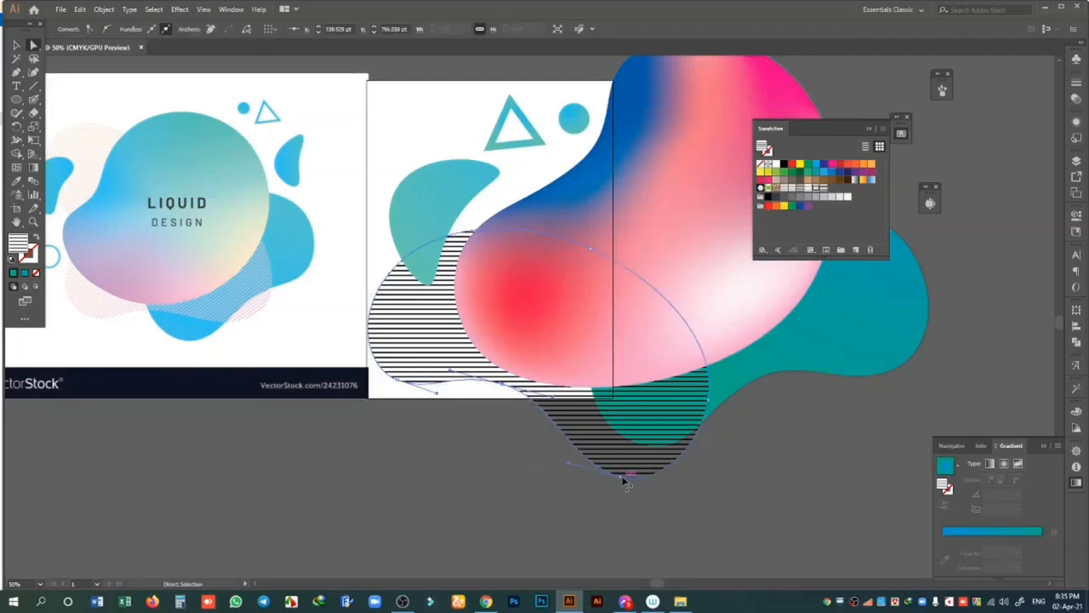
- Reshape the striped blob's bottom and lower-right curve into a fuller, rounded lobe, and reselect the whole blob
drag(624, 481, 712, 413)
drag(702, 461, 699, 480)
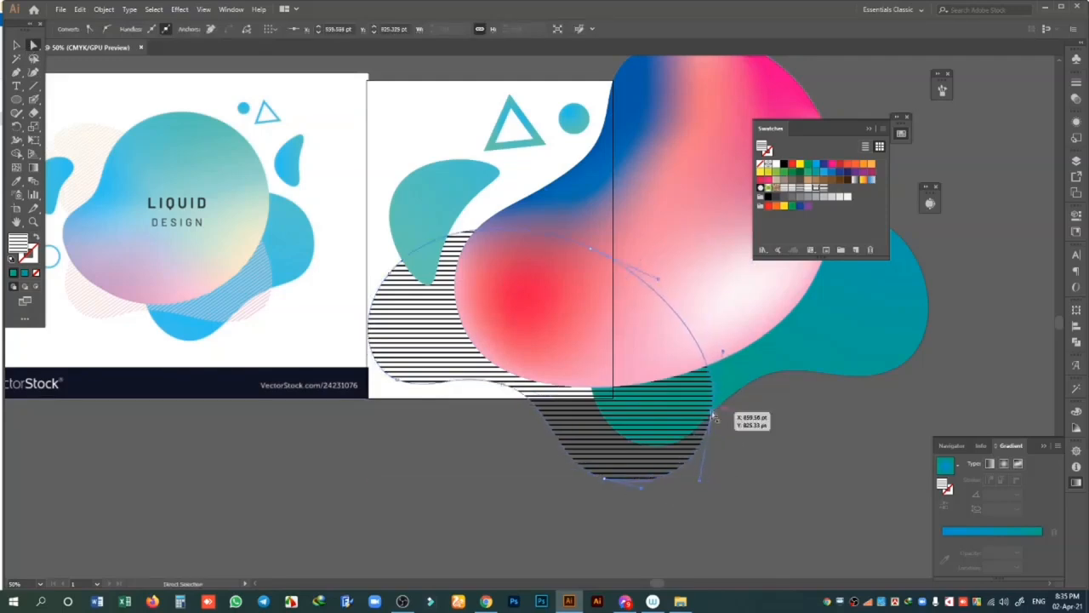
drag(723, 351, 725, 323)
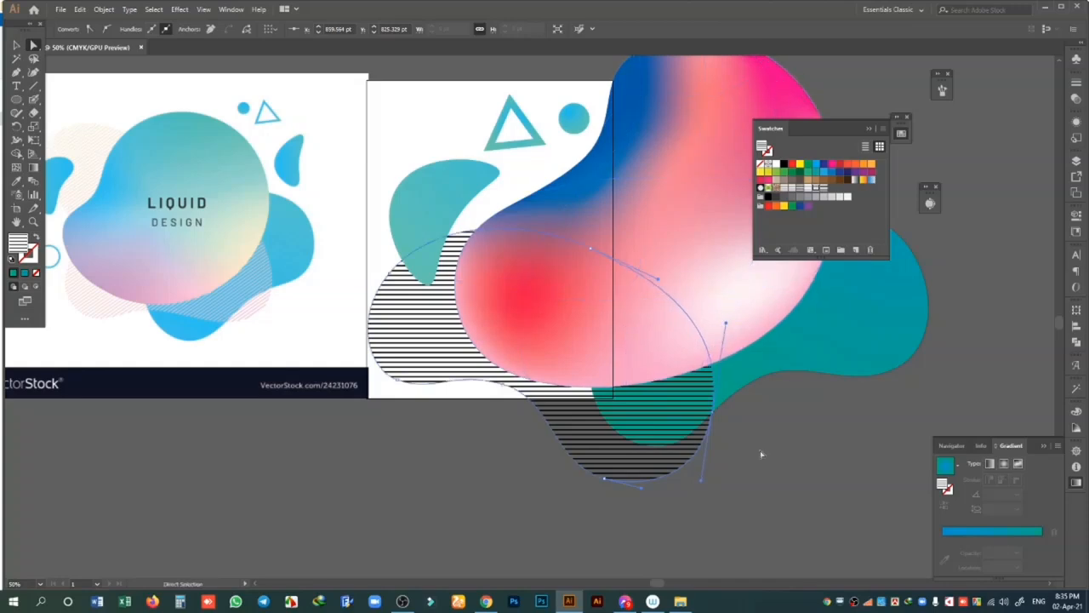
click(761, 454)
click(15, 47)
click(383, 298)
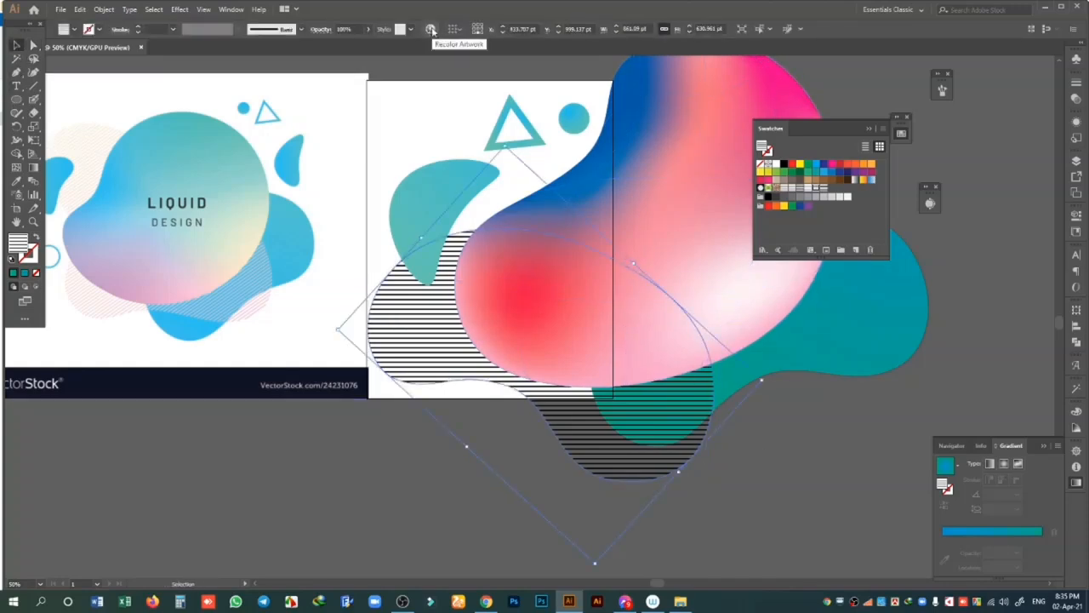
click(101, 11)
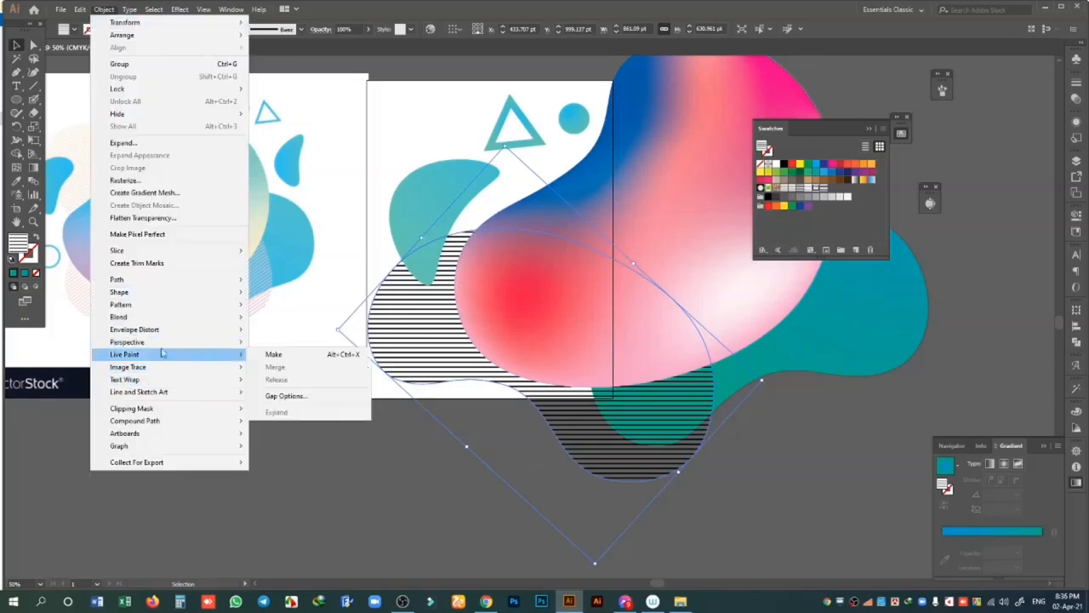
mouse_move(81, 11)
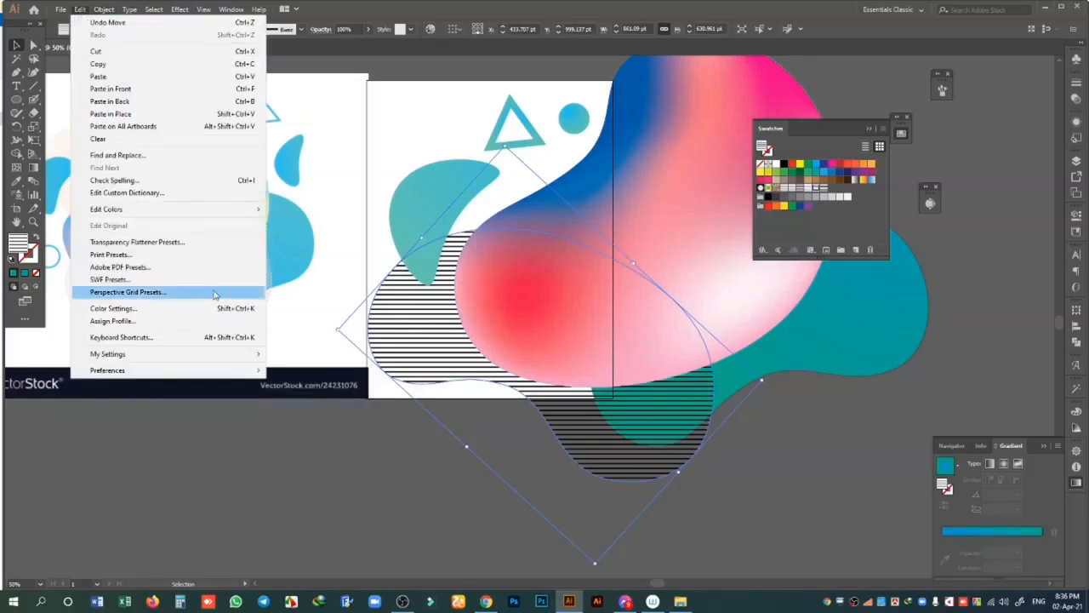
mouse_move(195, 215)
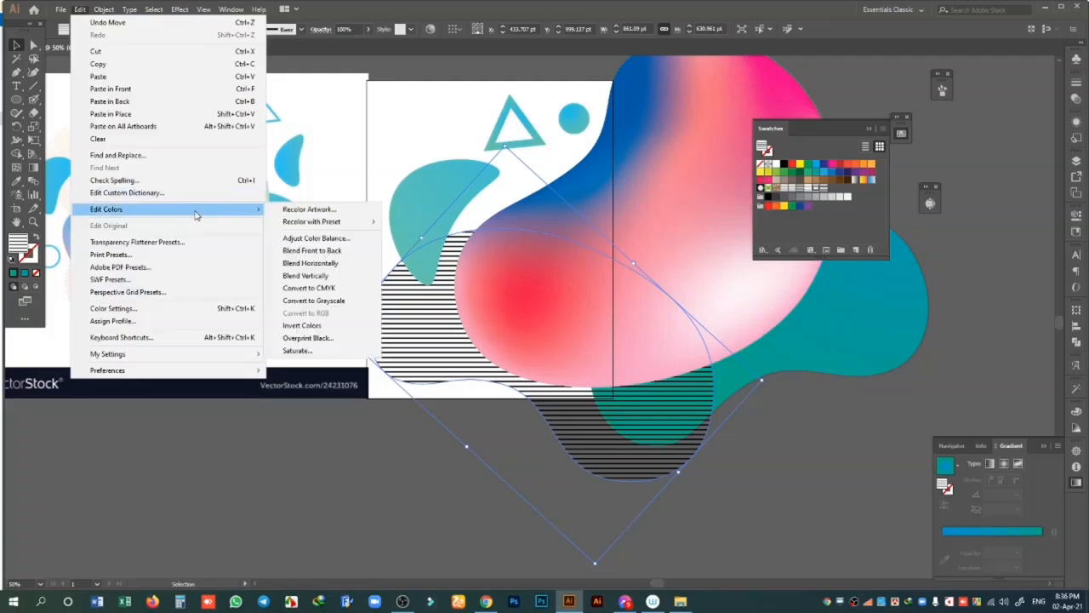
click(336, 210)
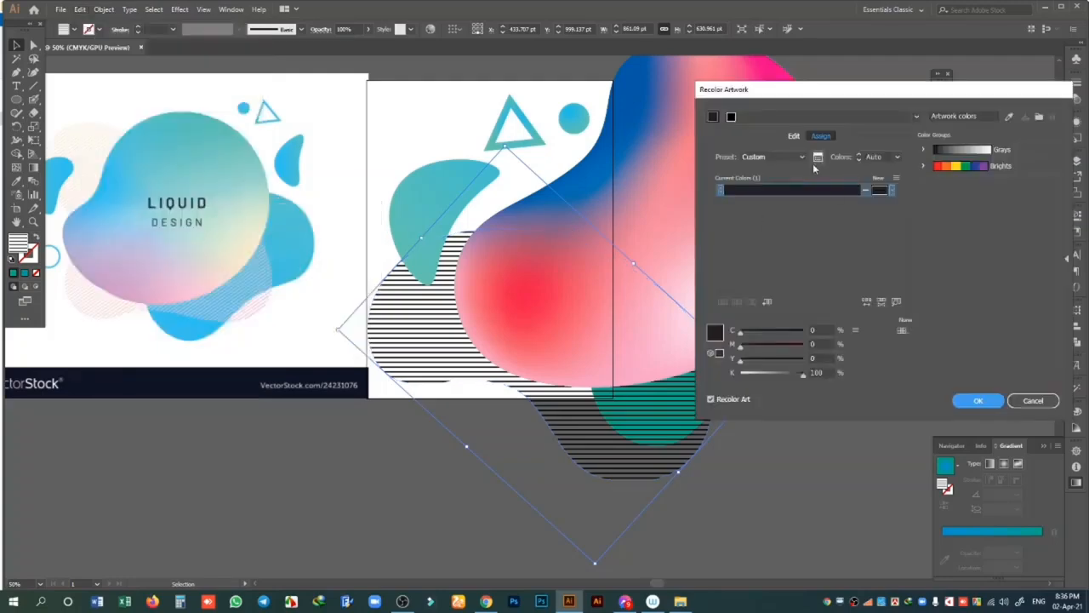
drag(1019, 92, 950, 88)
click(961, 394)
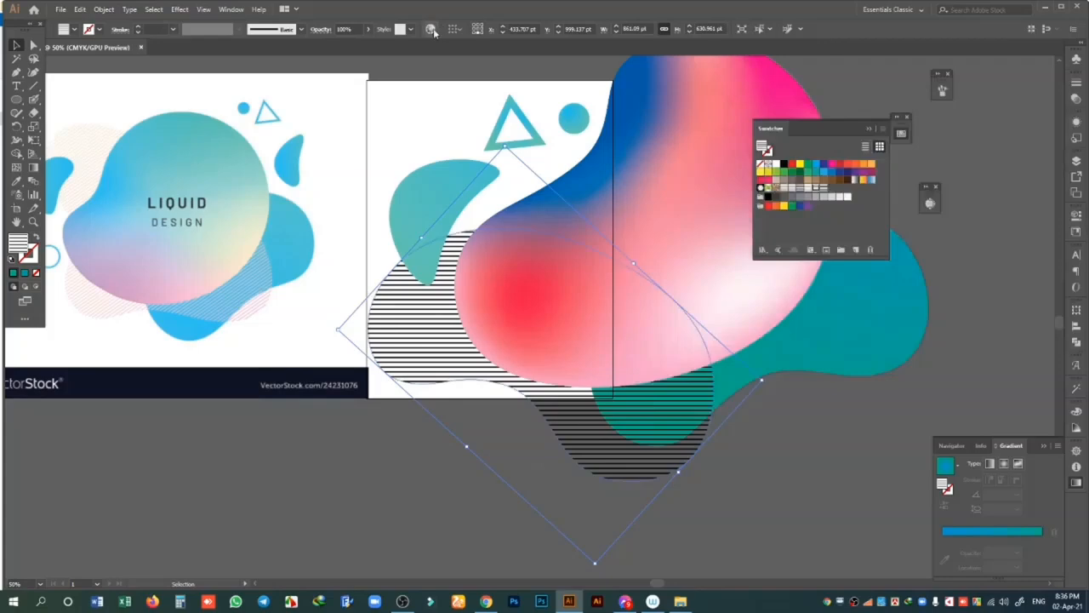
- Recolor the blob's black stripes to a pinkish red with about 60% magenta, 27% yellow and 0% black
click(431, 30)
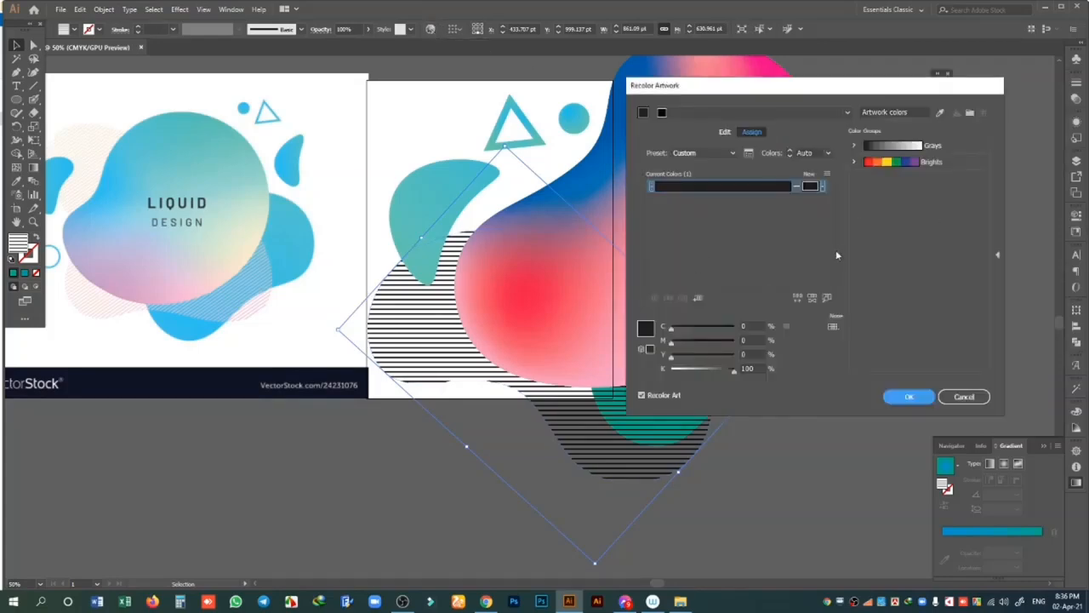
drag(772, 89, 883, 140)
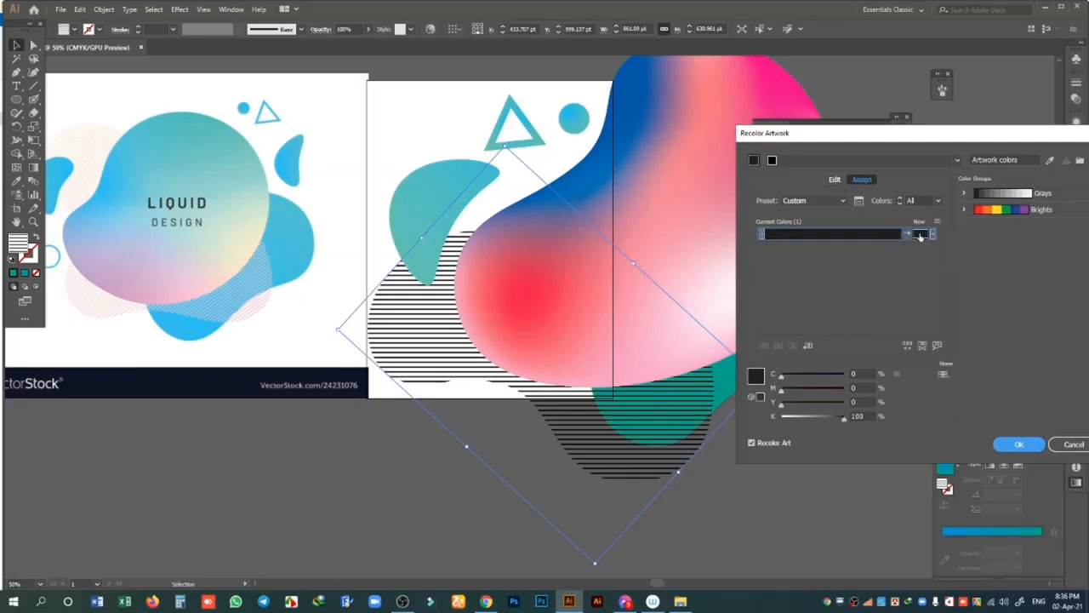
drag(809, 416, 818, 390)
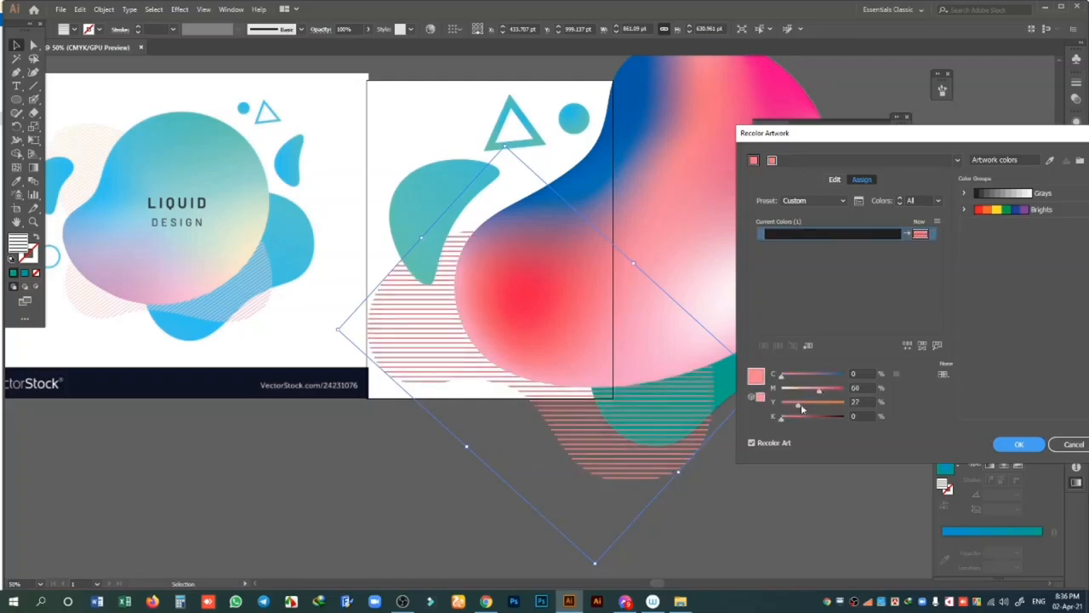
click(1021, 444)
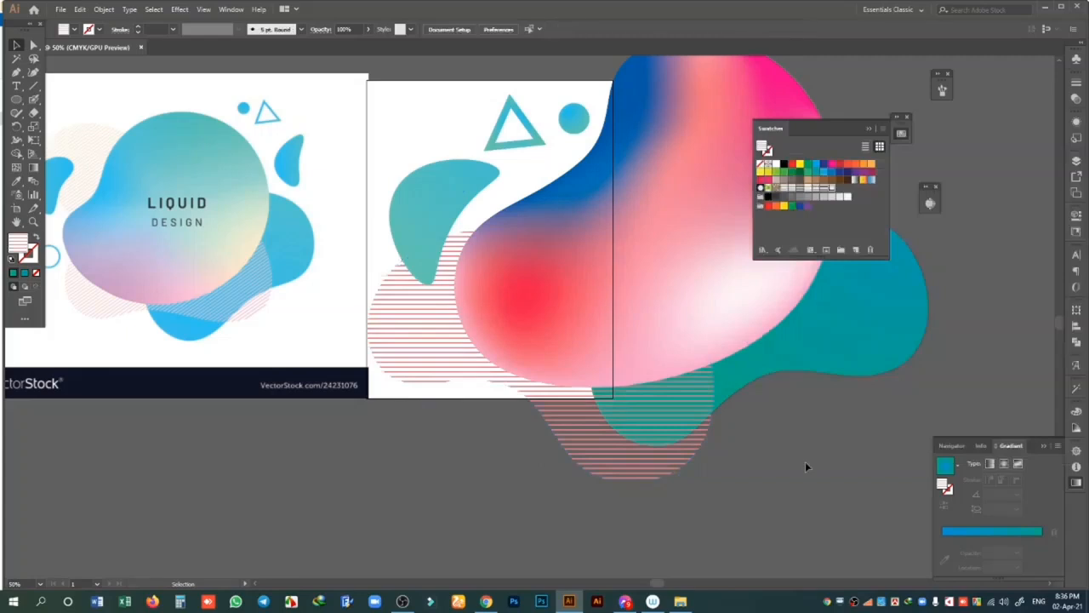
- Duplicate the small gradient circle and place the copy on the other side of the triangle outline
drag(703, 432, 812, 438)
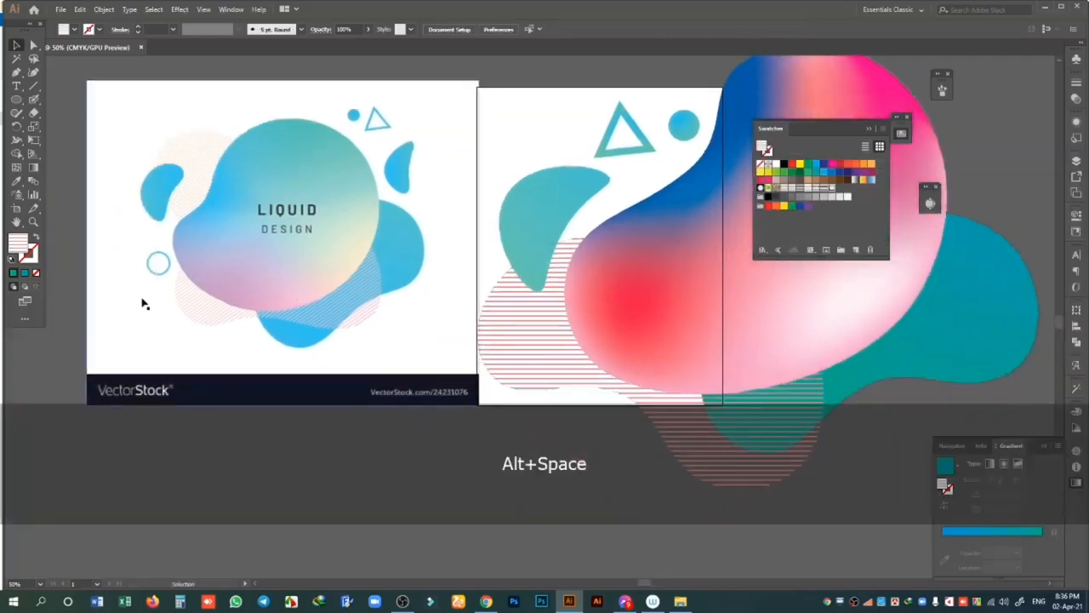
drag(156, 265, 566, 142)
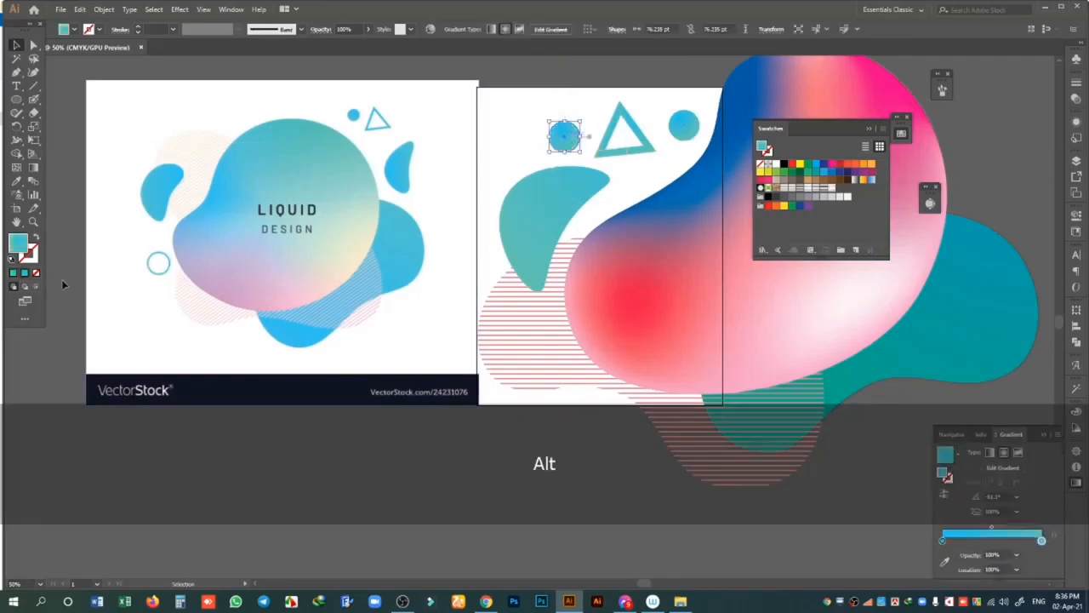
- Turn the copied circle beside the triangle into an outline by swapping its fill and stroke, and delete the reference image
click(36, 241)
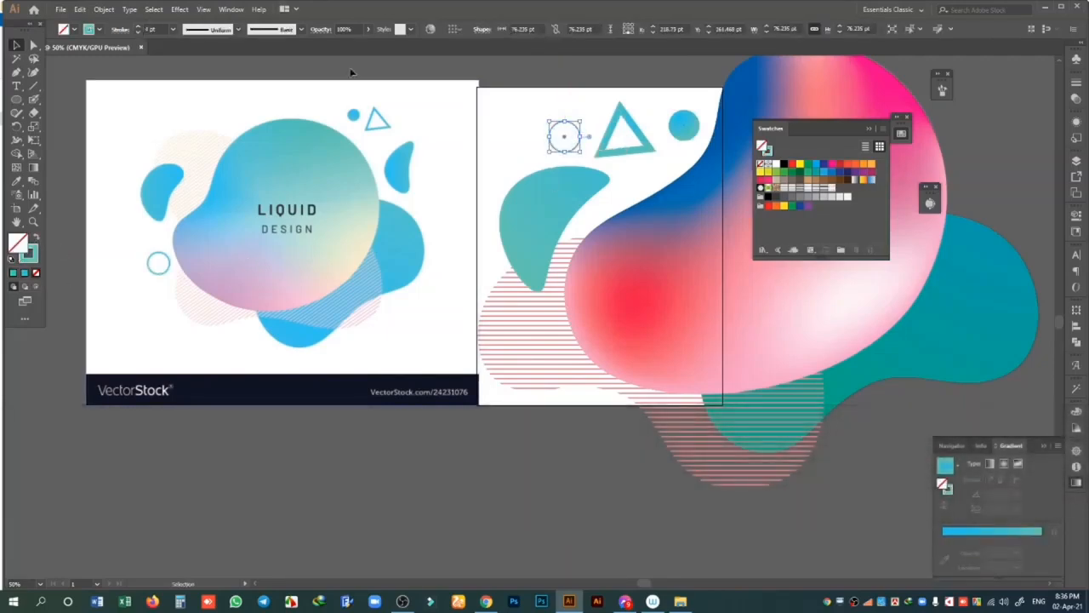
click(382, 235)
key(BackSpace)
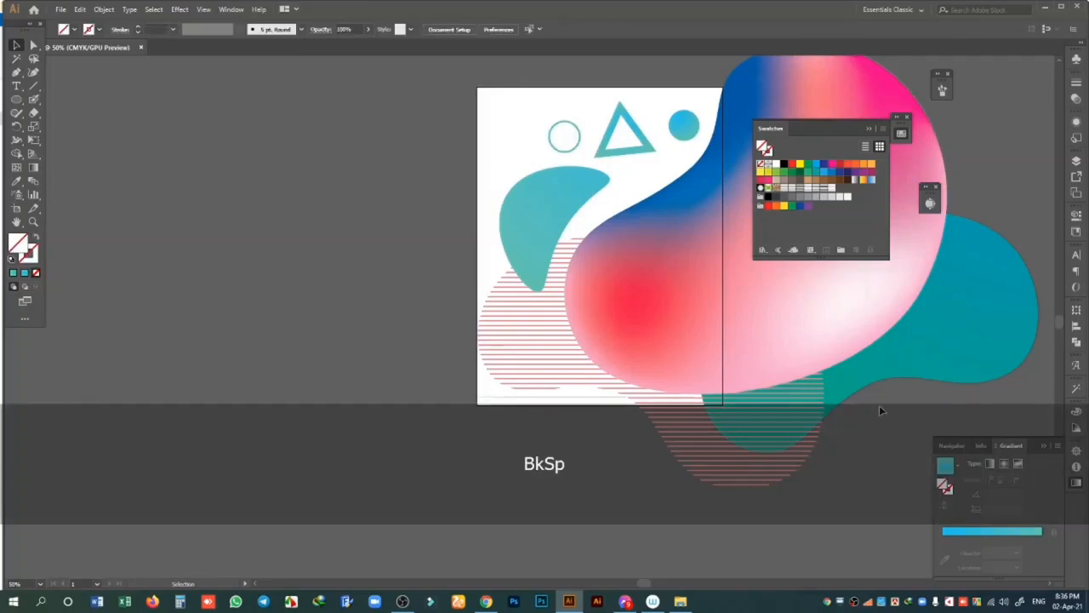
- Scale all the artwork down to fit the page, place it in the page's upper half, and select the mesh-gradient blob
click(886, 396)
drag(730, 245, 502, 298)
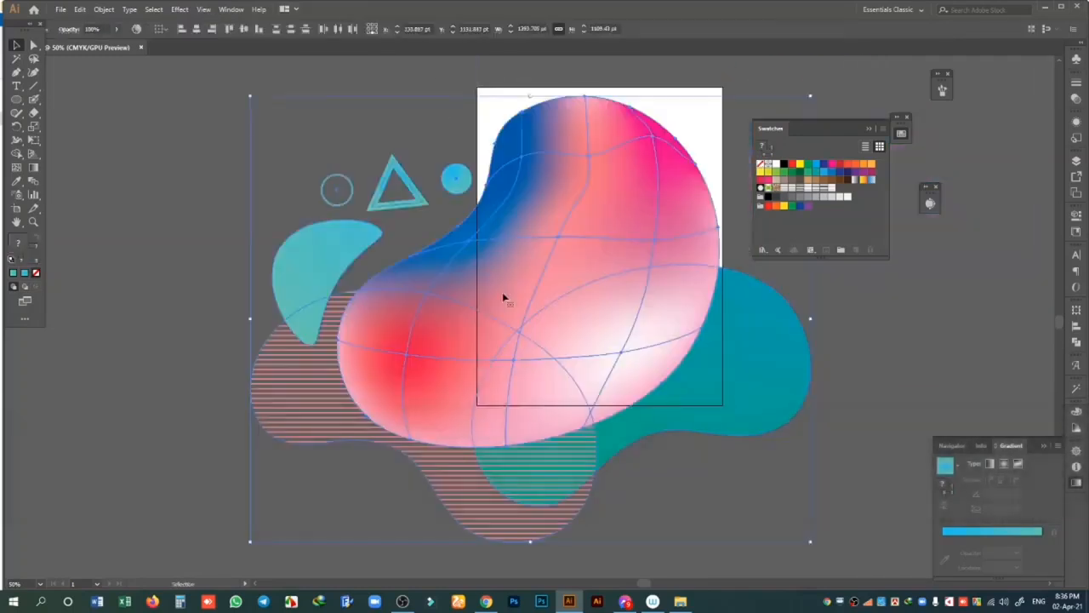
drag(250, 95, 441, 248)
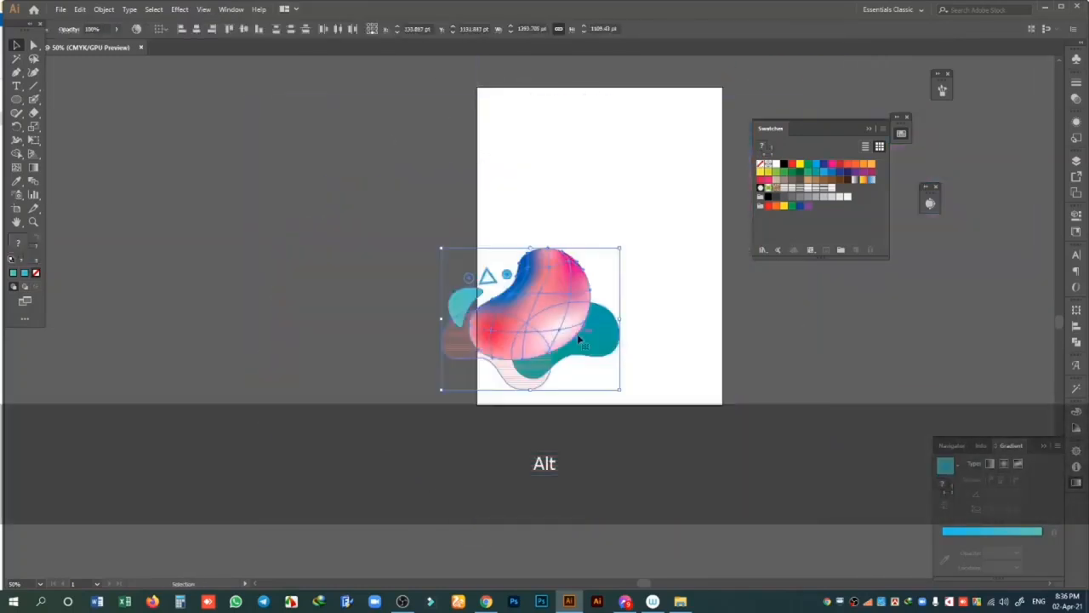
drag(567, 330, 637, 190)
click(663, 340)
drag(696, 316, 639, 323)
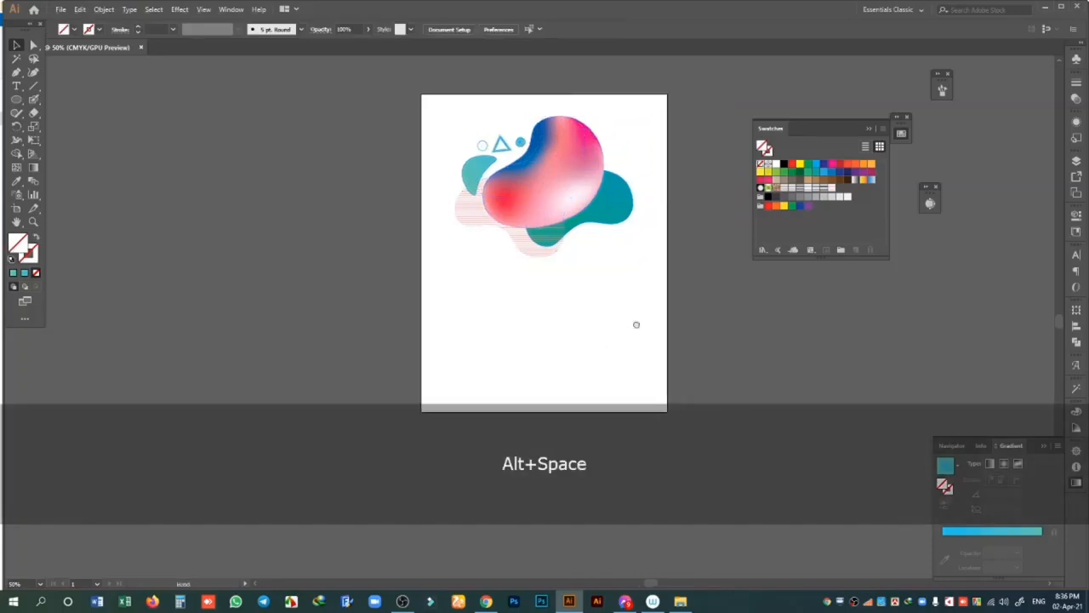
key(ctrl+equal)
key(ctrl+equal)
key(ctrl+equal)
drag(622, 267, 592, 402)
key(ctrl+minus)
key(ctrl+minus)
click(526, 236)
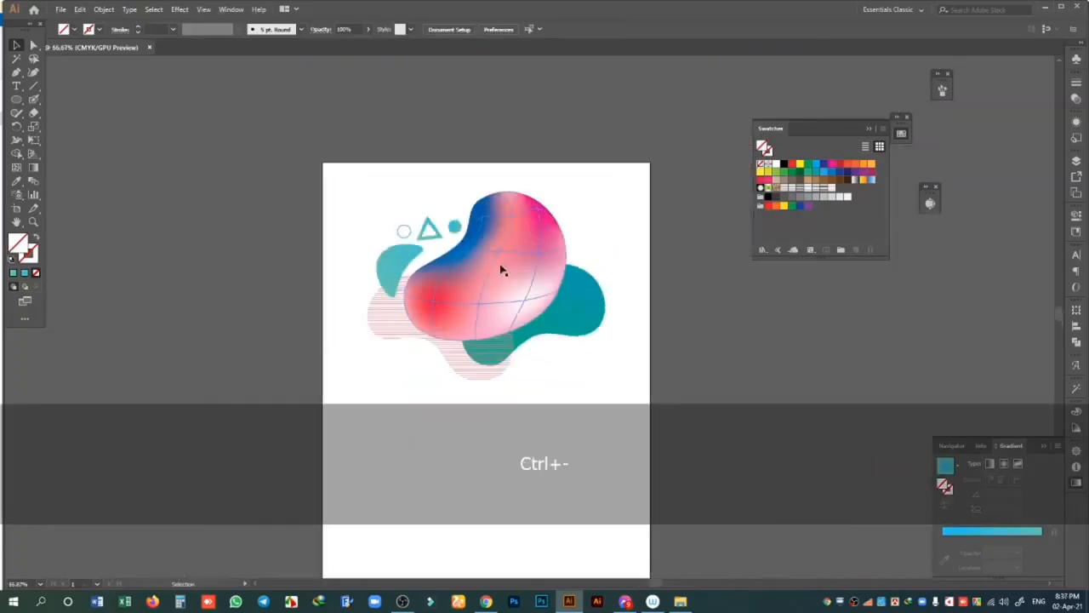
key(ctrl+equal)
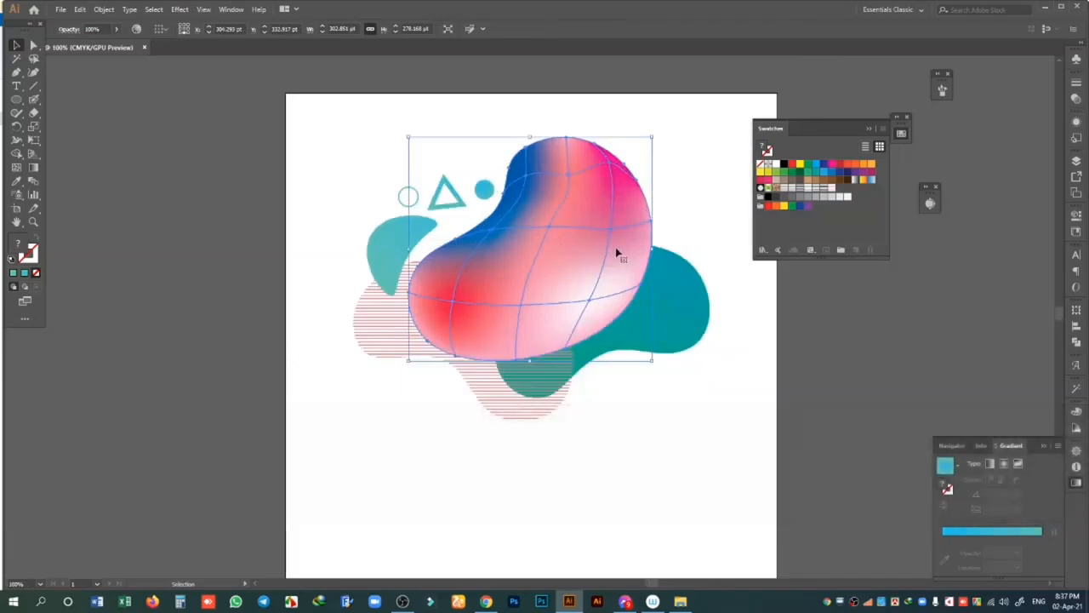
click(137, 32)
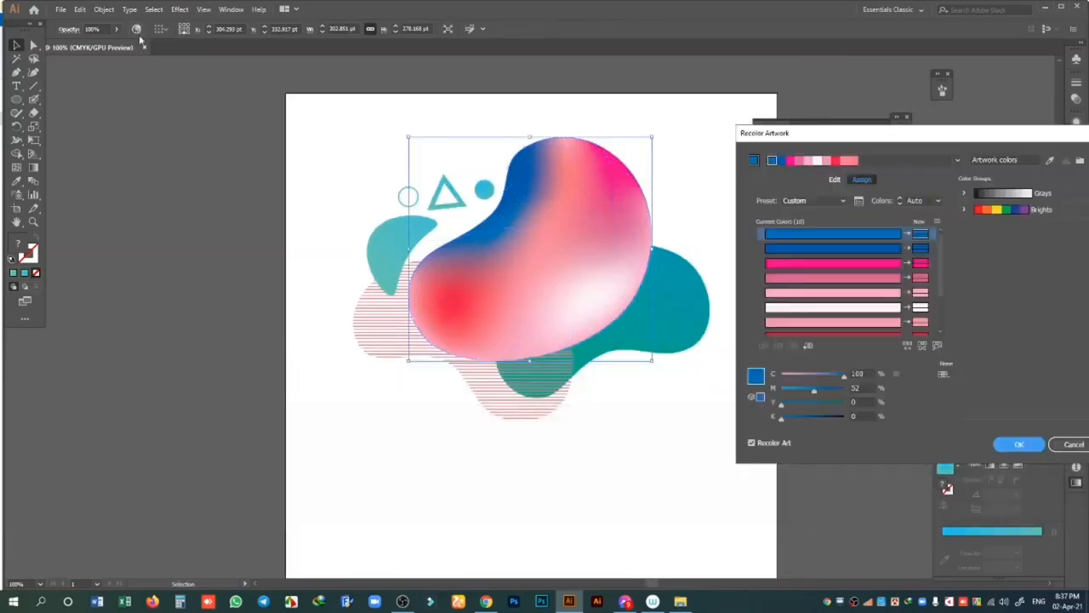
click(835, 180)
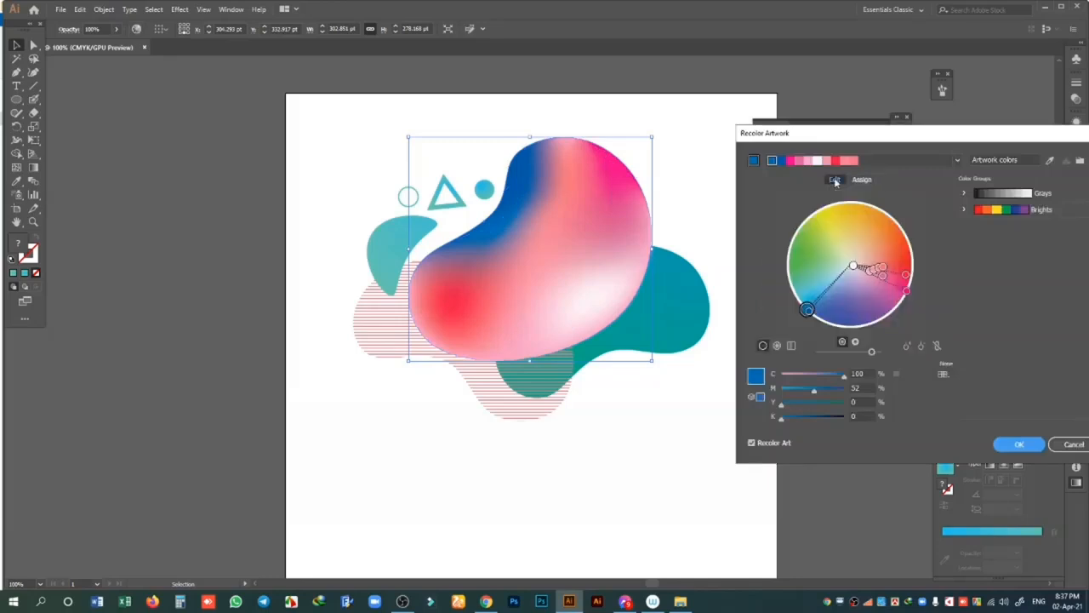
click(937, 346)
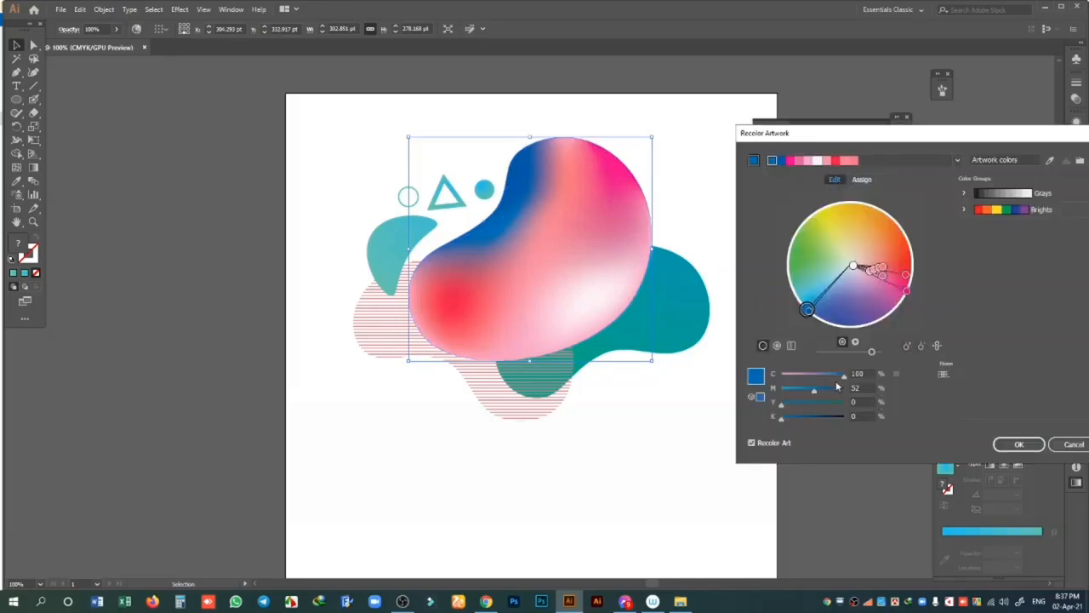
drag(826, 379, 865, 412)
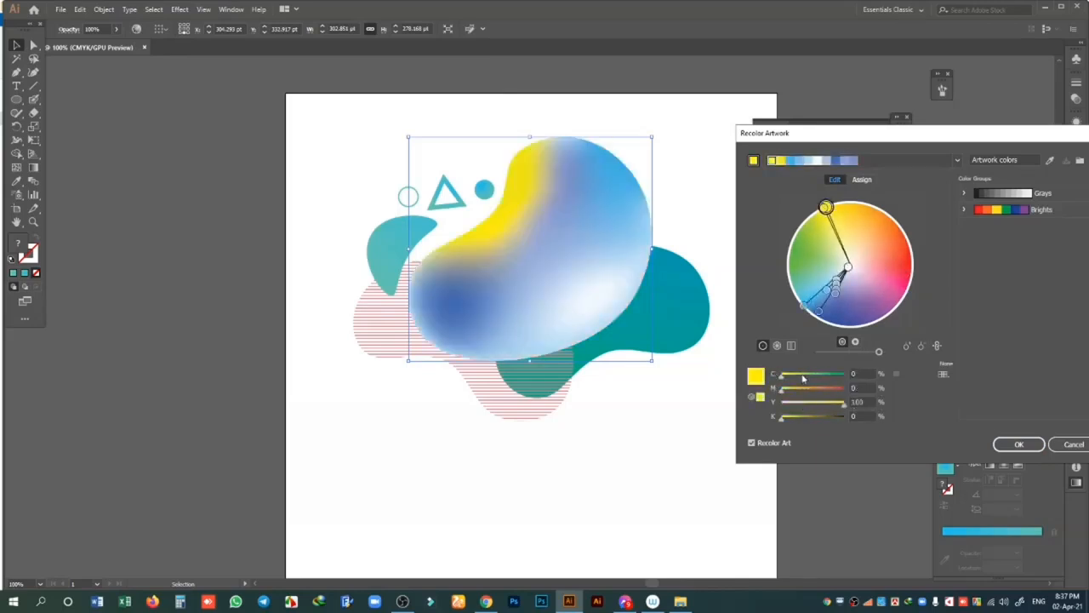
mouse_move(803, 377)
mouse_down()
mouse_move(841, 375)
mouse_move(800, 404)
mouse_move(823, 391)
mouse_move(805, 390)
mouse_move(835, 388)
mouse_move(841, 406)
mouse_move(781, 405)
mouse_up()
drag(843, 392, 800, 380)
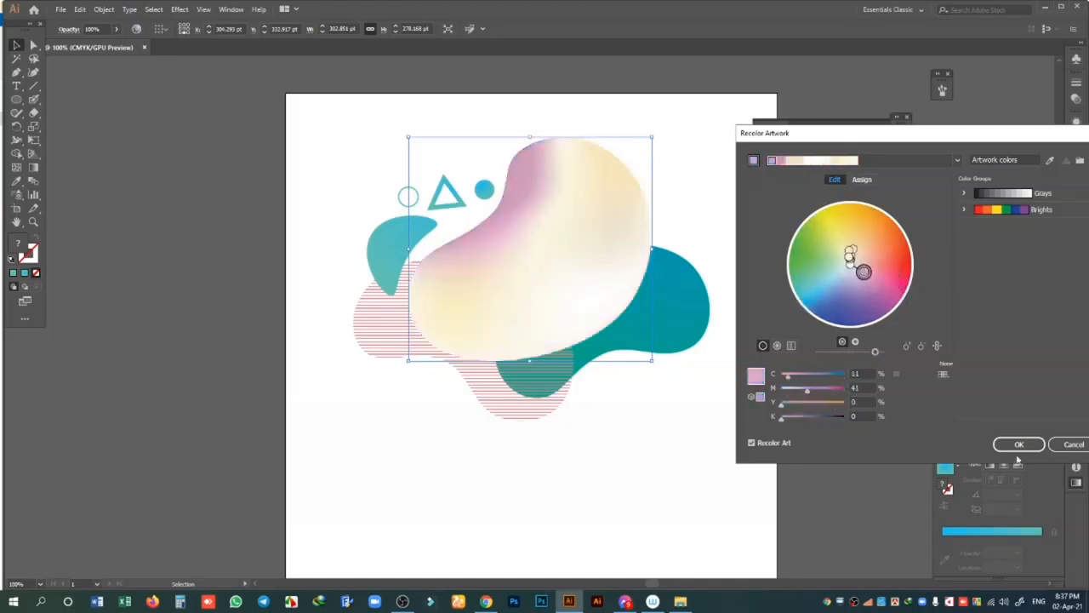
click(1068, 444)
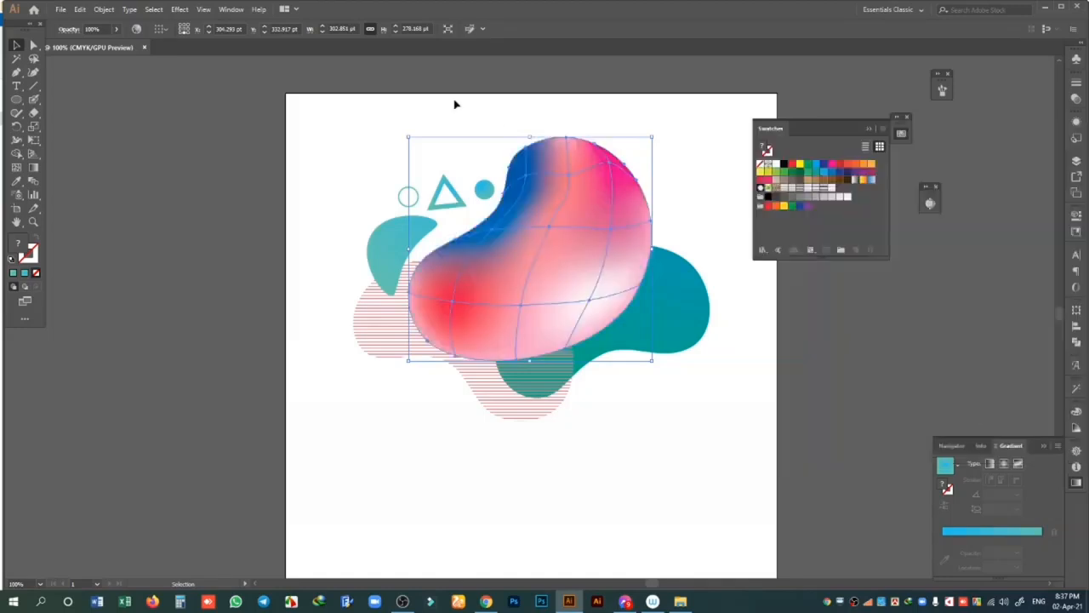
- Recolor the mesh blob's two salmon tones to white and orange, and its red to blue with 100% cyan and 8% yellow
click(136, 28)
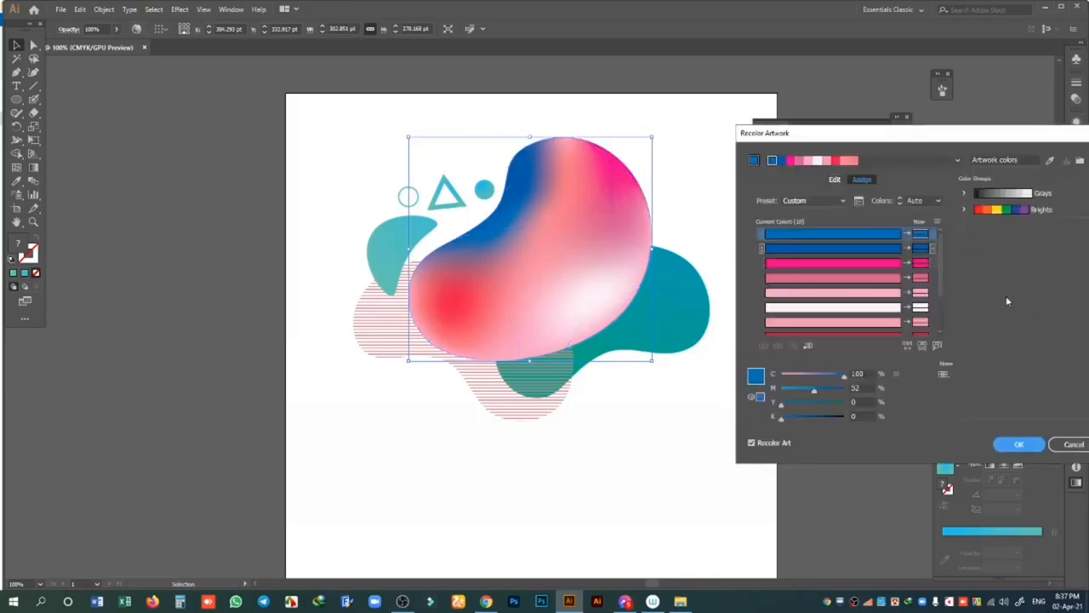
scroll(919, 277, down, 3)
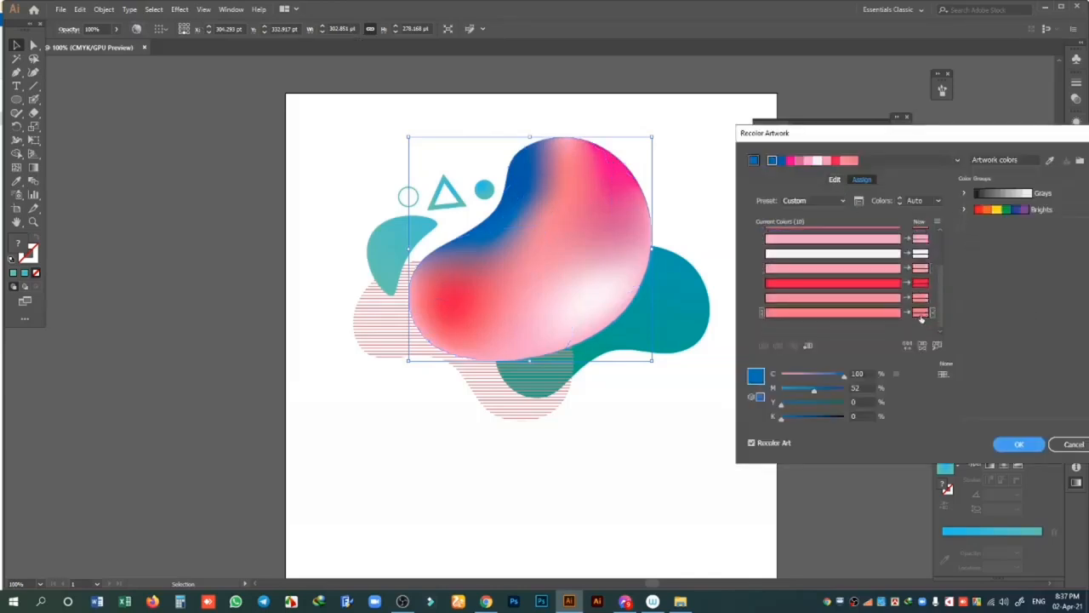
click(921, 313)
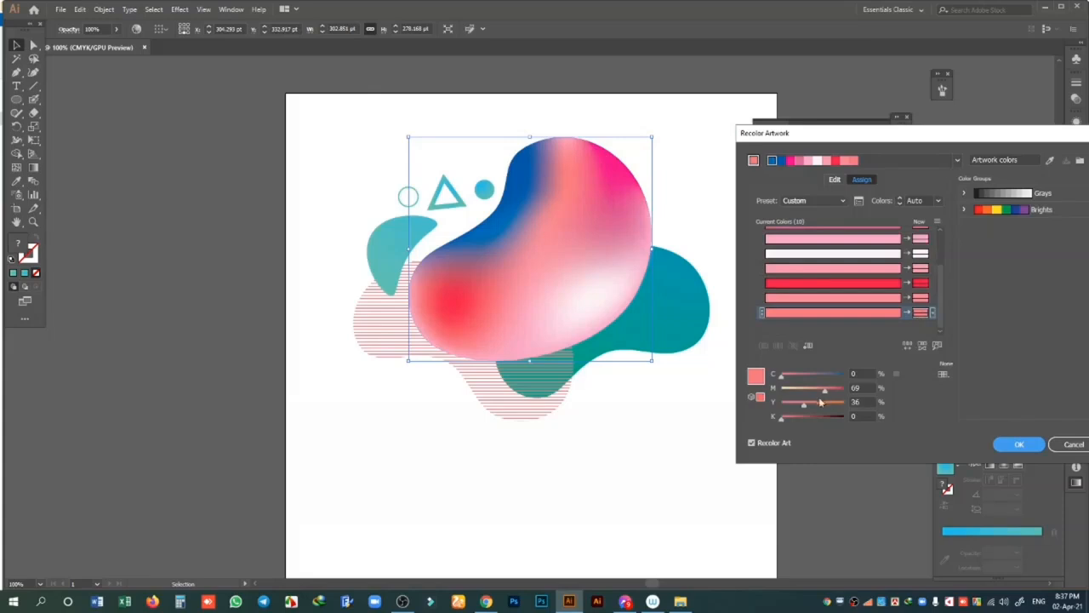
drag(819, 402, 976, 372)
click(916, 299)
click(921, 283)
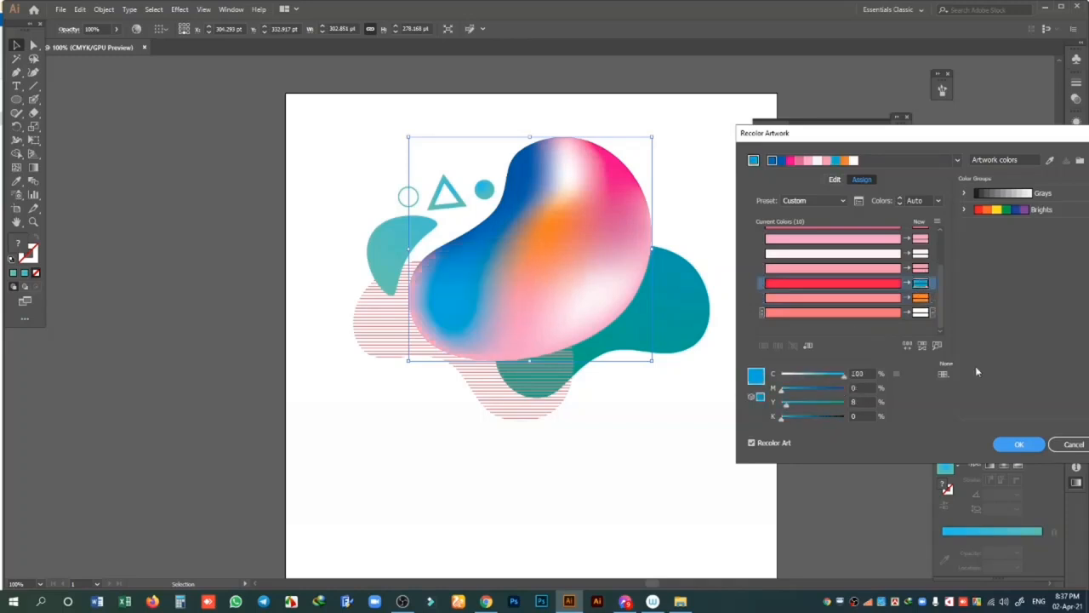
- Recolor the mesh blob's two light pink tones, one to a light sky blue and the other to a medium blue
click(922, 269)
drag(812, 390, 698, 384)
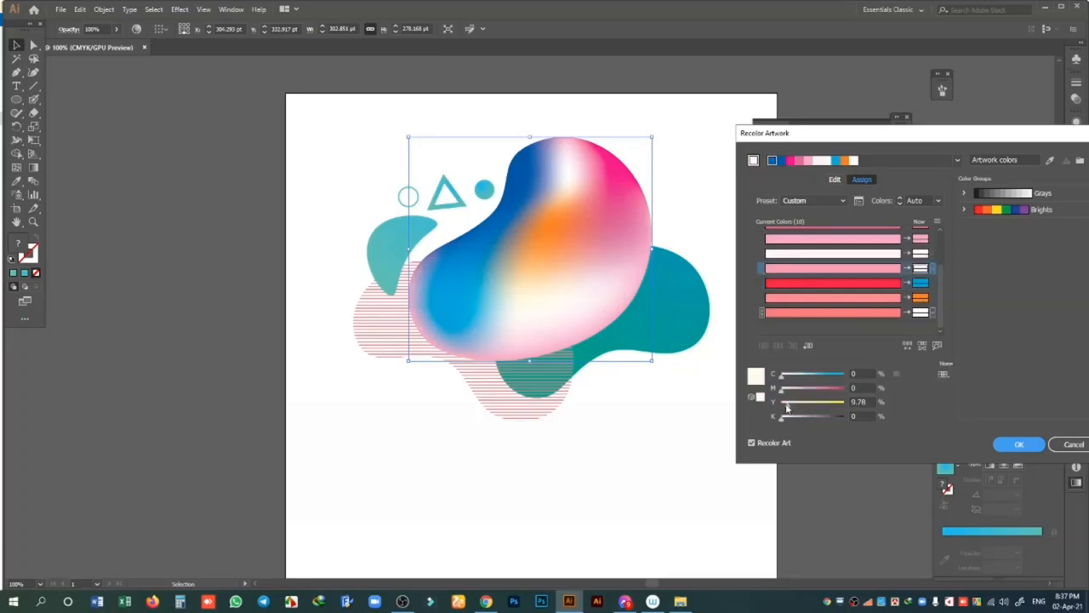
drag(787, 406, 776, 408)
drag(801, 374, 830, 379)
click(920, 241)
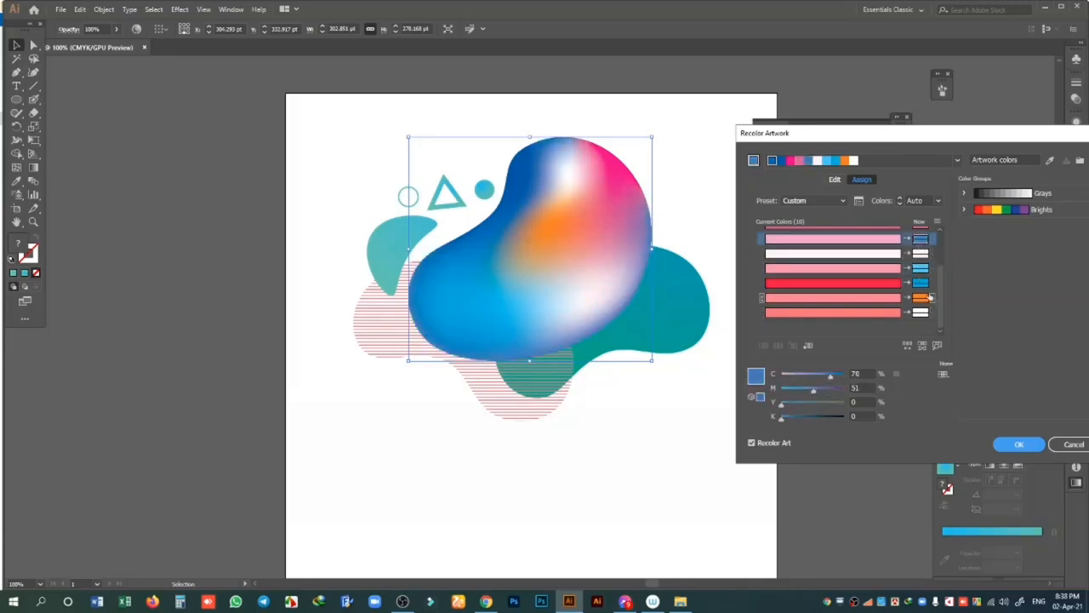
- Change the mesh blob's orange replacement color to pink with about 66% magenta
click(920, 297)
mouse_move(821, 394)
mouse_down()
mouse_move(803, 387)
mouse_move(793, 411)
mouse_move(781, 410)
mouse_move(825, 396)
mouse_up()
click(838, 390)
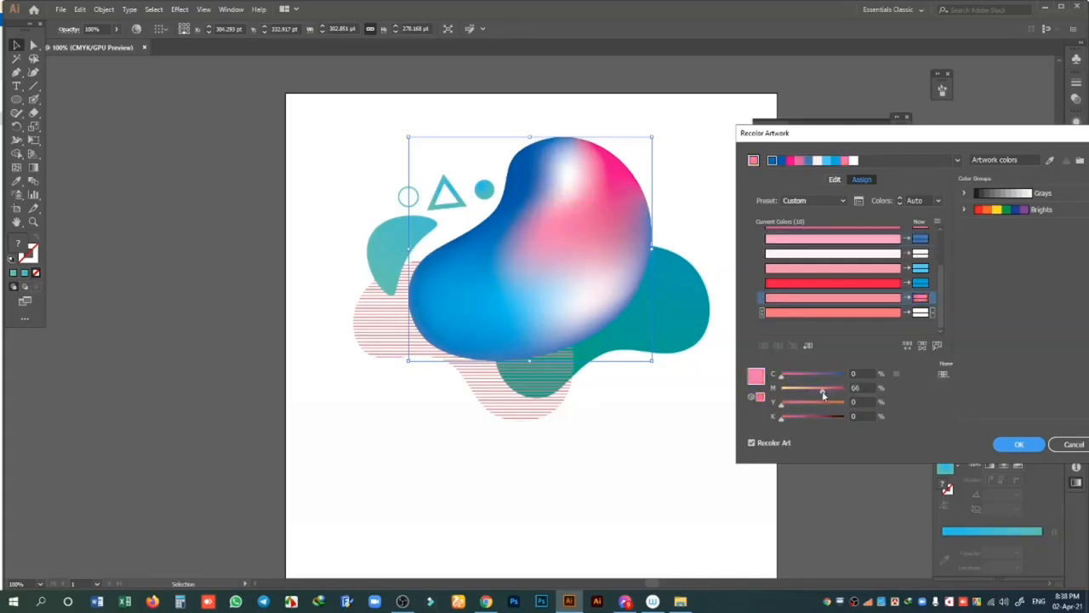
- Set the mesh blob's dusky pink to about 12% cyan, 68% magenta and 11% yellow, and apply the recoloring
click(920, 241)
scroll(922, 281, up, 2)
click(921, 277)
drag(851, 390, 782, 389)
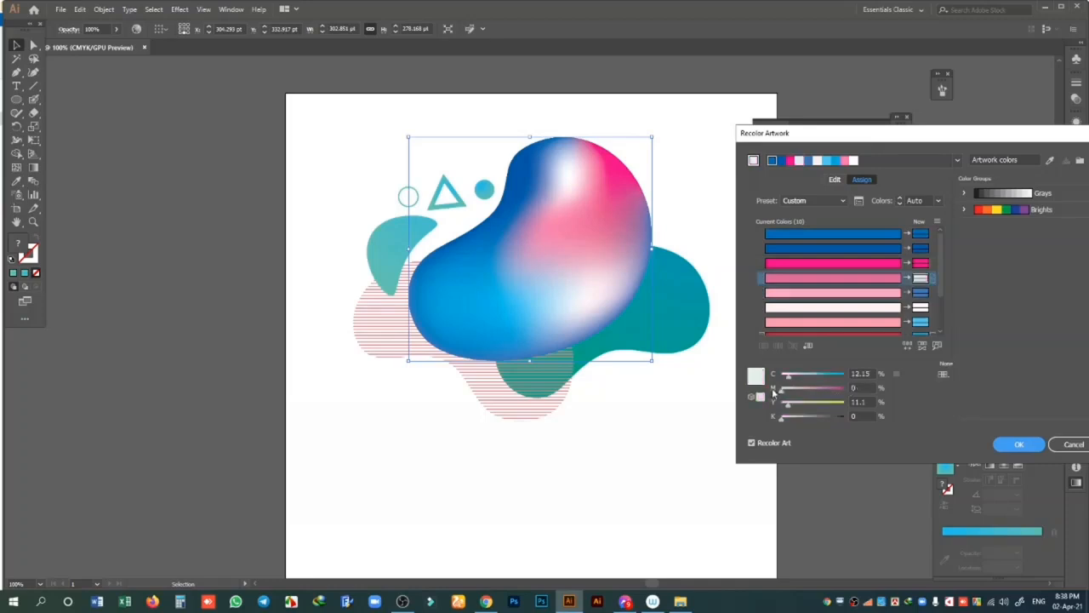
click(826, 390)
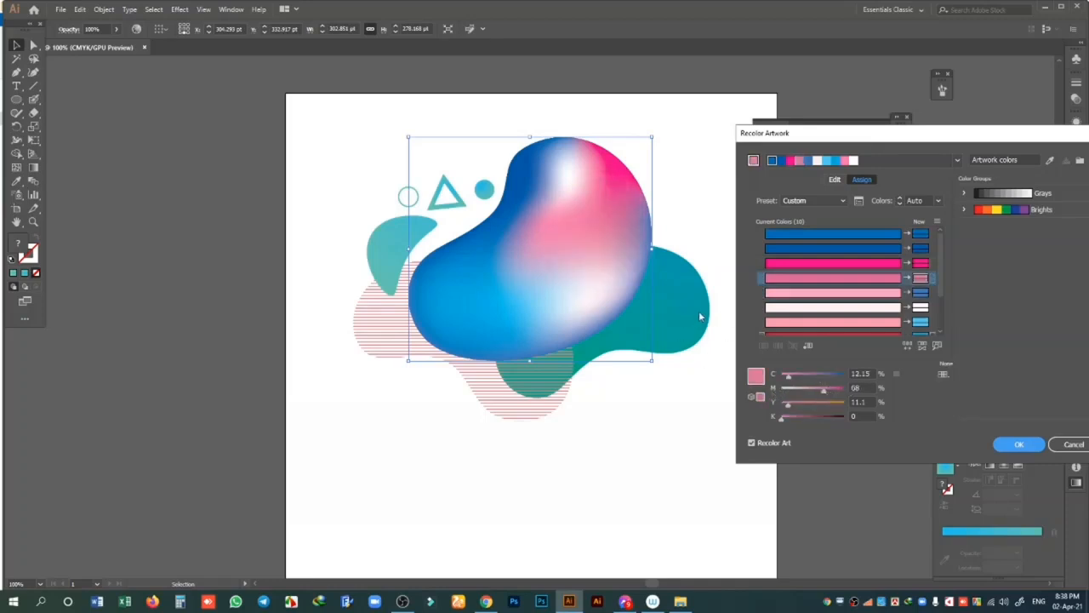
click(1020, 444)
click(724, 443)
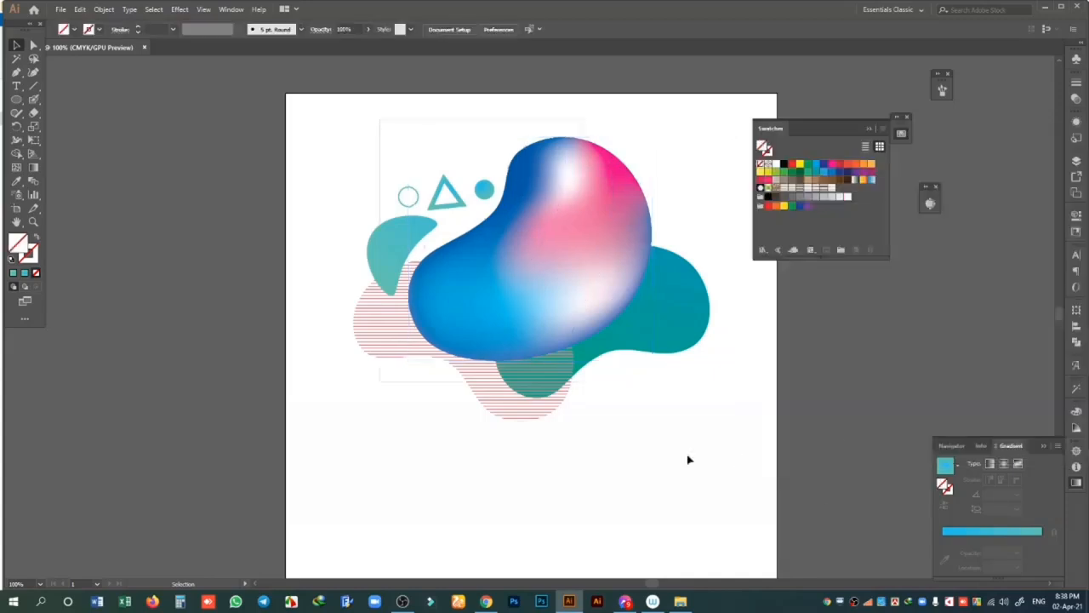
click(528, 294)
key(ctrl+z)
key(ctrl+z)
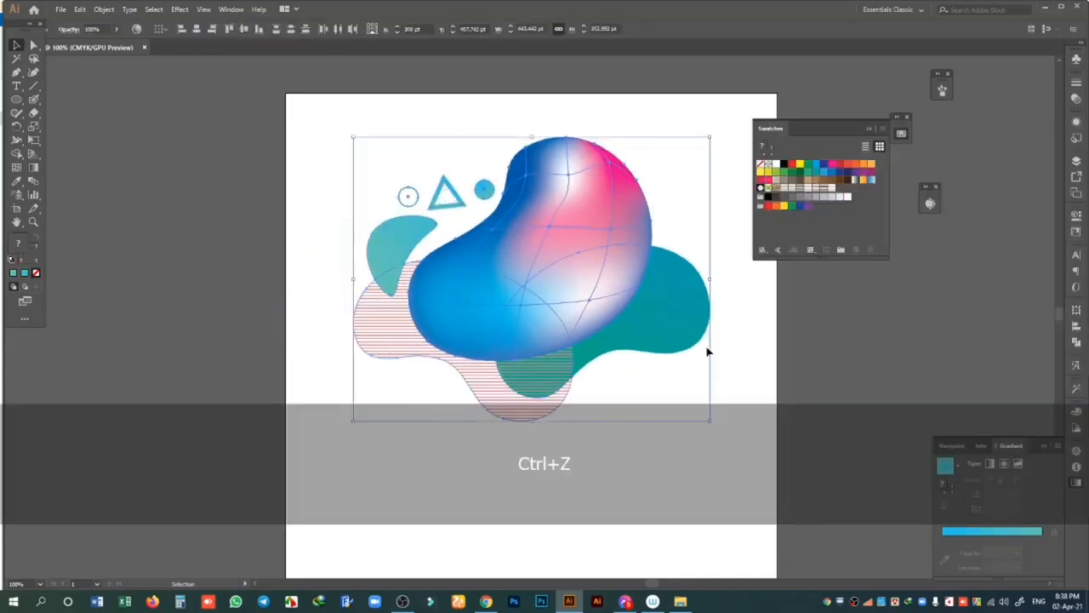
- Recolor the teal back blob's gradient from dark blue (100% cyan, 100% magenta) to bright blue (100% cyan)
click(707, 327)
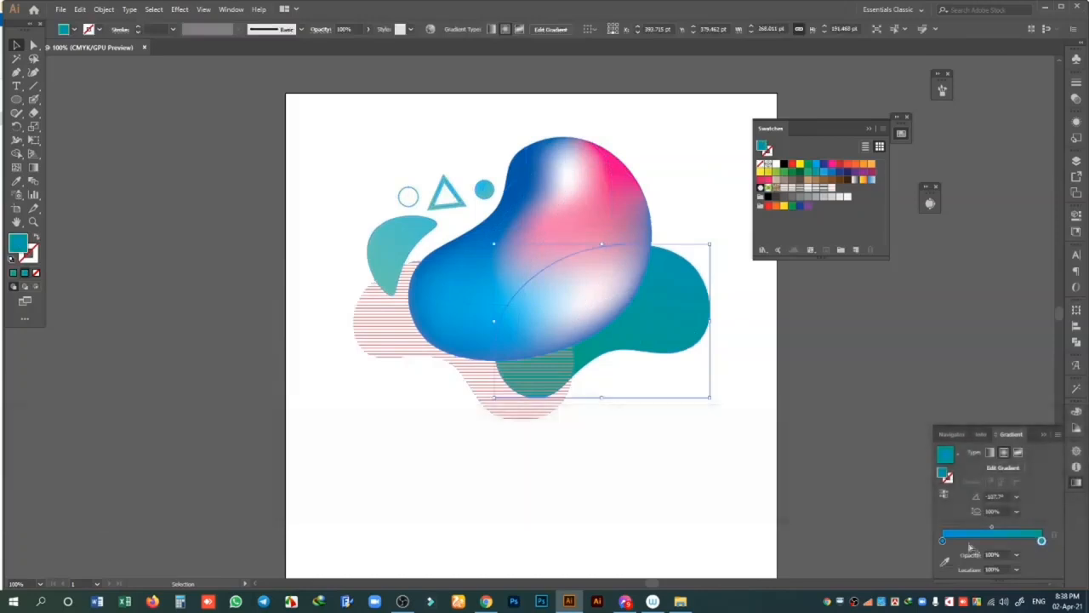
double_click(943, 541)
drag(986, 451, 1008, 451)
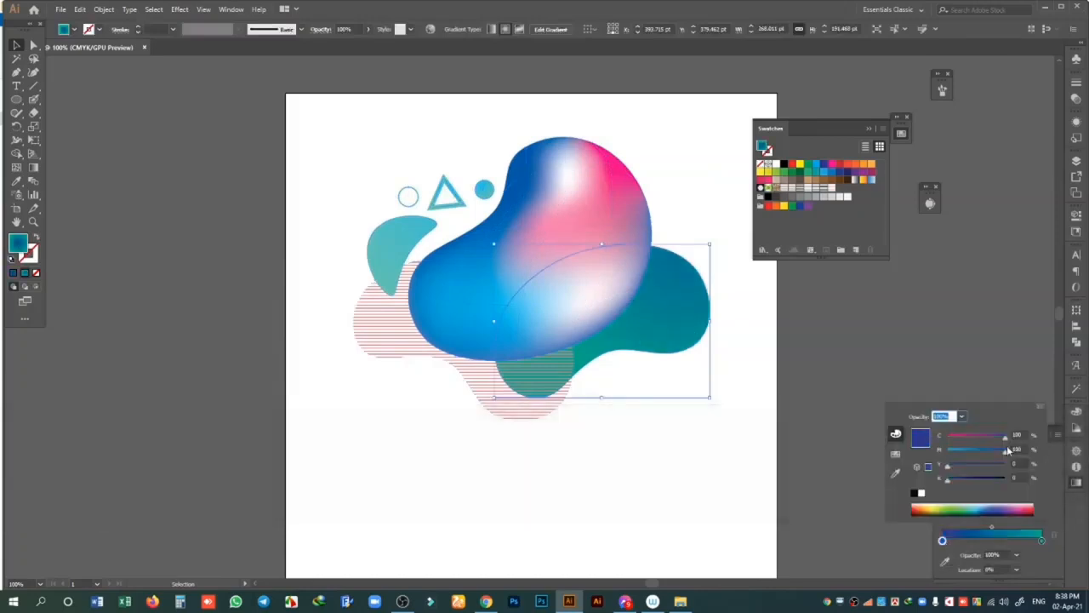
key(Return)
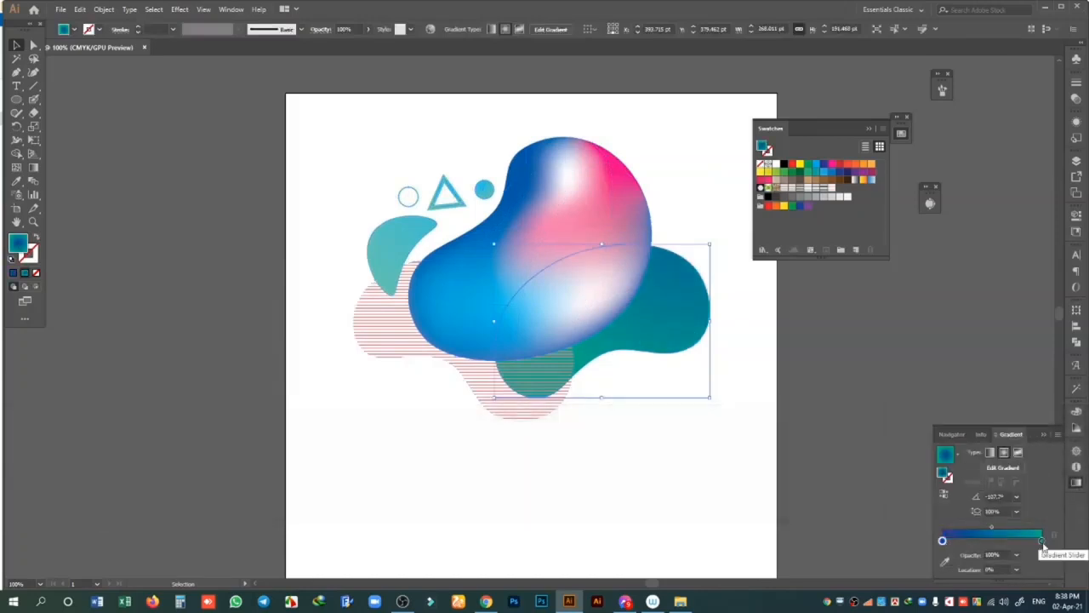
double_click(1041, 541)
drag(992, 475, 959, 464)
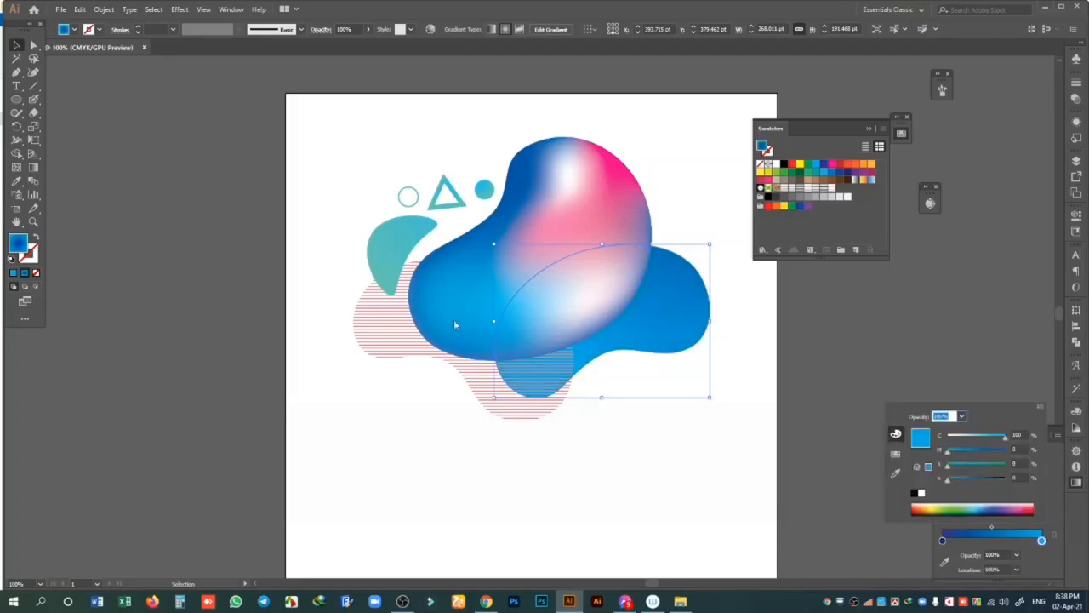
- Redirect the back blob's radial gradient so it runs from dark blue at its lower lobe to bright blue at its right lobe
click(33, 167)
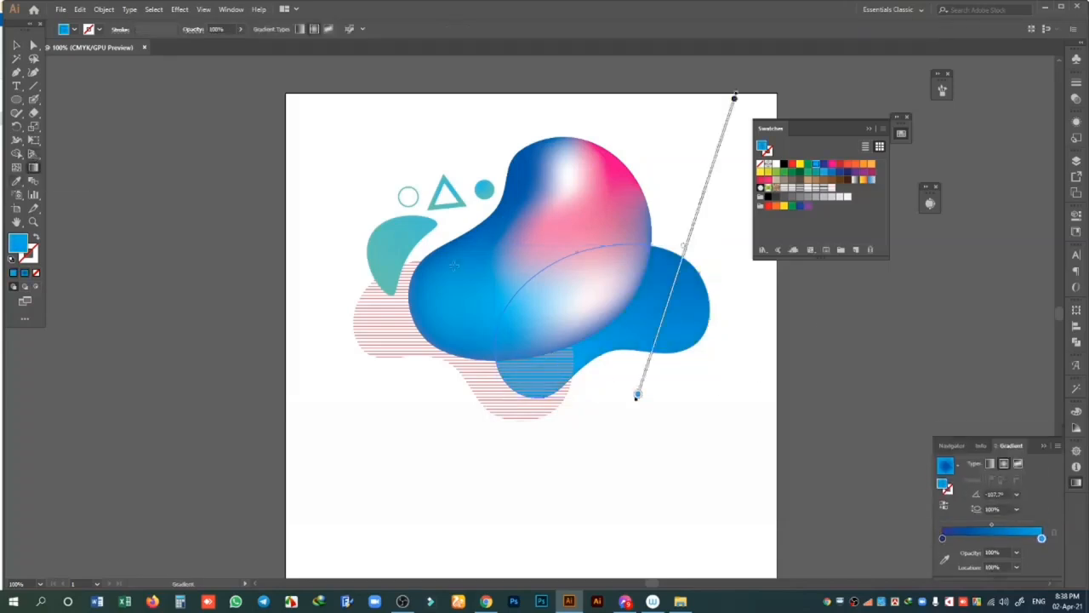
mouse_move(624, 255)
drag(651, 277, 537, 394)
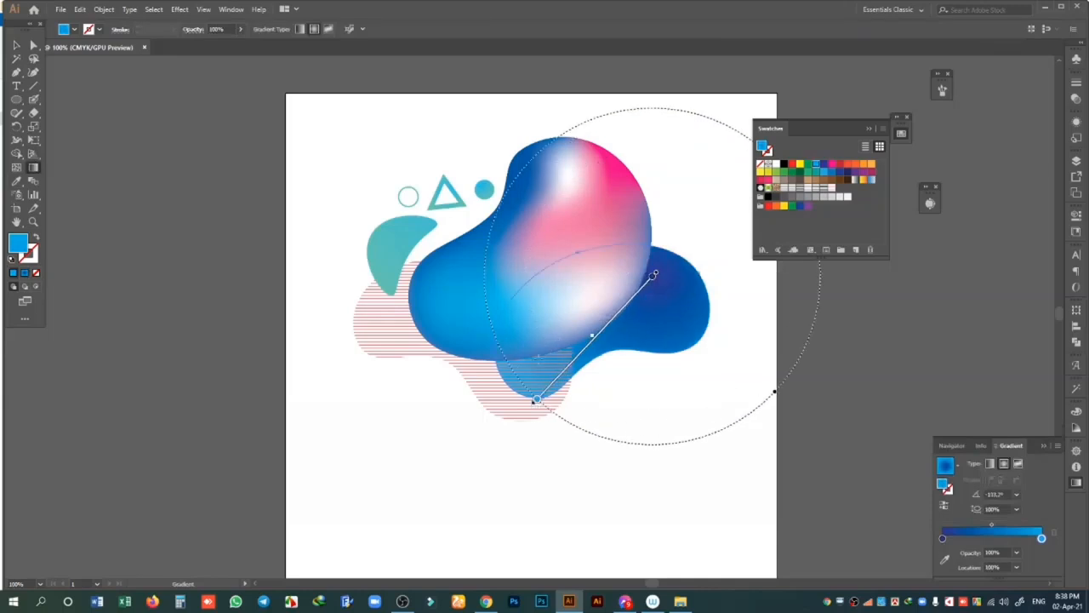
mouse_move(529, 356)
mouse_down()
mouse_move(669, 335)
mouse_move(699, 315)
mouse_up()
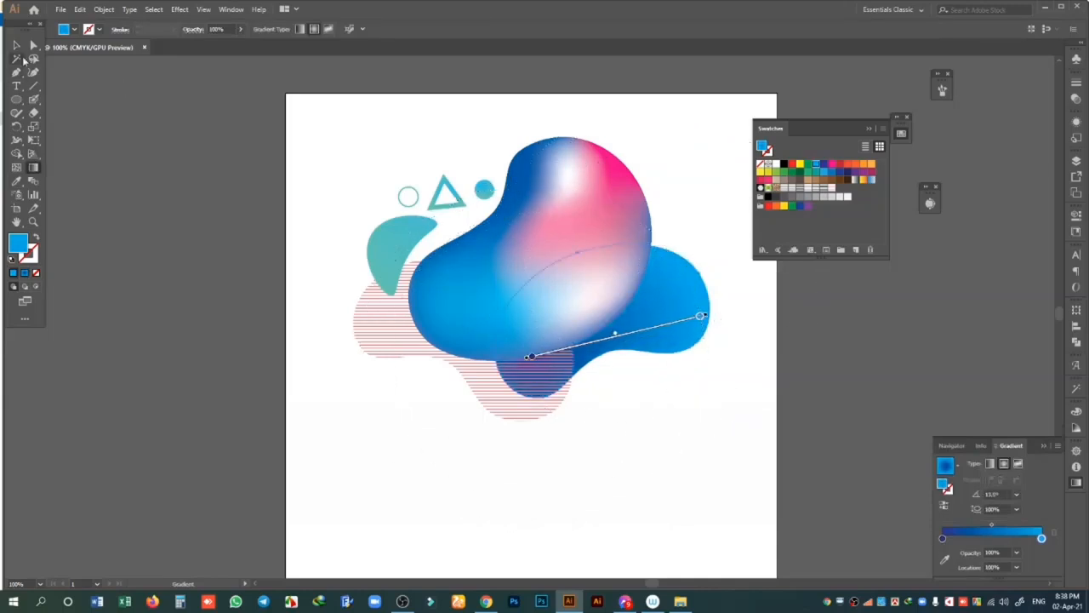
- Copy the back blob's blue gradient onto the teal crescent shape with the Eyedropper
click(16, 45)
click(182, 172)
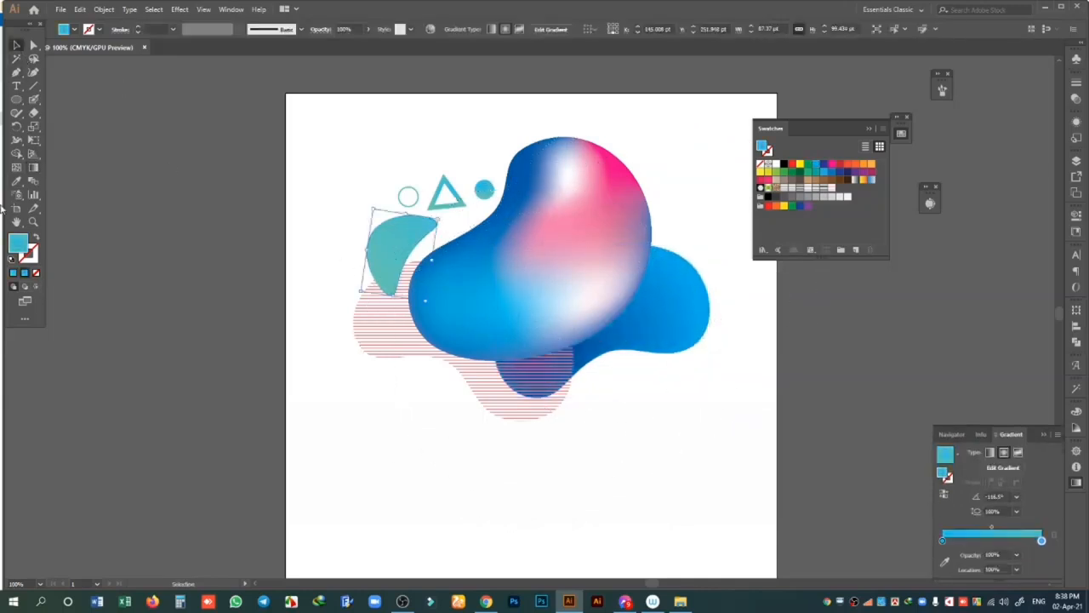
click(14, 182)
click(685, 281)
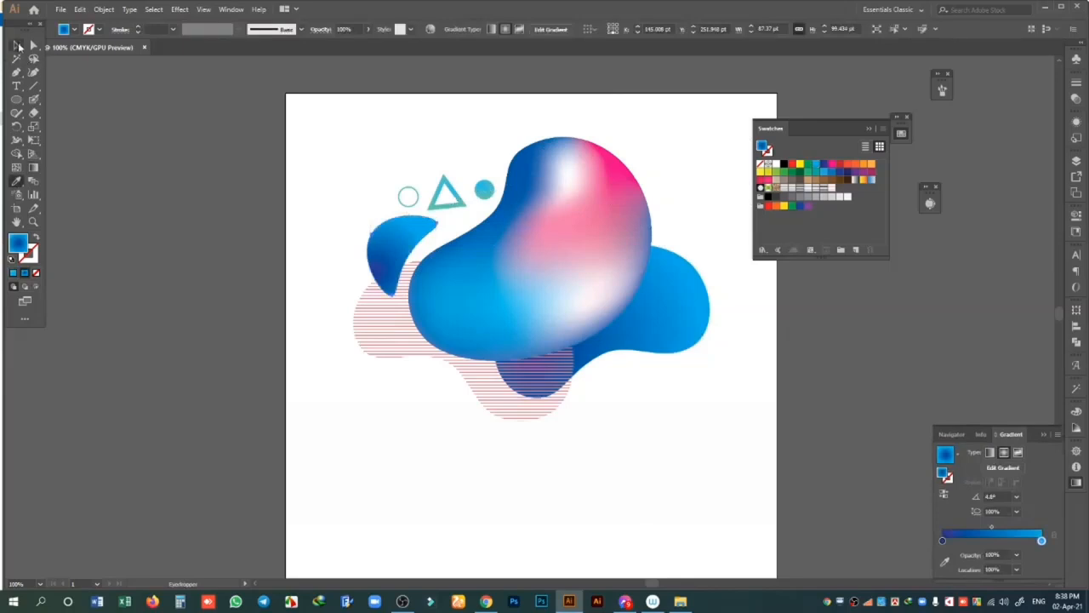
click(17, 46)
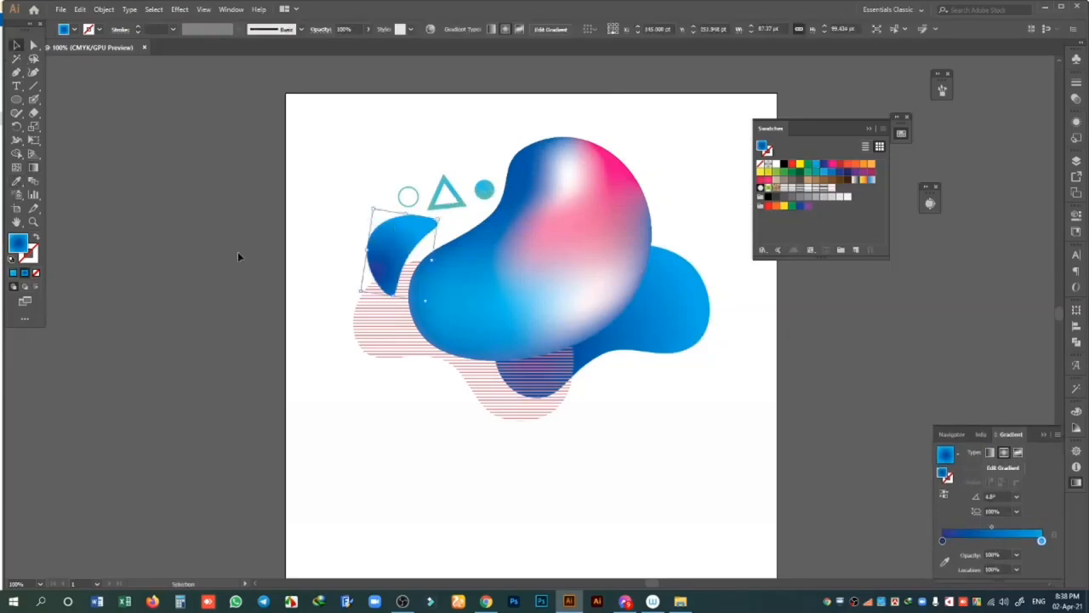
- Redraw the crescent's gradient from its upper part down to its lower tip and reverse it, so the dark blue is at the tip
click(33, 168)
drag(397, 228, 391, 294)
click(946, 508)
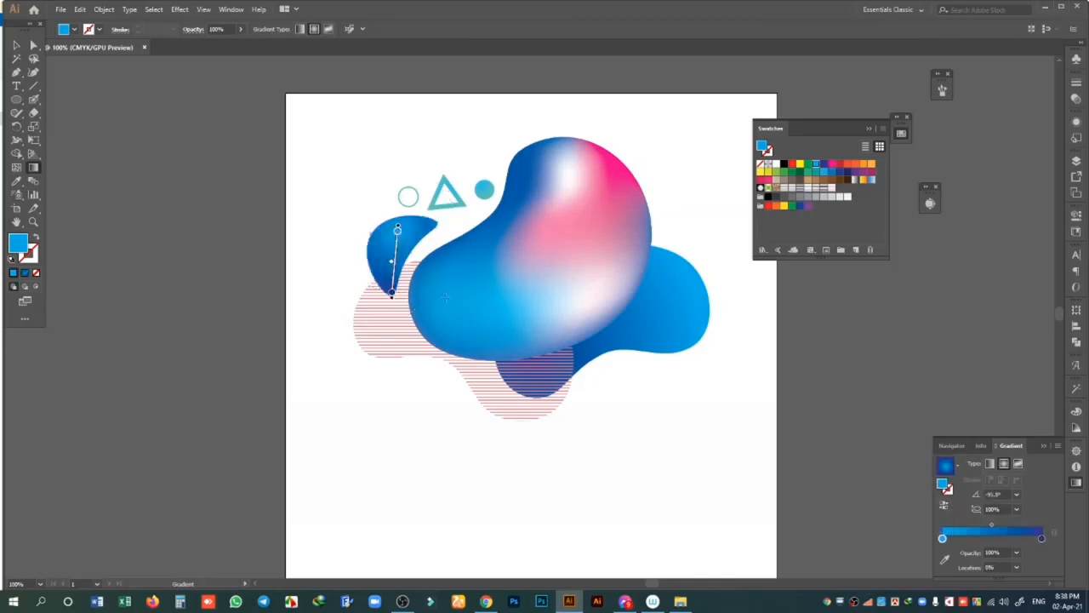
- Redraw the crescent's radial gradient straight down, starting slightly further left in its upper part and ending near its lower tip
drag(384, 232, 385, 289)
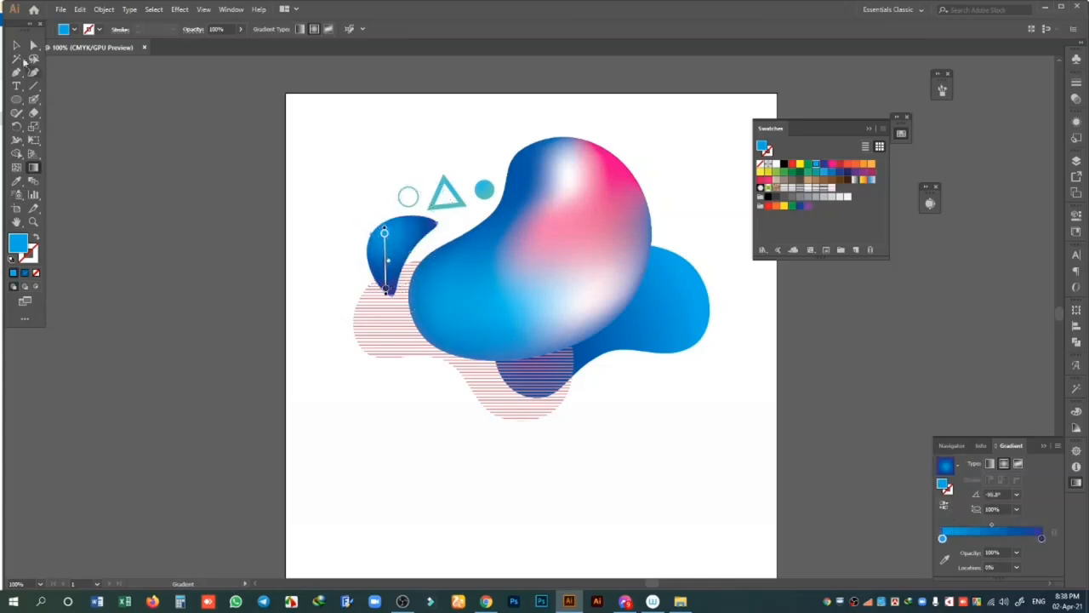
click(16, 45)
- Reverse the back blob's radial gradient and redraw it between the right and lower lobes, with bright blue right and dark blue below
click(652, 323)
click(944, 493)
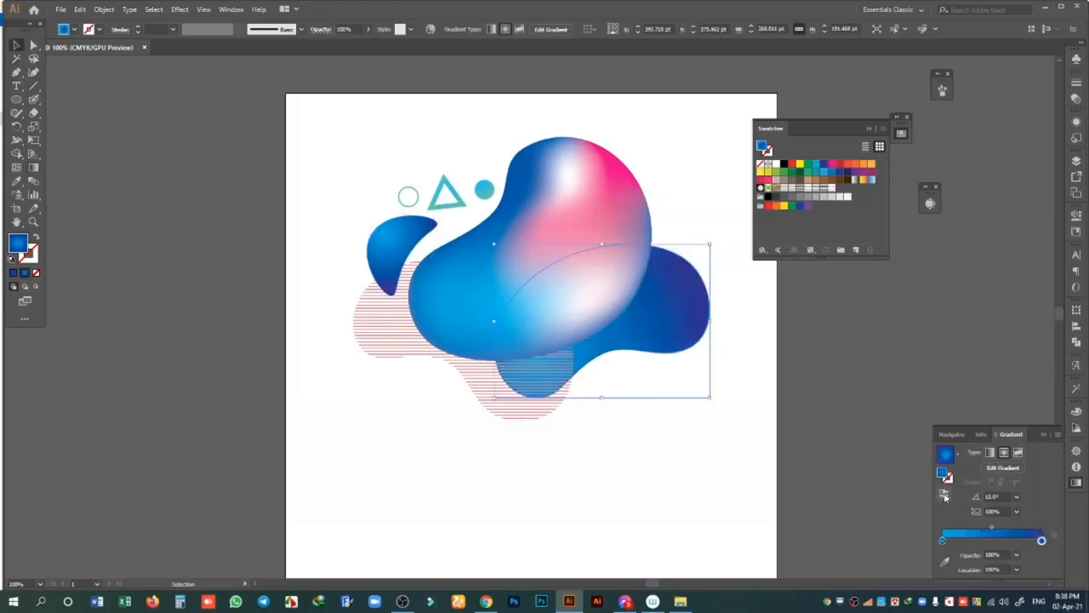
click(34, 168)
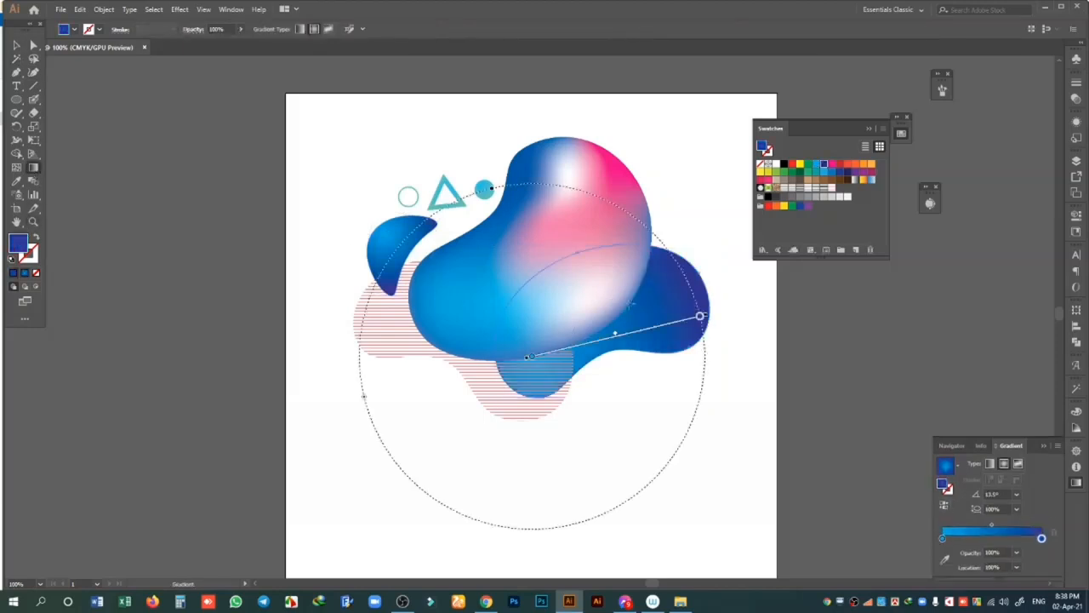
drag(661, 308, 526, 351)
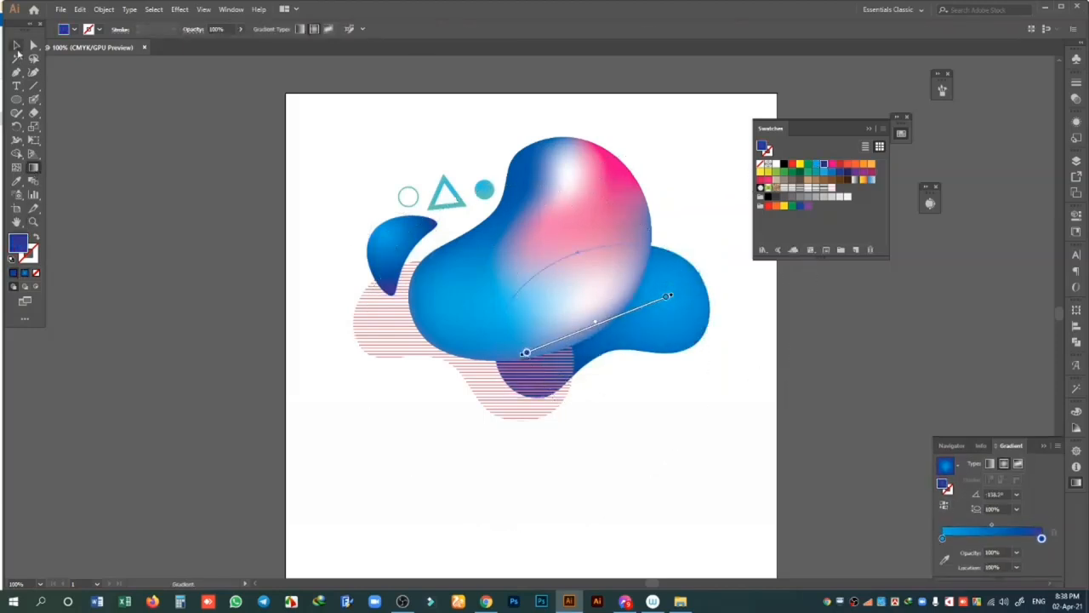
click(16, 45)
click(177, 129)
- Recolor the striped blob's pattern to 100% cyan with 0% magenta, yellow and black using Recolor Artwork
click(487, 189)
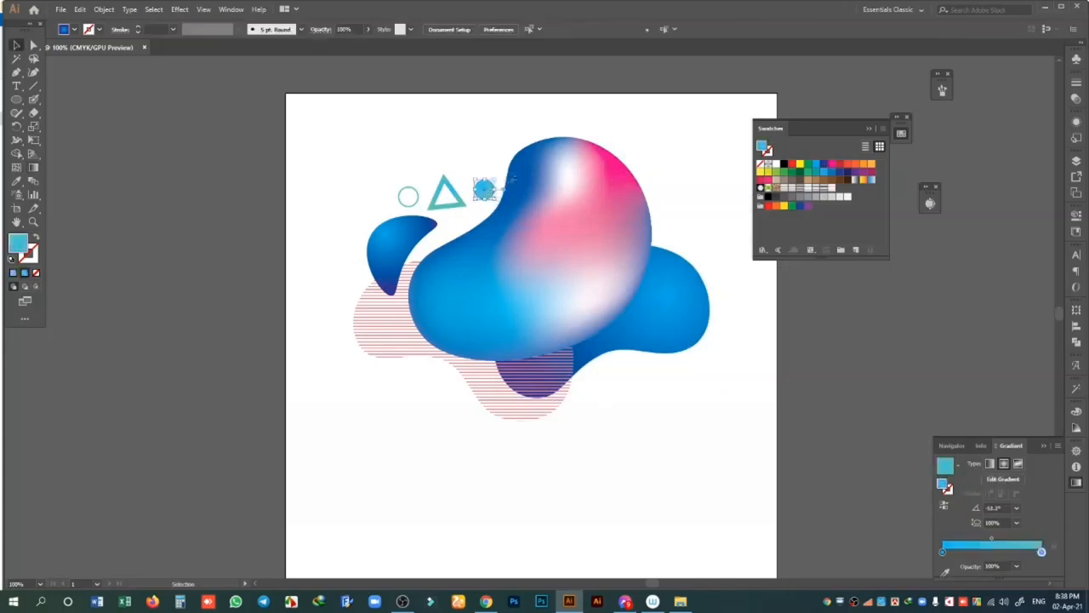
click(497, 403)
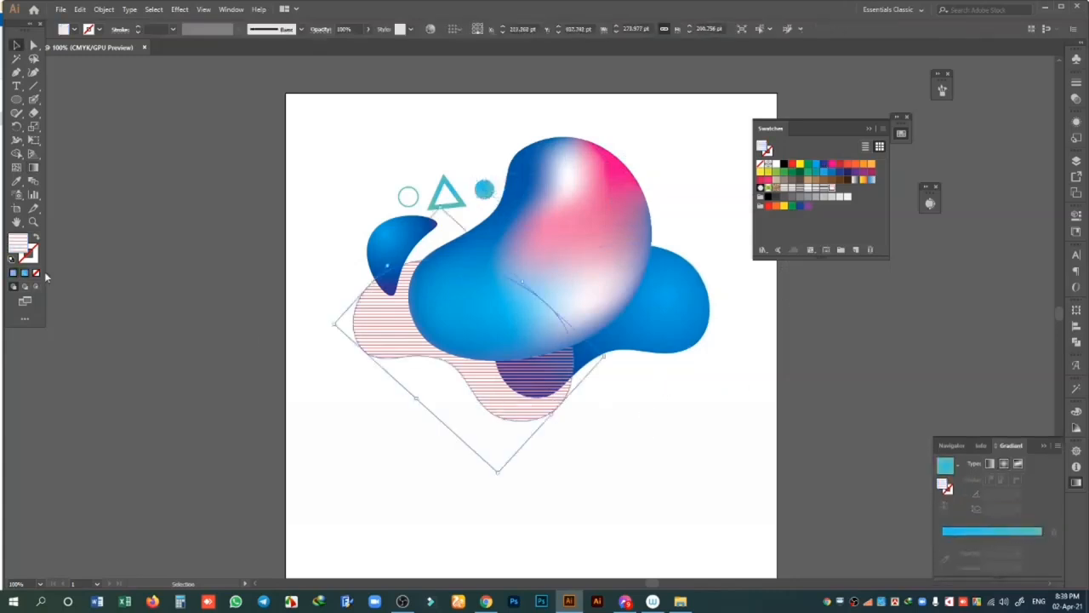
click(430, 29)
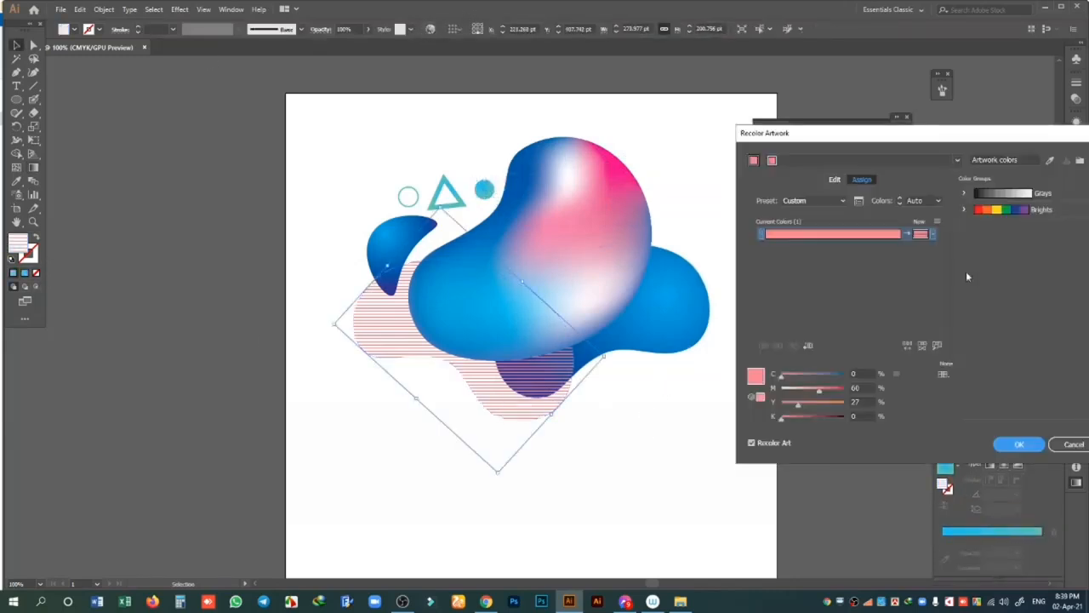
drag(819, 392, 892, 371)
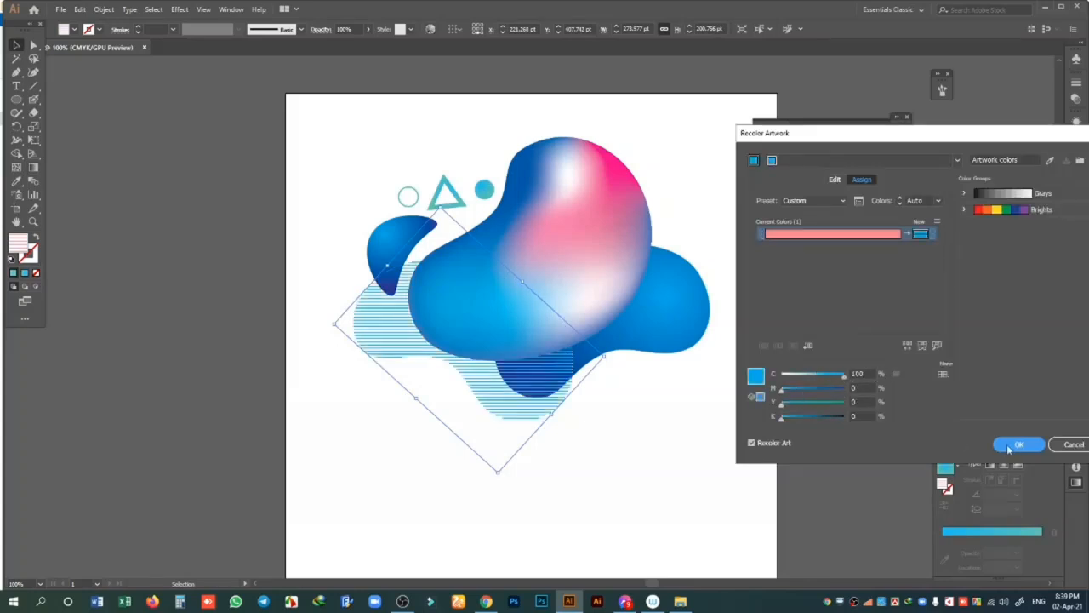
click(1008, 448)
- Move the complete liquid artwork slightly up and to the left on the page
click(698, 437)
drag(364, 131, 749, 424)
drag(660, 298, 642, 276)
click(688, 350)
- Place the image modern-shape-design_1390-186 from the Desktop below the liquid artwork
scroll(705, 349, down, 1)
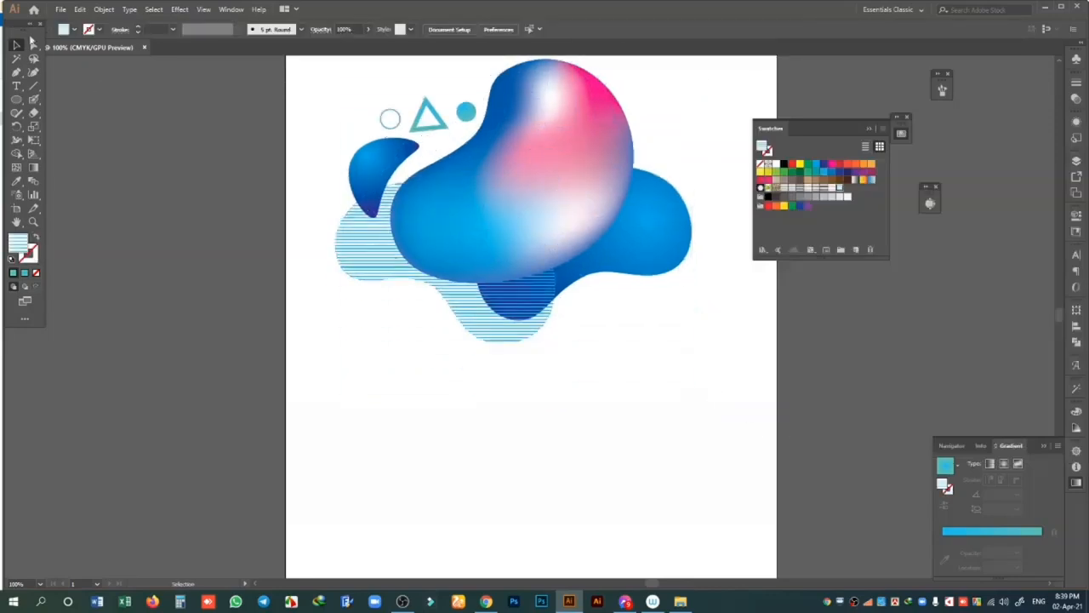
click(61, 10)
click(85, 196)
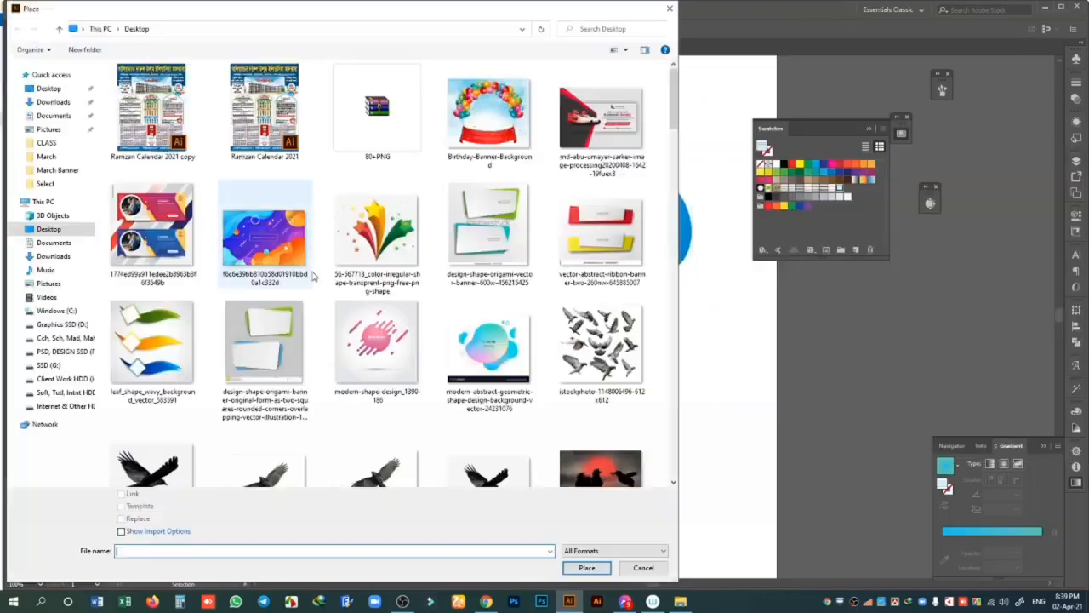
click(387, 319)
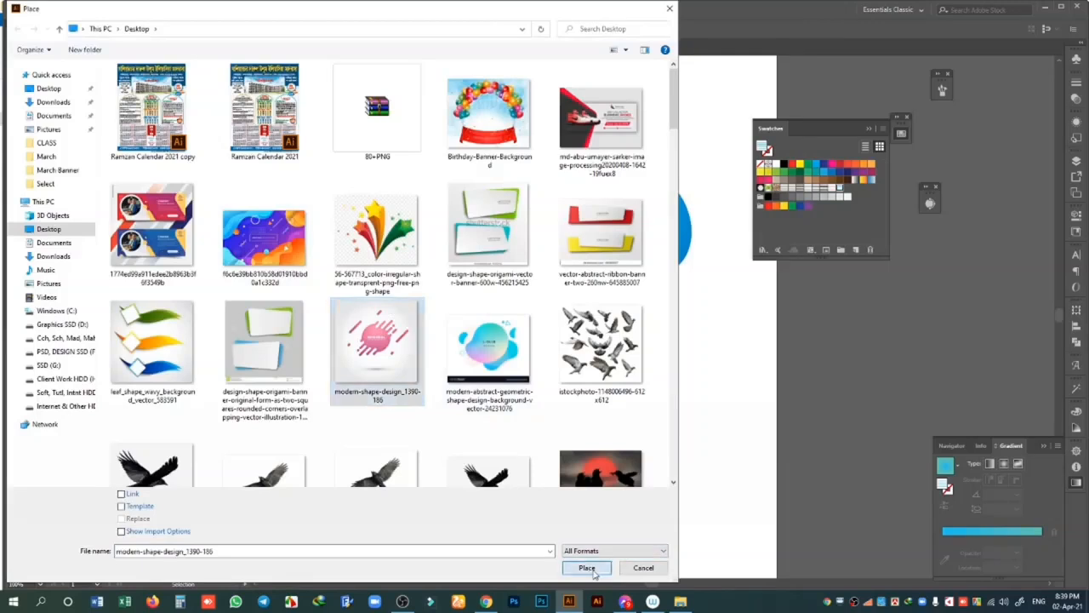
click(587, 567)
click(298, 312)
- Enlarge the placed reference image proportionally and move it so it straddles the page's left edge
scroll(403, 326, down, 1)
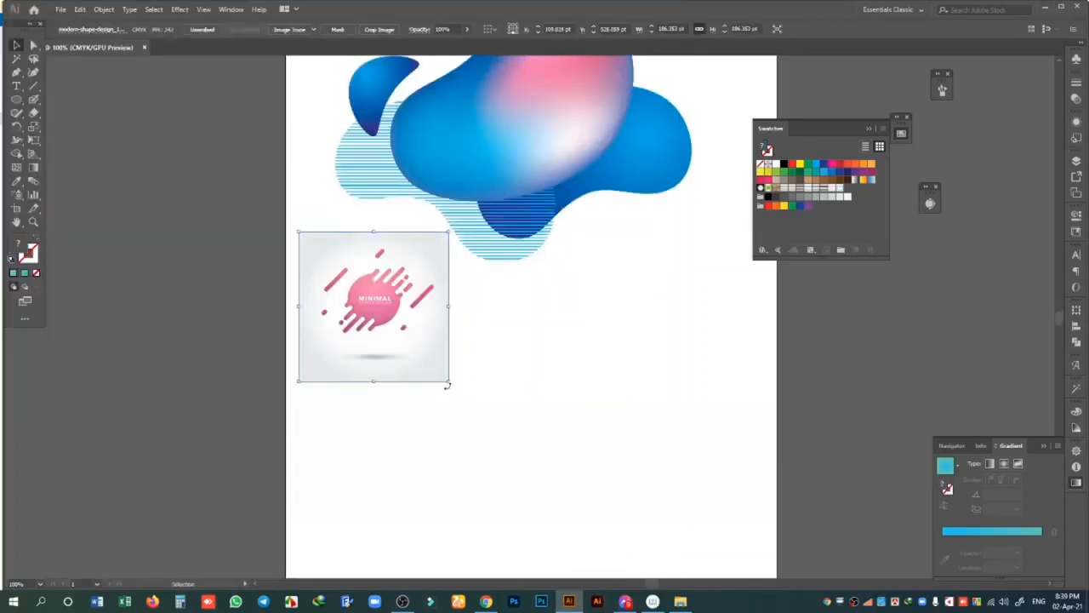
drag(447, 386, 563, 451)
drag(491, 360, 427, 339)
click(627, 338)
- Draw a circle about 287 pt in diameter to the lower right of the reference image and fill it with the blue-to-teal radial gradient
scroll(285, 209, down, 1)
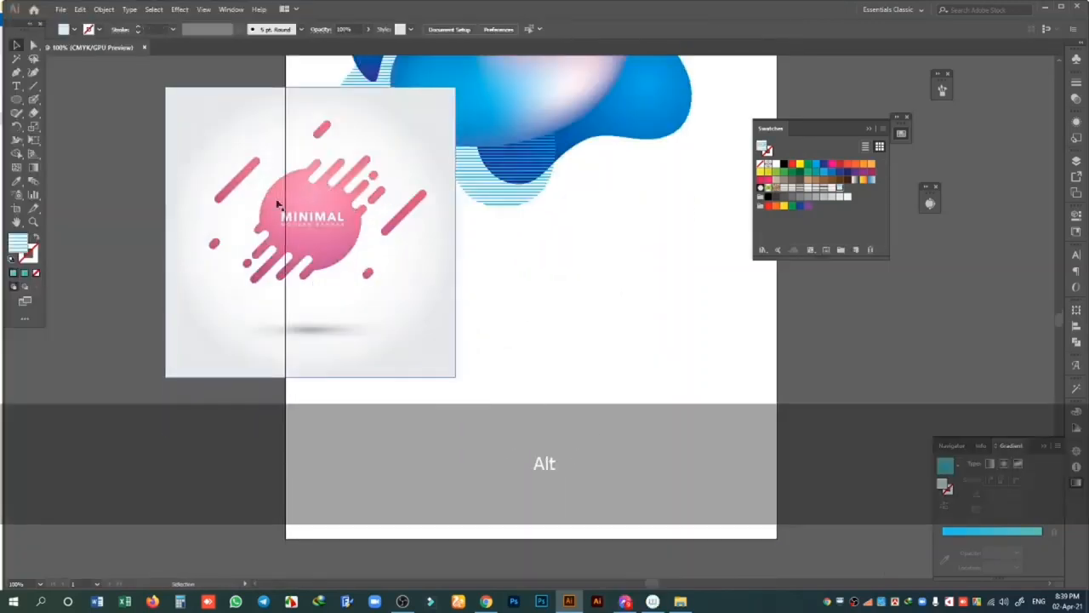
key(l)
drag(607, 364, 727, 482)
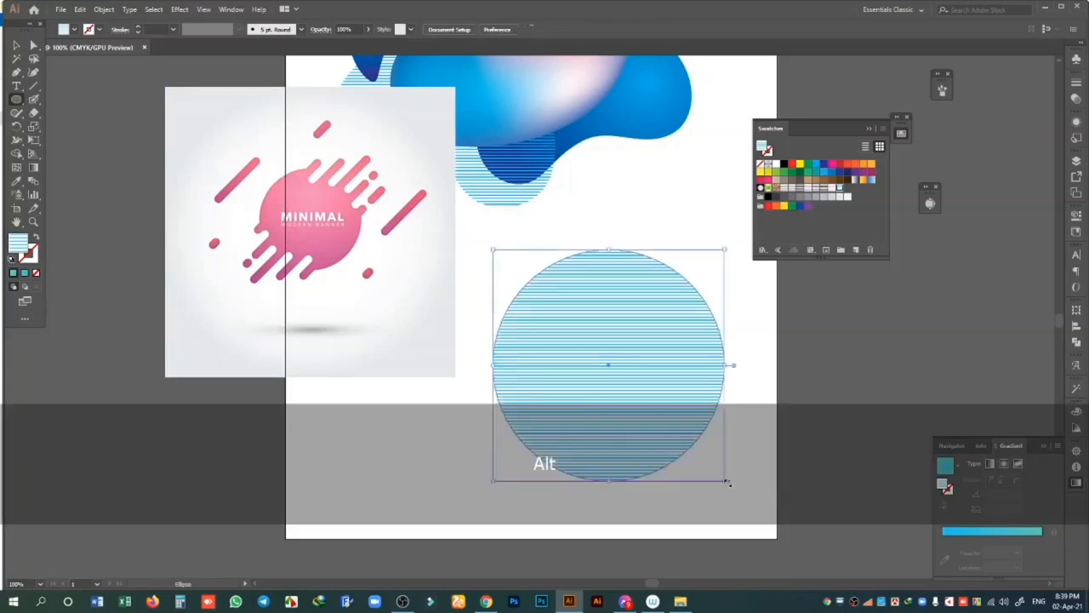
click(23, 273)
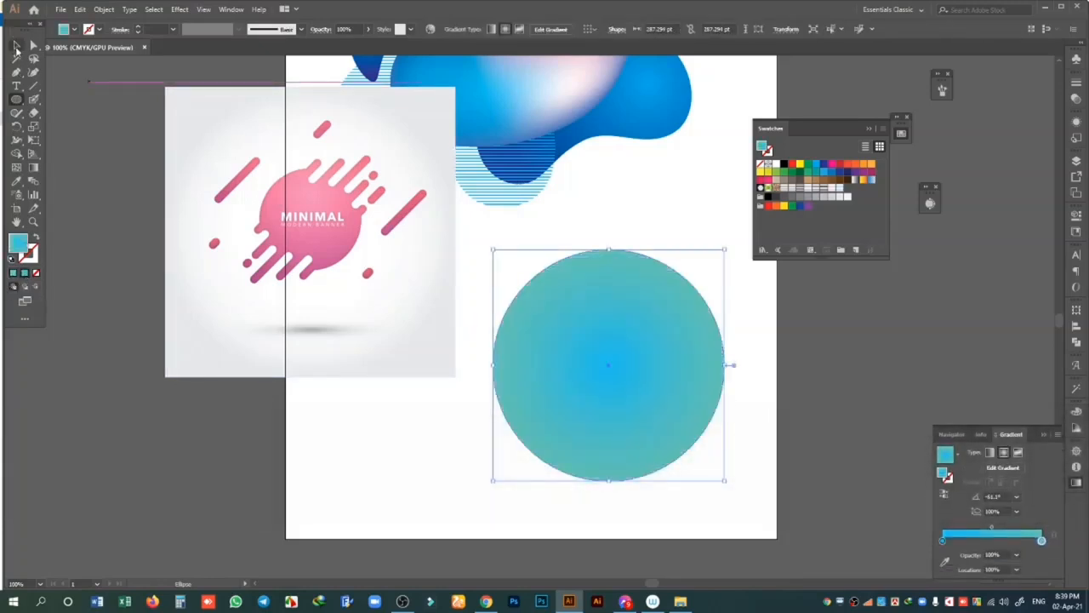
- Shift the gradient circle slightly to the left on the page
click(15, 47)
mouse_move(650, 392)
mouse_down()
mouse_move(646, 365)
mouse_move(631, 391)
mouse_up()
click(792, 379)
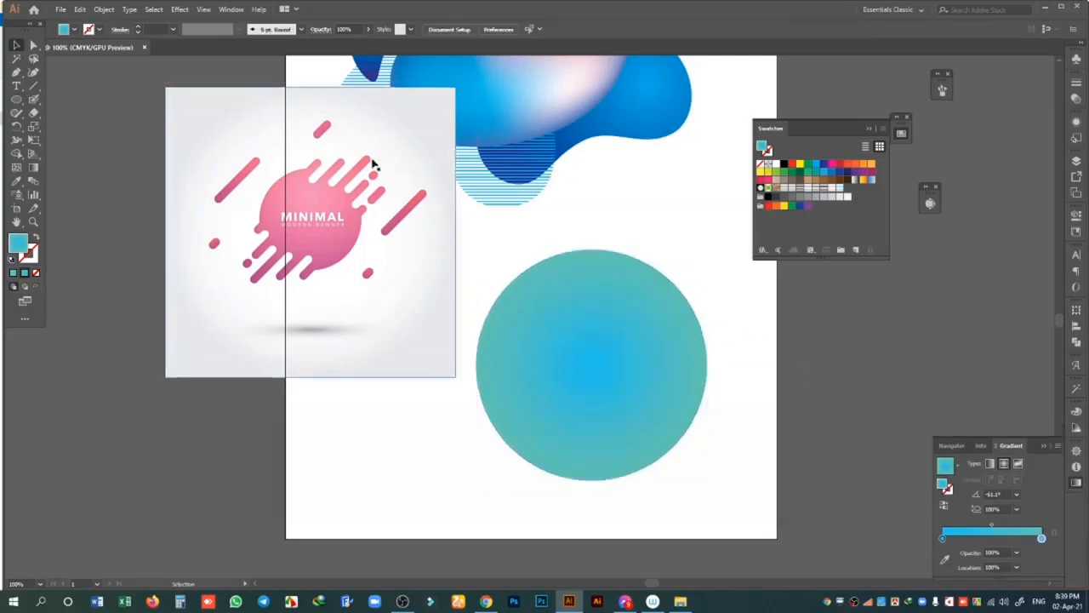
- Draw a narrow upright rectangle about 32 by 157 pt overlapping the circle's upper edge
drag(18, 100, 54, 100)
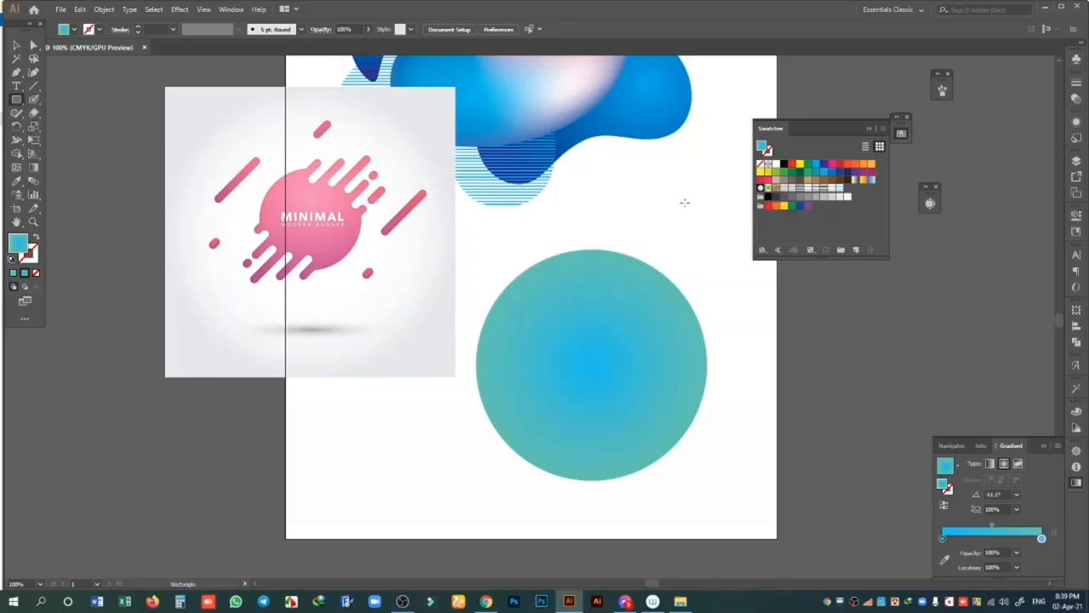
drag(715, 178, 601, 303)
key(ctrl+z)
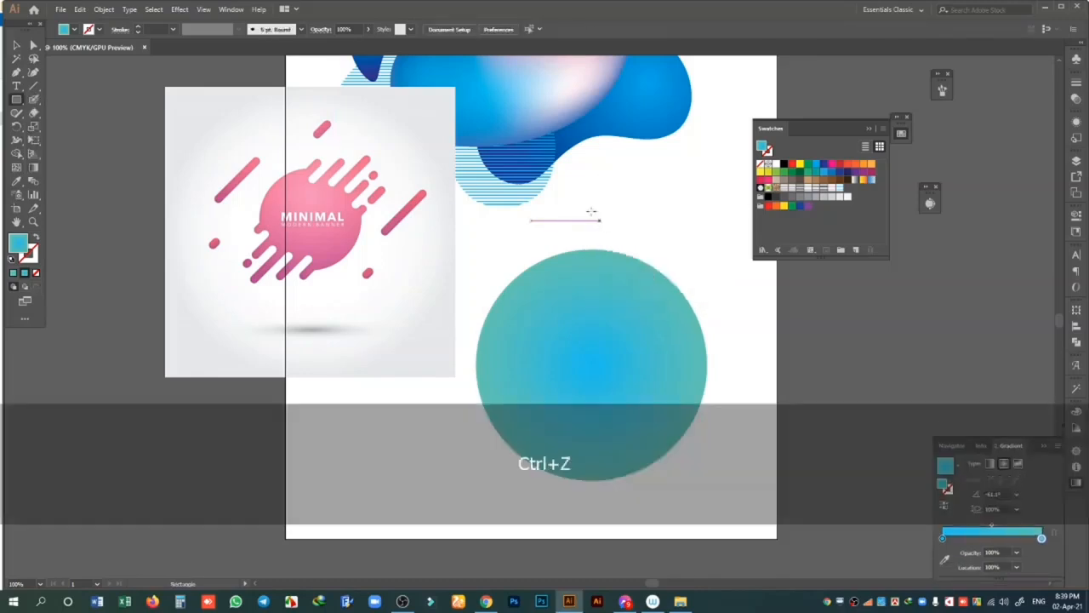
drag(578, 176, 604, 303)
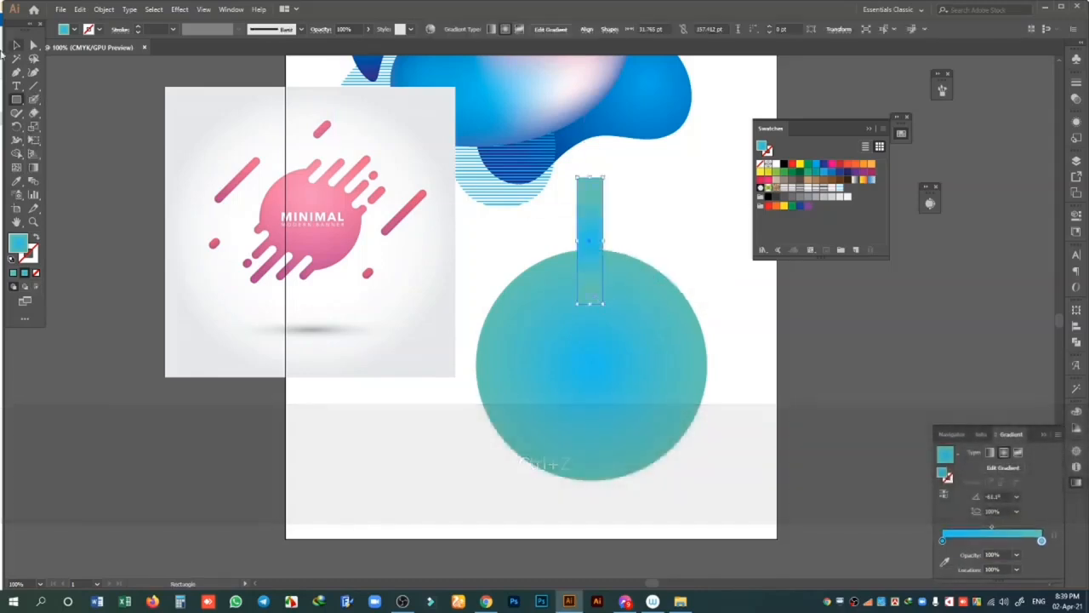
click(15, 46)
click(698, 216)
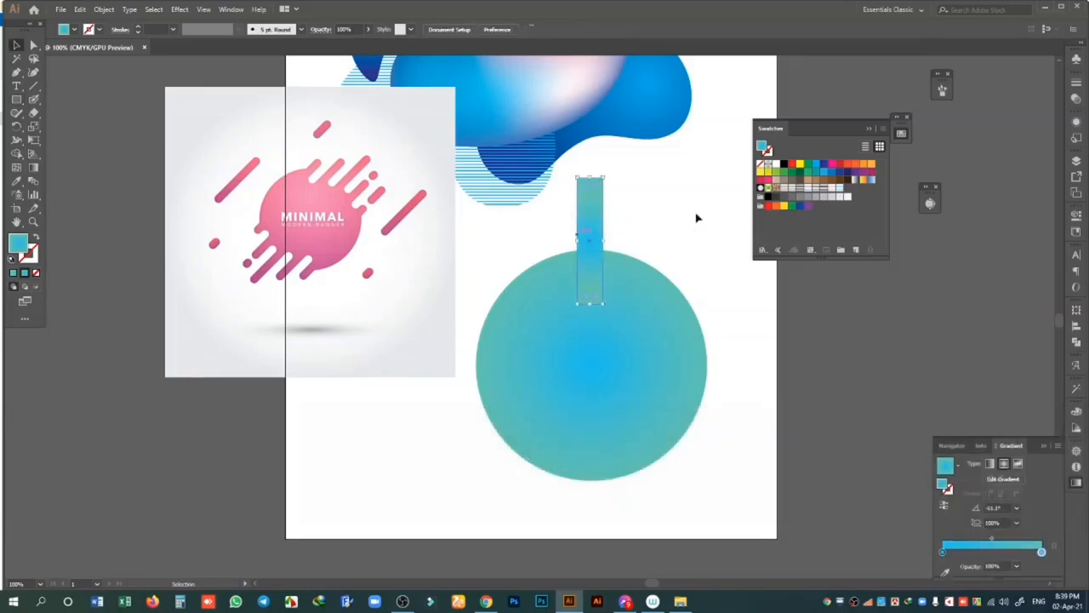
- Move the rectangle down and left, and duplicate it edge to edge into a row of six across the circle's upper part
drag(594, 233, 560, 262)
key(ctrl+d)
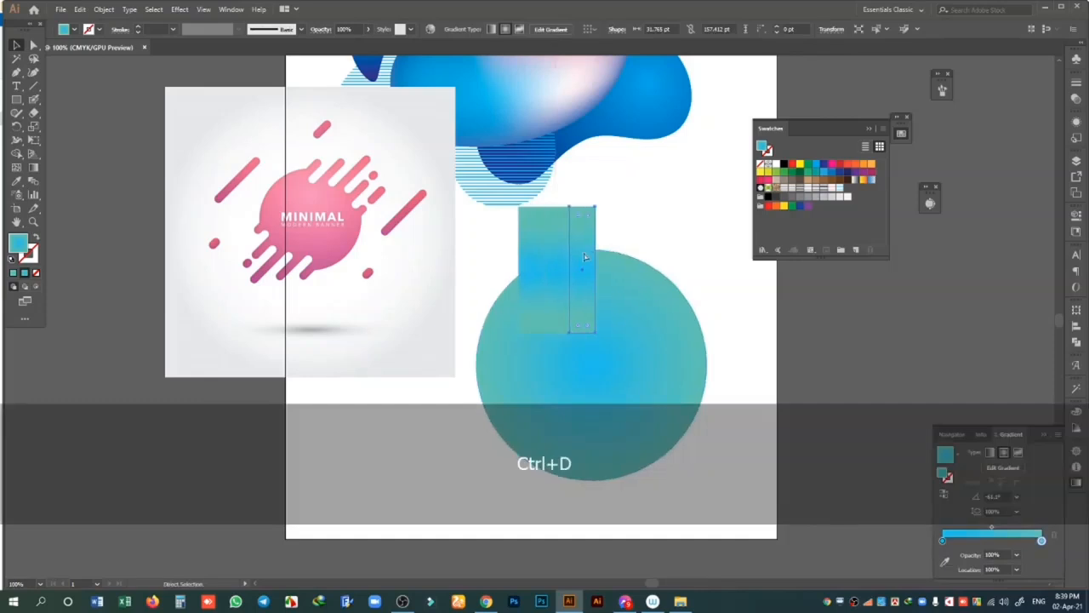
key(ctrl+d)
key(ctrl+d)
key(ctrl+d)
click(719, 256)
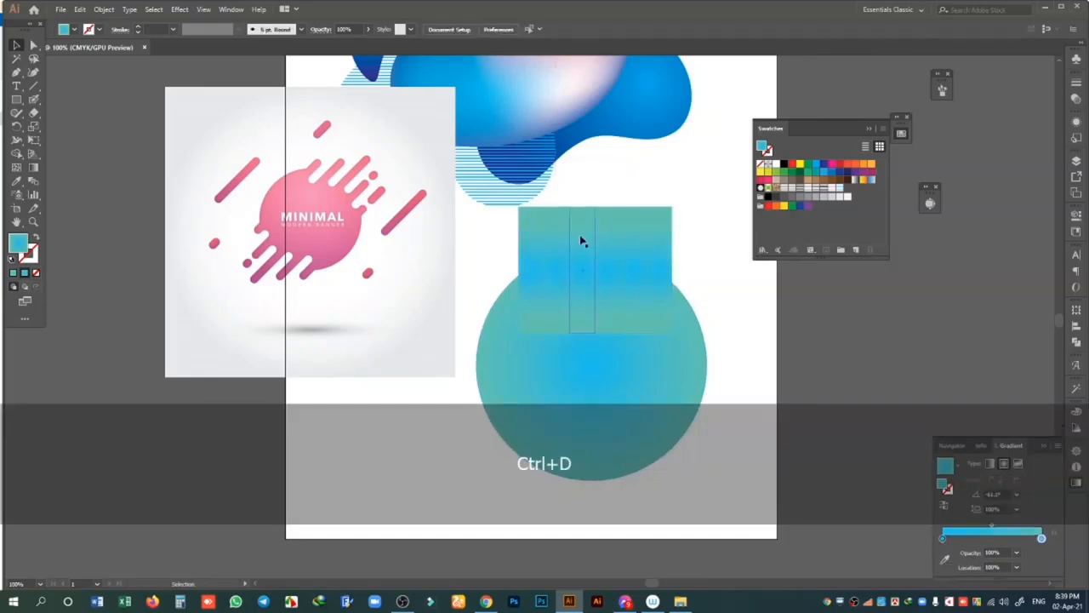
- Shorten the rightmost rectangle to about 104 pt and extend the third rectangle upward to about 204 pt
click(664, 233)
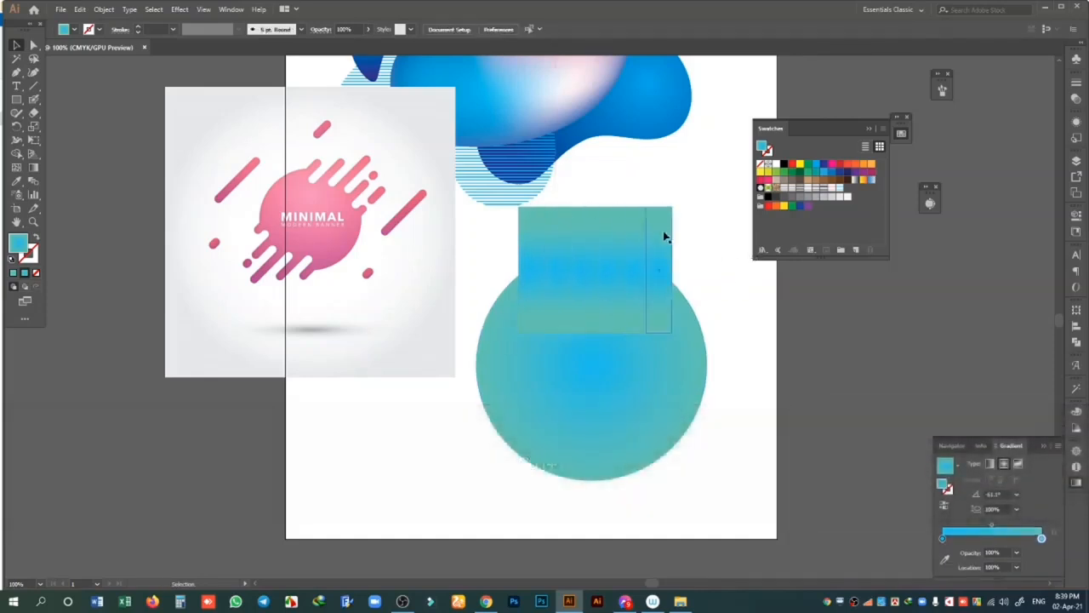
drag(658, 206, 665, 251)
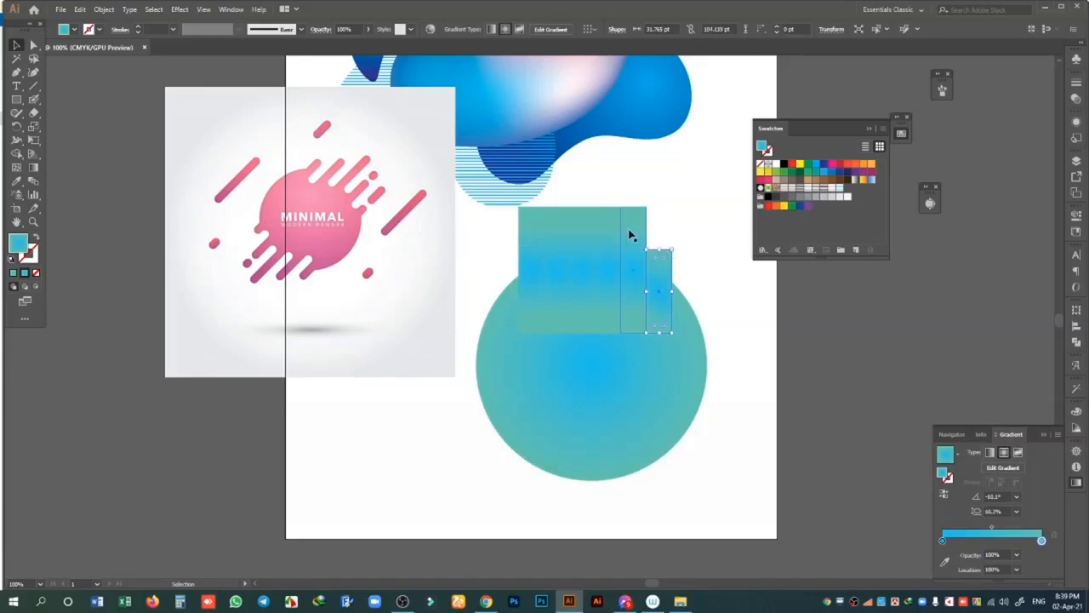
click(585, 235)
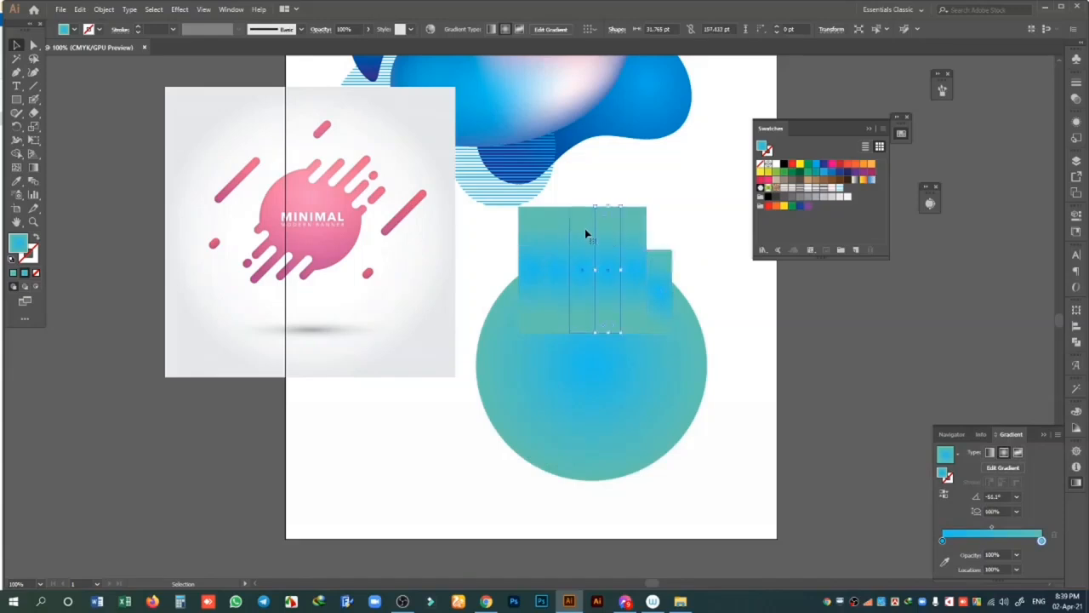
drag(586, 205, 583, 169)
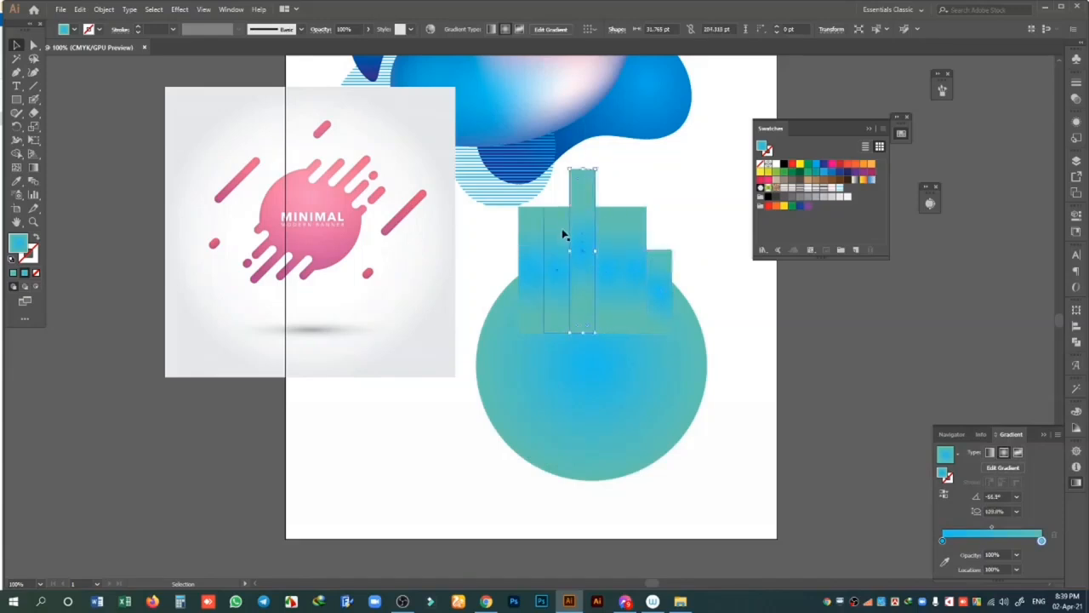
click(563, 231)
- Reflect a copy of the six rectangles across the circle's center onto its lower part
drag(510, 246, 664, 391)
shift+click(664, 392)
scroll(711, 296, down, 3)
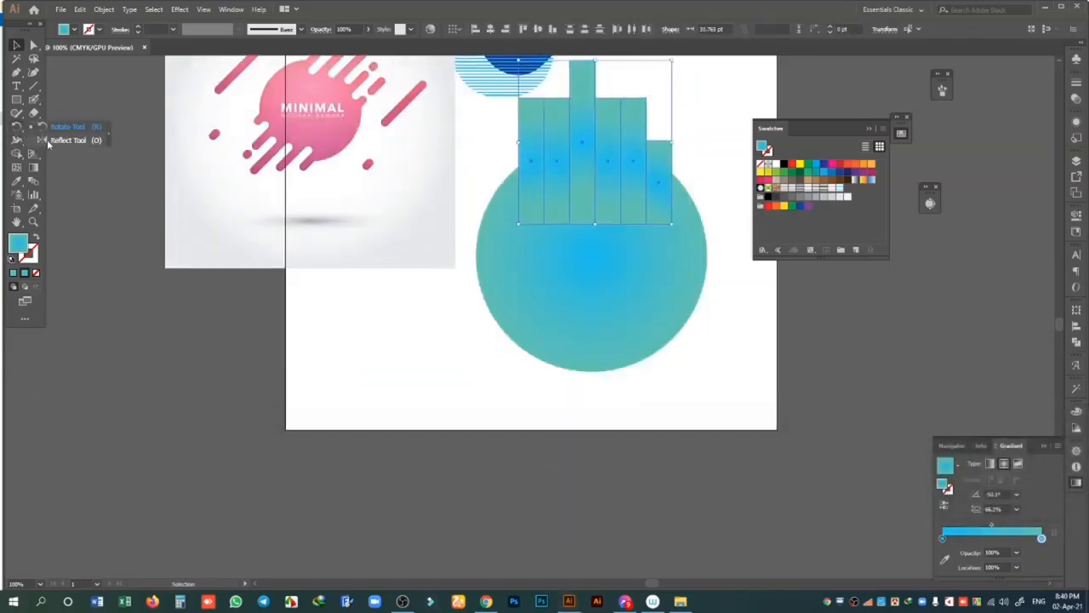
click(17, 127)
click(593, 255)
drag(595, 232, 597, 421)
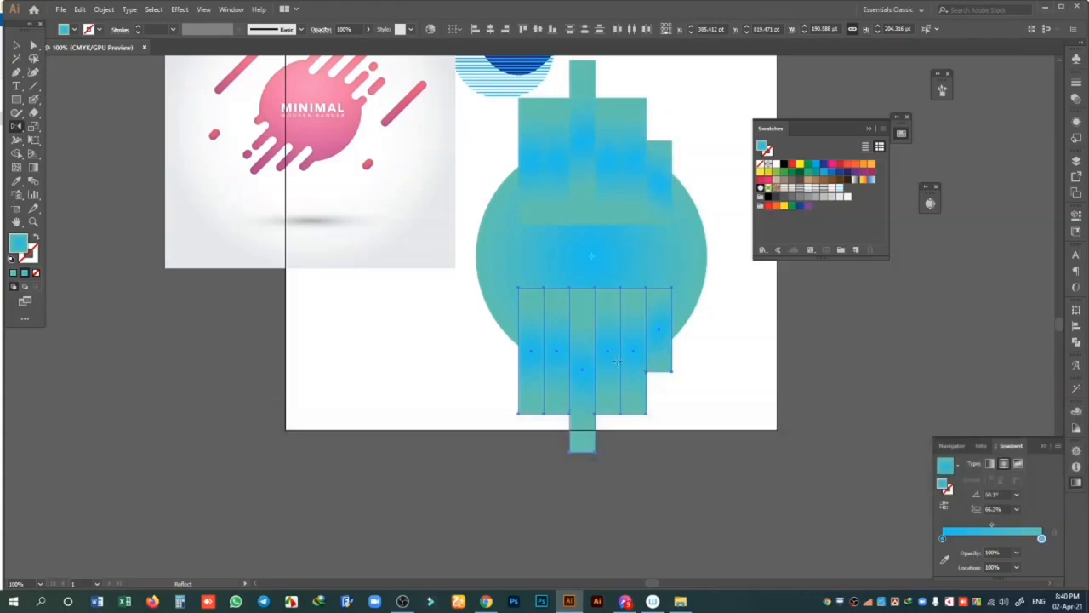
- Flip the lower row of rectangles about the vertical axis using Reflect
double_click(16, 128)
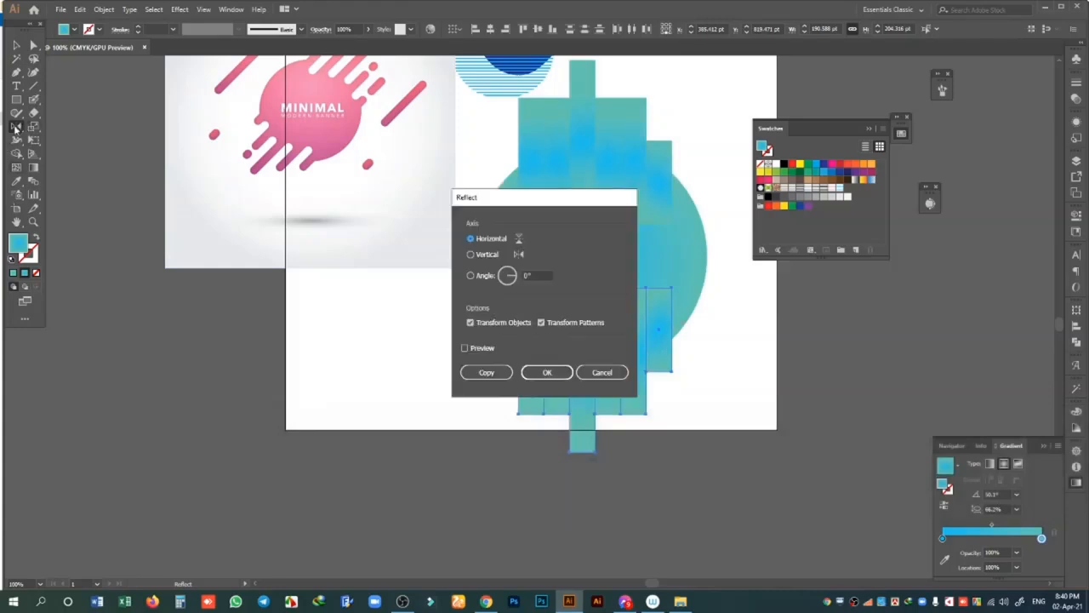
click(473, 254)
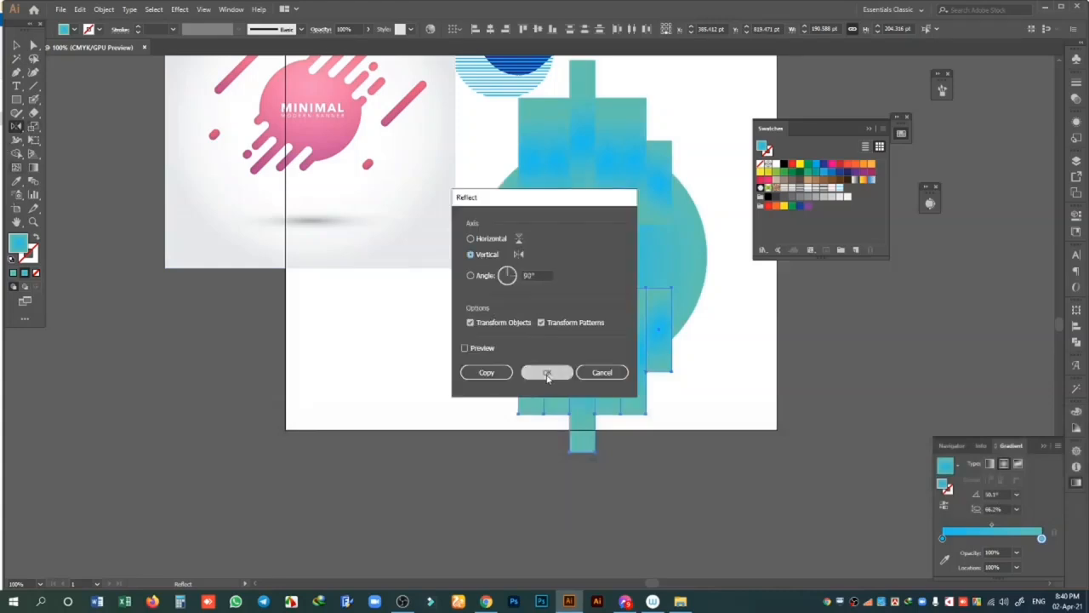
click(549, 372)
click(14, 45)
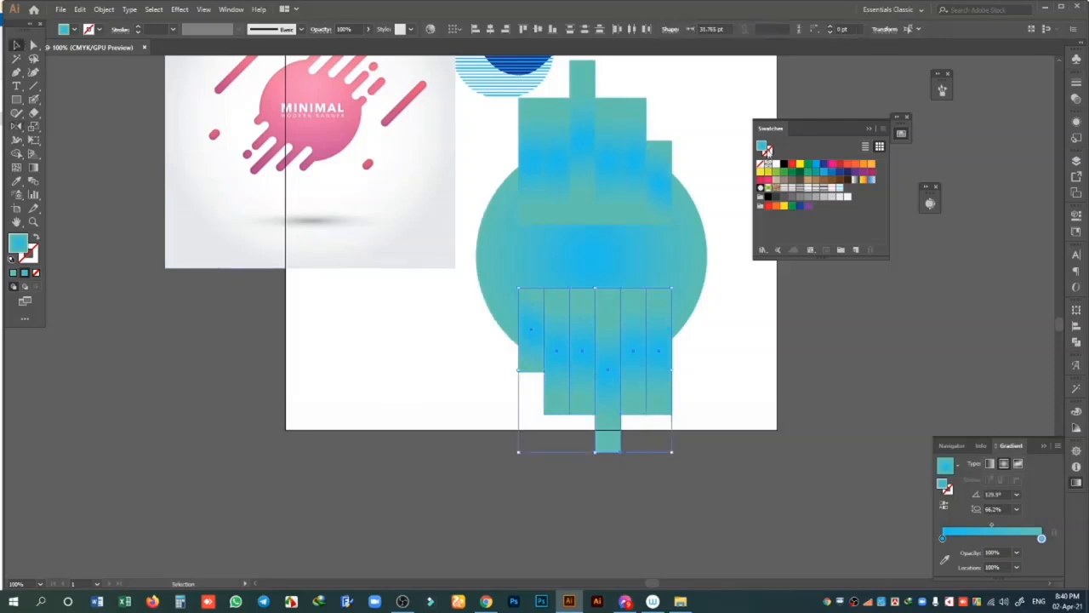
- Shorten the upper row of rectangles by raising its inner edge away from the circle's center
shift+click(511, 341)
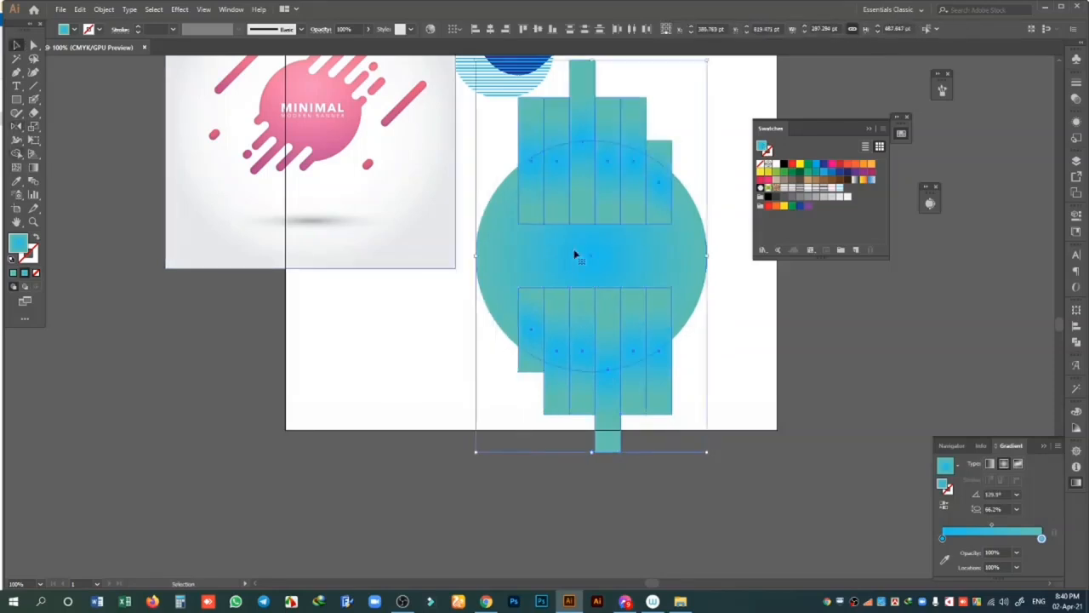
drag(509, 120, 717, 152)
shift+click(666, 269)
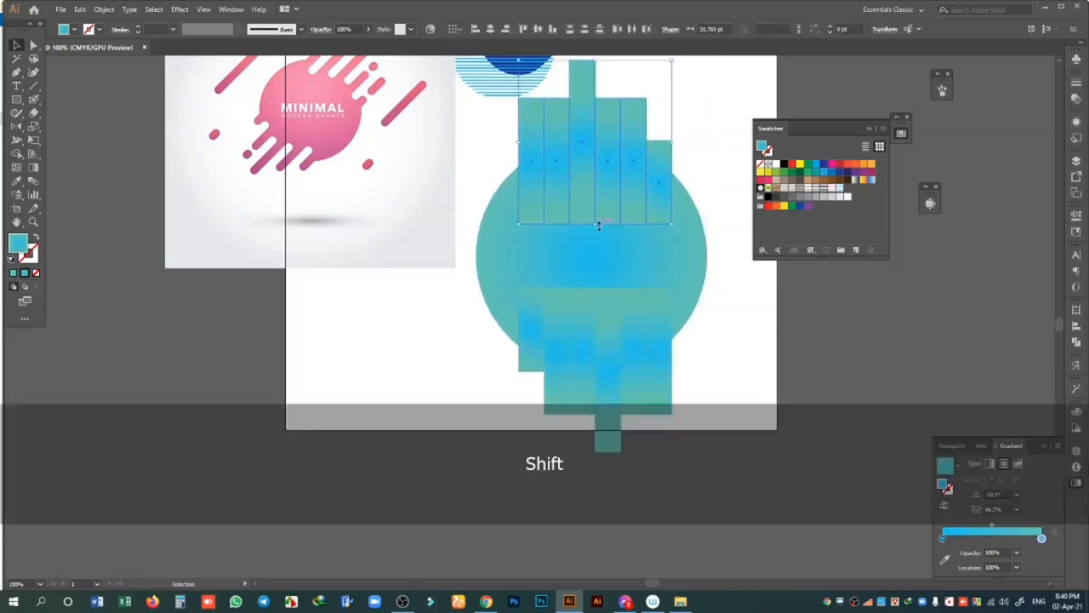
drag(595, 223, 603, 186)
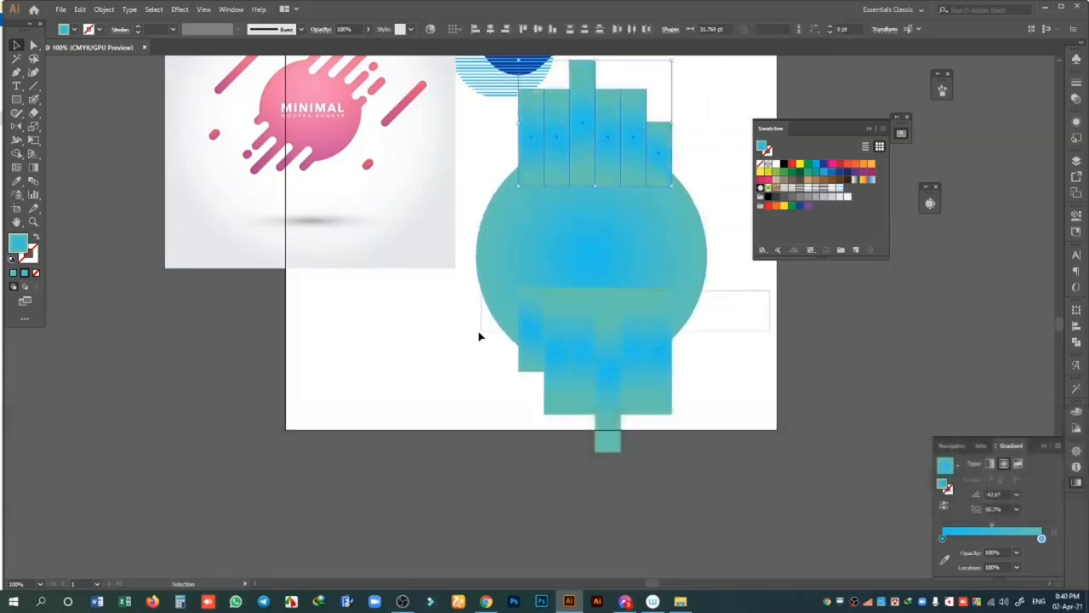
- Shorten the lower row of rectangles by lowering its inner edge away from the circle's center
drag(479, 335, 656, 238)
shift+click(656, 238)
drag(595, 289, 596, 317)
click(754, 304)
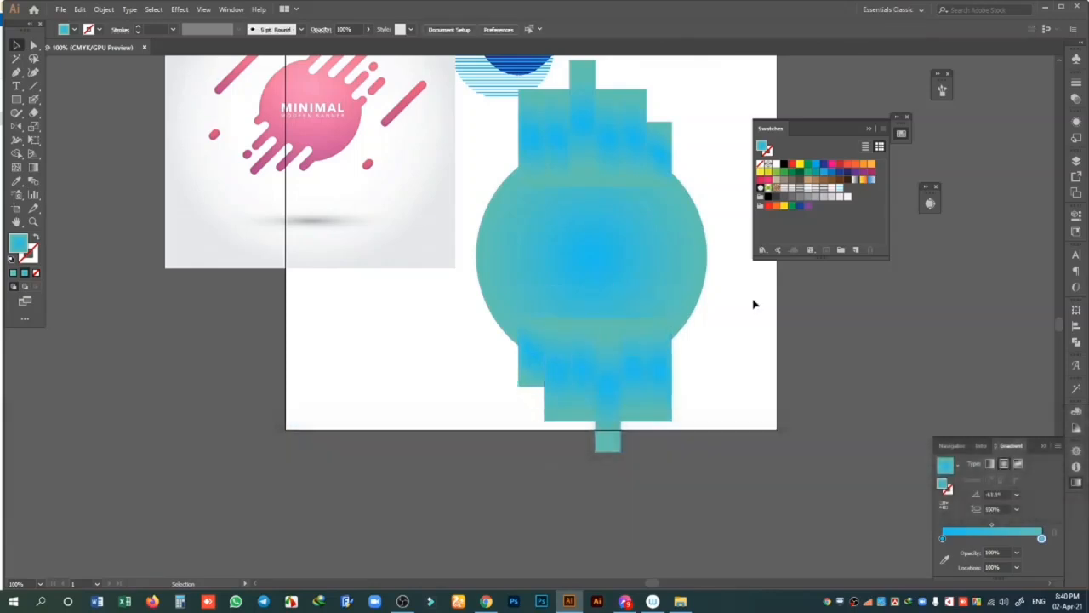
key(g)
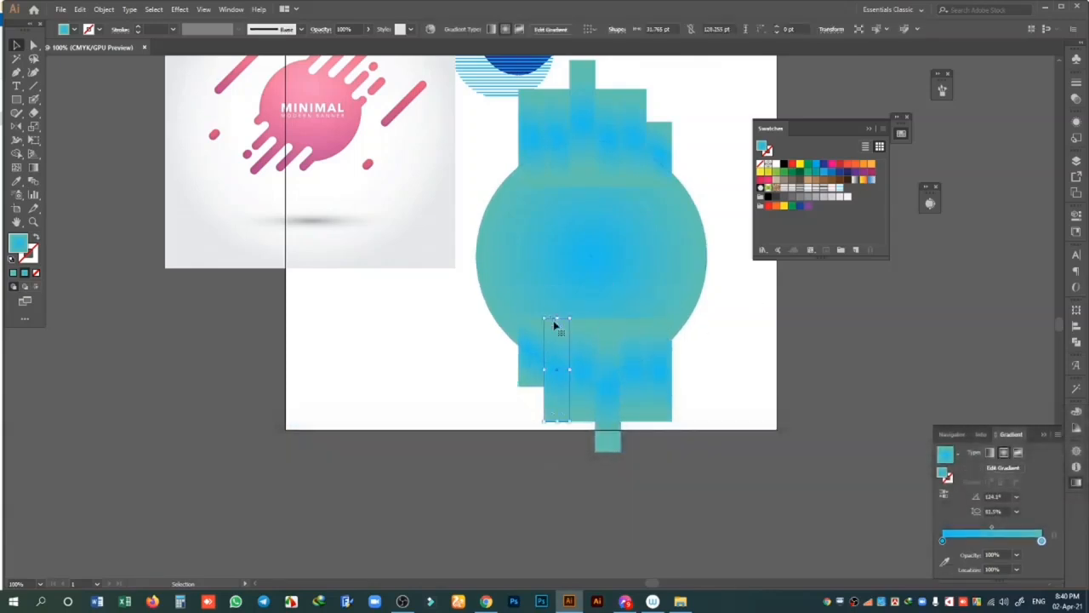
click(582, 323)
drag(583, 320, 584, 301)
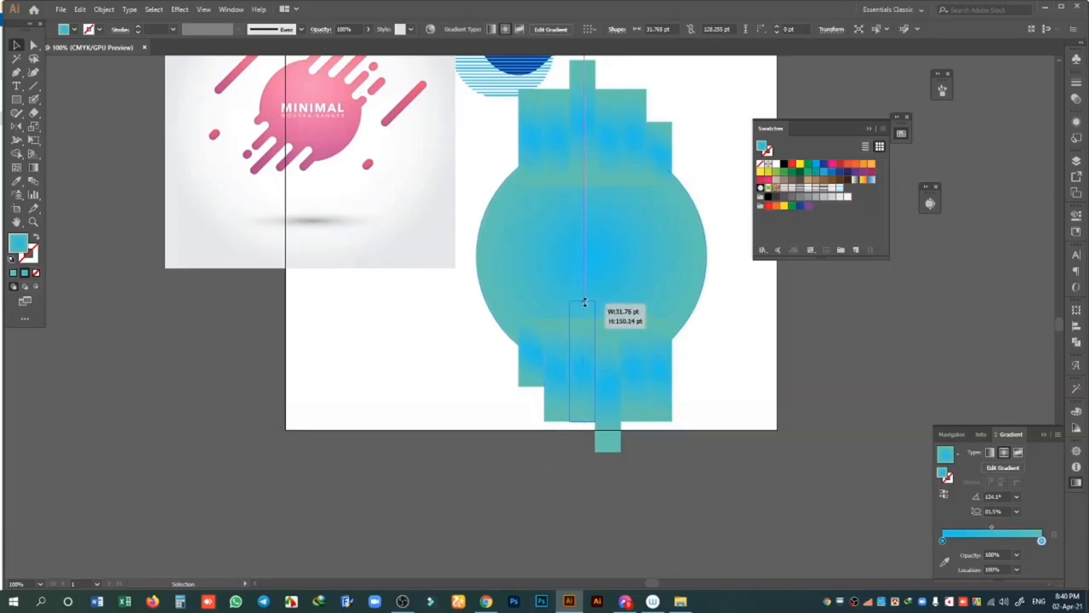
key(ctrl+z)
- Stagger the strips in both rows by bringing the second, fourth and sixth ones closer to the circle's center
click(555, 348)
drag(558, 319, 559, 300)
click(632, 369)
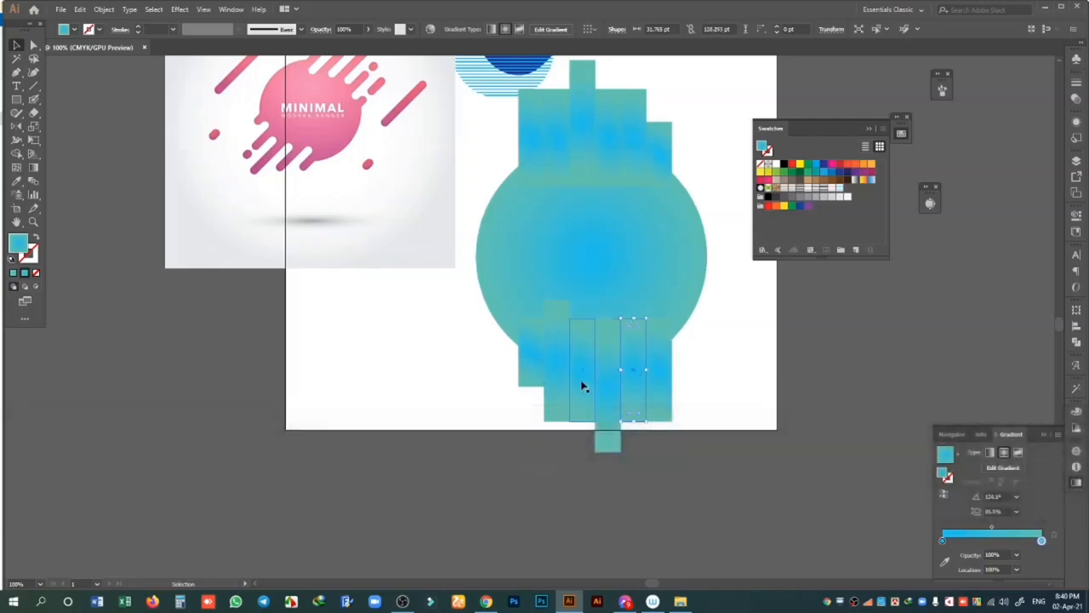
drag(603, 380, 610, 378)
key(ctrl+z)
click(660, 375)
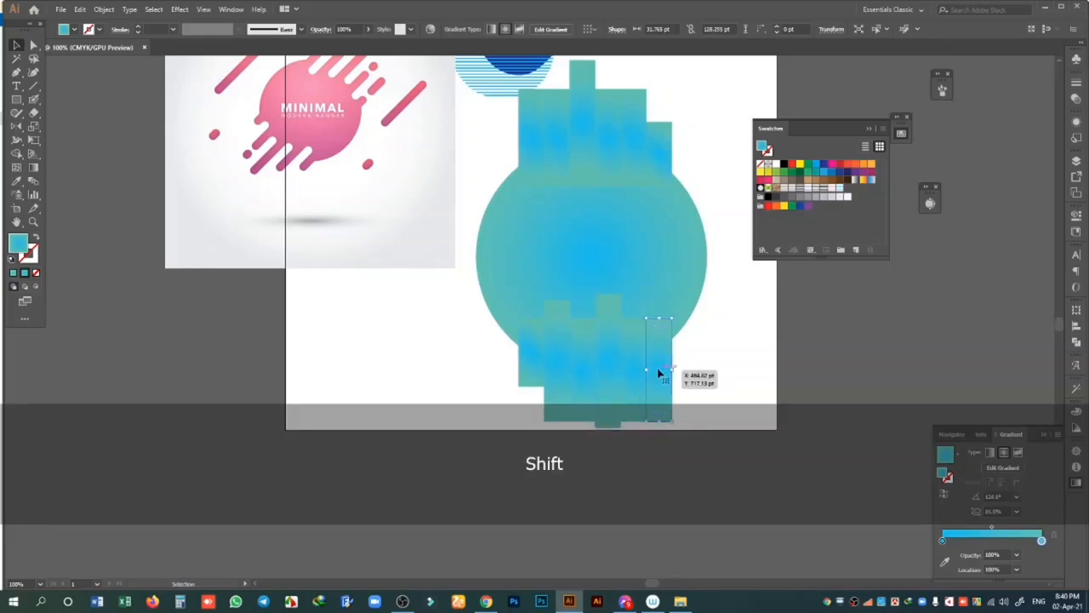
click(744, 357)
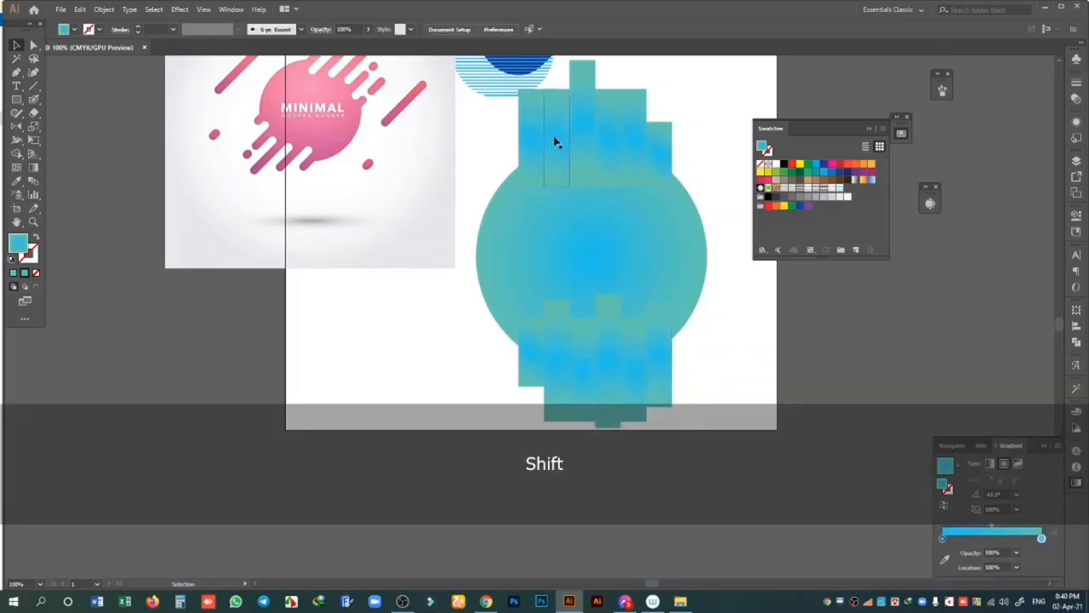
drag(555, 137, 664, 177)
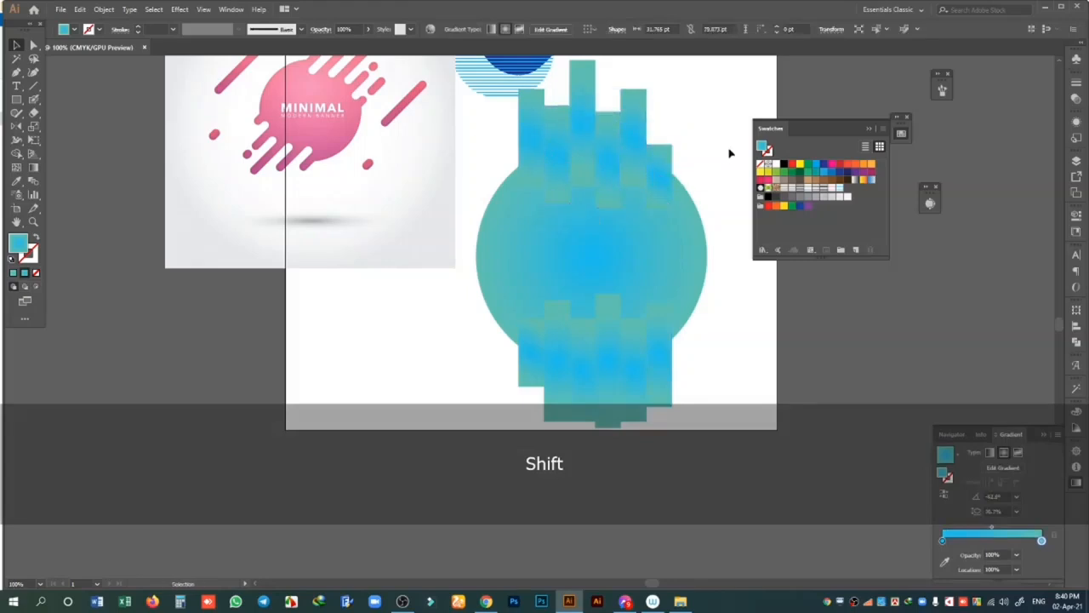
- Select the circle with all strips and cut out the second, fourth and sixth upper strips using Shape Builder
drag(740, 158, 506, 365)
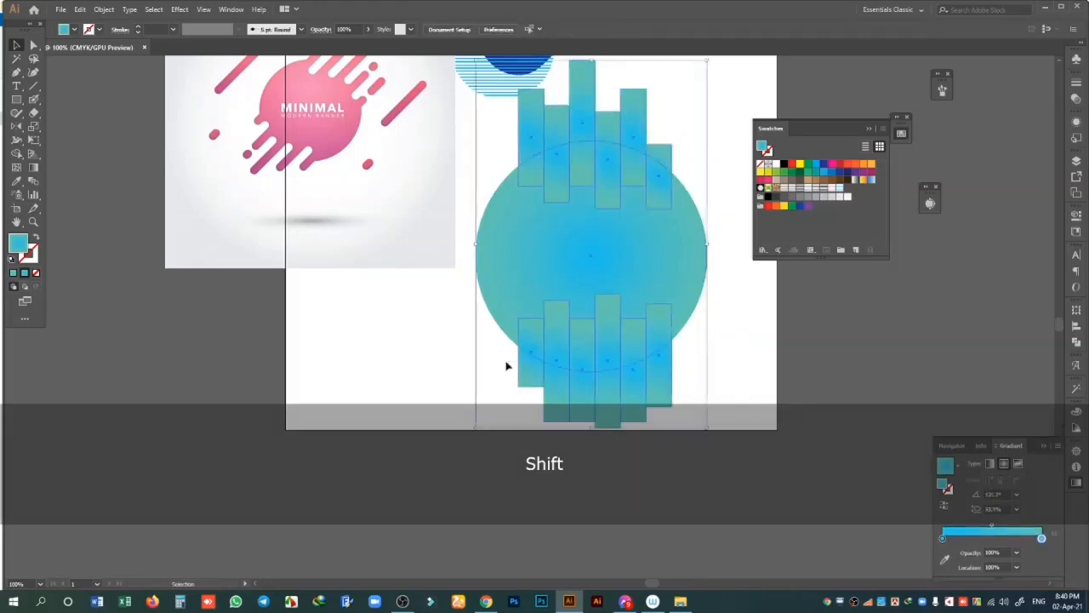
click(20, 156)
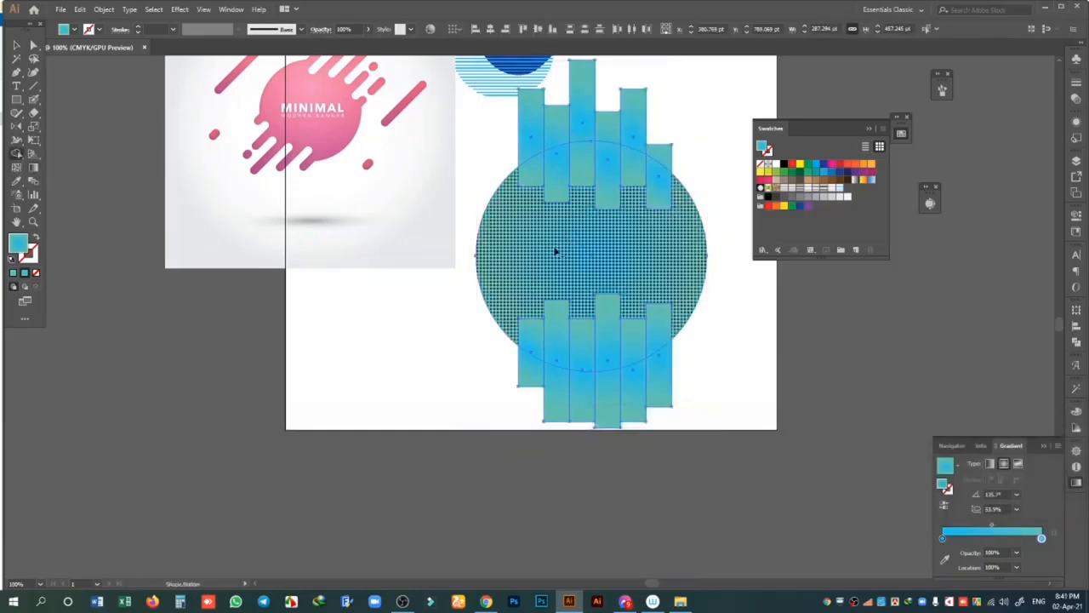
key(alt)
mouse_move(557, 104)
mouse_down()
mouse_move(557, 187)
mouse_move(563, 171)
mouse_up()
click(607, 158)
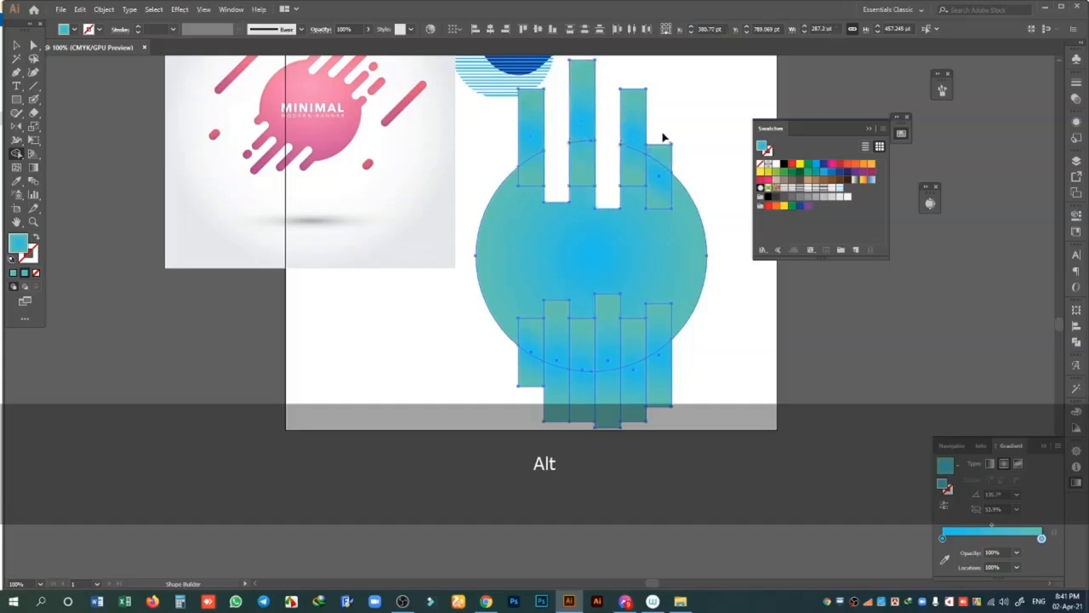
click(659, 175)
- Cut the second, fourth and sixth lower strips out of the circle with Shape Builder
mouse_move(562, 410)
mouse_down()
mouse_move(555, 358)
mouse_move(563, 374)
mouse_up()
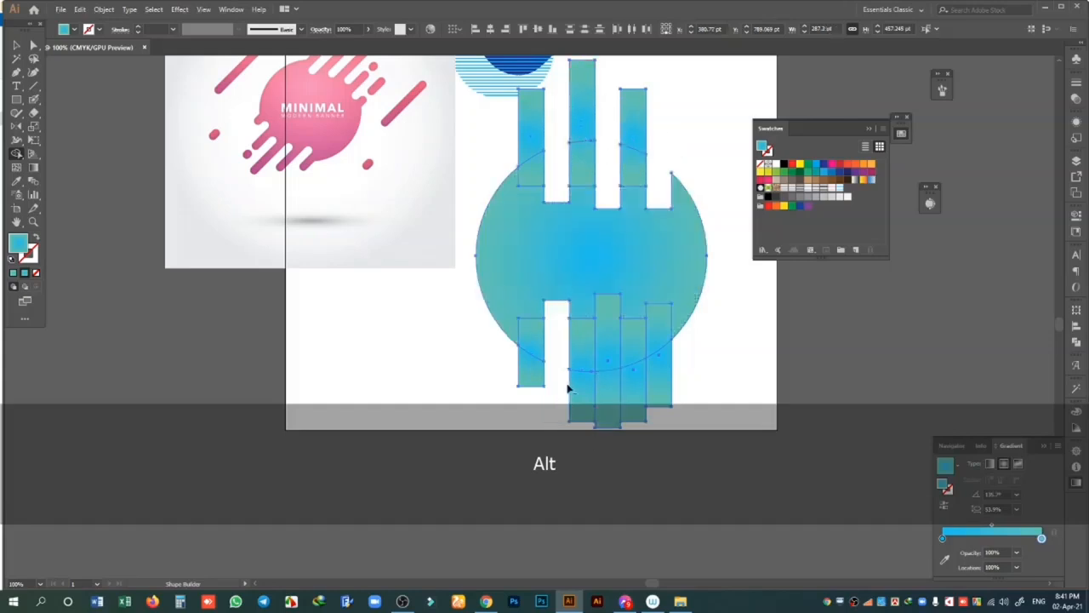
mouse_move(608, 340)
mouse_down()
mouse_move(617, 357)
mouse_move(608, 405)
mouse_up()
alt+click(660, 341)
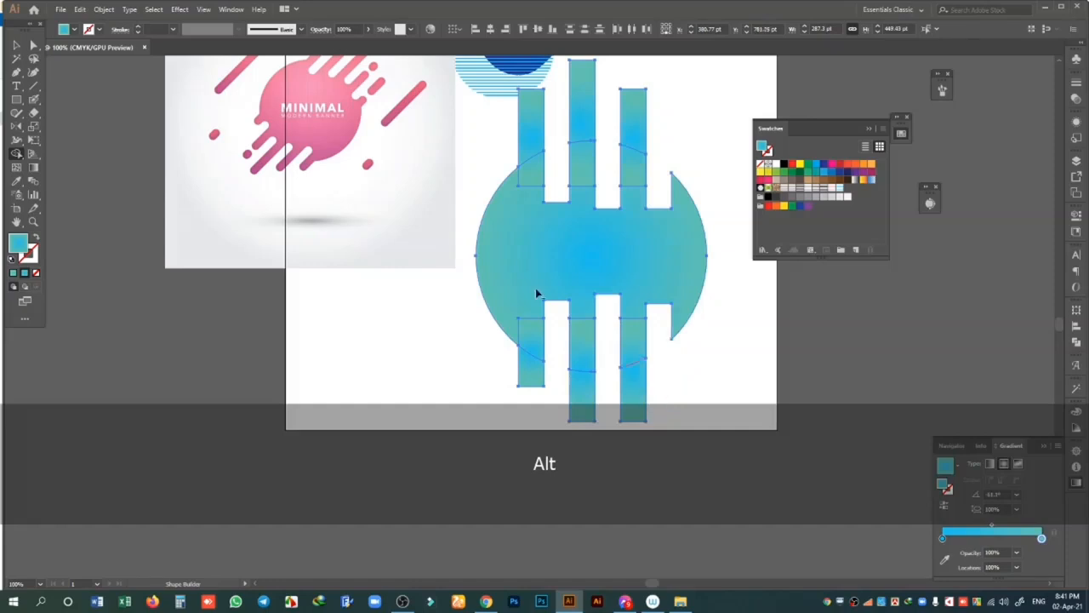
- Unite the circle and the remaining strips into a single shape
click(17, 45)
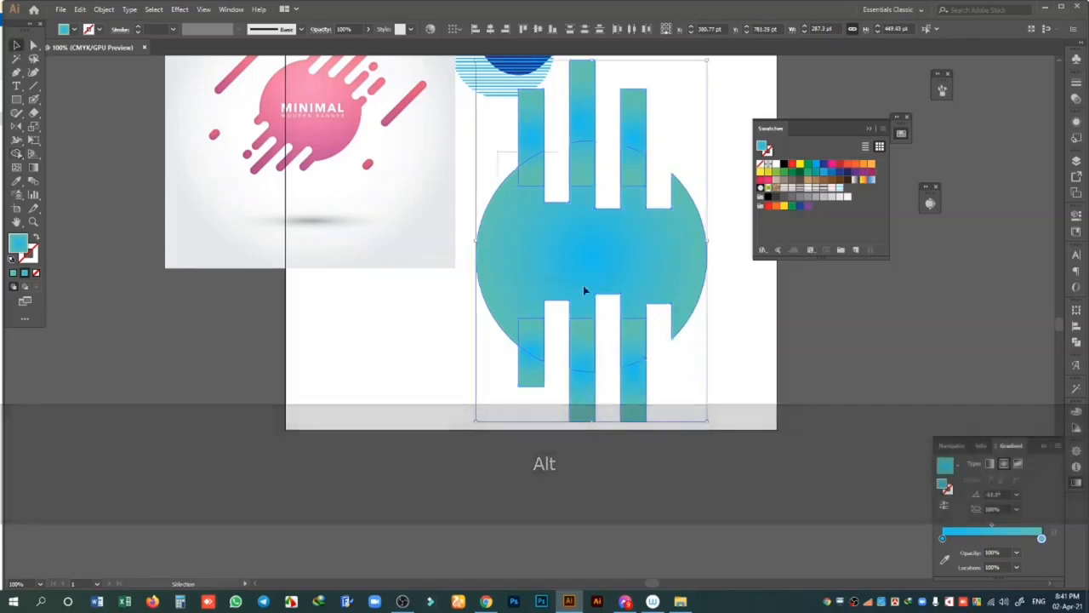
click(1076, 340)
click(944, 337)
click(835, 357)
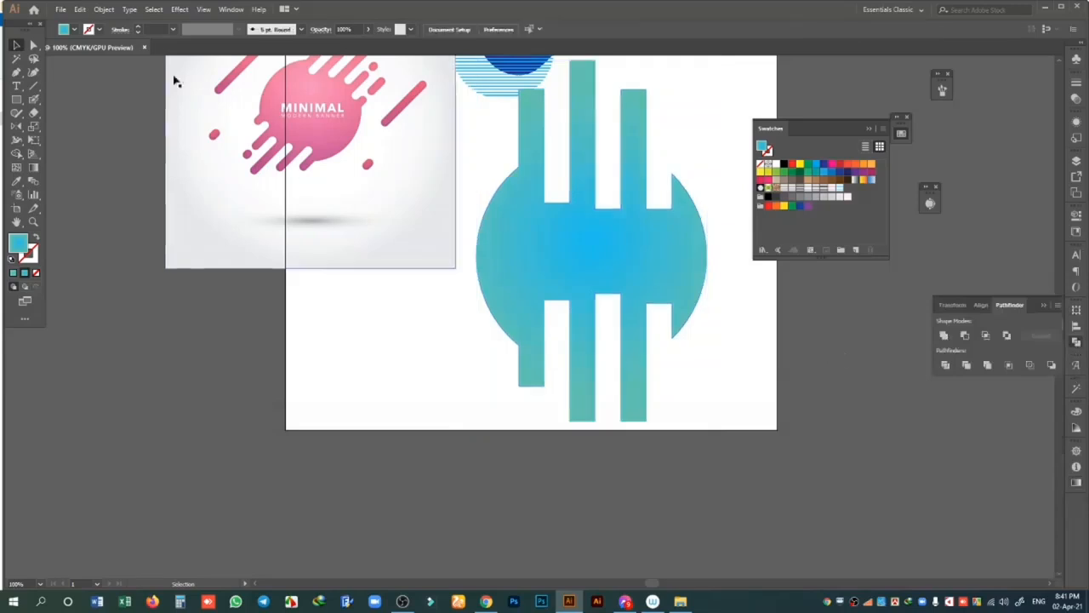
- Delete the redundant anchor points along the sides of the three upper strips
click(33, 45)
click(606, 283)
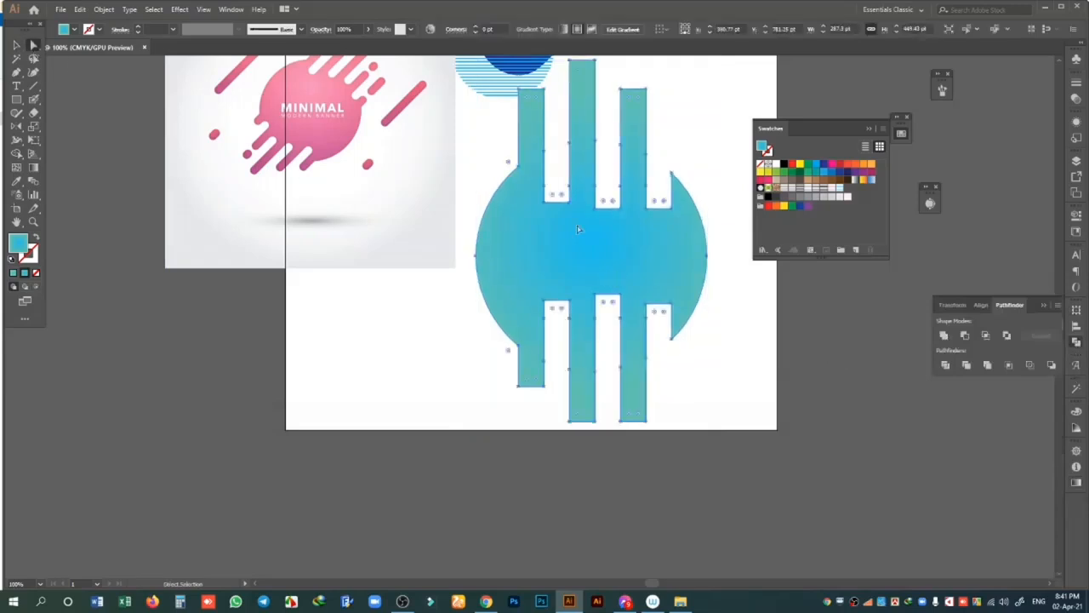
scroll(553, 166, up, 1)
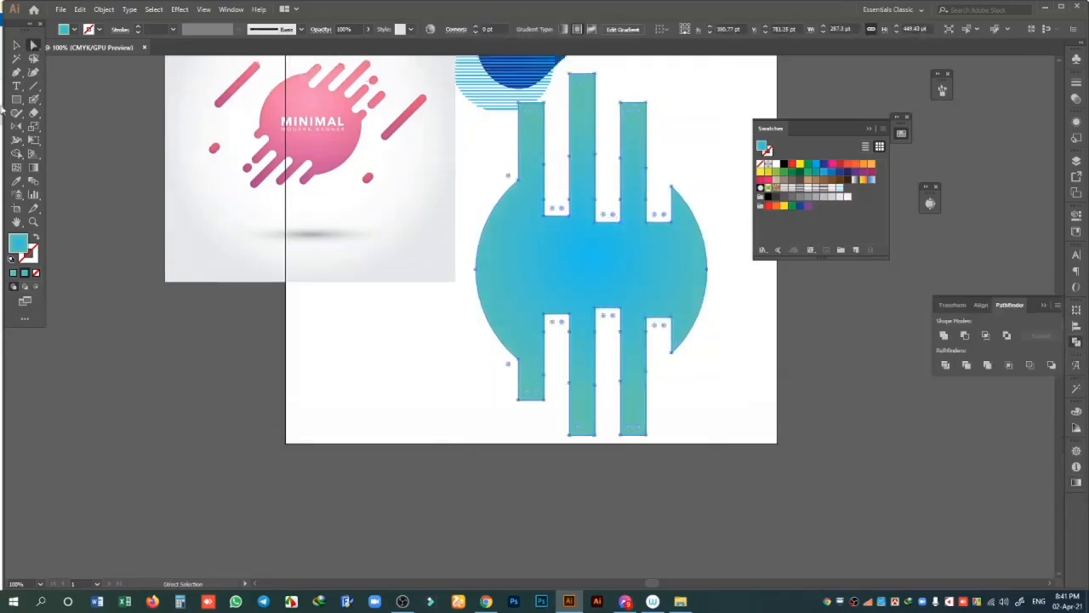
drag(16, 75, 68, 99)
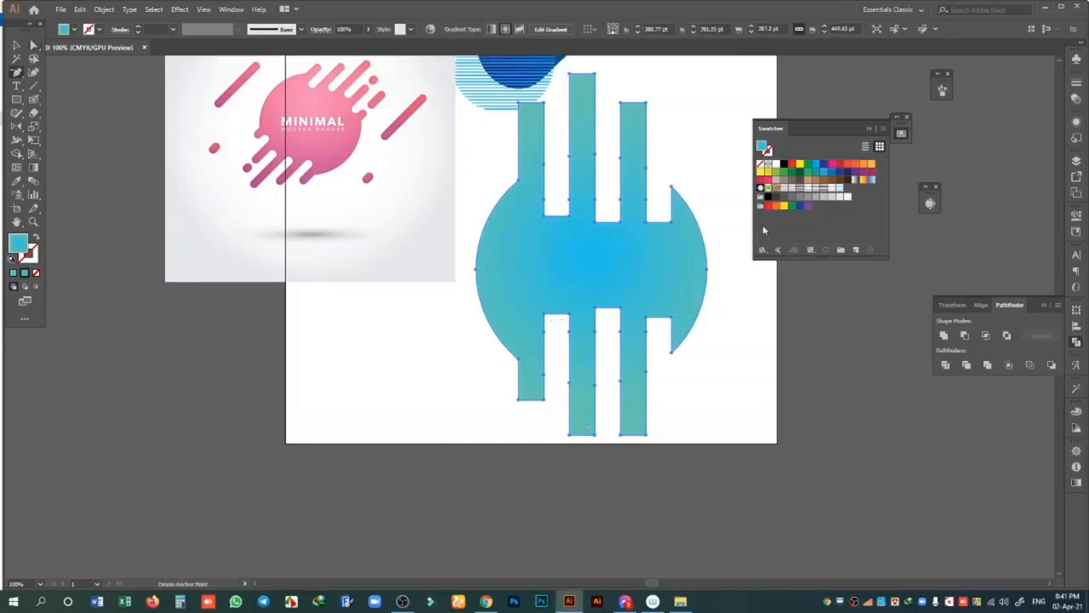
click(546, 206)
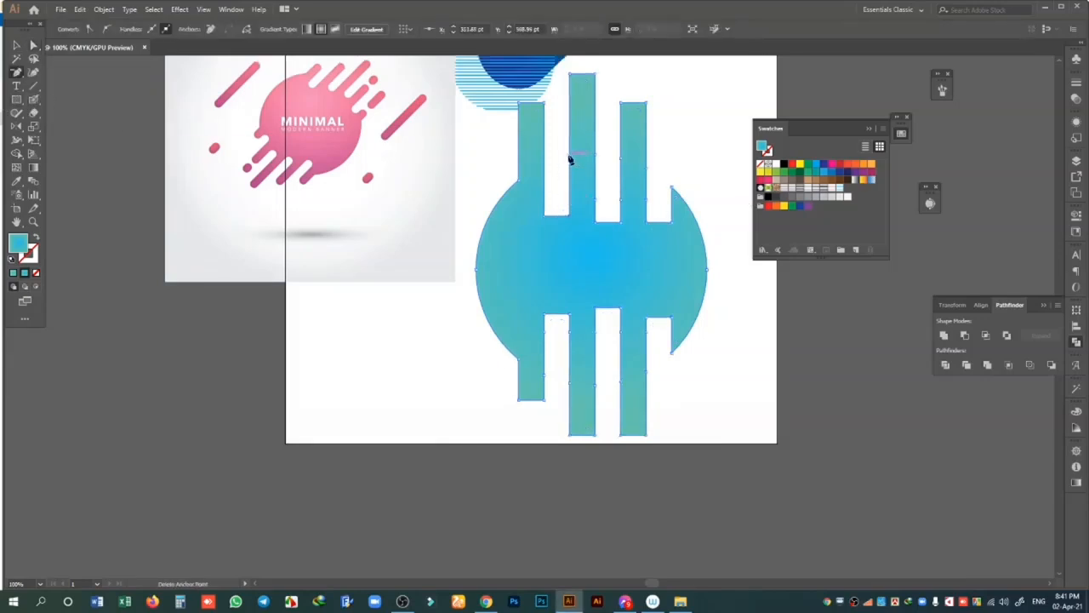
click(597, 155)
click(647, 170)
- Delete the redundant anchor points along the sides of the three lower strips
click(17, 73)
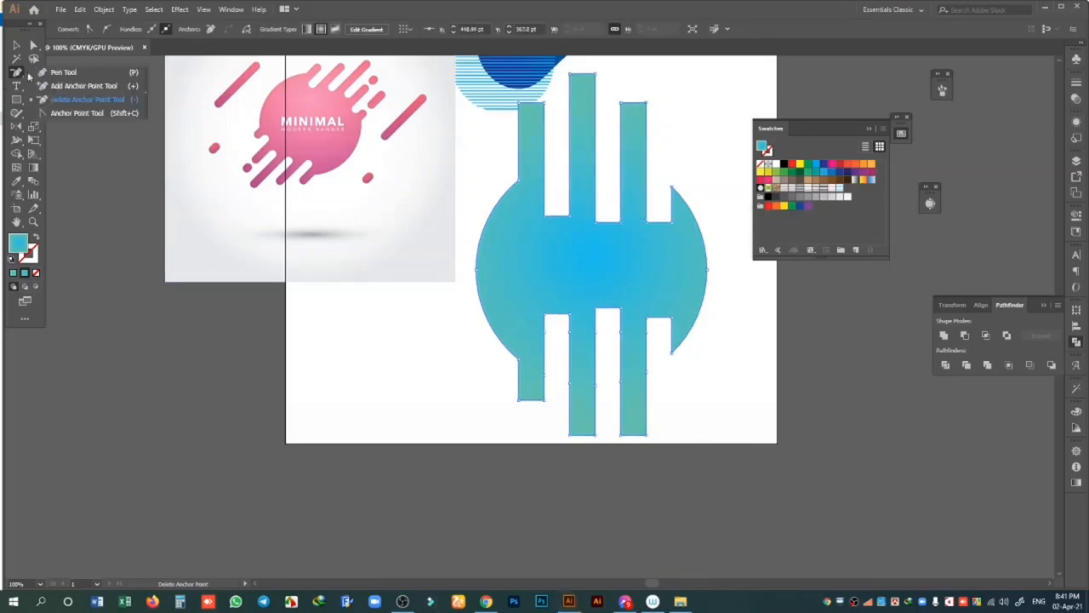
click(70, 100)
click(544, 334)
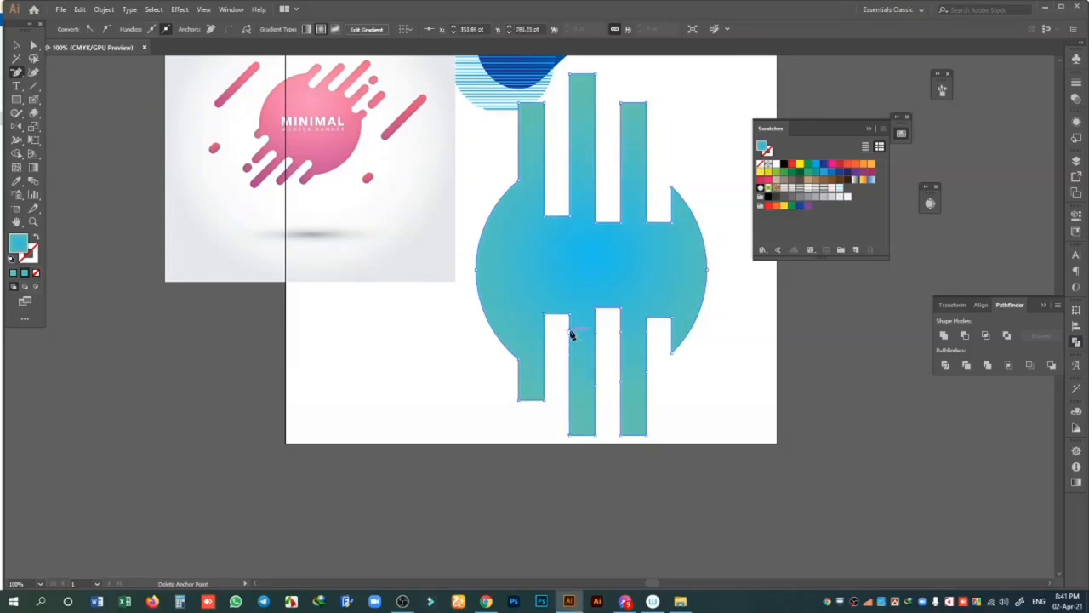
click(600, 393)
click(622, 384)
click(649, 375)
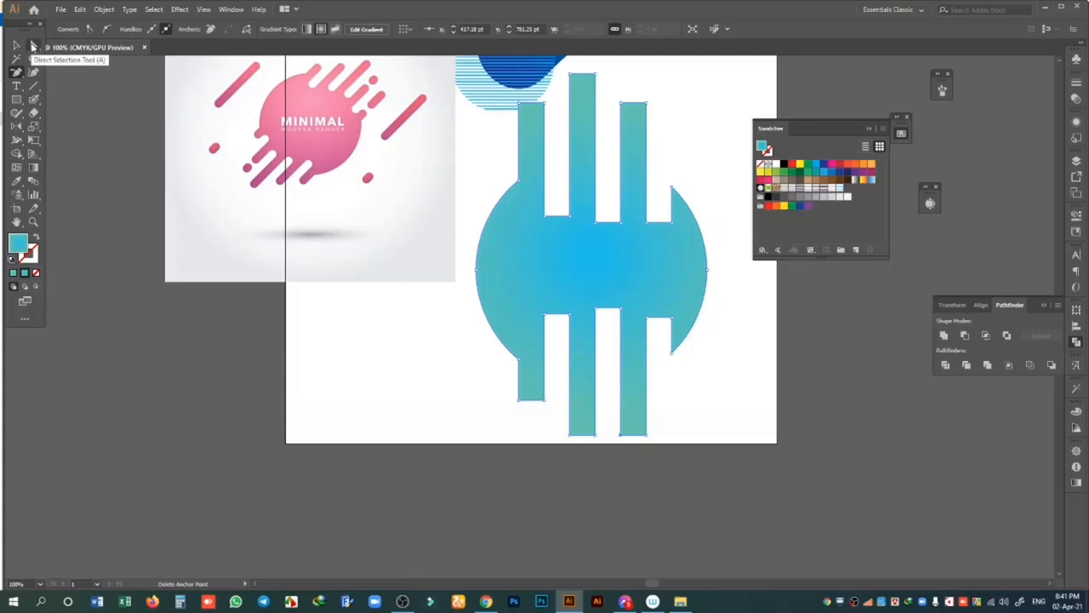
- Fully round the outer ends of the three lower strips
click(32, 47)
drag(498, 399, 706, 464)
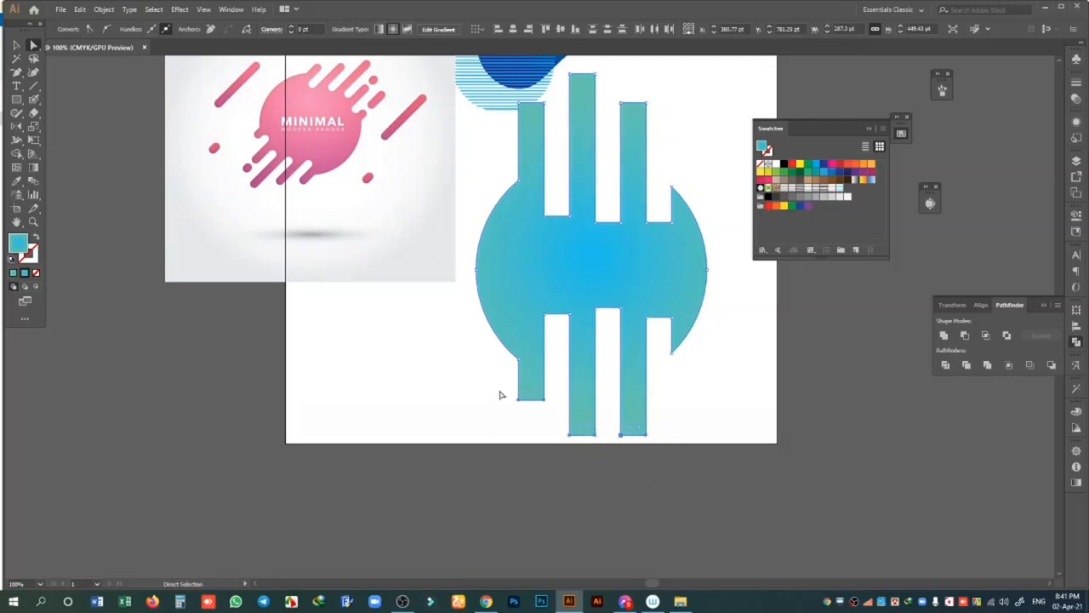
drag(501, 395, 687, 459)
drag(642, 432, 647, 251)
scroll(768, 394, up, 2)
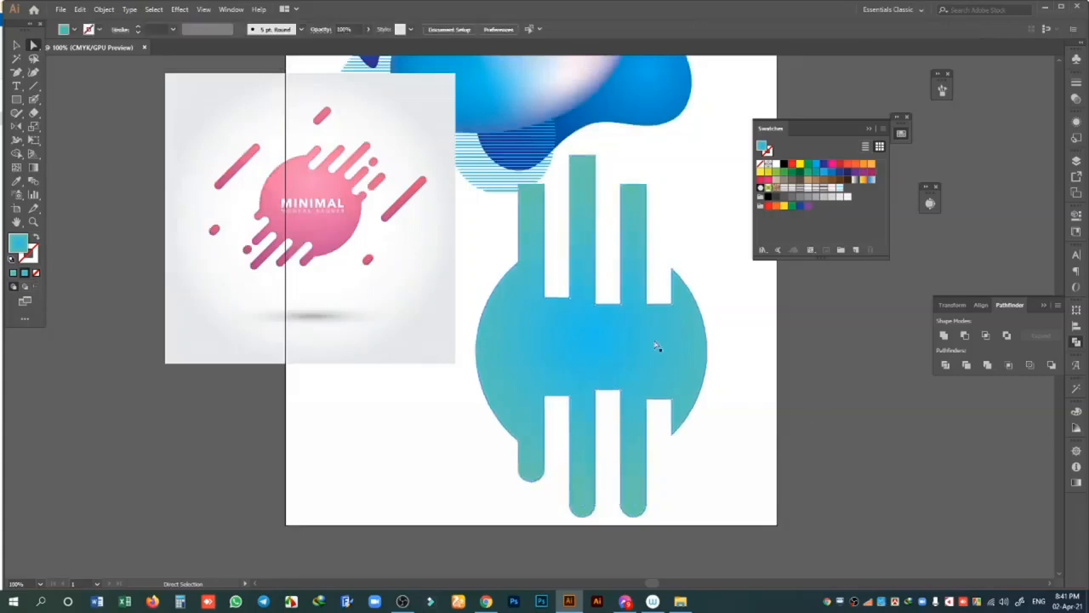
- Shift the shape slightly down and to the right, and fully round the outer ends of its upper strips
drag(656, 348, 692, 445)
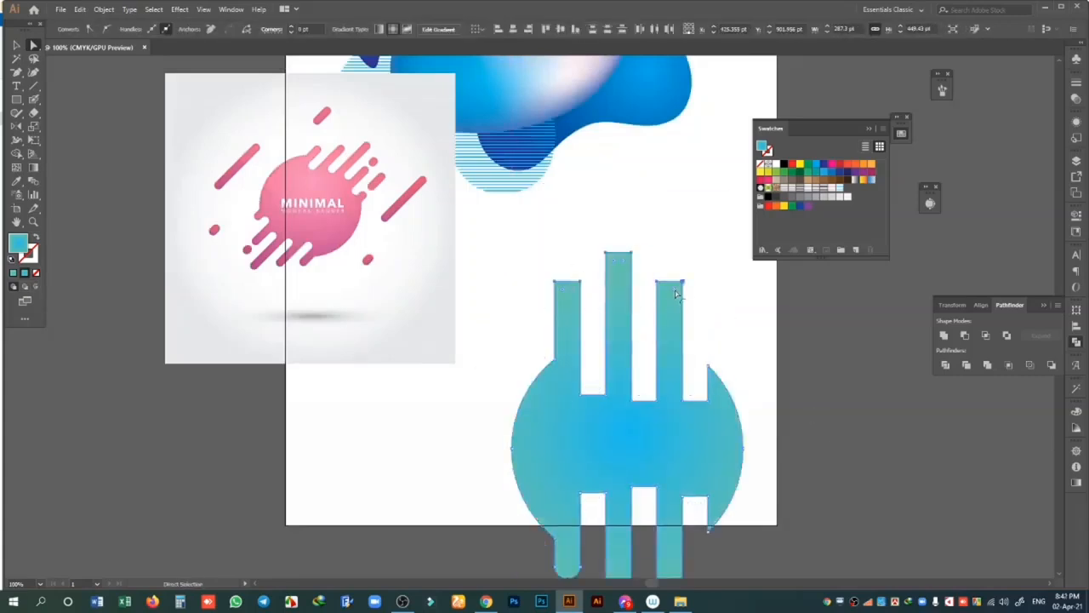
drag(672, 290, 678, 554)
click(836, 381)
scroll(661, 357, down, 2)
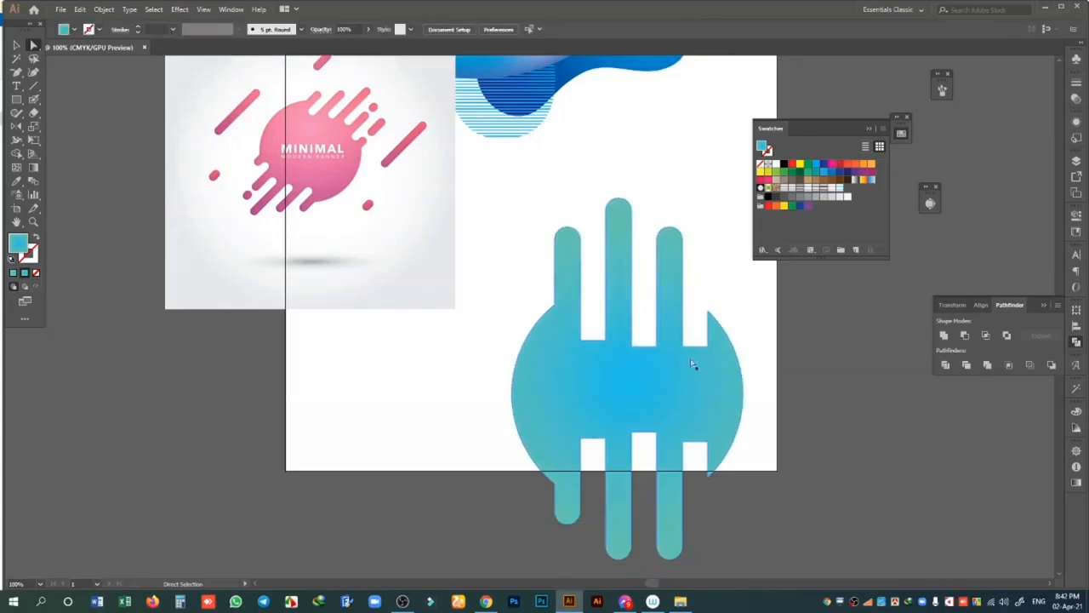
- Round the inner corners of all upper and lower notches while working in Outline view
key(ctrl+y)
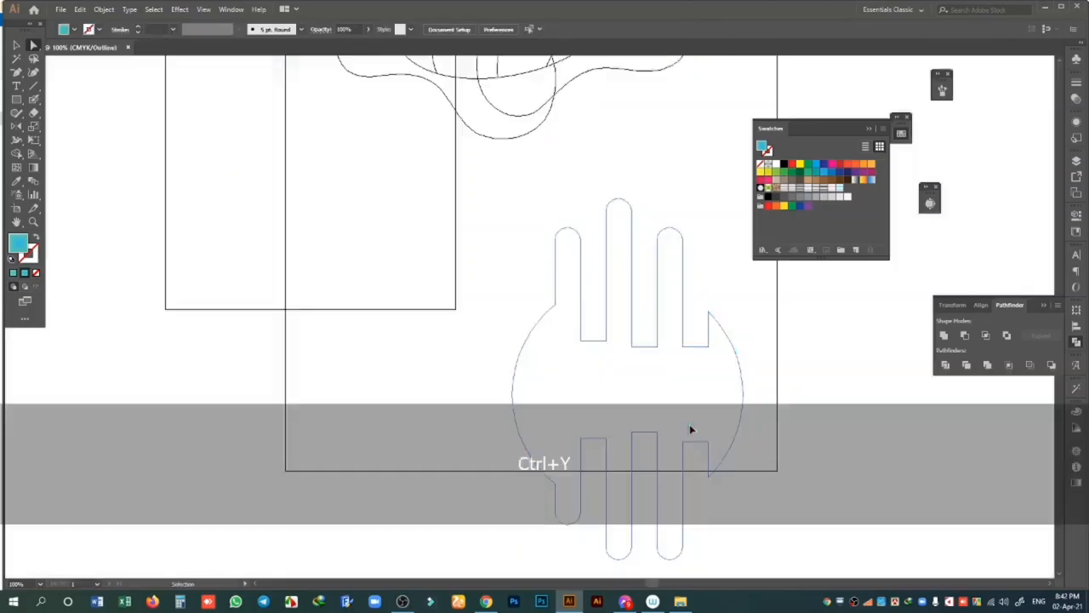
drag(561, 414, 719, 453)
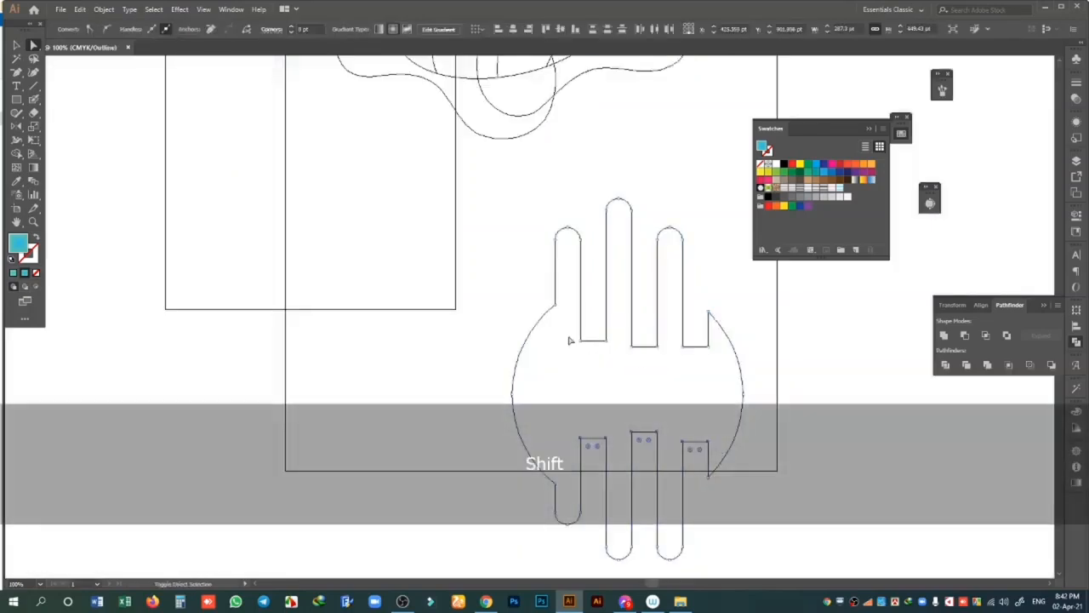
drag(678, 366, 694, 242)
key(ctrl+y)
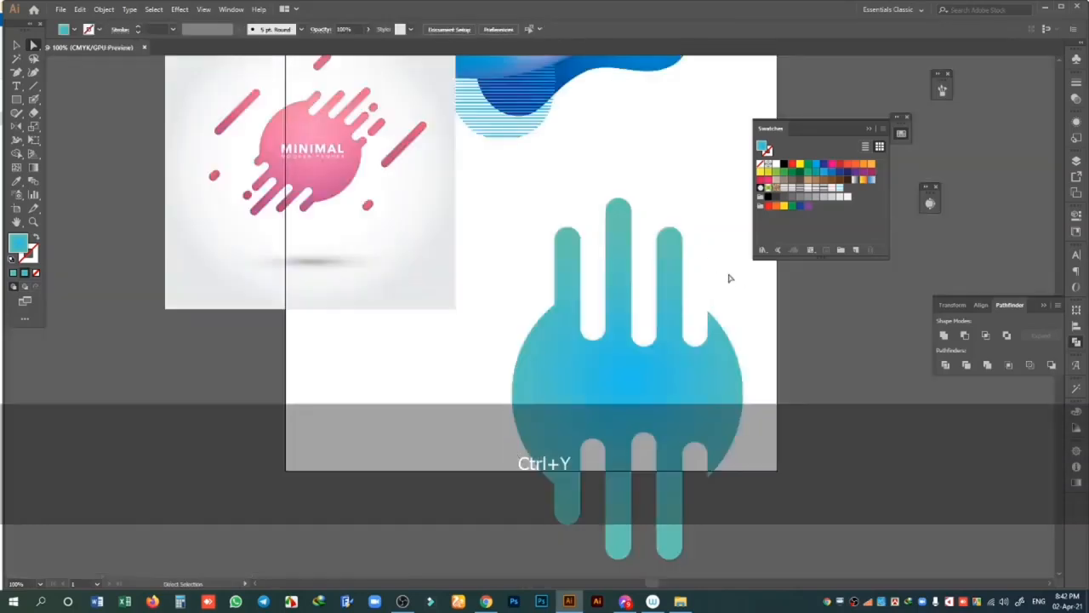
click(16, 44)
click(710, 389)
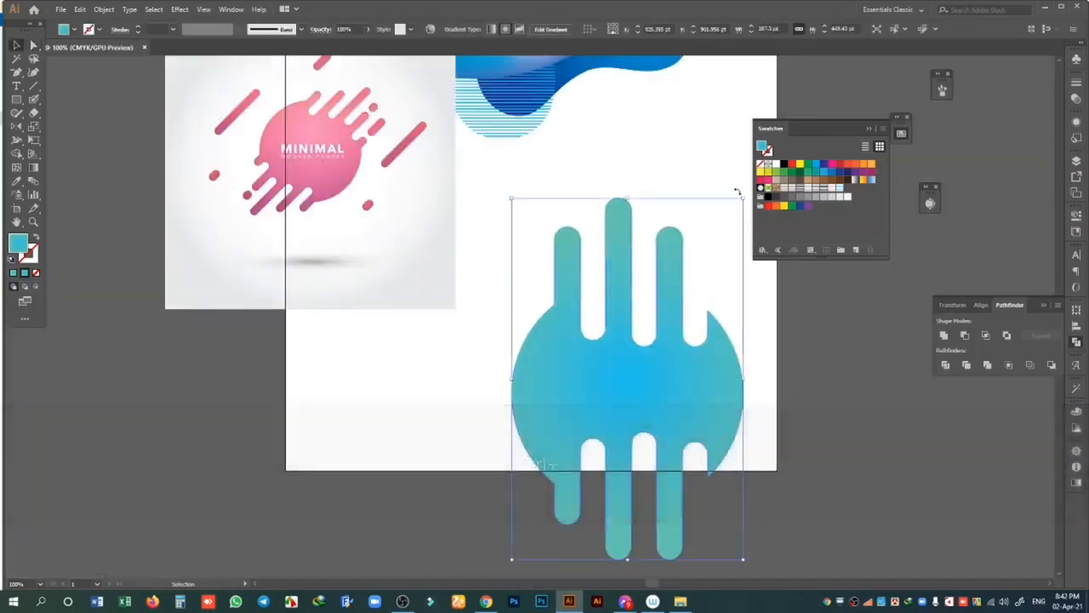
drag(747, 195, 868, 375)
key(ctrl+z)
- Draw a strip-wide vertical rectangle about 31.7 by 141 pt above the shape's left side and fully round its corners
scroll(868, 374, up, 1)
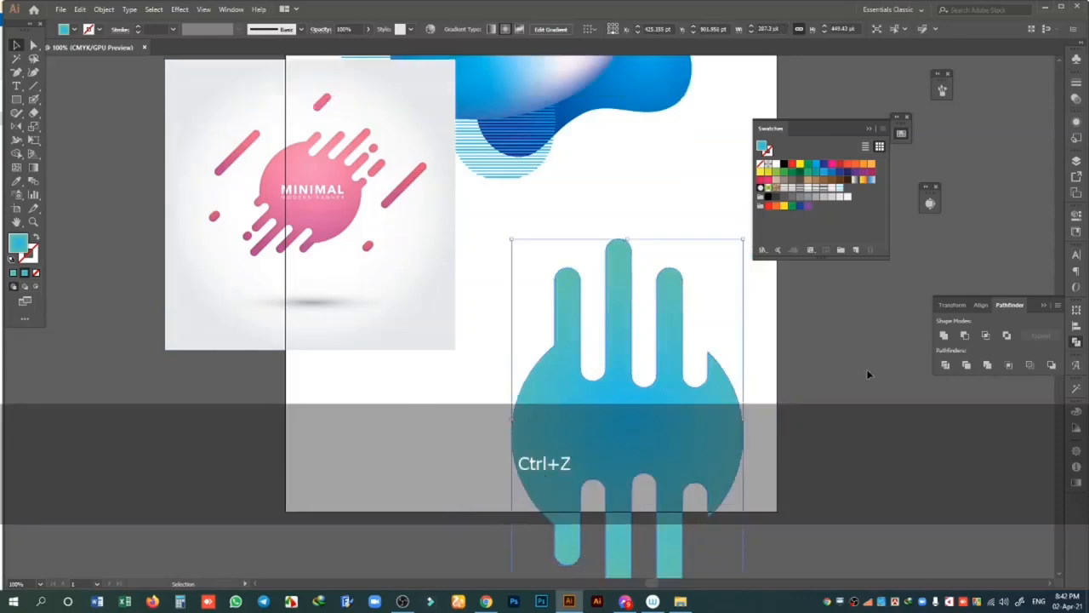
click(16, 99)
drag(506, 215, 531, 331)
drag(523, 225, 532, 374)
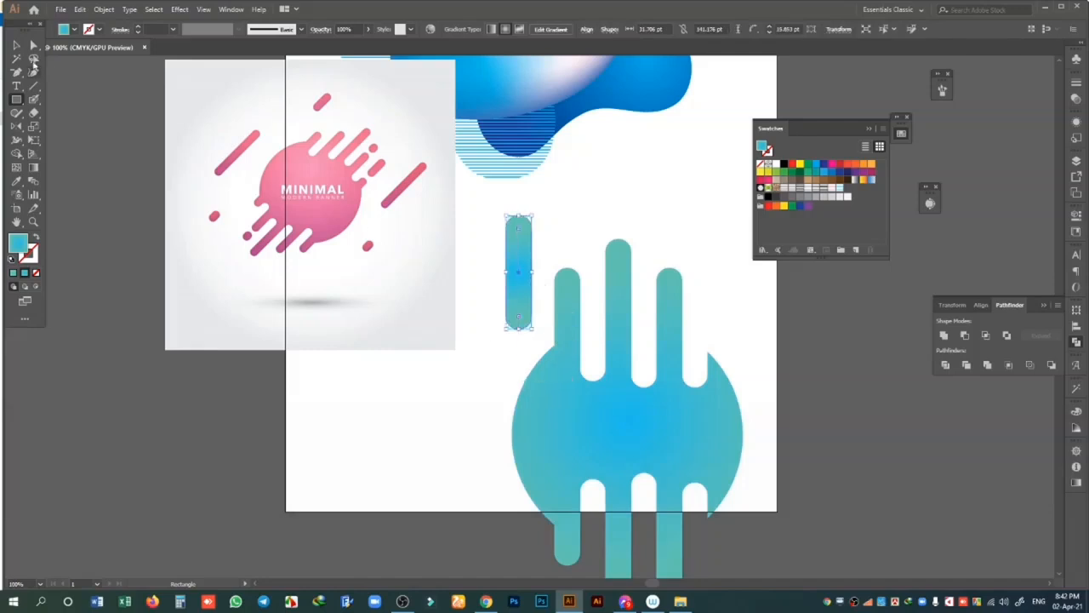
- Place a copy of the rounded strip over the pointed edge at the circle's upper right
click(16, 44)
click(627, 204)
drag(509, 264, 721, 364)
- Fine-tune the copied strip's position along the outer edge of the circle's upper-right notch
key(alt+space)
drag(819, 391, 794, 286)
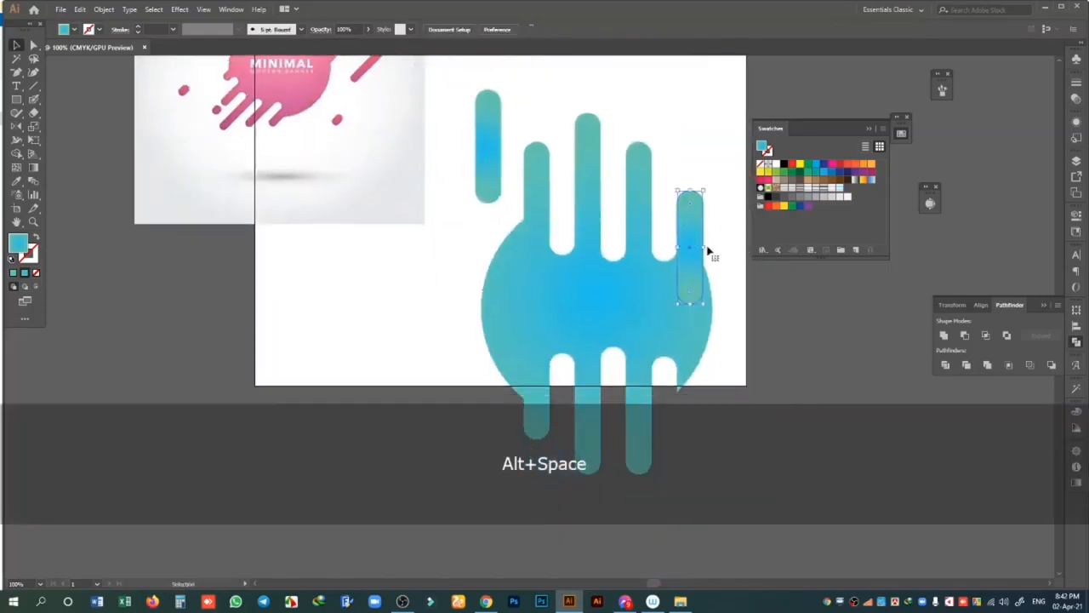
key(ctrl+equal)
key(ctrl+equal)
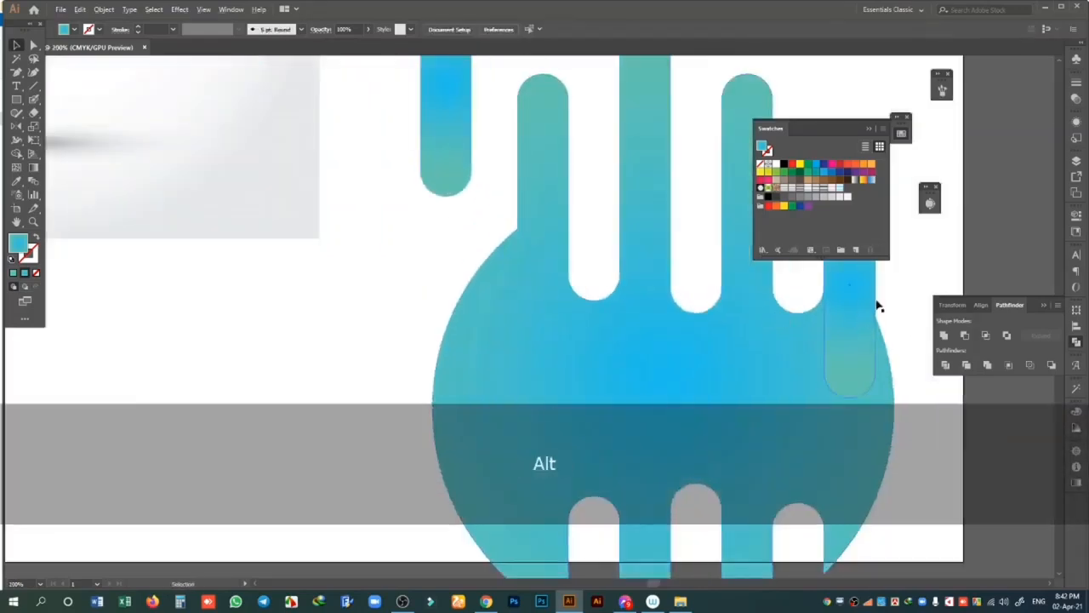
key(alt+space)
drag(879, 307, 536, 411)
mouse_move(479, 358)
mouse_down()
mouse_move(522, 338)
mouse_move(482, 364)
mouse_up()
click(652, 340)
key(ctrl+minus)
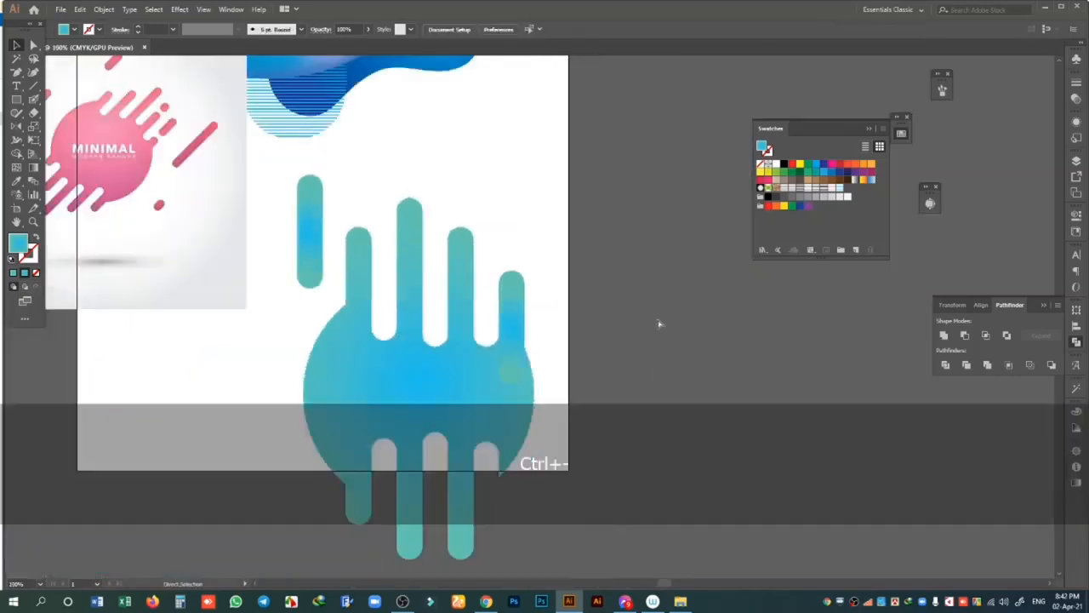
key(ctrl+minus)
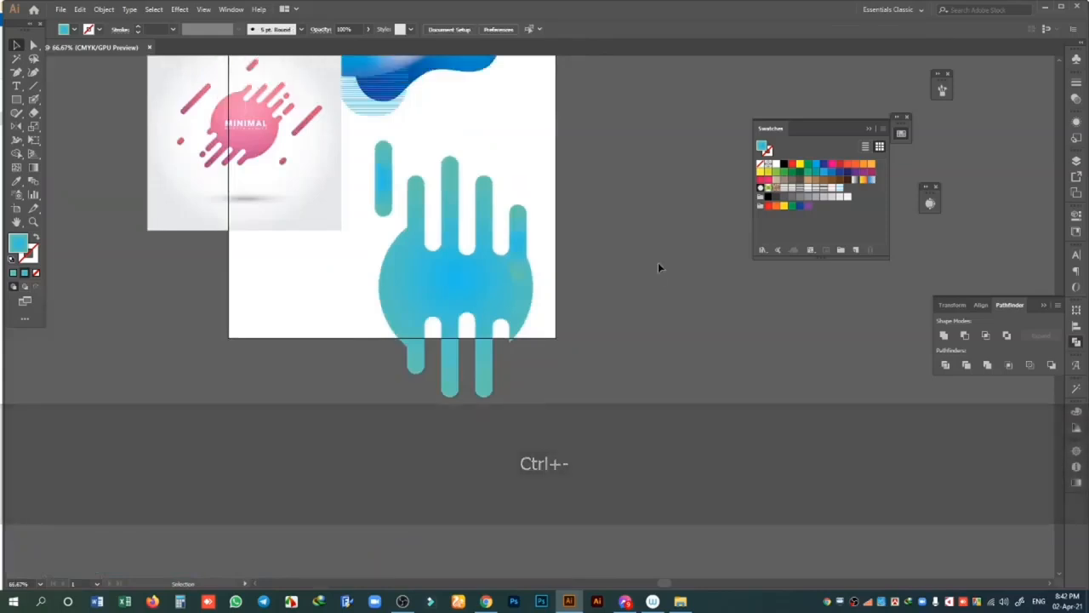
scroll(657, 267, up, 1)
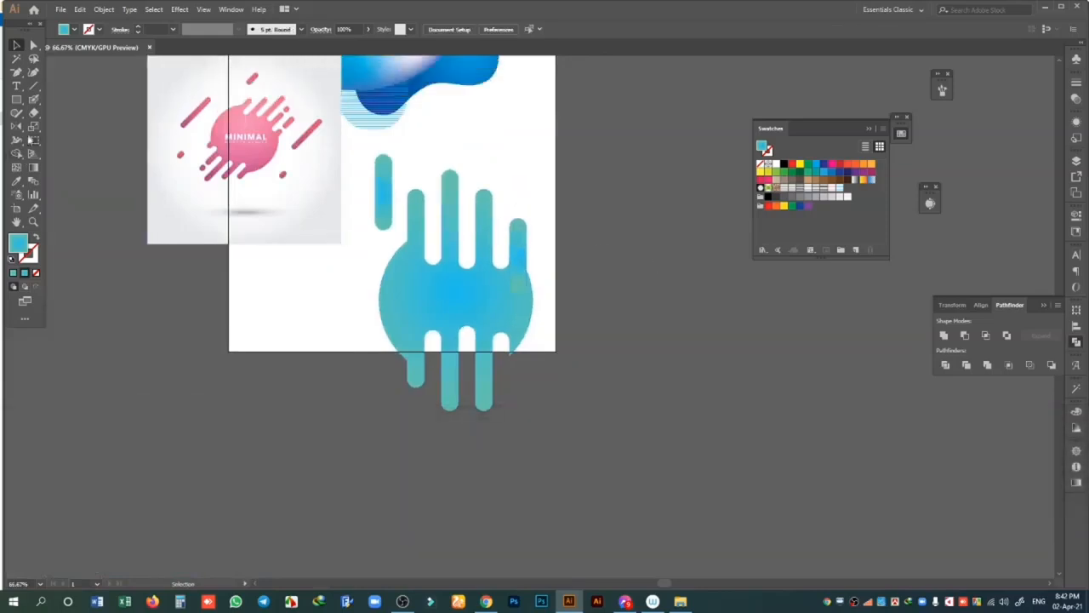
key(m)
drag(531, 362, 562, 412)
key(shift)
key(ctrl+z)
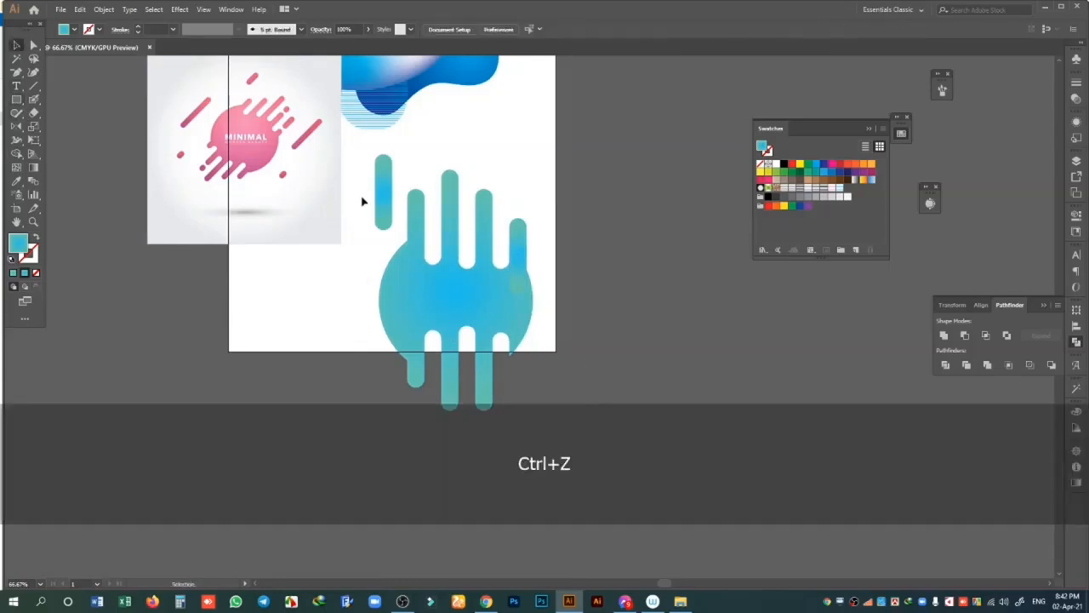
- Place a copy of the detached rounded strip below the circle's lower right and shorten it to about 31.7 by 76.2 pt
drag(383, 198, 528, 398)
key(alt)
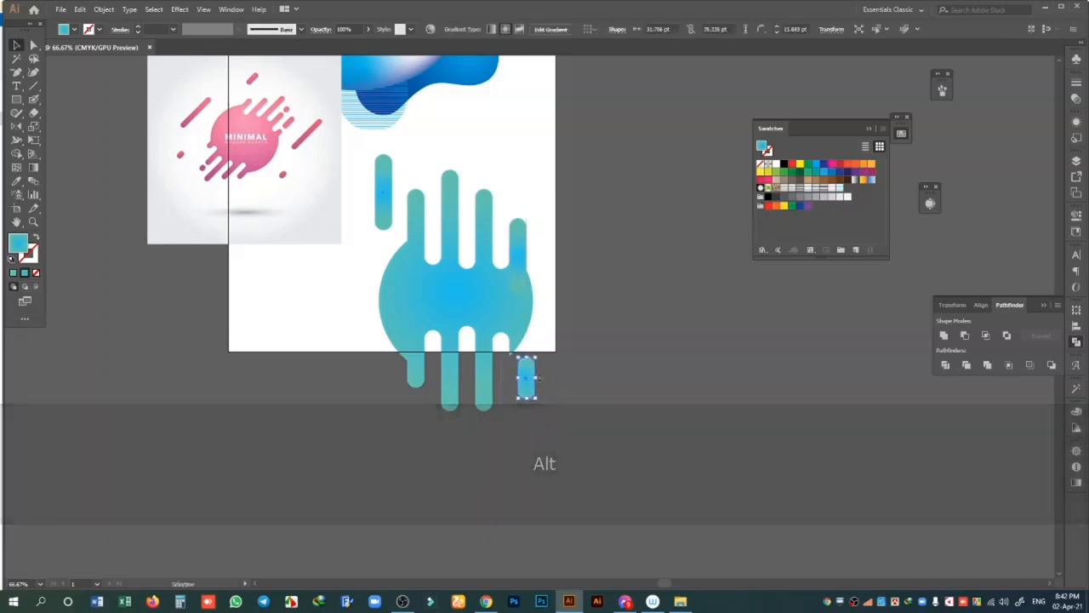
click(34, 44)
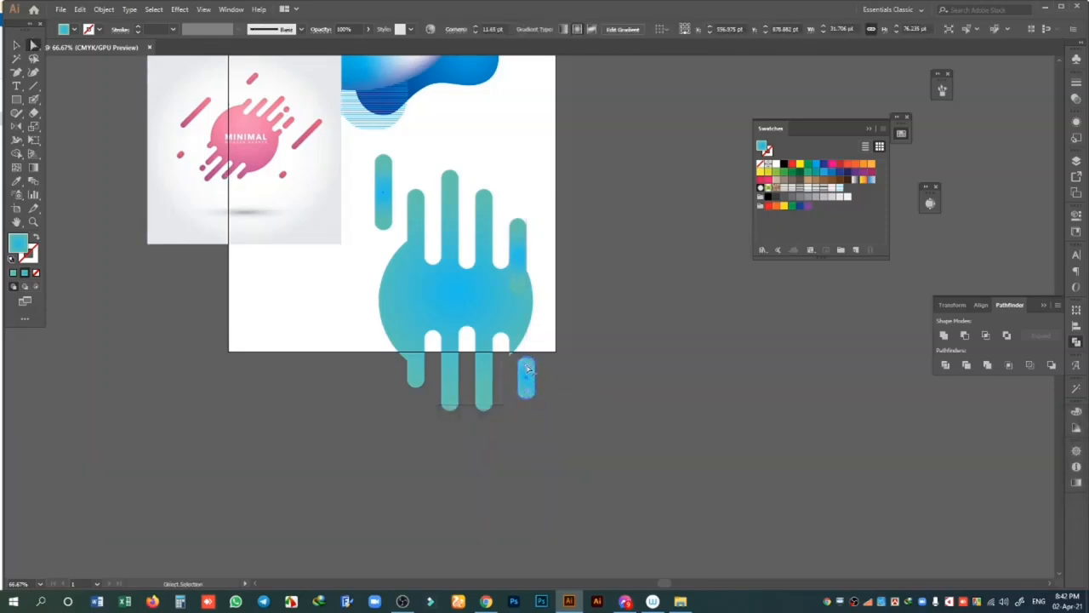
click(16, 44)
click(515, 388)
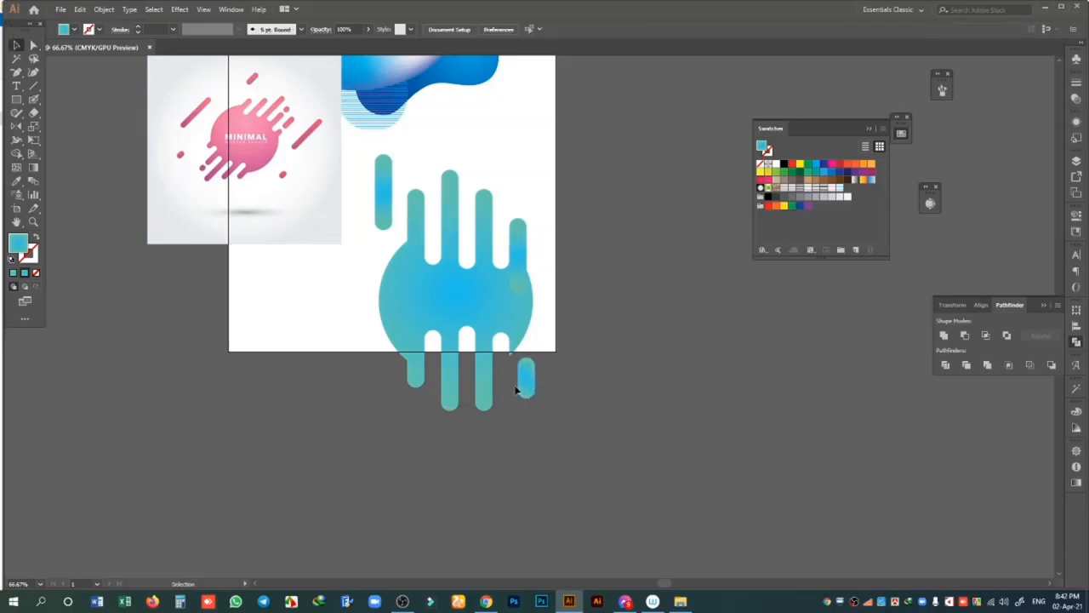
- Copy the short strip above the circle's rightmost upper strip and shorten the copy into a small, nearly round pill
drag(528, 385, 520, 185)
key(alt)
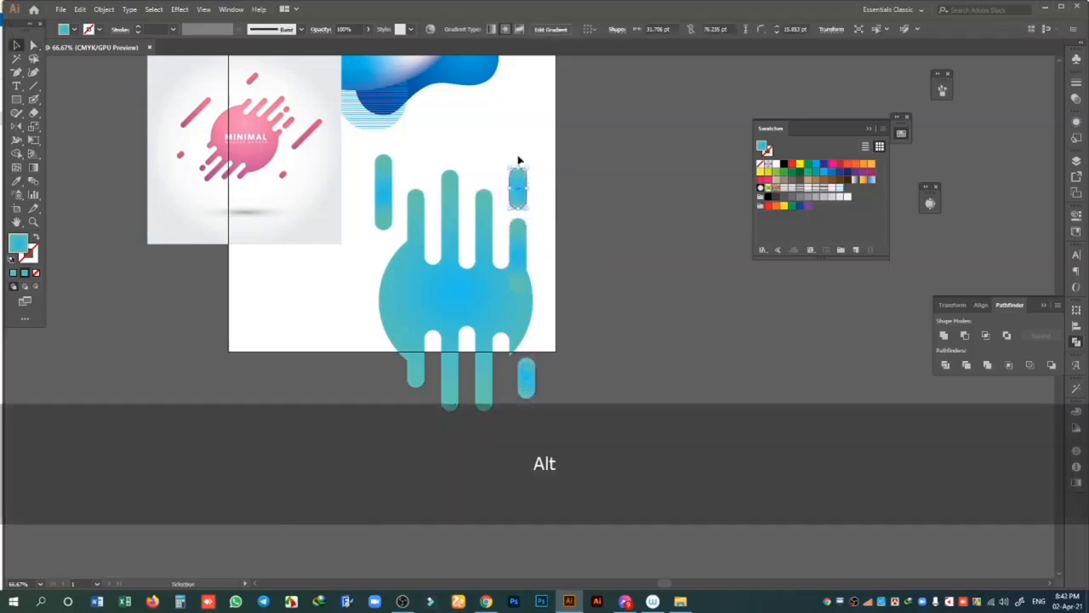
click(33, 45)
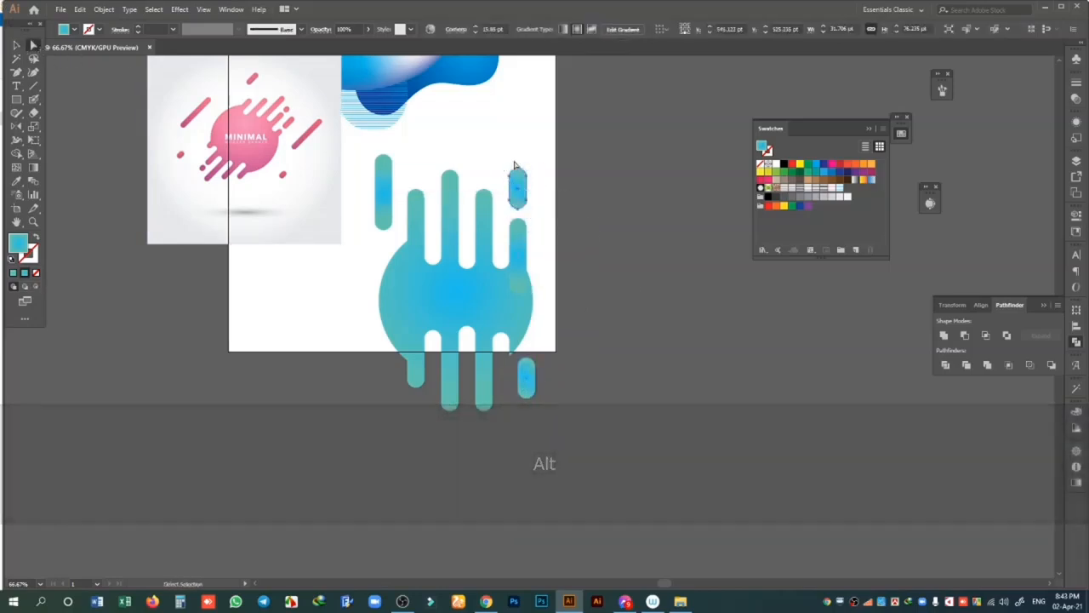
drag(518, 167, 544, 261)
key(shift)
click(581, 197)
click(728, 278)
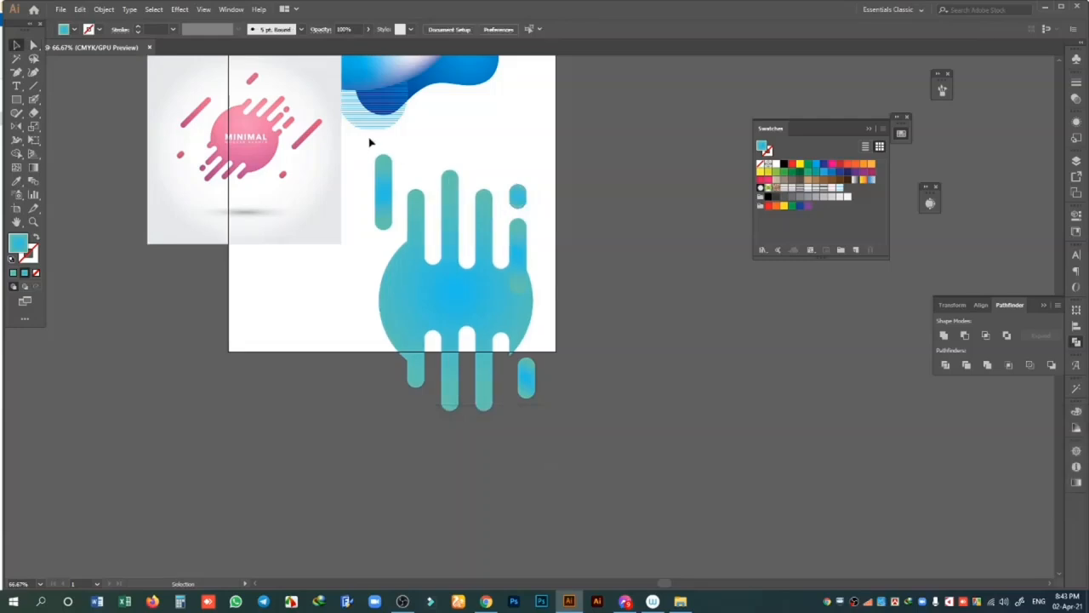
- Place a copy of the long detached strip below the circle's left side and tilt the whole artwork clockwise into a diagonal
drag(384, 177, 384, 393)
key(alt)
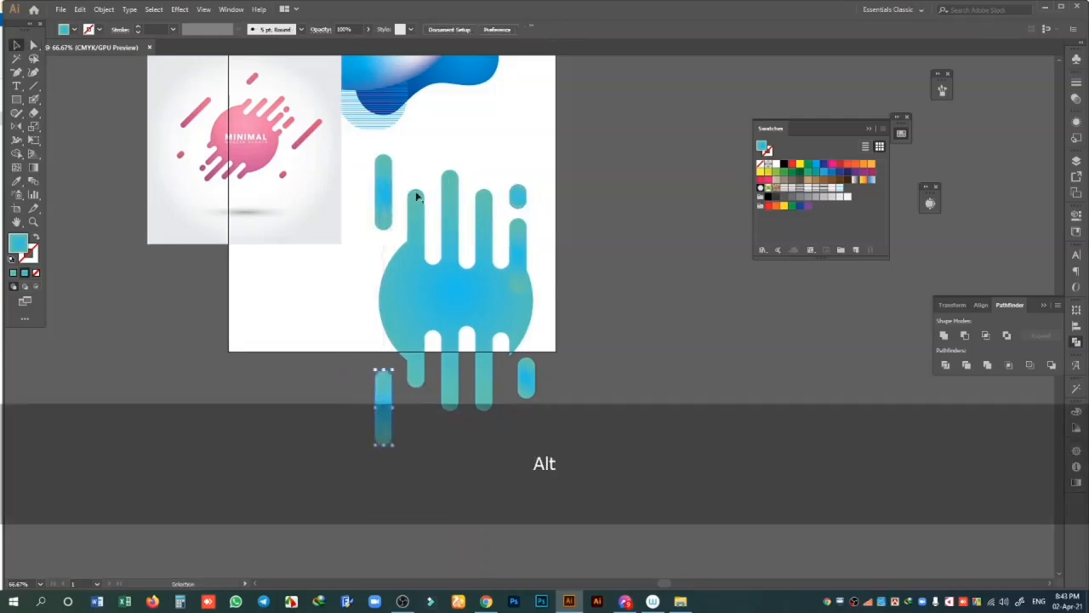
drag(558, 421, 558, 422)
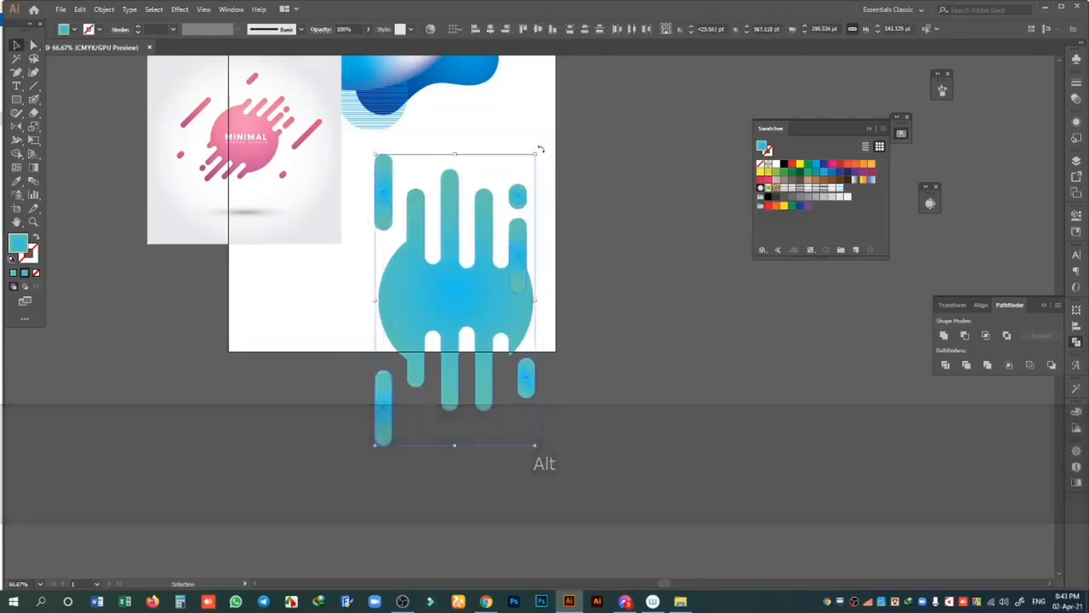
drag(539, 148, 604, 210)
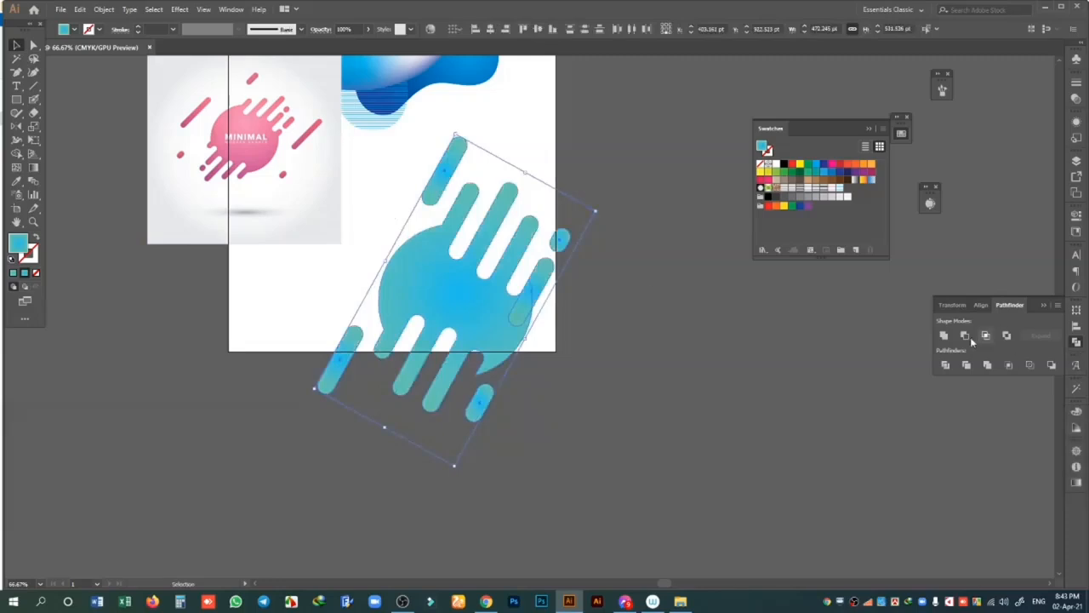
- Unite all the tilted pieces, then scale the shape to about 283 by 318 pt and position it on the artboard
click(943, 336)
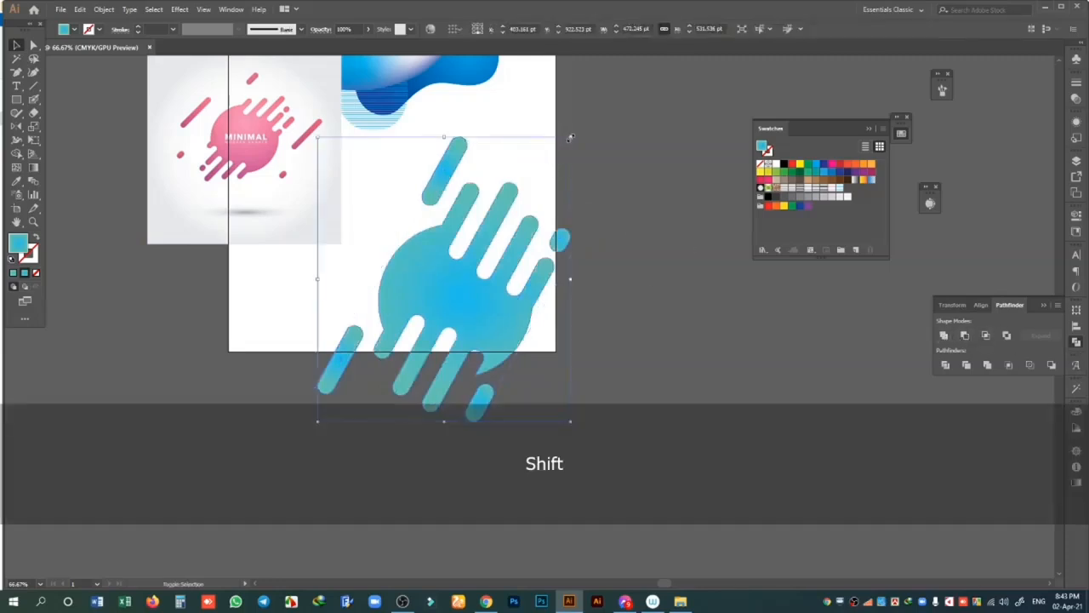
drag(570, 136, 564, 194)
drag(457, 302, 473, 241)
click(605, 279)
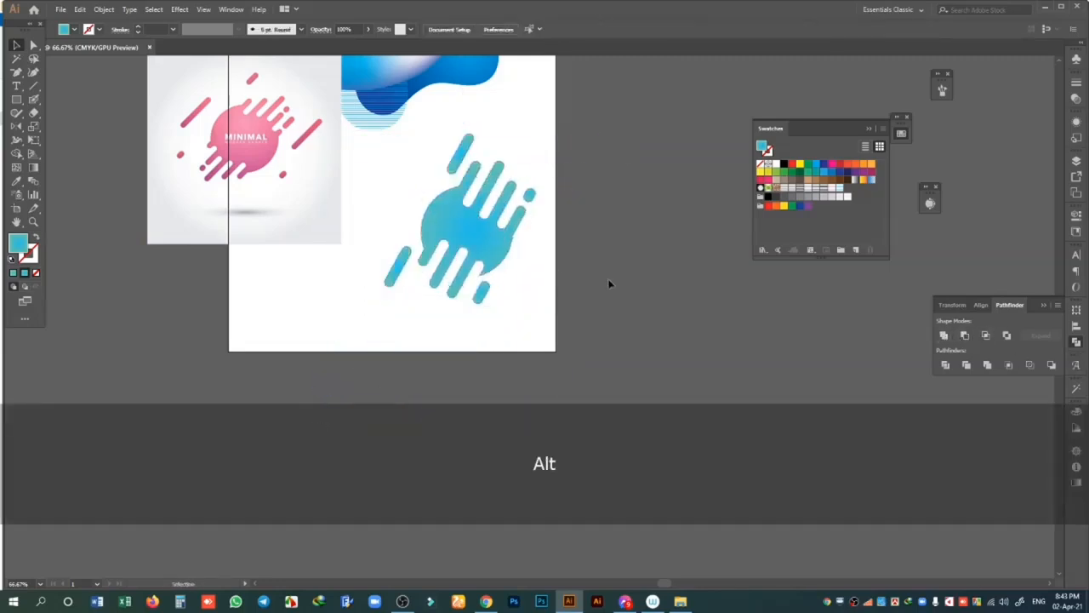
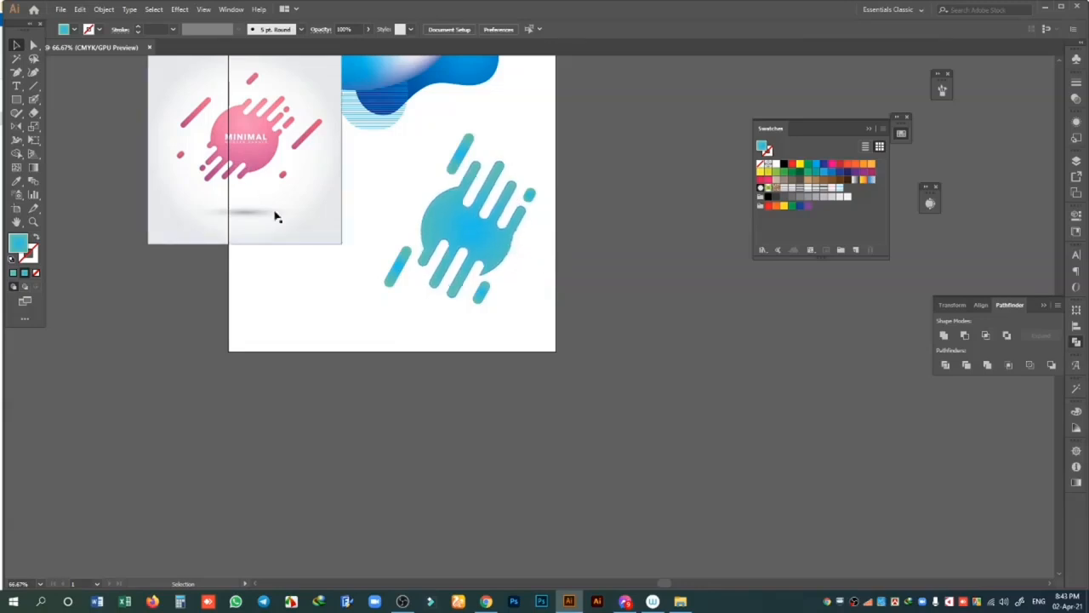
- Move the finished shape to the right off the artboard and draw a circle about 281 pt wide in its place
click(512, 234)
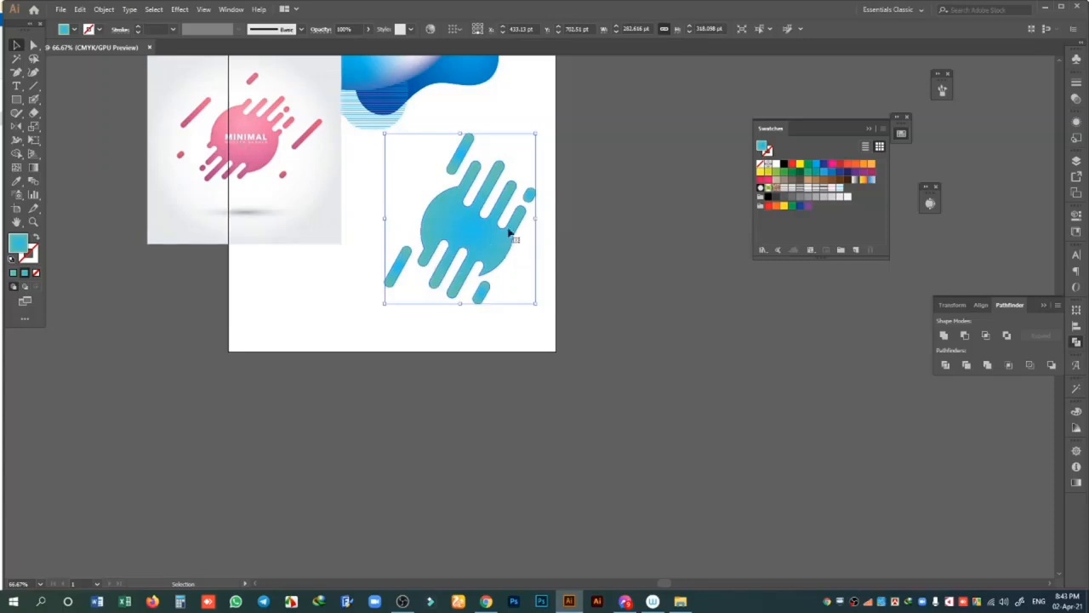
key(ctrl+equal)
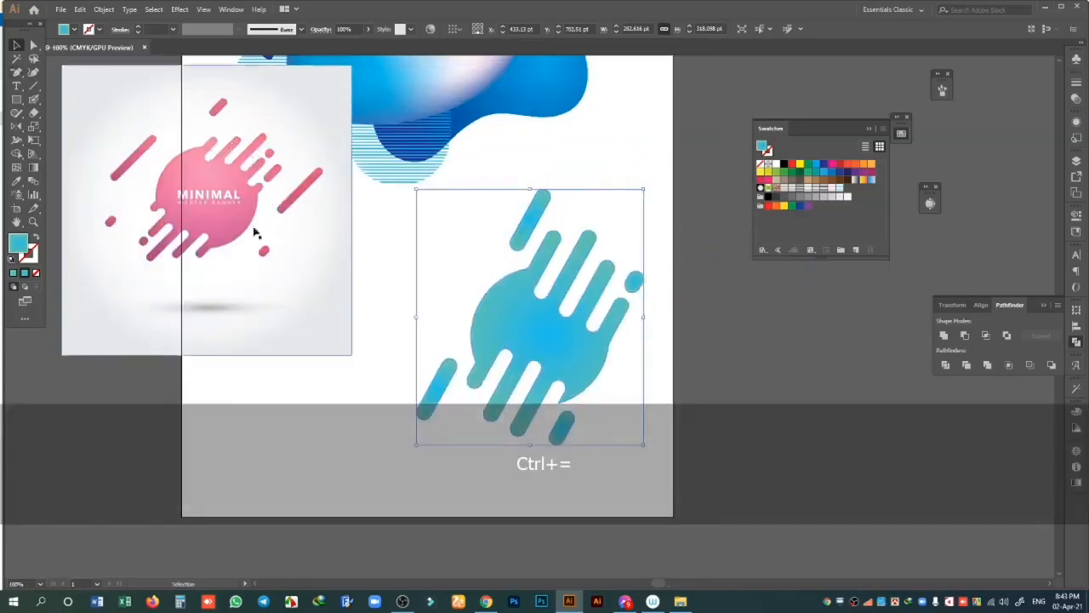
drag(494, 323, 707, 340)
drag(16, 100, 49, 126)
drag(474, 298, 609, 412)
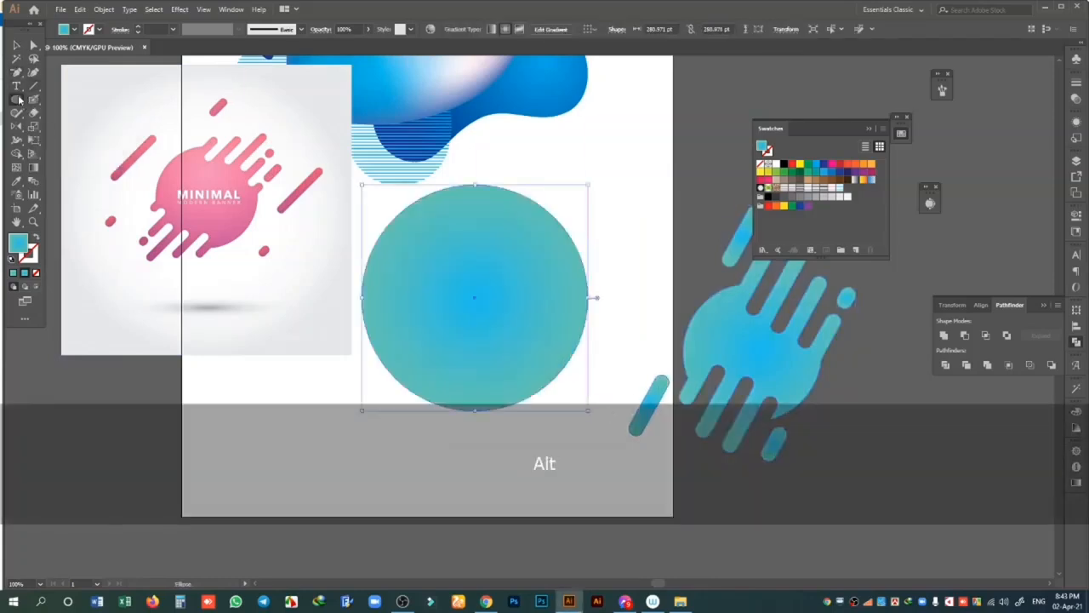
- Draw a vertical rectangle about 34.6 by 79 pt on the circle's upper edge and place a lower copy beside it
drag(21, 99, 49, 100)
drag(486, 143, 536, 203)
key(v)
click(560, 204)
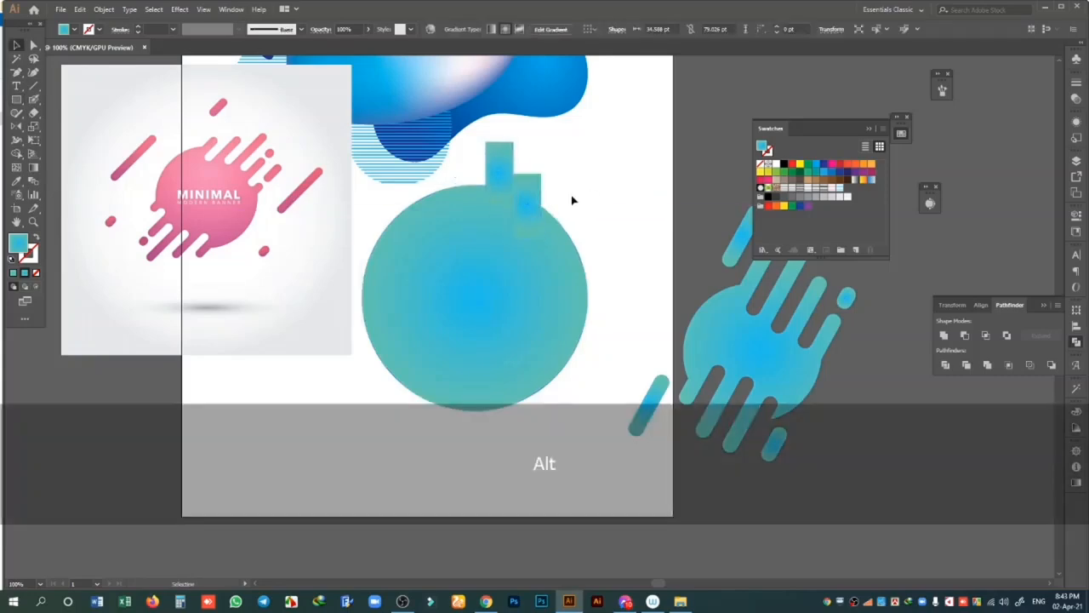
- Cut the first rectangle out of the circle with Shape Builder, keeping the second one as a merged tab
drag(593, 160, 454, 263)
click(17, 154)
drag(498, 157, 497, 195)
- Round the top corners of the tab and the bottom corners of the notch on the practice circle
click(33, 45)
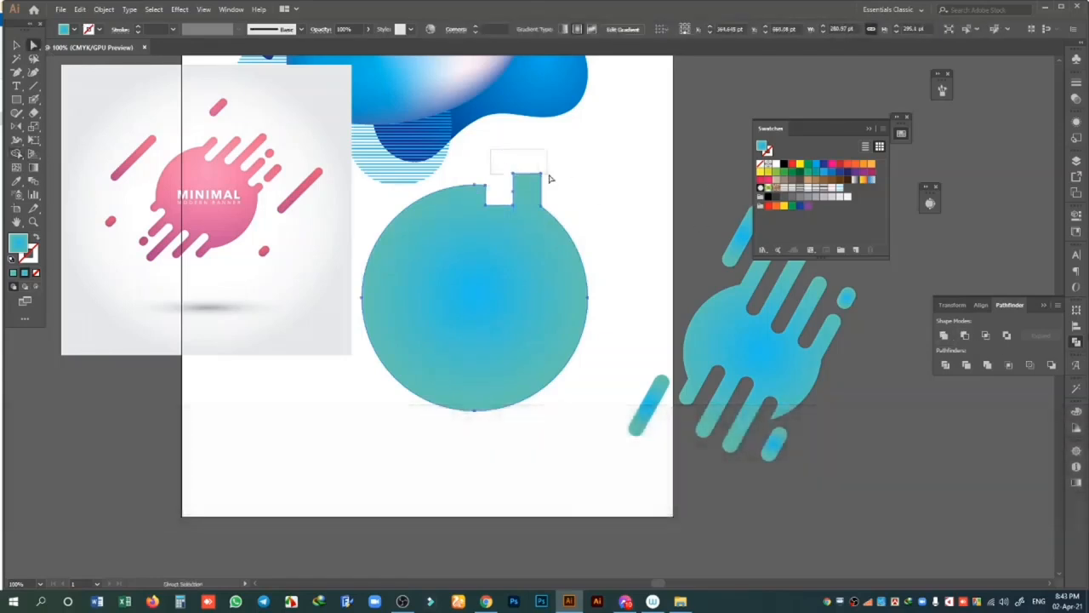
drag(549, 177, 537, 252)
shift+click(513, 205)
click(640, 240)
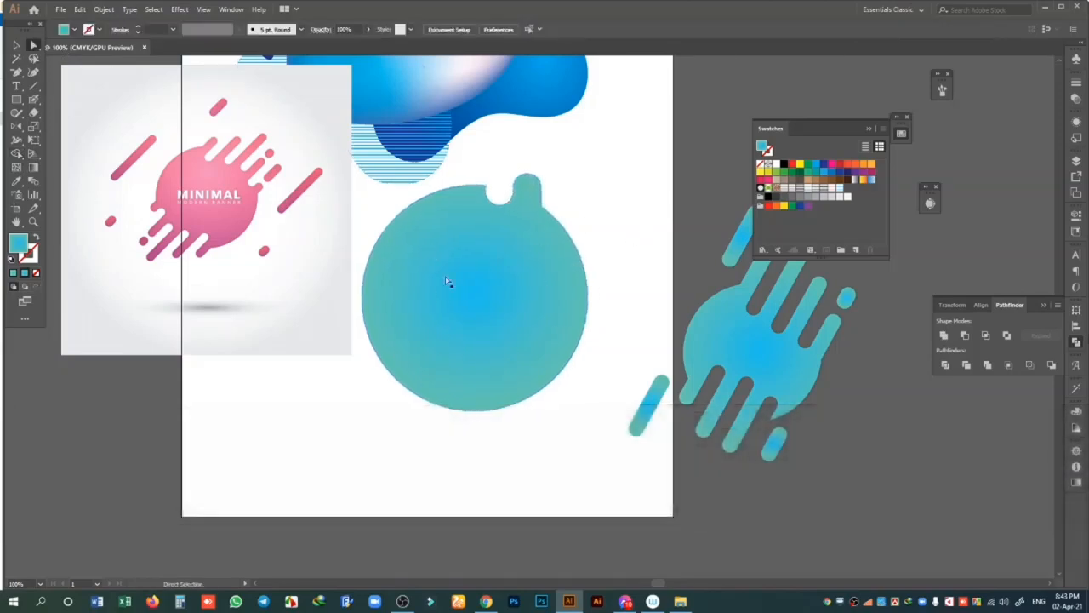
click(17, 47)
click(539, 304)
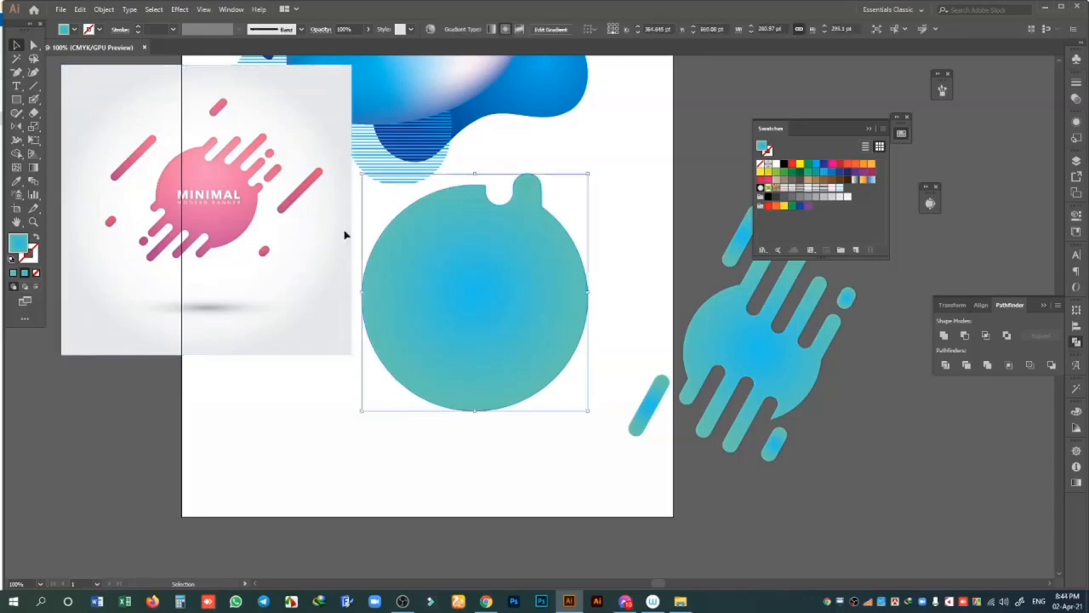
click(756, 347)
drag(609, 216, 931, 512)
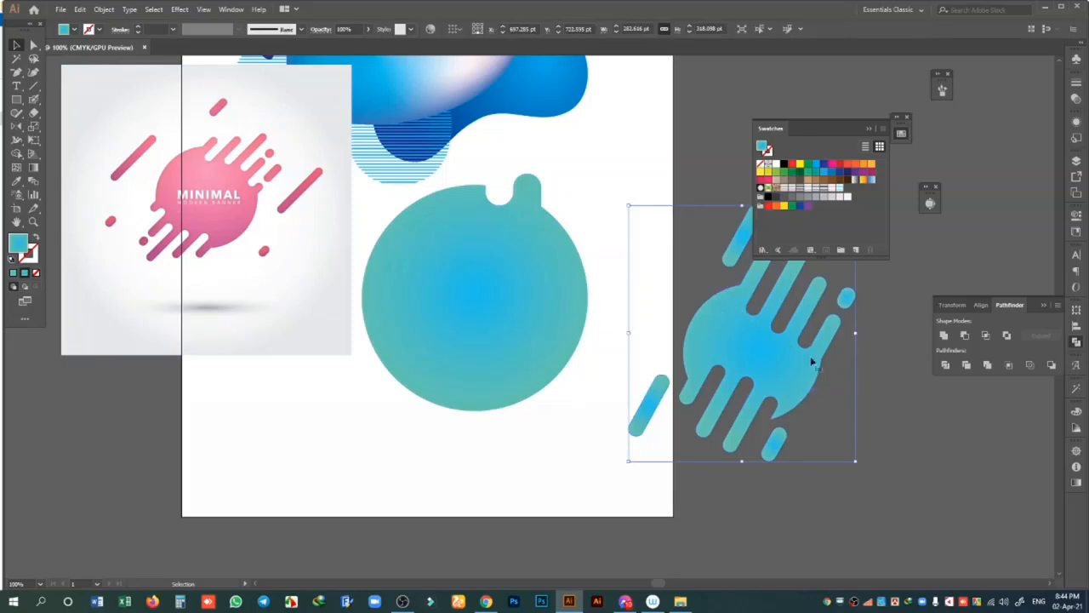
click(600, 337)
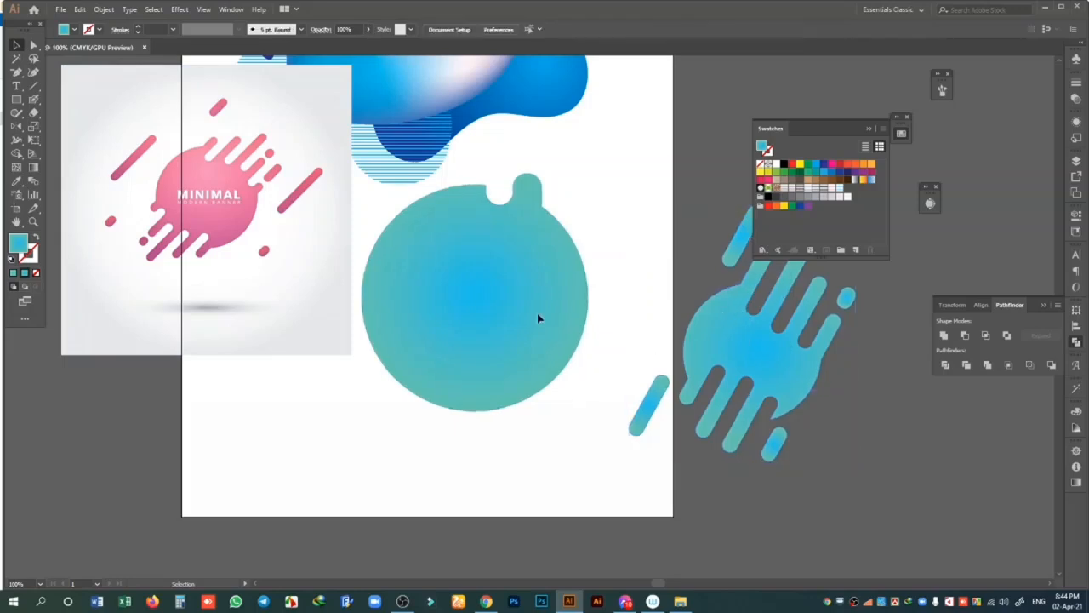
- Delete the practice circle and the pink reference banner image
click(562, 316)
key(BackSpace)
click(263, 226)
key(BackSpace)
- Move the finished strip shape back onto the artboard, below the liquid design
click(704, 348)
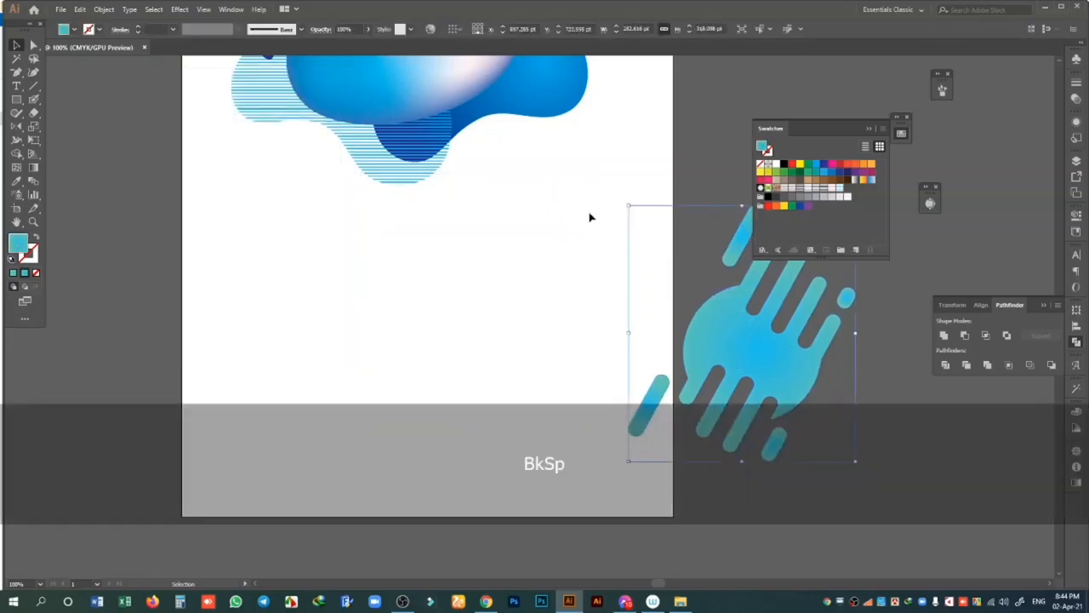
drag(730, 302, 414, 301)
click(626, 276)
- Rotate the united shape counter-clockwise so that its strips stand vertical again
scroll(630, 274, down, 2)
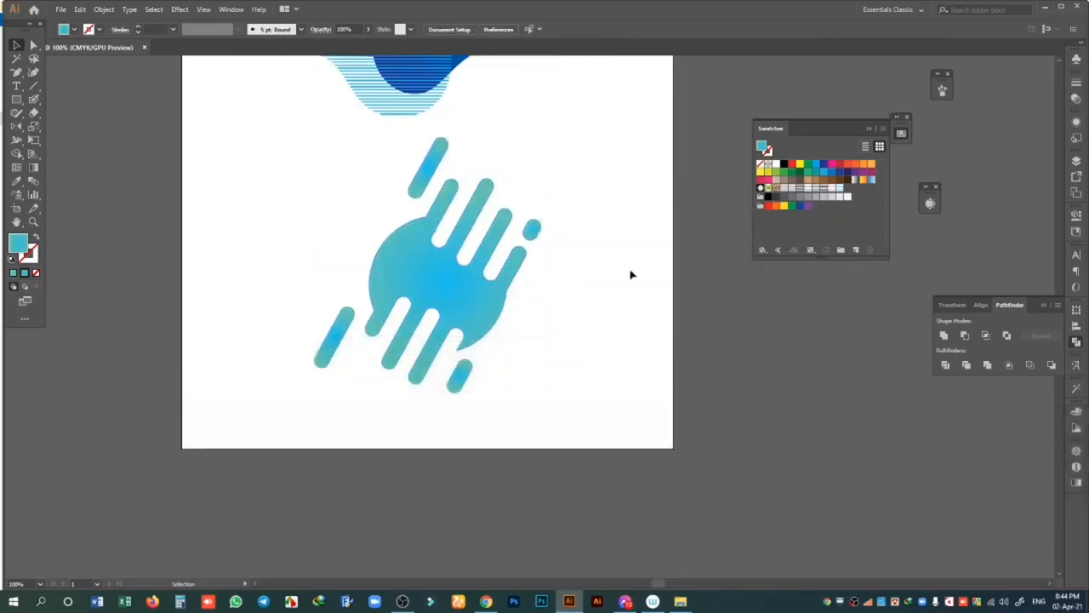
key(ctrl+equal)
key(ctrl+equal)
key(alt+space)
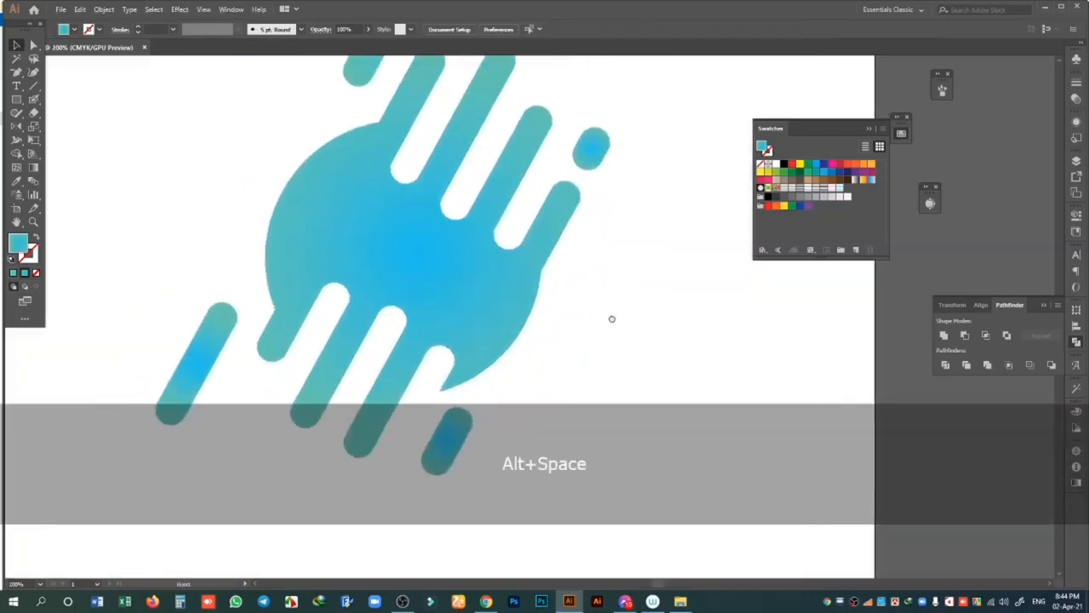
click(383, 258)
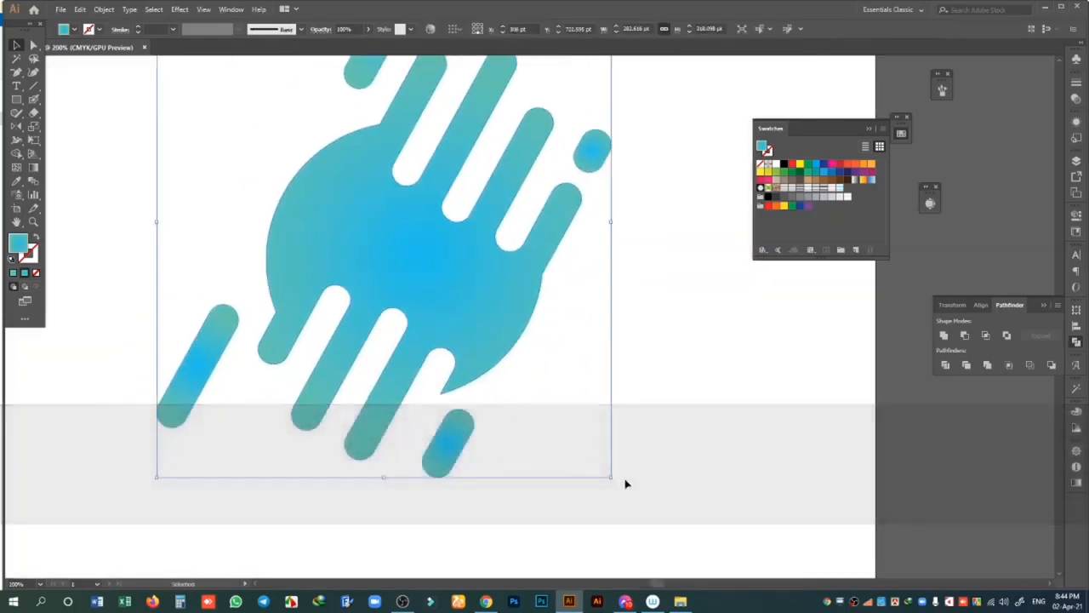
drag(616, 479, 701, 332)
- Draw a vertical rectangle about 109 pt tall linking the middle upper and lower notches, and copy it onto both neighbouring notch pairs
click(226, 158)
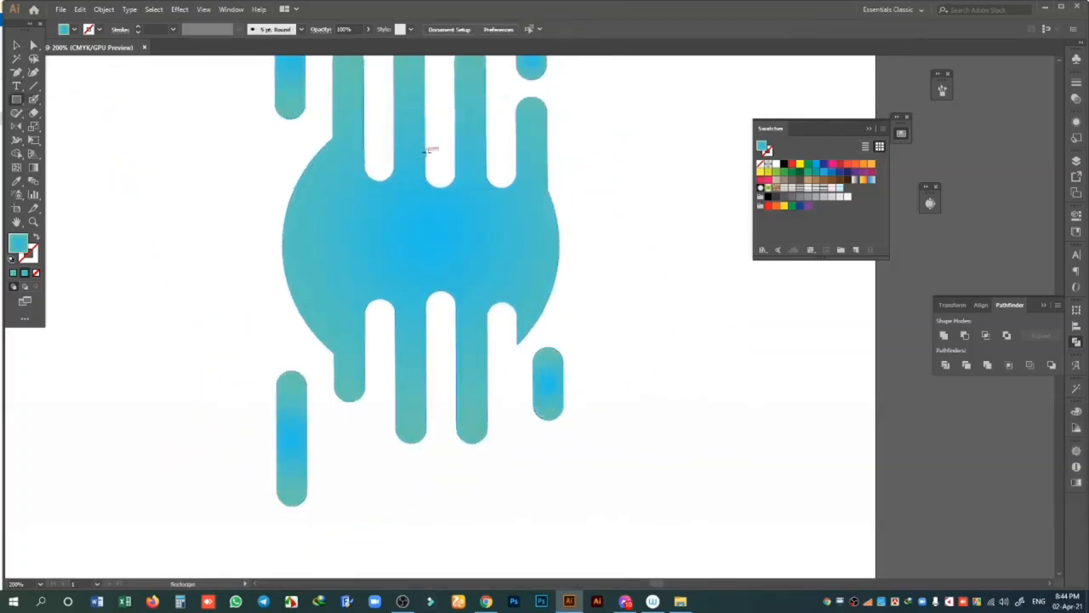
drag(425, 150, 457, 326)
click(15, 44)
drag(428, 238, 518, 231)
- Remove the rectangle parts inside the three upper and three lower notches with Shape Builder
click(393, 151)
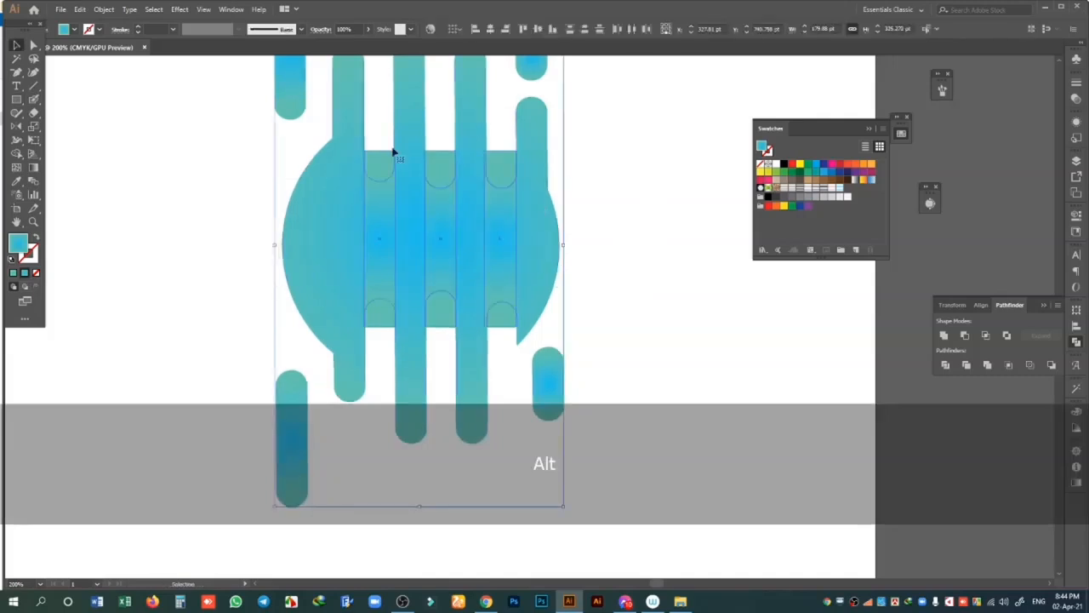
key(shift+m)
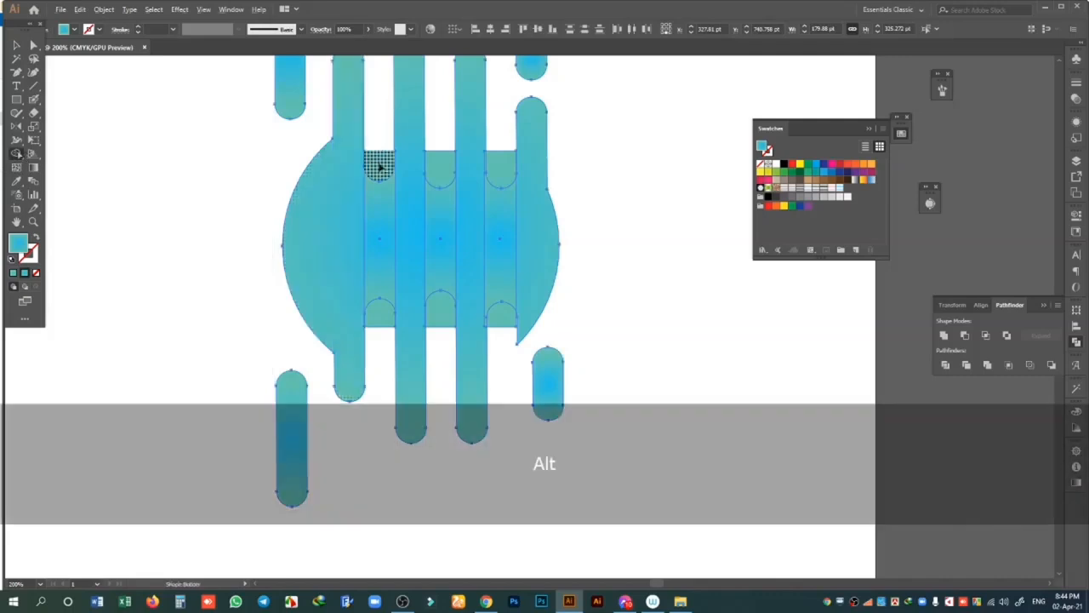
alt+click(381, 166)
alt+click(440, 166)
alt+click(501, 166)
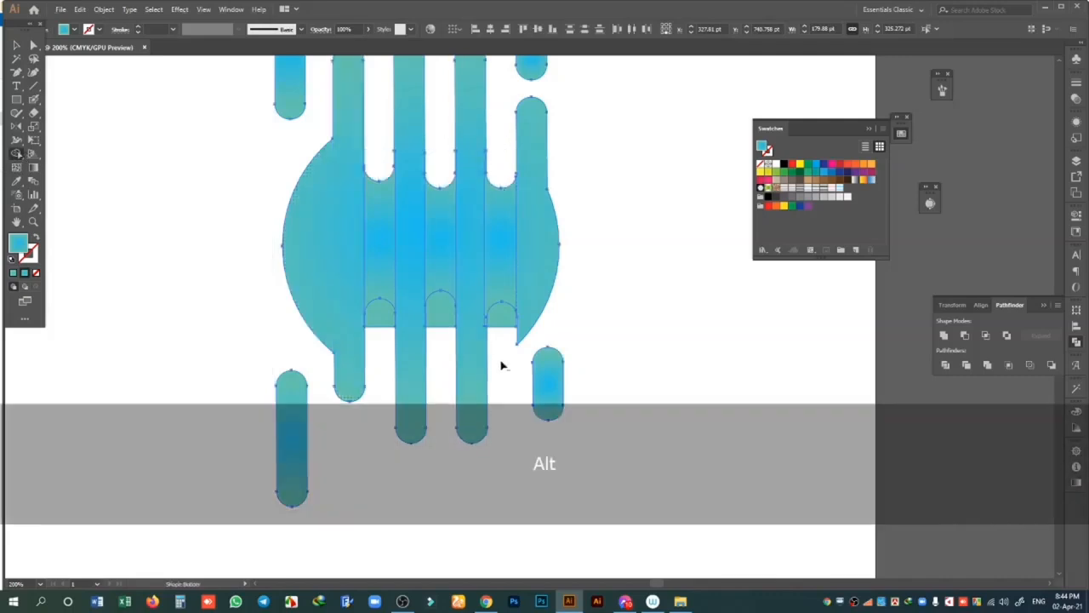
alt+click(500, 313)
alt+click(440, 311)
alt+click(380, 313)
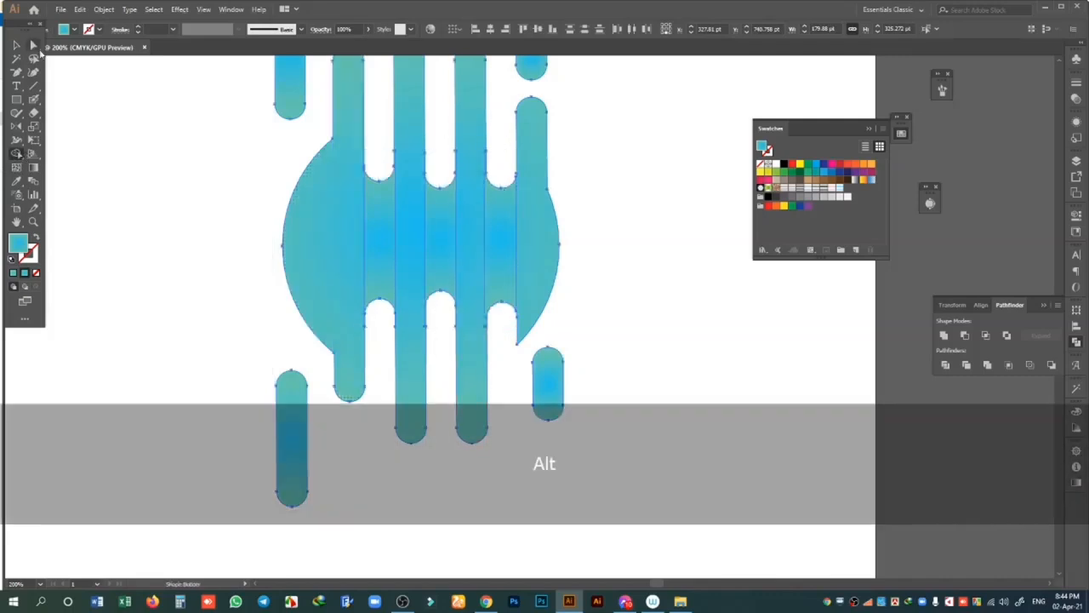
- Fill the three central strip pieces between the notches with the linear white-to-black gradient preset
click(15, 46)
click(205, 136)
click(377, 223)
shift+click(440, 228)
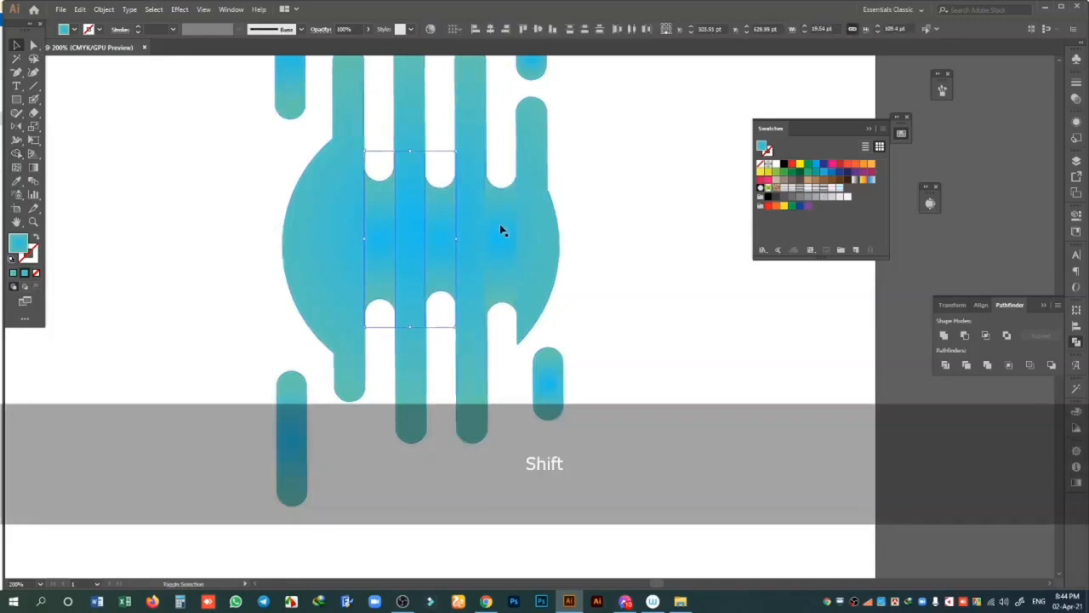
shift+click(503, 230)
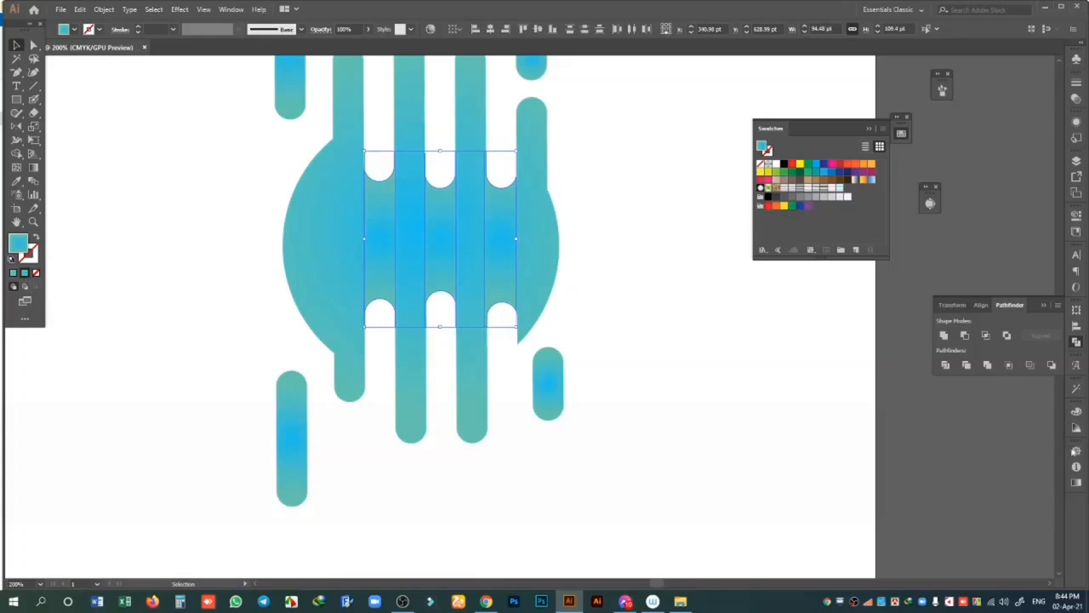
click(1075, 483)
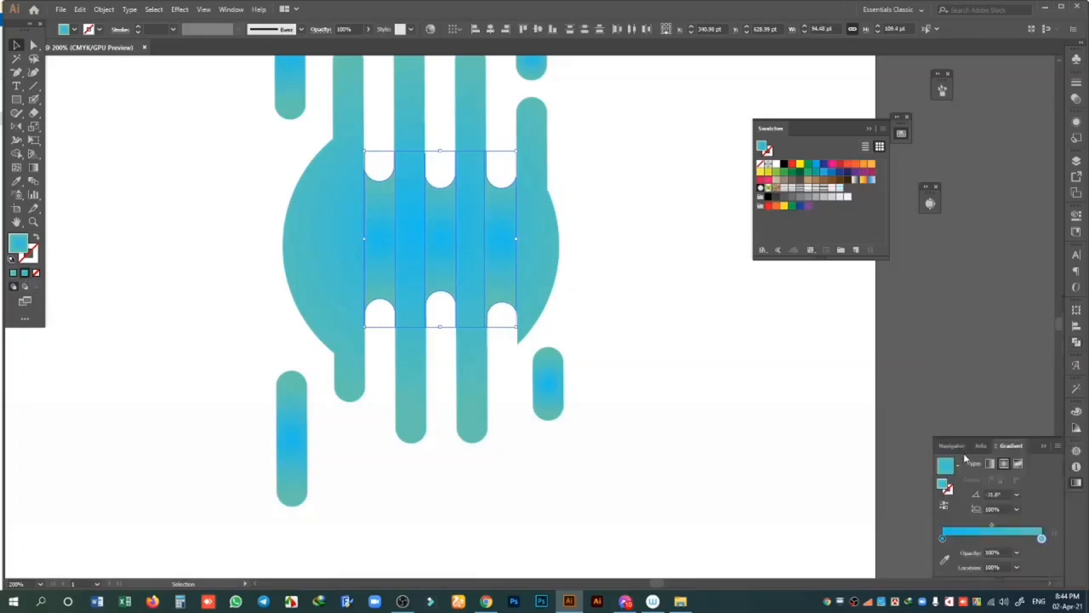
click(958, 467)
click(869, 494)
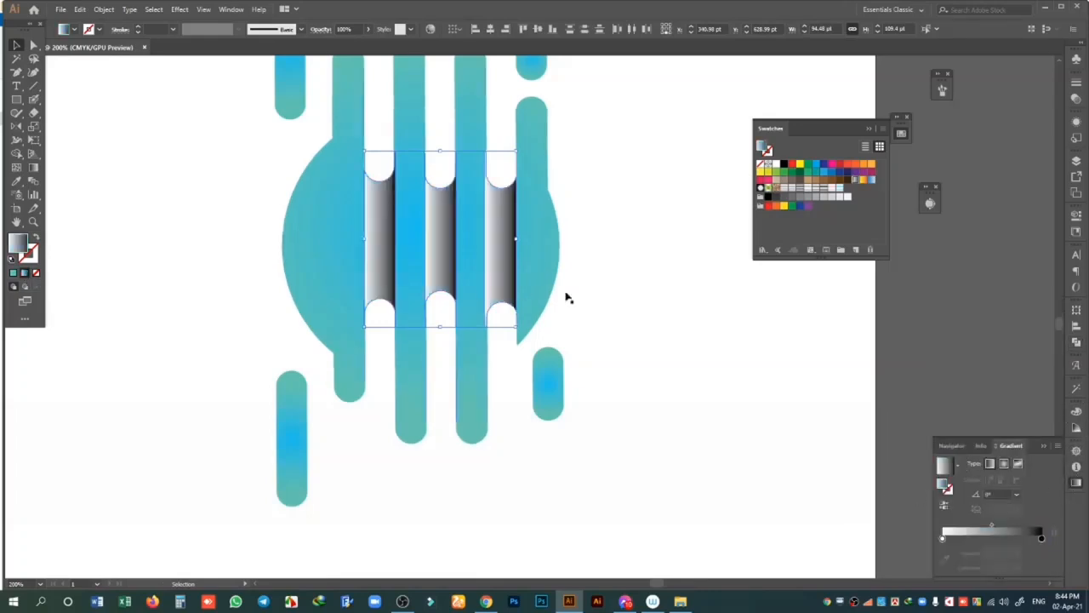
- Change the black end of the three central strips' gradient to light gray and set their blend mode to Multiply
double_click(1041, 538)
drag(990, 477, 971, 482)
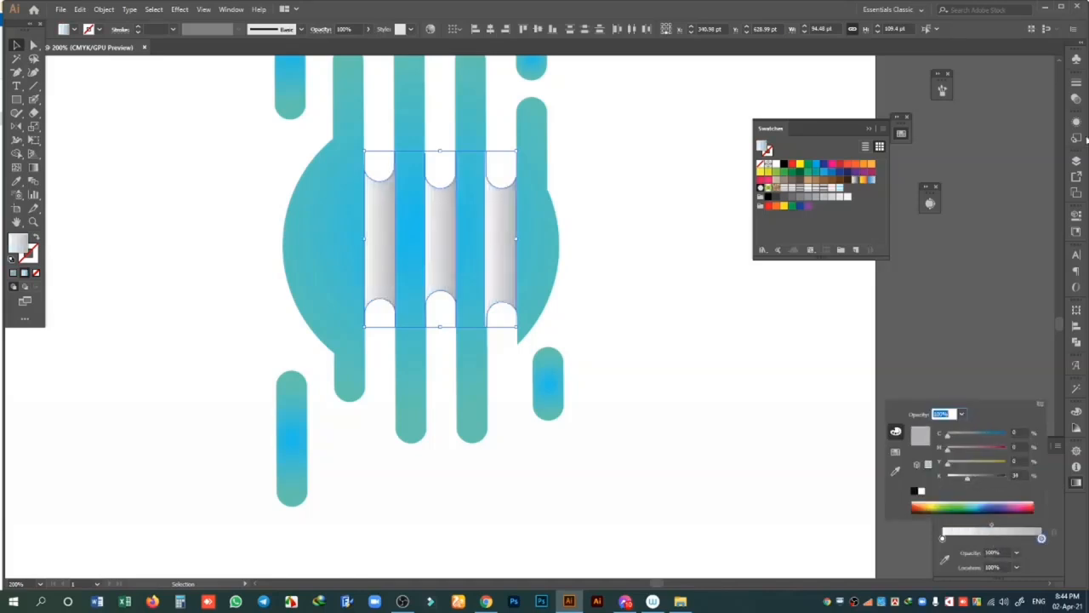
click(1075, 100)
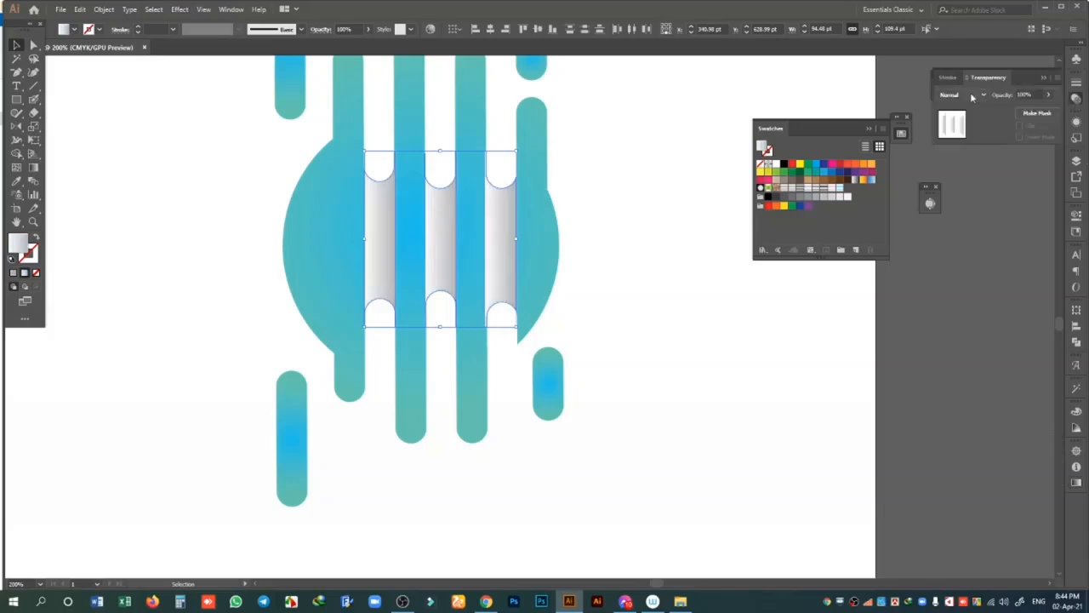
click(956, 96)
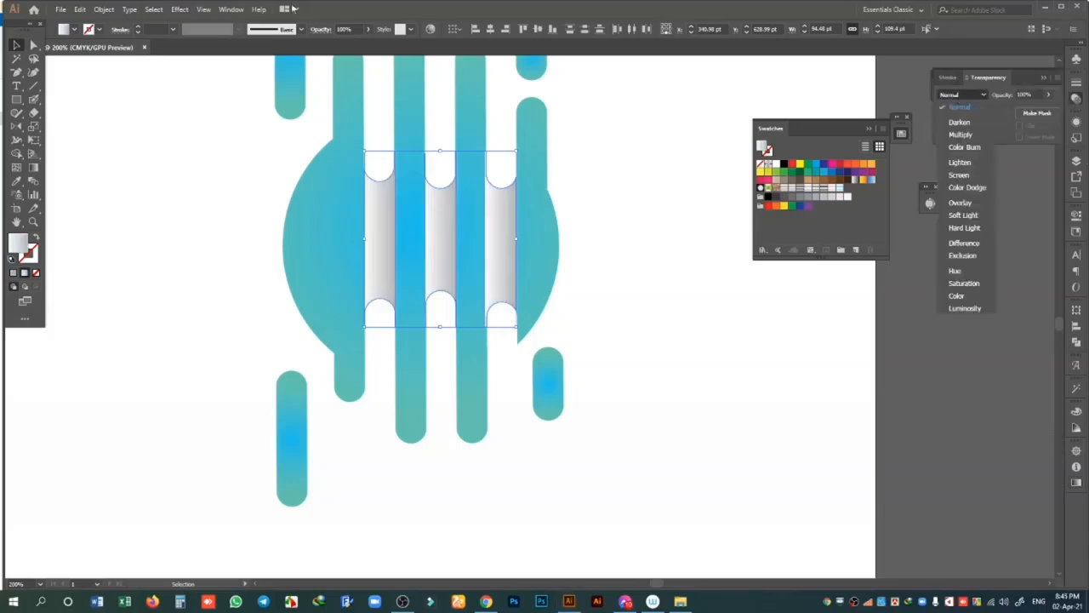
click(232, 10)
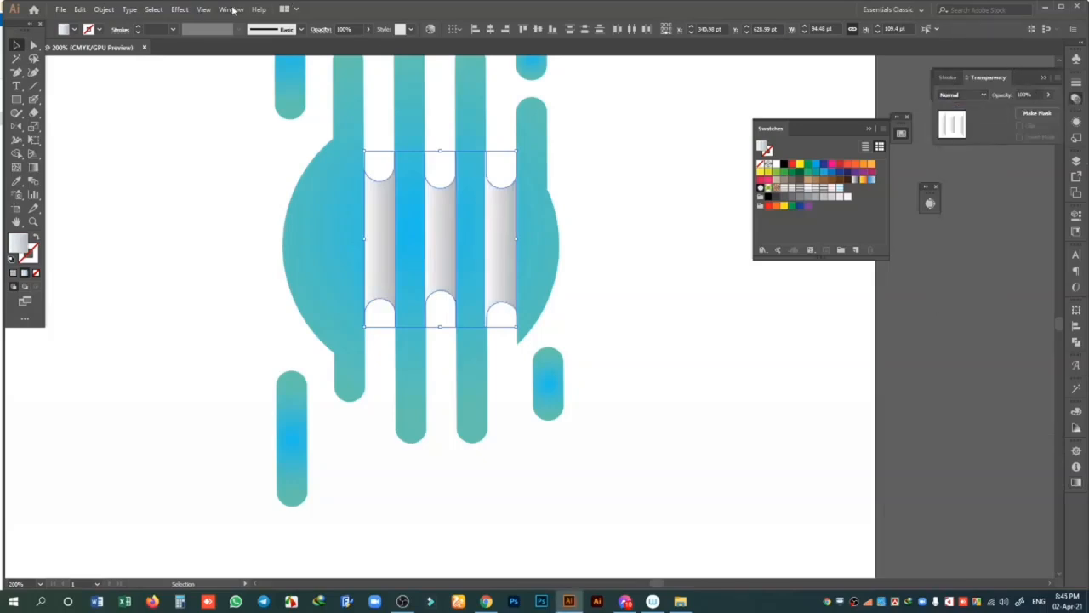
click(232, 9)
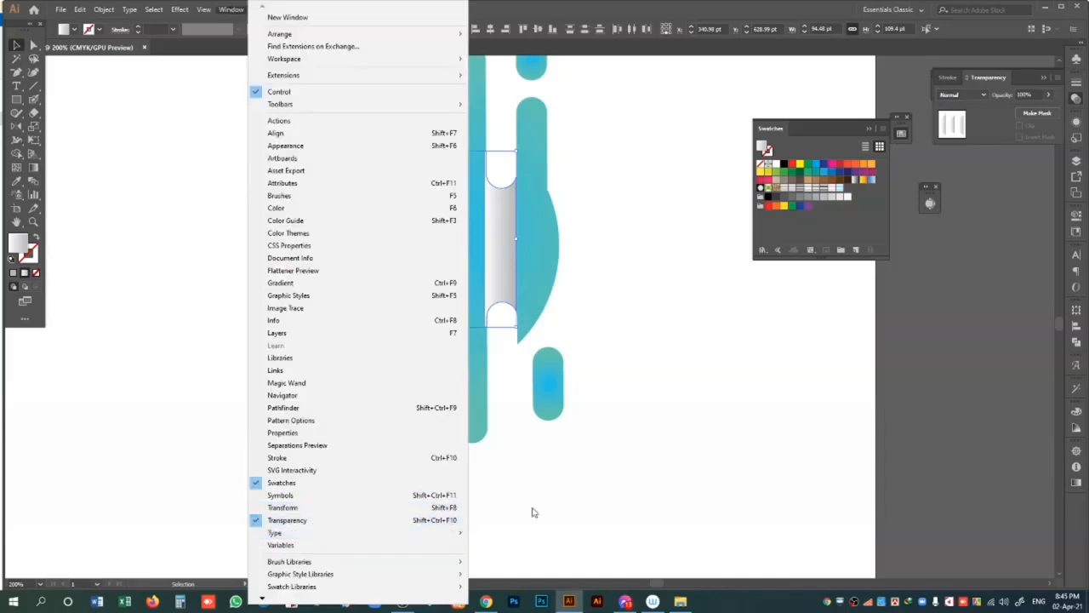
click(974, 94)
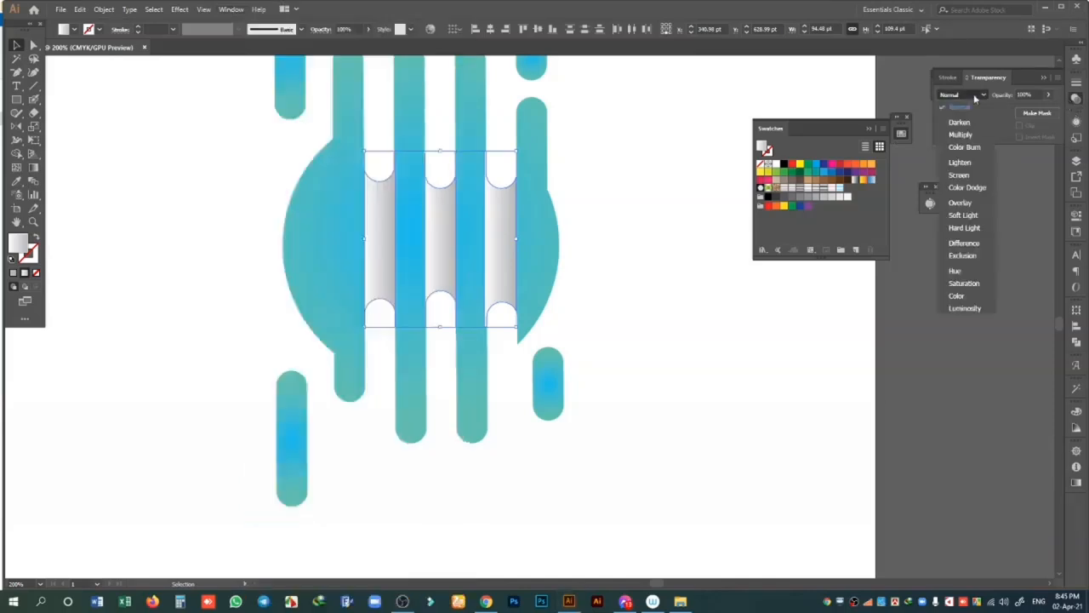
click(963, 137)
click(663, 327)
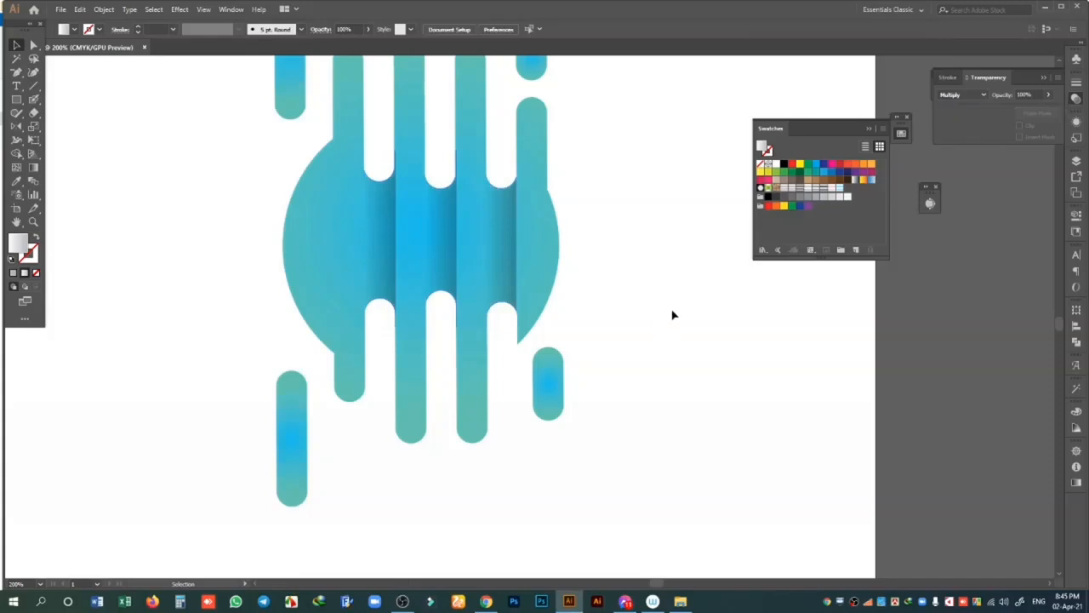
key(ctrl+=)
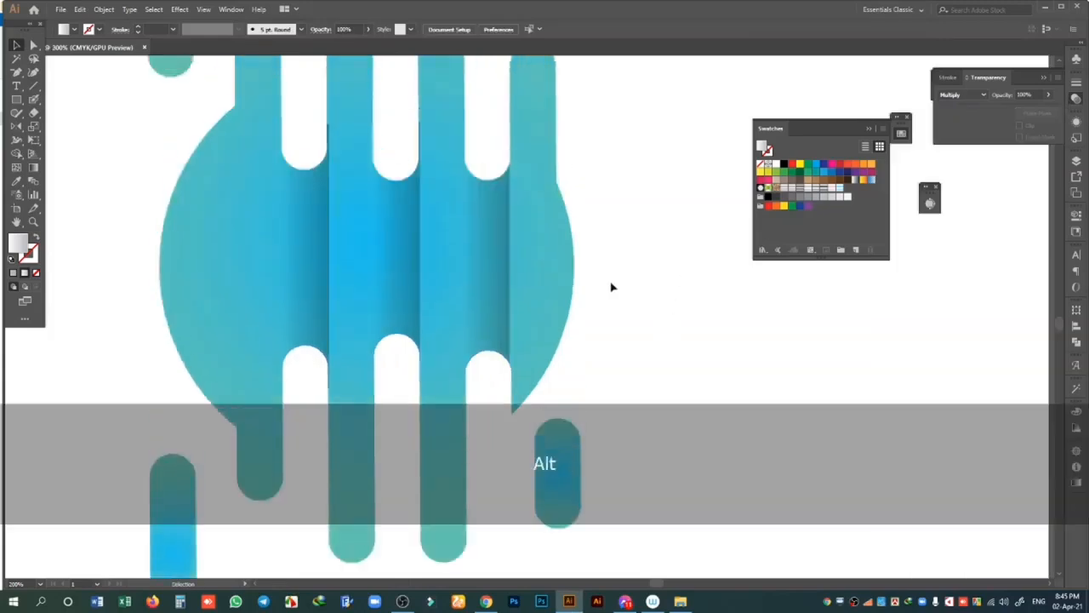
key(alt+space)
drag(389, 282, 297, 267)
click(211, 234)
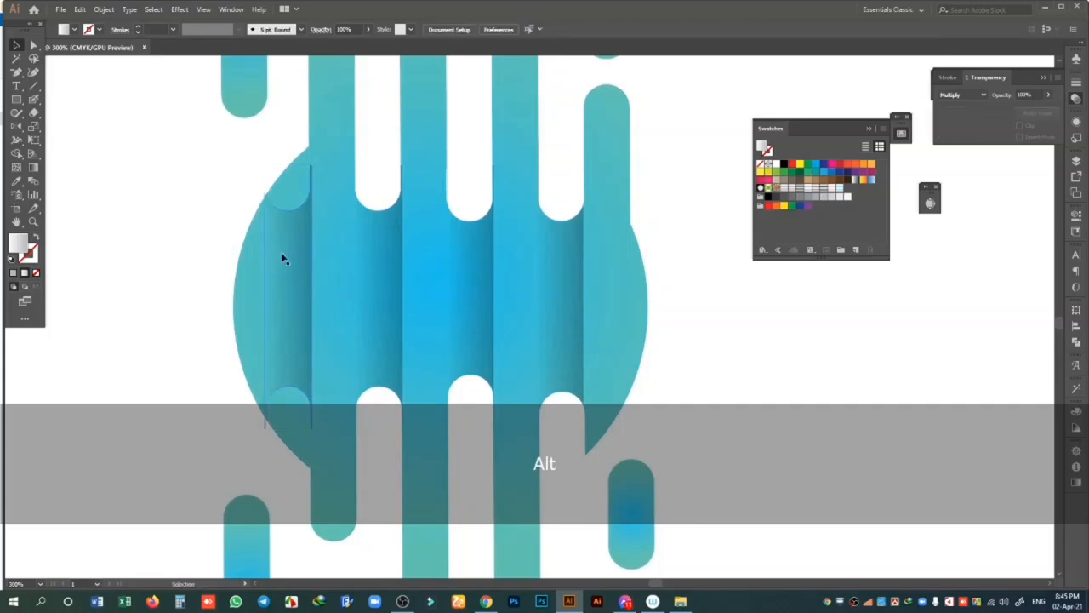
click(283, 257)
key(BackSpace)
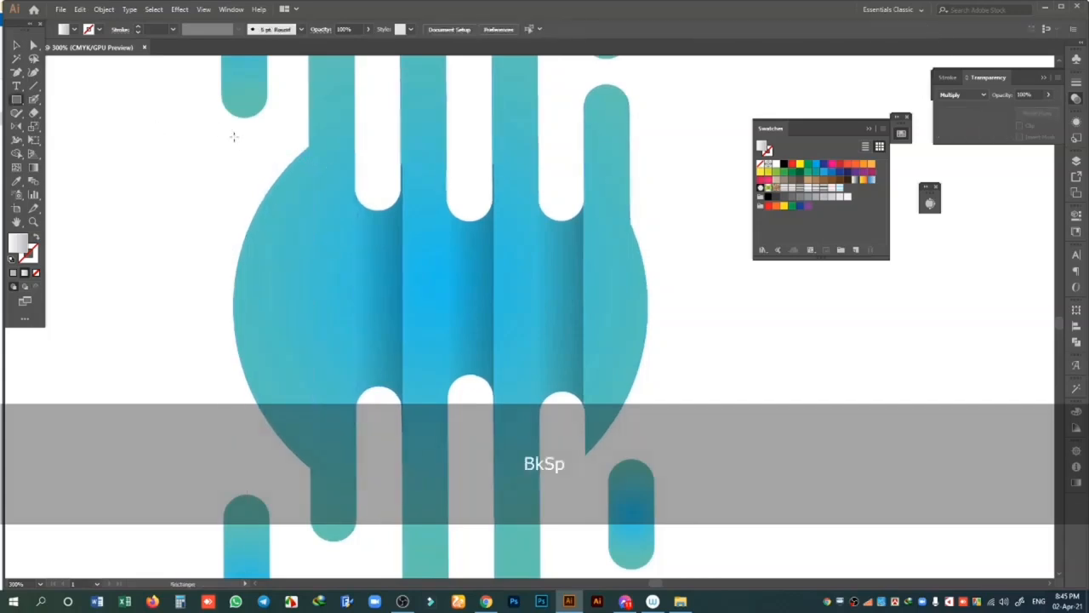
- Draw a gradient rectangle about 44 by 156 pt over the circle's left segment and trim the part outside the circle with Shape Builder
drag(204, 121, 309, 494)
click(15, 47)
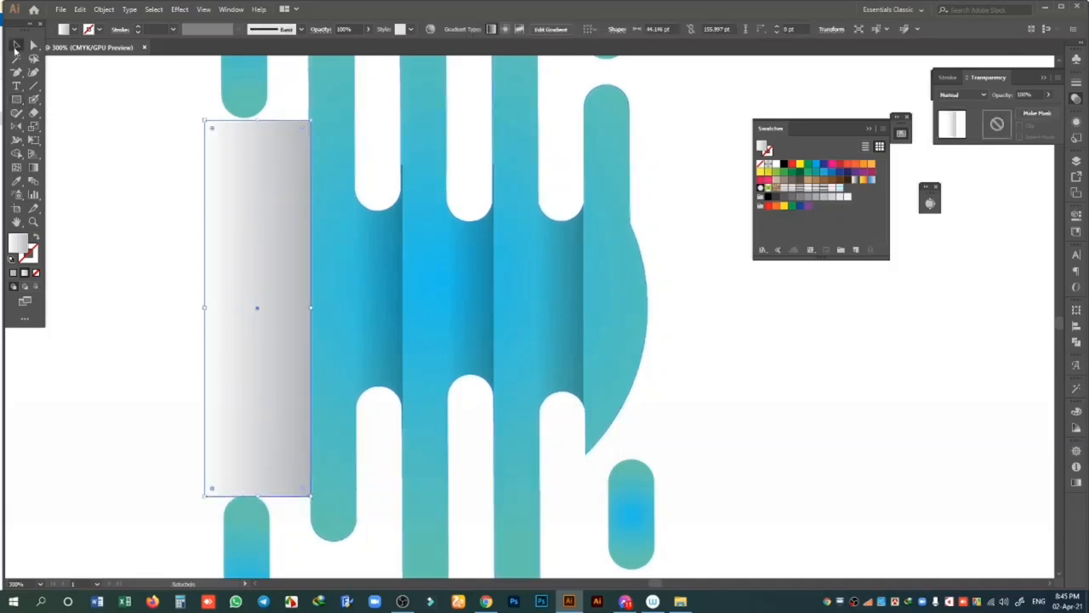
shift+click(319, 272)
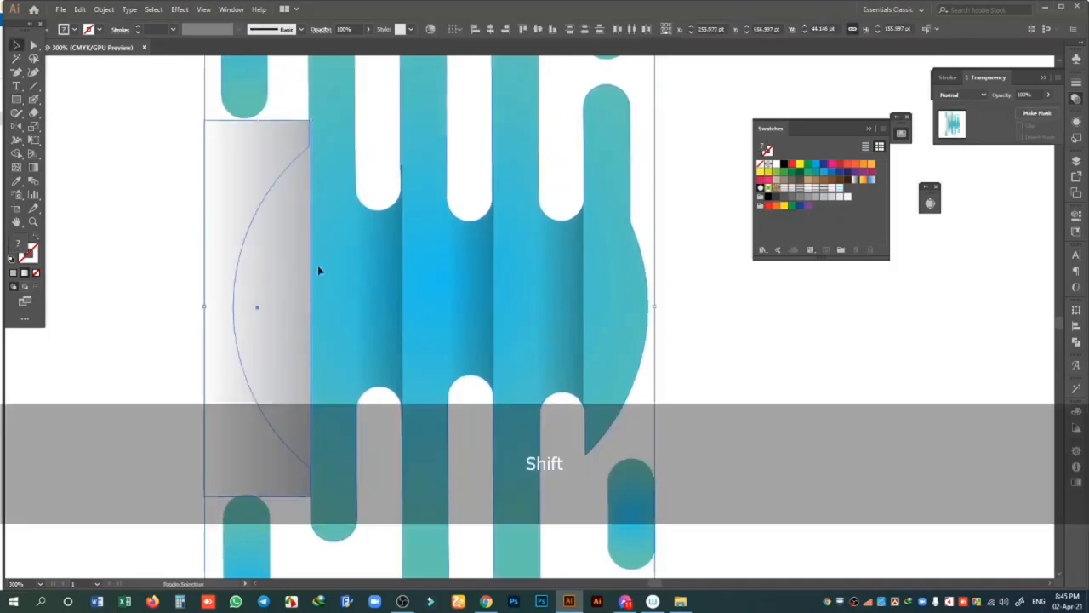
click(17, 155)
alt+click(218, 167)
click(17, 47)
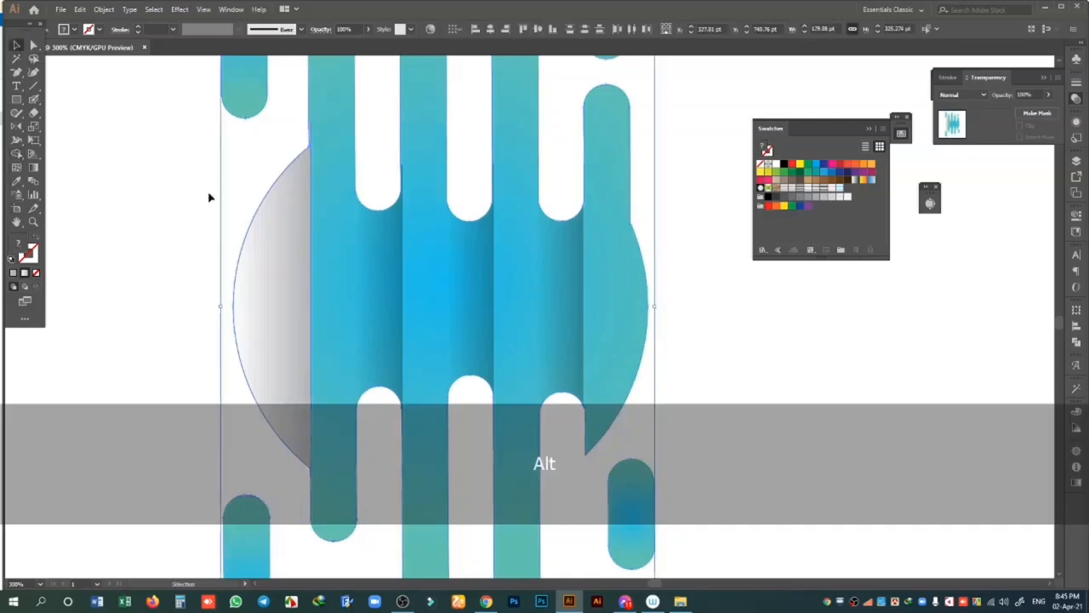
- Set the blend mode of the gradient piece on the circle's left segment to Multiply
click(272, 217)
click(984, 95)
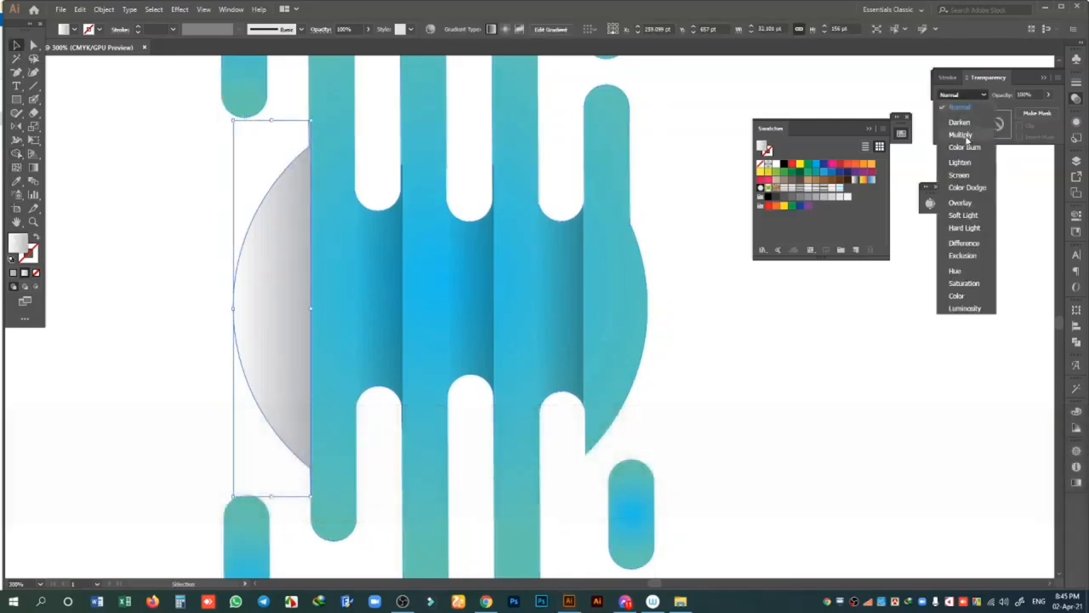
click(965, 134)
click(801, 382)
- Rotate the complete striped artwork counter-clockwise so that its strips run diagonally from upper left to lower right
drag(807, 380, 789, 347)
key(ctrl+minus)
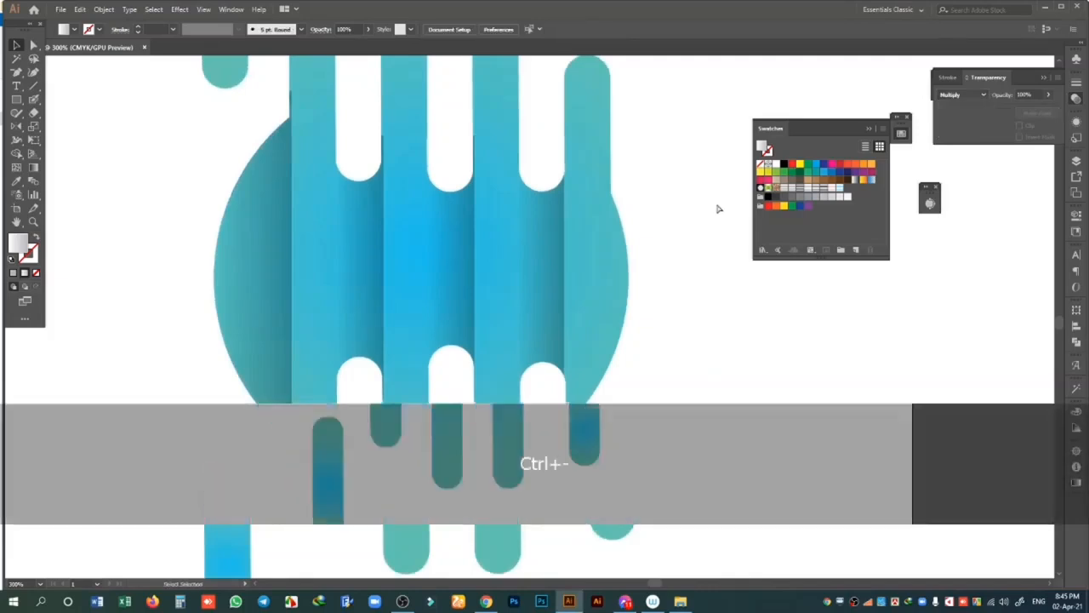
key(ctrl+minus)
drag(262, 102, 626, 506)
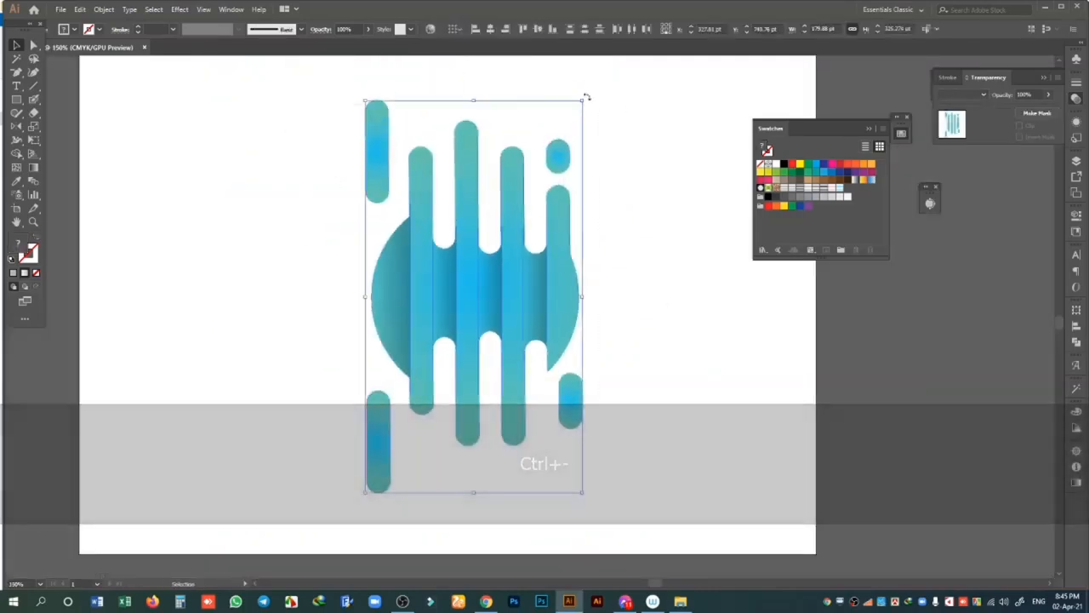
drag(587, 97, 402, 92)
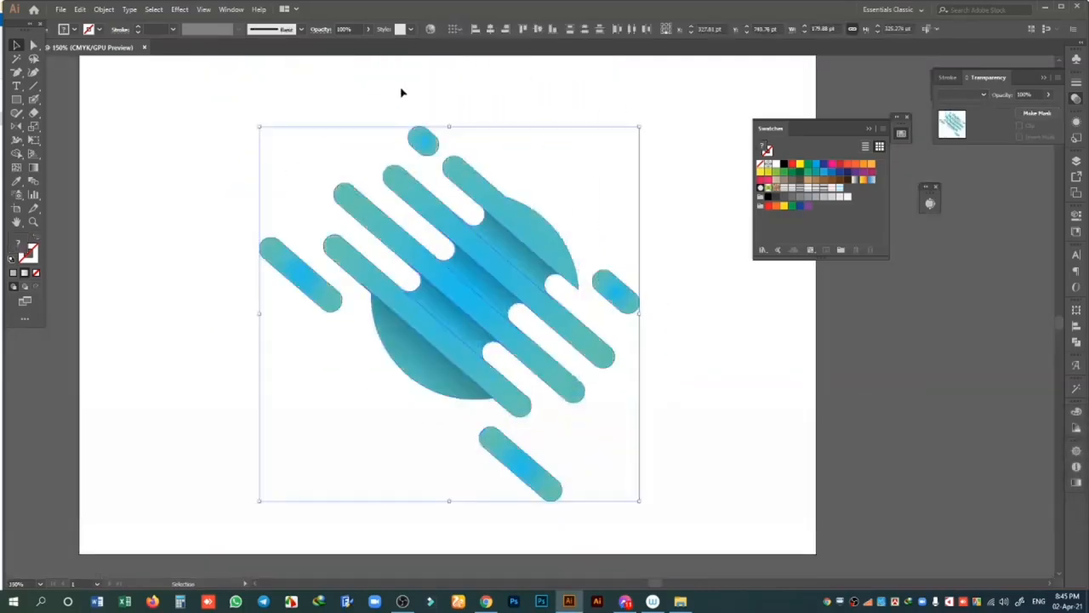
click(673, 116)
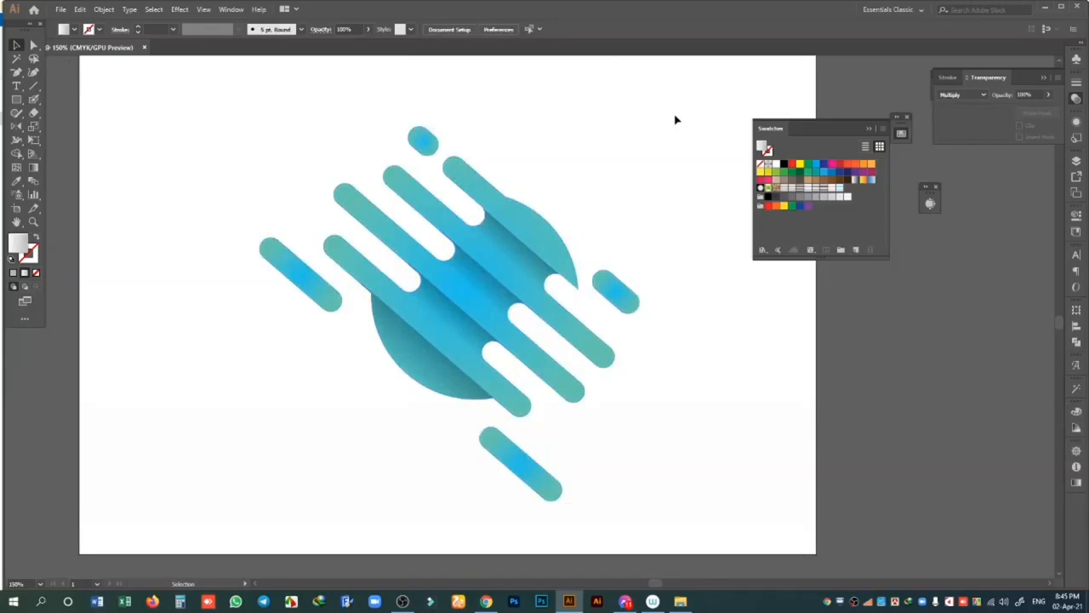
- Delete the complete striped circle artwork and its detached pills from the page
drag(235, 92, 688, 502)
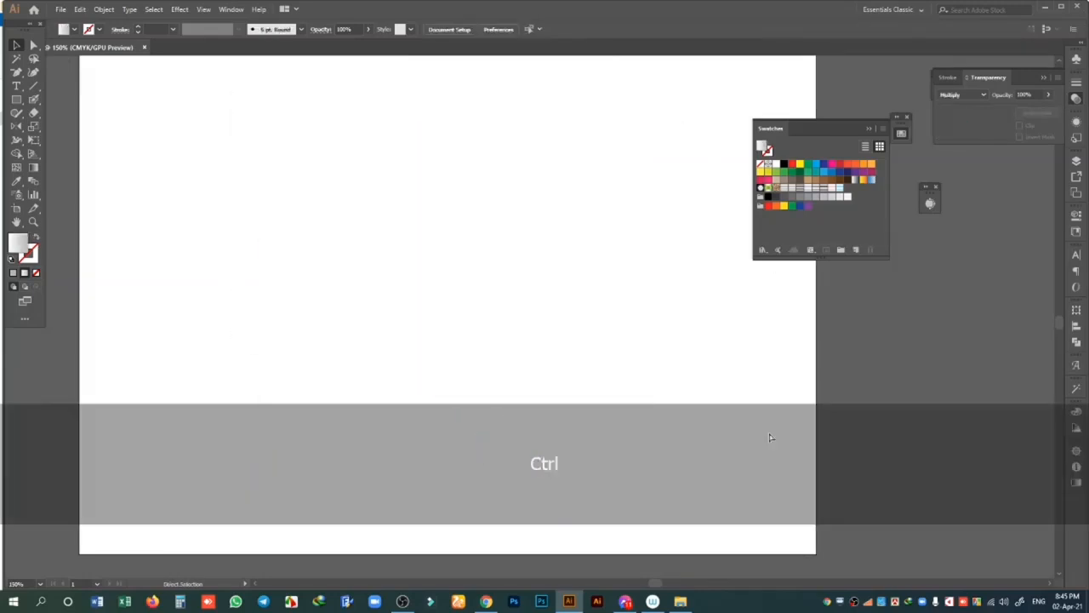
key(ctrl+minus)
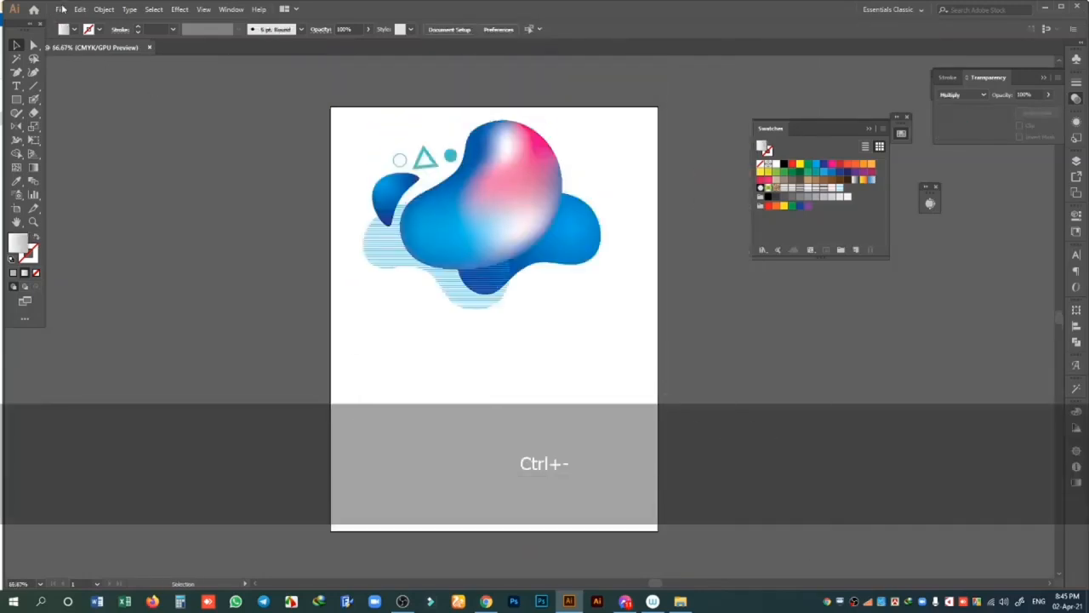
- Place the design-shape origami banner image from the Desktop below the fluid artwork, overlapping the artboard's left edge
click(61, 9)
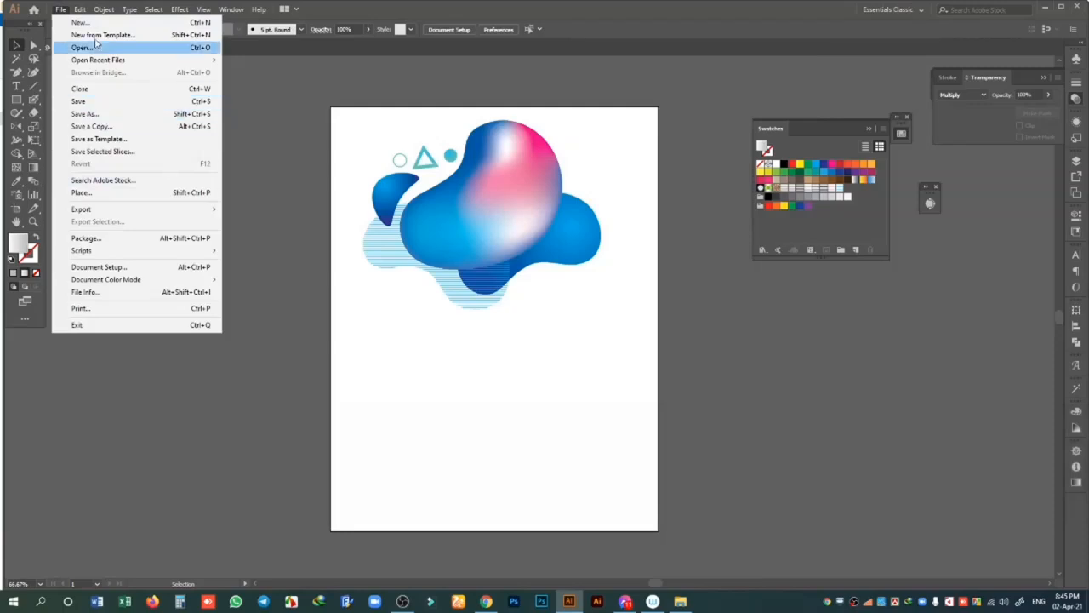
click(90, 193)
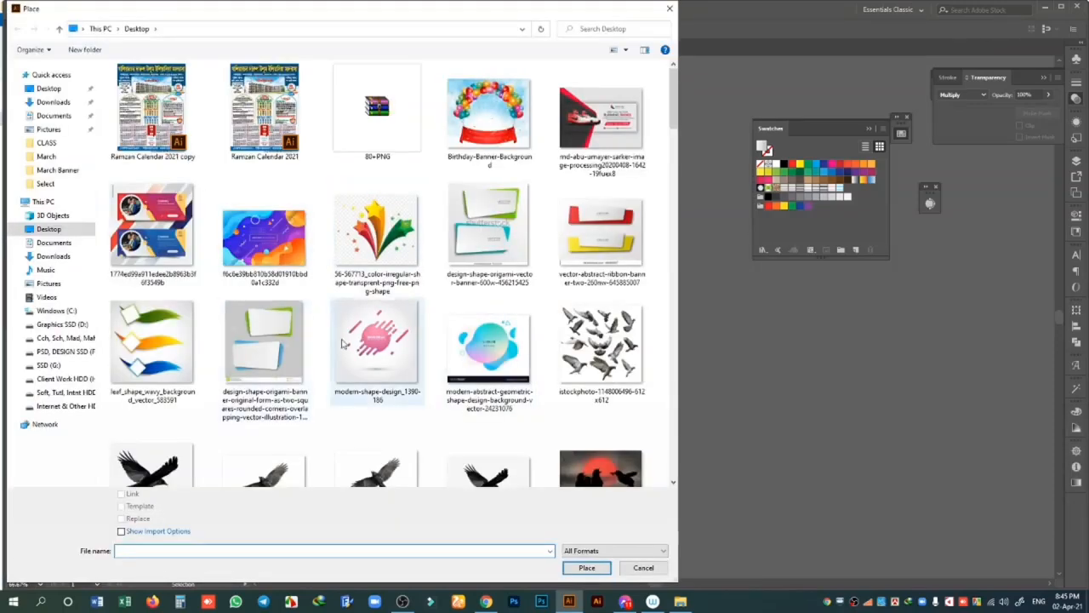
click(251, 351)
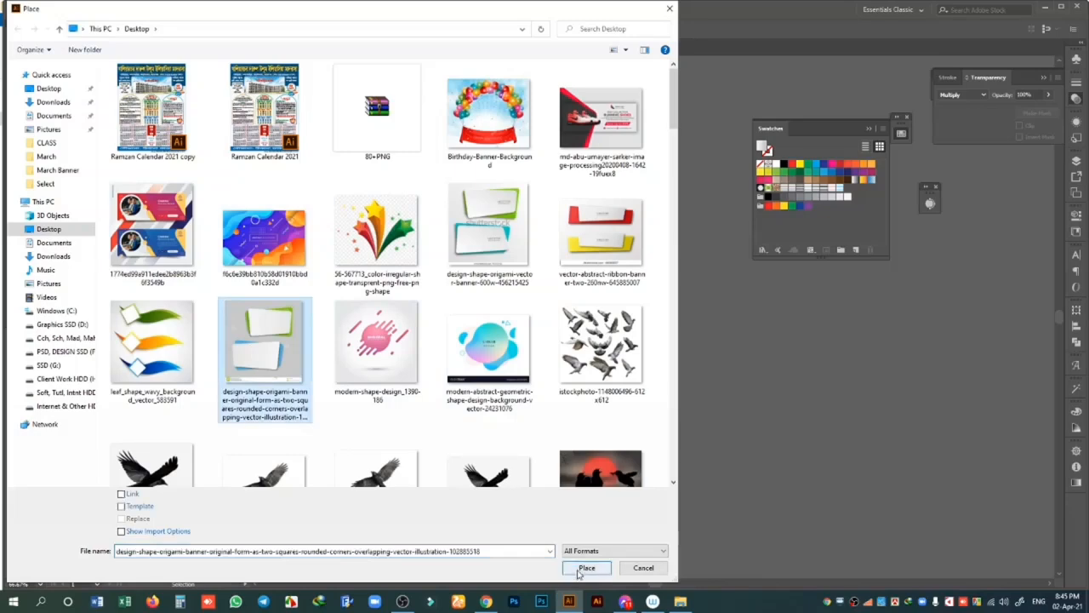
click(586, 567)
click(350, 310)
scroll(775, 517, down, 2)
drag(550, 365, 498, 411)
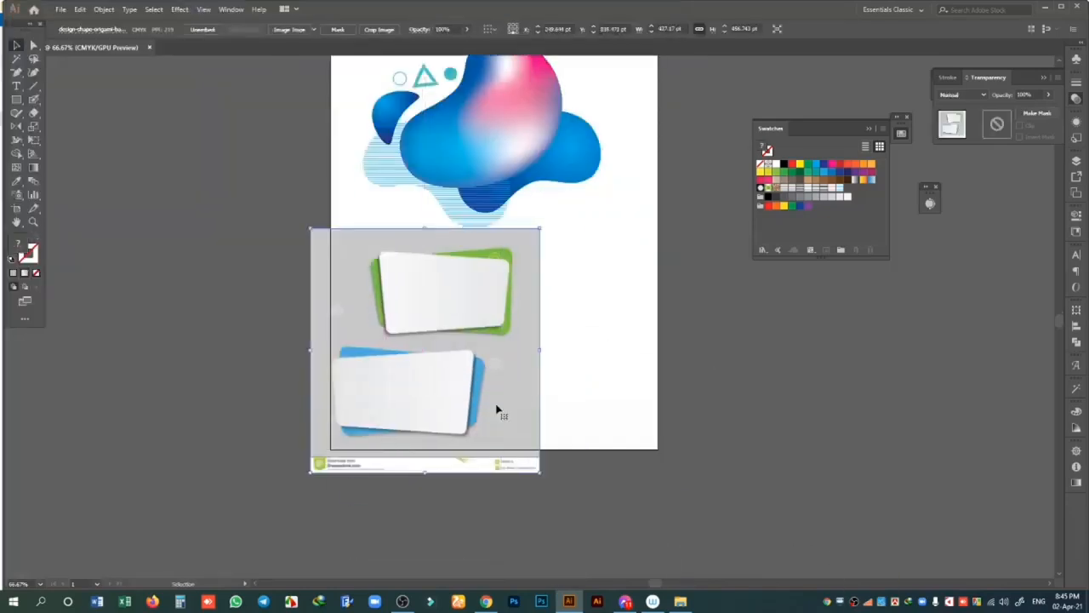
key(ctrl+equal)
drag(584, 347, 522, 346)
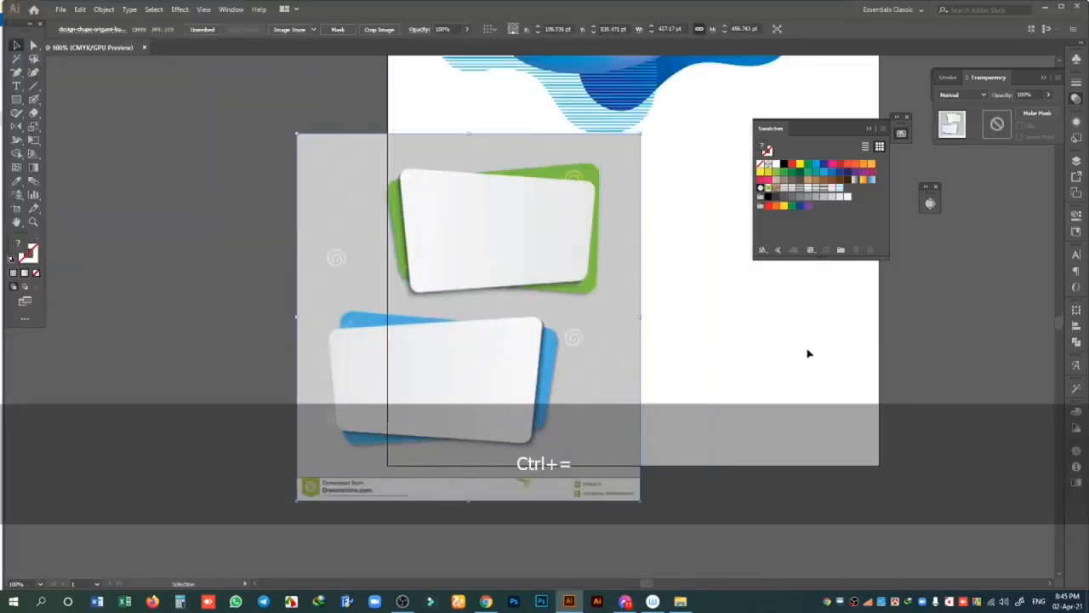
- Draw a gradient rectangle about 352 by 231 pt beside the placed banner image
key(alt+space)
drag(803, 347, 561, 331)
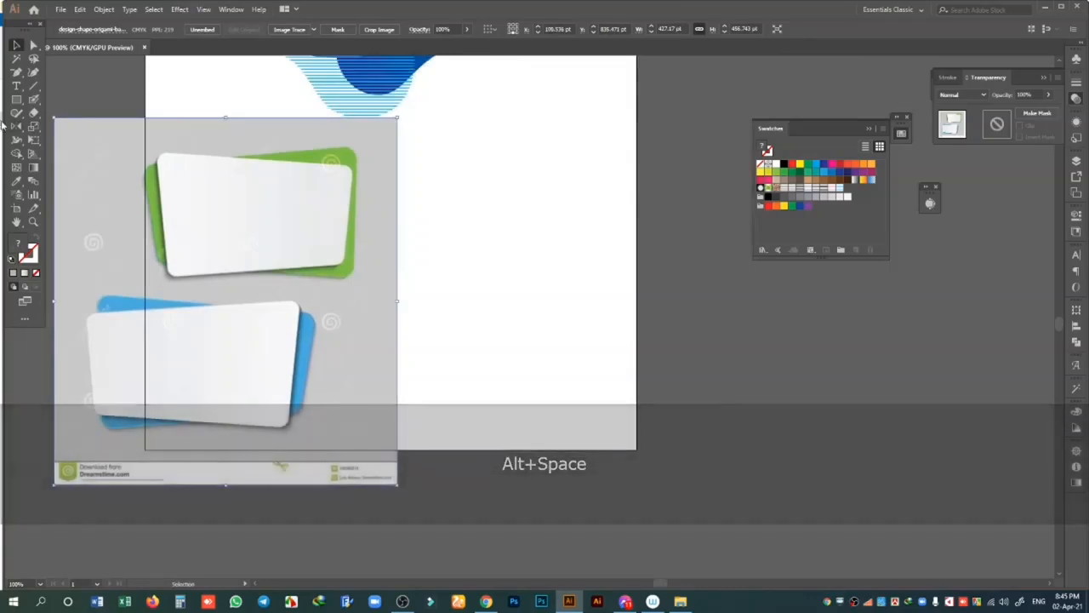
click(17, 75)
click(17, 100)
mouse_move(429, 134)
mouse_down()
mouse_move(686, 372)
mouse_move(712, 319)
mouse_up()
- Reshape the rectangle into an irregular quadrilateral by pulling its upper-left corner outward and its lower-right corner inward, and shift it slightly down
click(34, 44)
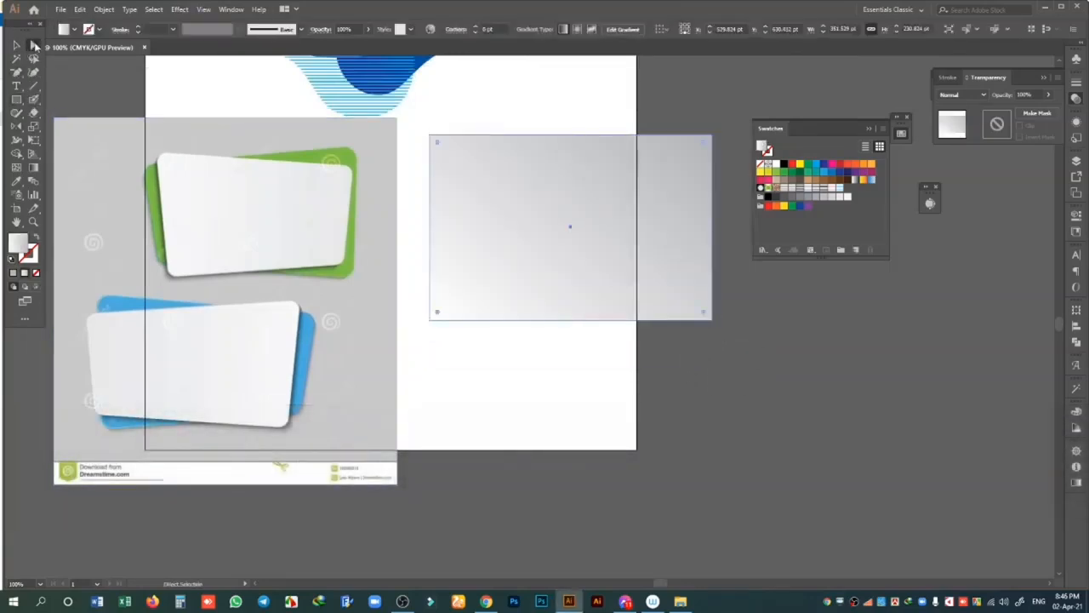
drag(429, 134, 415, 88)
drag(711, 319, 691, 289)
drag(599, 196, 628, 257)
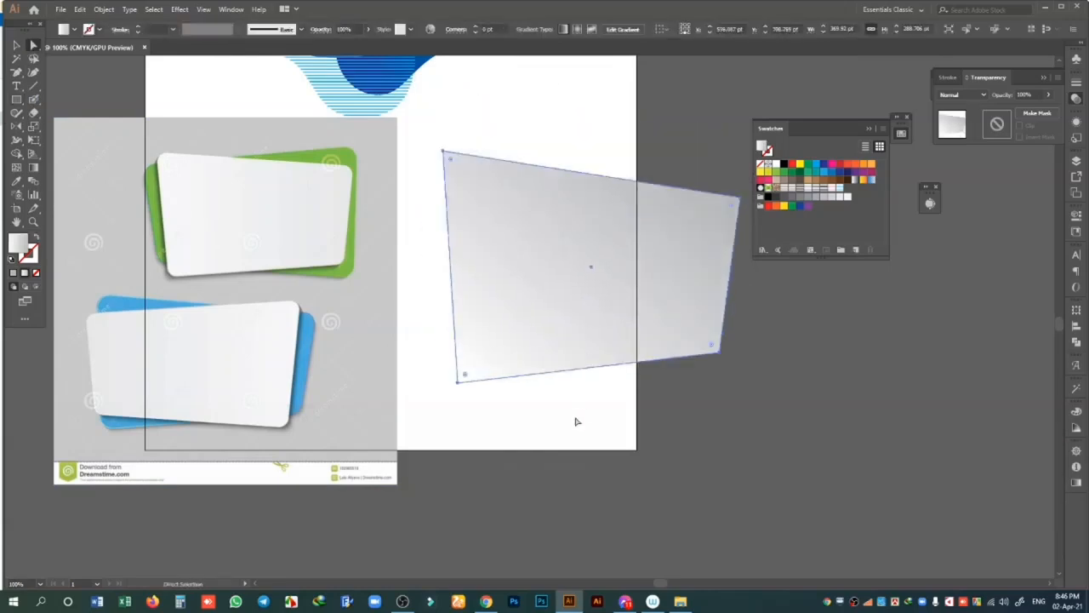
click(524, 393)
- Reduce the quadrilateral's height to about 227 pt
click(15, 45)
click(588, 306)
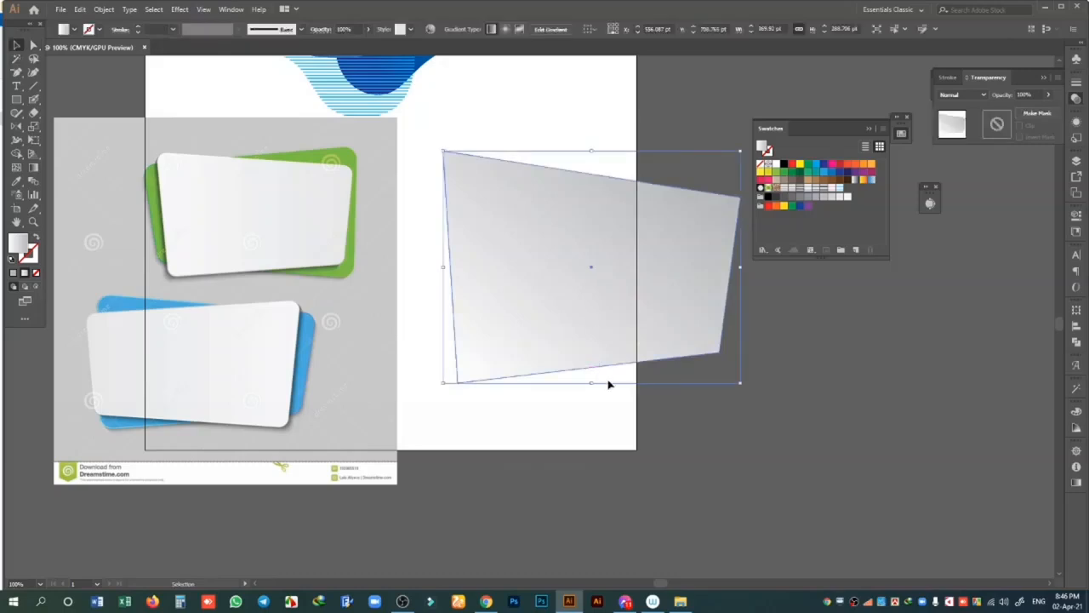
drag(589, 384, 594, 330)
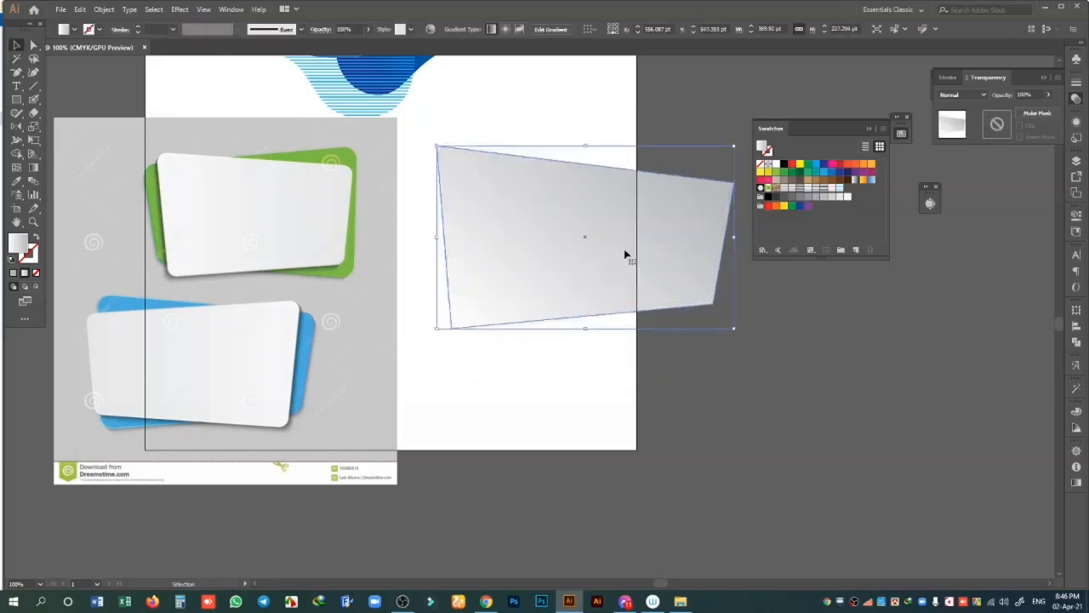
- Round all four corners of the quadrilateral evenly
click(35, 46)
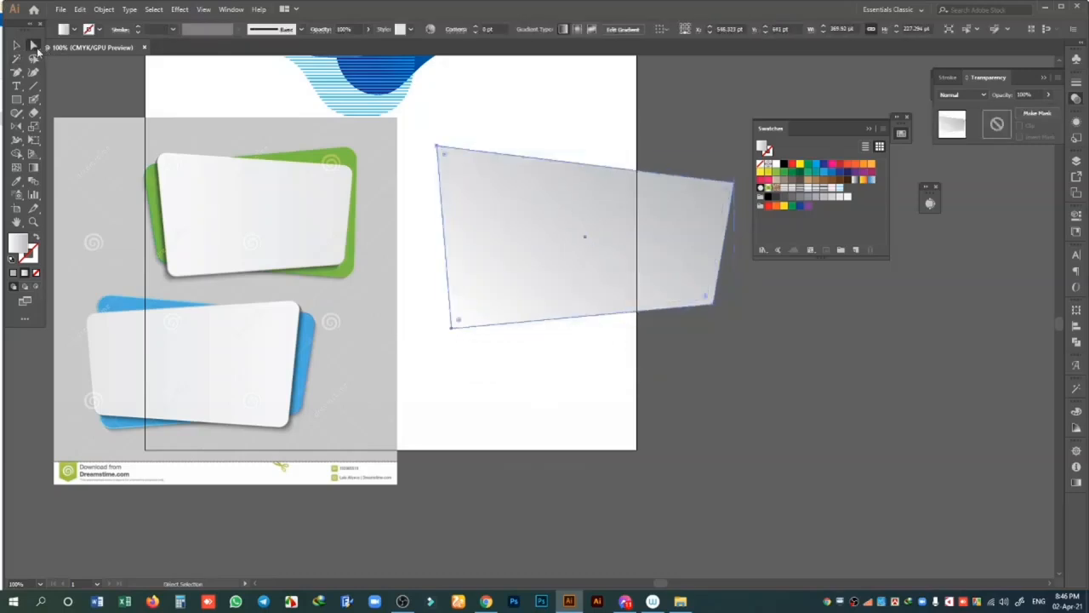
click(570, 153)
click(535, 236)
drag(446, 157, 469, 175)
click(634, 116)
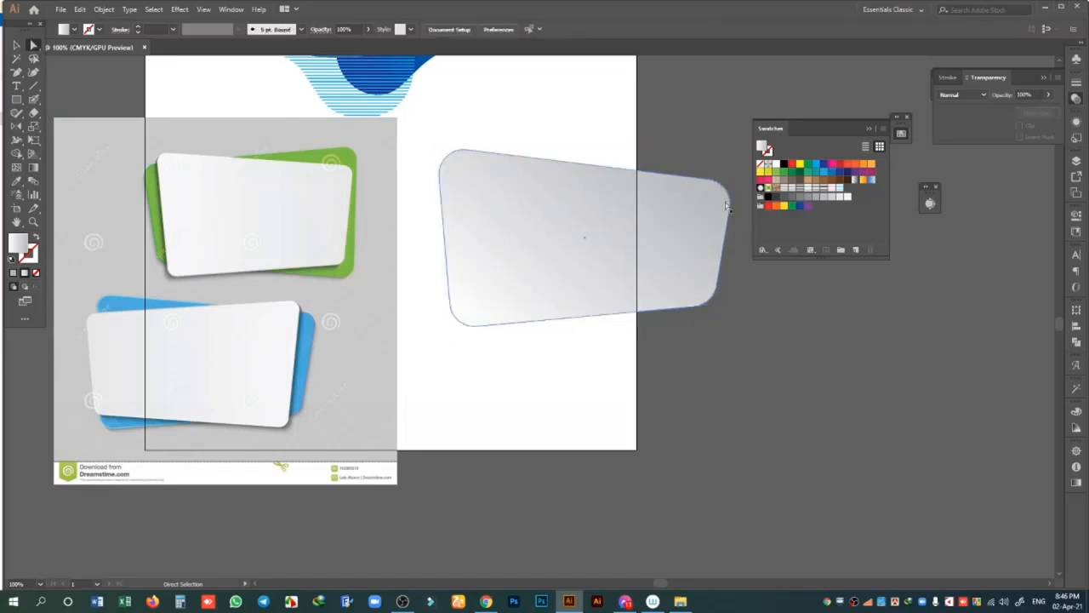
click(618, 255)
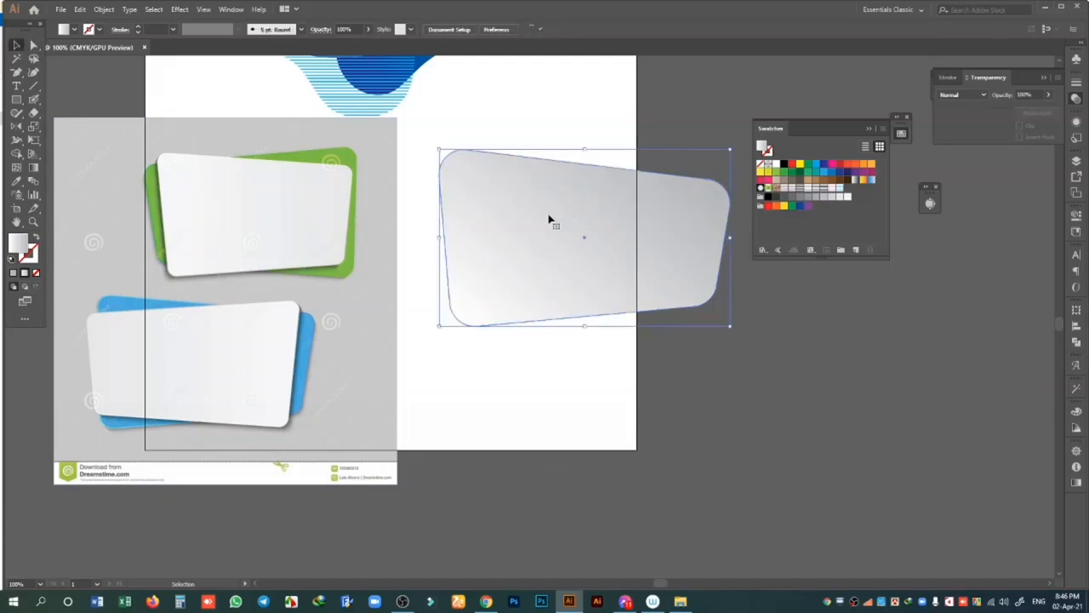
key(ctrl)
key(ctrl+c)
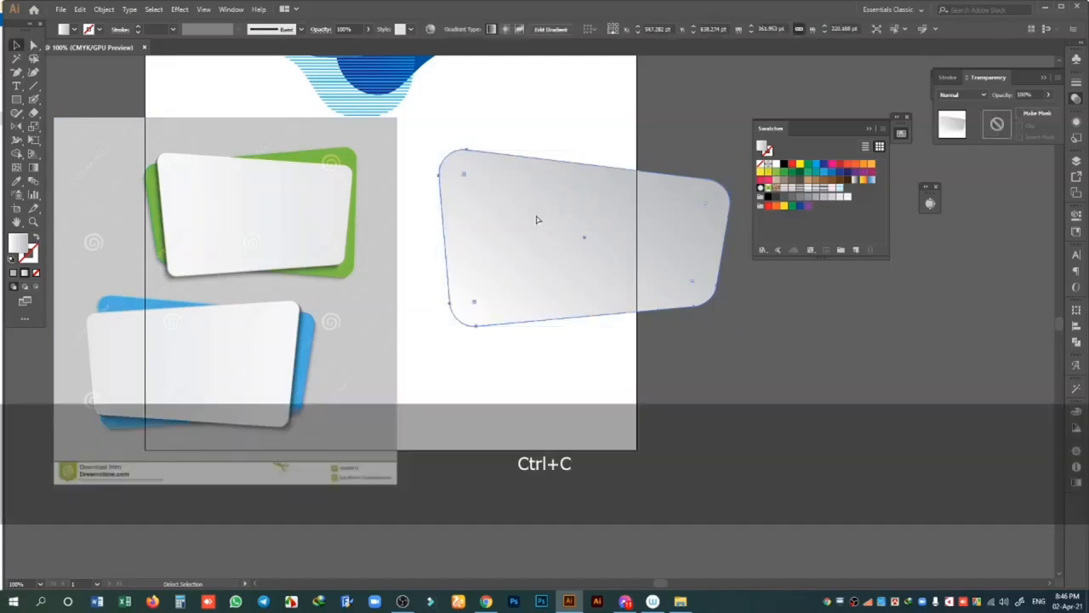
key(ctrl)
key(Delete)
- Create a reflected copy of the grey quadrilateral across the vertical axis and send it to the back
click(513, 265)
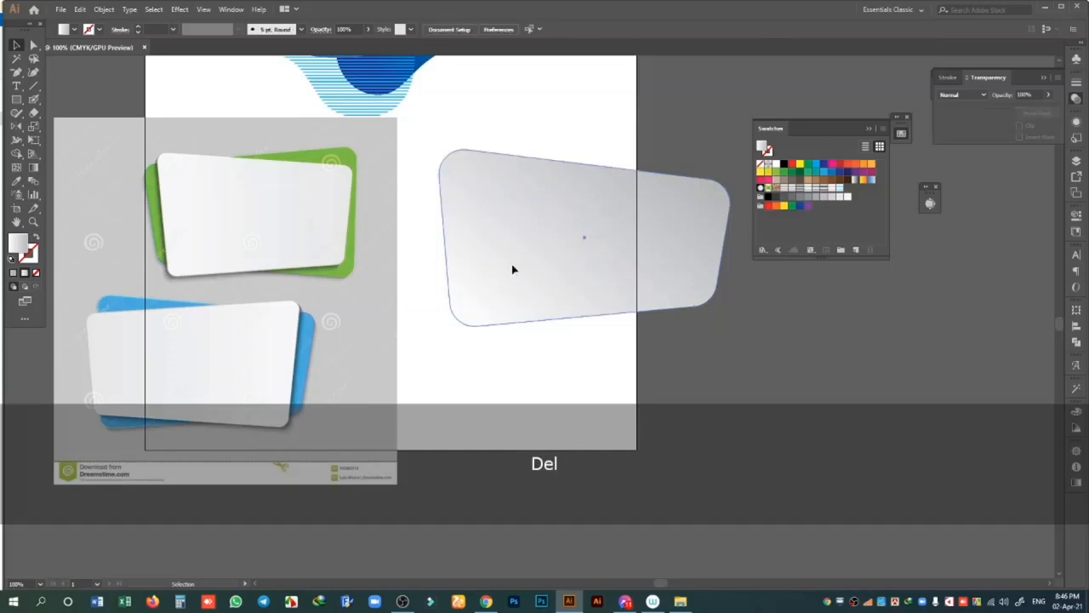
double_click(16, 126)
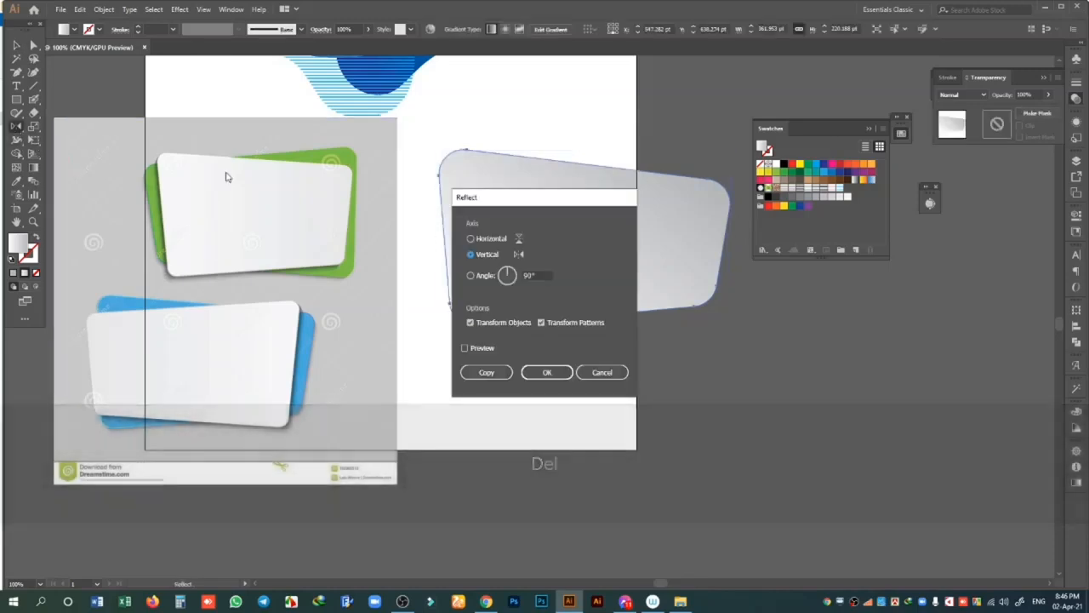
click(466, 348)
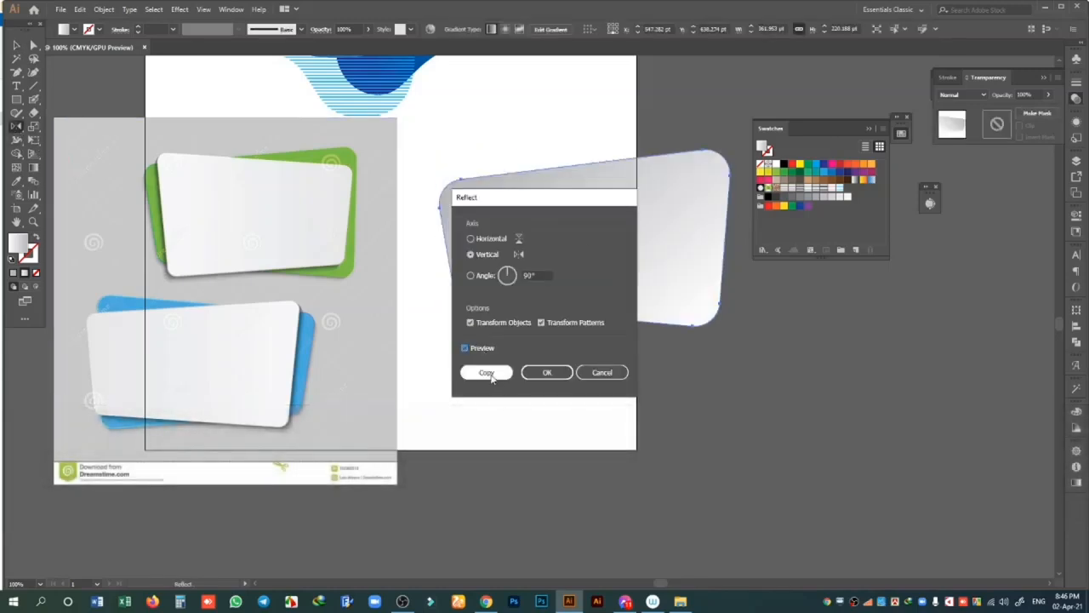
click(504, 372)
click(17, 44)
click(582, 270)
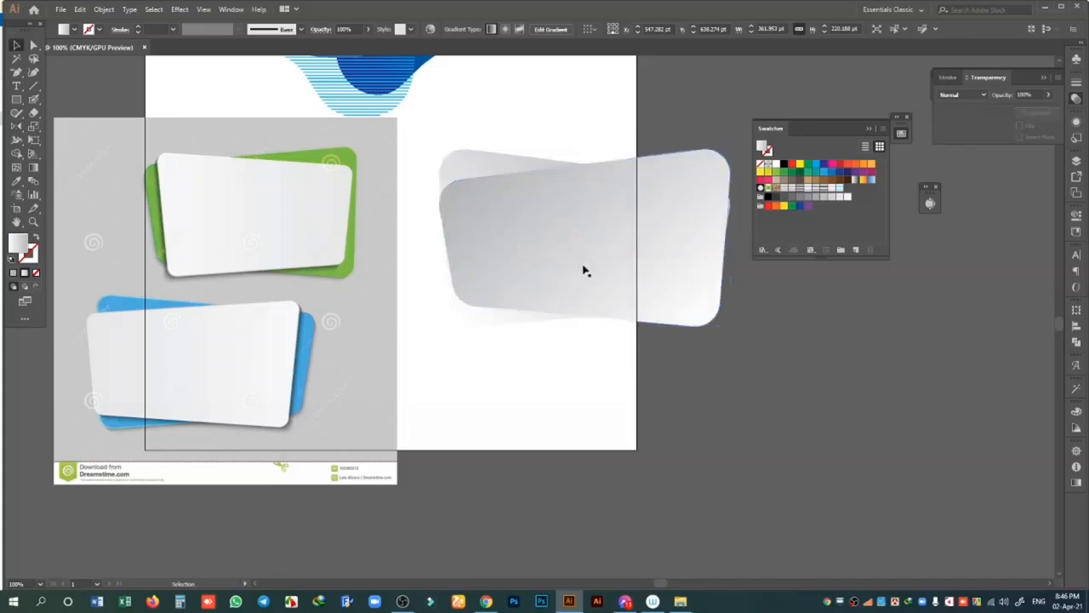
key(ctrl+shift+bracketleft)
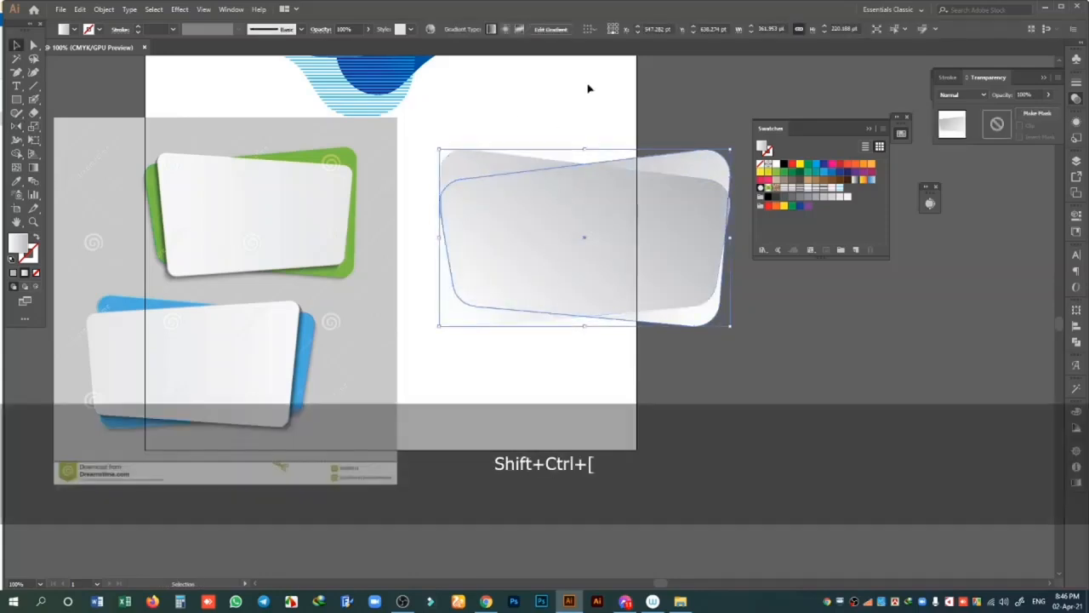
click(588, 88)
- Fill the reflected quadrilateral at the back with a light green swatch
click(678, 175)
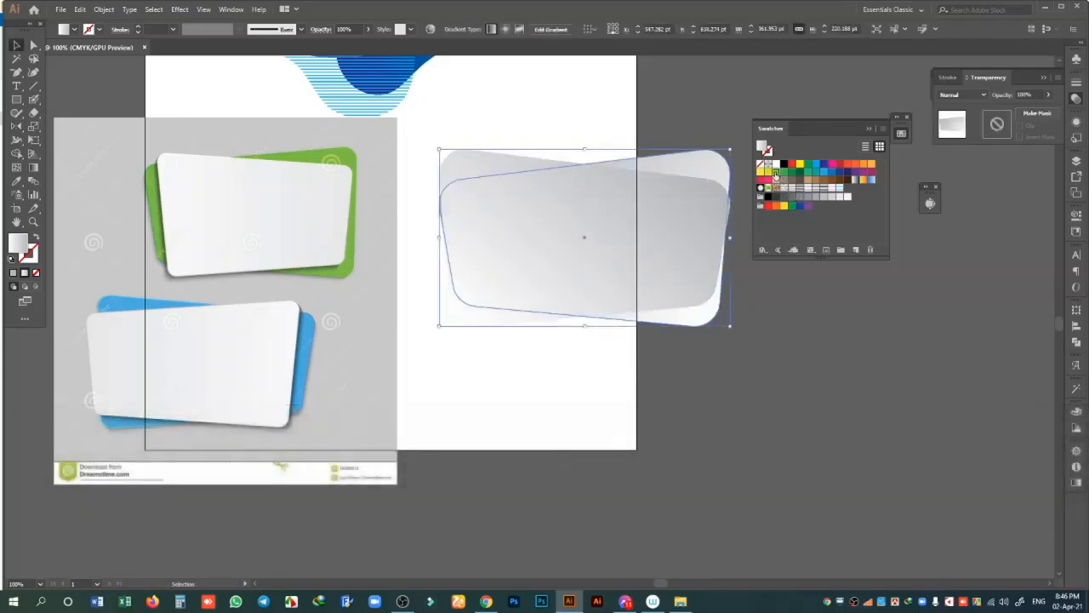
click(775, 174)
click(620, 102)
drag(605, 101, 745, 325)
click(745, 325)
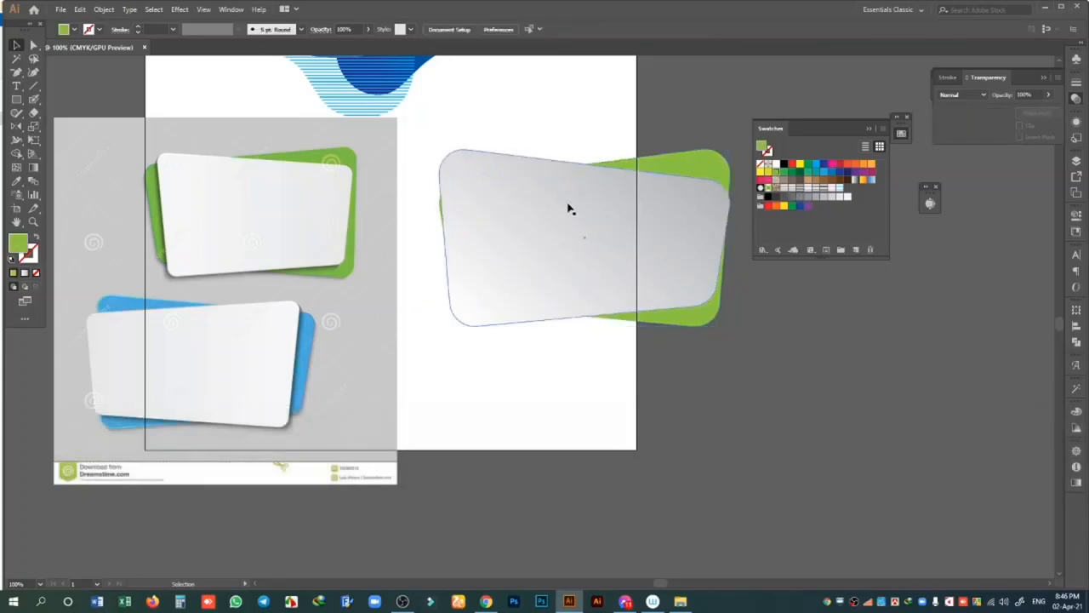
- Shift the grey quadrilateral slightly up and to the left, and widen the green one leftward to about 388 pt
drag(570, 209, 563, 204)
click(696, 155)
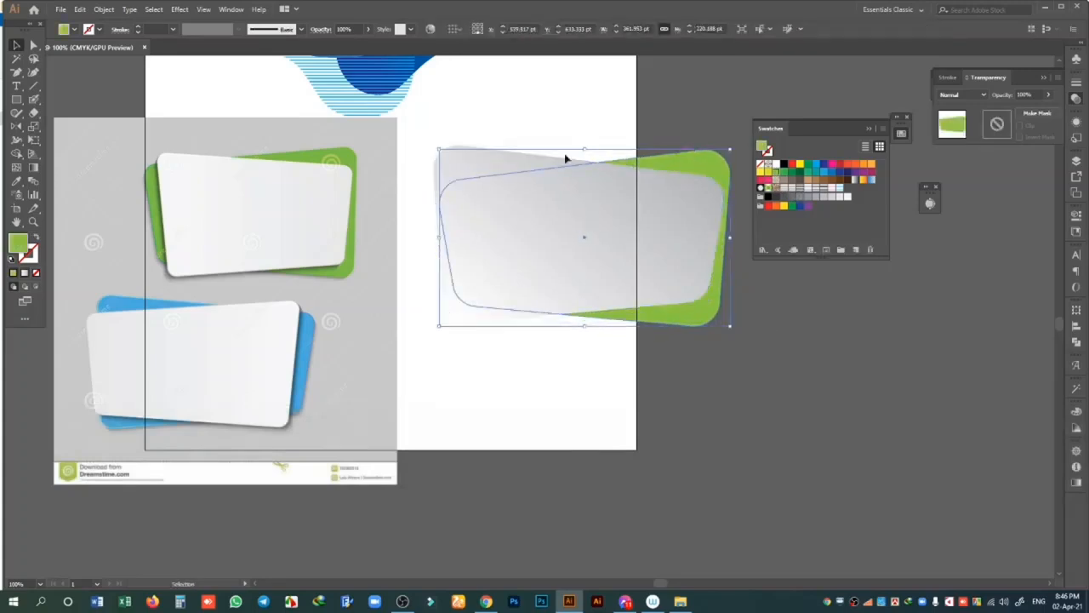
drag(443, 237, 419, 236)
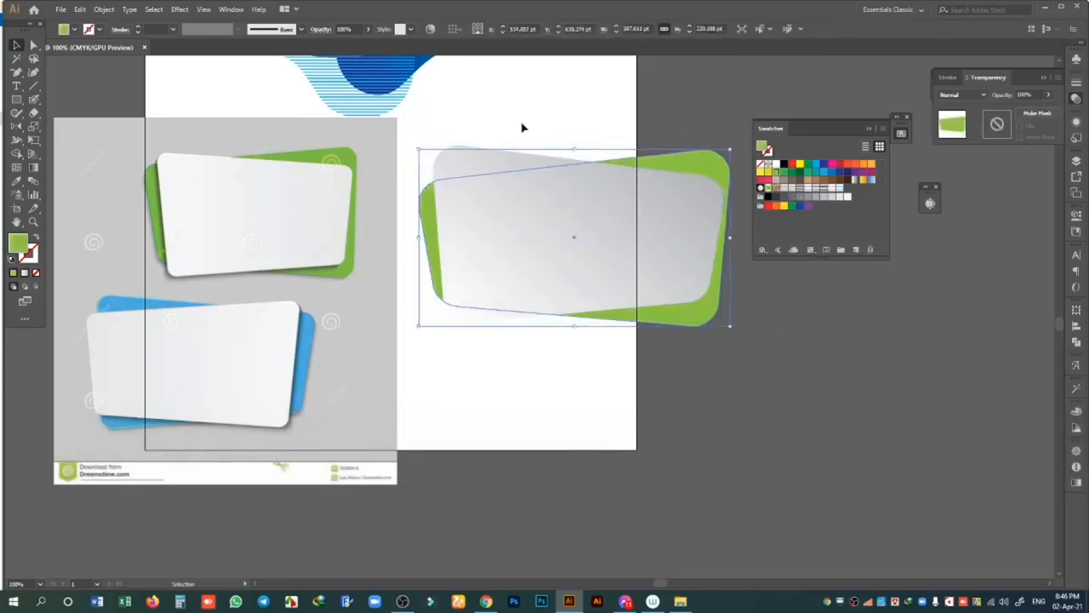
- Rotate the grey front quadrilateral slightly counterclockwise
click(519, 124)
click(523, 224)
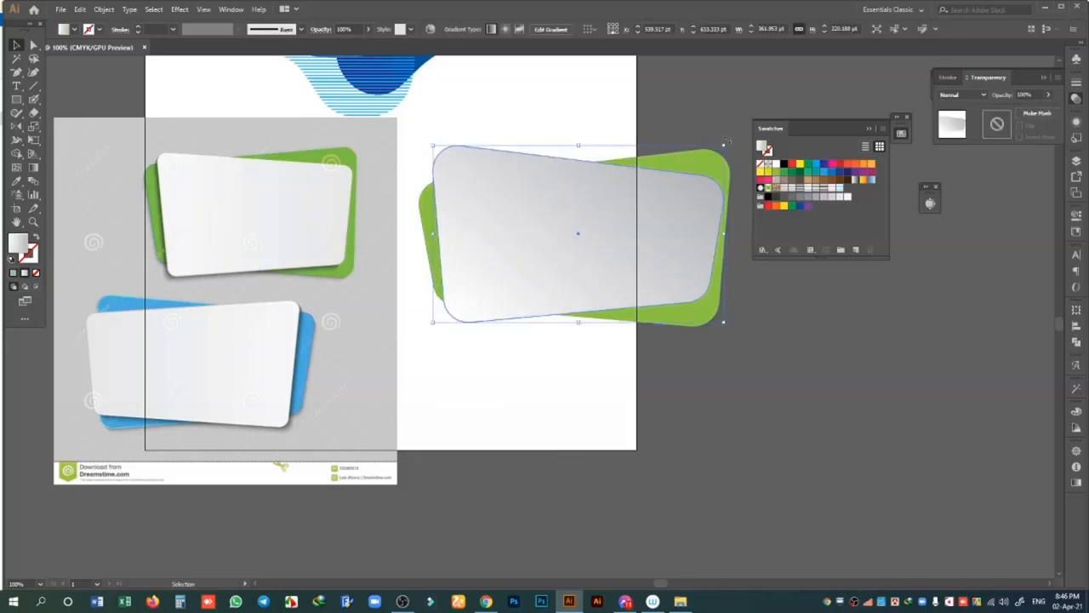
drag(727, 141, 723, 134)
- Move the reference image farther left and shift both banner shapes down together
drag(594, 112, 681, 319)
drag(357, 291, 280, 298)
drag(586, 163, 661, 346)
drag(661, 347, 583, 319)
click(457, 151)
- Create an inner outline of the grey quadrilateral with Offset Path at -5 pt, keeping Miter joins
click(529, 263)
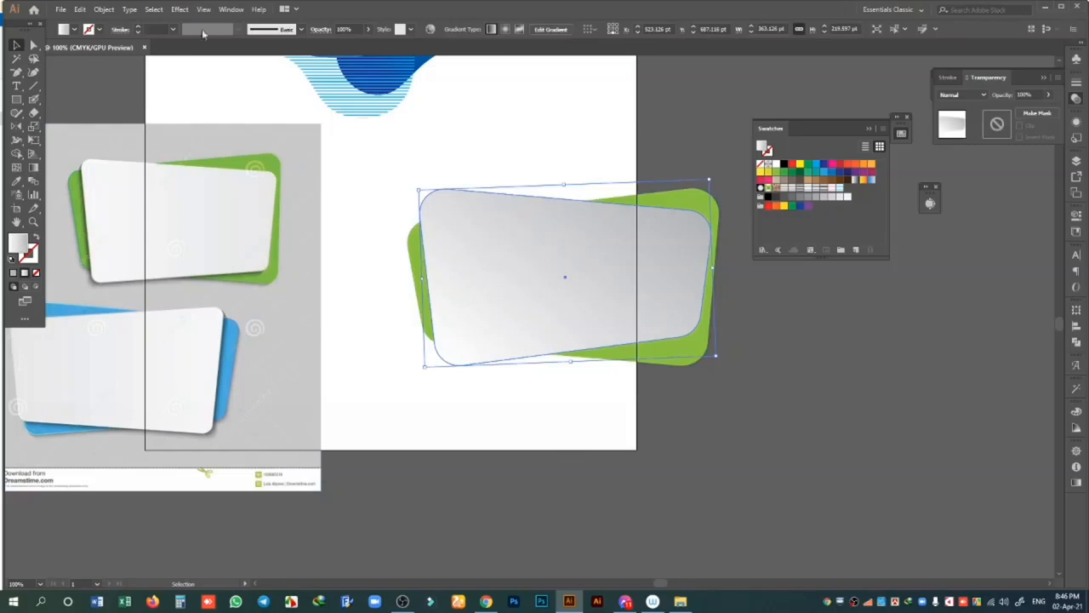
click(103, 9)
mouse_move(142, 283)
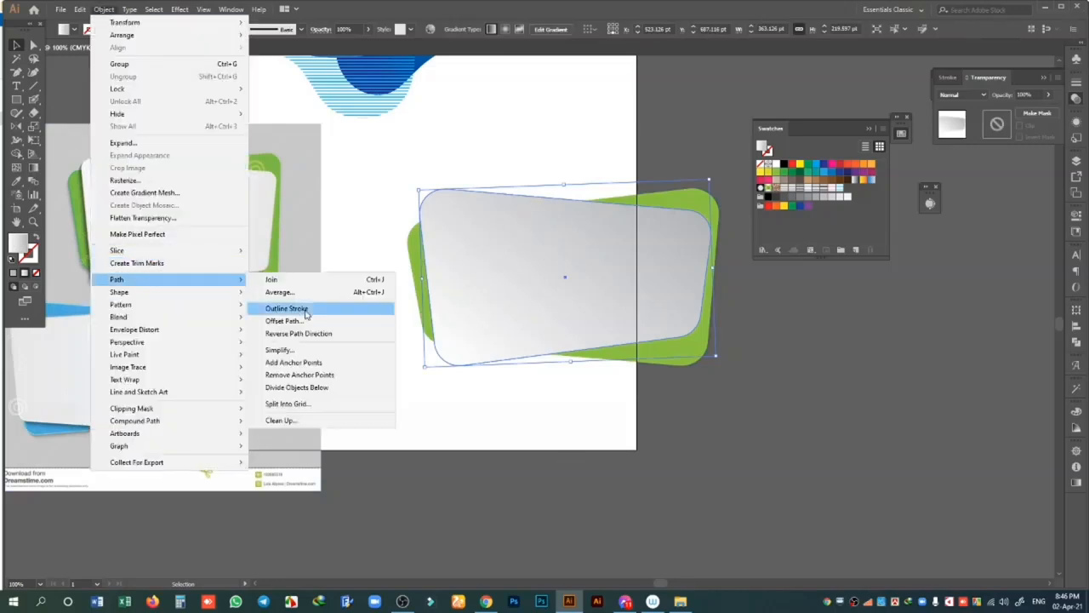
click(349, 304)
click(898, 400)
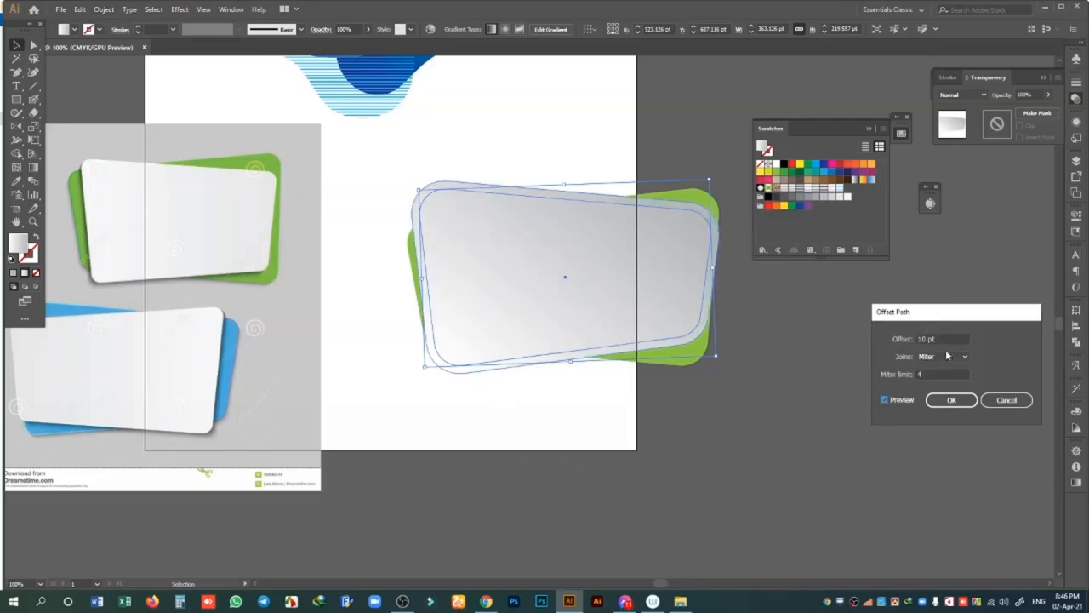
drag(954, 338, 870, 337)
key(Down)
key(Down)
key(Down)
key(Down)
key(Down)
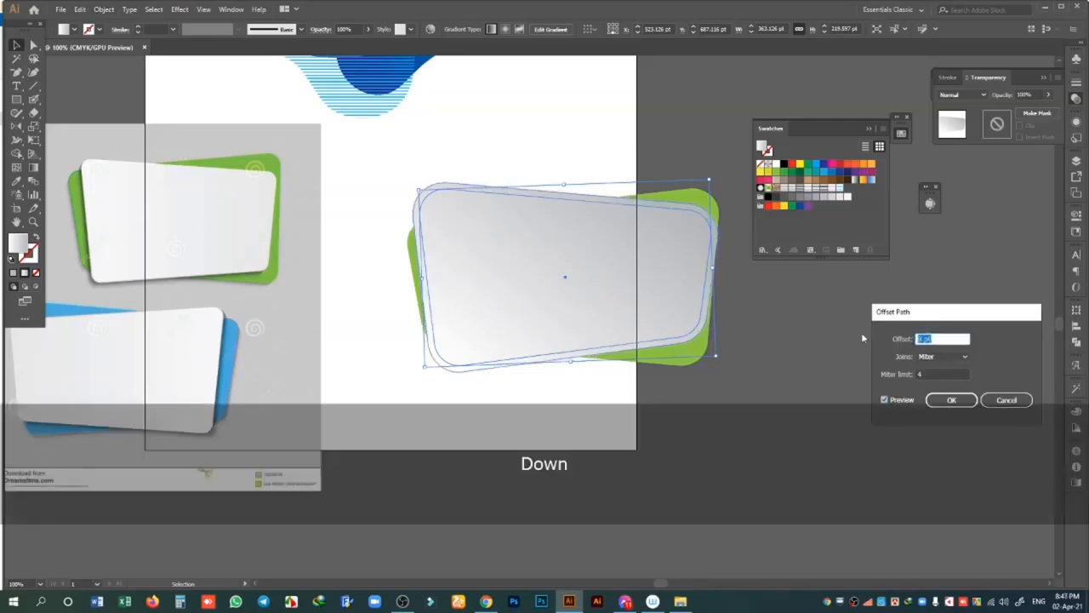
key(Down)
key(Down)
key(Down)
key(Down)
key(Down)
key(Down)
key(Down)
key(Down)
key(Down)
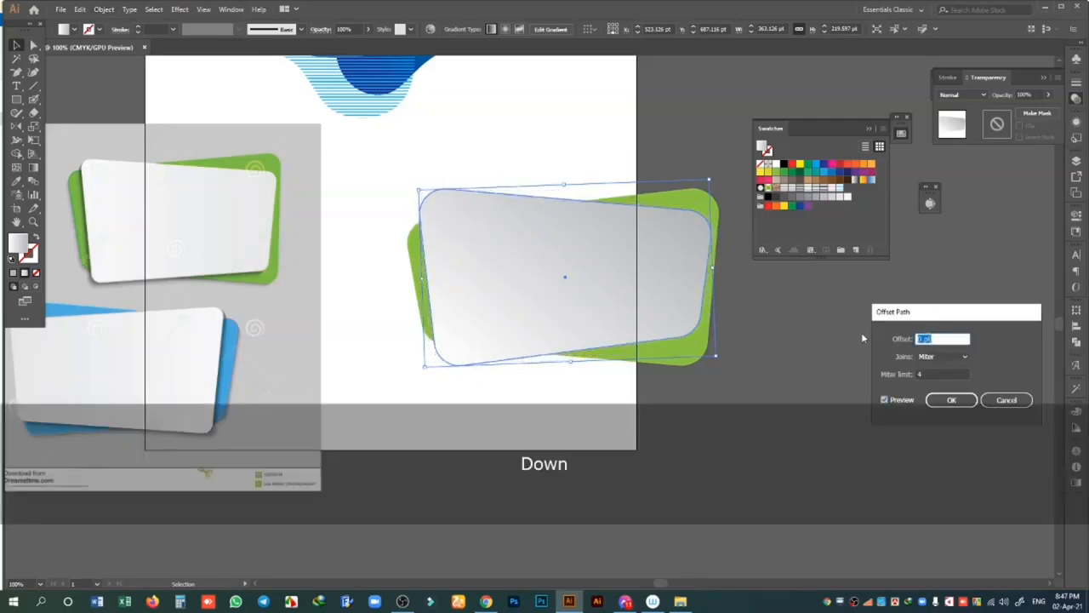
key(Down)
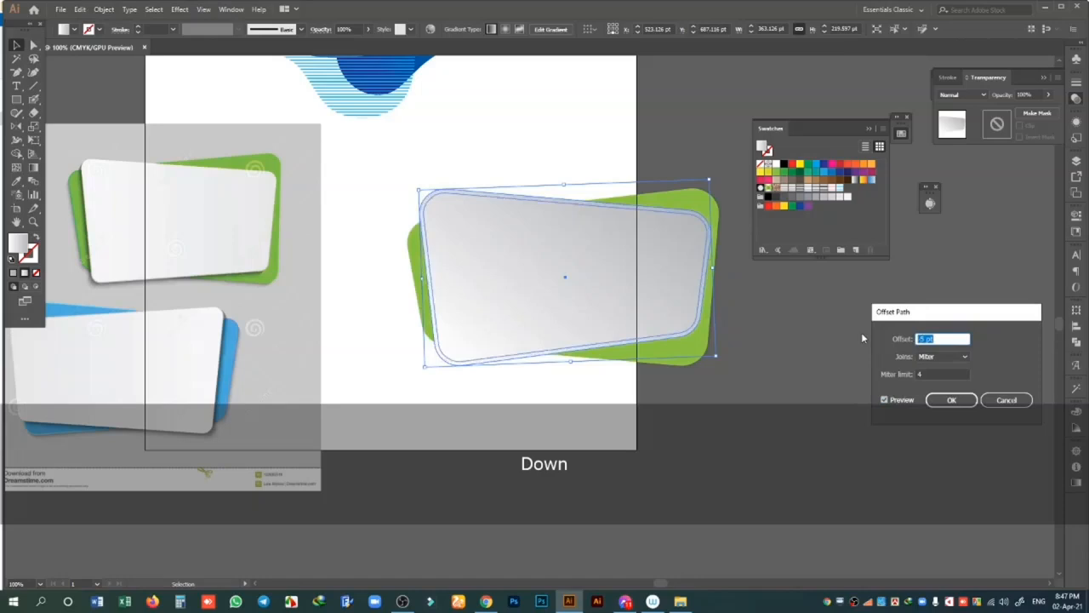
key(Up)
key(Down)
click(959, 403)
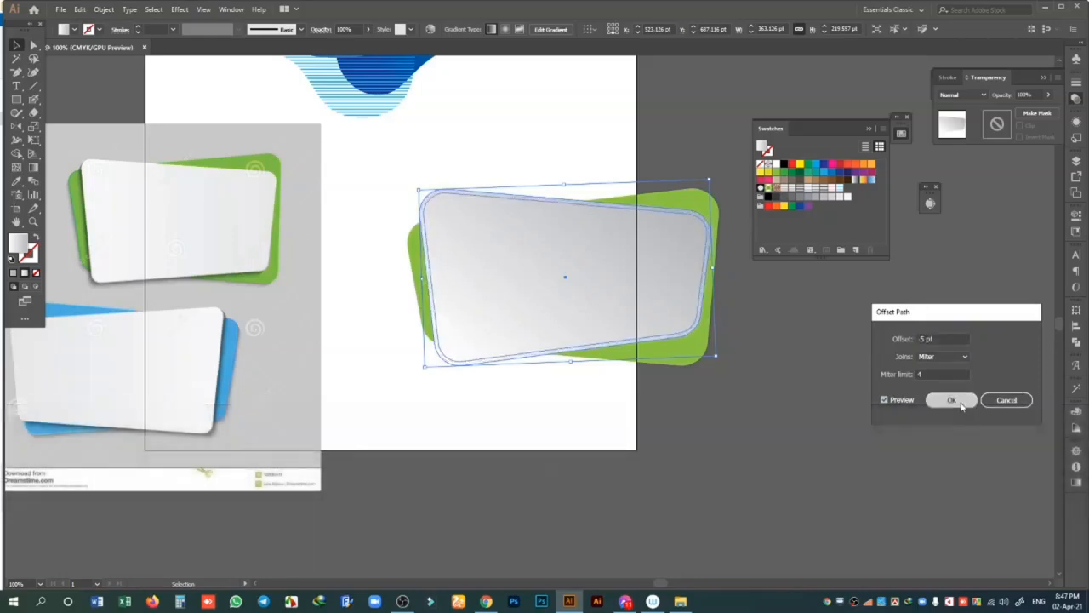
- Reverse the gradient of the outer grey quadrilateral so it forms a contrasting rim around the inner one
click(796, 345)
click(481, 233)
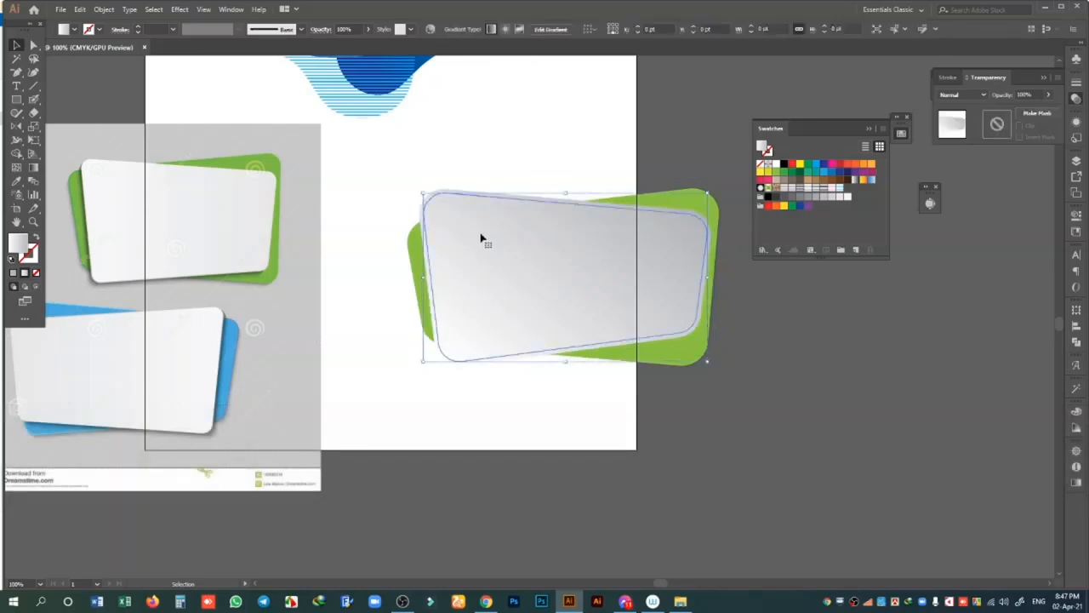
click(380, 194)
click(425, 209)
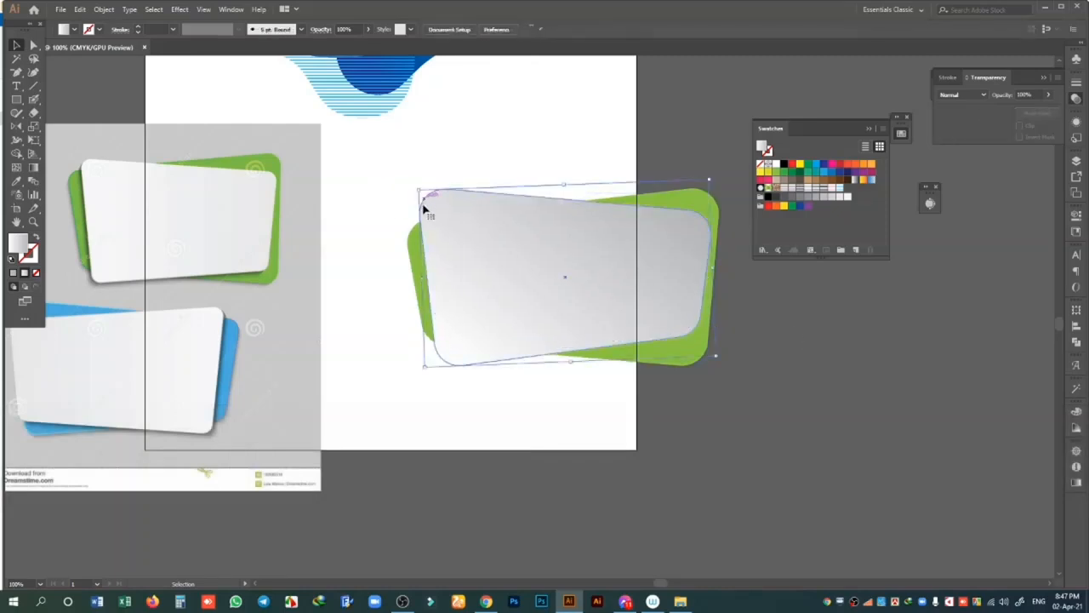
click(425, 209)
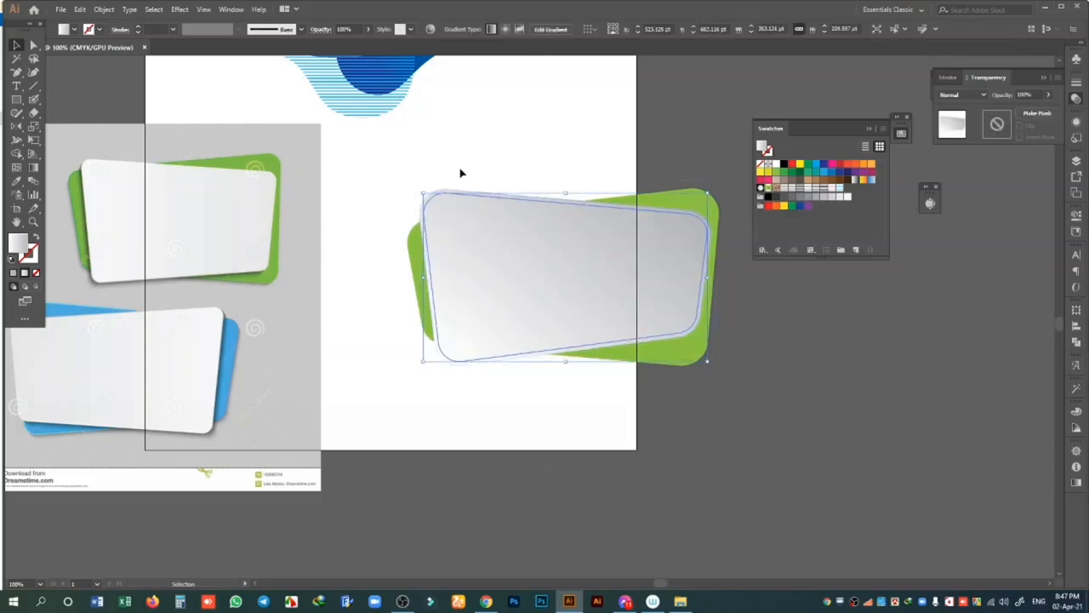
click(460, 173)
click(444, 194)
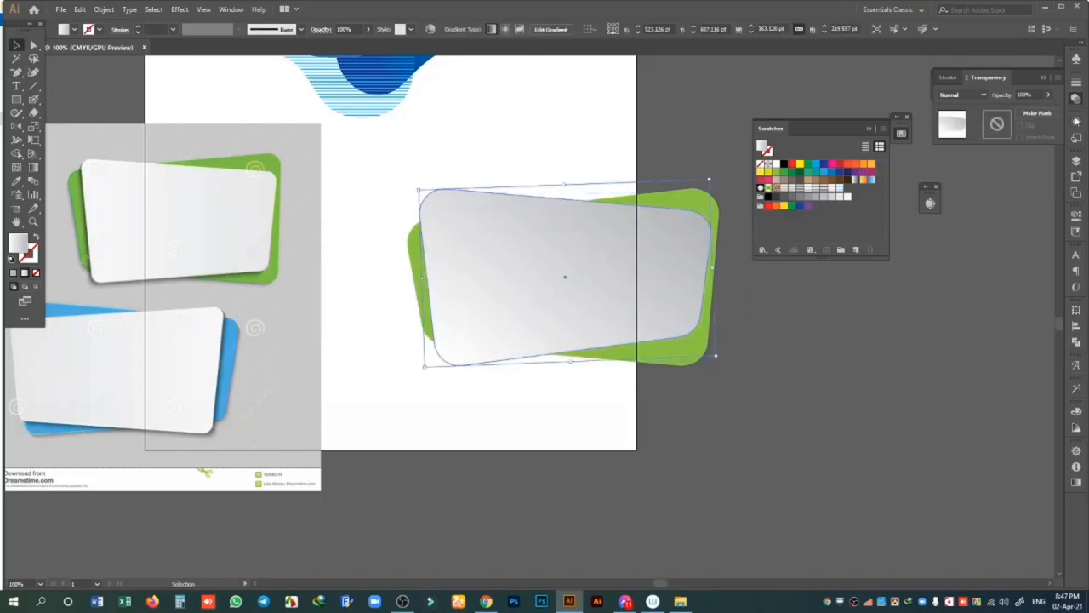
click(1073, 485)
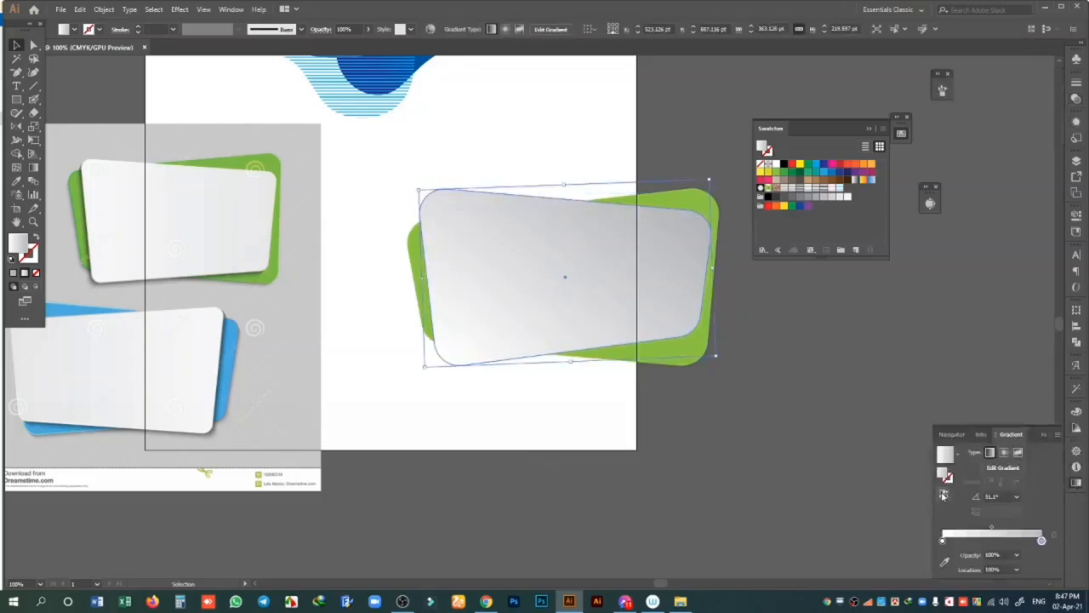
click(787, 440)
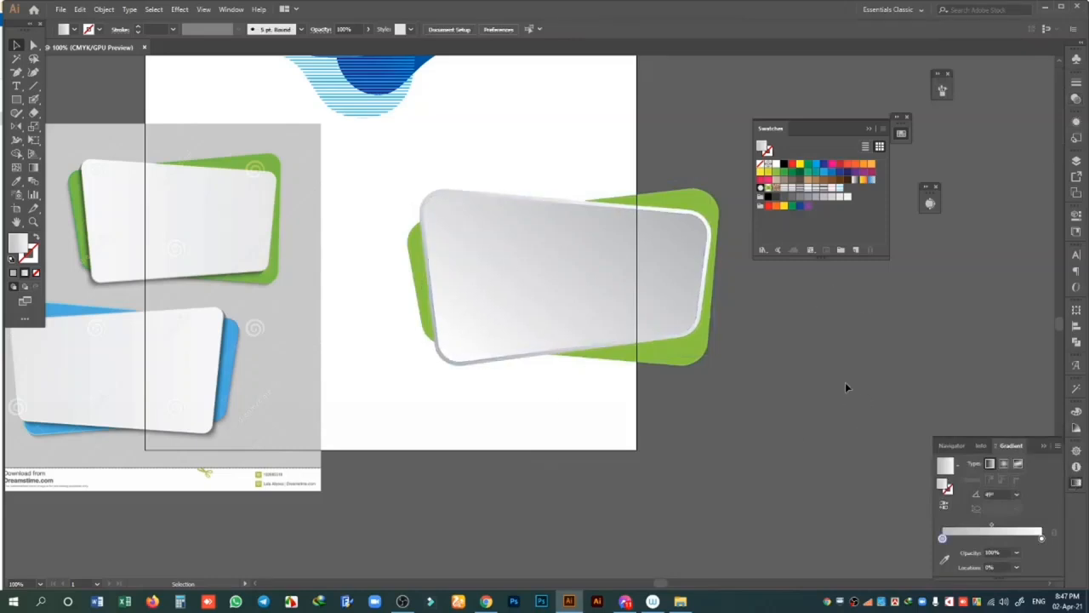
- Paste a copy of the outer grey quadrilateral behind it and nudge the copy a few points left and down
click(489, 365)
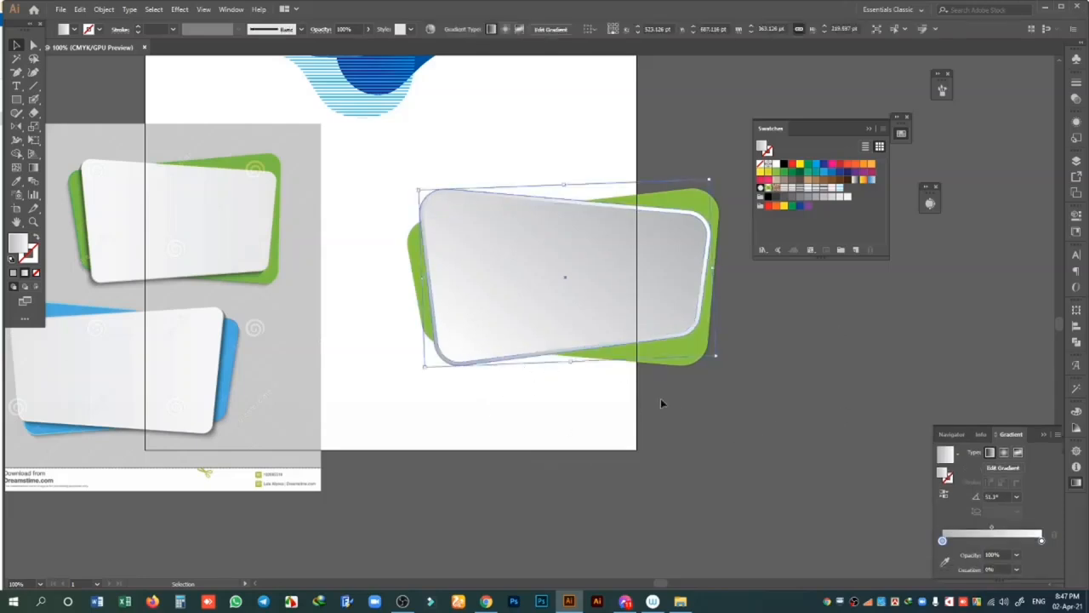
key(ctrl+equal)
key(ctrl)
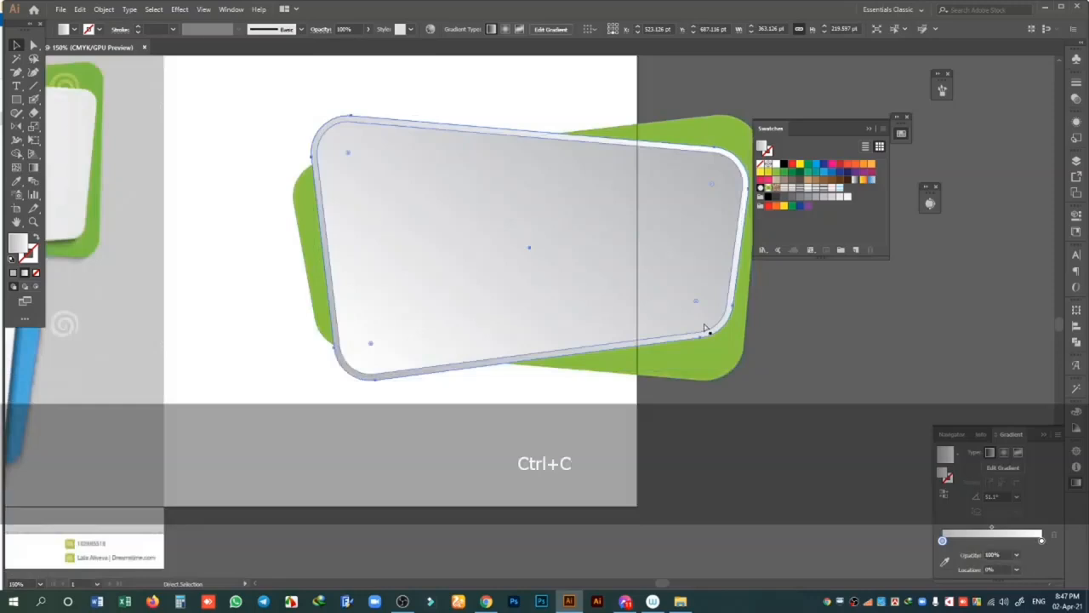
key(Left)
key(Left)
key(Left)
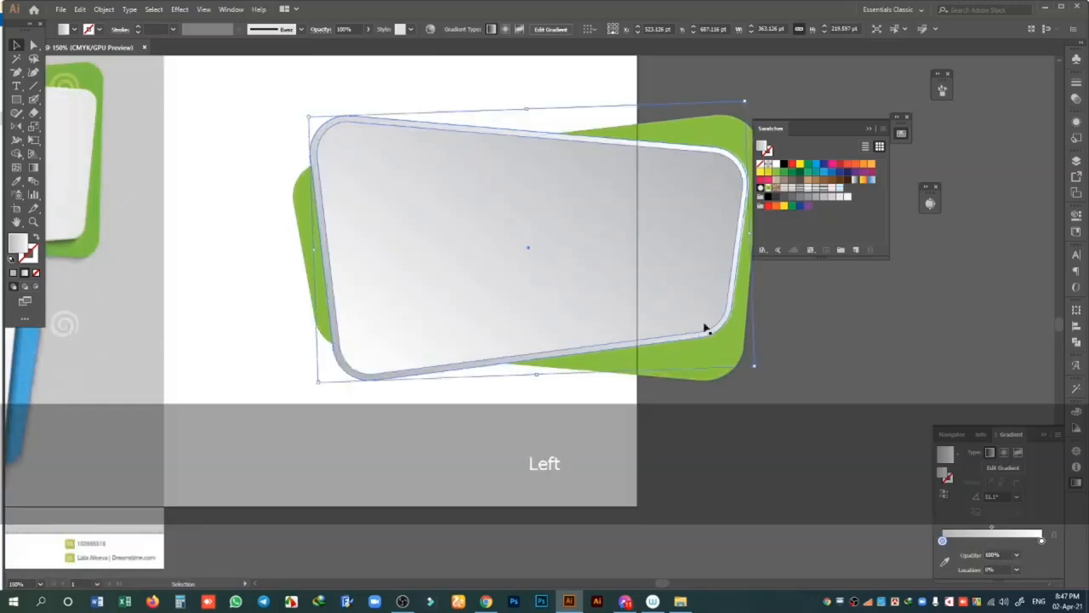
key(Down)
key(Down)
key(Down)
key(Down)
key(Left)
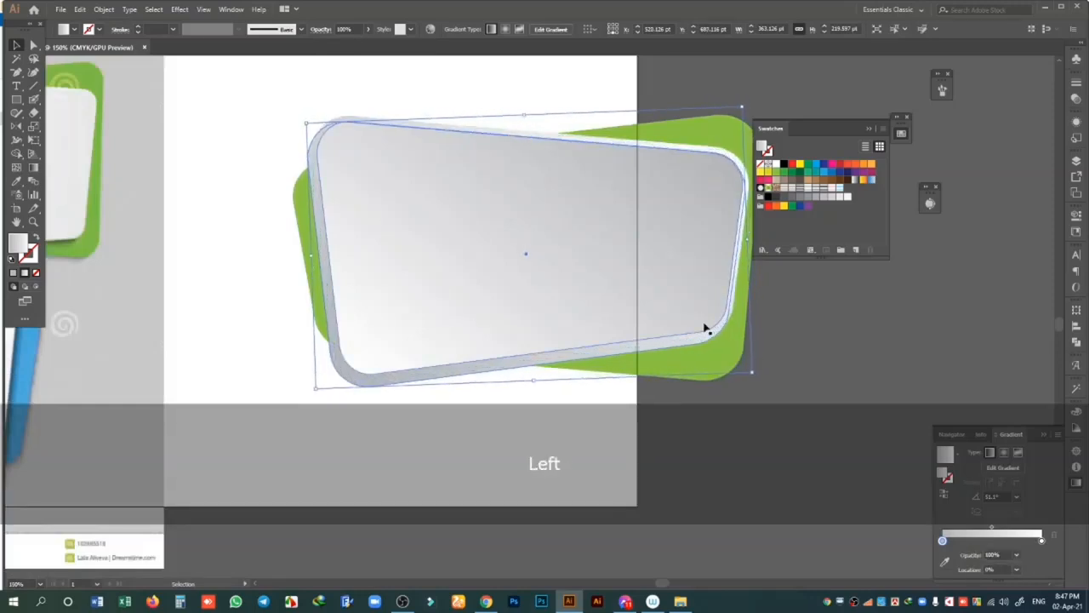
key(Down)
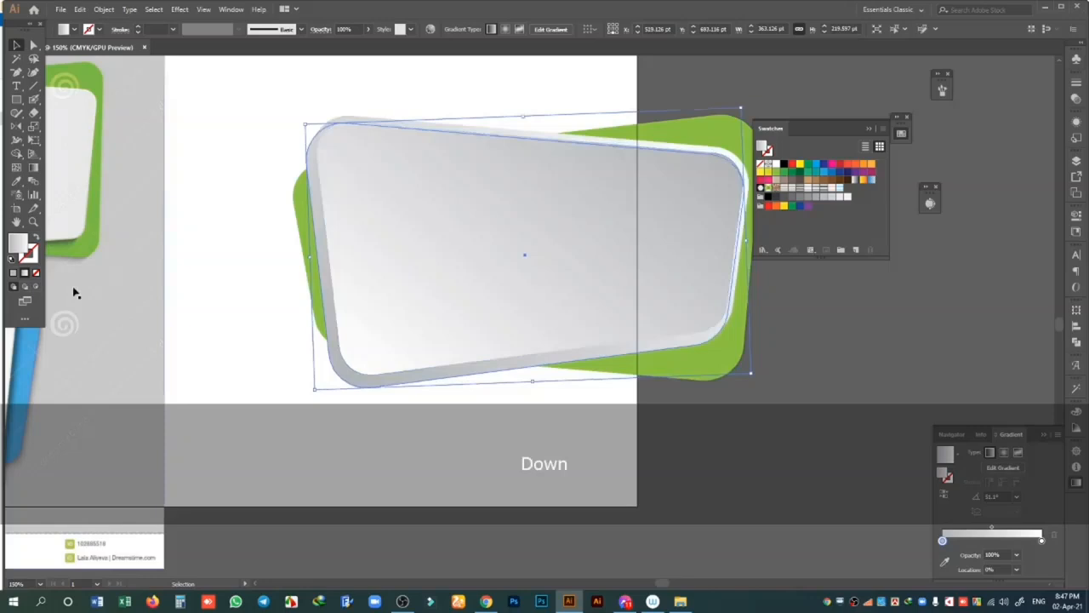
- Give the grey copy behind the banner's panel a darker solid grey fill and set its blending mode to Multiply
click(13, 273)
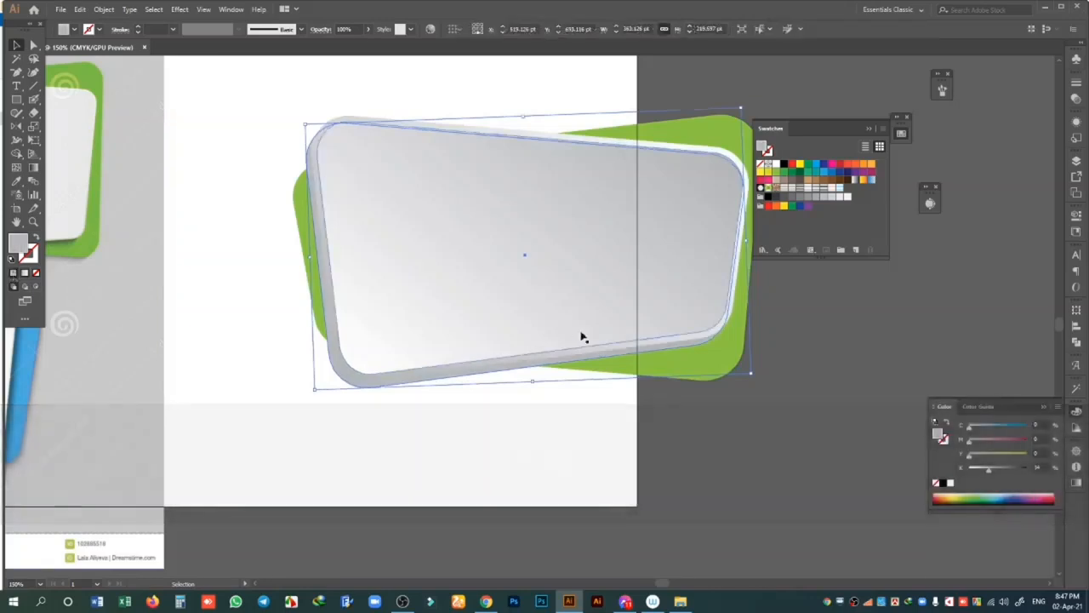
click(998, 468)
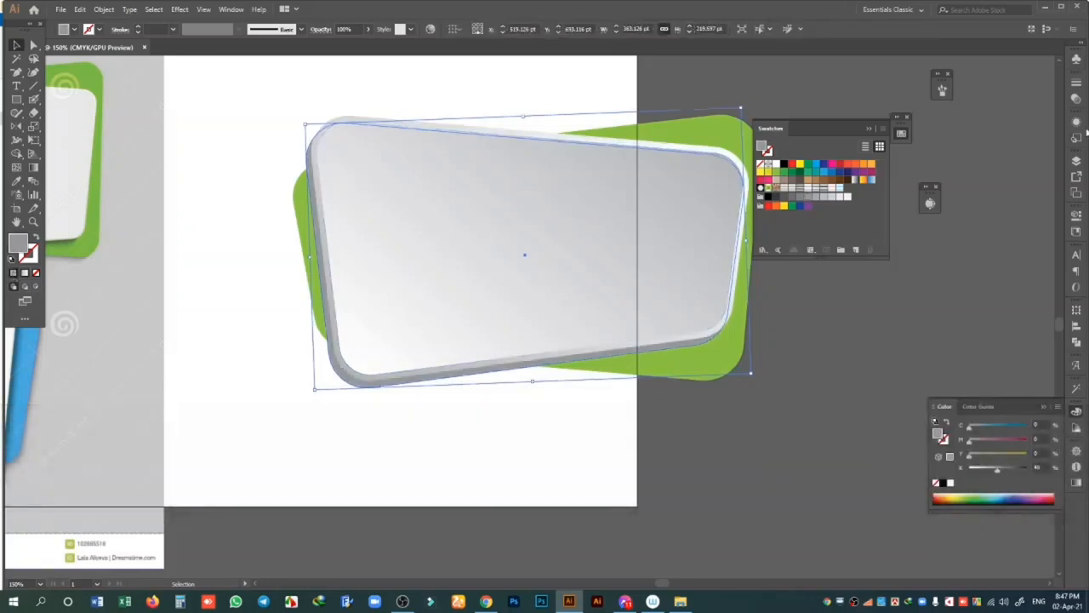
click(1075, 99)
click(962, 95)
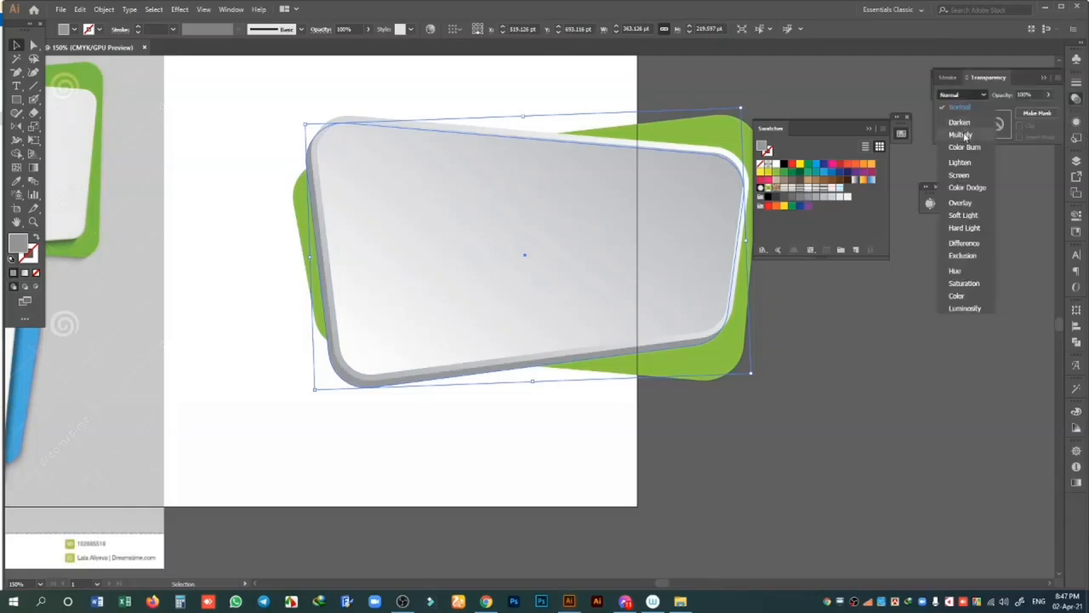
click(978, 128)
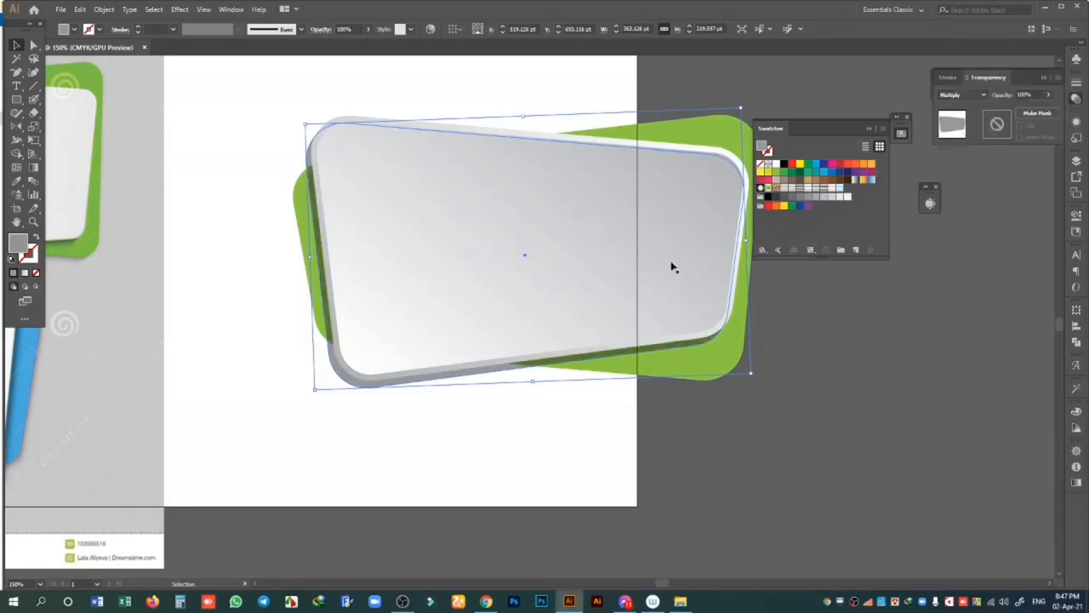
- Apply a Gaussian Blur with a radius of about 9.9 pixels to the grey shadow shape
click(179, 9)
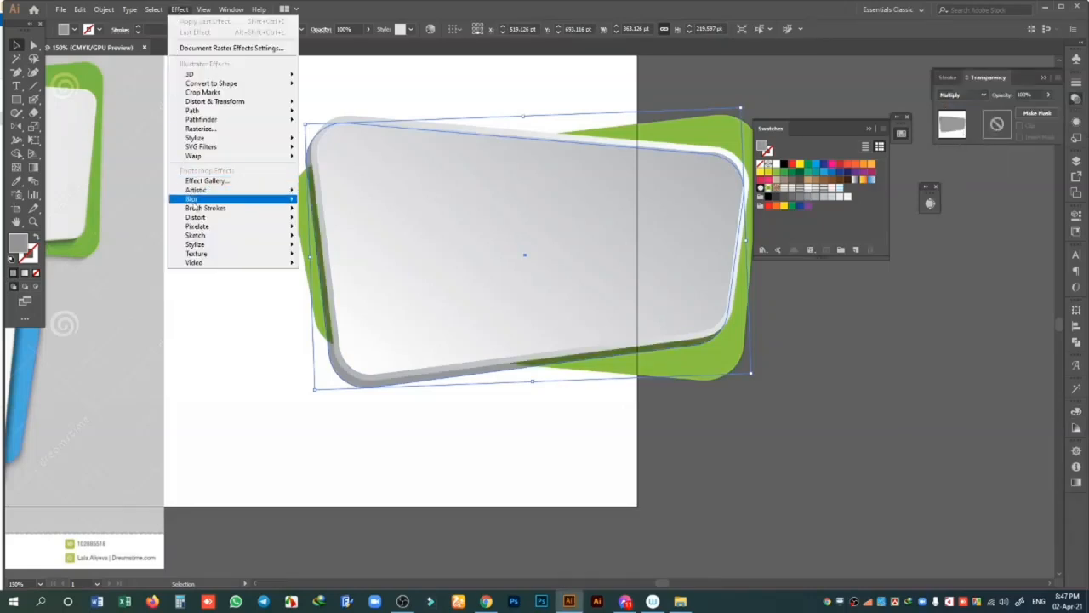
mouse_move(198, 203)
click(336, 201)
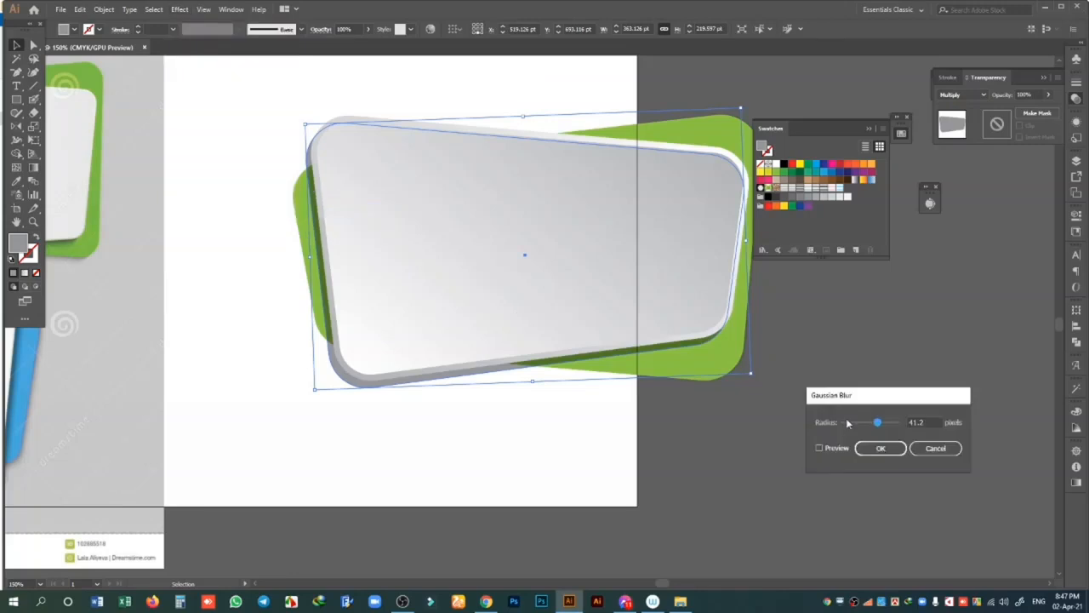
click(819, 448)
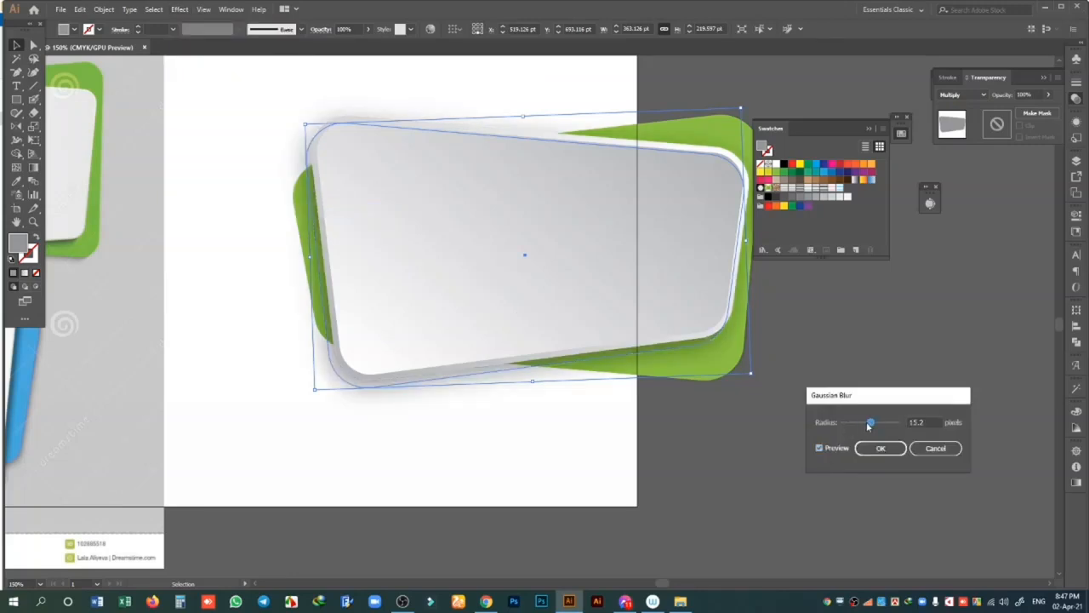
drag(869, 425, 862, 425)
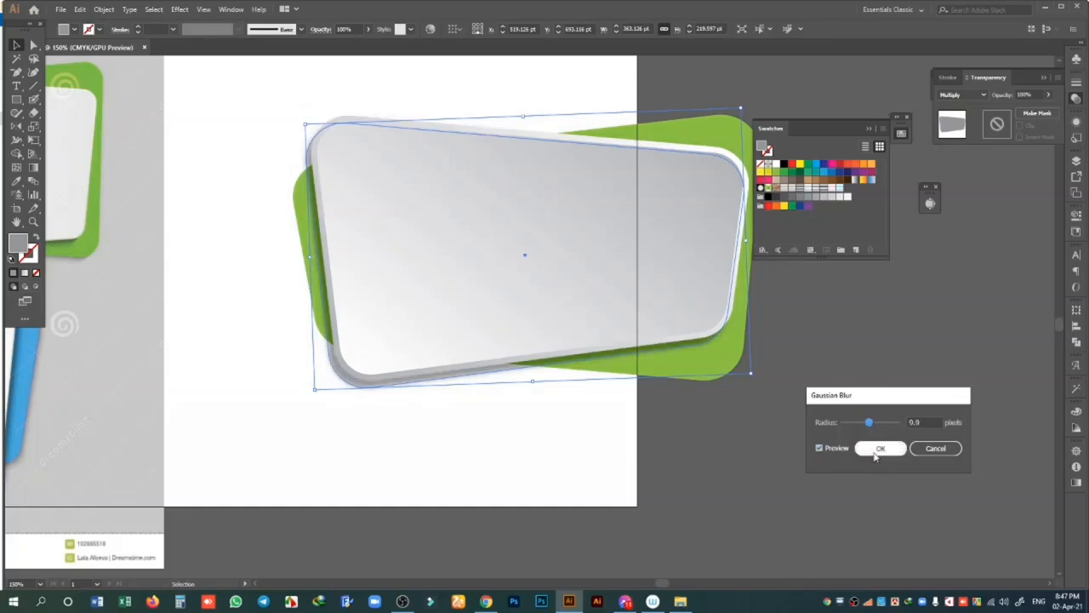
click(879, 448)
- Offset the path of the banner's green back shape outward by about 4 pt
key(ctrl+minus)
key(ctrl+minus)
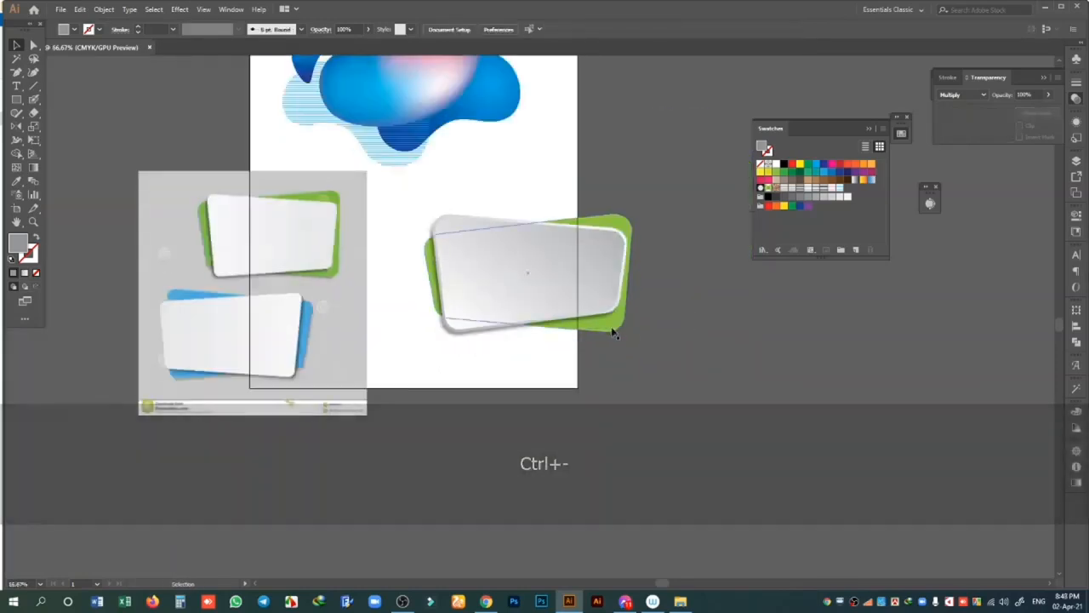
click(616, 325)
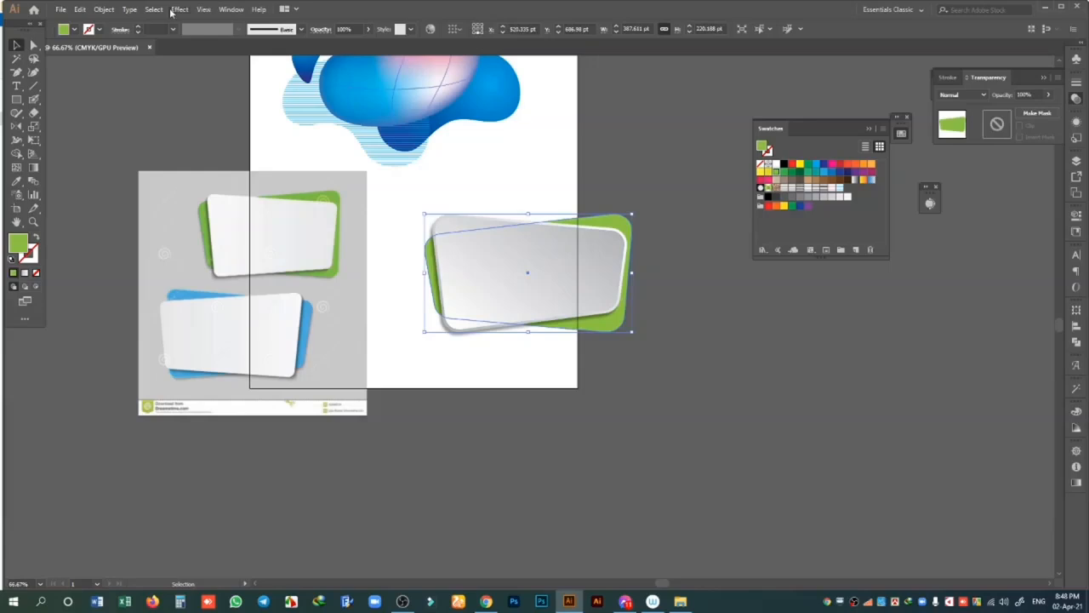
click(103, 10)
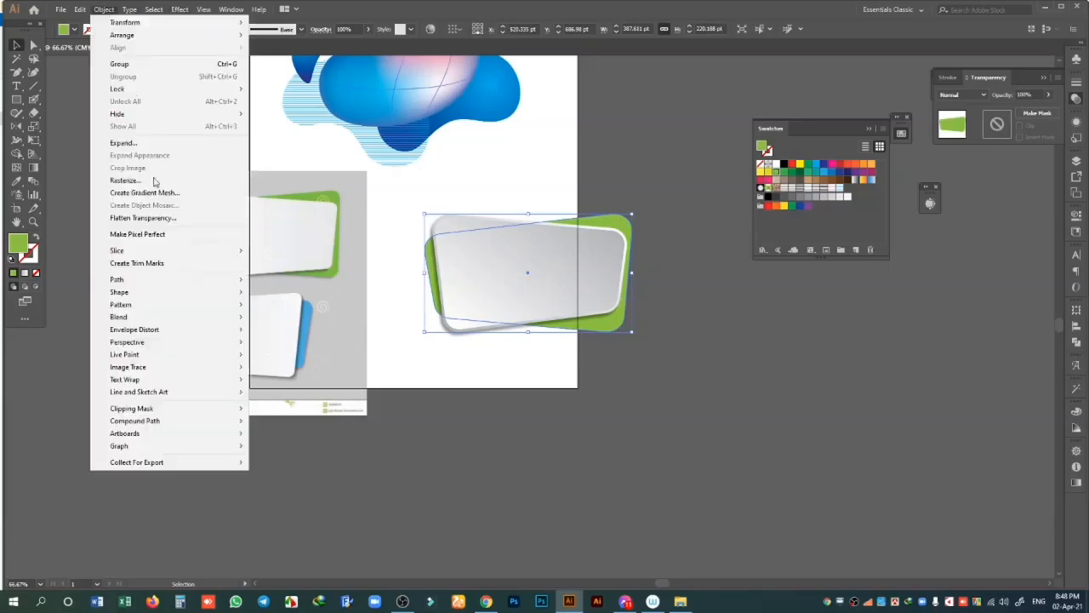
mouse_move(191, 279)
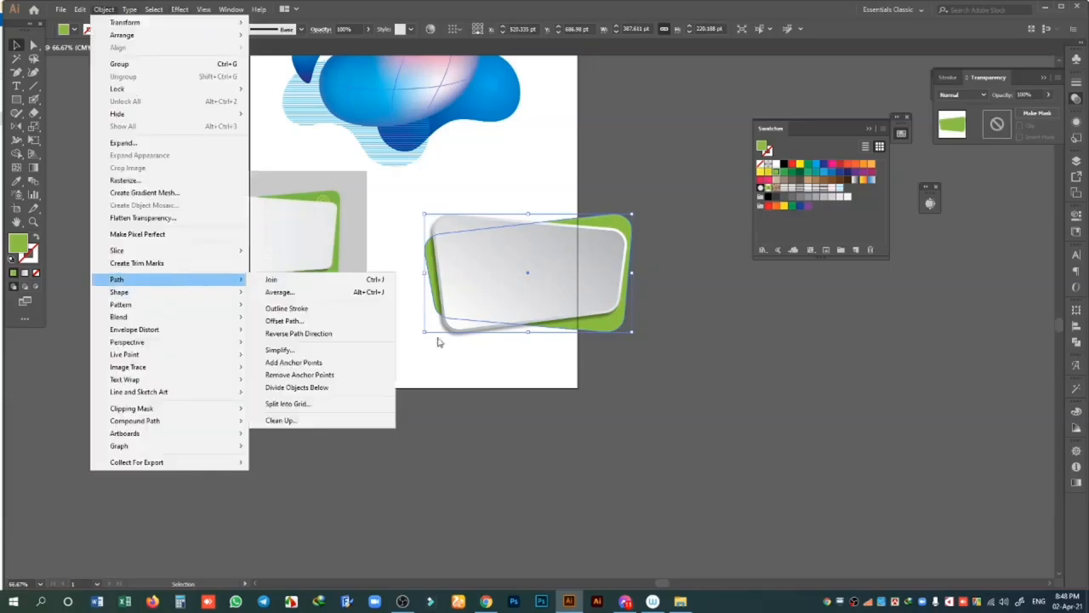
click(295, 322)
click(896, 400)
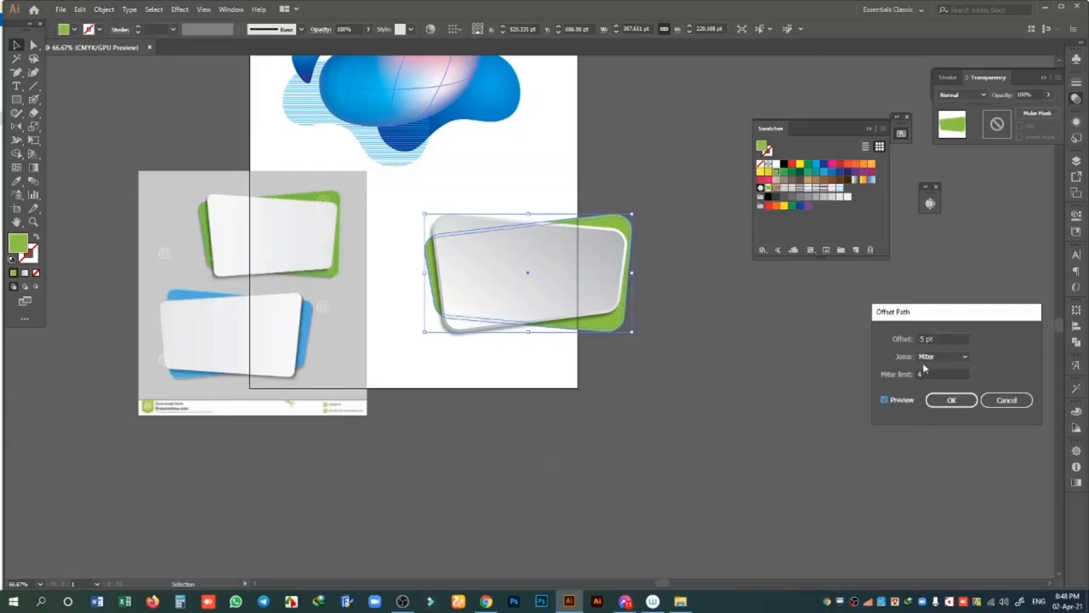
key(Up)
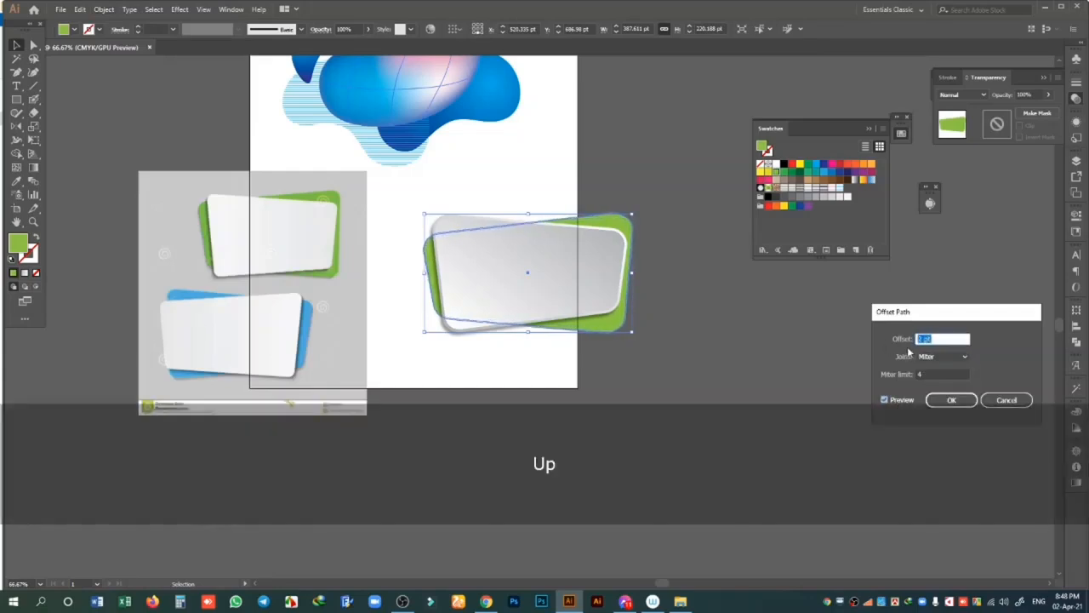
click(951, 401)
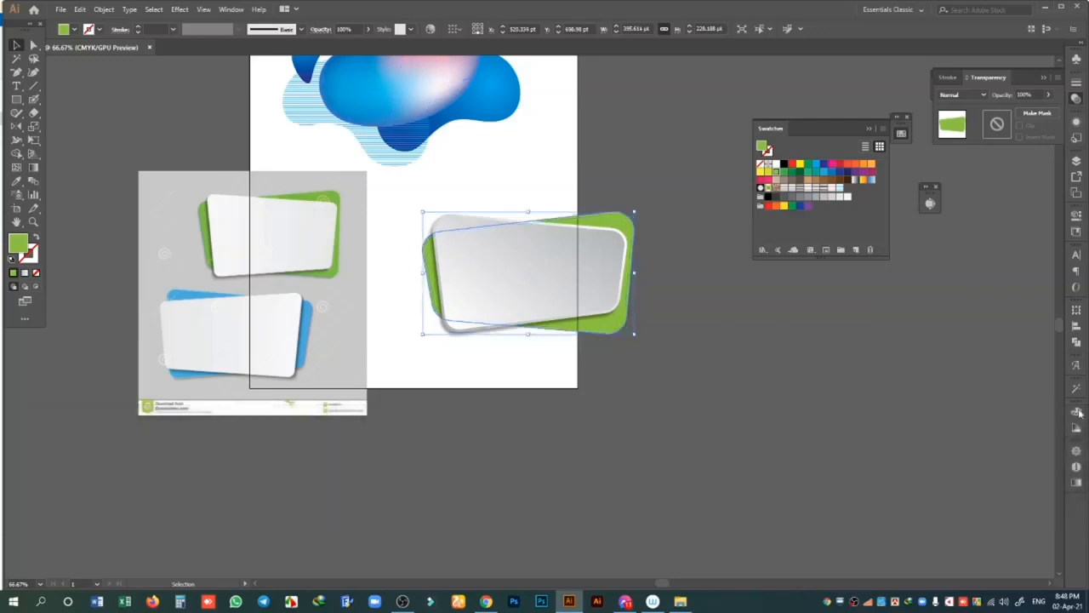
- Change the fill of the offset back shape to a darker green with the Color Picker
double_click(19, 244)
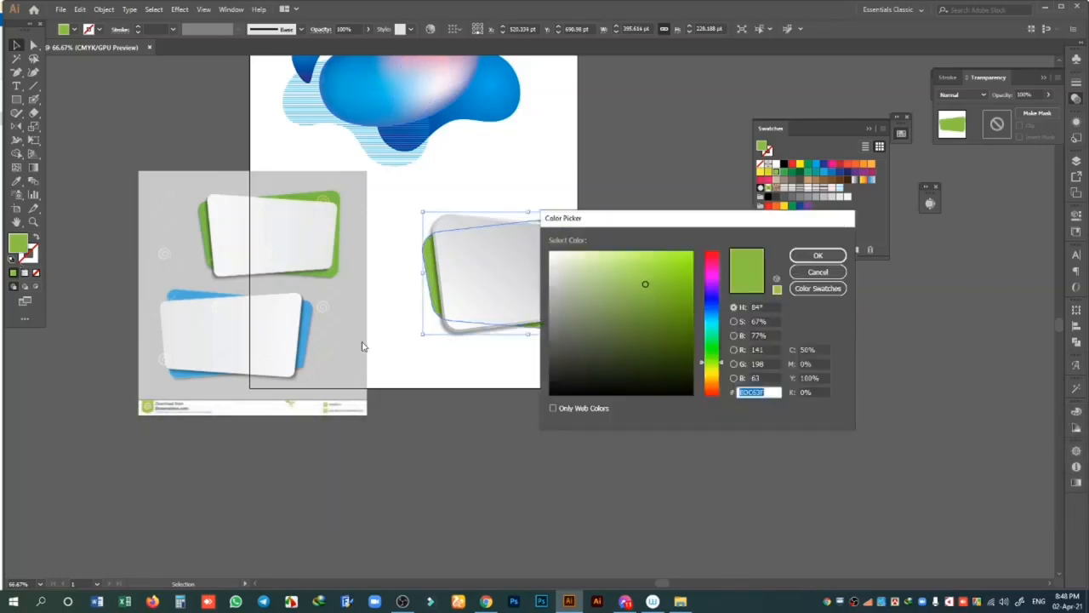
click(654, 321)
click(818, 255)
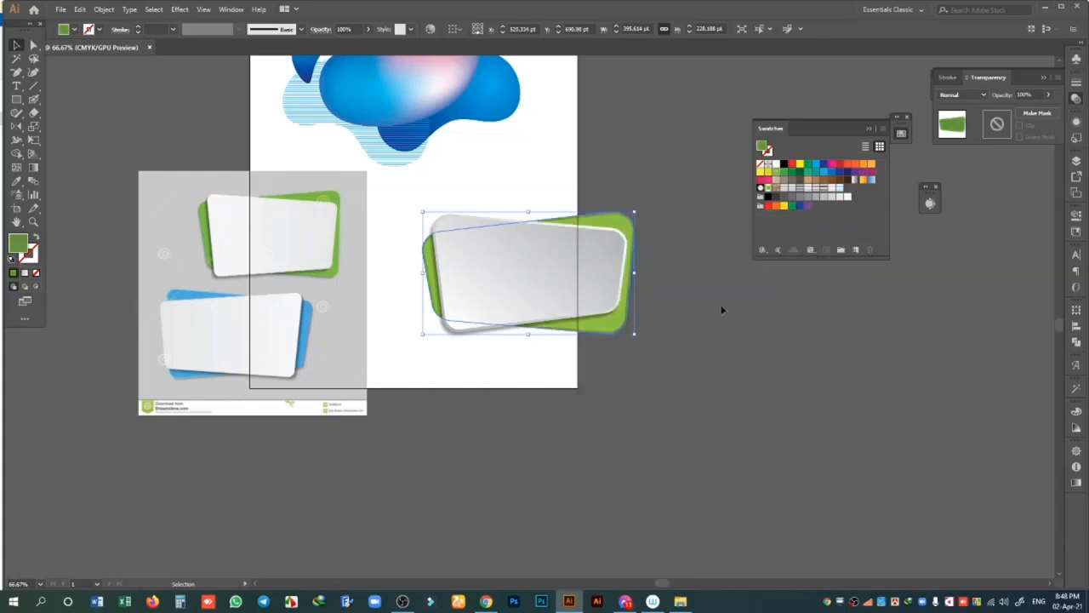
- Shrink the dark green offset shape slightly from its upper-right corner so less of its rim shows there
key(ctrl+equal)
key(ctrl+equal)
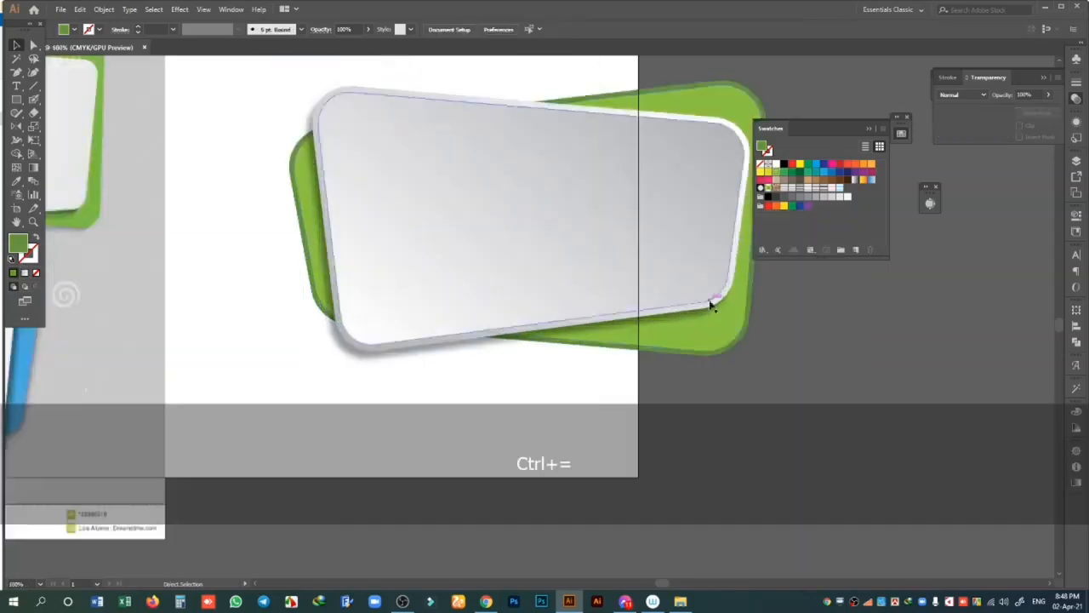
click(763, 97)
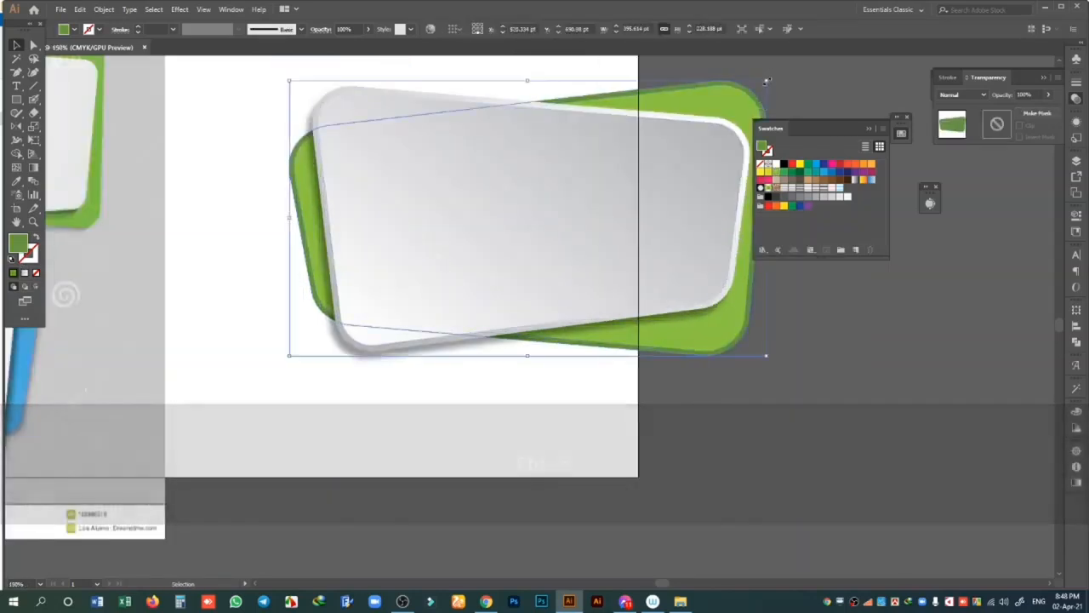
drag(764, 80, 762, 88)
click(789, 315)
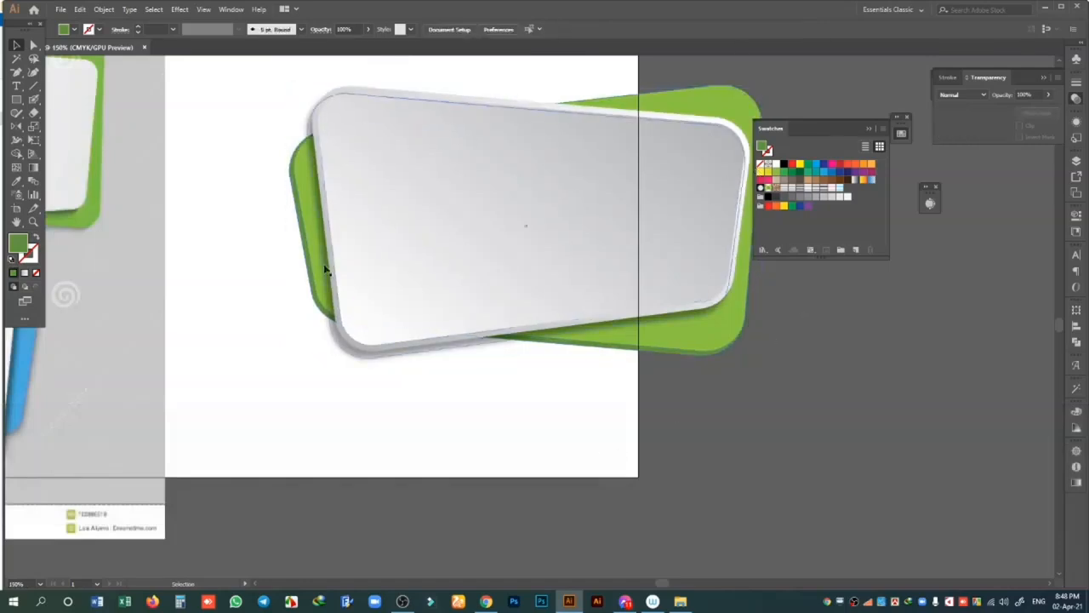
- Move the reference image with the two banners away from the artboard
key(ctrl+minus)
key(ctrl+minus)
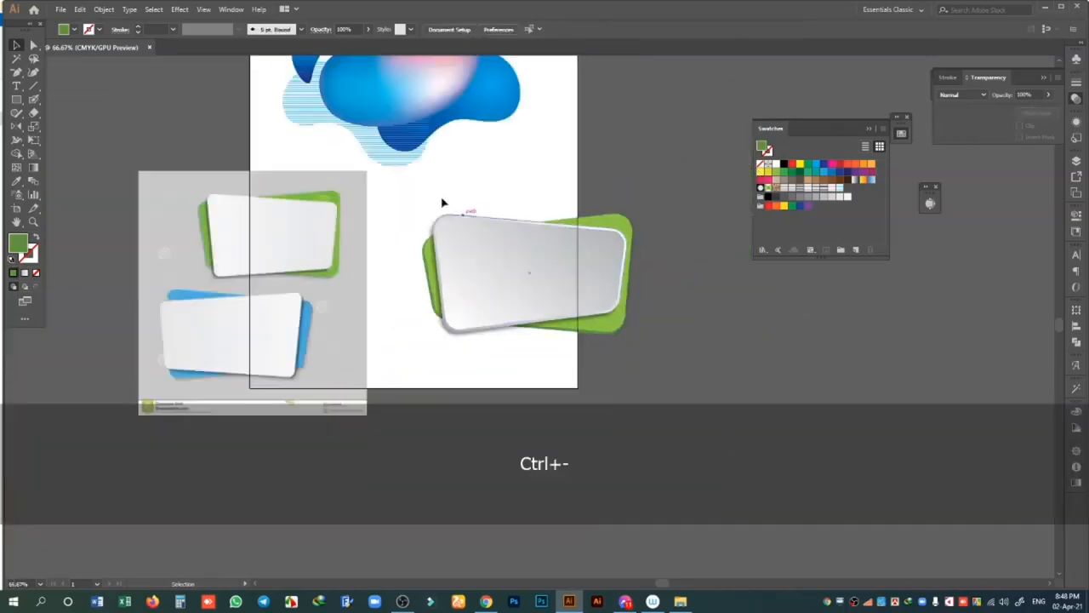
drag(420, 185, 696, 389)
drag(321, 295, 187, 276)
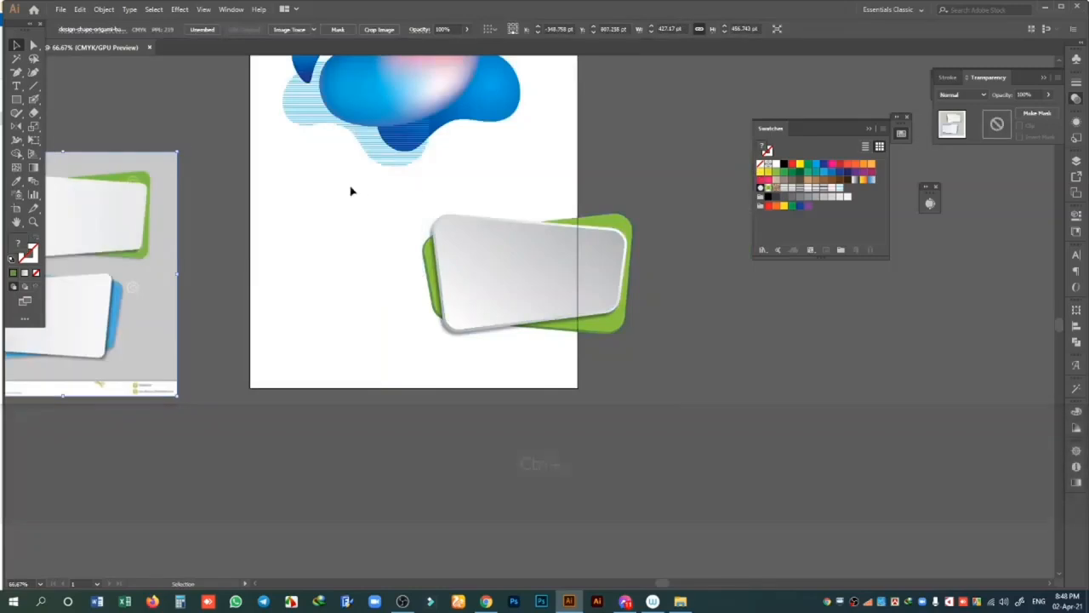
- Place the green banner at a reduced size on the artboard under the blob artwork and duplicate it straight below
drag(516, 281, 400, 246)
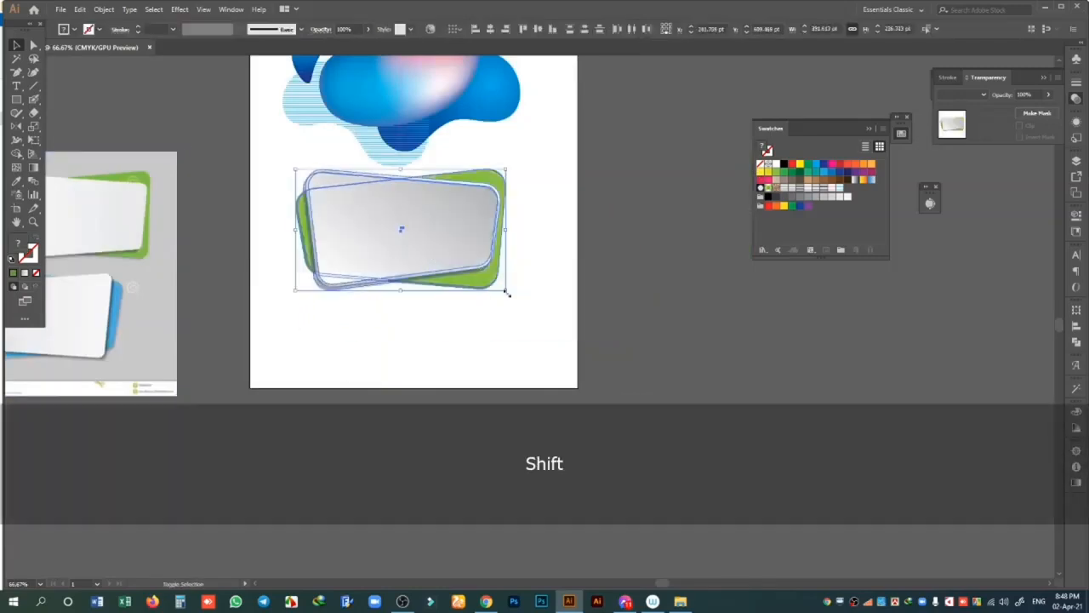
drag(506, 294, 417, 344)
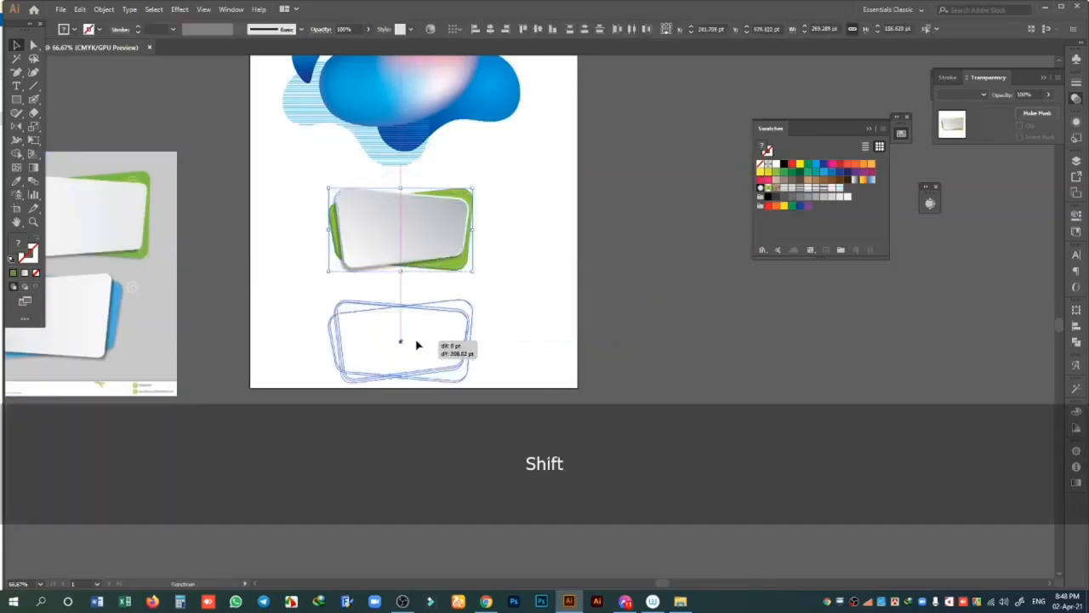
- Recolor the lower banner's bright green to blue with cyan 100% and yellow 0%
click(431, 29)
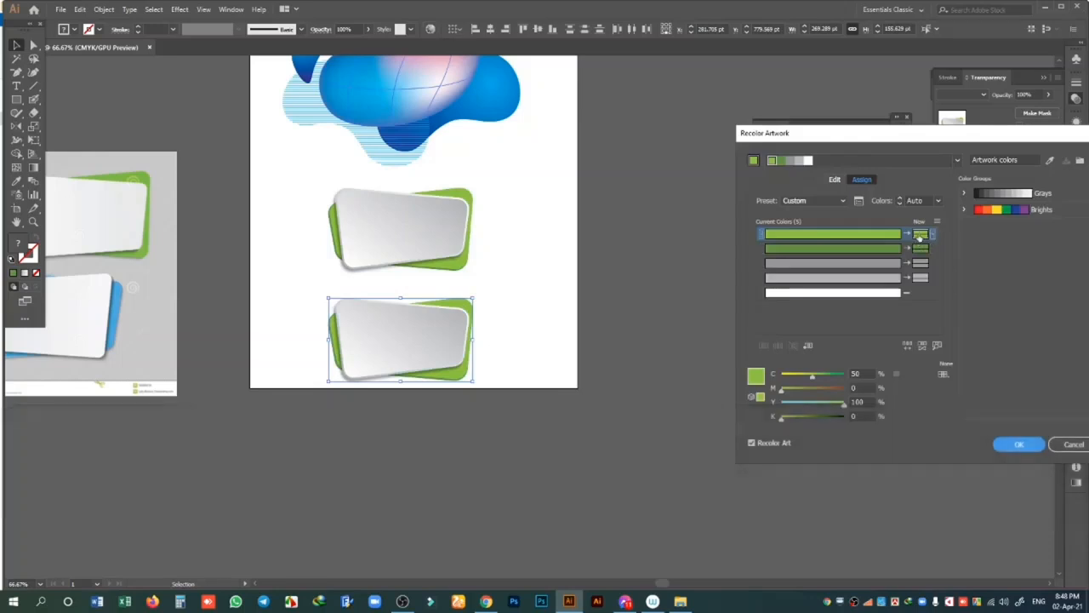
drag(822, 377, 868, 378)
drag(820, 412, 766, 412)
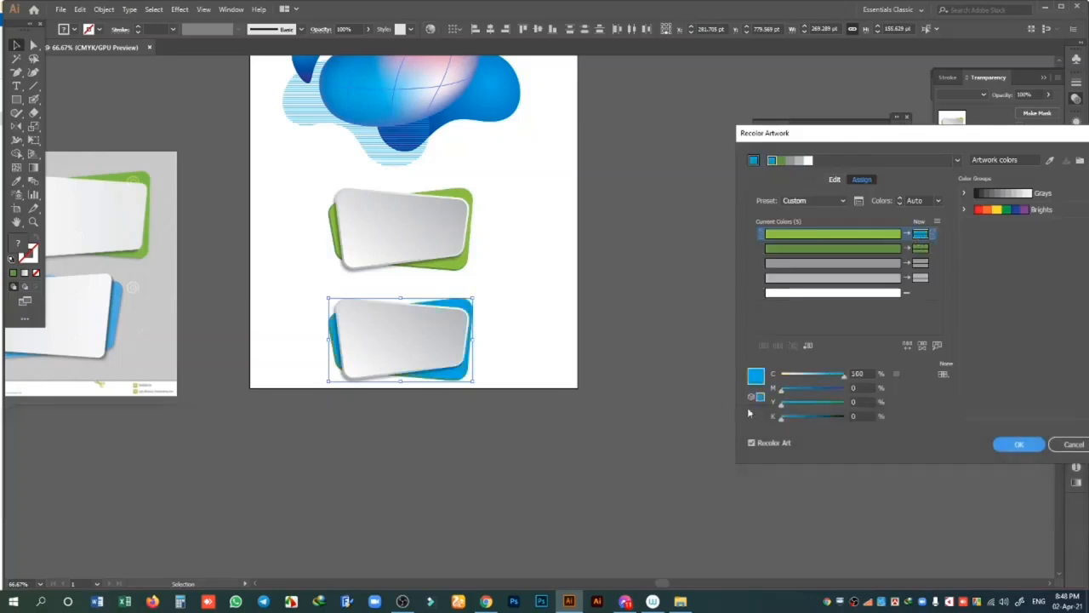
- Recolor the lower banner's dark green edge to blue with C 100, M 22.38, Y 0, K 0 and apply the recoloring
click(832, 248)
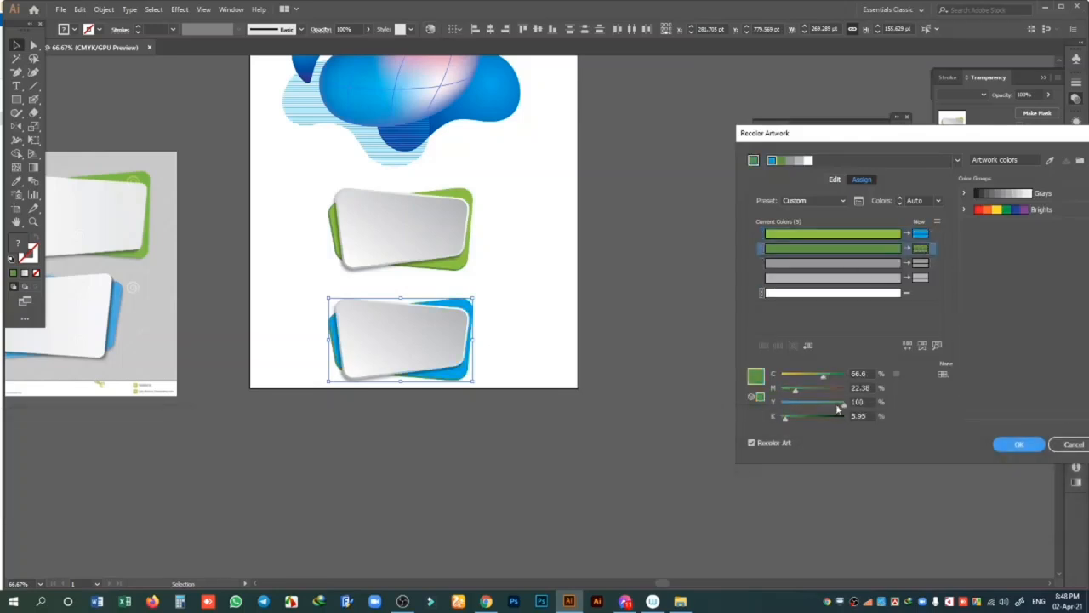
drag(838, 402, 979, 391)
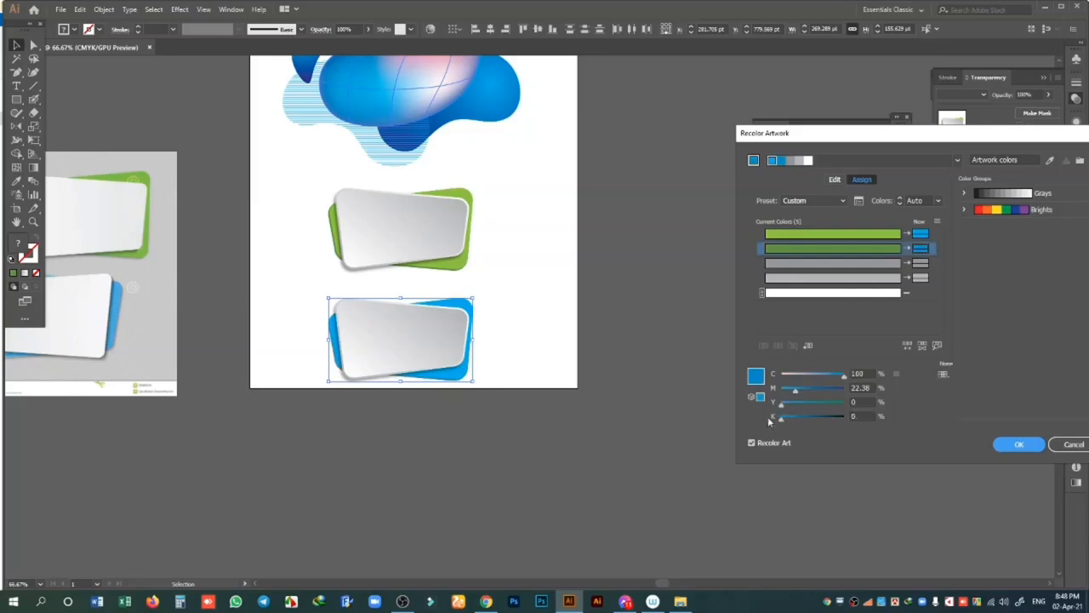
click(1000, 444)
click(724, 434)
- Scale both banners down together to about 205 pt wide and 276 pt high, under the blob artwork
drag(464, 451, 629, 426)
click(196, 240)
drag(447, 178, 619, 337)
drag(566, 301, 513, 261)
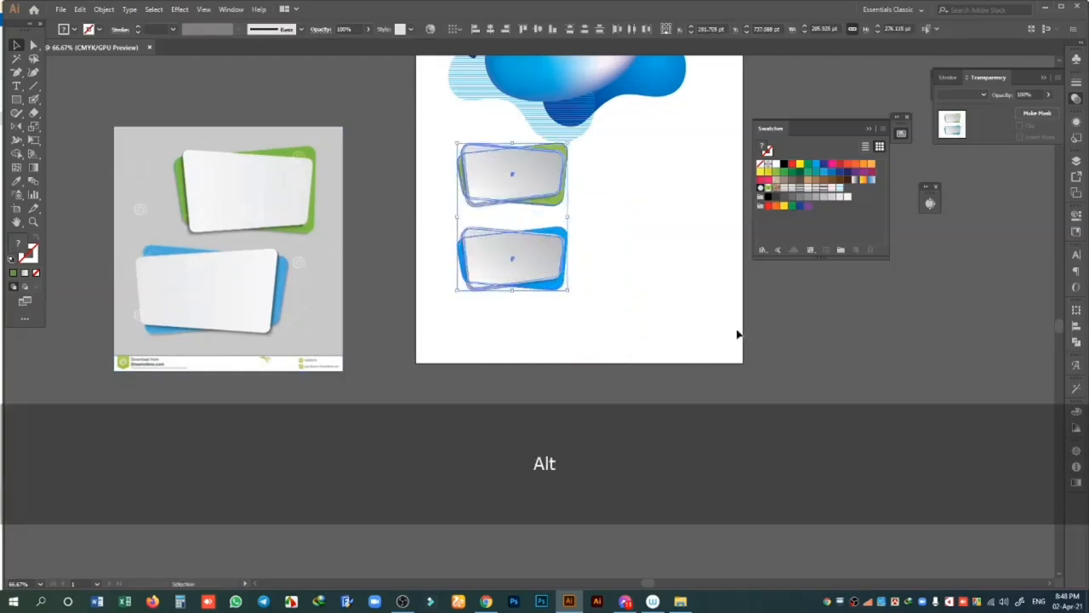
- Delete the reference image beside the artboard
click(311, 255)
key(BackSpace)
key(ctrl+minus)
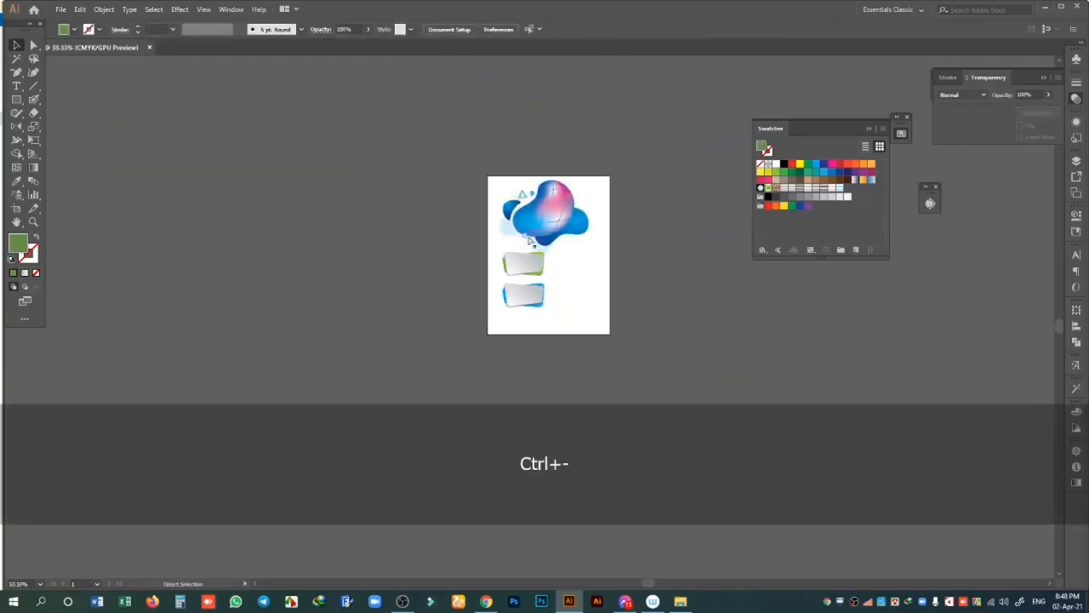
key(ctrl+BackSpace)
- Move the blue banner's gradient front panel aside and undo the move
key(ctrl+equal)
key(ctrl+equal)
key(ctrl+equal)
key(ctrl+equal)
key(ctrl+equal)
drag(596, 264, 442, 391)
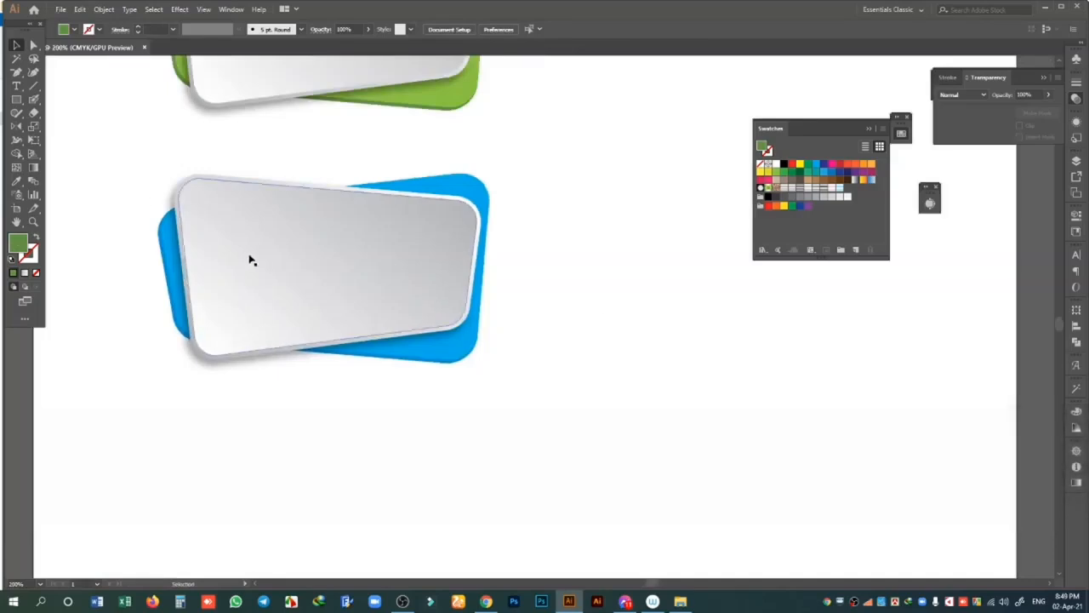
drag(253, 257, 551, 386)
key(ctrl+z)
click(566, 224)
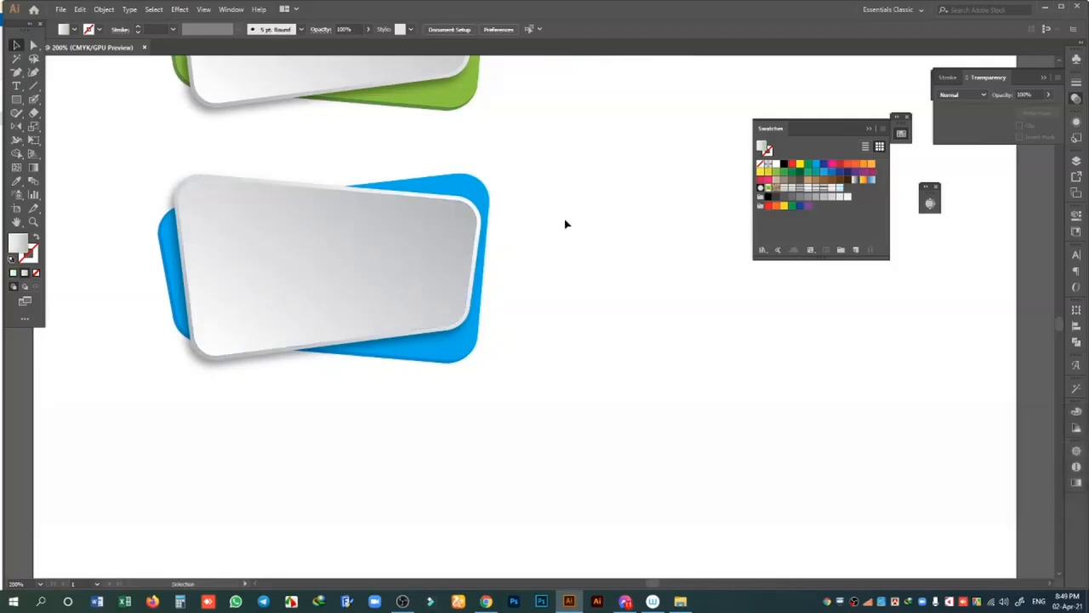
- Pull the front panel off the blue banner to expose the light backing shape, and undo the changes
drag(361, 270, 501, 317)
click(206, 213)
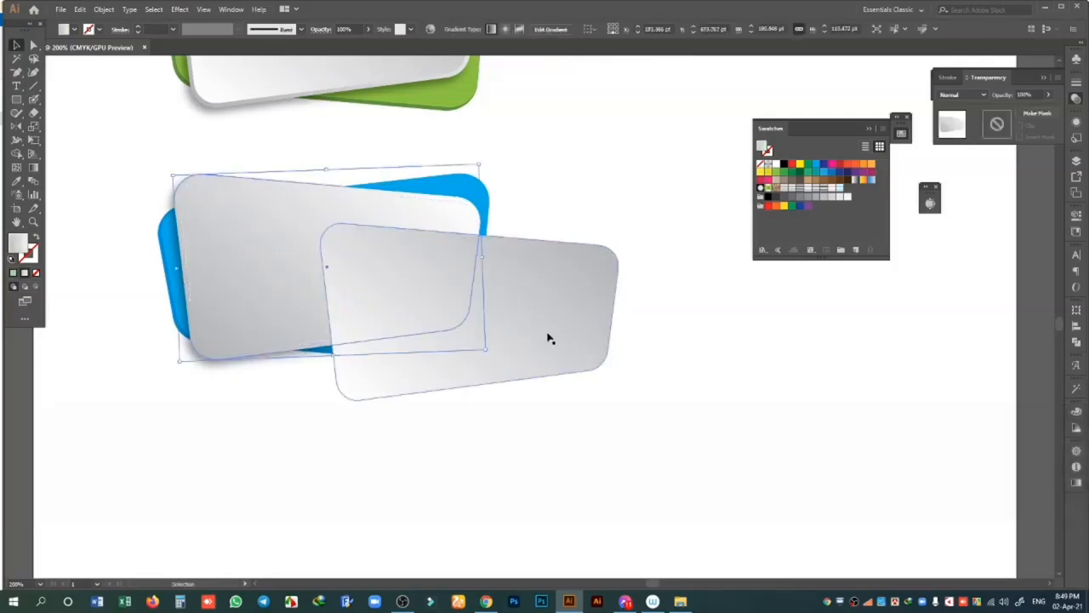
drag(574, 354, 537, 430)
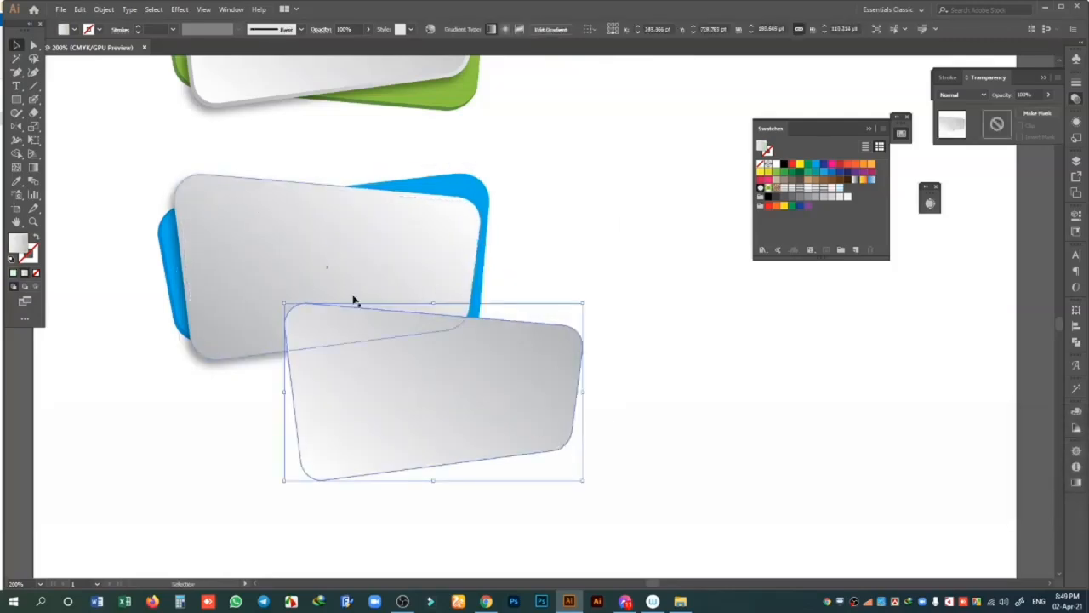
key(ctrl+z)
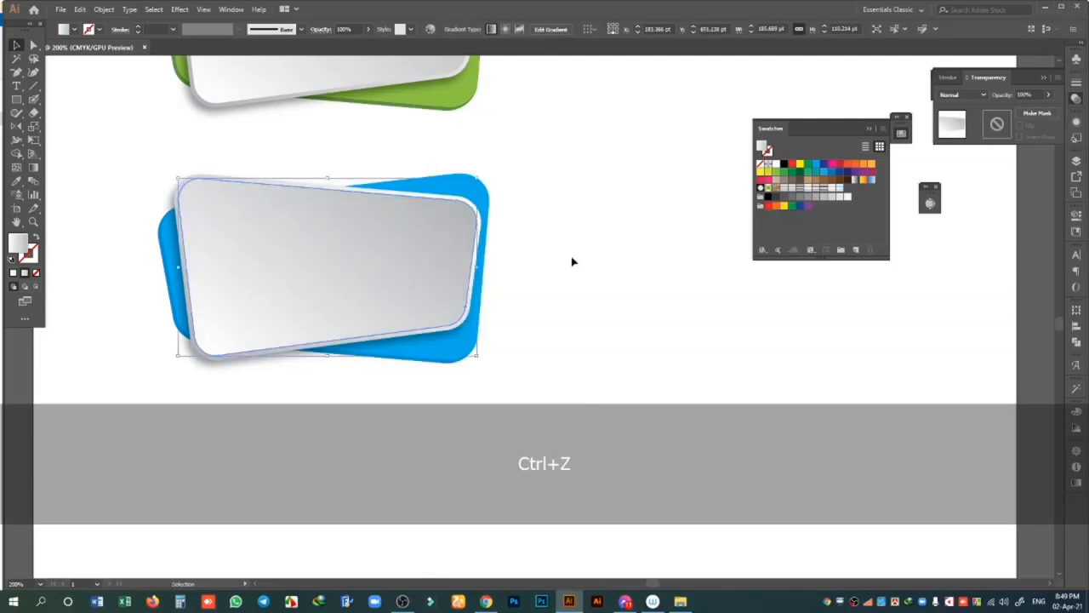
- Reverse the gradient on the blue banner's front panel back and forth, ending in its original direction
click(393, 262)
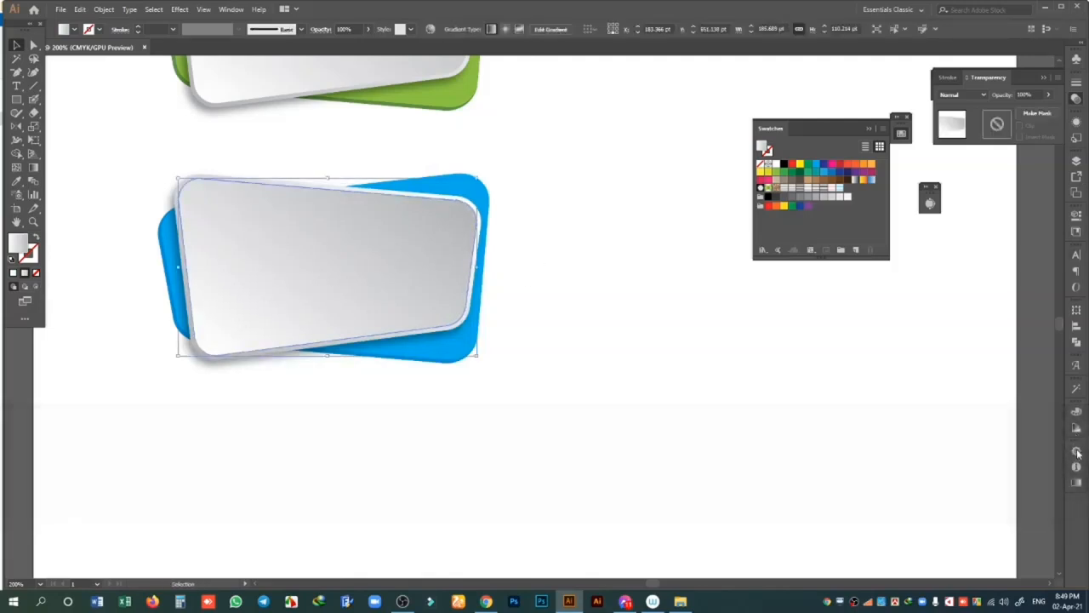
click(1076, 483)
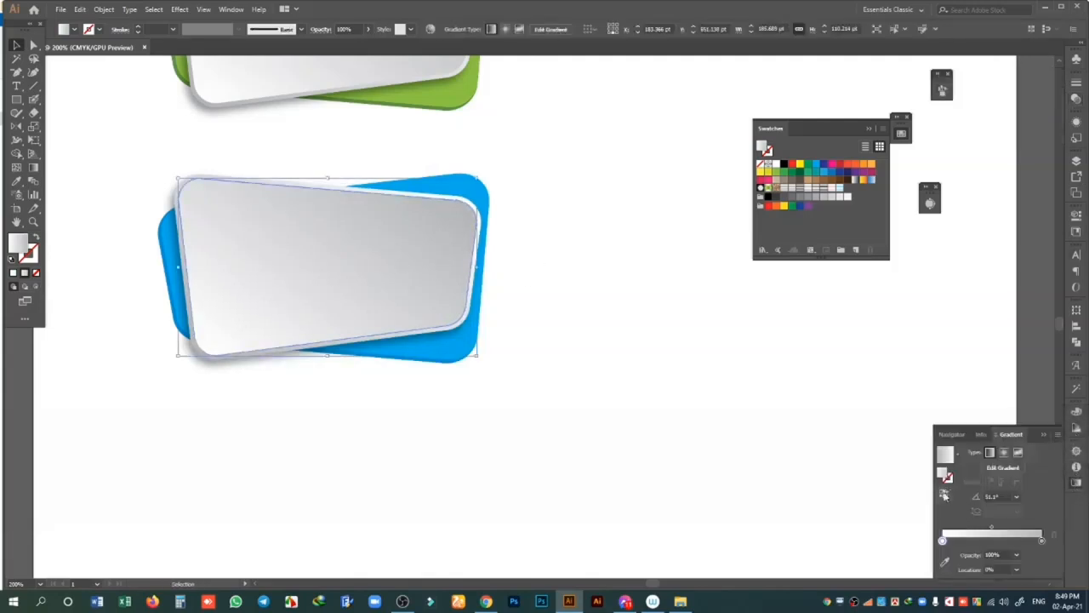
click(943, 494)
click(944, 494)
click(943, 493)
click(943, 495)
click(944, 496)
click(944, 495)
click(624, 386)
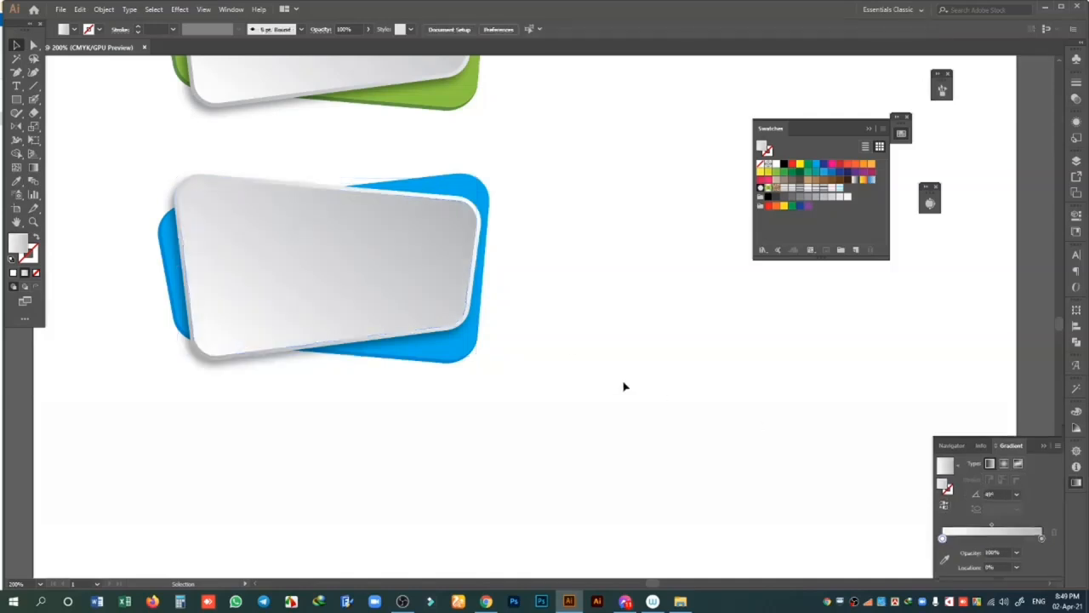
- Pull the two blue backing shapes out from behind the banner and undo both moves
drag(482, 343, 462, 355)
drag(457, 358, 729, 482)
click(853, 355)
drag(583, 398, 247, 524)
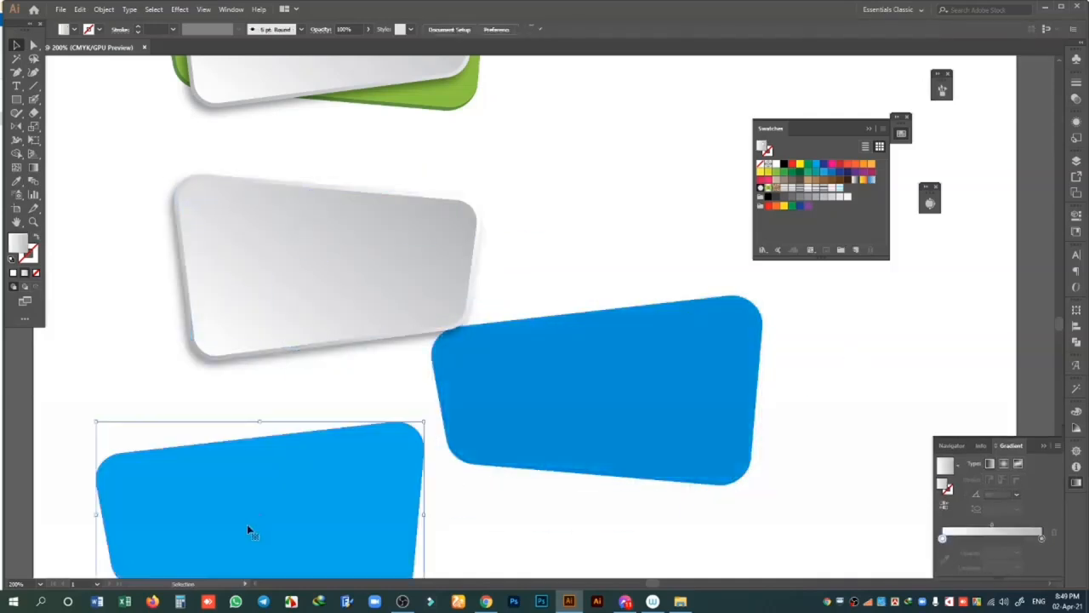
key(ctrl+z)
key(ctrl+z)
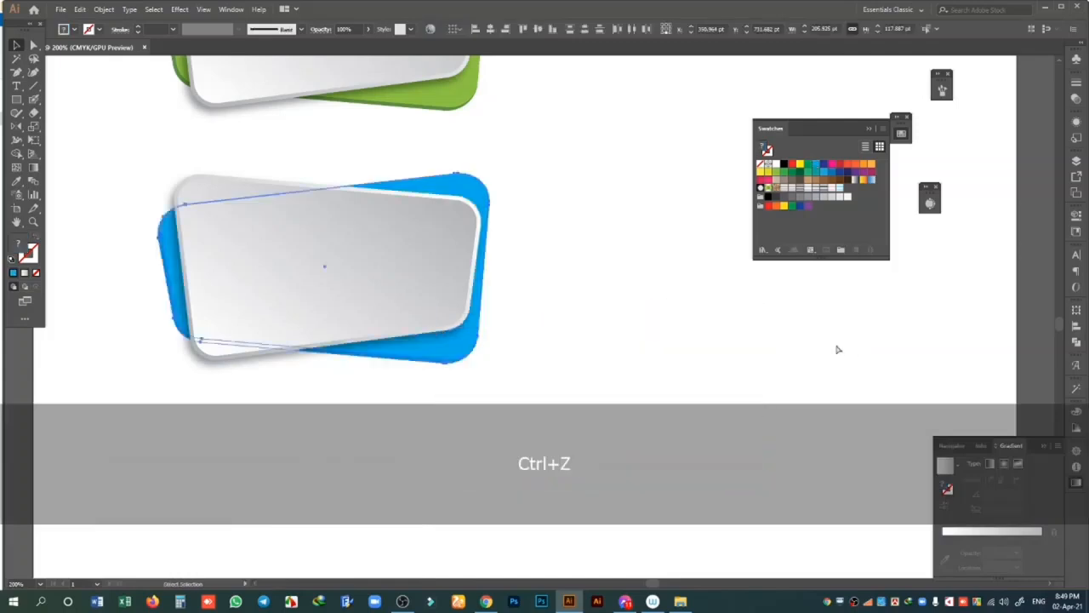
click(705, 311)
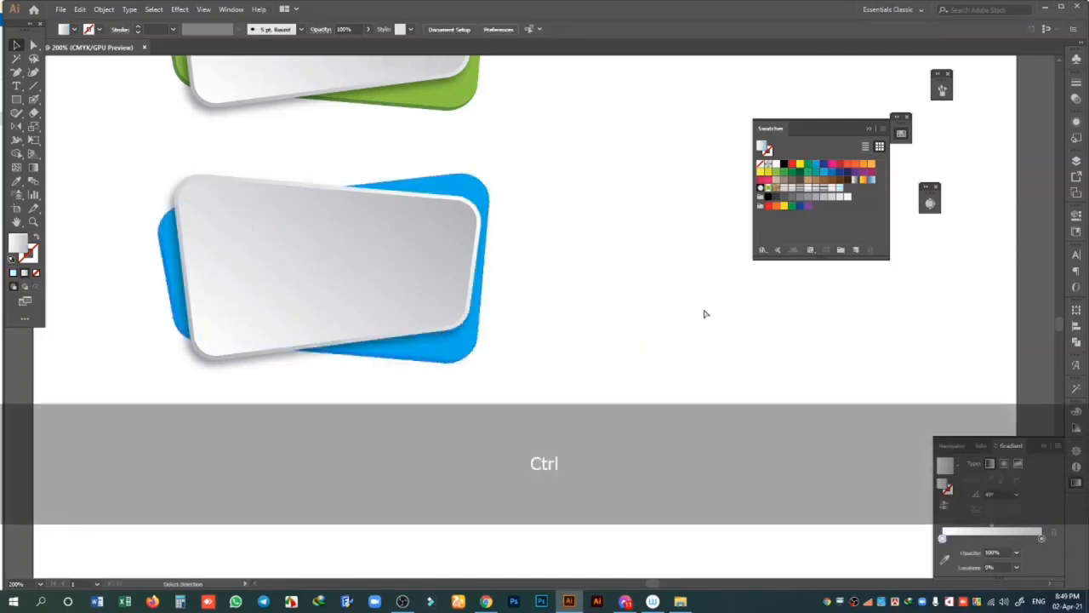
- Move the green and blue banners together up and left so they straddle the artboard's left edge
key(ctrl+minus)
key(ctrl+minus)
key(ctrl+minus)
key(ctrl+equal)
key(ctrl+equal)
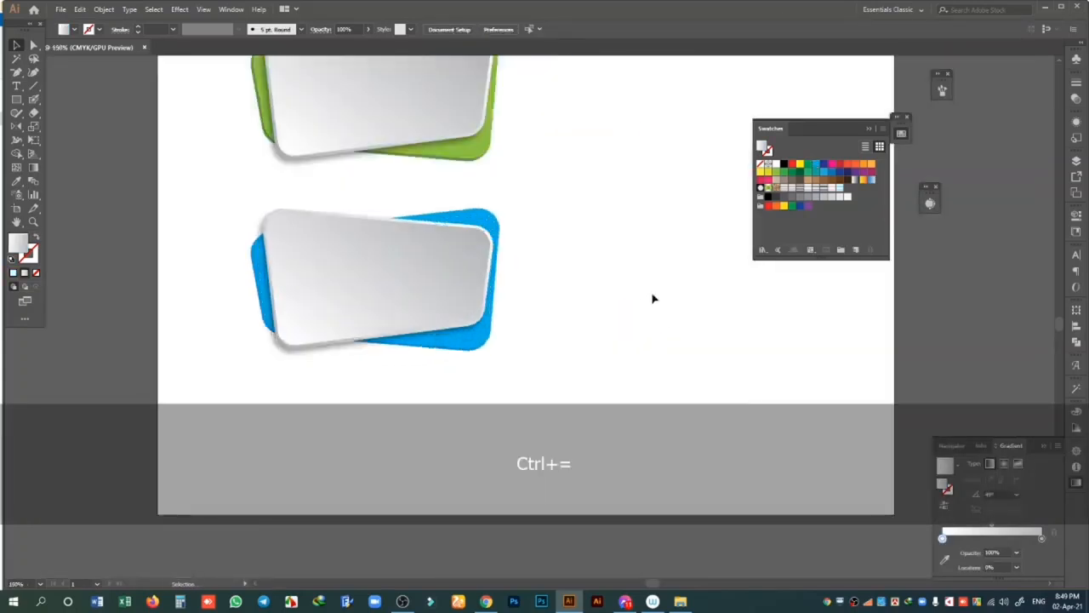
key(ctrl+minus)
scroll(647, 296, down, 1)
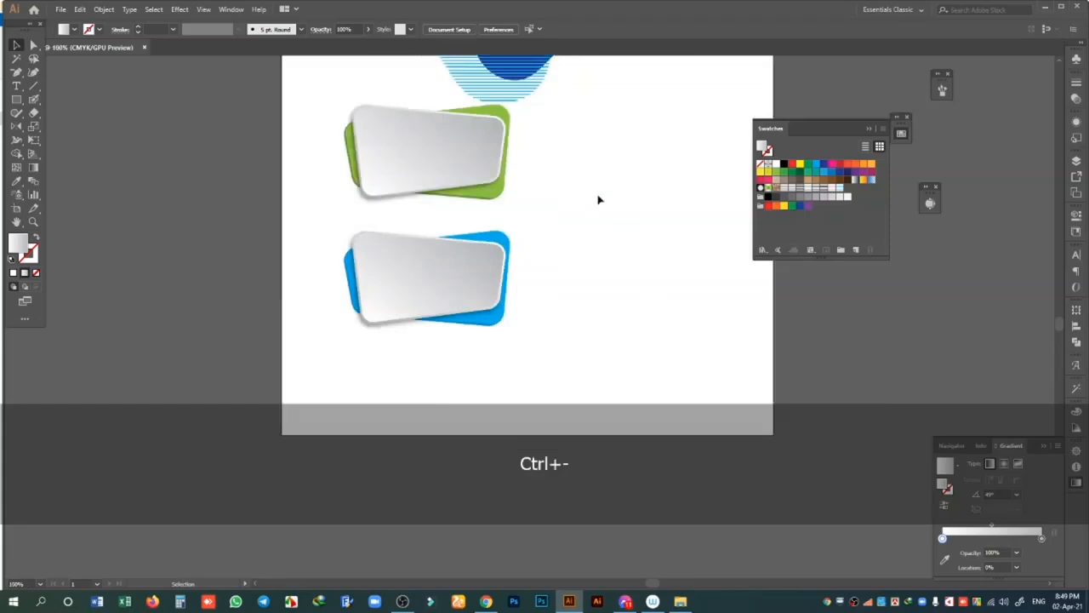
drag(565, 133, 406, 326)
drag(461, 279, 338, 244)
click(596, 299)
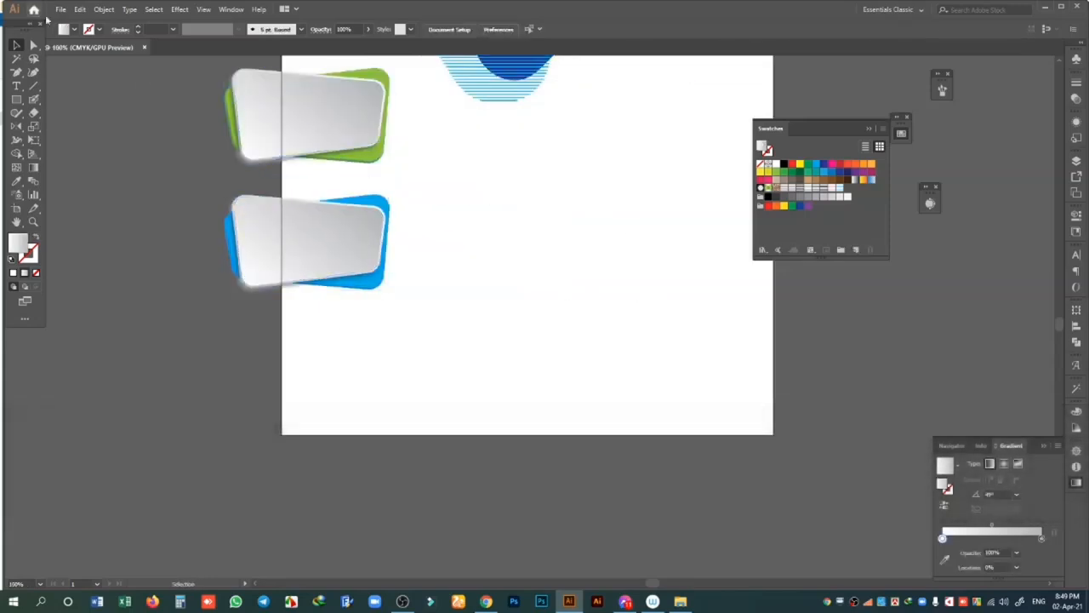
- Try to place the image vector-abstract-ribbon-banner-two-260nw-645885007 from the Desktop
click(60, 9)
click(73, 189)
click(376, 257)
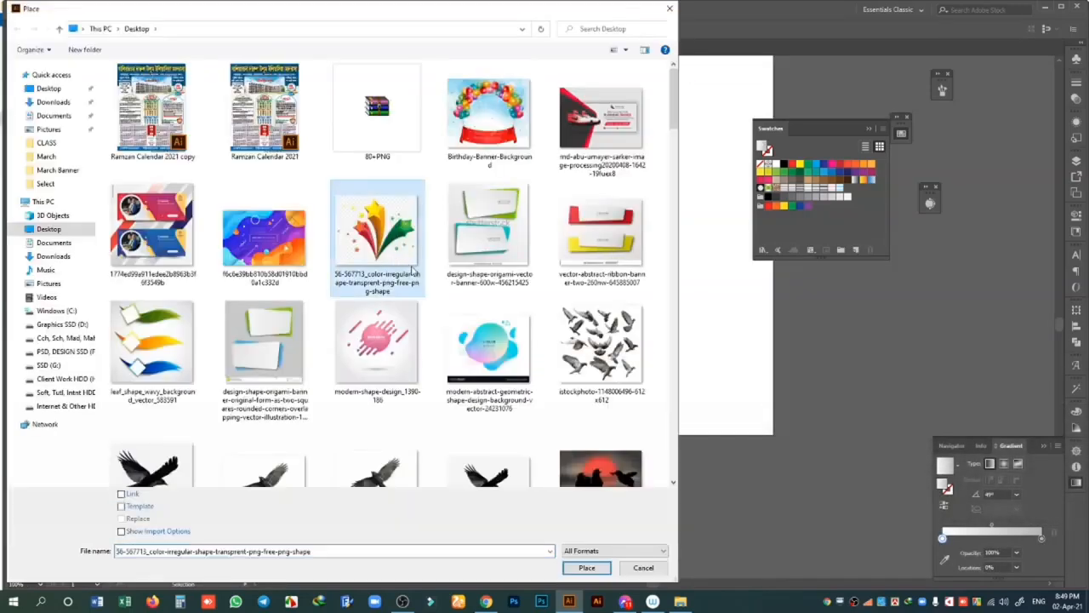
click(601, 230)
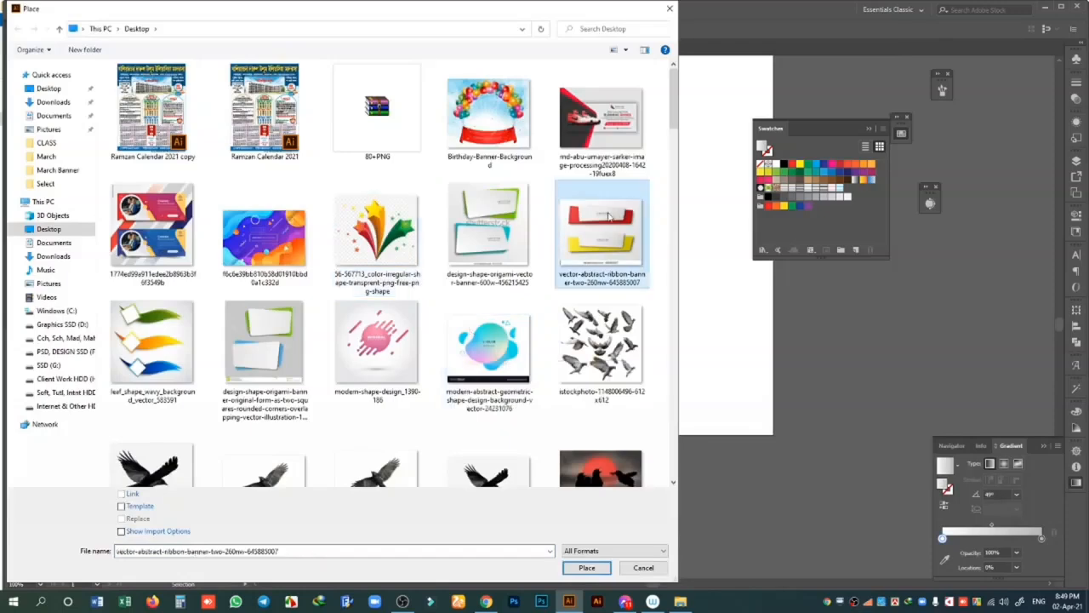
click(587, 567)
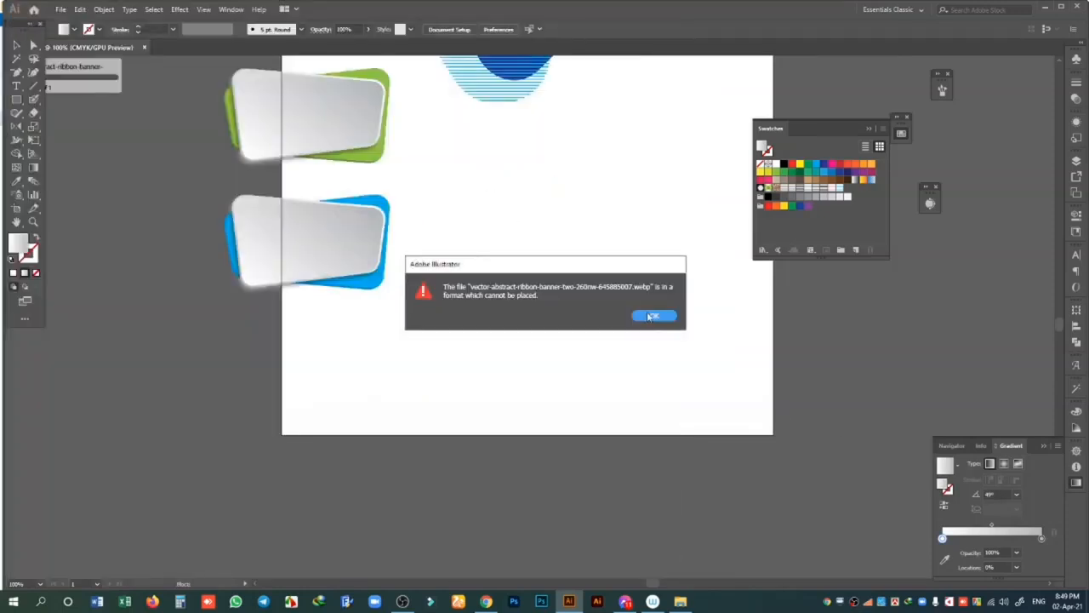
click(652, 315)
- Place the business banner image 1774ed99a911edee2b8963b3f6f3549b from the Desktop over the artboard, about 430 pt square
click(62, 10)
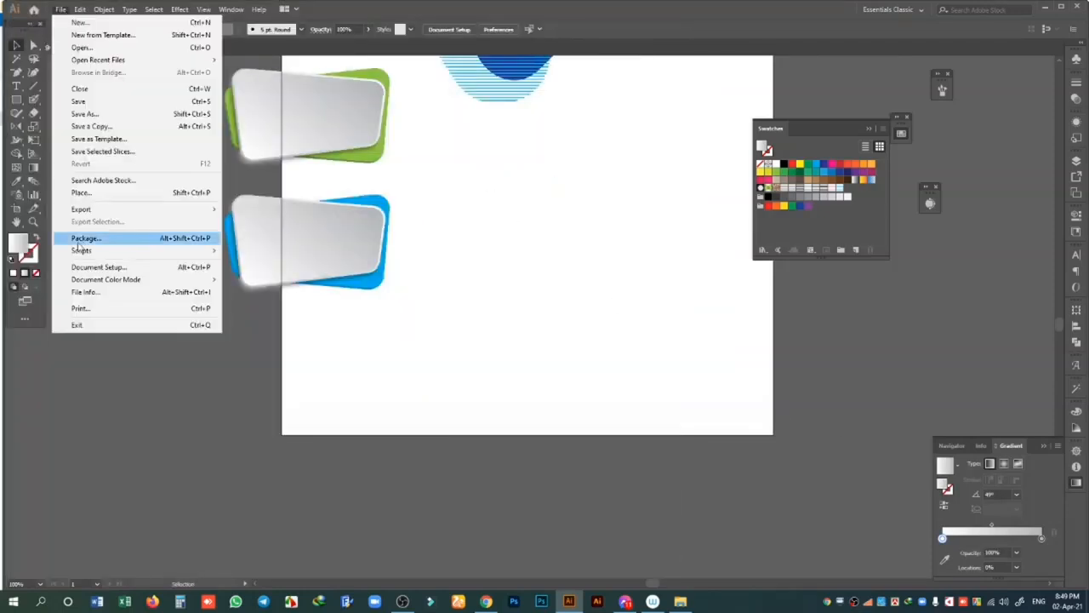
click(103, 199)
click(591, 250)
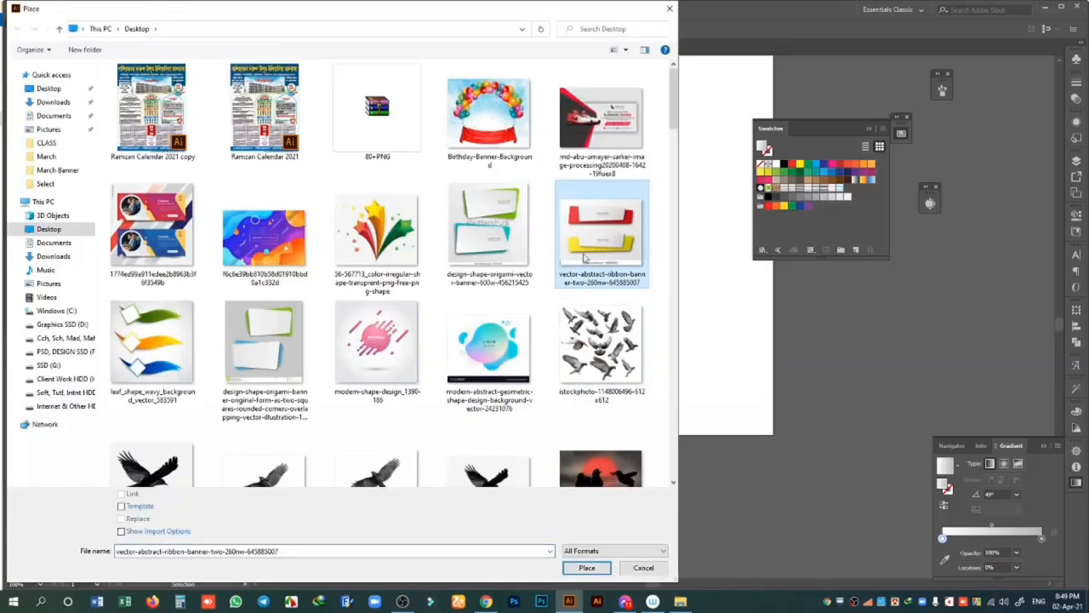
click(374, 234)
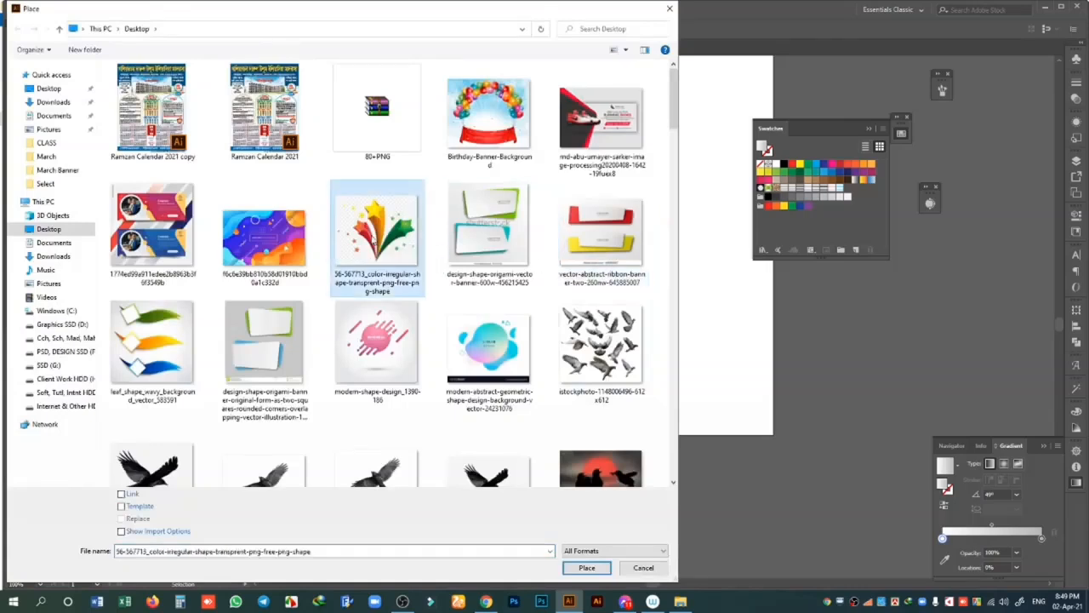
click(168, 241)
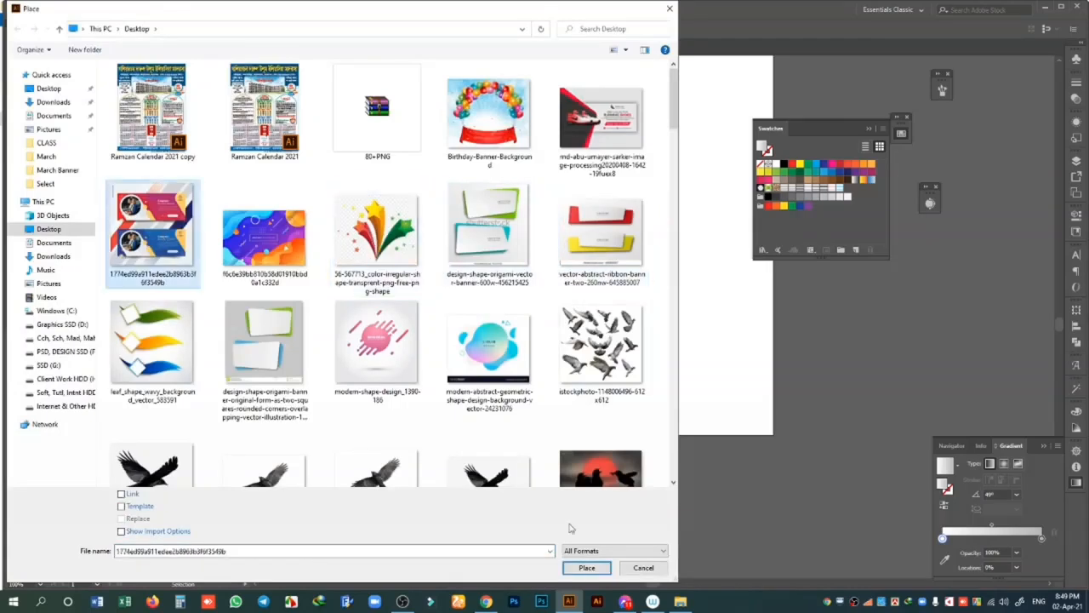
click(579, 571)
drag(418, 135, 763, 425)
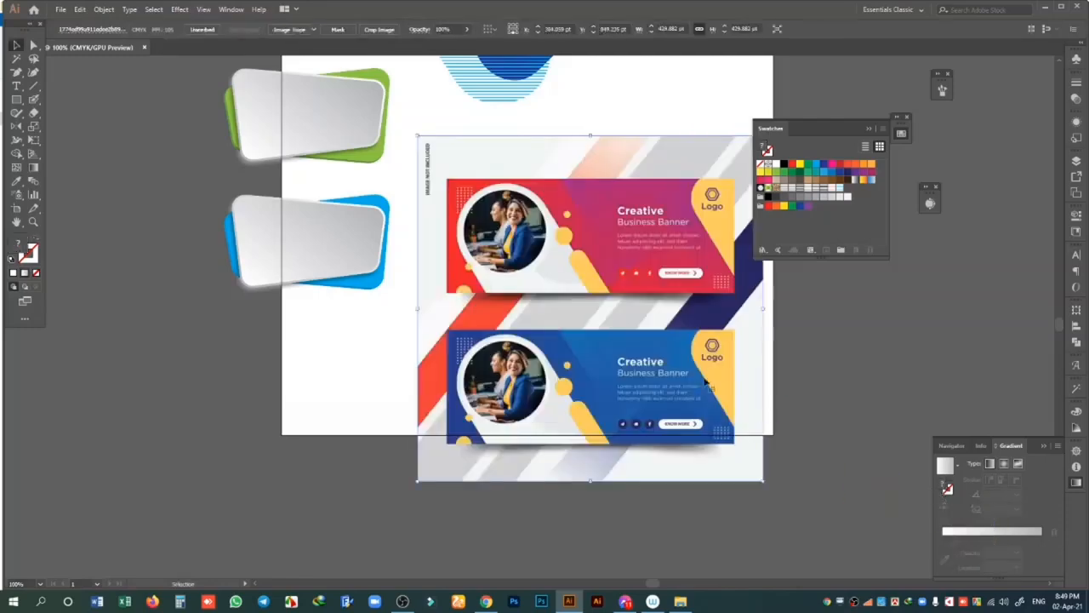
- Position the placed business banner image just inside the artboard's right edge, overhanging its bottom edge
drag(726, 360, 608, 410)
drag(554, 386, 615, 354)
key(ctrl+equal)
key(ctrl+equal)
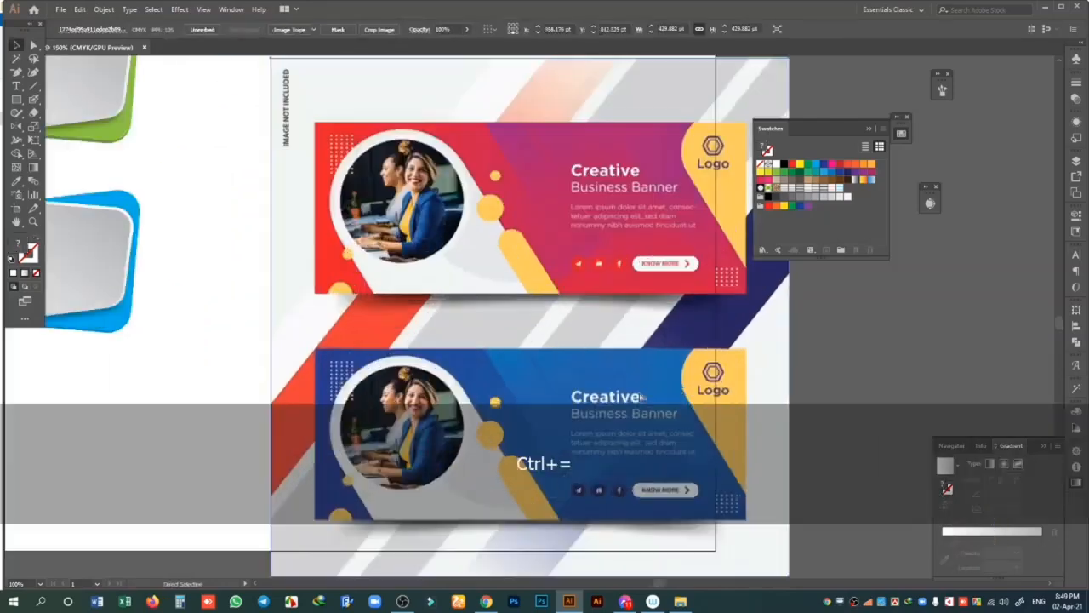
drag(574, 303, 485, 397)
key(ctrl+minus)
key(ctrl+minus)
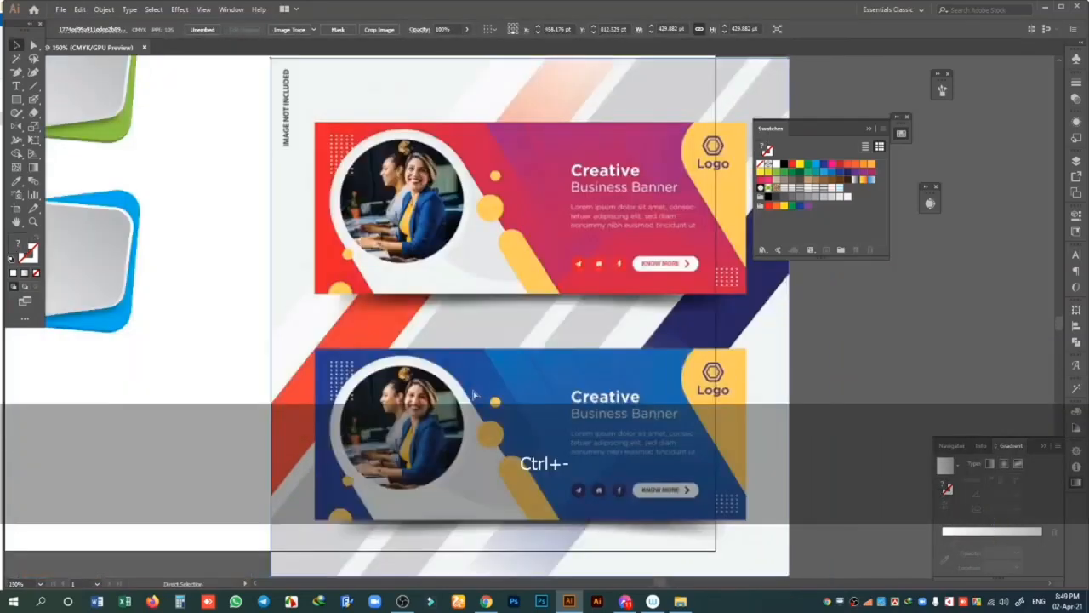
drag(688, 338, 428, 348)
drag(328, 301, 315, 337)
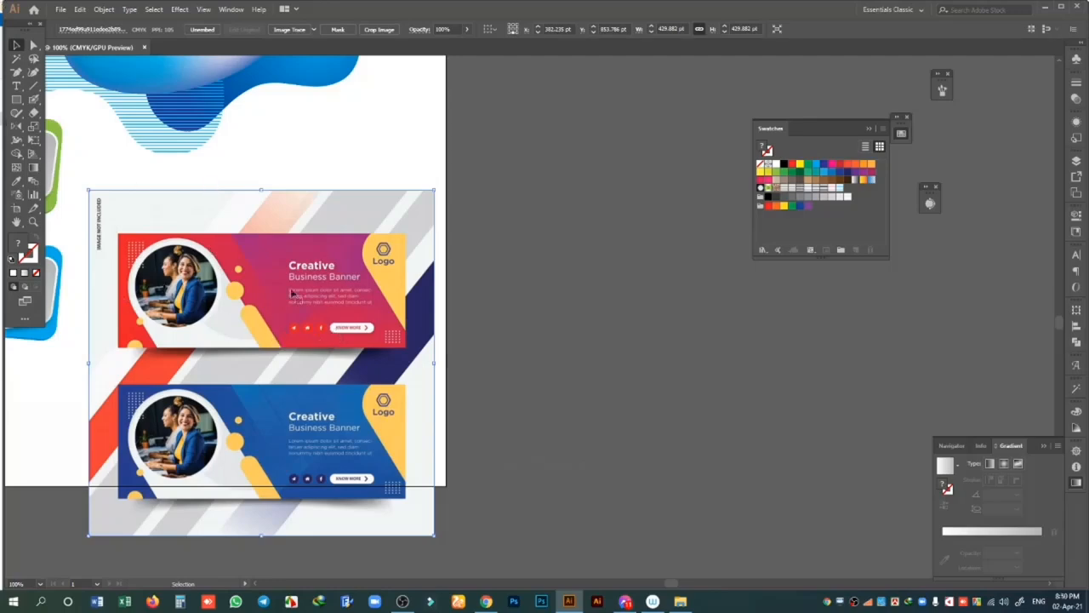
- Draw a gradient-filled rectangle about 394 pt wide and 158 pt high on the empty canvas right of the artboard
click(16, 99)
drag(531, 168, 847, 296)
key(v)
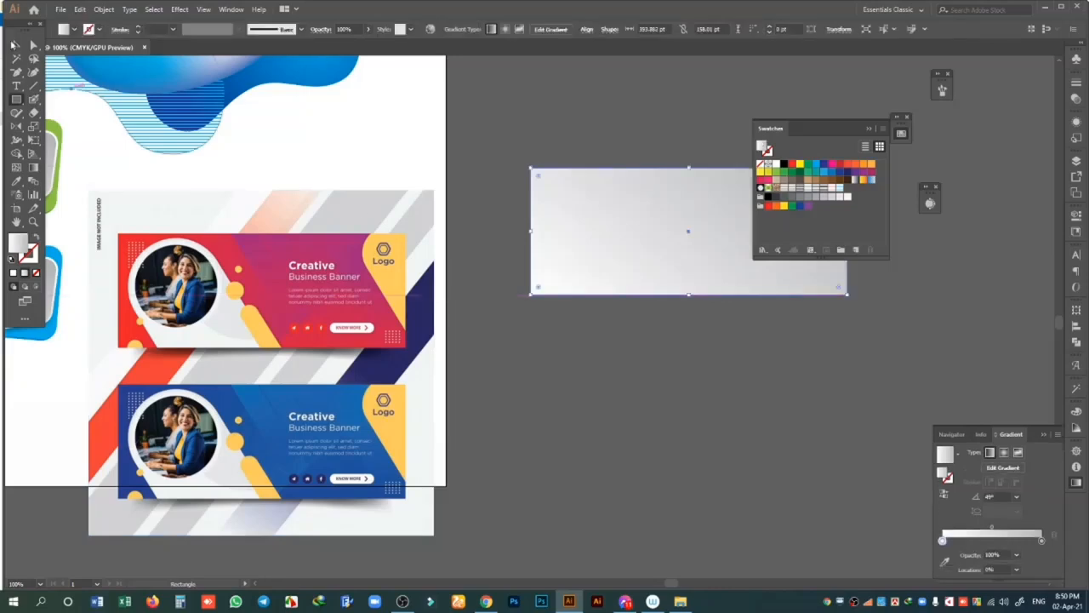
drag(694, 213, 617, 211)
drag(673, 149, 527, 185)
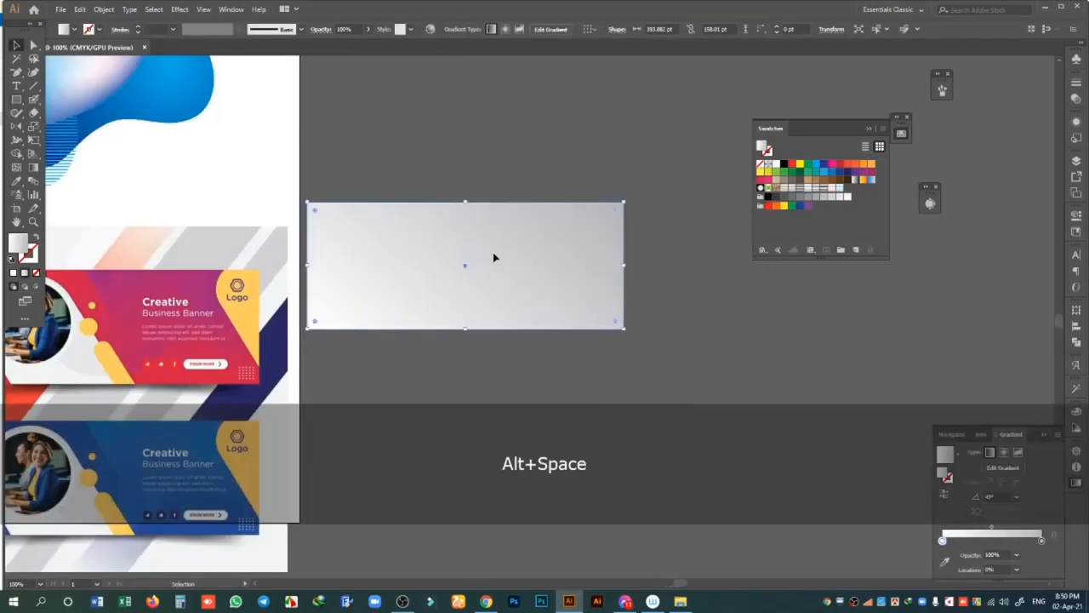
drag(502, 253, 530, 266)
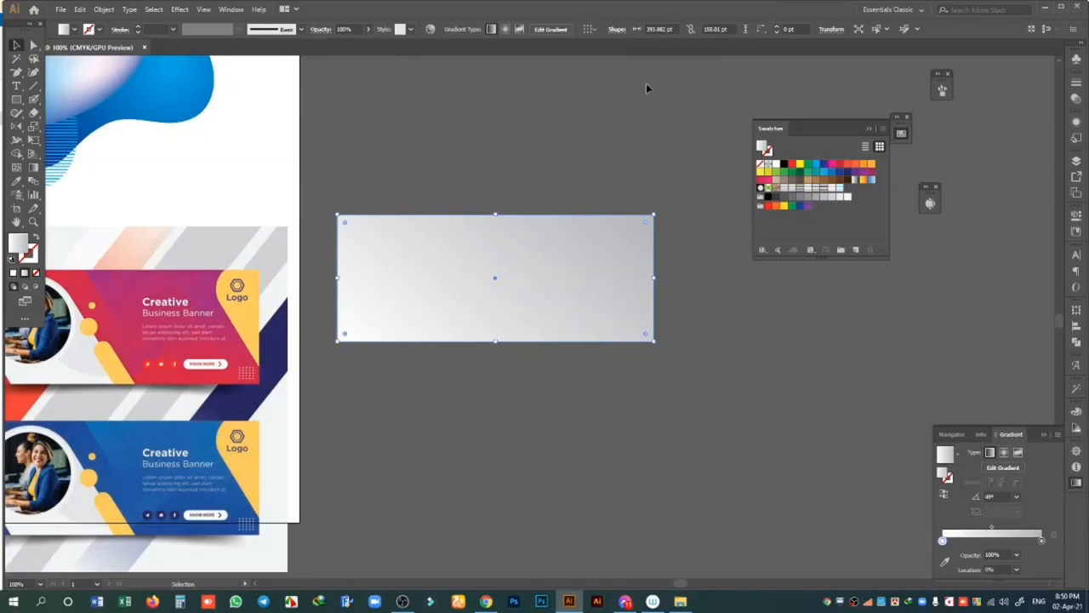
- Toggle the document rulers and leave them shown
key(ctrl+r)
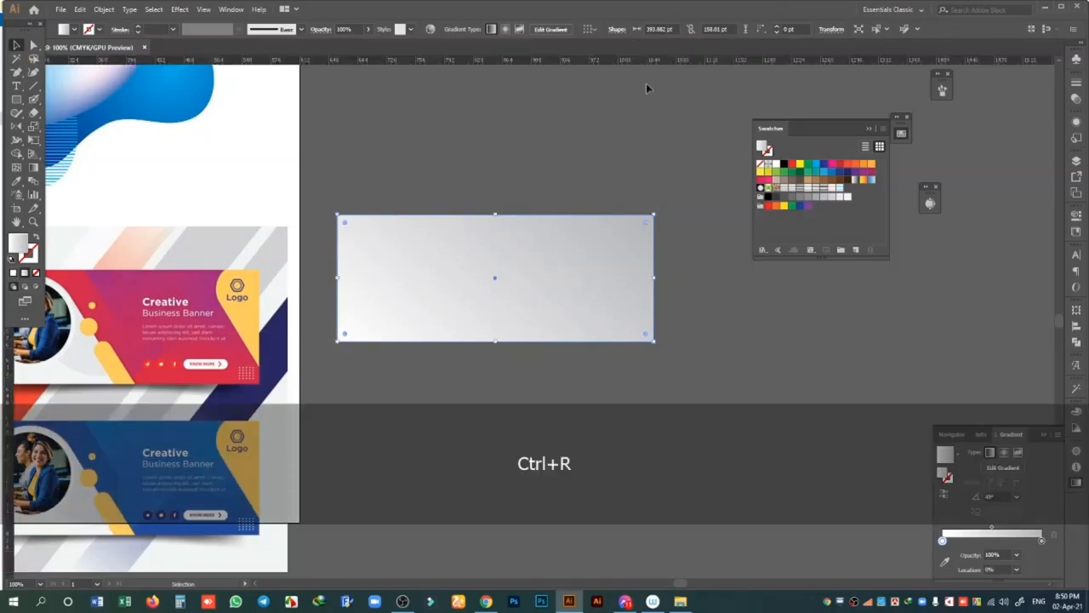
key(ctrl)
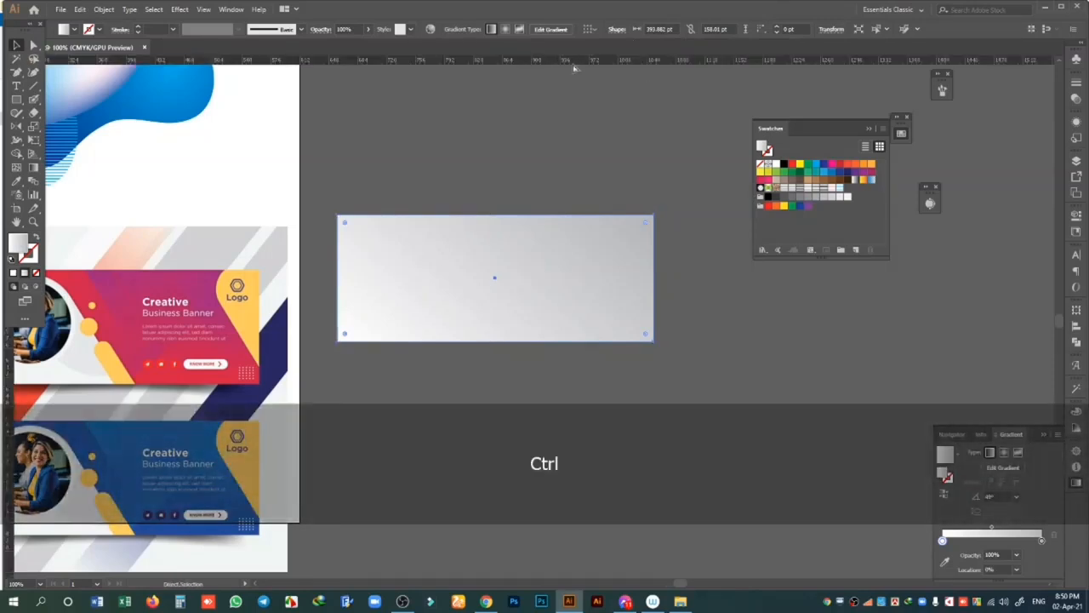
key(ctrl+r)
key(ctrl+r)
key(ctrl+r)
key(ctrl+r)
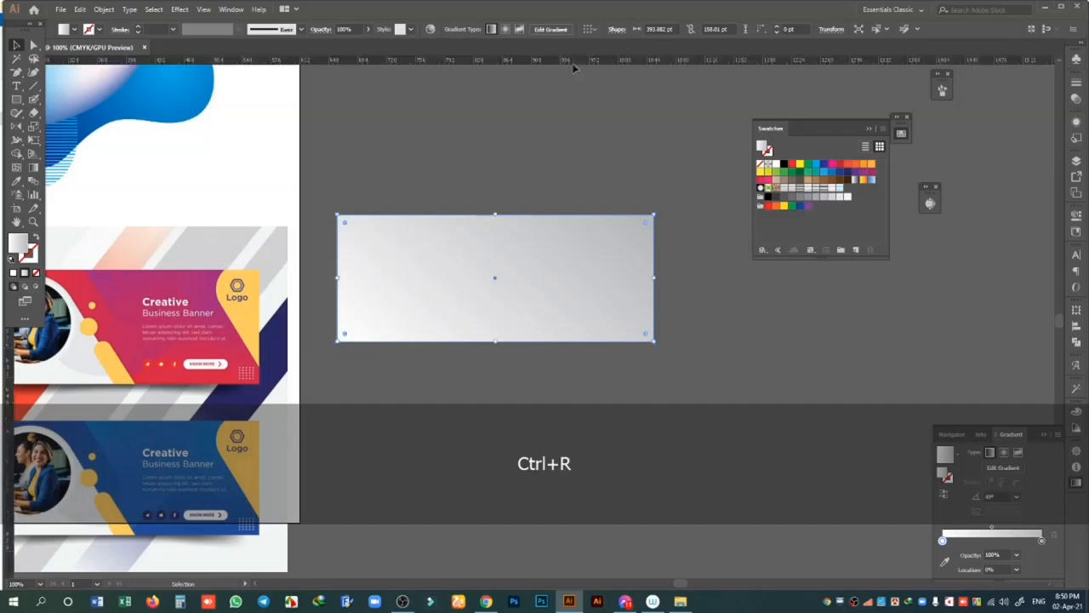
- Set the ruler units to inches
right_click(580, 60)
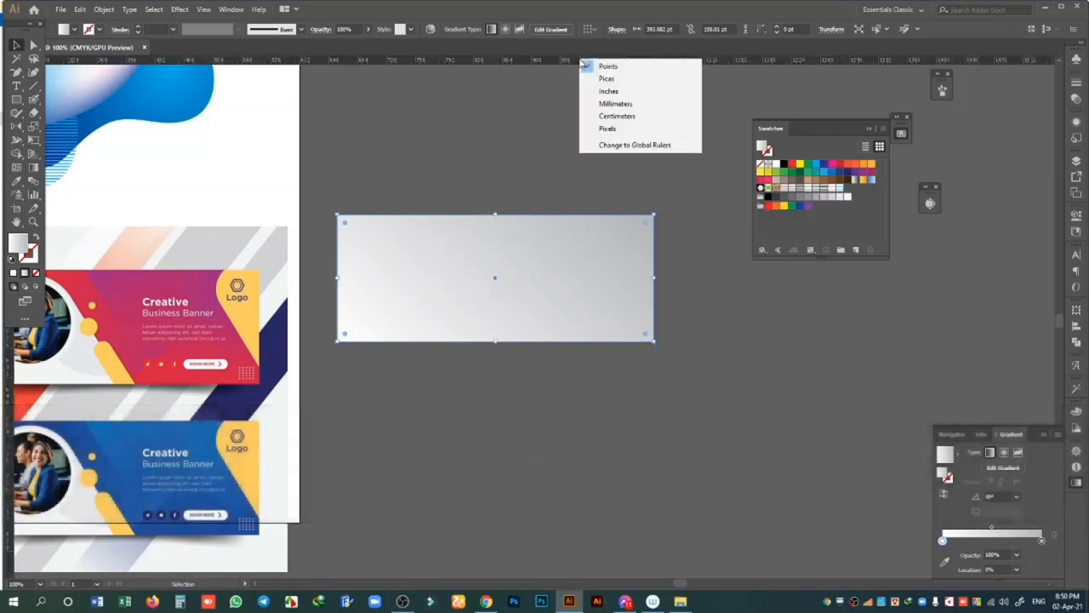
click(621, 92)
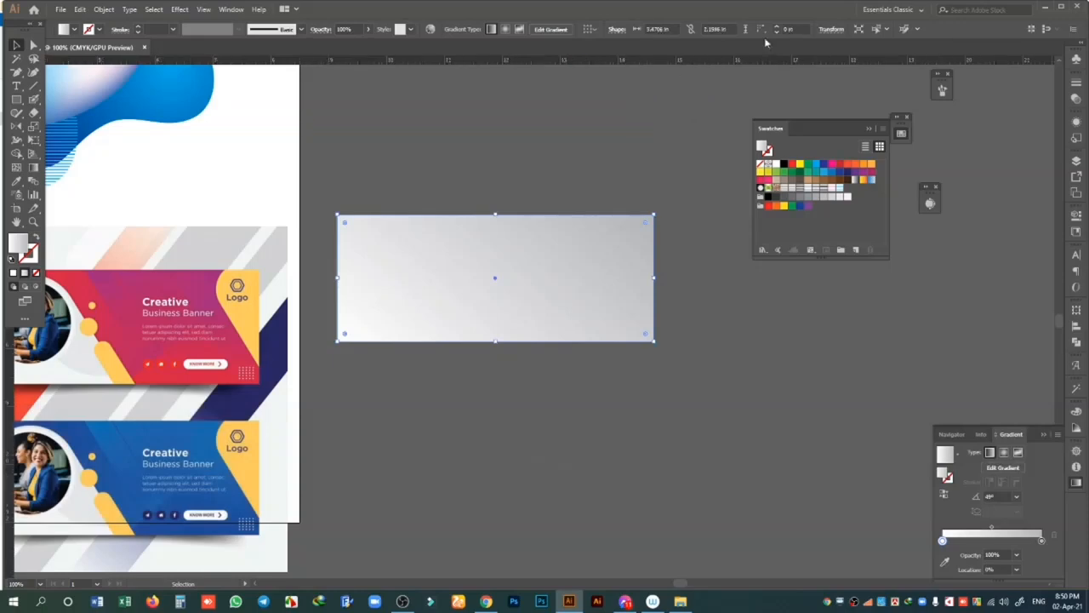
right_click(586, 61)
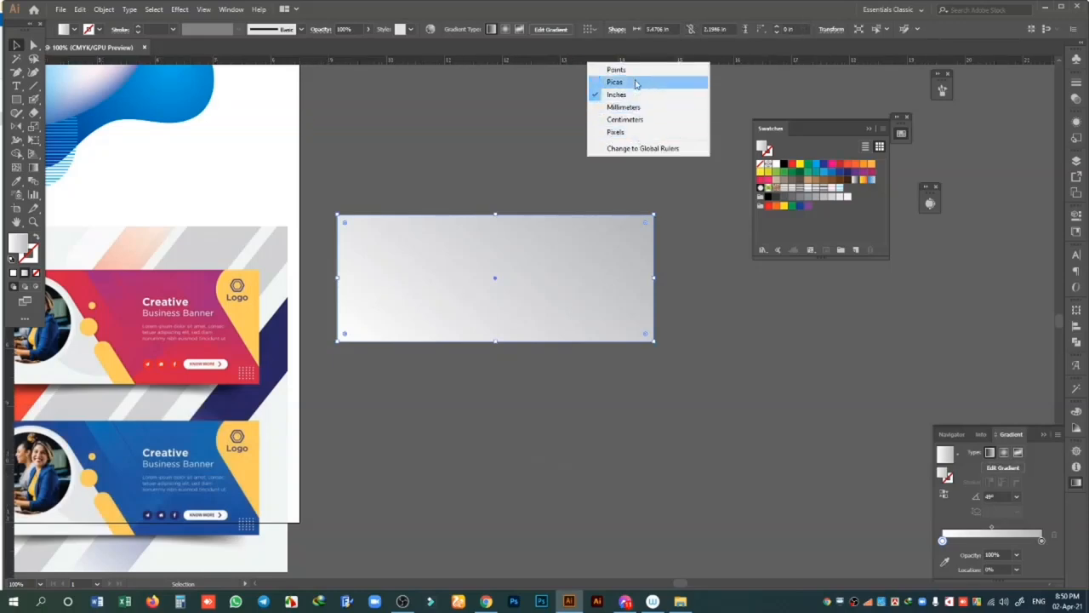
click(691, 69)
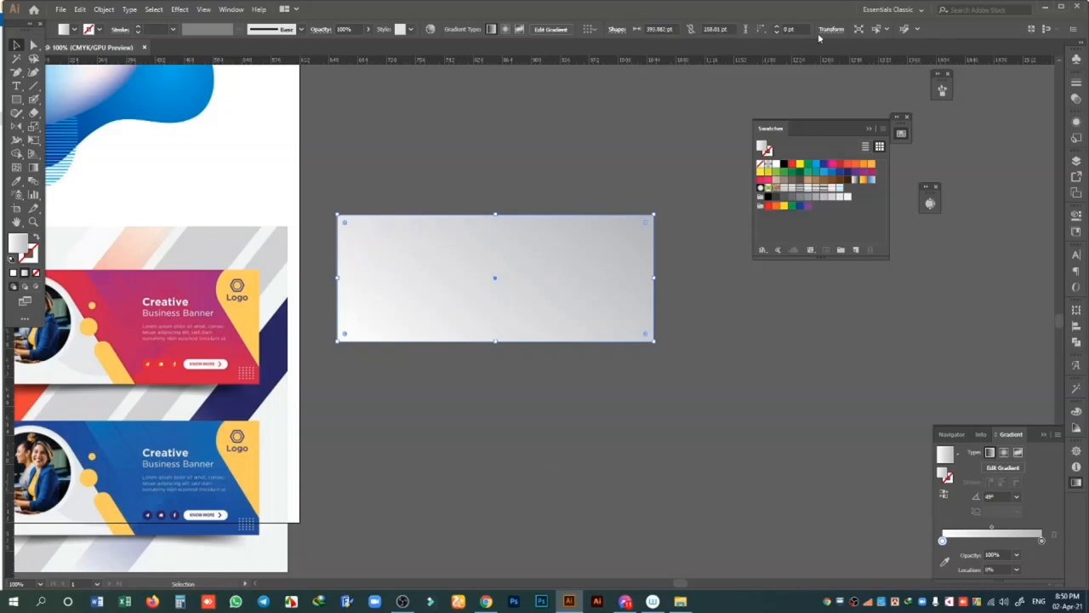
right_click(570, 67)
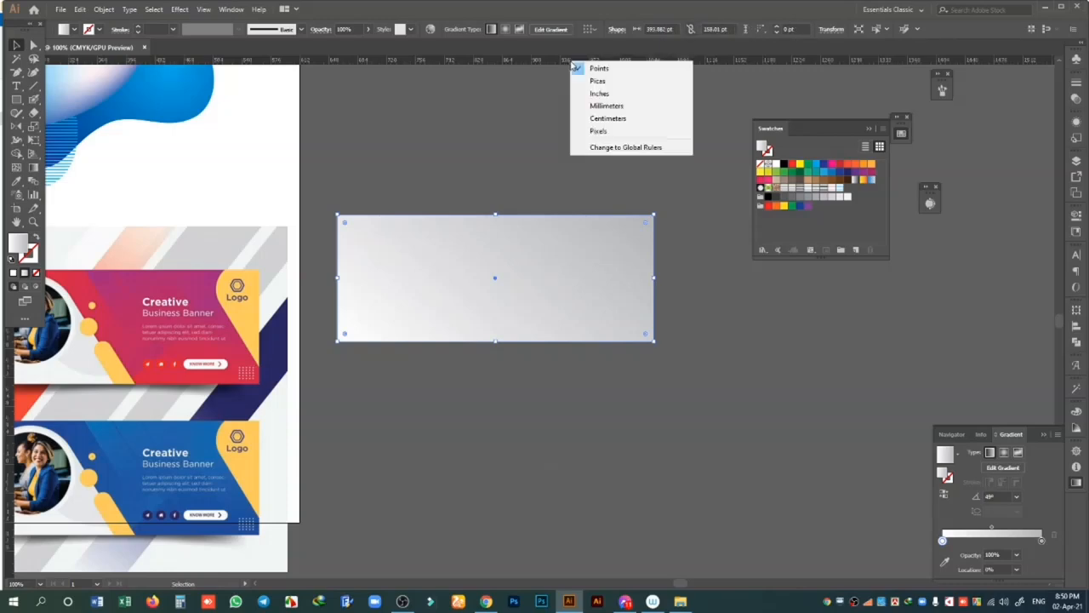
click(611, 92)
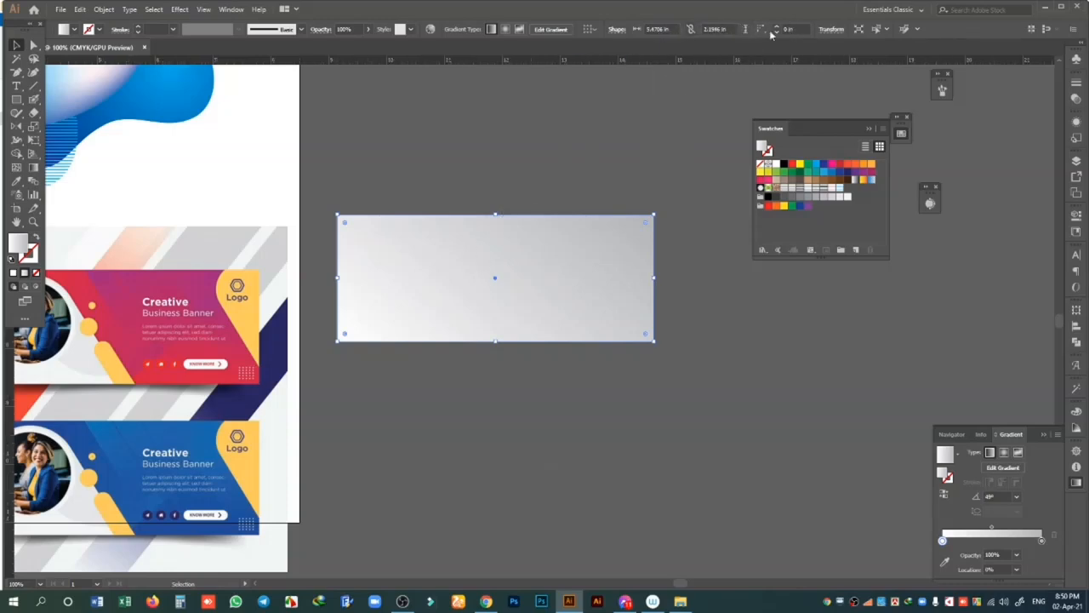
- Set the new rectangle's width to 8 in and move it farther right of the reference image
drag(678, 29, 511, 29)
text(8)
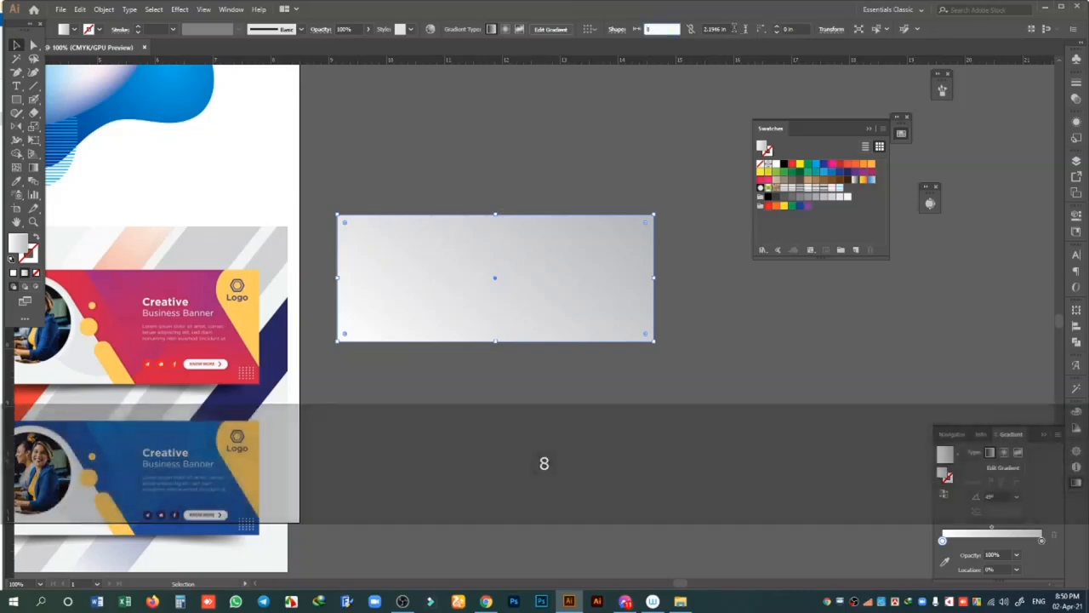
key(Return)
drag(481, 297, 616, 305)
key(alt+space)
drag(524, 320, 613, 265)
click(454, 333)
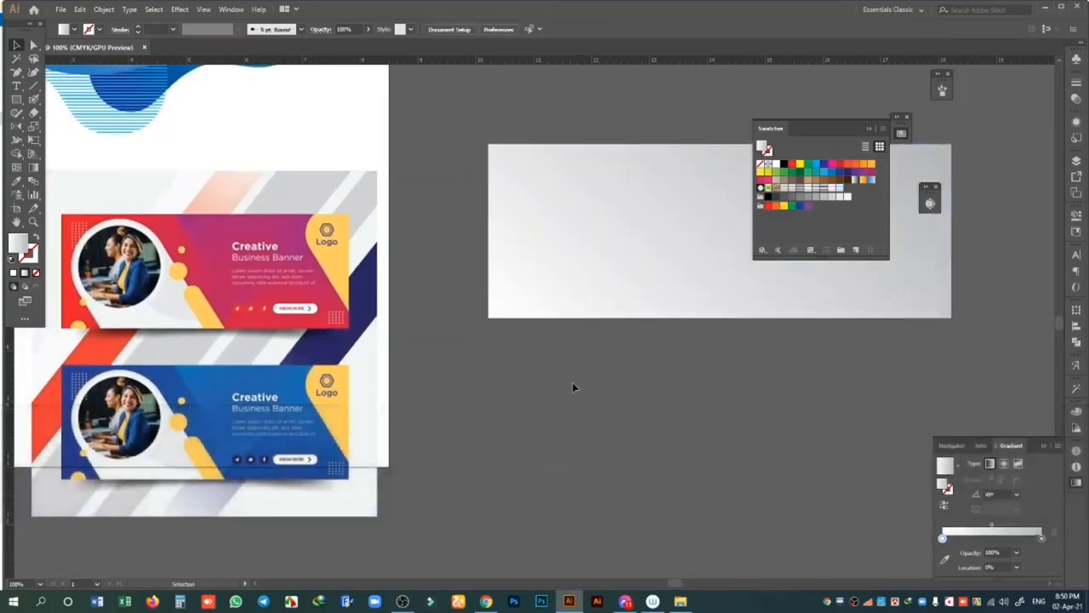
key(alt+space)
drag(746, 377, 646, 391)
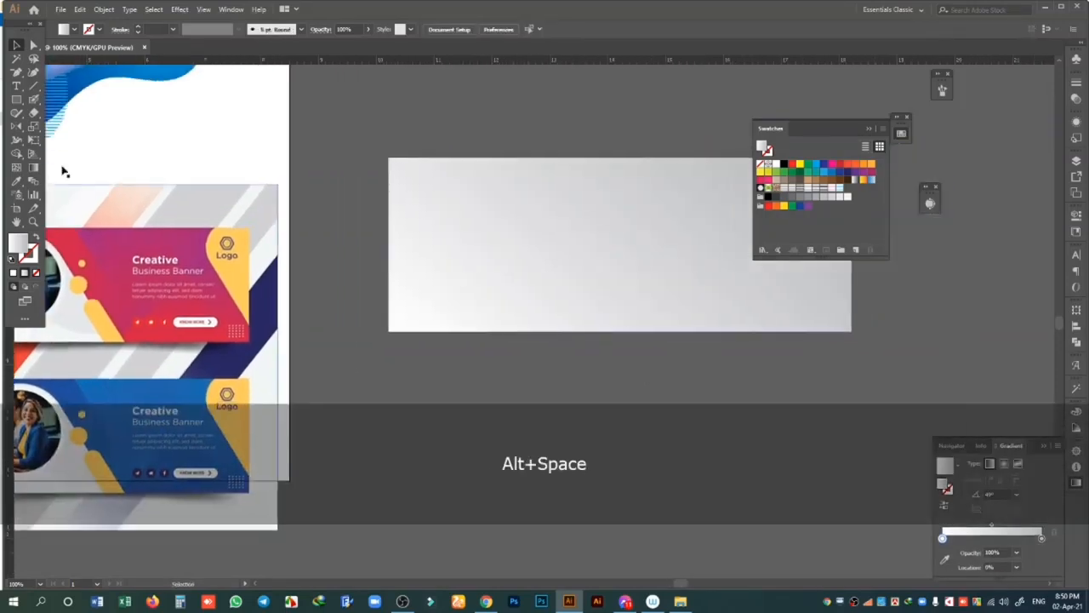
- Move the 8 in wide rectangle up on the canvas and paste a copy of it in front
click(621, 261)
key(ctrl+minus)
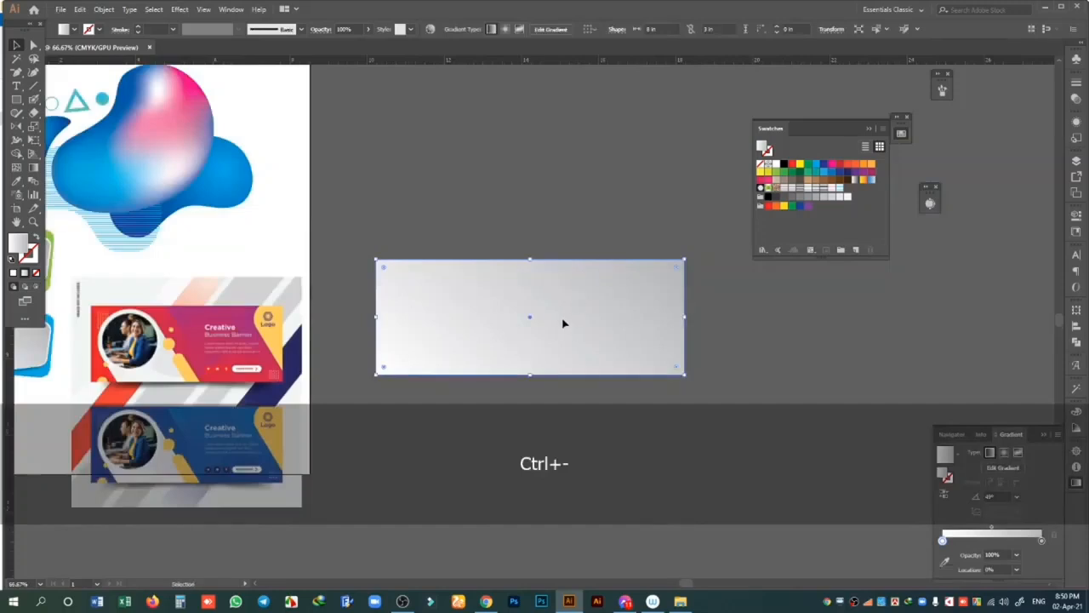
drag(564, 321, 575, 253)
key(ctrl)
key(ctrl+c)
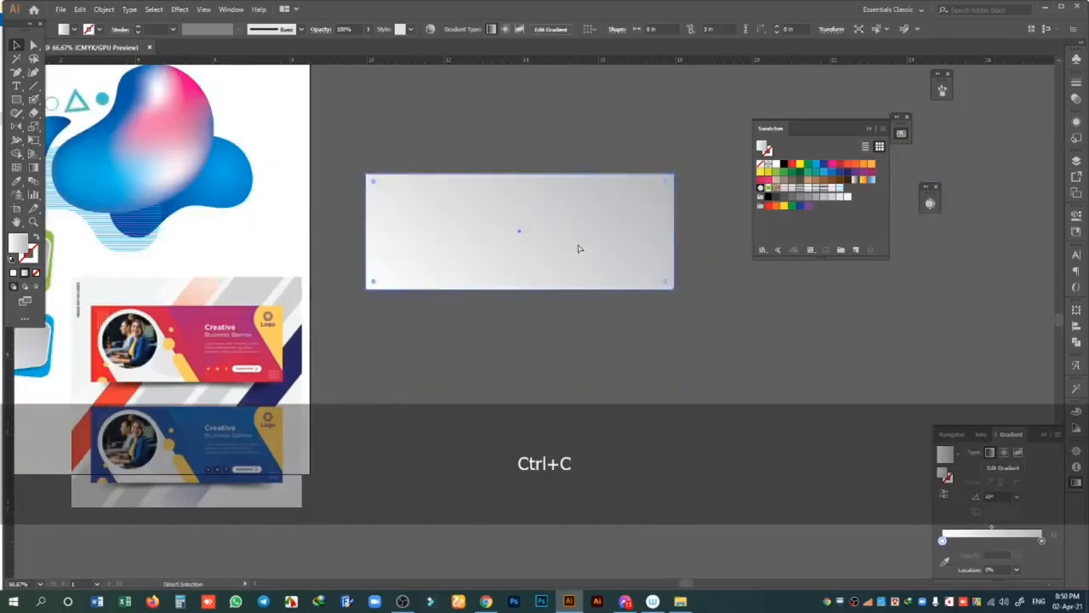
key(ctrl+f)
- Rotate the copied rectangle to a steep diagonal and duplicate it twice to the right across the banner, the last copy offset about 0.89 in
mouse_move(519, 231)
mouse_down()
mouse_move(538, 324)
mouse_move(525, 199)
mouse_move(539, 233)
mouse_move(517, 190)
mouse_move(523, 162)
mouse_move(540, 207)
mouse_move(522, 211)
mouse_up()
drag(652, 133, 653, 308)
drag(514, 180, 543, 266)
key(alt)
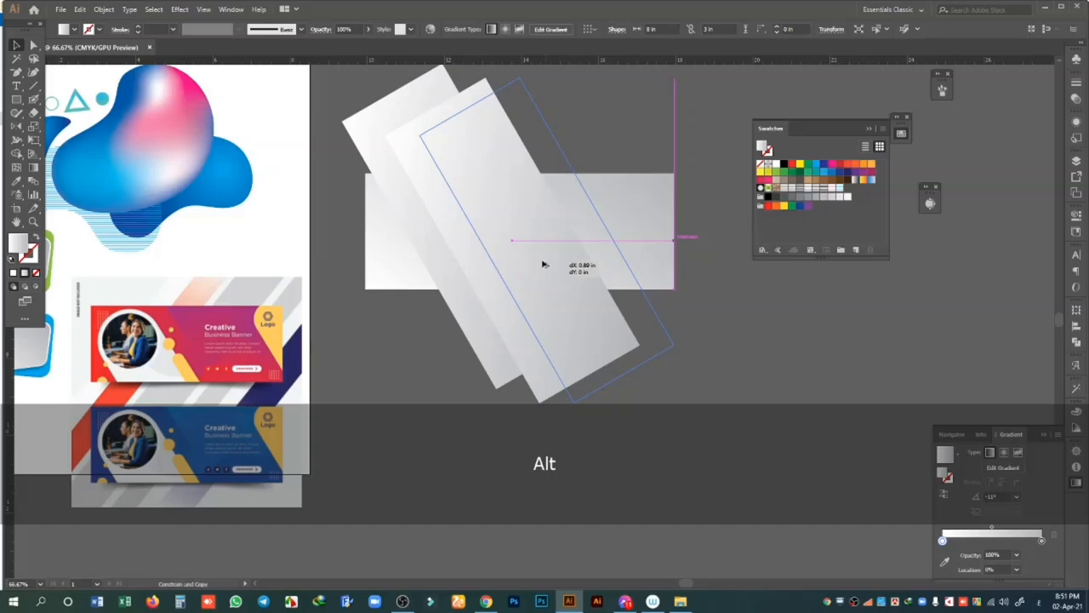
drag(544, 264, 545, 265)
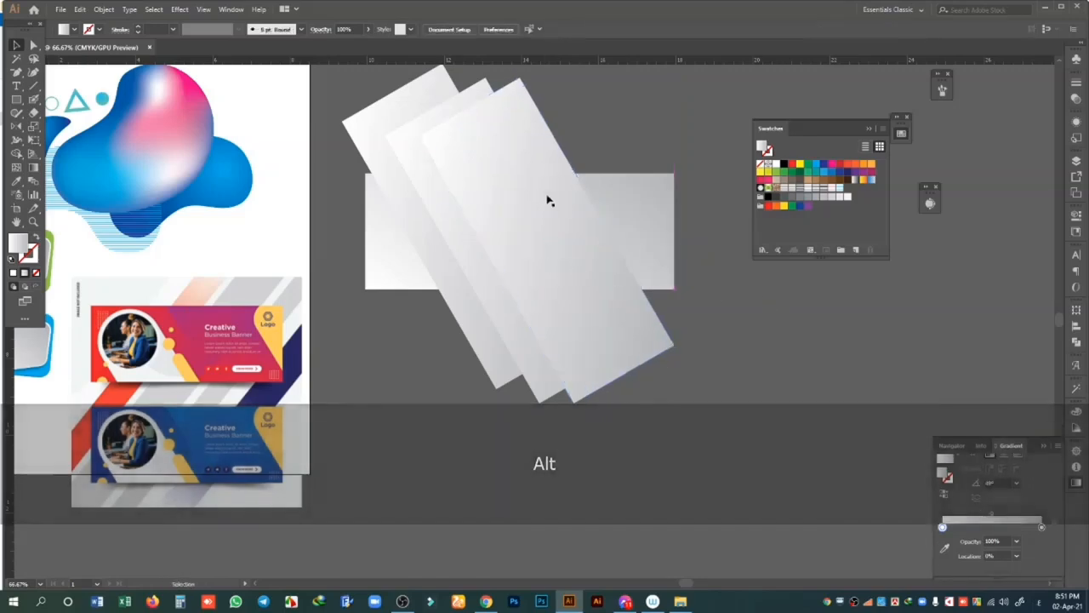
- Duplicate the front diagonal rectangle down and to the right so its upper-left corner overlaps the banner's right end
drag(547, 199, 724, 239)
key(alt)
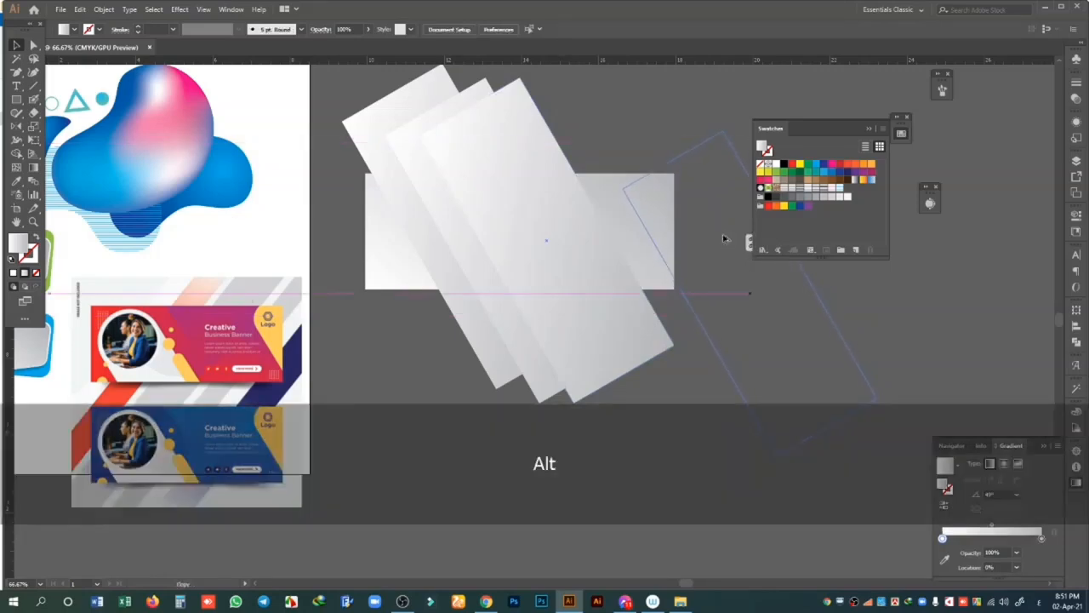
drag(724, 239, 723, 240)
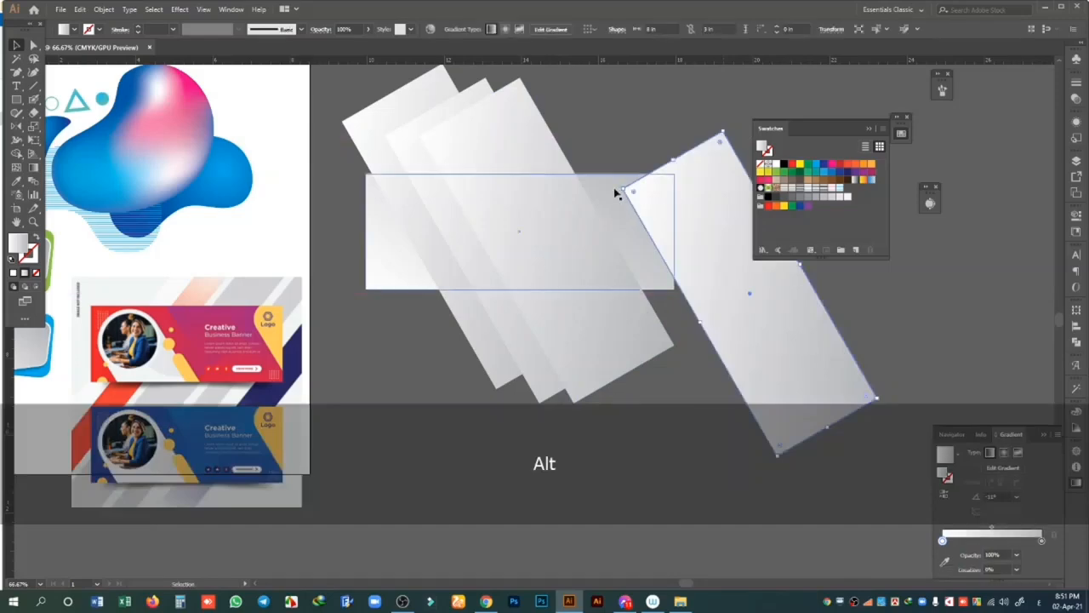
- Round only the upper-left corner of the rightmost diagonal rectangle, using the Direct Selection tool on its anchor point
click(671, 111)
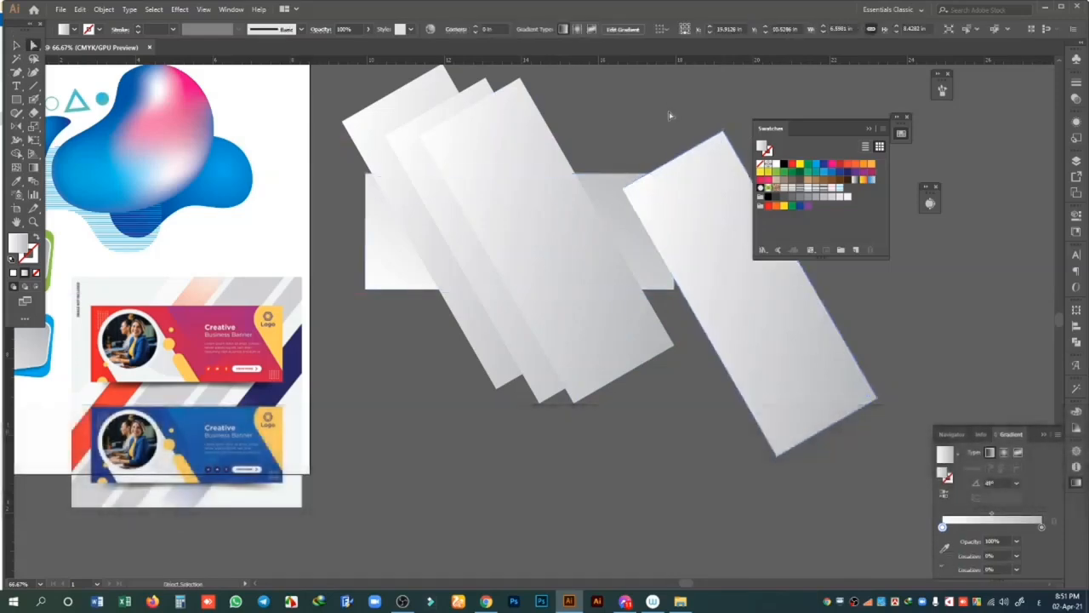
click(631, 190)
click(34, 47)
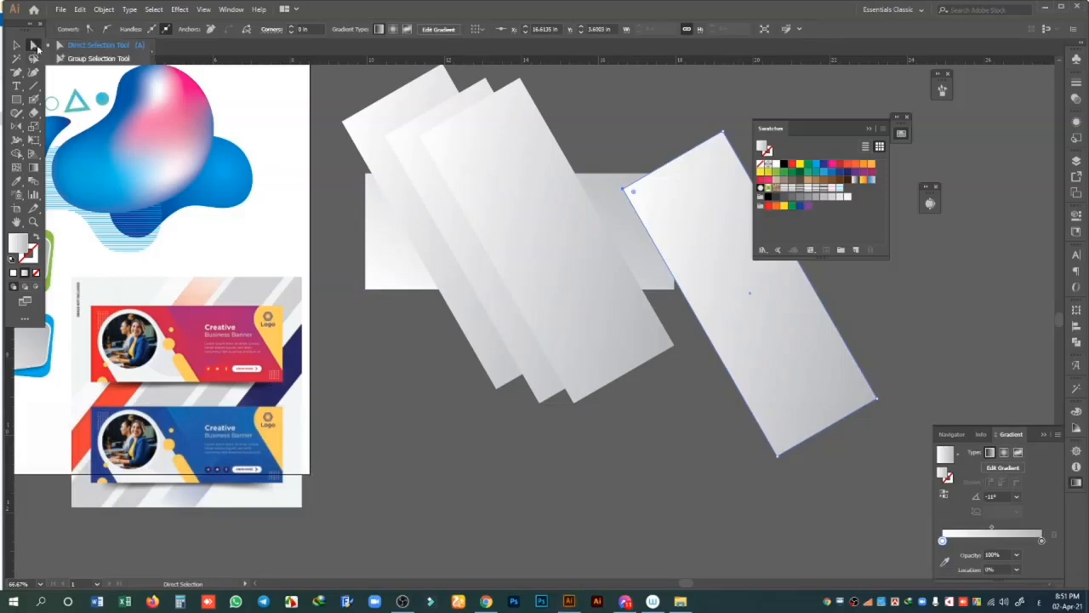
click(93, 48)
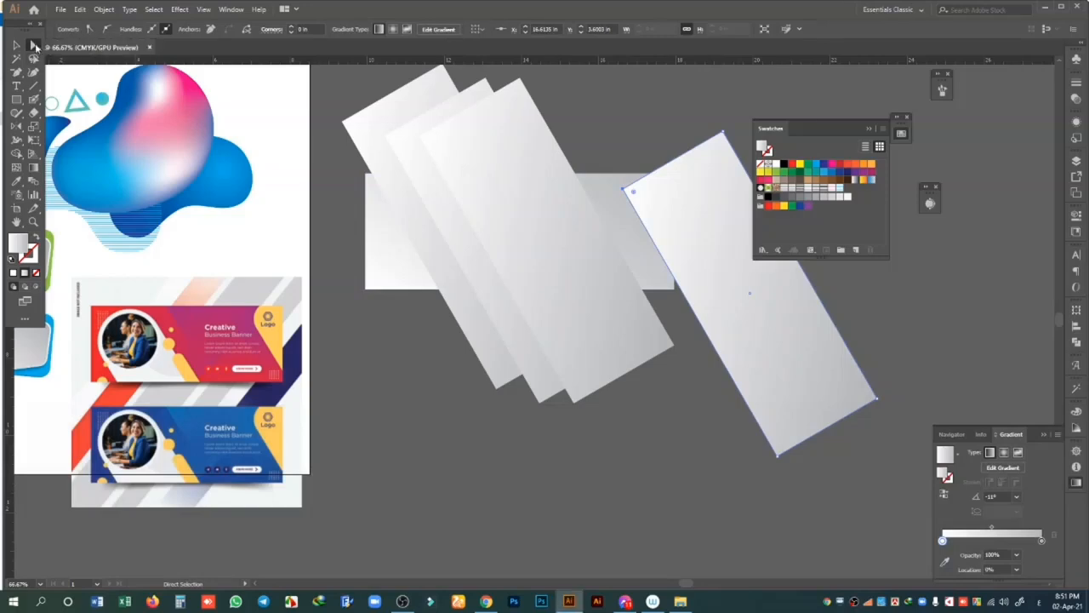
click(34, 47)
click(79, 47)
click(674, 92)
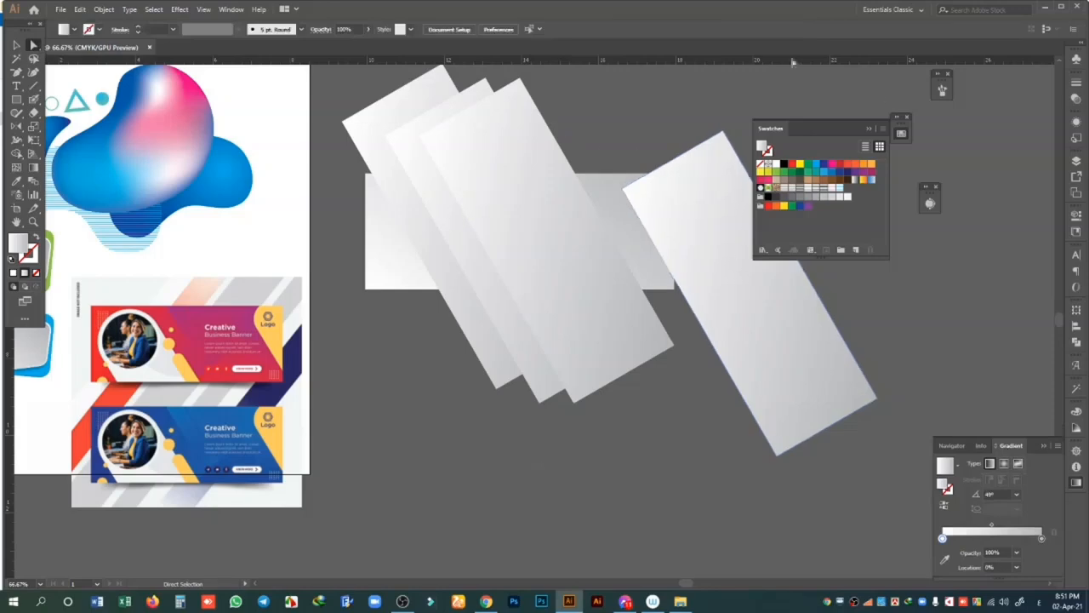
click(627, 189)
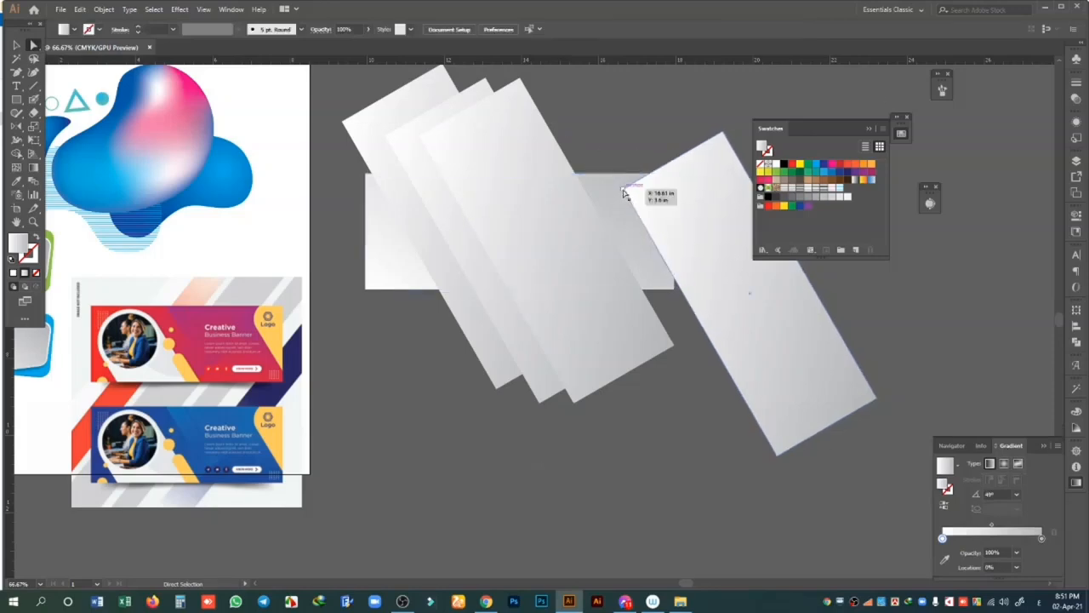
click(686, 176)
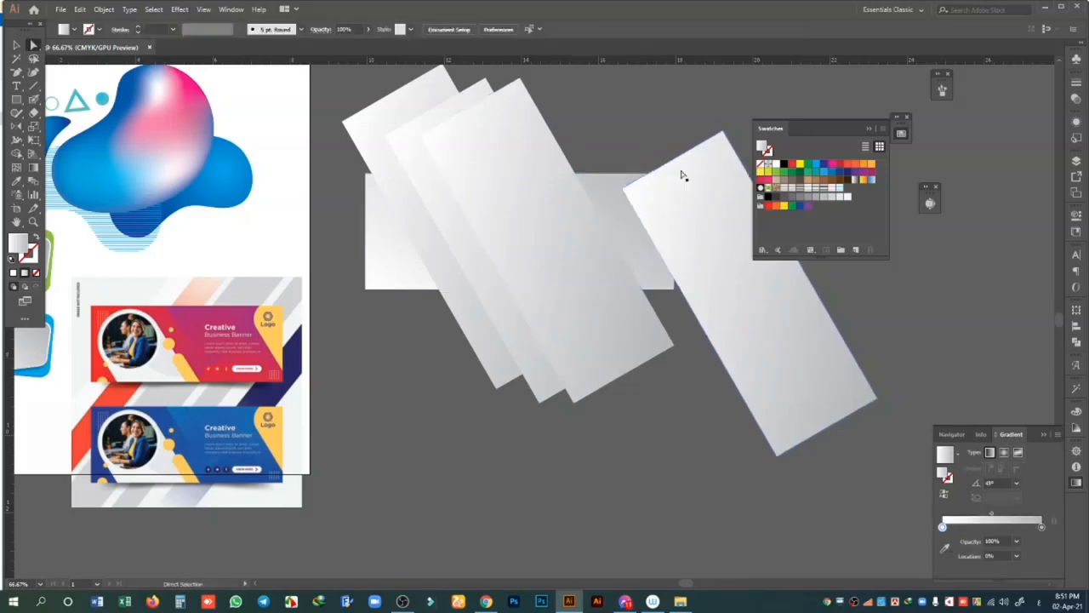
click(720, 238)
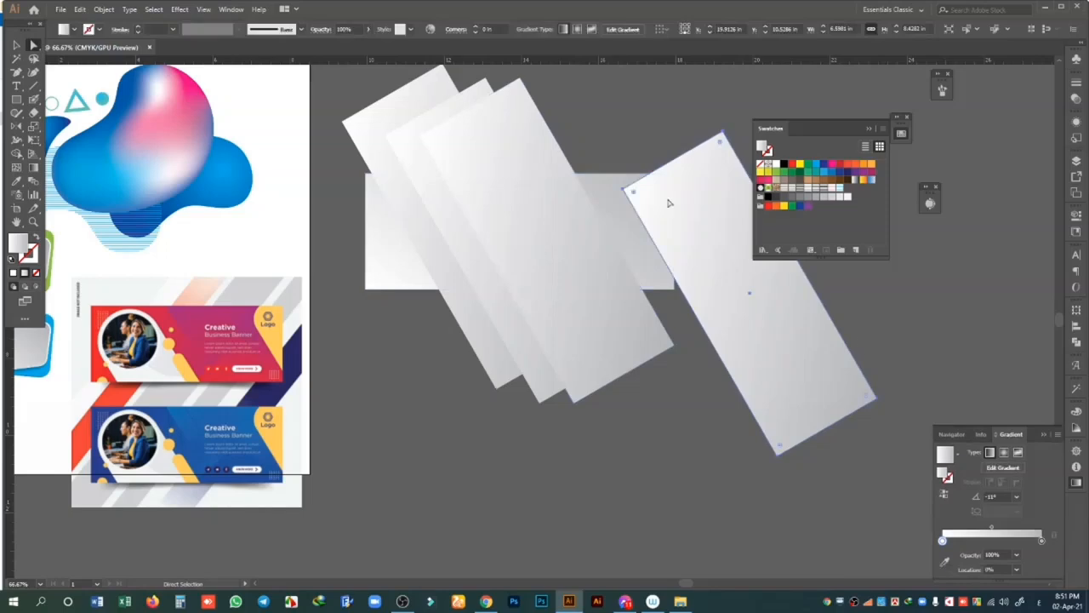
click(661, 96)
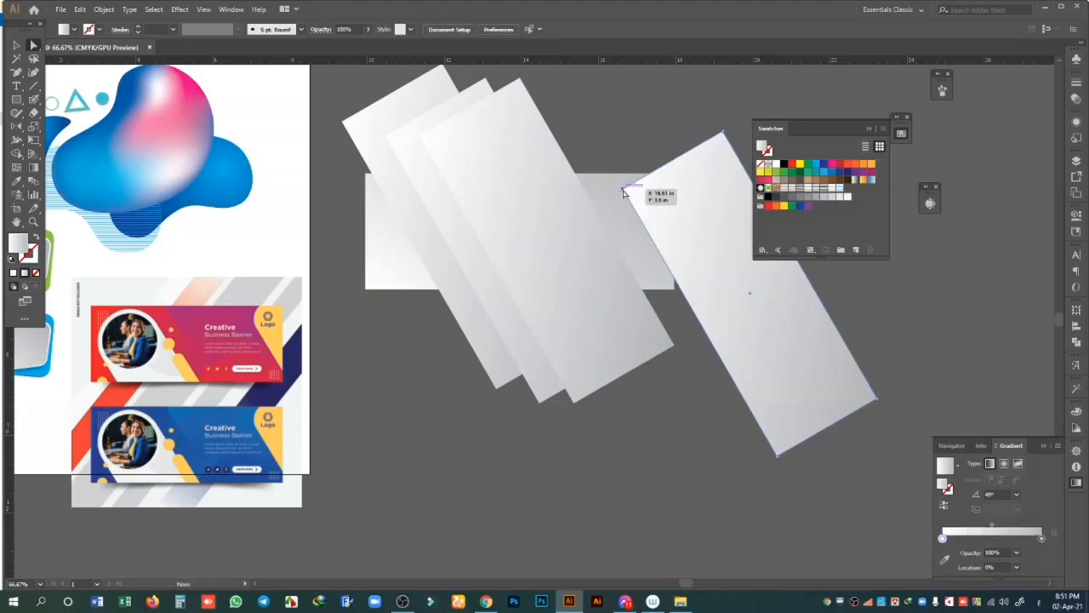
click(624, 191)
mouse_move(633, 194)
mouse_down()
mouse_move(652, 204)
mouse_move(643, 199)
mouse_up()
click(15, 43)
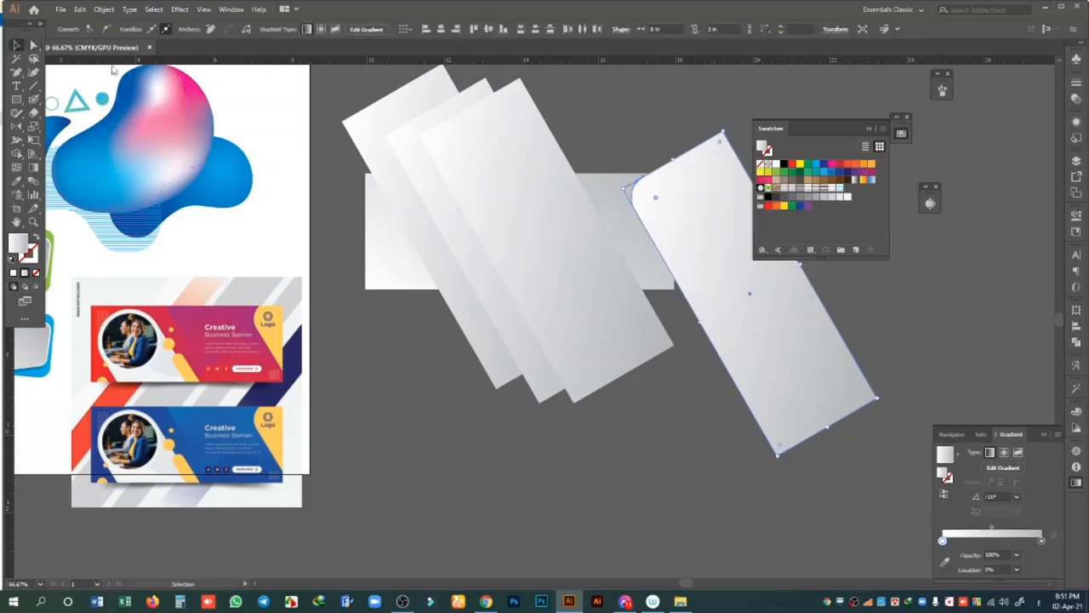
click(661, 92)
click(702, 260)
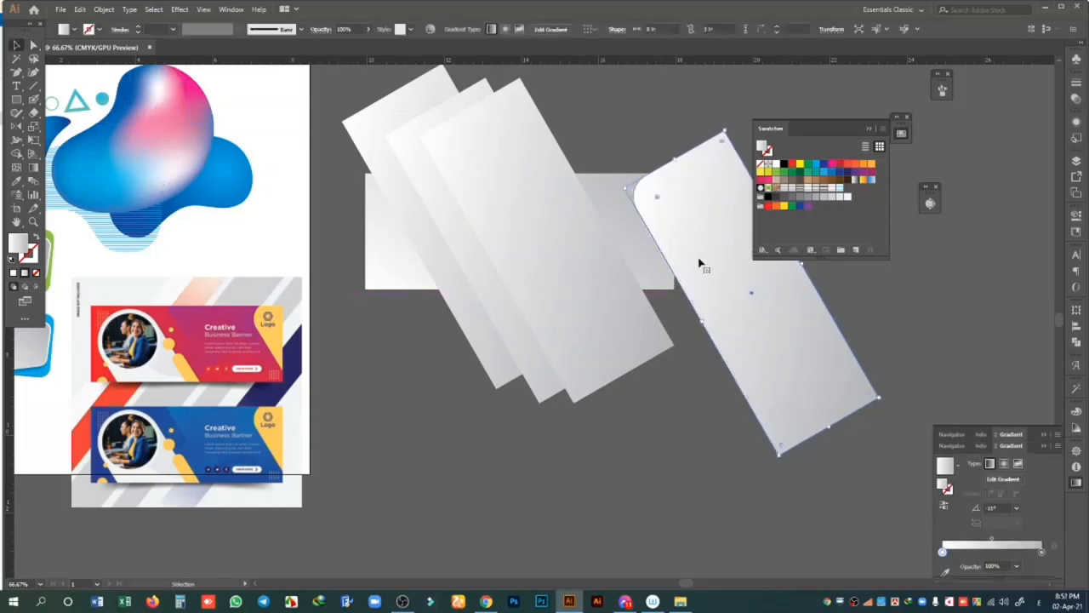
shift+click(593, 195)
click(614, 200)
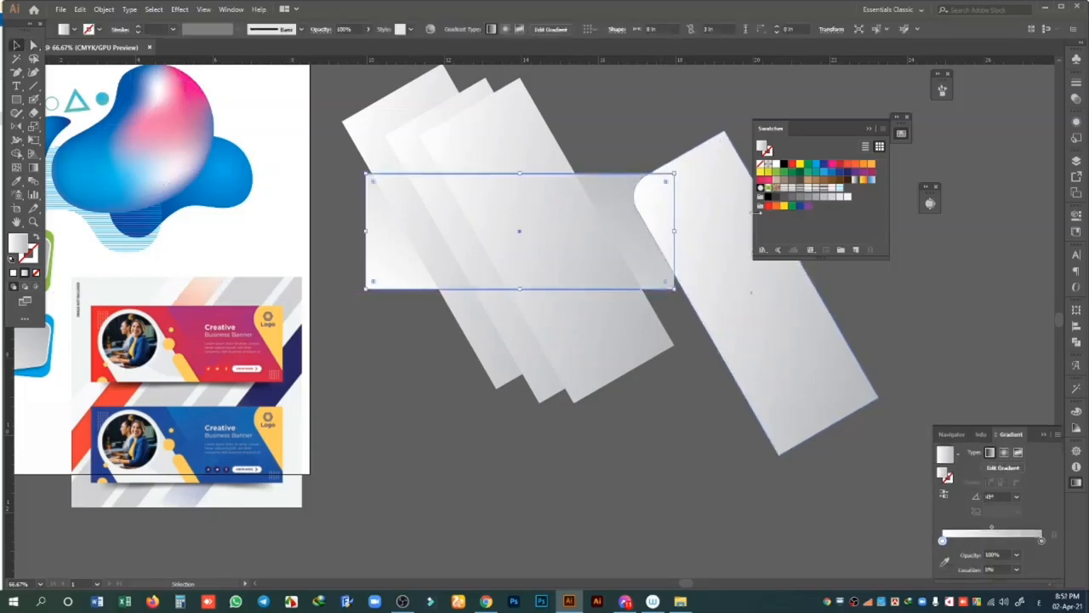
click(718, 227)
click(647, 105)
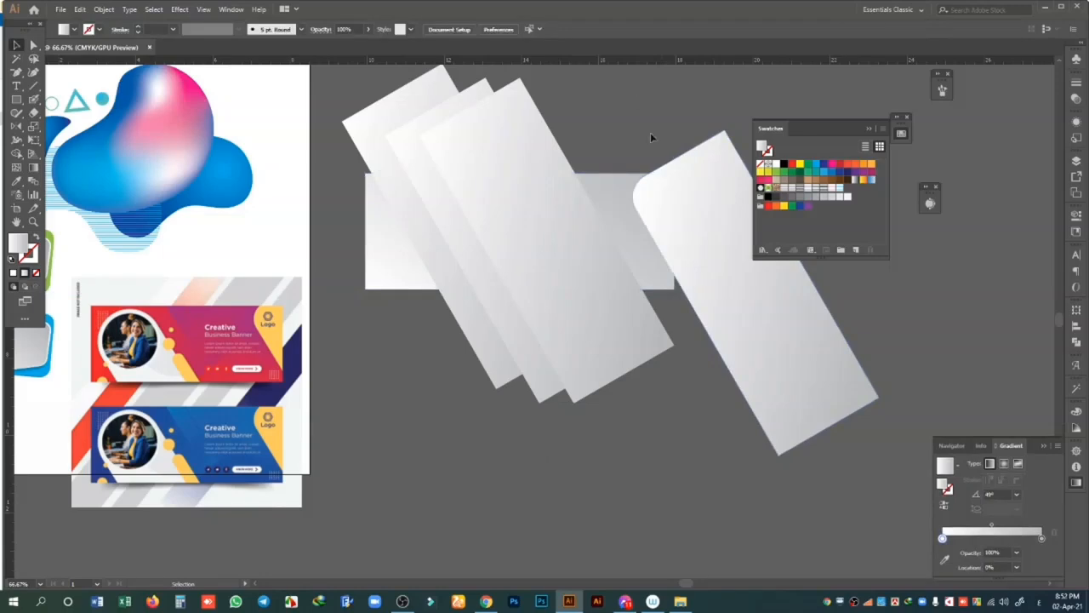
drag(665, 184, 651, 170)
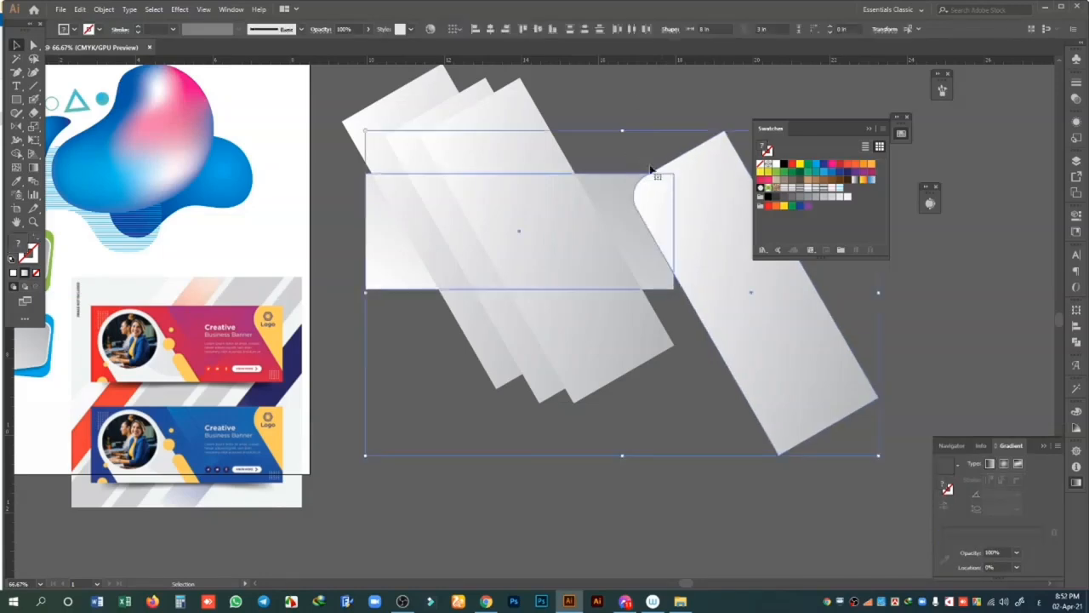
click(703, 106)
- Use Shape Builder on the banner and the rounded diagonal rectangle to remove the part extending outside the banner
click(622, 185)
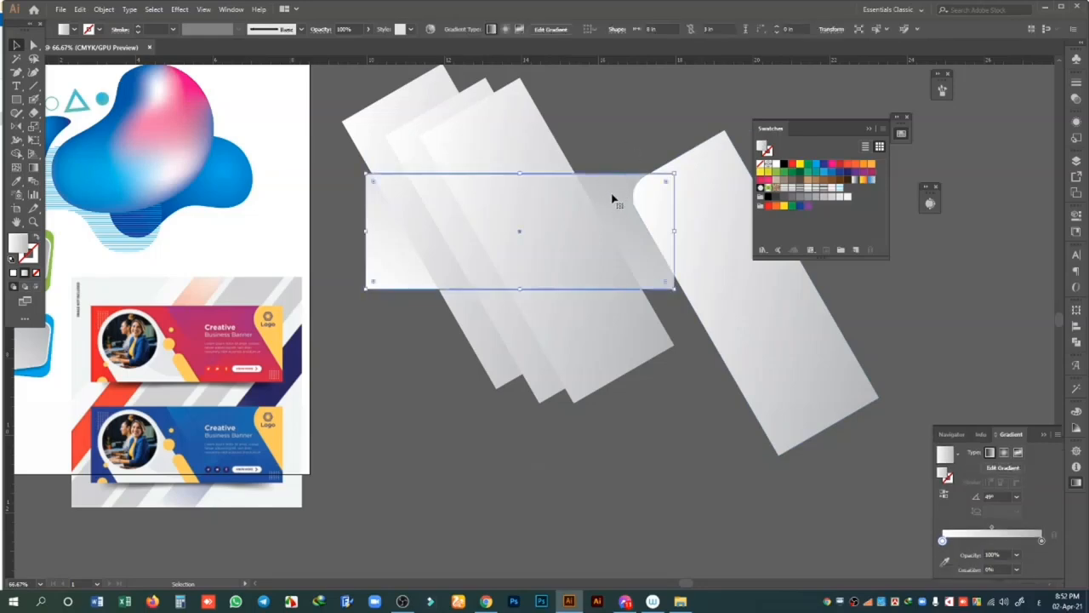
key(shift)
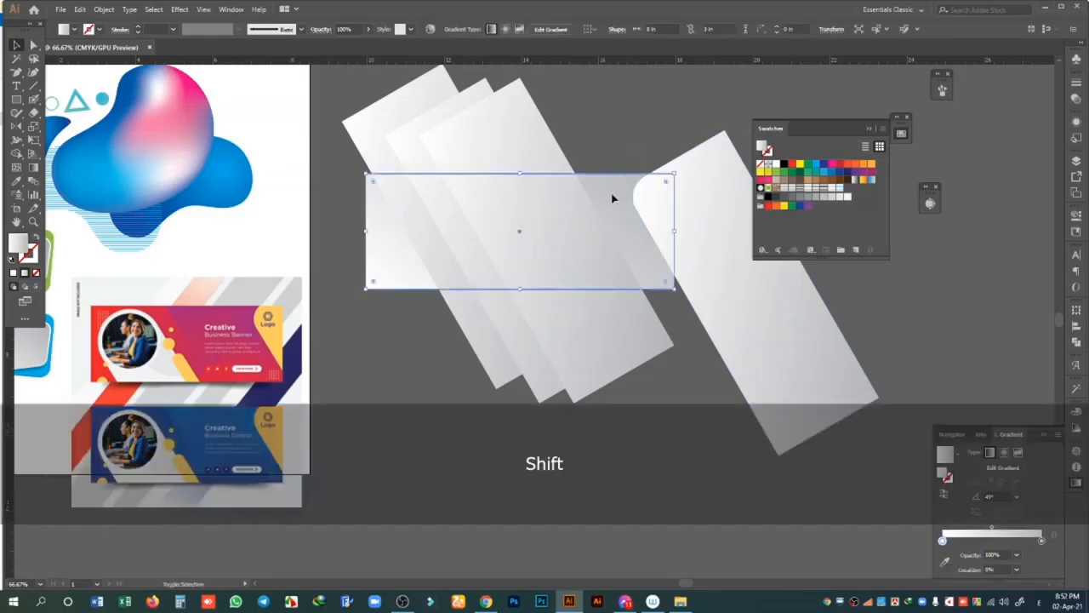
shift+click(703, 193)
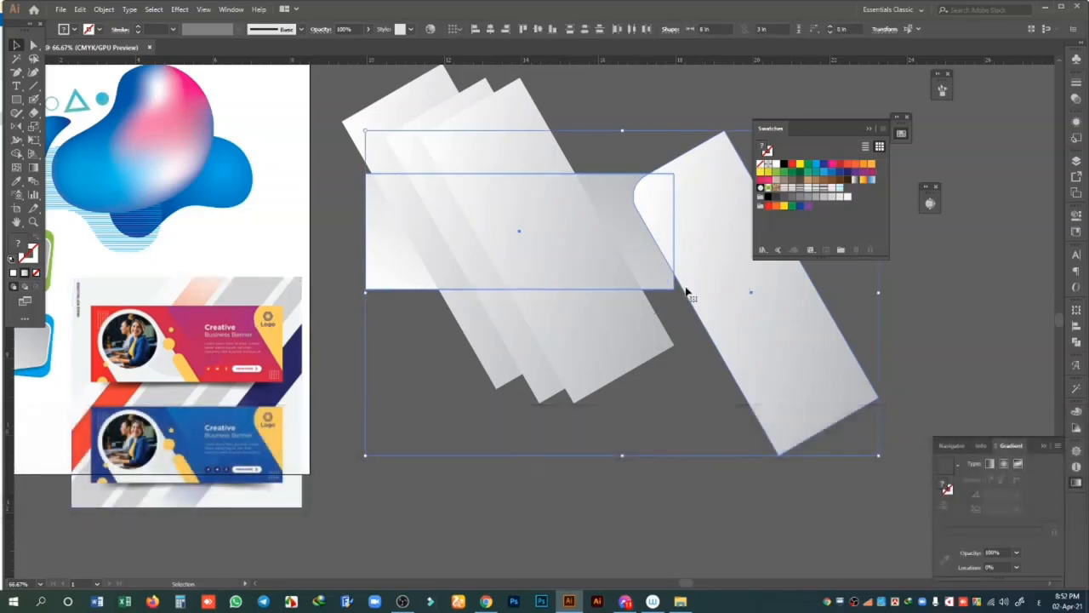
click(18, 154)
drag(18, 154, 49, 166)
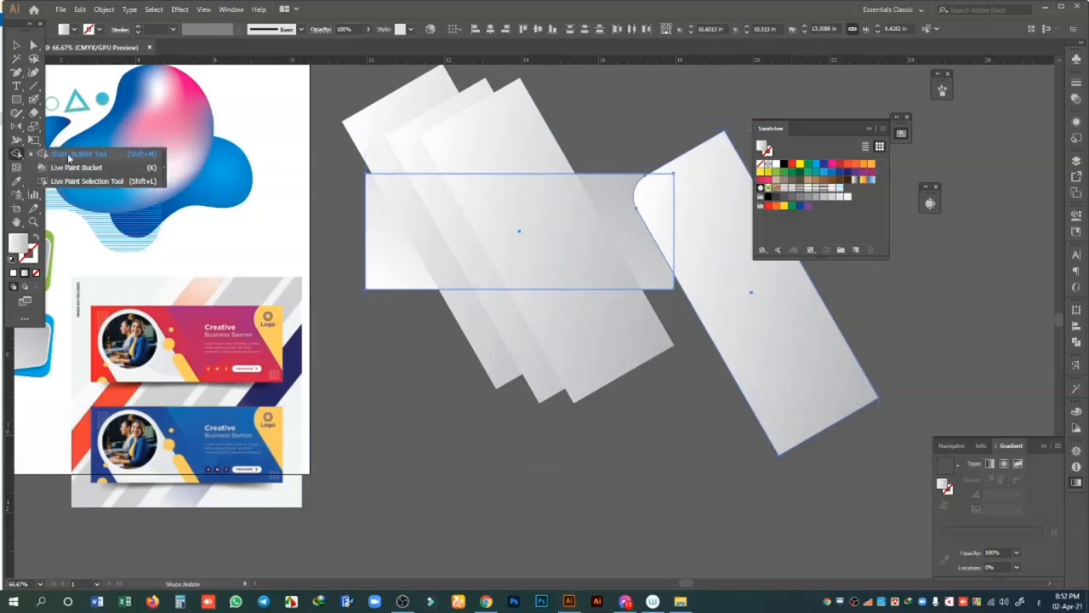
click(69, 158)
drag(15, 155, 60, 169)
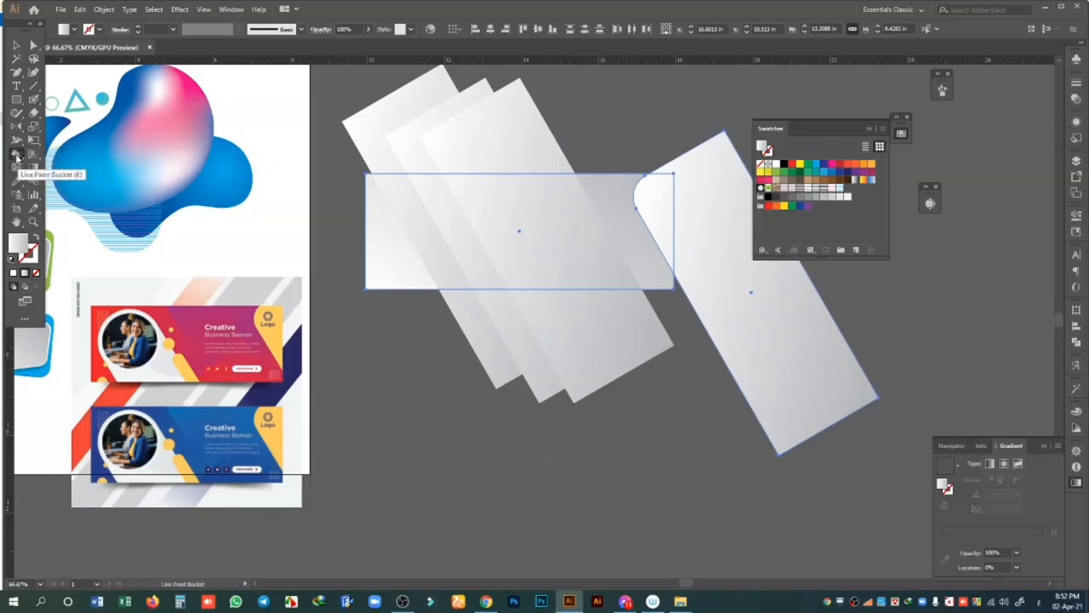
drag(16, 157, 16, 157)
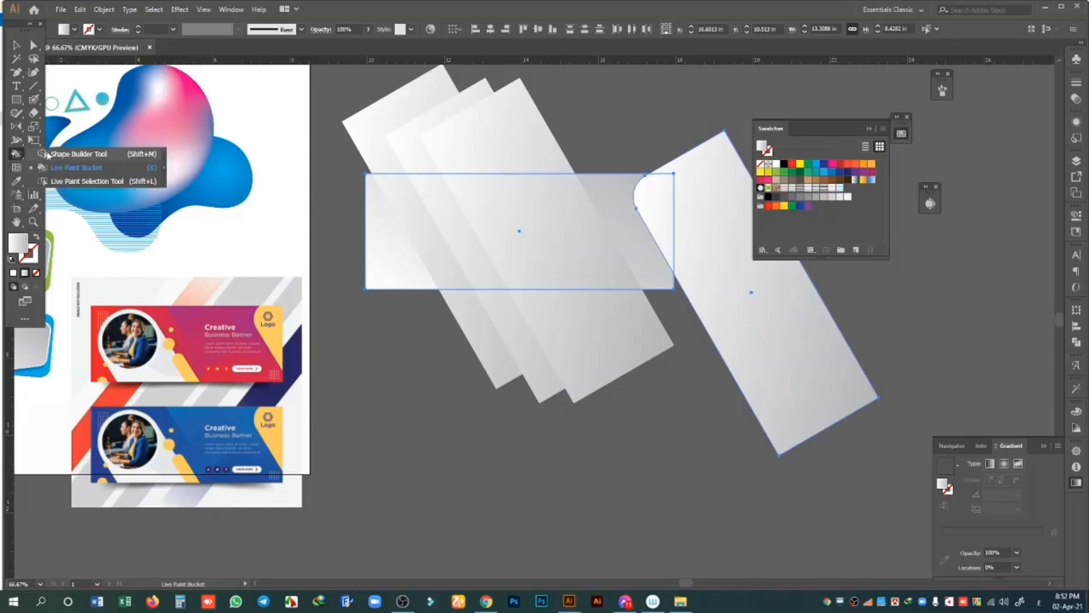
click(85, 155)
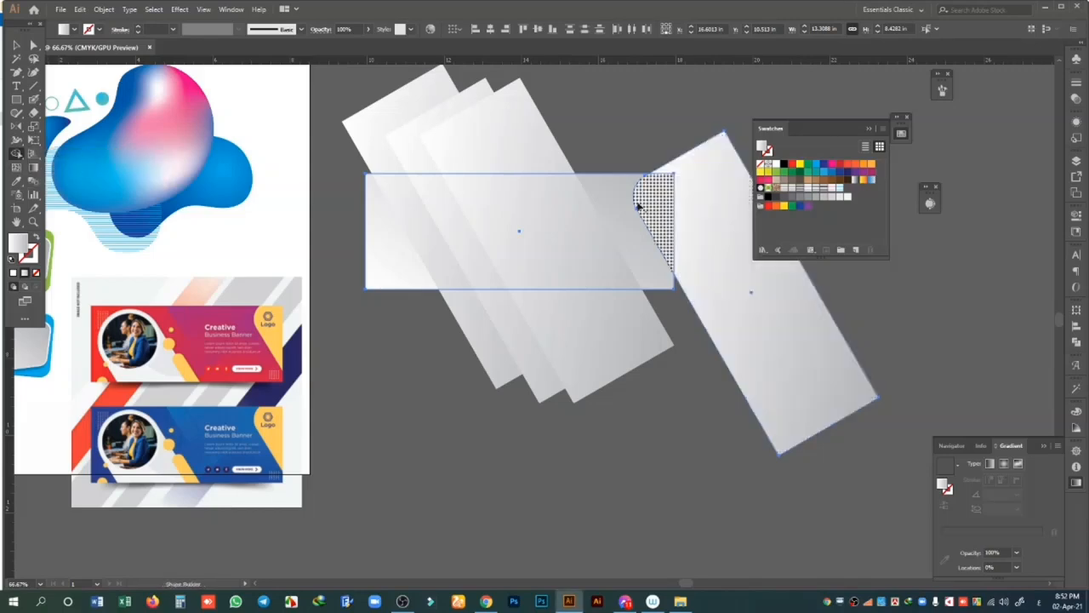
key(alt)
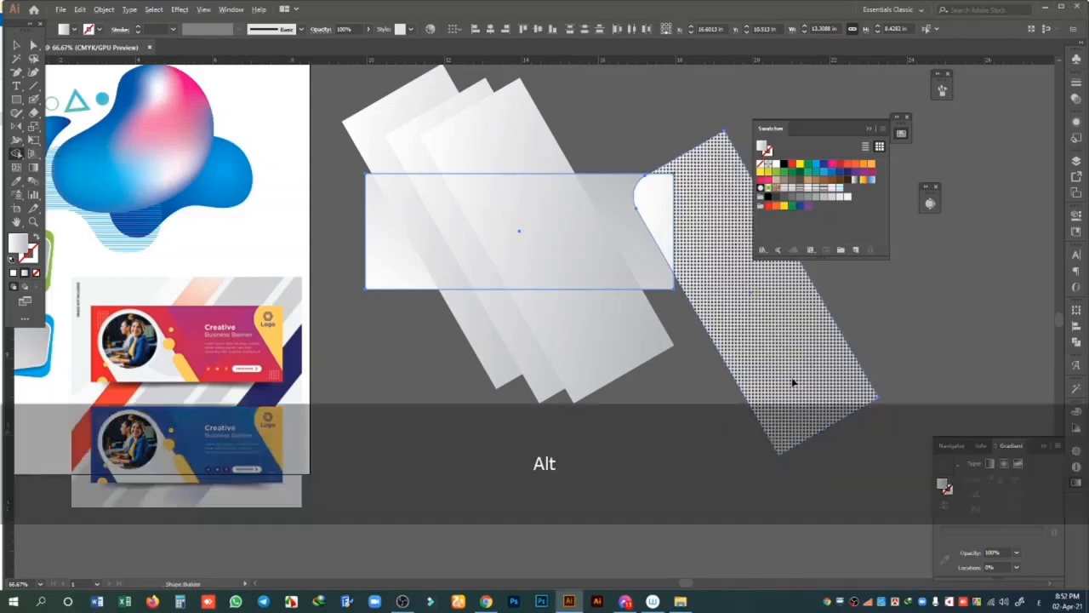
alt+click(720, 220)
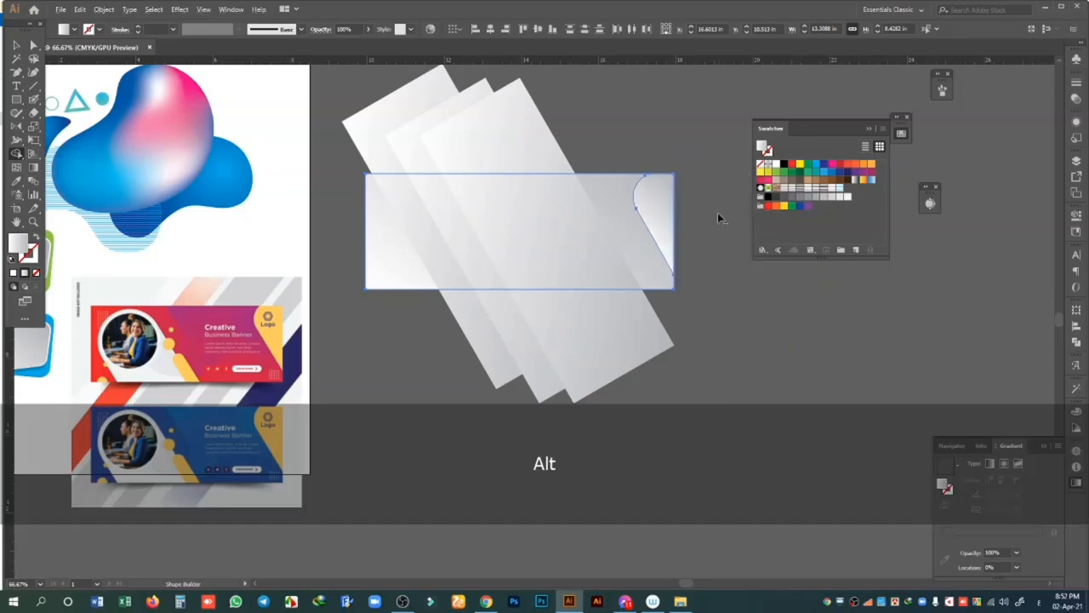
- Fill the trimmed rounded shape at the banner's right end with yellow
click(16, 45)
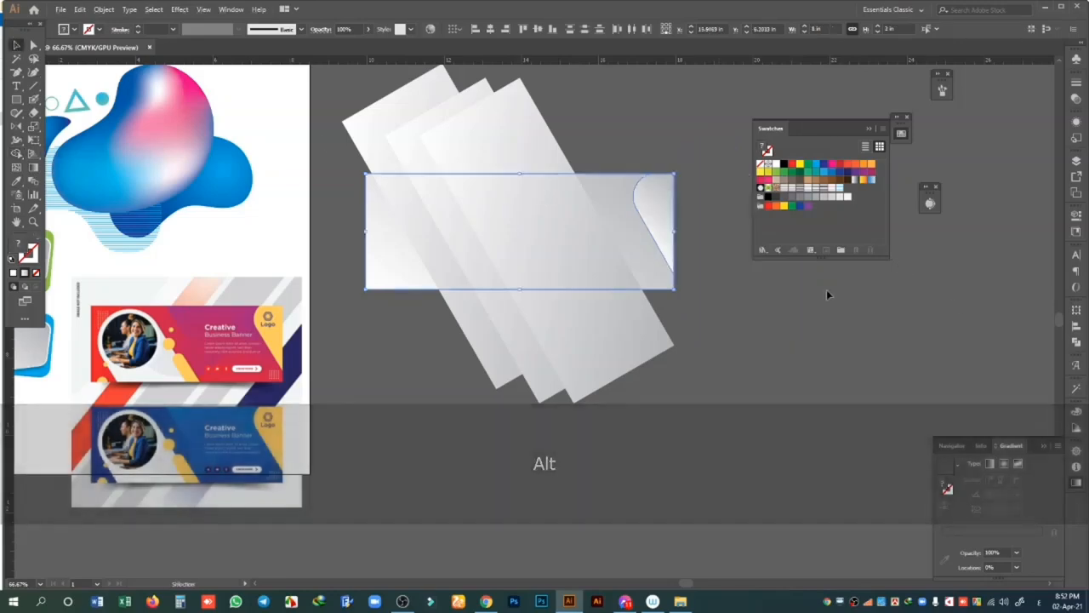
click(826, 291)
click(666, 209)
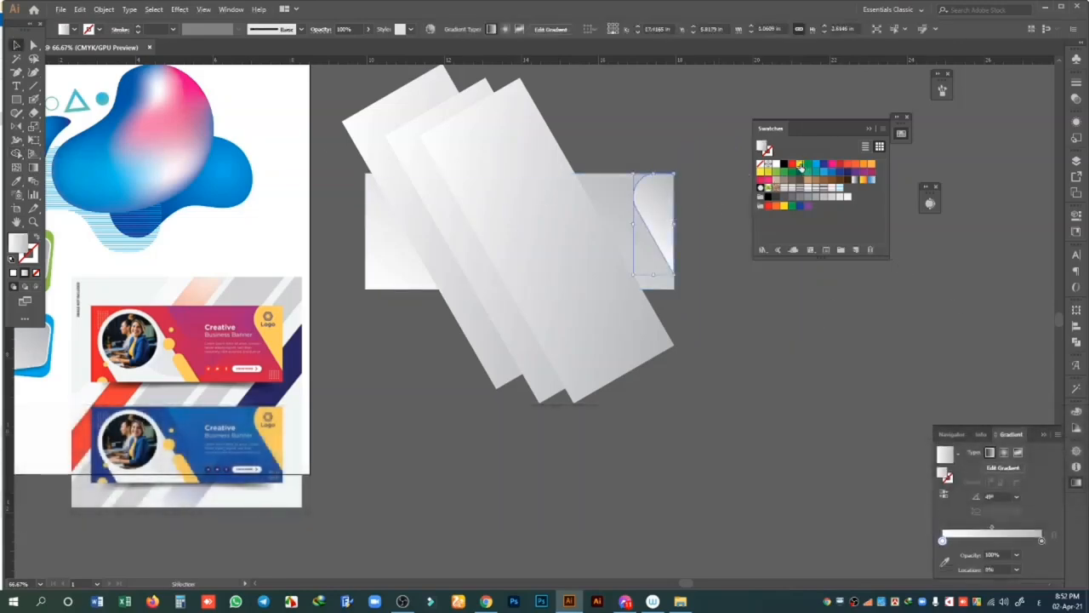
click(799, 163)
click(677, 109)
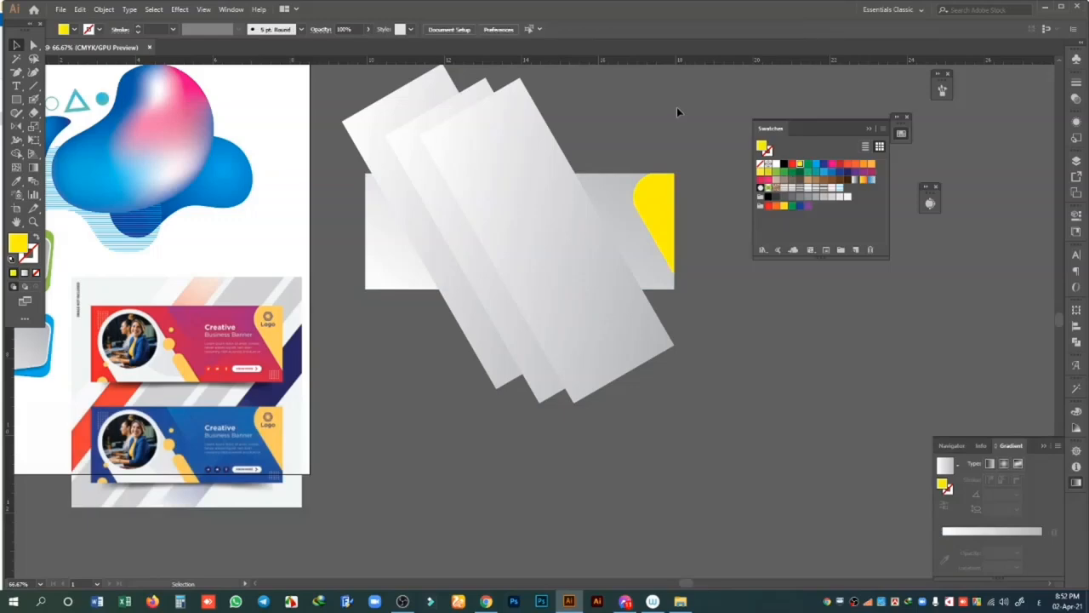
- Fill the horizontal banner rectangle with pink
click(620, 195)
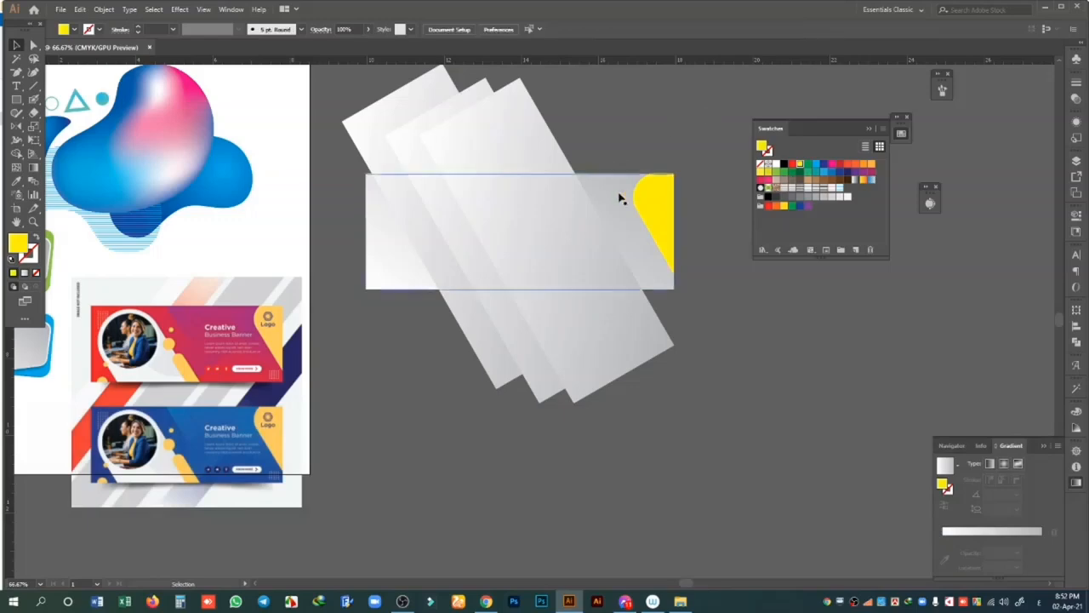
click(831, 165)
click(638, 114)
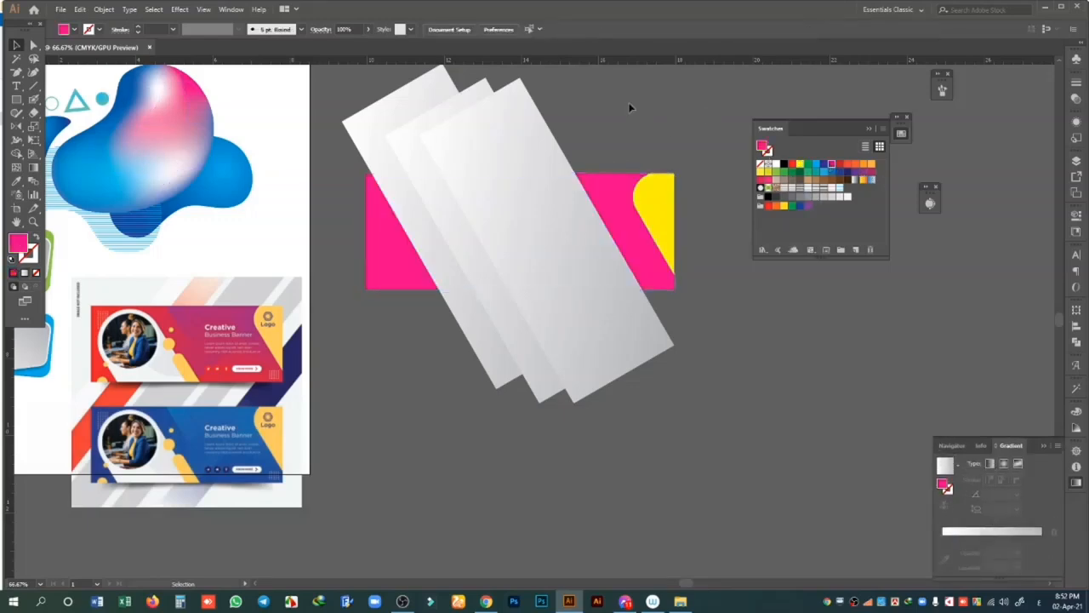
- Apply the blue gradient from the fluid blob artwork to the horizontal banner rectangle with the Eyedropper
click(615, 219)
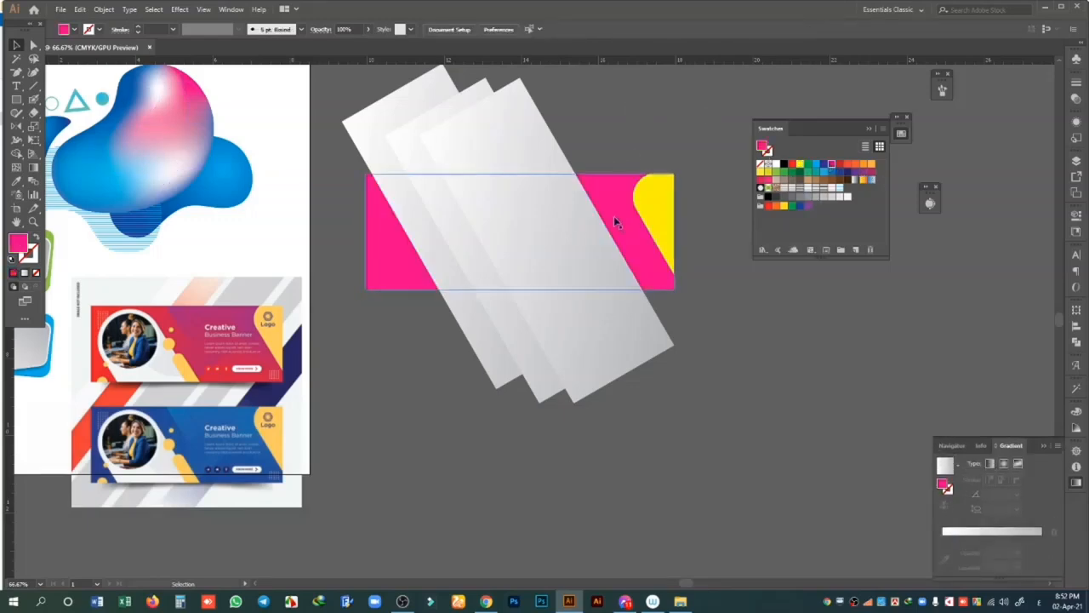
click(15, 182)
click(241, 198)
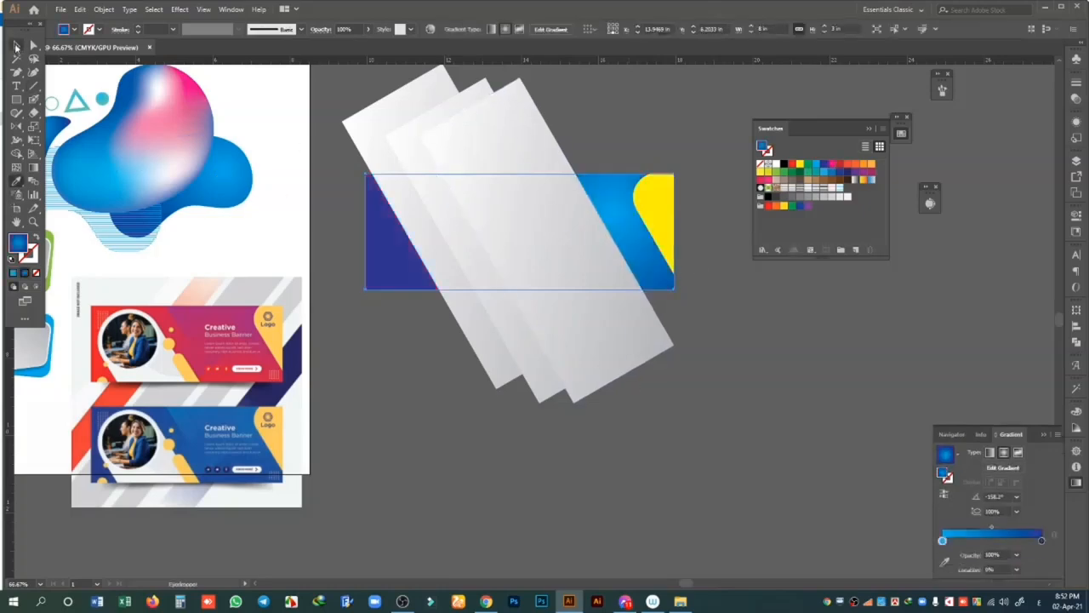
- Fill the rounded shape at the banner's right end with orange
click(15, 45)
click(659, 214)
click(865, 165)
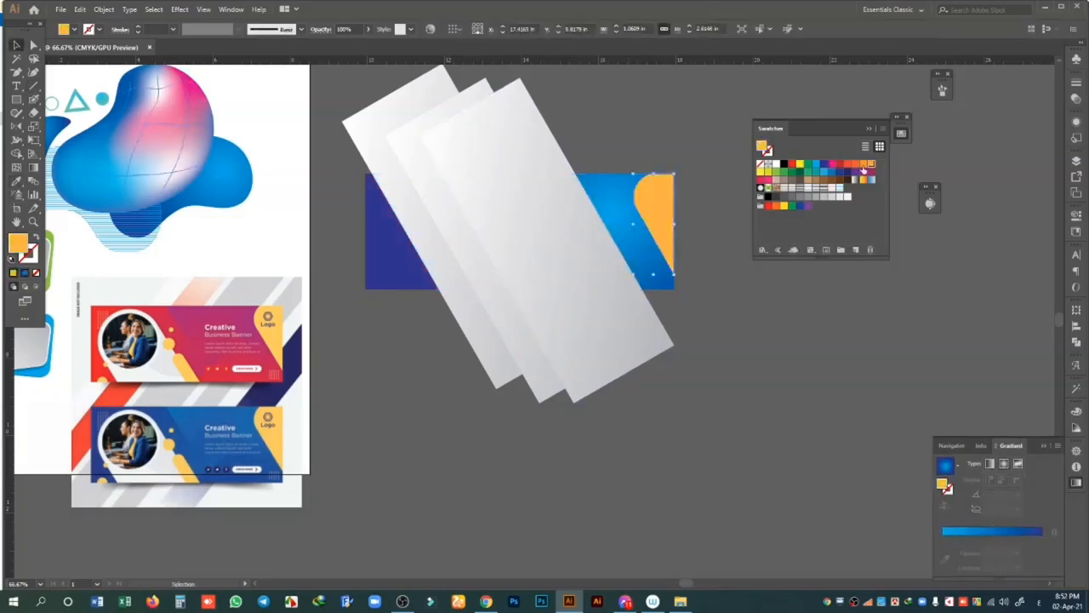
click(608, 96)
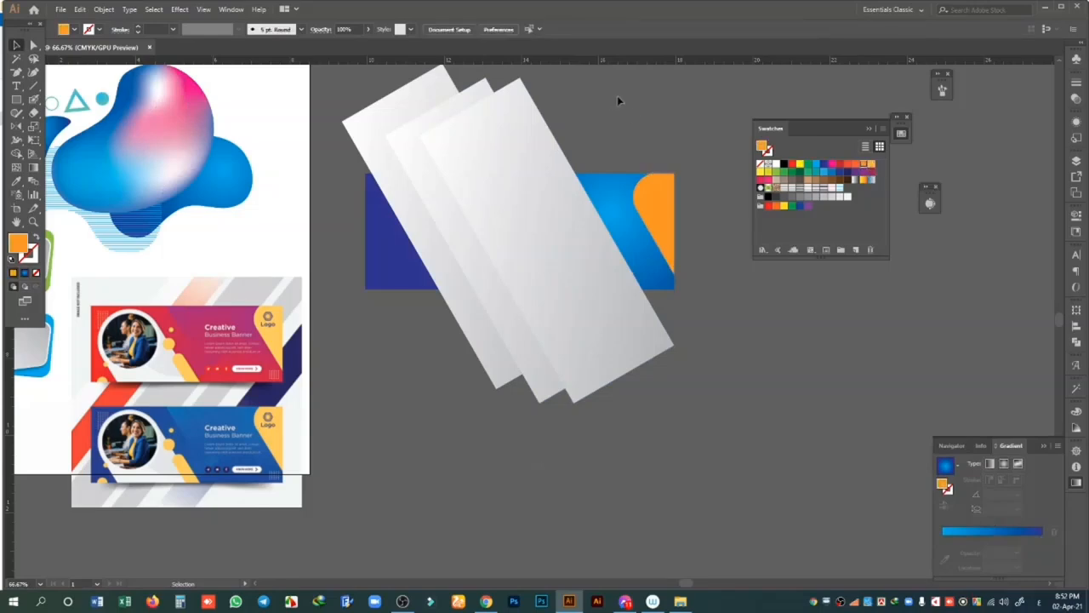
- Use Shape Builder on the banner and the three diagonal rectangles to remove the parts extending above and below the banner
click(423, 296)
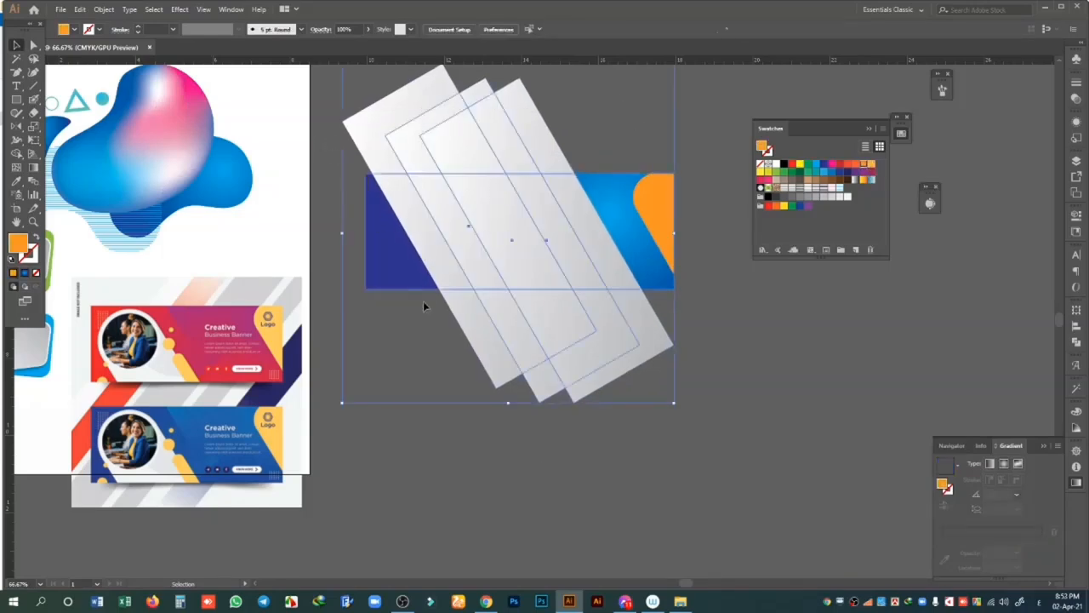
click(18, 154)
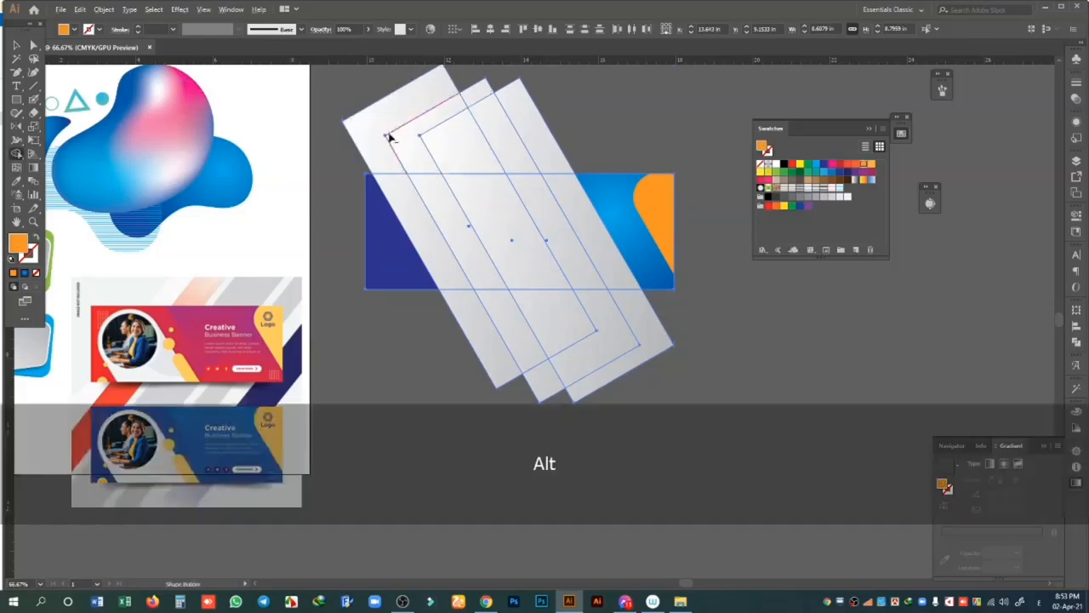
mouse_move(351, 146)
mouse_down()
mouse_move(556, 133)
mouse_move(455, 87)
mouse_move(500, 141)
mouse_up()
mouse_move(492, 398)
mouse_down()
mouse_move(683, 332)
mouse_move(515, 377)
mouse_move(555, 395)
mouse_up()
key(v)
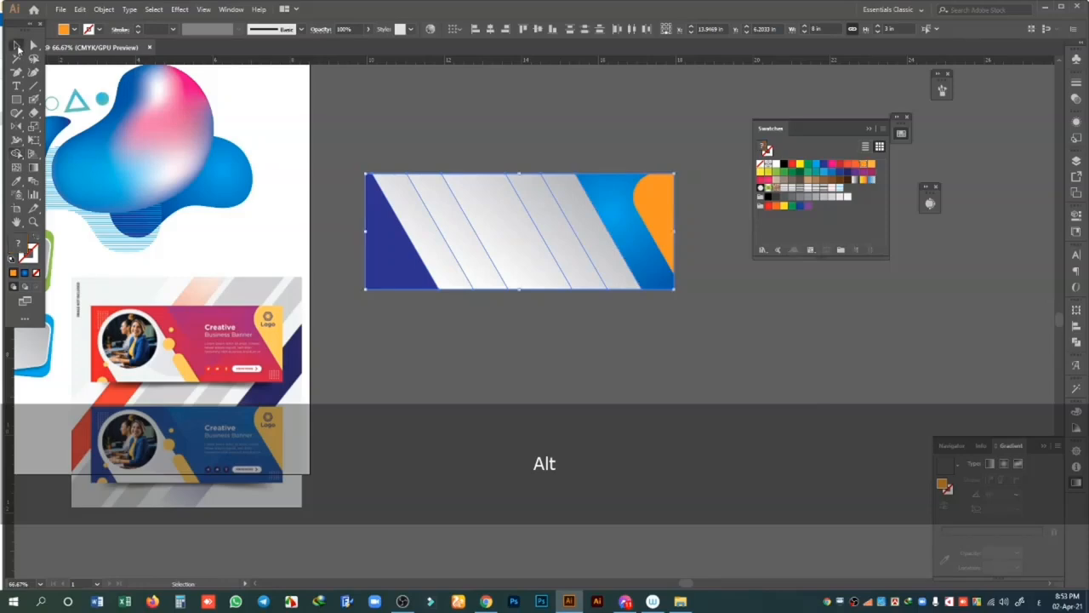
click(540, 146)
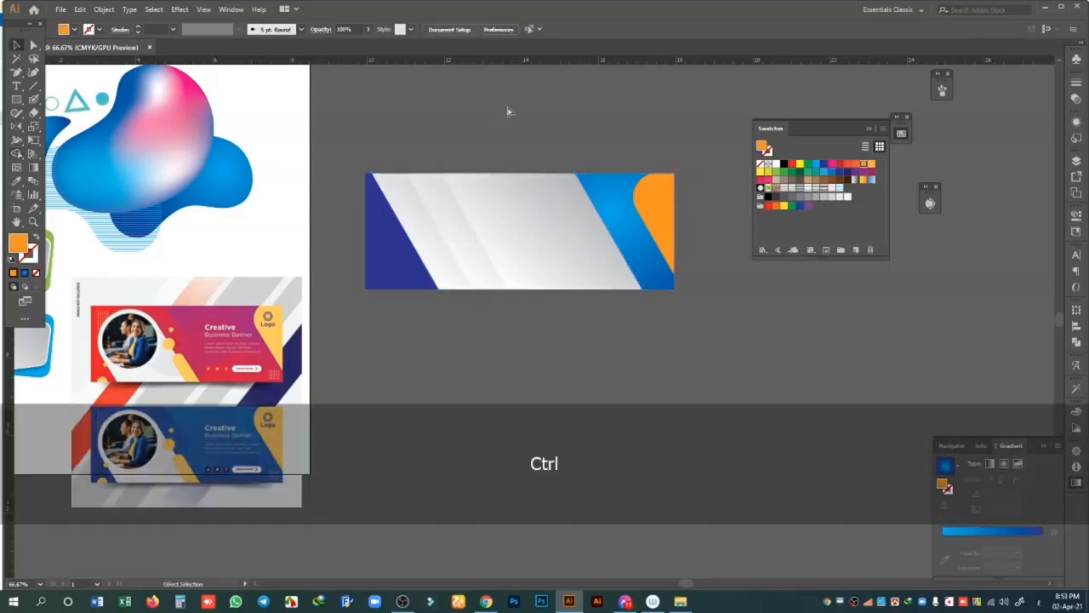
- Apply the banner background's blue gradient to the three diagonal shapes with the Eyedropper
key(ctrl+equal)
shift+click(415, 181)
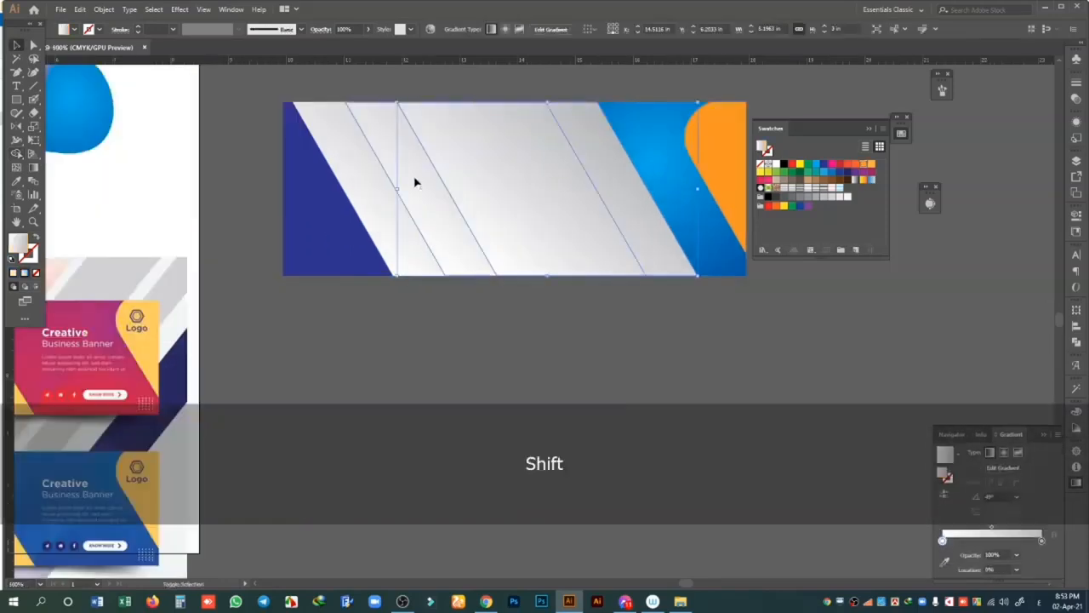
shift+click(365, 175)
click(16, 180)
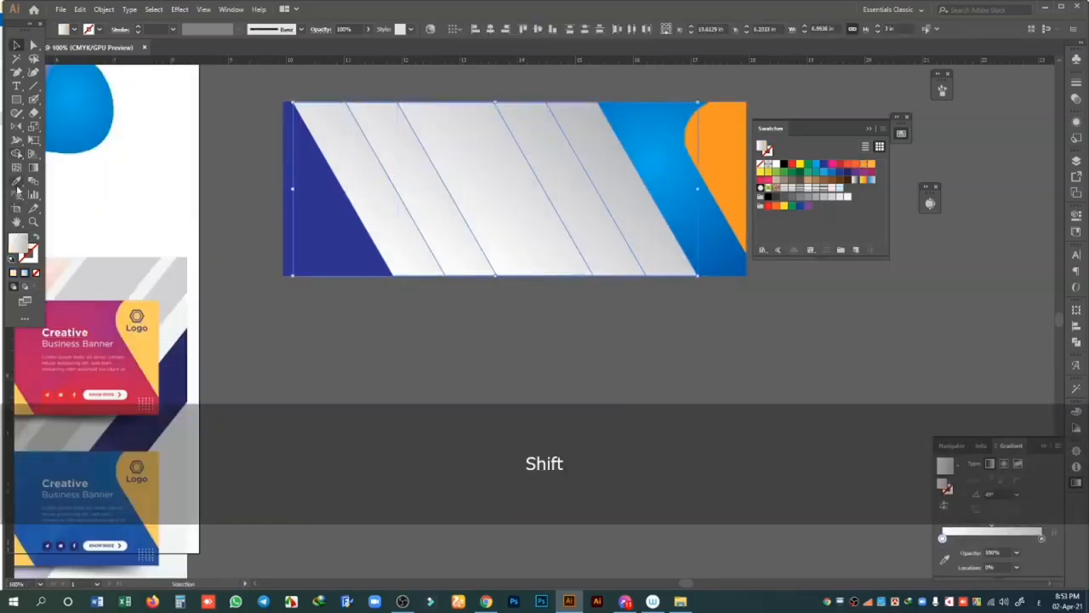
click(319, 226)
key(v)
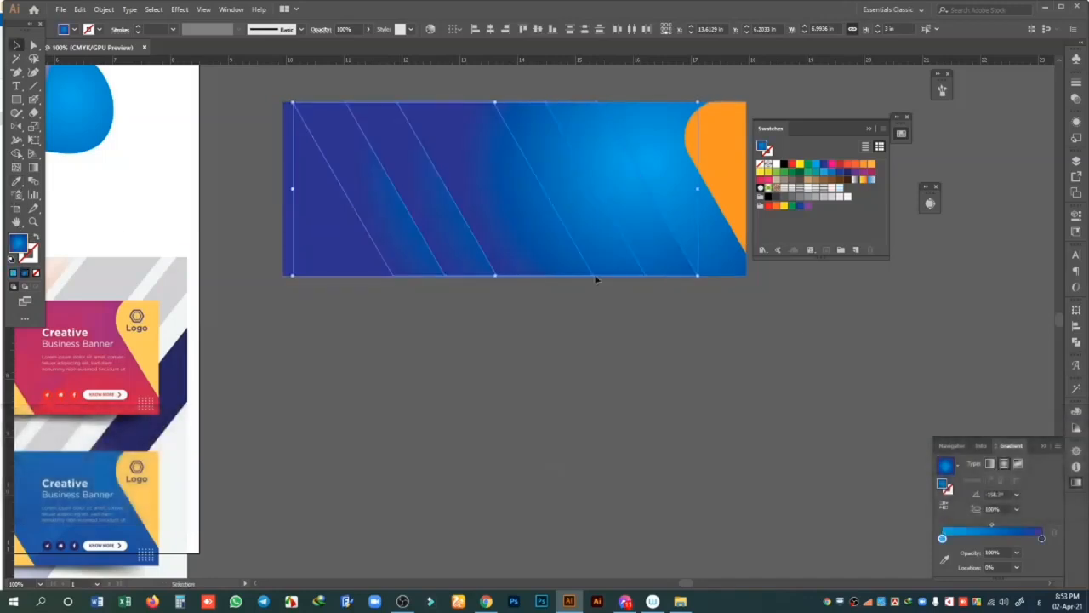
- Redraw one shared radial gradient over the three diagonal shapes, from the banner's upper middle to just below its lower edge
click(34, 167)
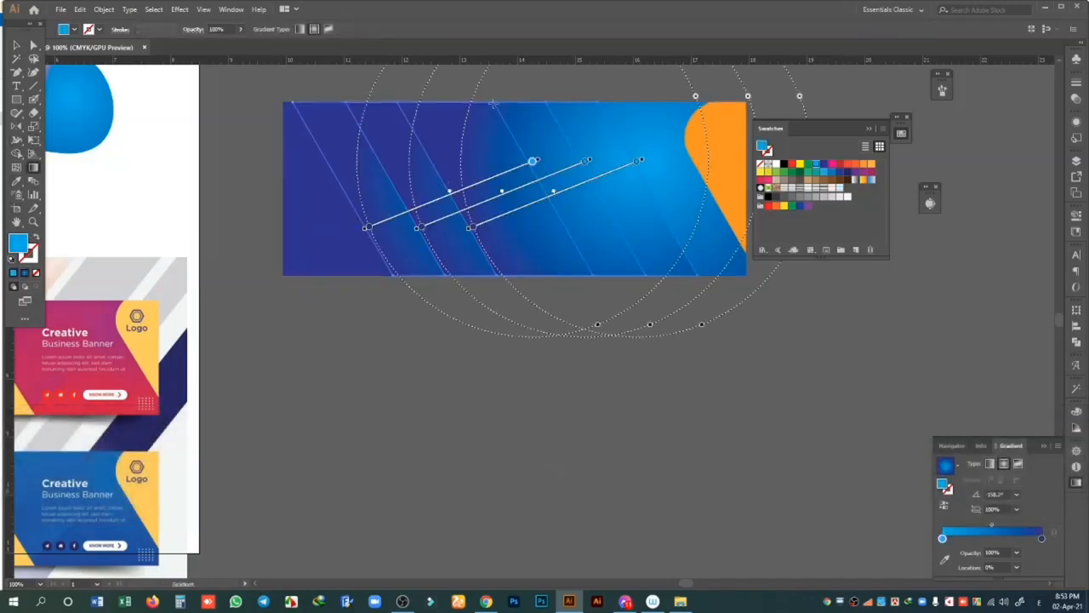
mouse_move(492, 103)
mouse_down()
mouse_move(565, 253)
mouse_move(634, 305)
mouse_up()
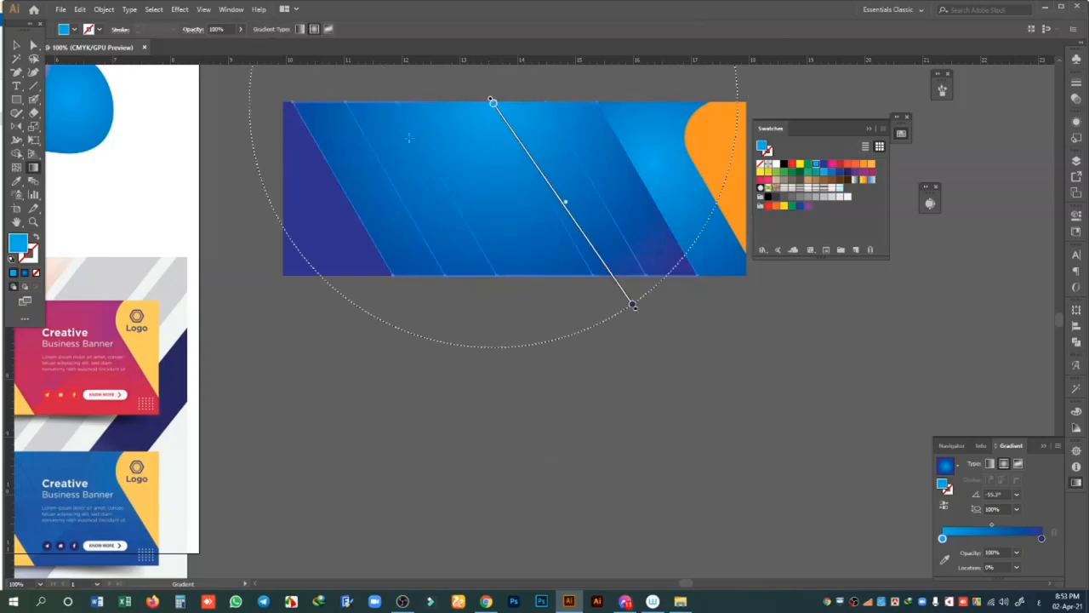
key(v)
click(414, 288)
- Redraw the middle diagonal shape's radial gradient steeply downward from near the banner's upper edge
click(605, 211)
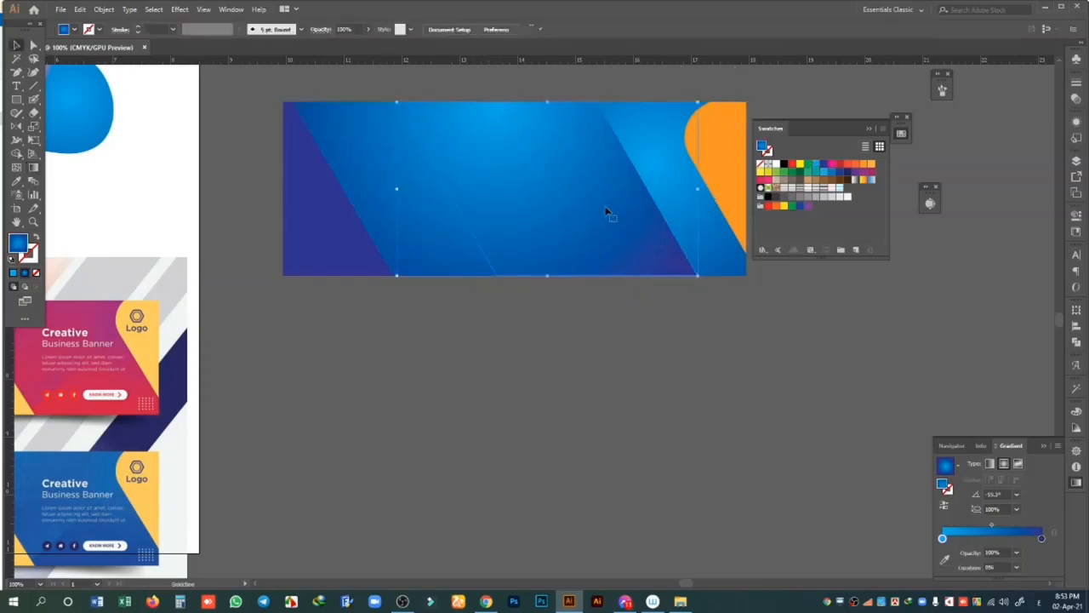
click(397, 211)
key(g)
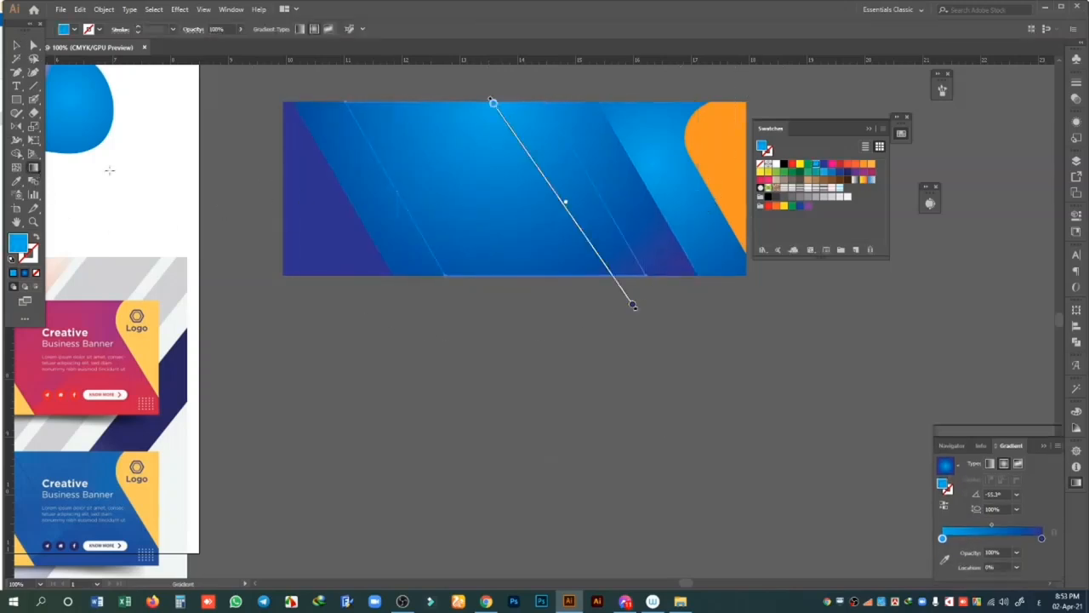
drag(462, 117, 482, 224)
click(16, 46)
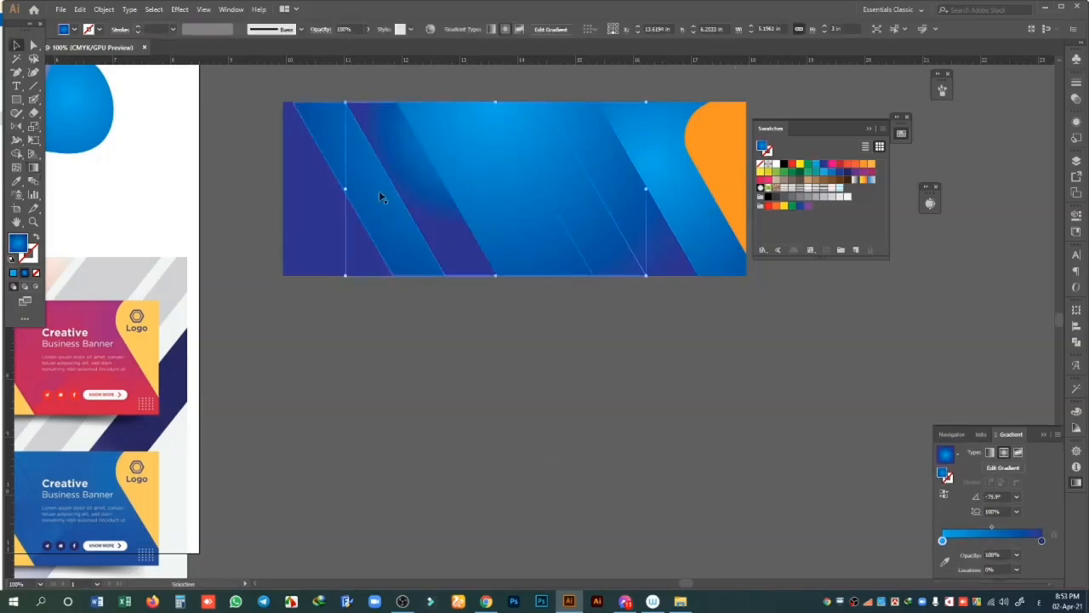
- Redraw the leftmost diagonal shape's radial gradient downward to the left from just above the banner
click(379, 193)
click(33, 167)
drag(358, 224, 395, 177)
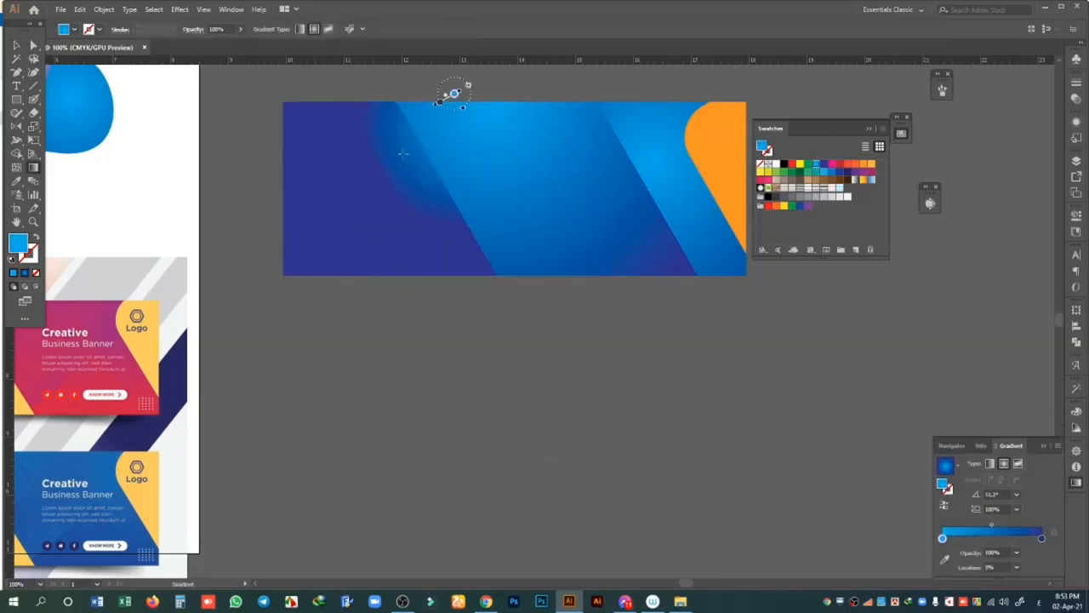
drag(454, 92, 372, 235)
click(19, 47)
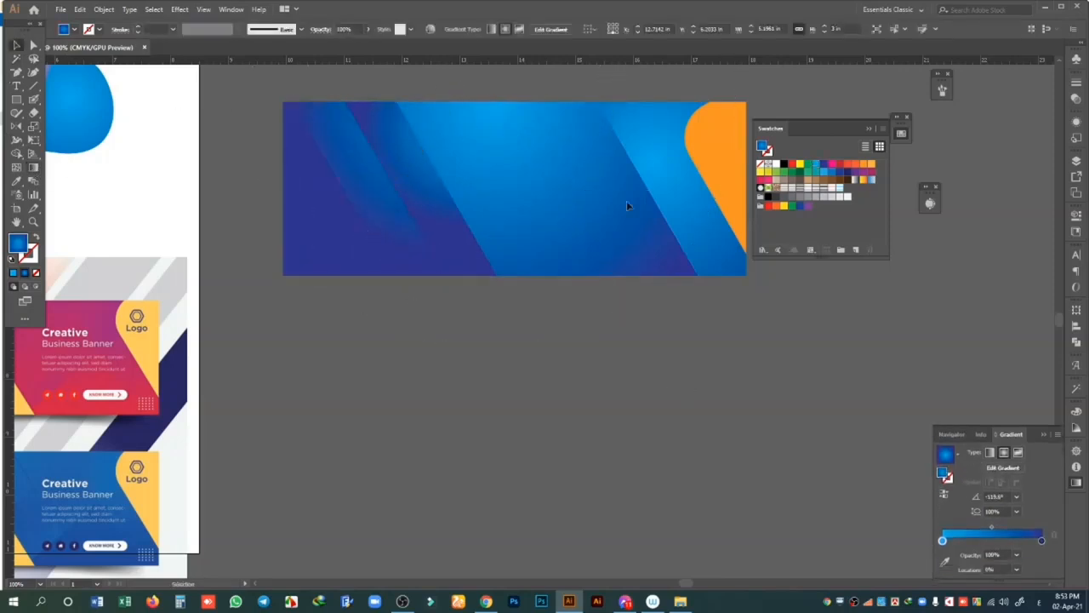
- Select the three diagonal blue shapes and show their Transparency settings
click(617, 176)
shift+click(427, 171)
shift+click(370, 173)
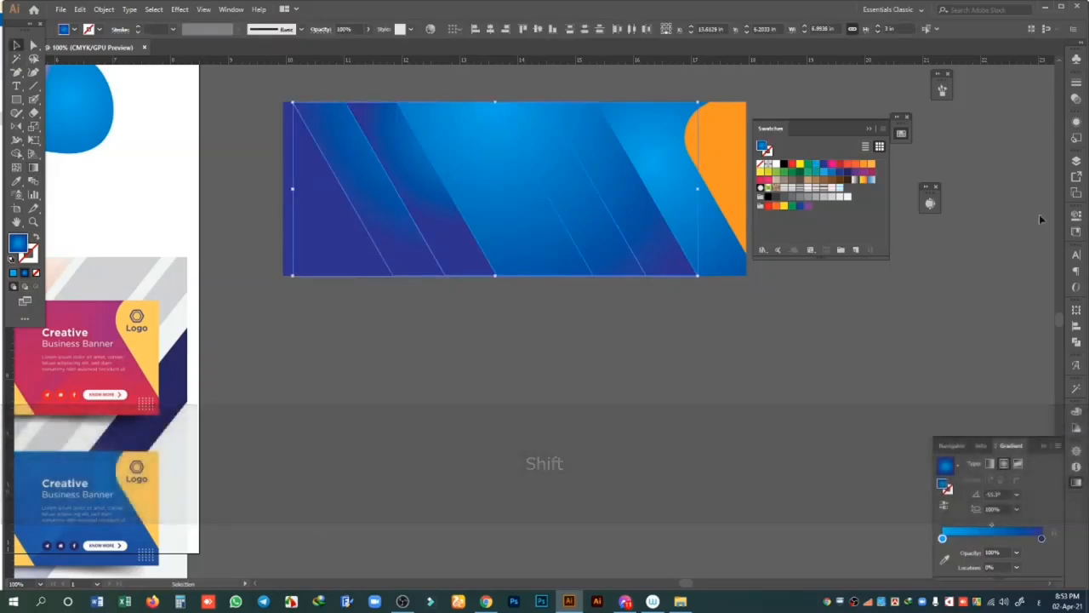
click(231, 10)
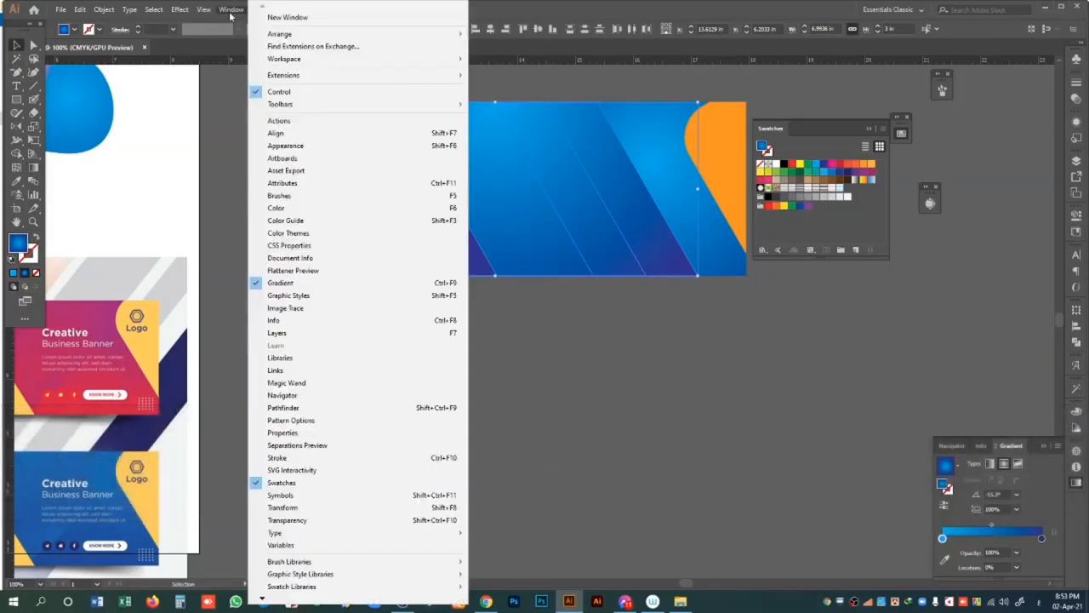
click(297, 145)
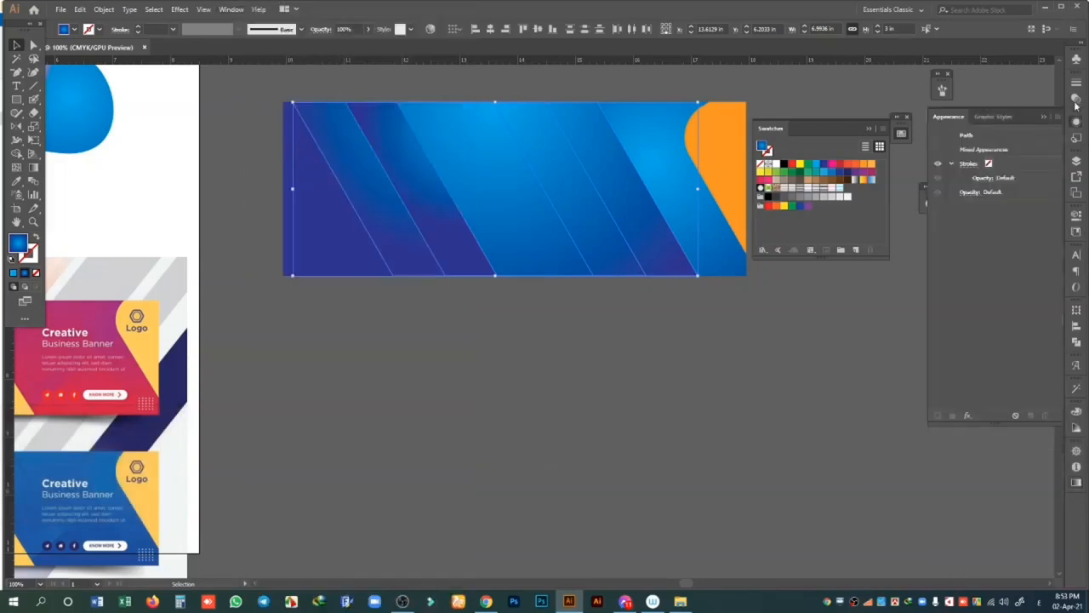
click(232, 9)
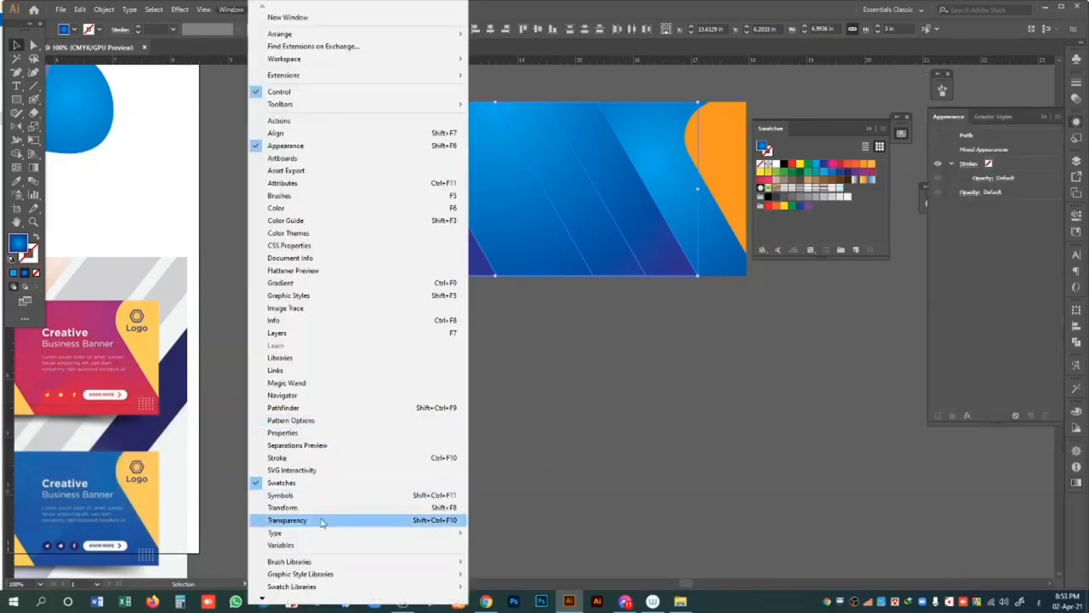
click(320, 519)
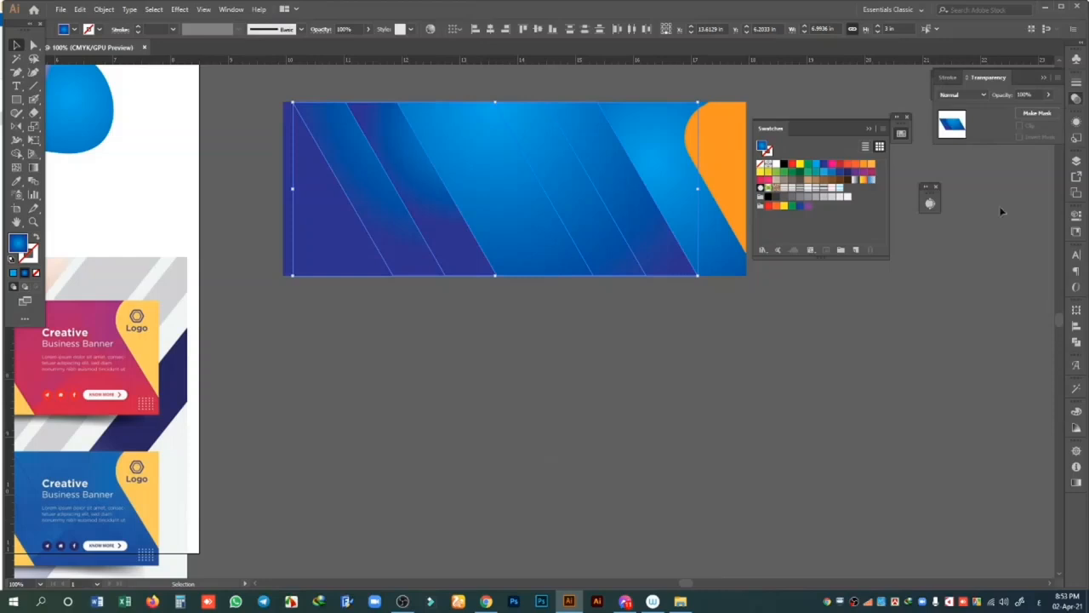
- Try the blend modes Darken, Multiply, Color Burn, Lighten, Screen, Color Dodge, Overlay, Soft Light and Hard Light on the three diagonal shapes
click(985, 95)
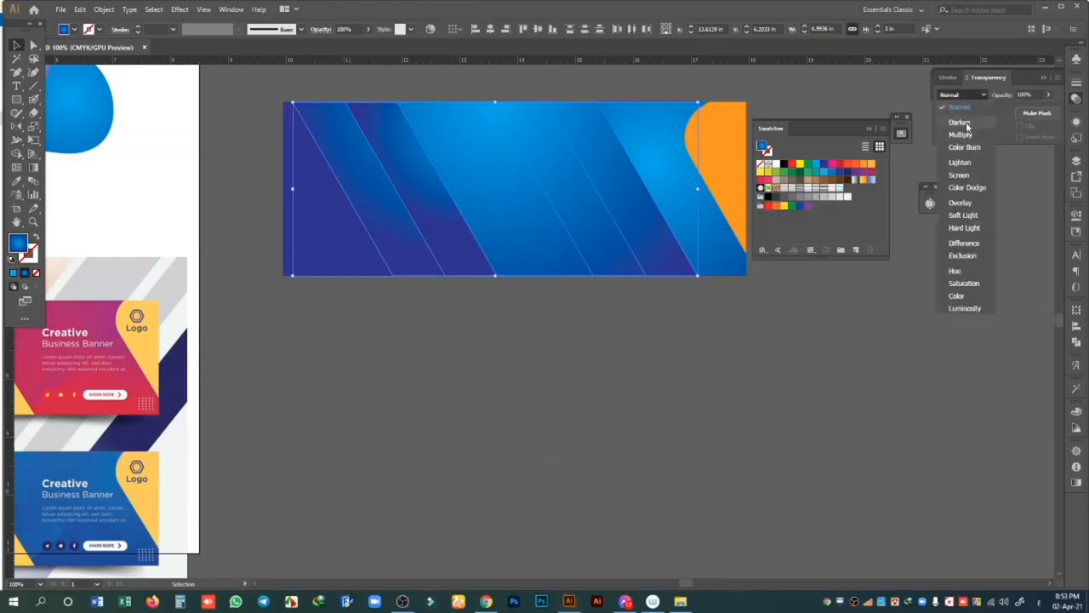
click(963, 122)
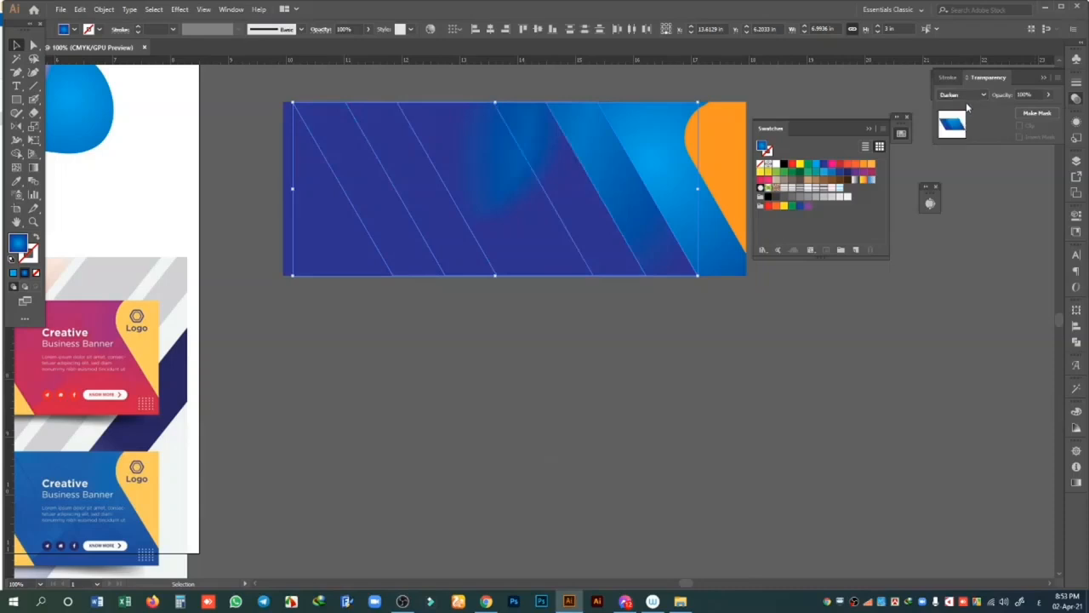
click(966, 97)
click(966, 110)
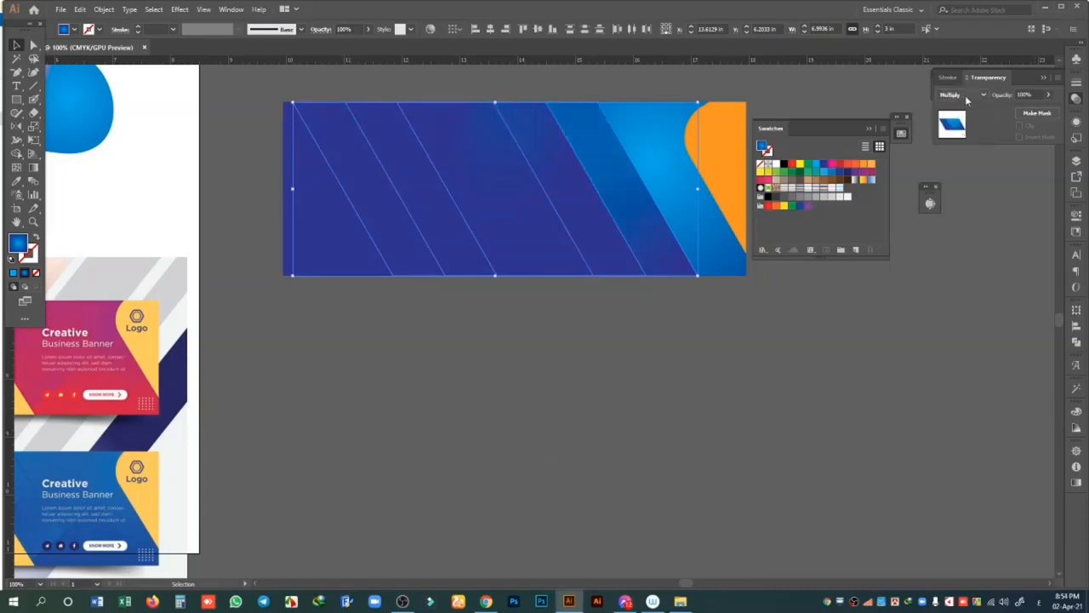
click(967, 97)
click(965, 146)
click(963, 97)
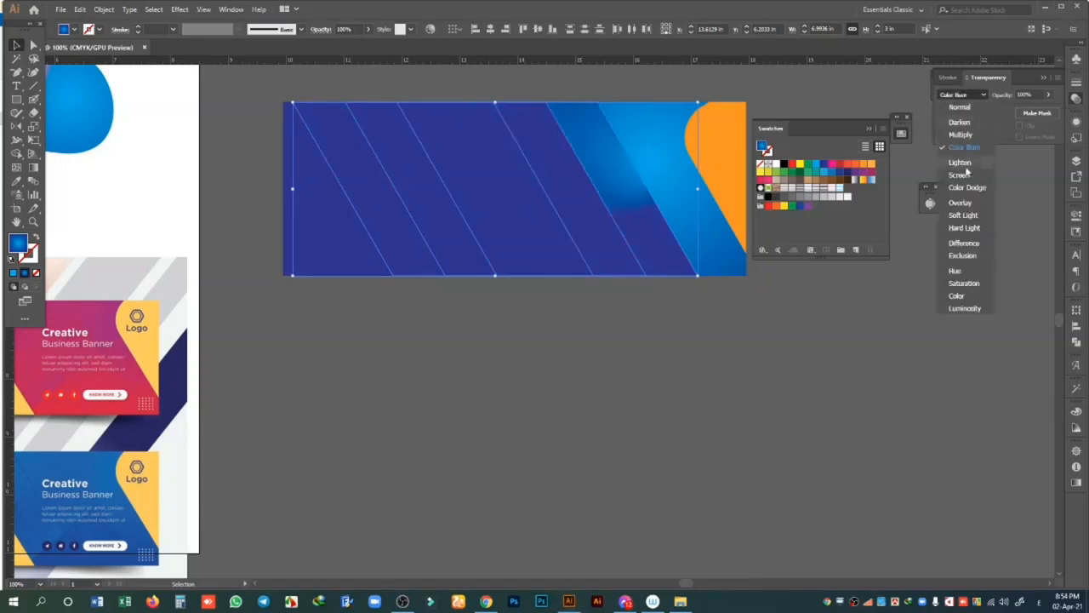
click(966, 169)
click(966, 97)
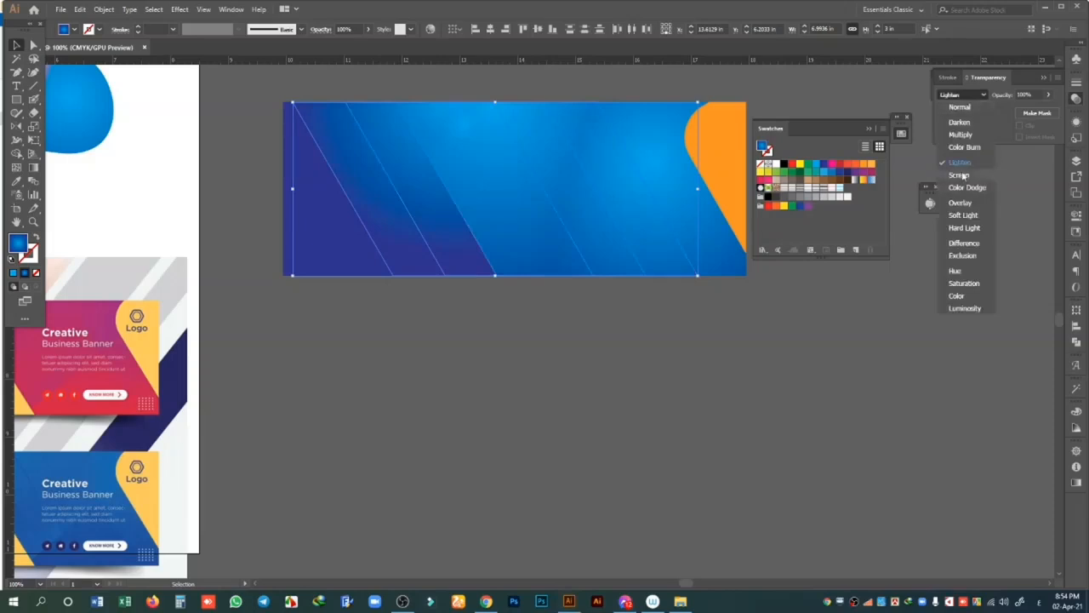
click(962, 179)
click(960, 96)
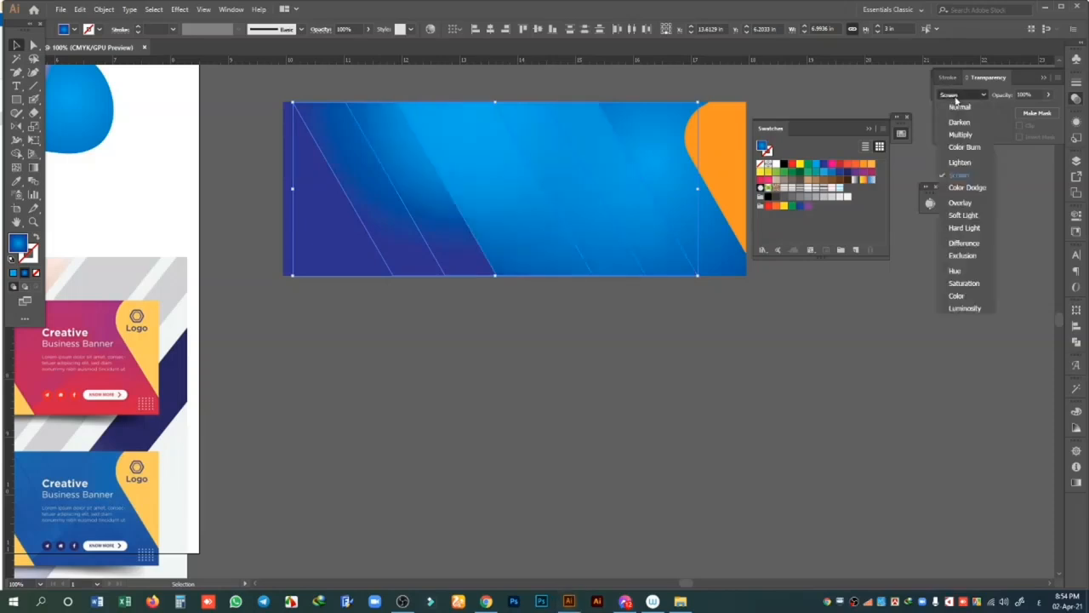
click(973, 192)
click(960, 95)
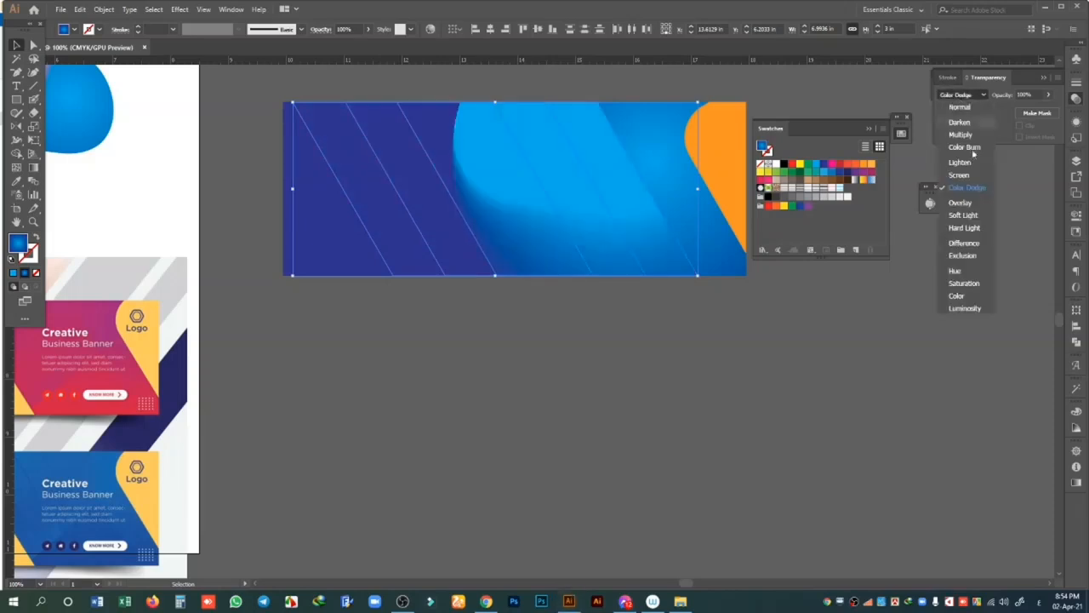
click(964, 204)
click(968, 99)
click(976, 216)
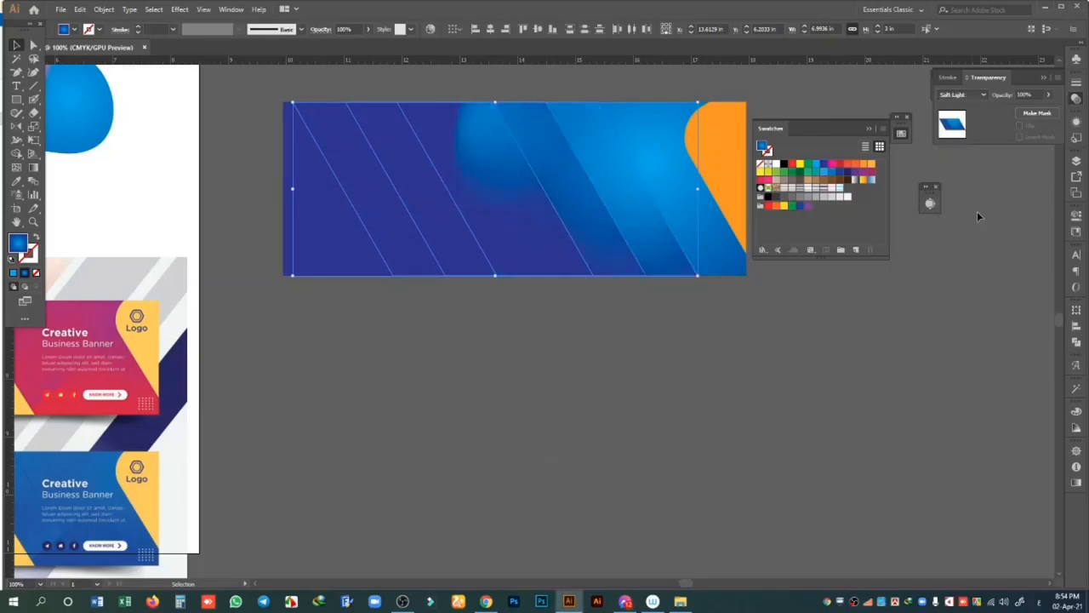
click(960, 96)
click(969, 225)
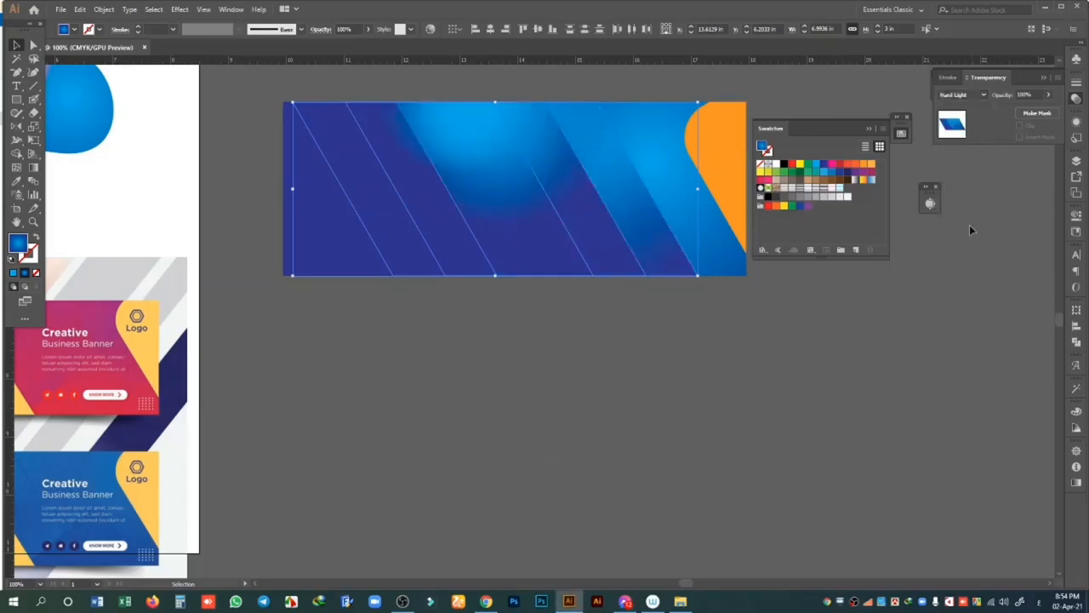
- Set the blend mode of the three diagonal shapes to Lighten
click(961, 96)
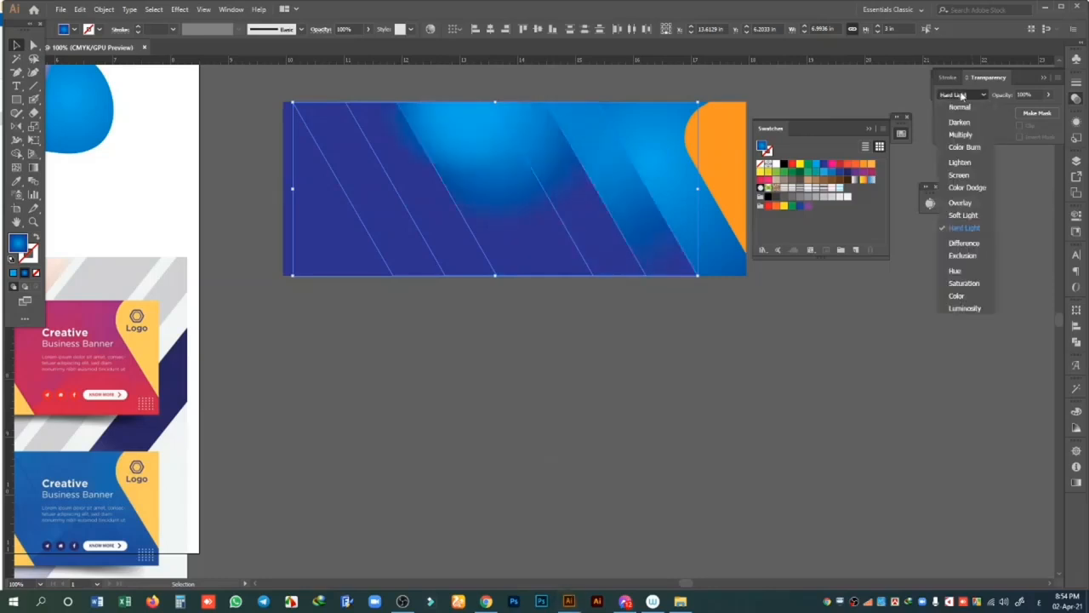
click(961, 161)
click(831, 315)
- Change the rightmost diagonal shape's gradient type to linear
click(539, 211)
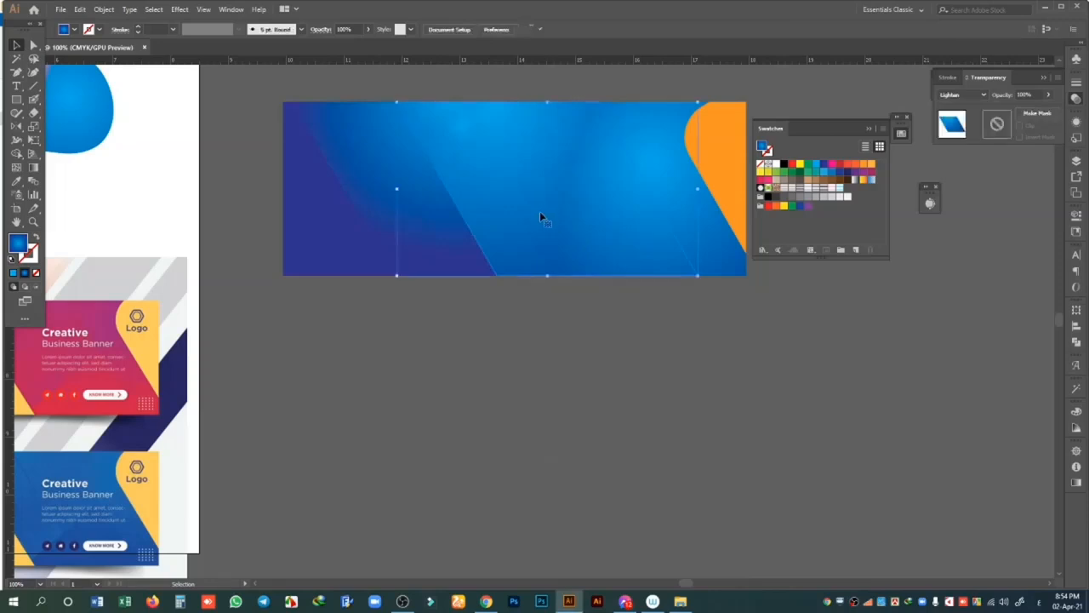
key(g)
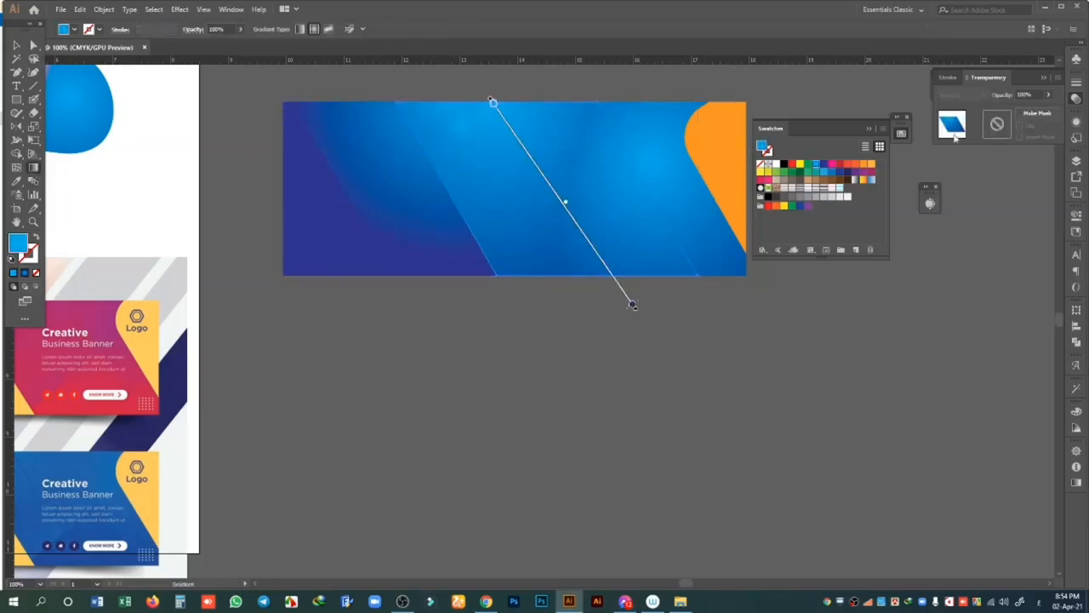
click(1078, 484)
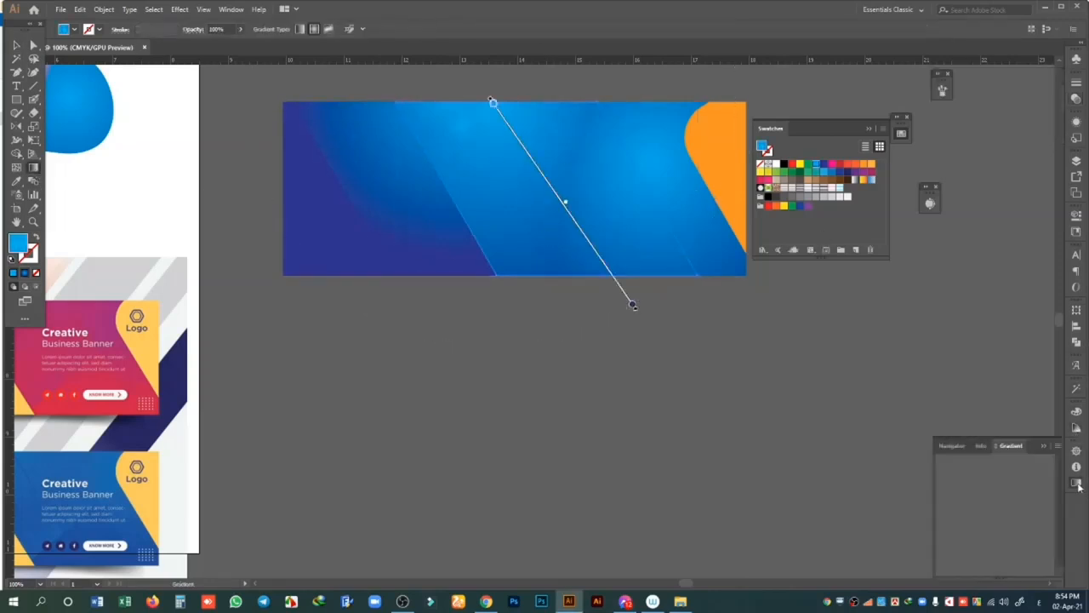
click(989, 464)
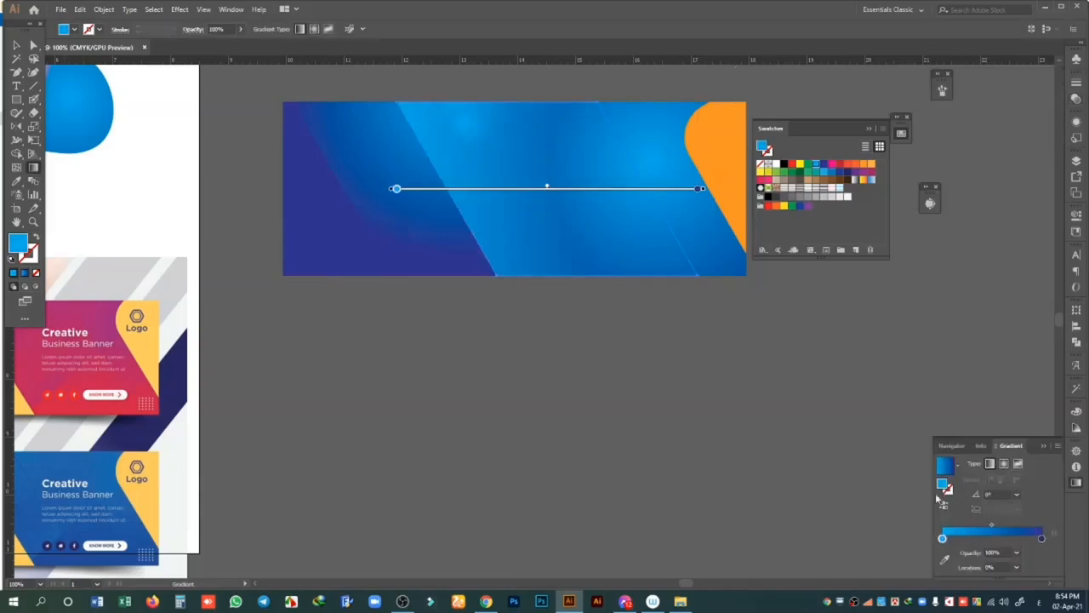
- Angle the rightmost diagonal shape's gradient along its slope, then give the middle diagonal shape a linear gradient running the same way
drag(502, 119, 625, 307)
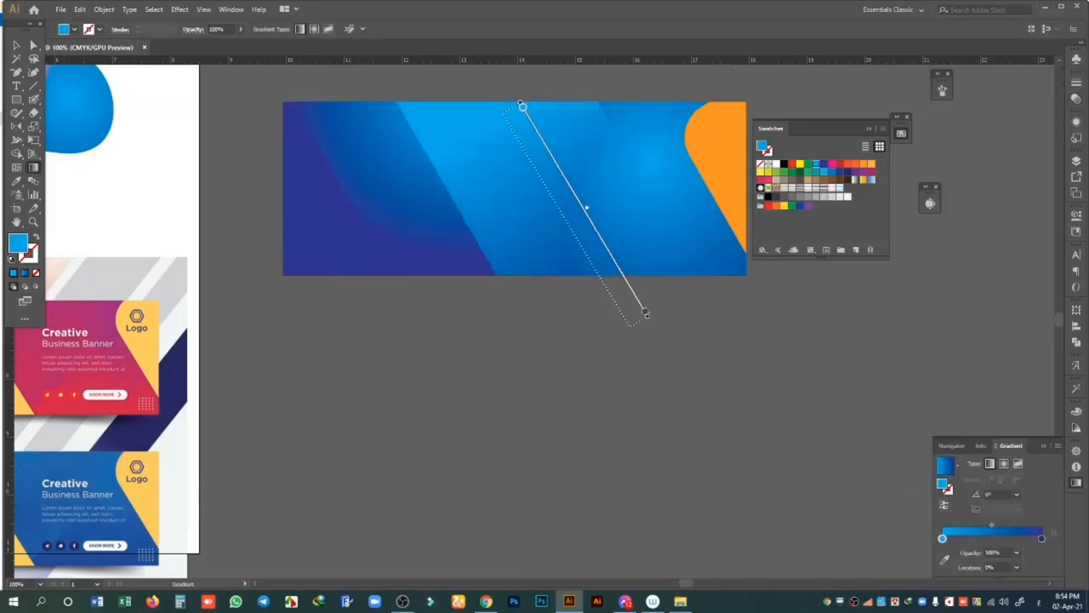
click(16, 46)
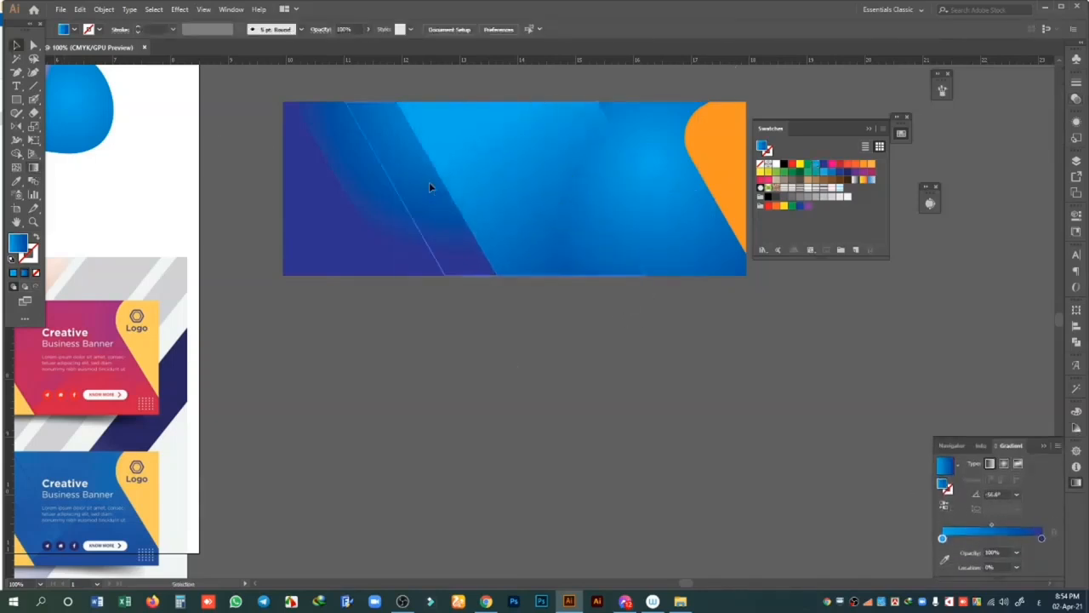
click(989, 456)
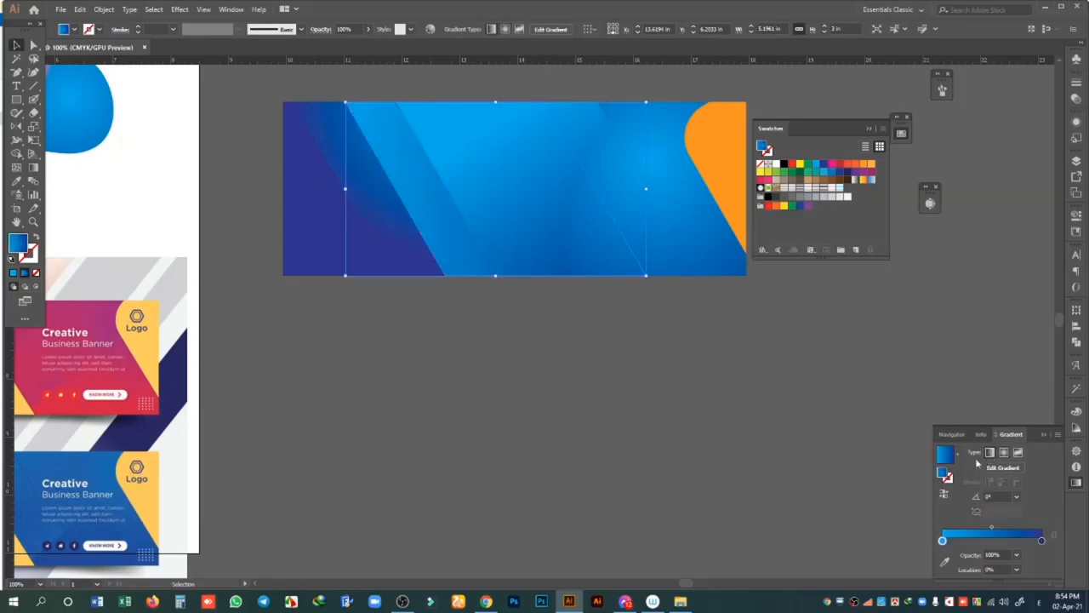
click(33, 167)
mouse_move(552, 281)
mouse_down()
mouse_move(451, 56)
mouse_move(484, 202)
mouse_up()
drag(428, 182, 575, 461)
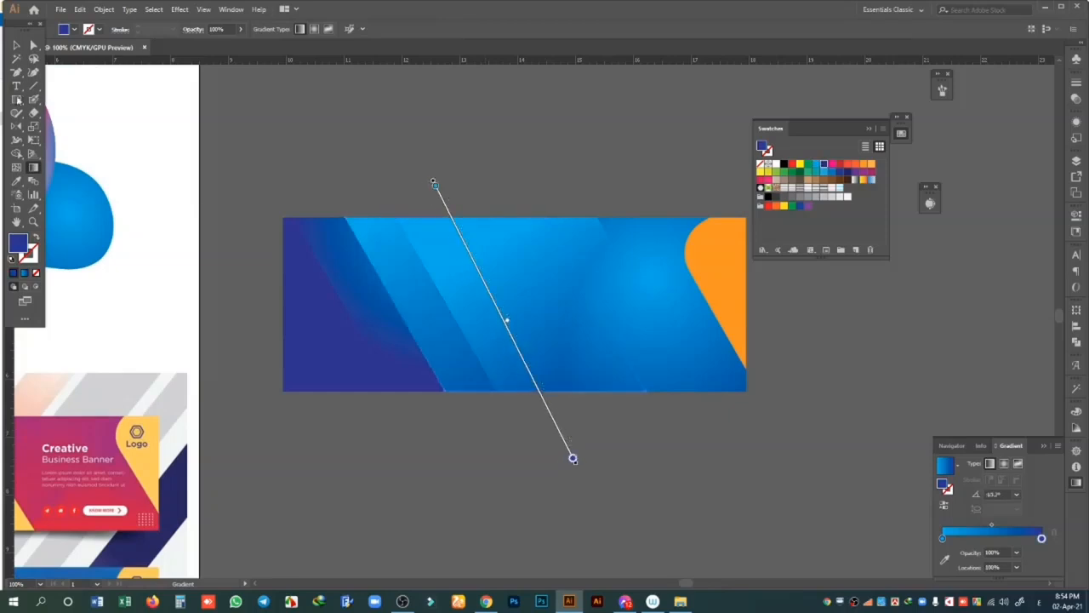
key(v)
- Give the leftmost diagonal shape a linear gradient along its slope, with dark blue at the upper end and light blue below
click(371, 308)
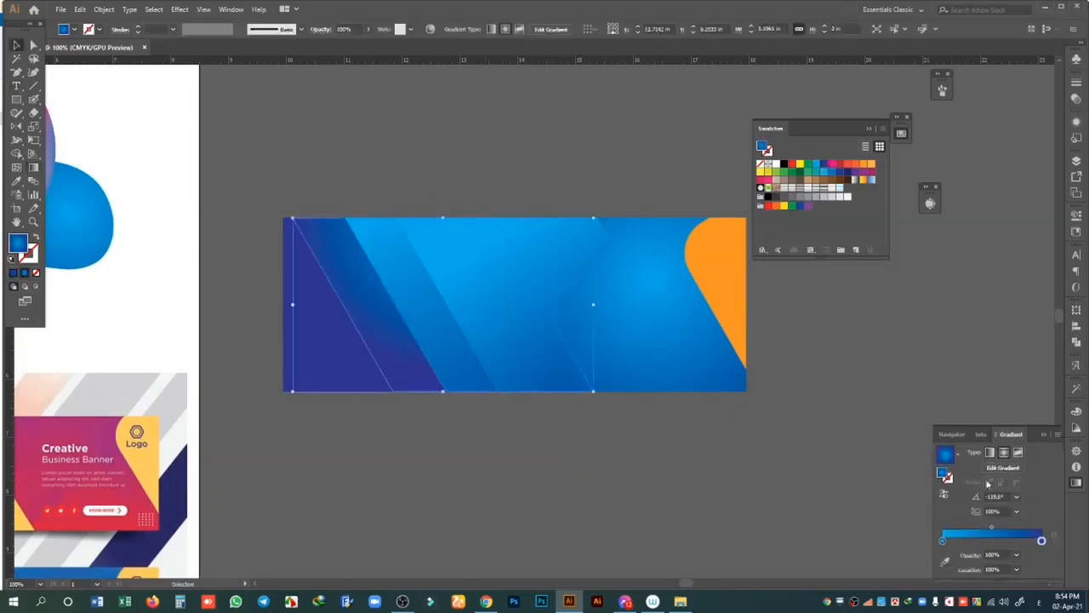
click(990, 452)
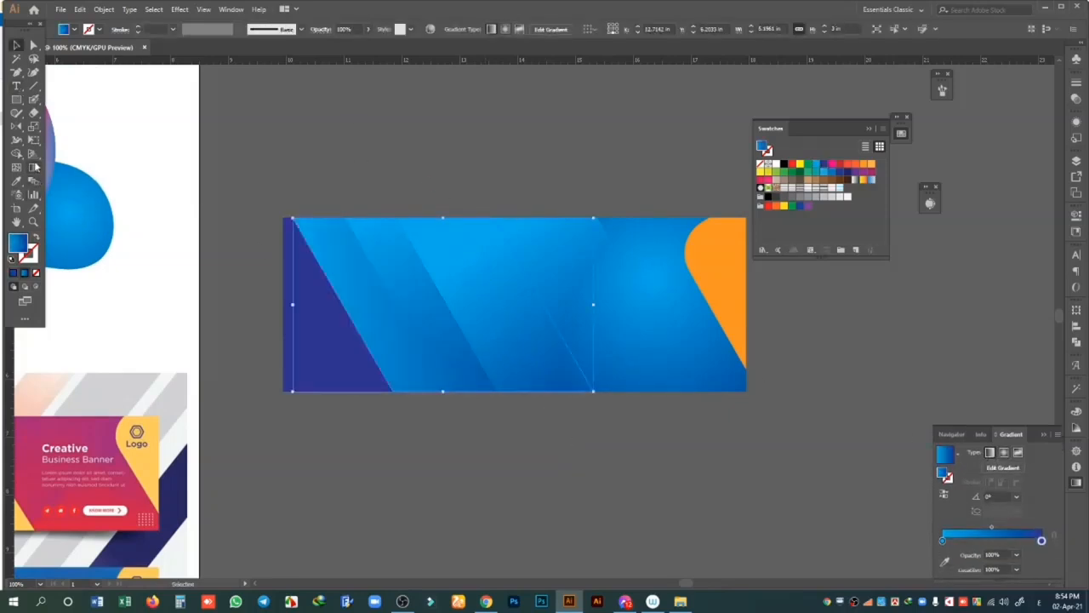
click(35, 167)
mouse_move(360, 197)
mouse_down()
mouse_move(484, 445)
mouse_move(330, 228)
mouse_move(308, 157)
mouse_up()
click(15, 47)
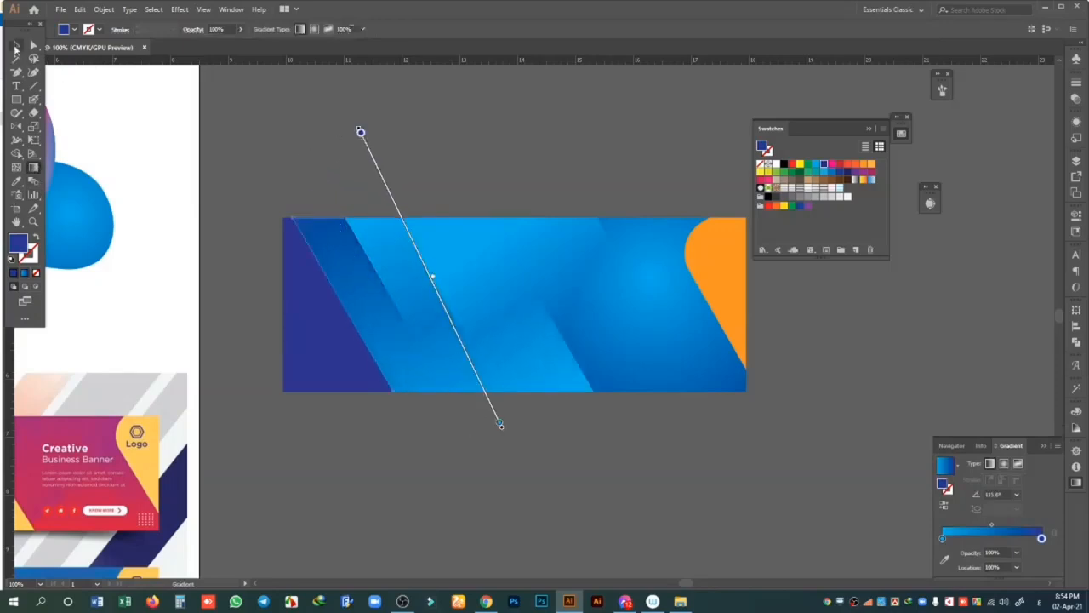
- Reduce the opacity of the three diagonal shapes together to roughly half
click(473, 325)
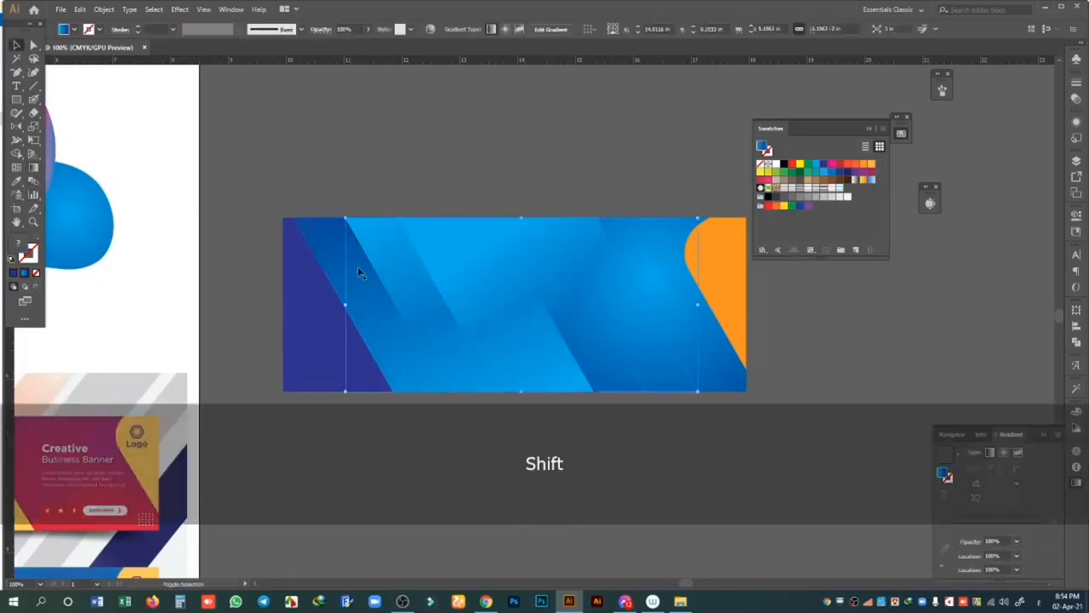
shift+click(357, 270)
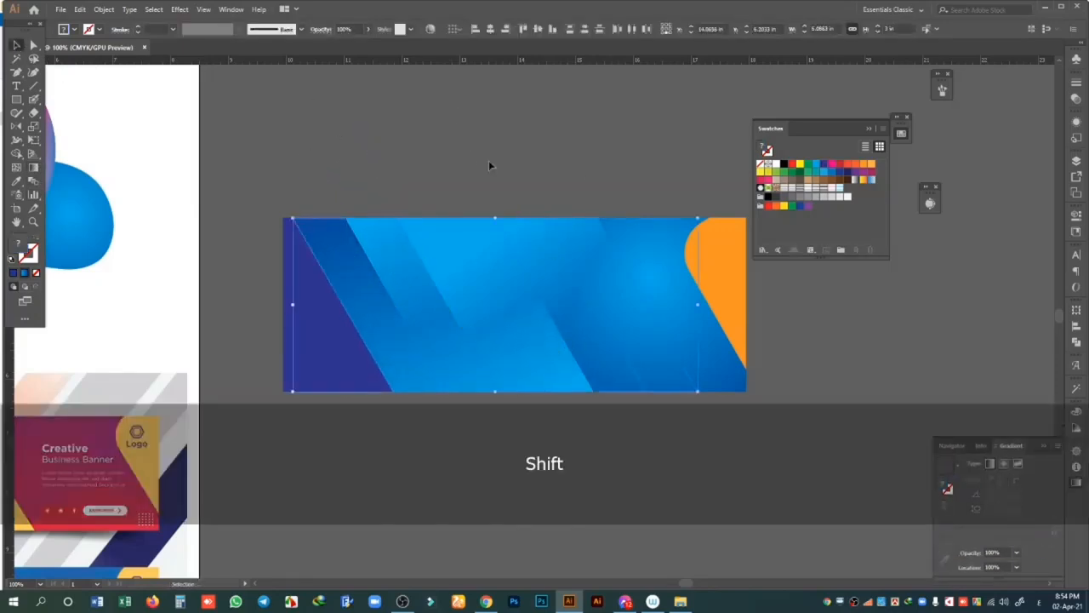
click(1075, 99)
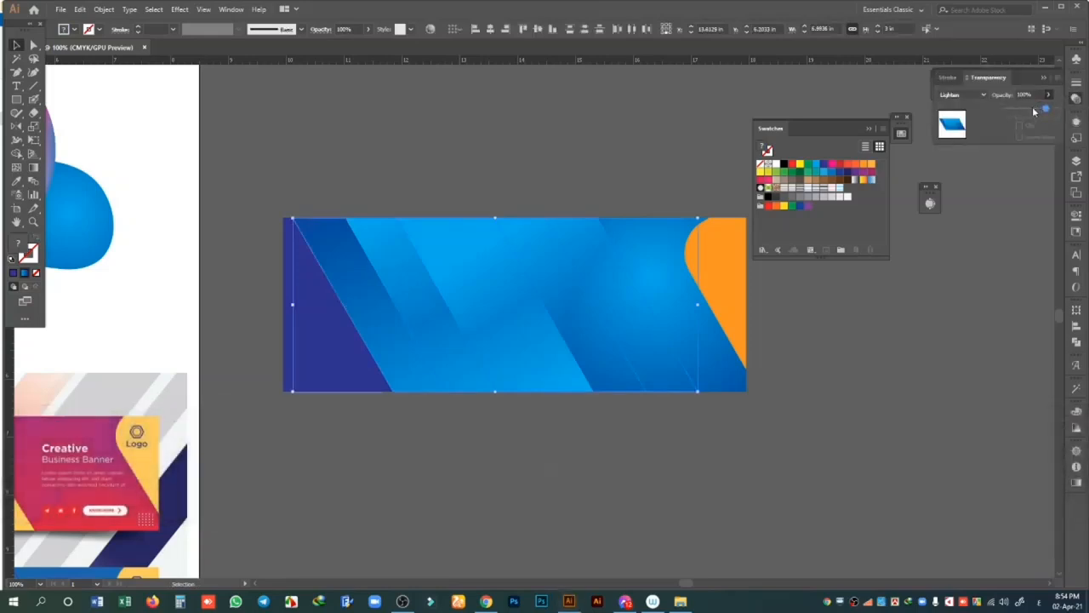
click(1033, 112)
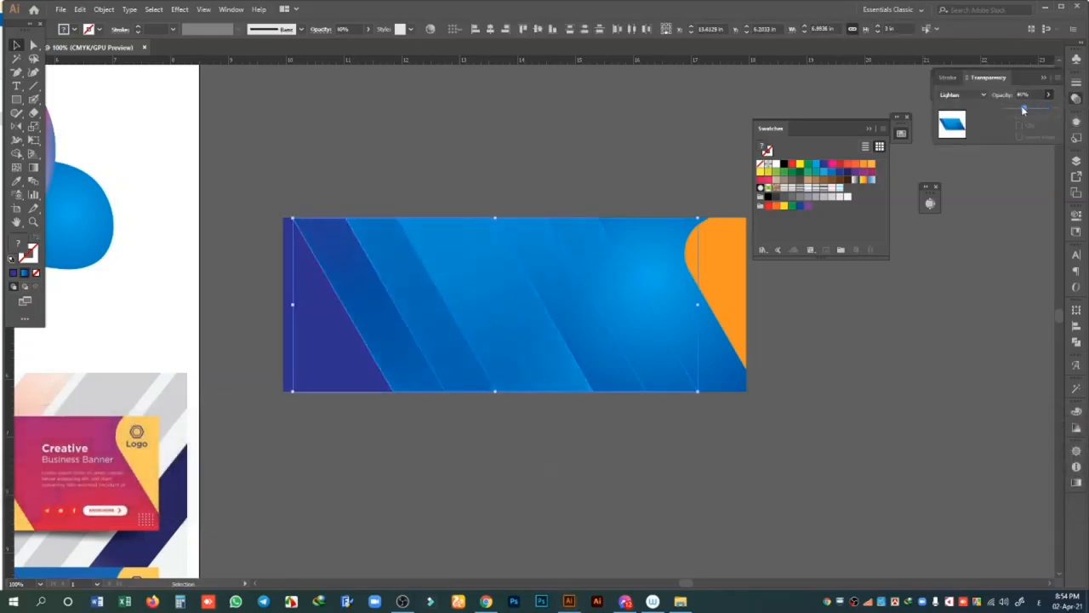
drag(1026, 111, 1033, 112)
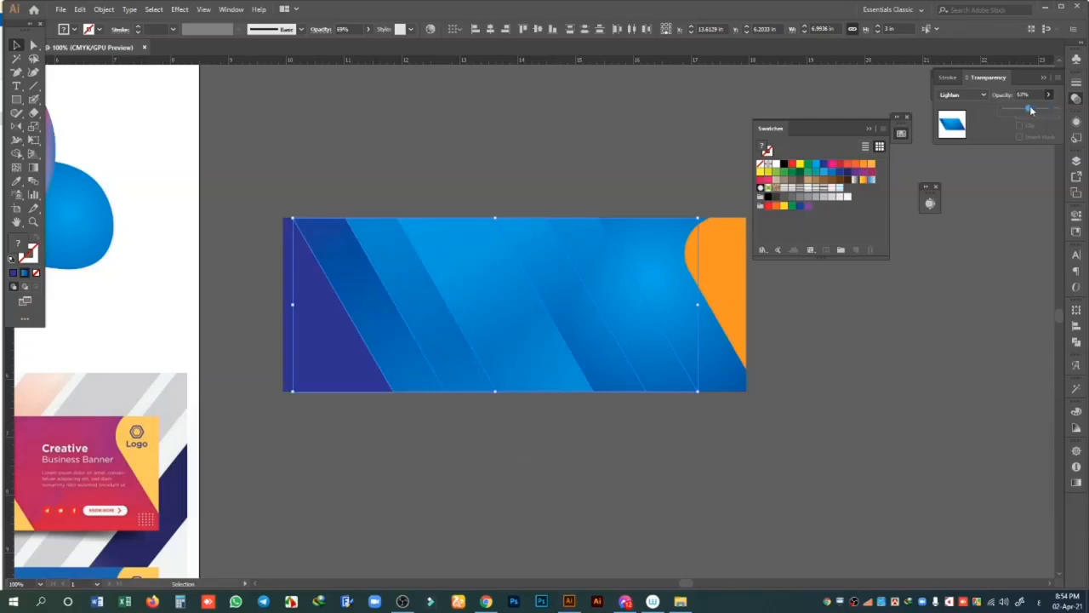
click(675, 110)
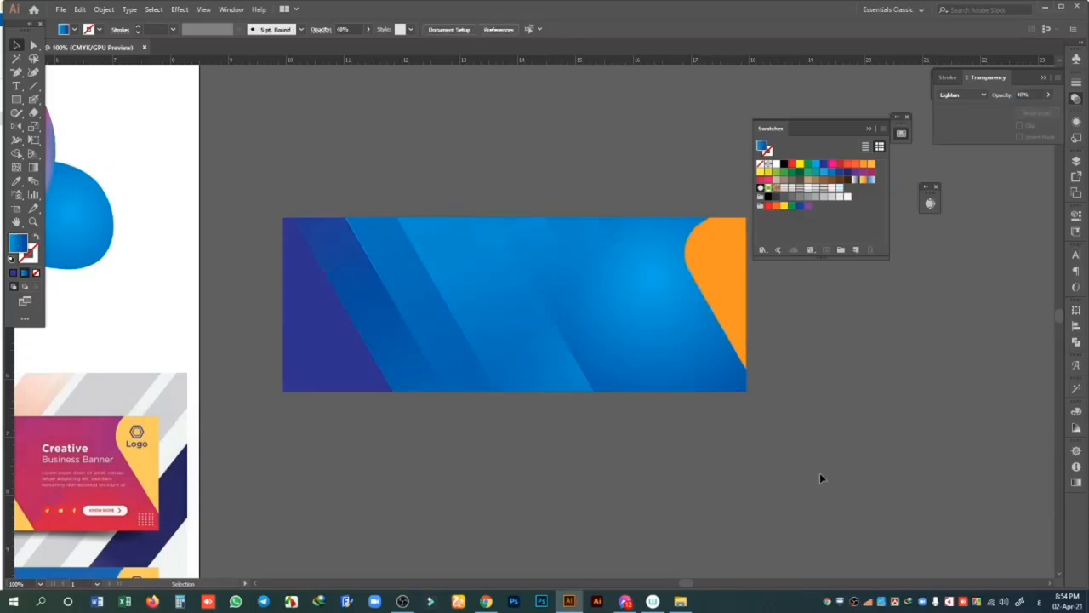
- Draw an upright rectangle about 3.06 by 5.97 in below the banner
key(ctrl+minus)
key(alt+space)
drag(207, 449, 271, 322)
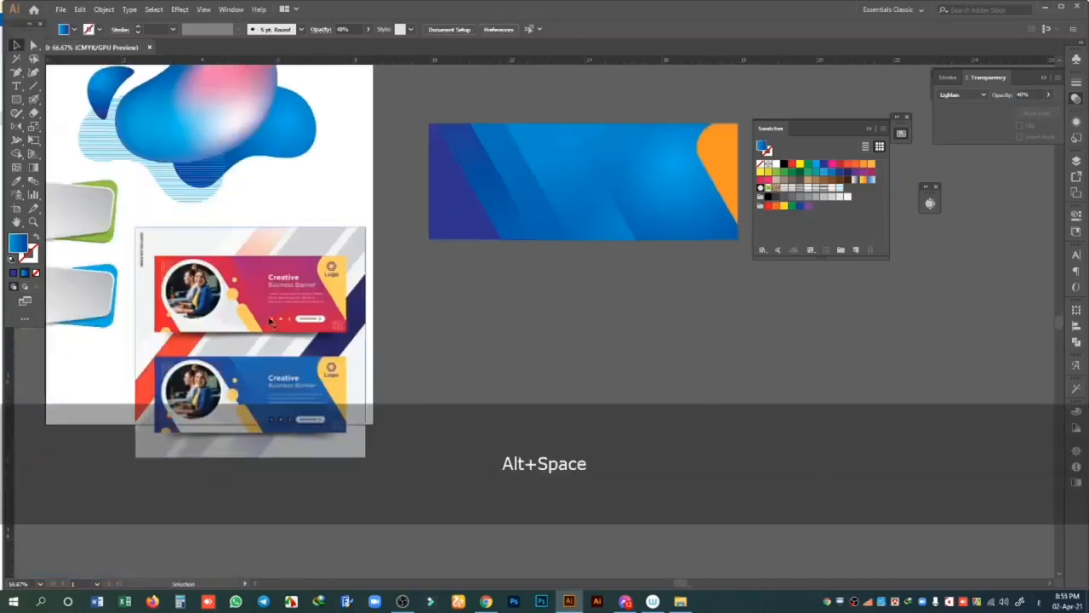
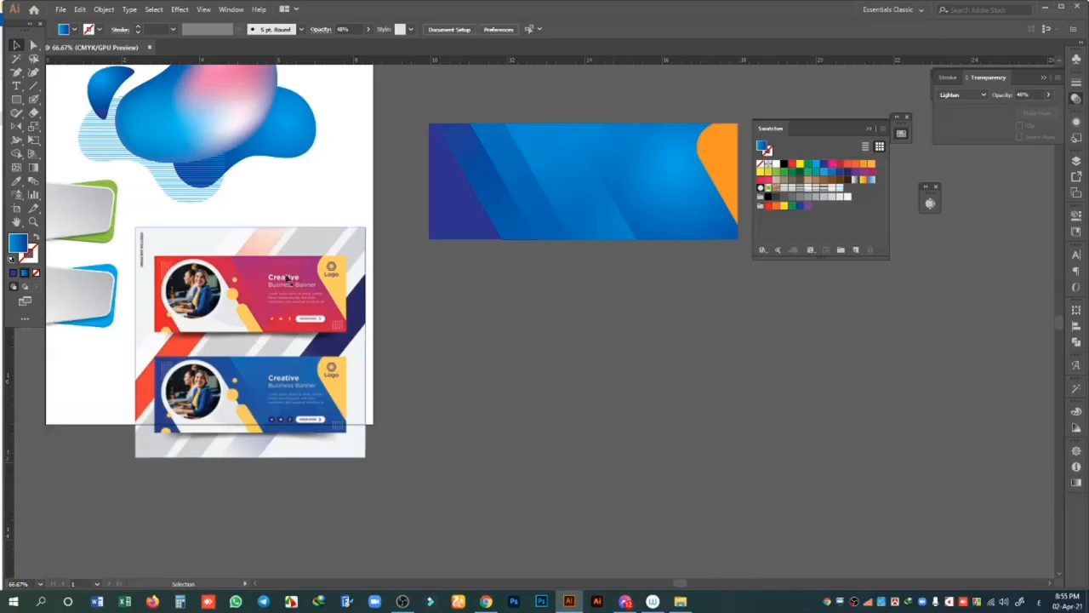
click(16, 99)
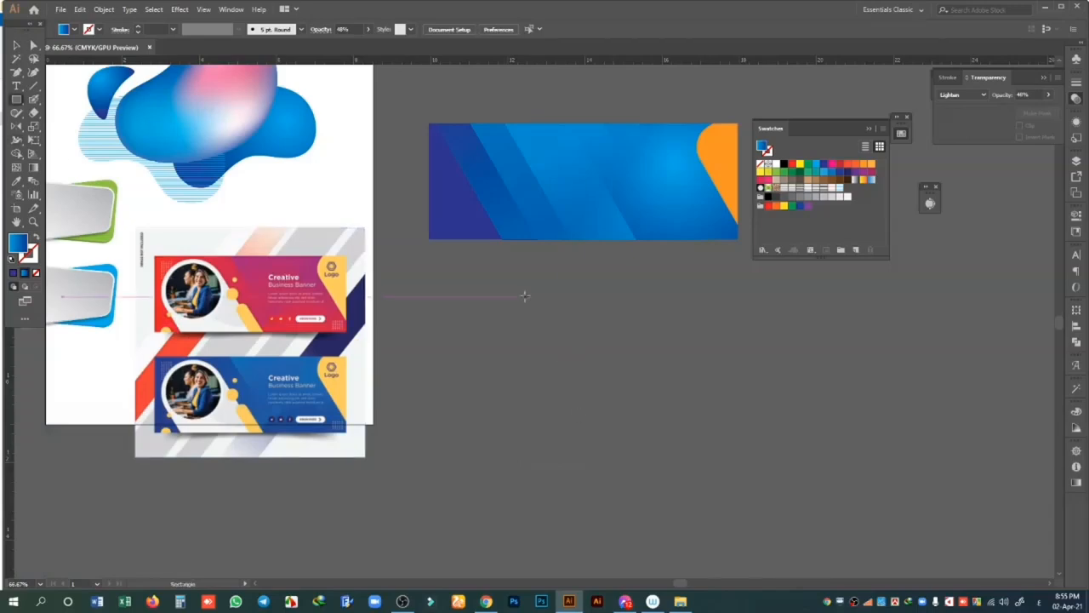
drag(525, 297, 643, 525)
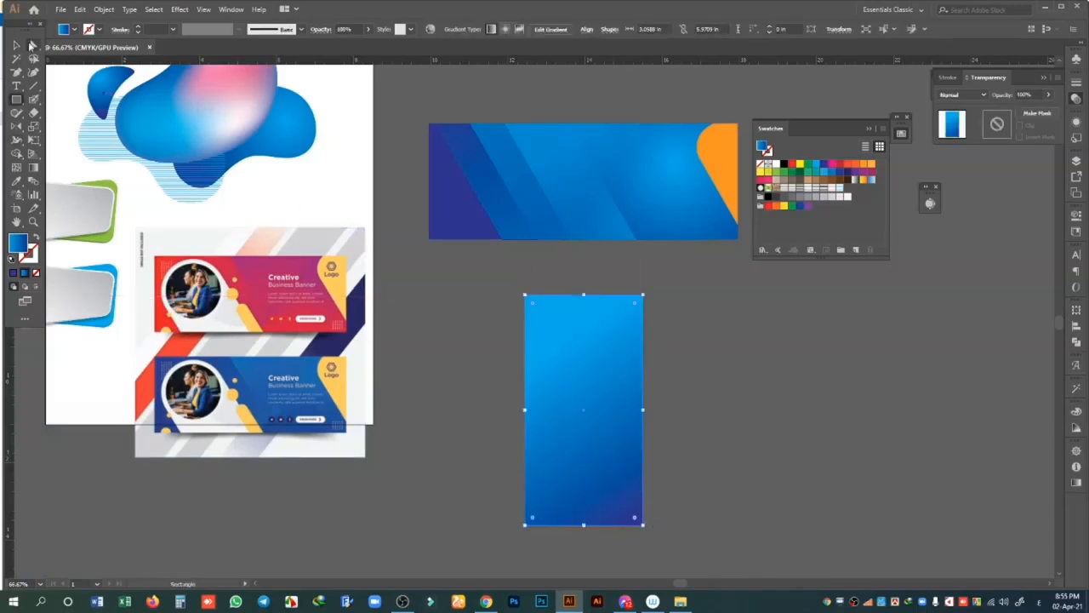
- Round the rectangle's two top corners fully into a semicircular end
click(33, 45)
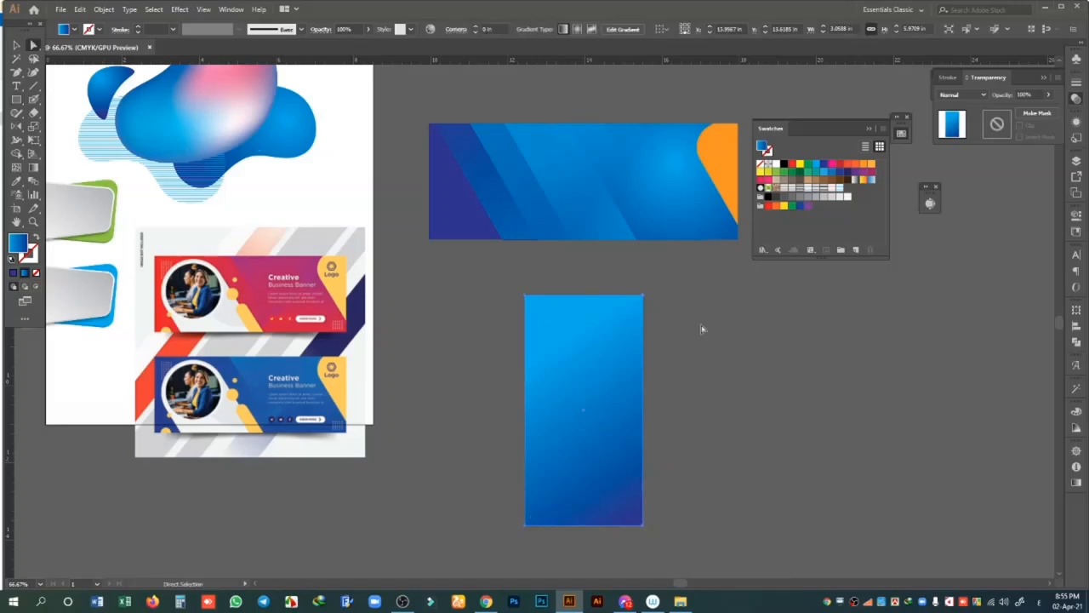
click(644, 308)
drag(634, 304, 585, 536)
click(763, 403)
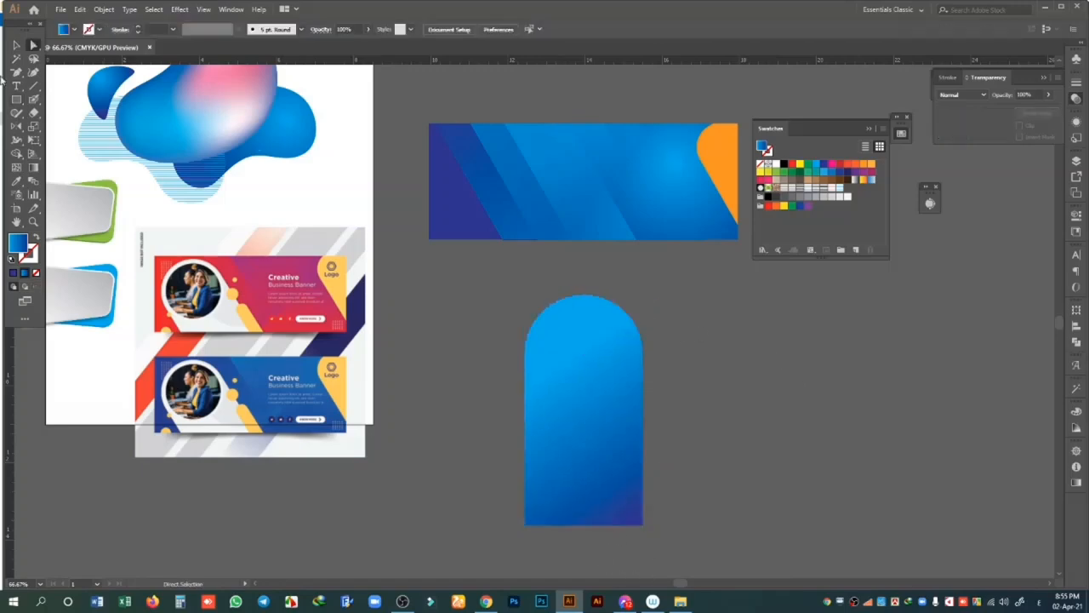
- Move the rounded shape over the banner and scale it proportionally to about 2.57 by 5.01 in
click(17, 45)
drag(573, 390, 534, 255)
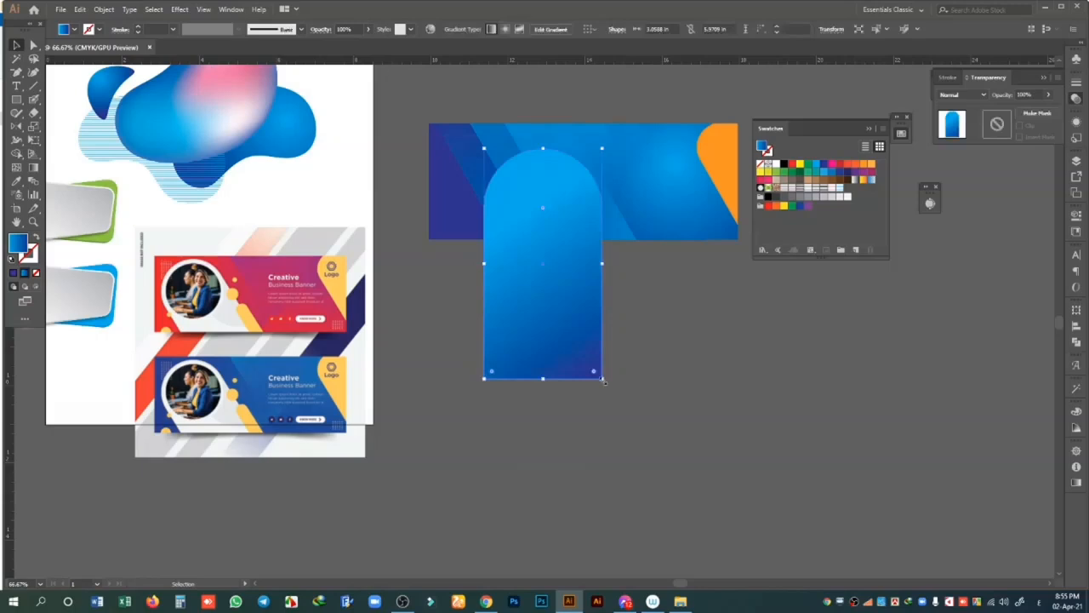
key(shift)
mouse_move(591, 351)
mouse_down()
mouse_move(596, 360)
mouse_move(583, 341)
mouse_up()
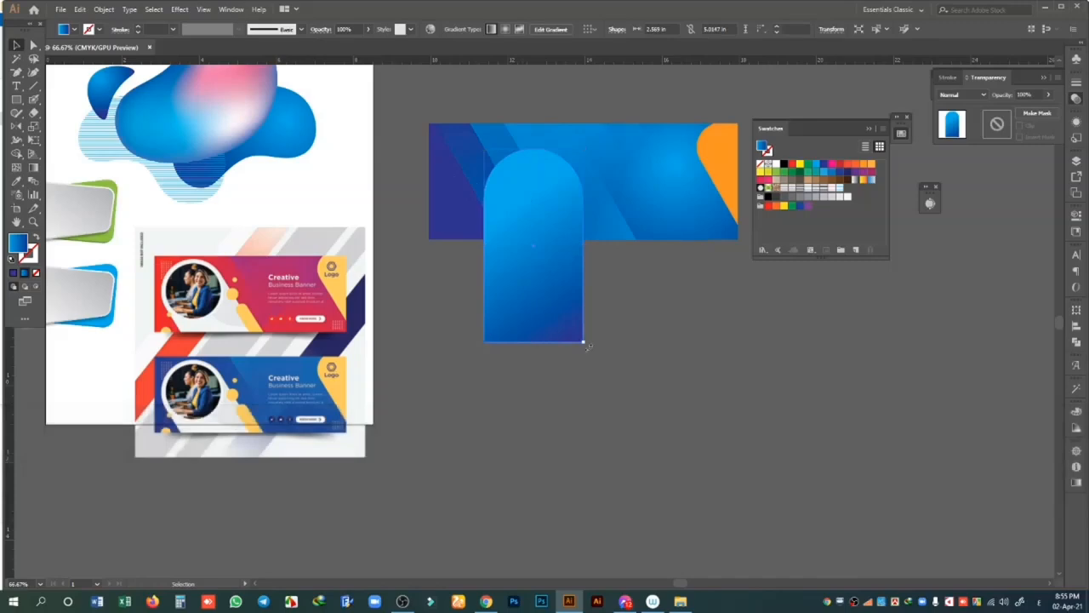
- Rotate the rounded shape 30° counterclockwise to match the diagonals and place it over the banner's dark left part
drag(592, 350, 584, 292)
drag(545, 262, 562, 287)
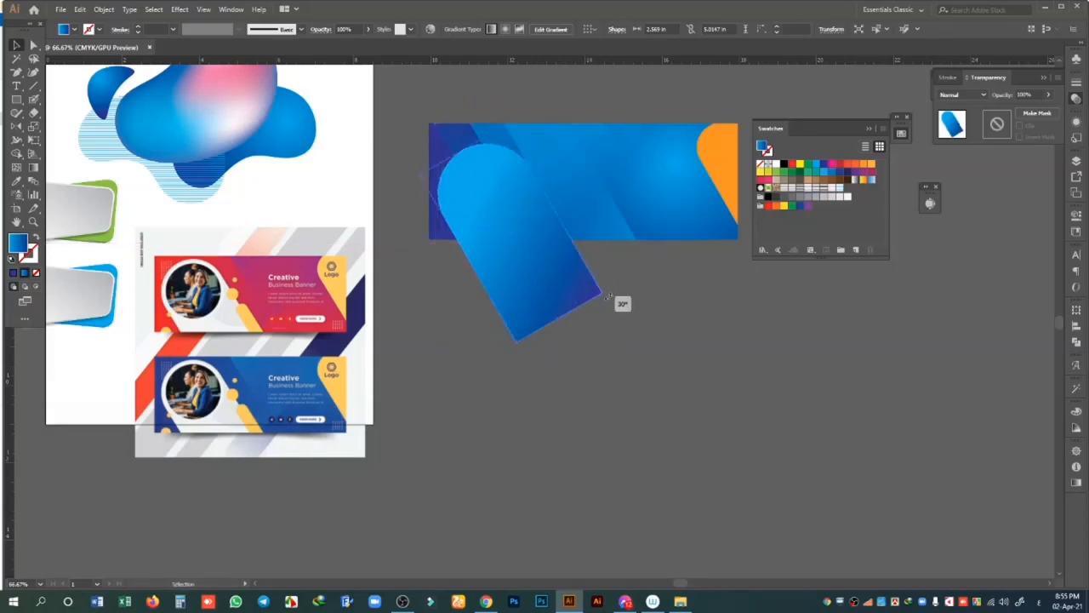
click(692, 335)
- Shift the diagonal blue shapes along the banner, slightly toward the orange corner
click(560, 164)
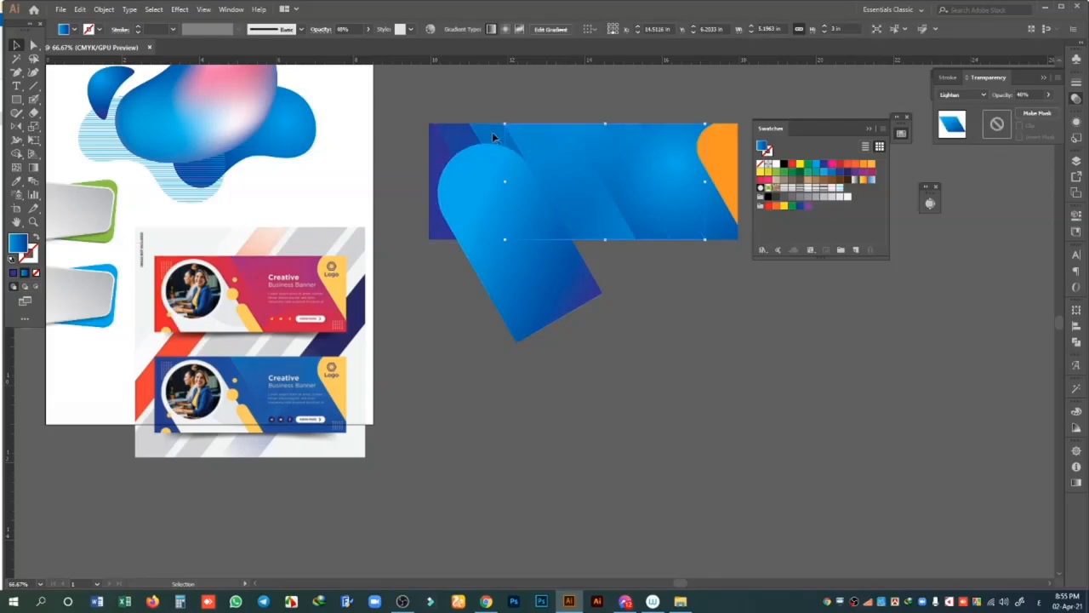
shift+click(458, 133)
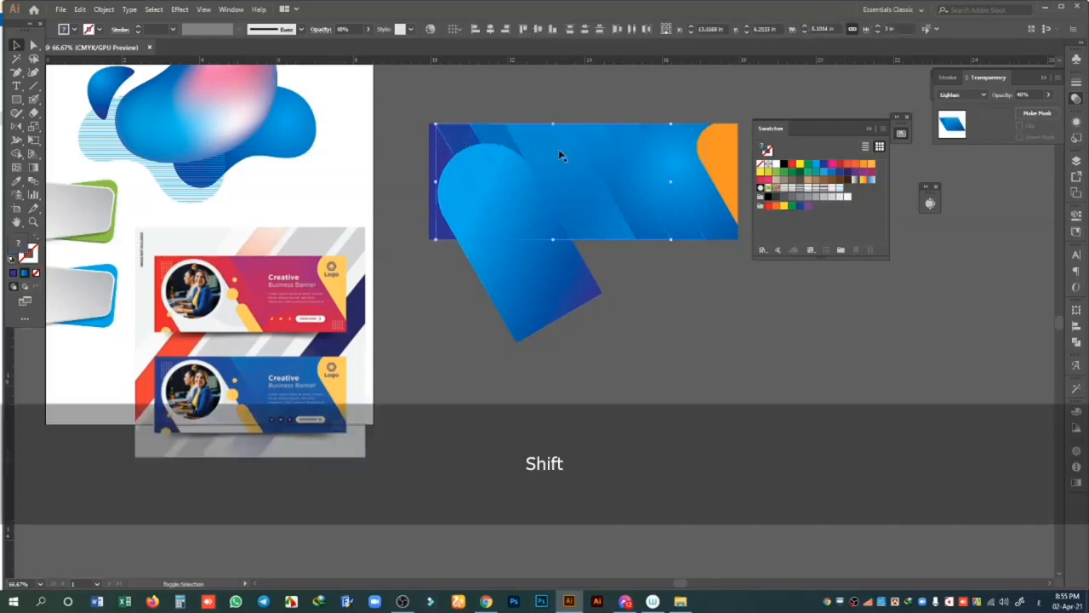
shift+click(603, 153)
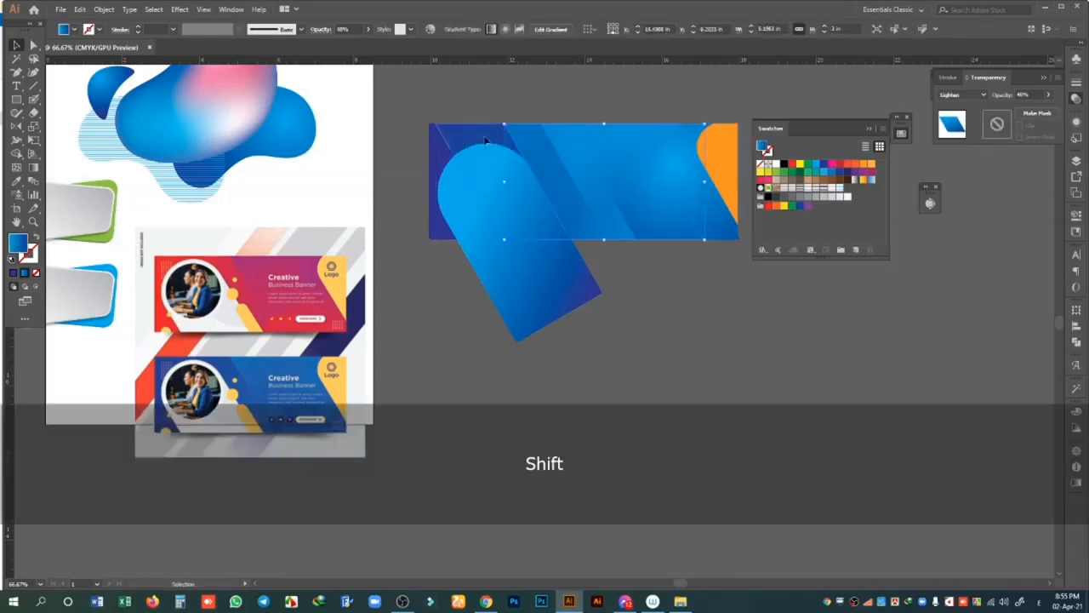
click(679, 279)
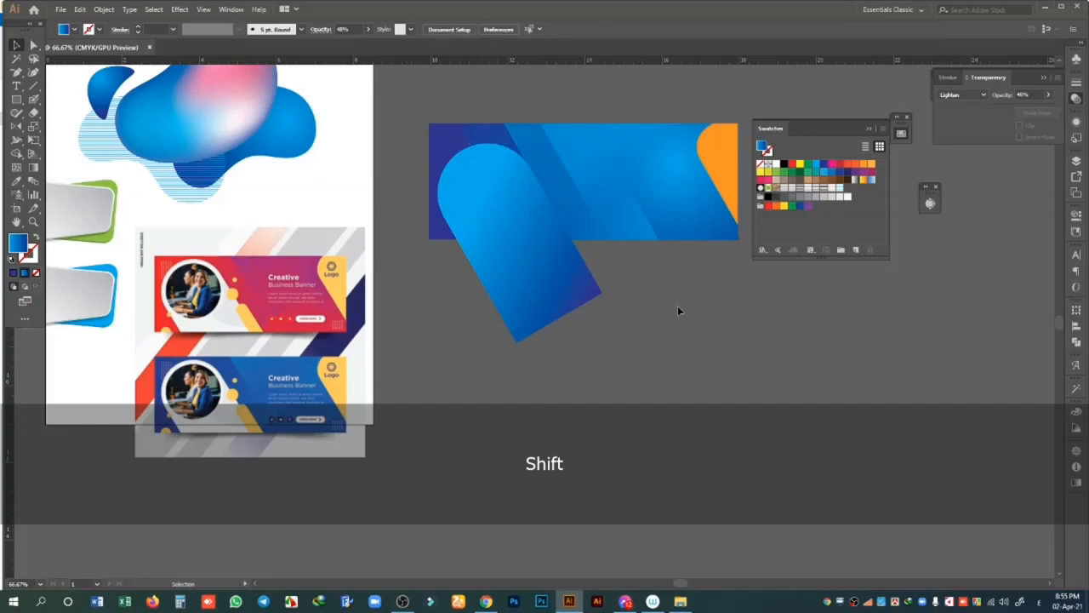
- Trim off the part of the rounded shape below the banner's bottom edge with the Shape Builder tool
click(583, 300)
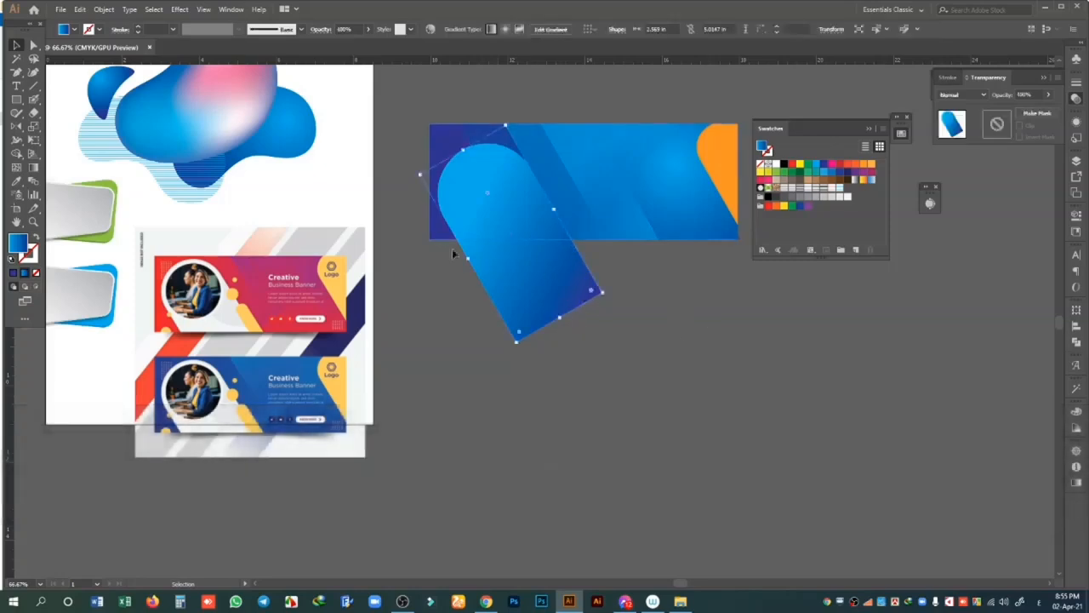
key(ctrl+equal)
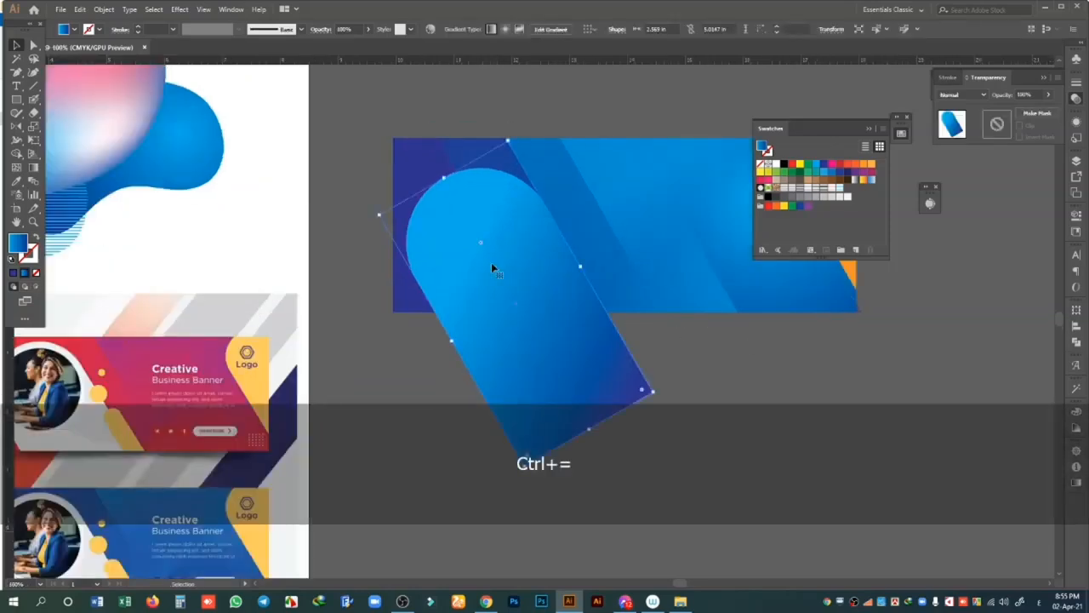
scroll(427, 368, down, 2)
shift+click(401, 246)
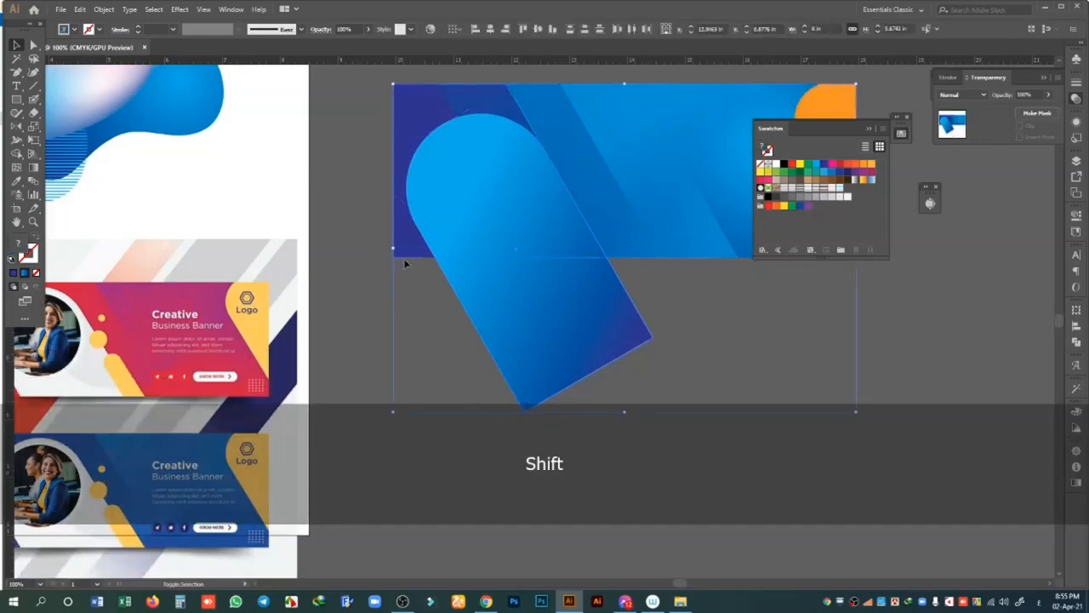
click(16, 154)
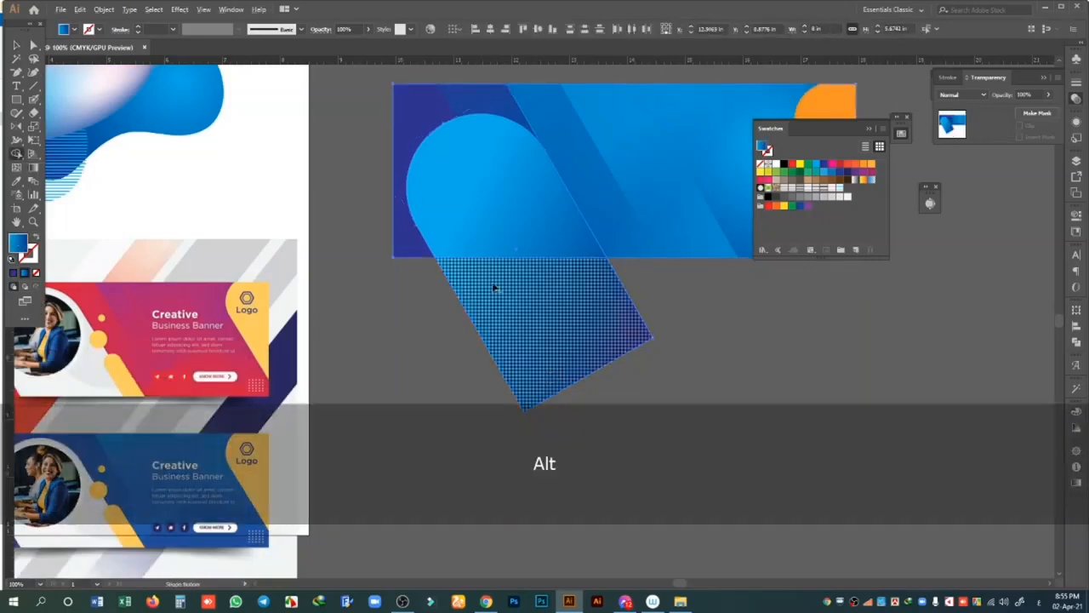
alt+click(502, 289)
click(16, 44)
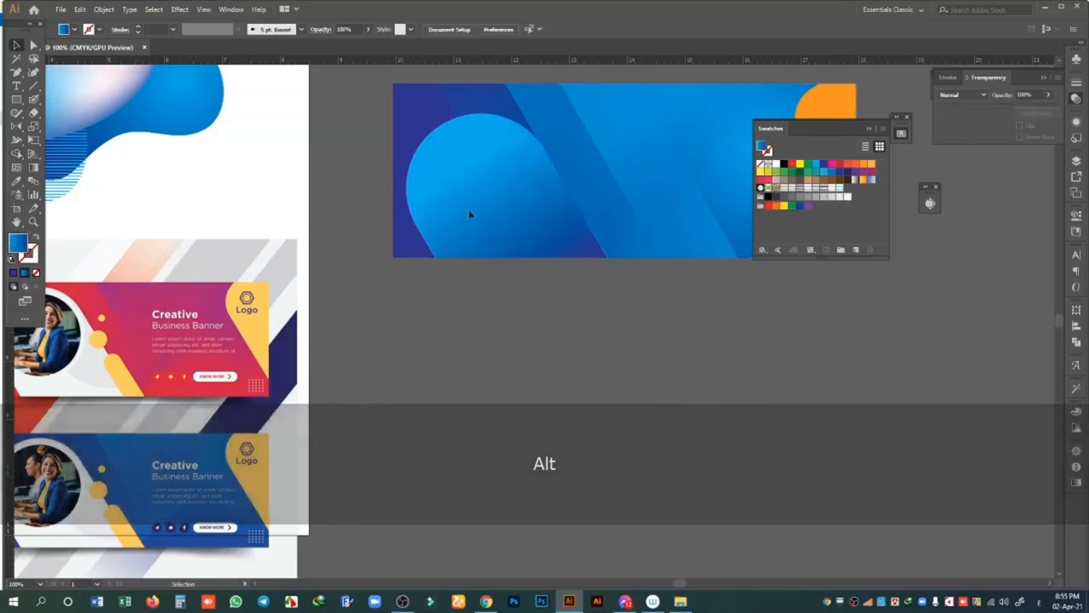
- Fill the trimmed rounded shape with white
click(468, 209)
click(774, 165)
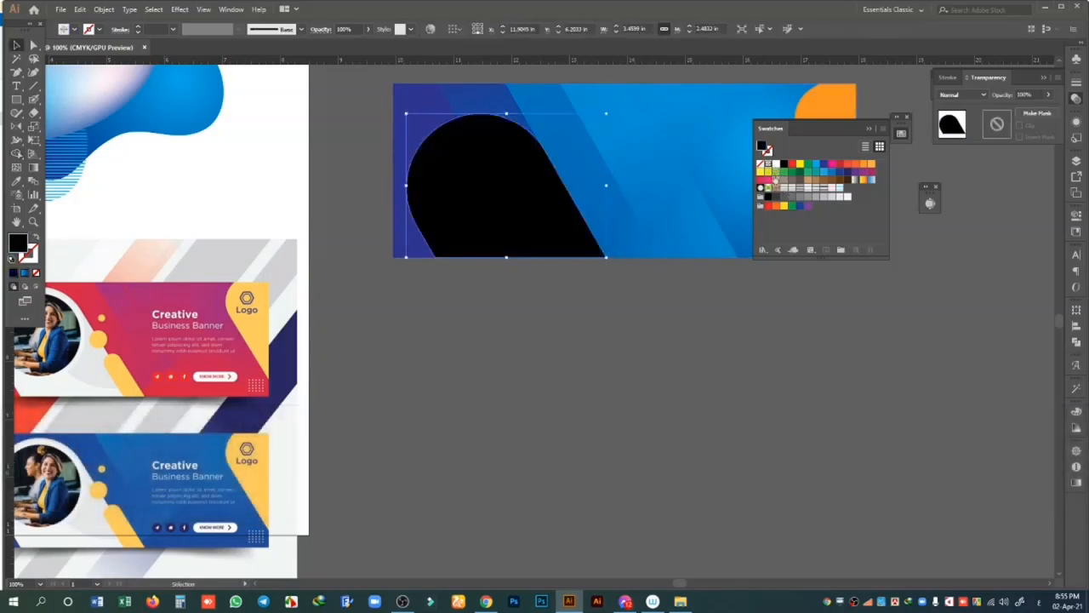
click(775, 164)
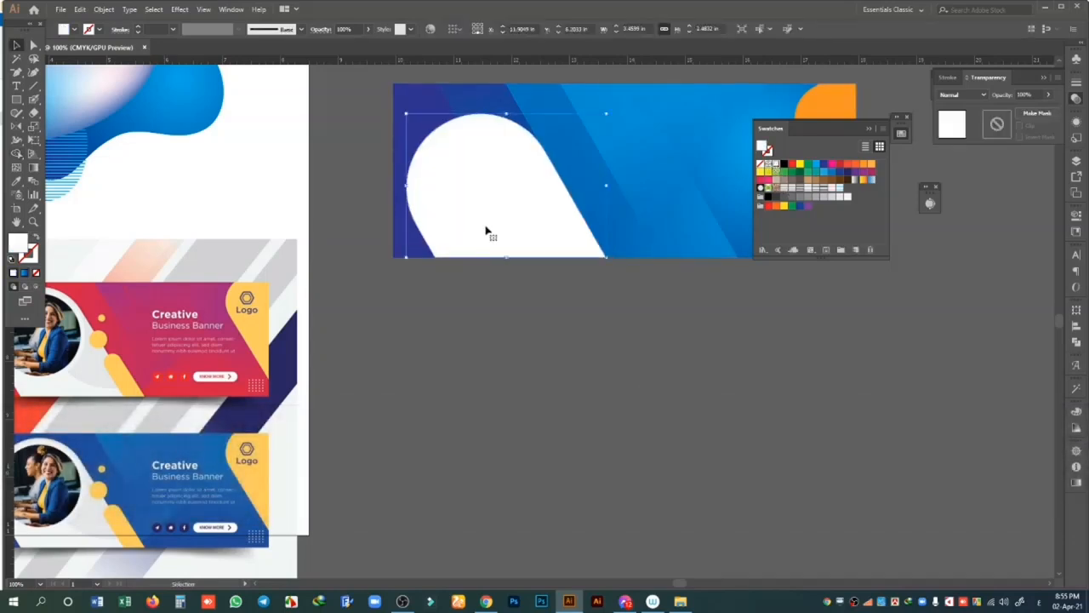
click(552, 354)
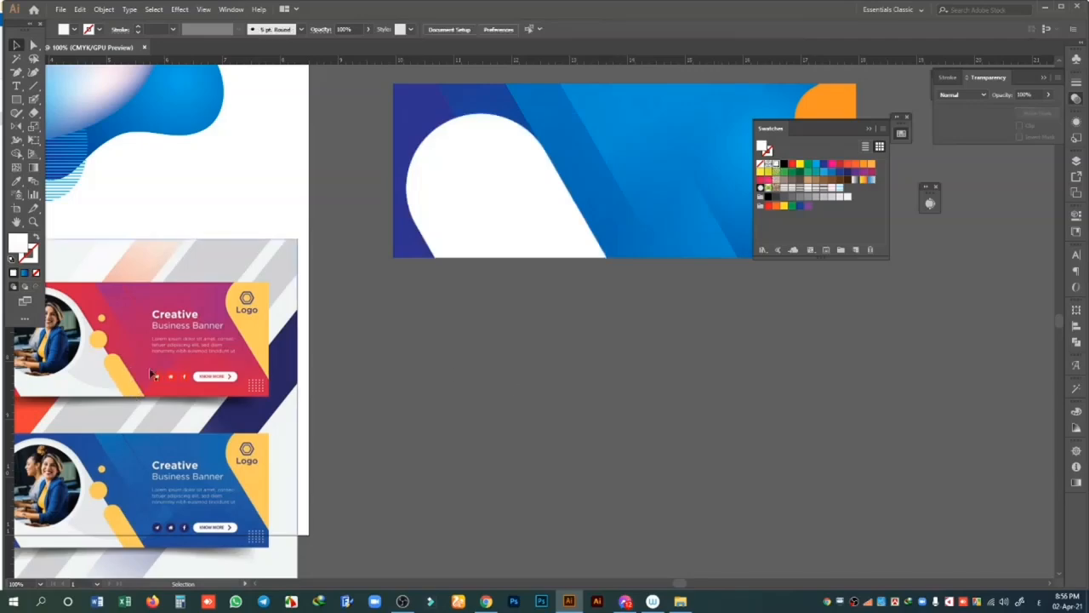
key(ctrl+equal)
scroll(590, 413, up, 2)
scroll(643, 340, down, 3)
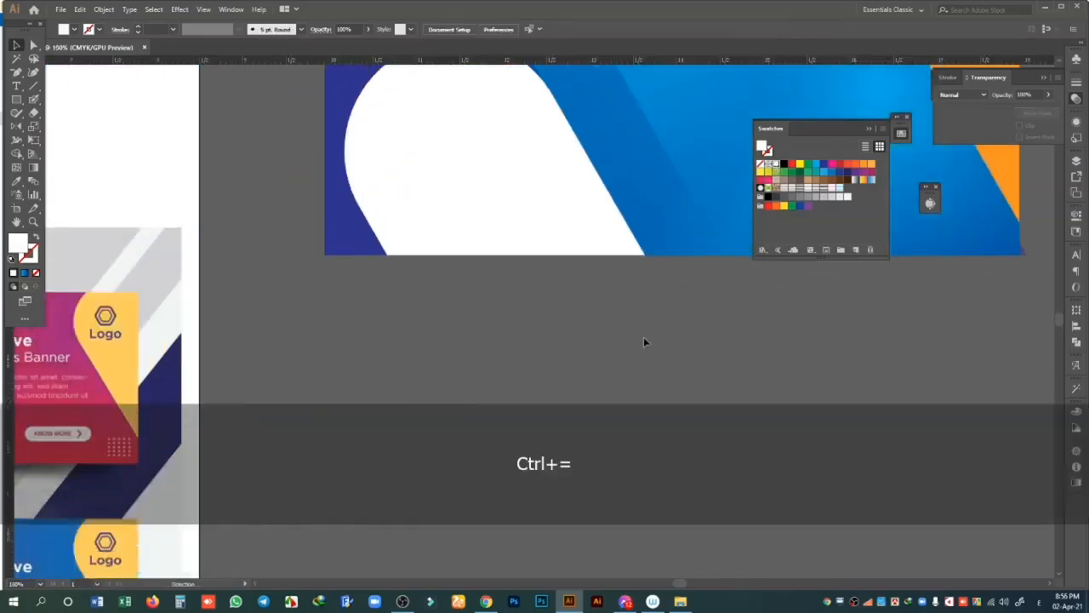
- Draw a diagonal line about 1.45 in wide and 2.47 in high along the blue stripe edge beside the white rounded shape, past the banner's bottom
scroll(255, 236, up, 2)
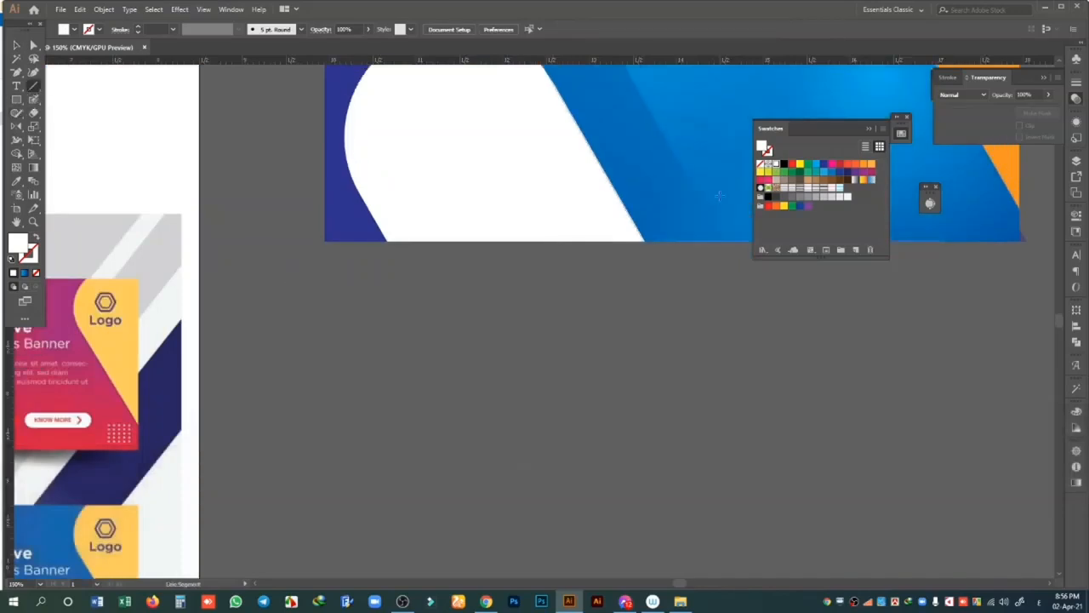
scroll(657, 144, up, 2)
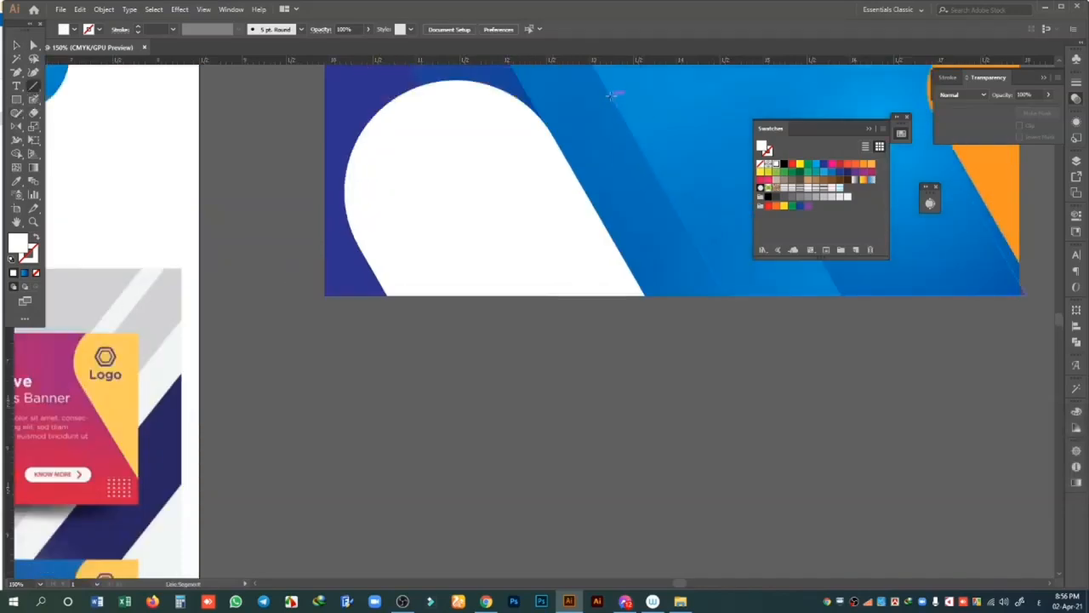
drag(611, 94, 736, 307)
scroll(569, 272, up, 4)
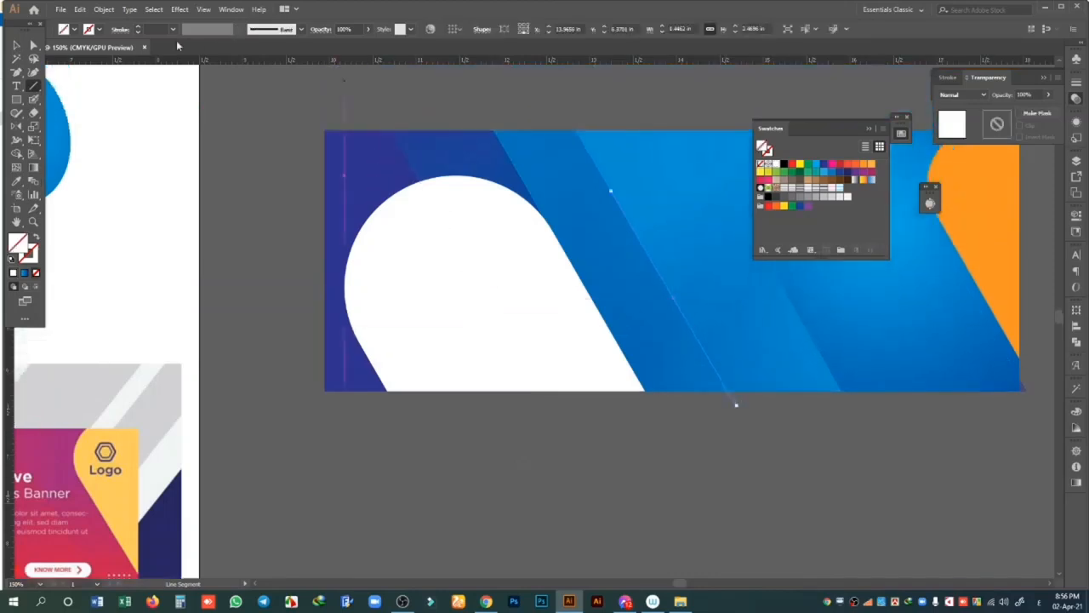
- Give the diagonal line a solid pink-red stroke with CMYK values 0, 100, 41, 0
click(34, 259)
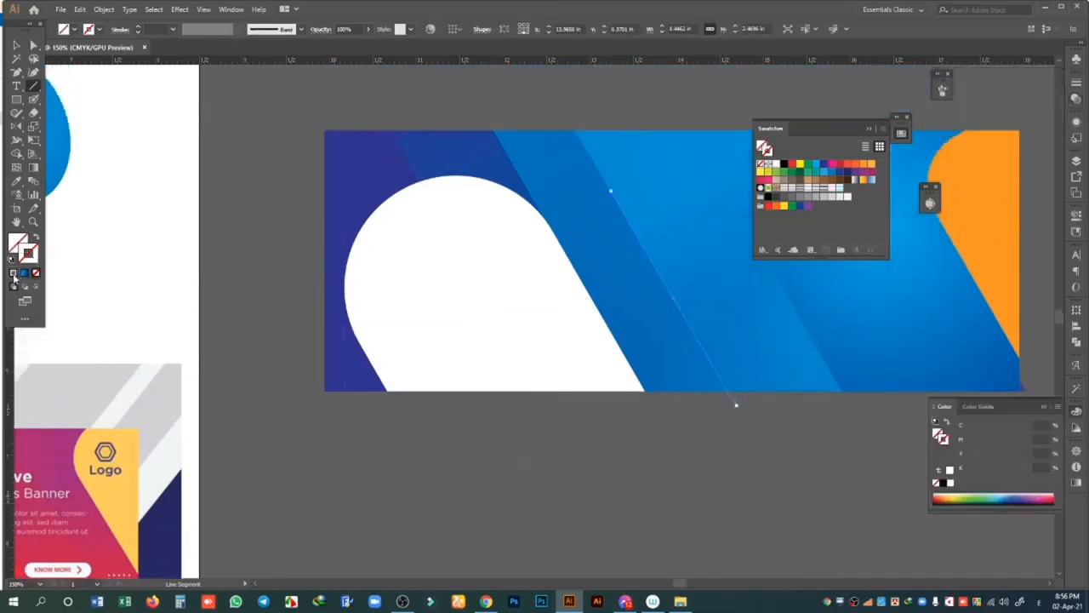
click(13, 273)
scroll(181, 471, down, 4)
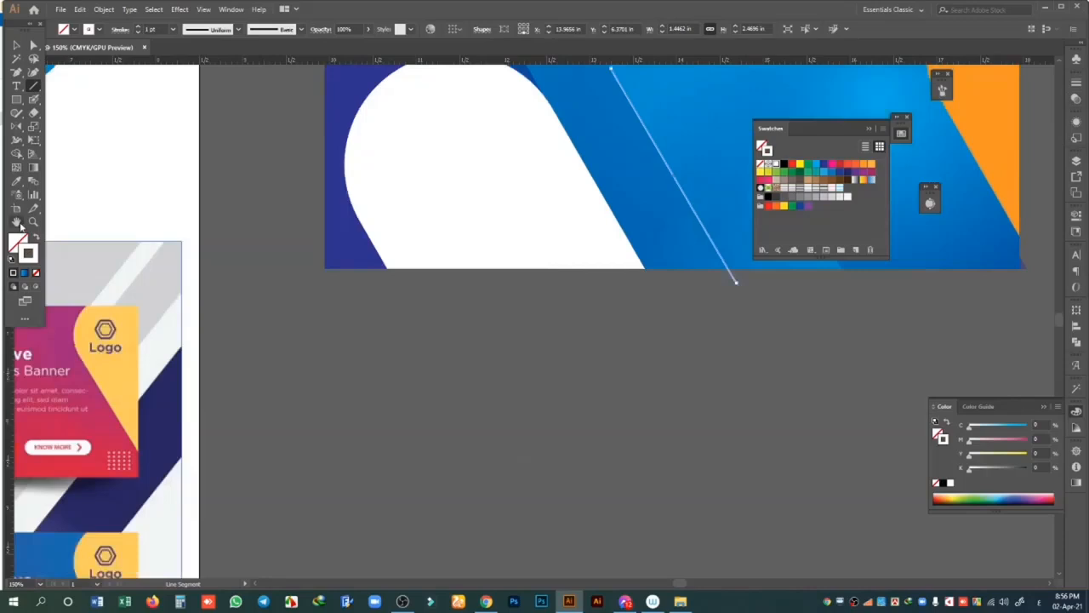
scroll(854, 501, up, 2)
click(999, 431)
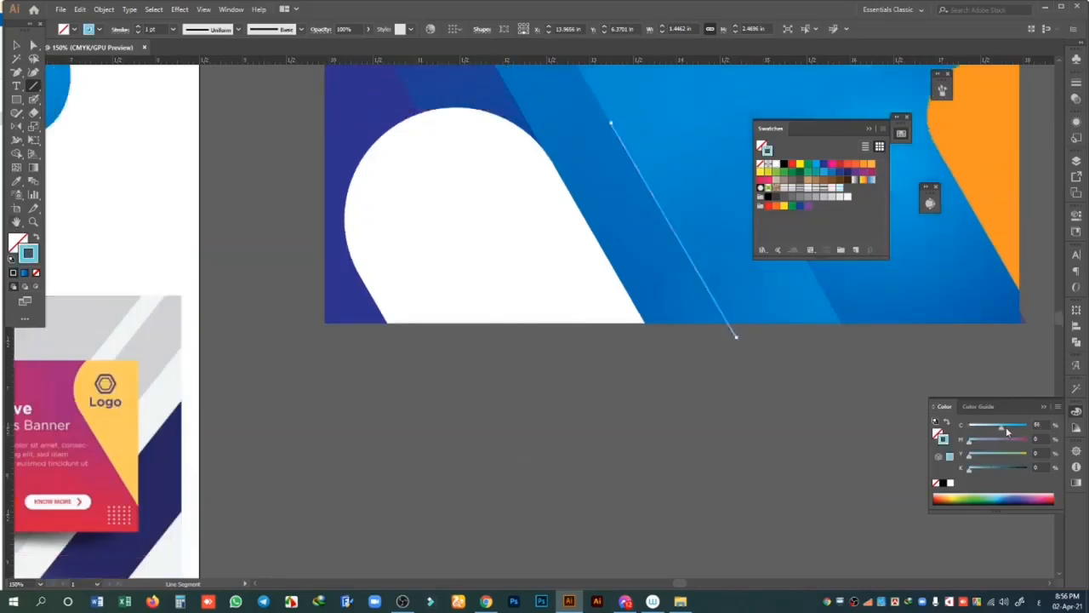
click(1027, 440)
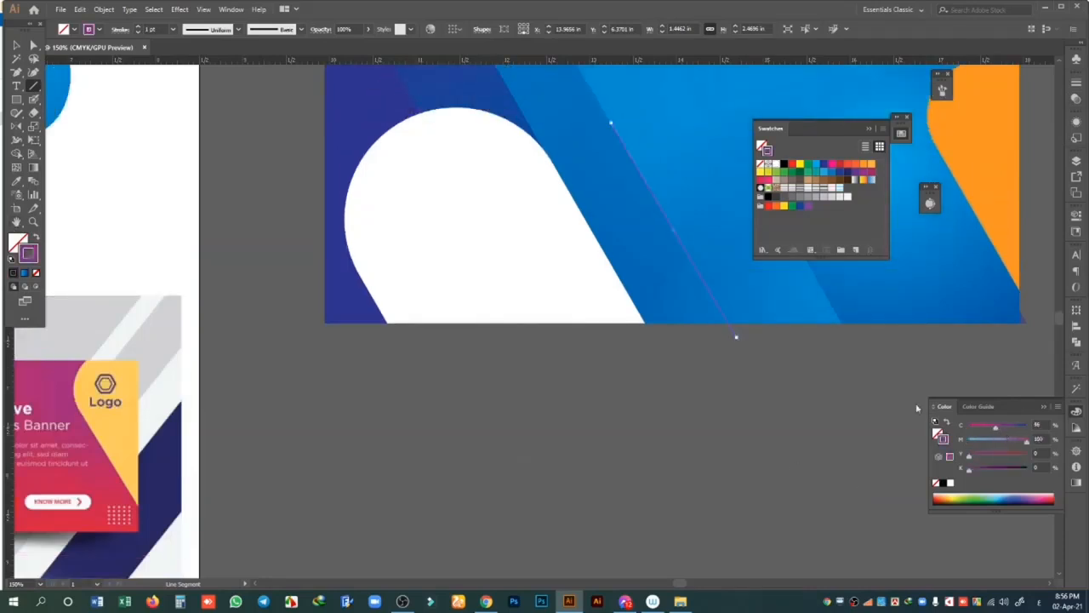
drag(995, 428, 968, 425)
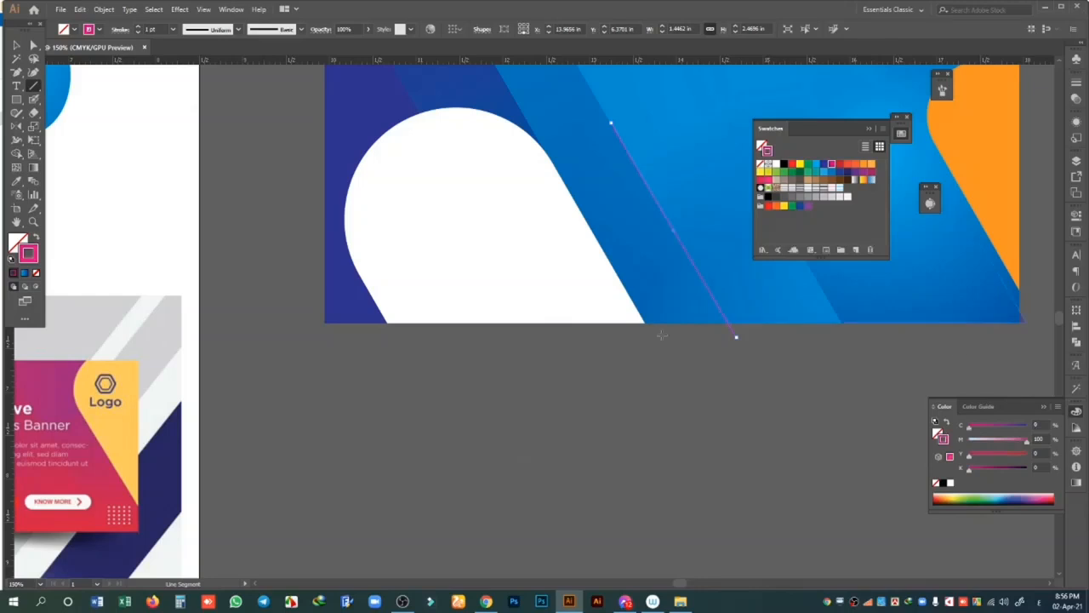
click(993, 458)
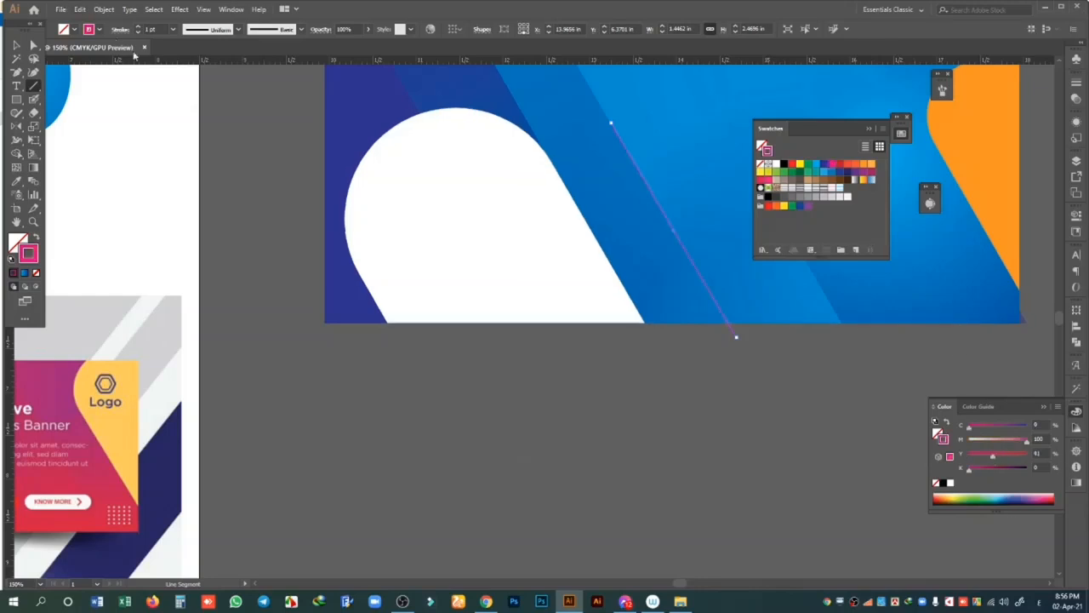
- Try a 60 pt stroke weight on the diagonal line, then settle on 18 pt
click(174, 30)
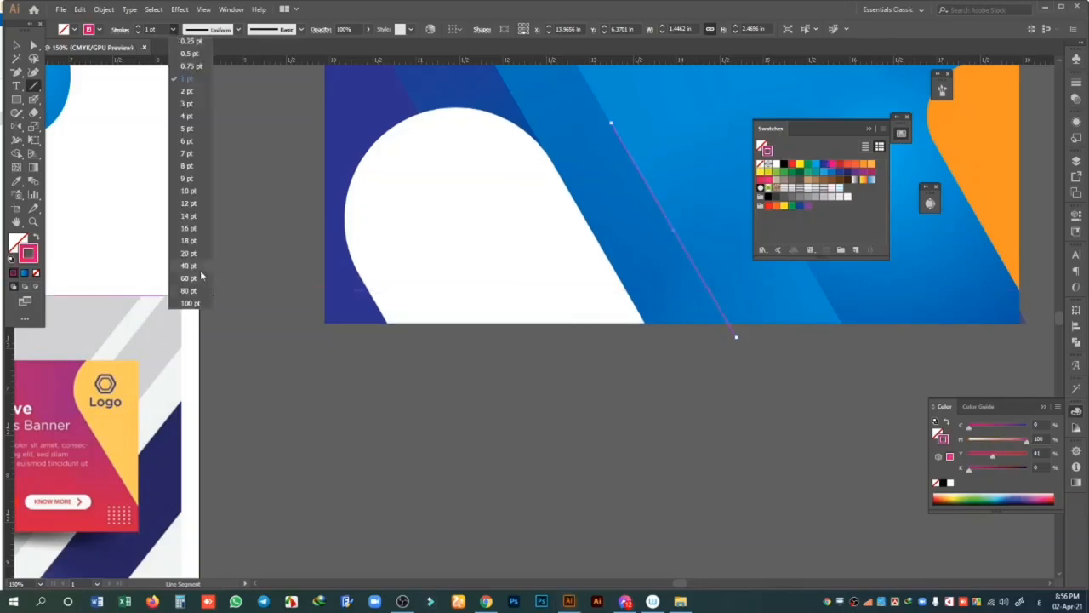
click(209, 274)
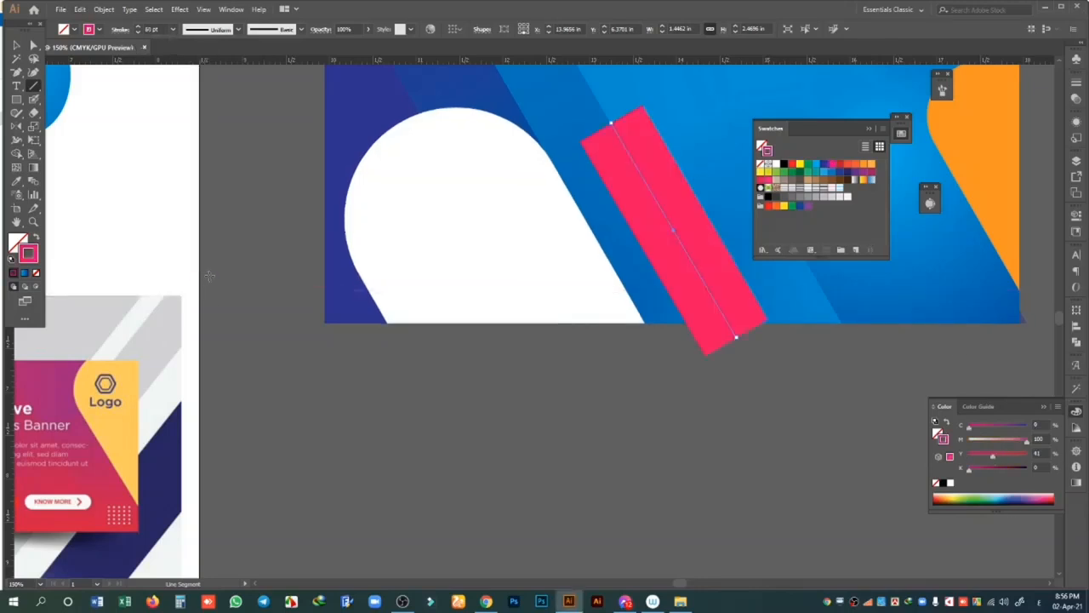
click(174, 29)
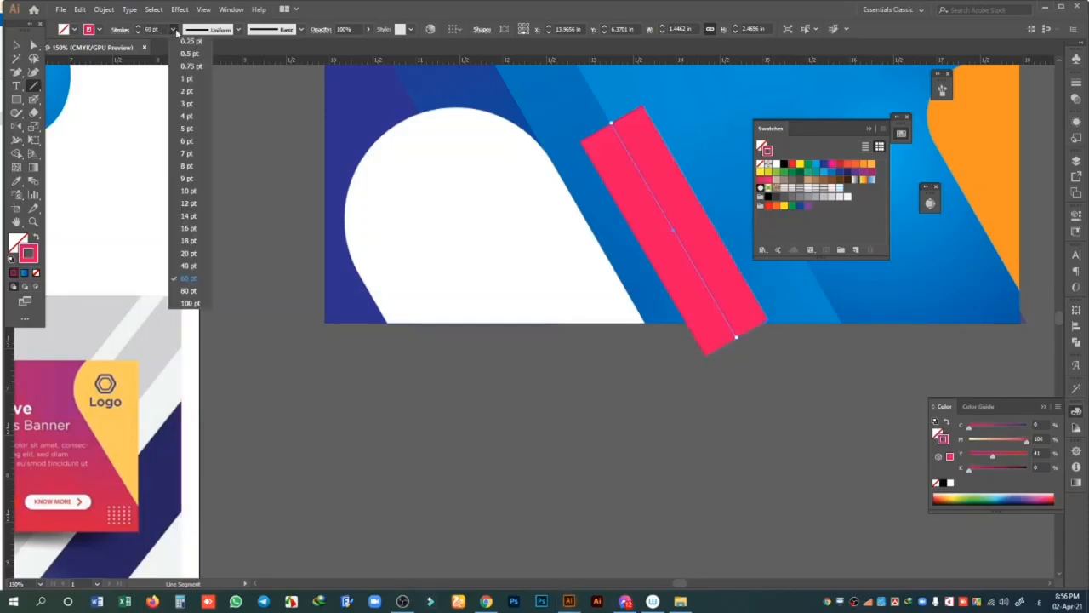
click(197, 246)
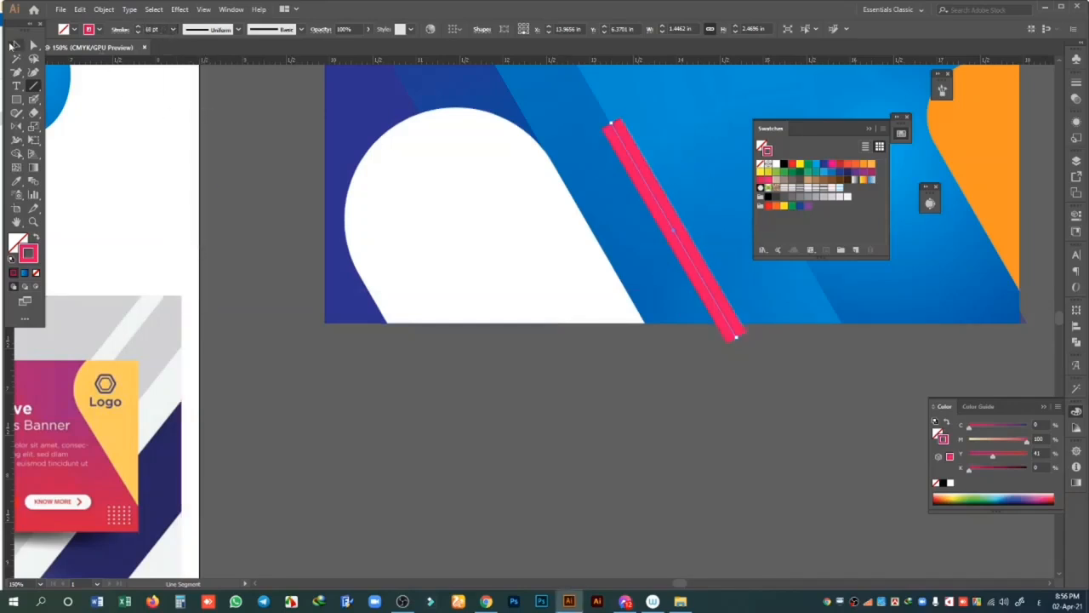
- Set the thick diagonal line's stroke to a round cap and round join
click(14, 45)
click(672, 375)
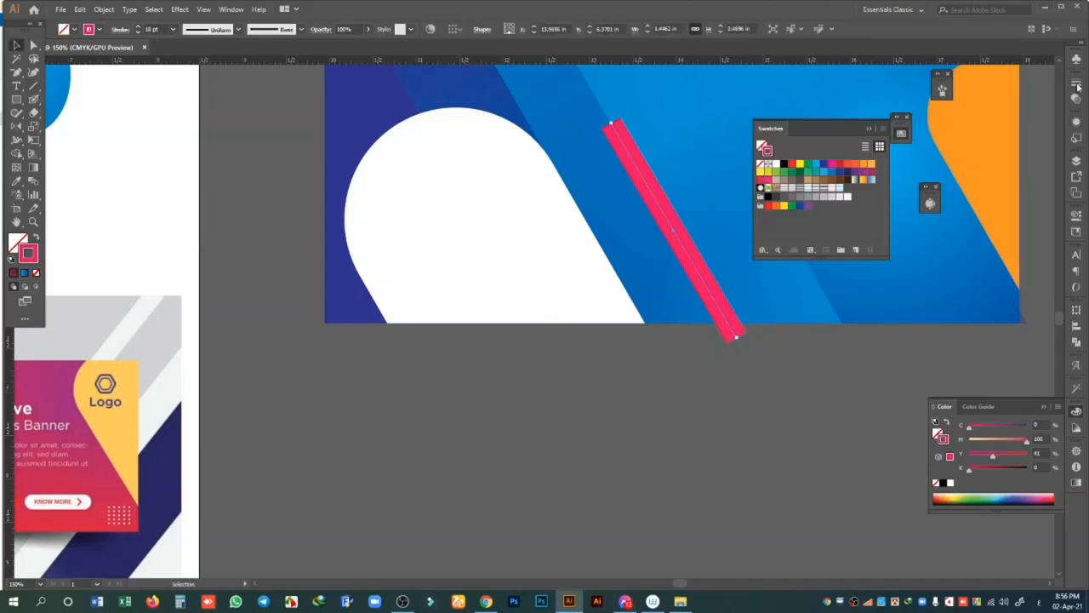
click(123, 30)
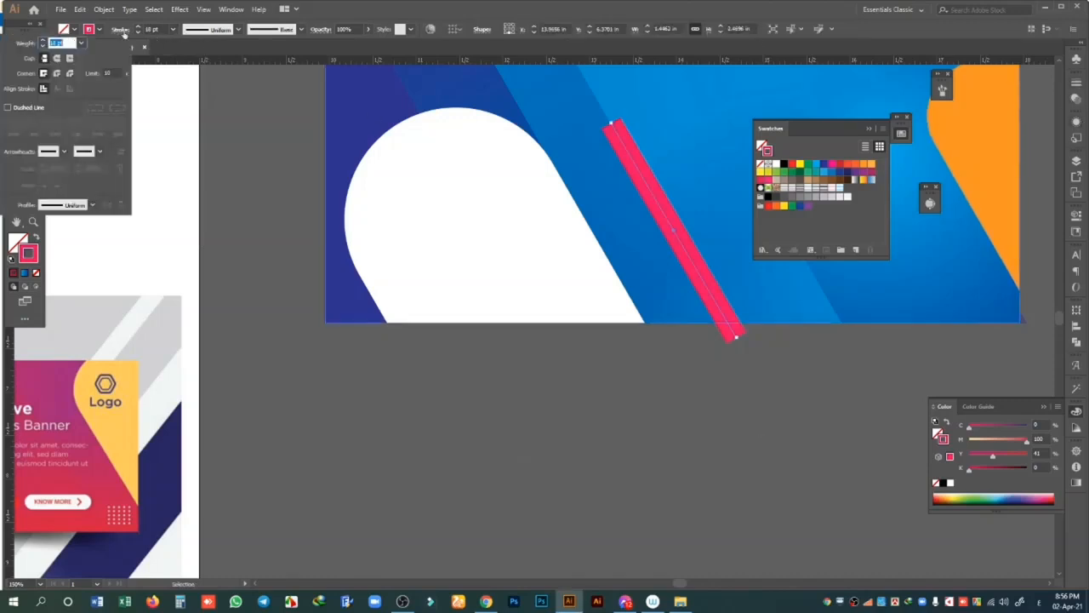
click(57, 58)
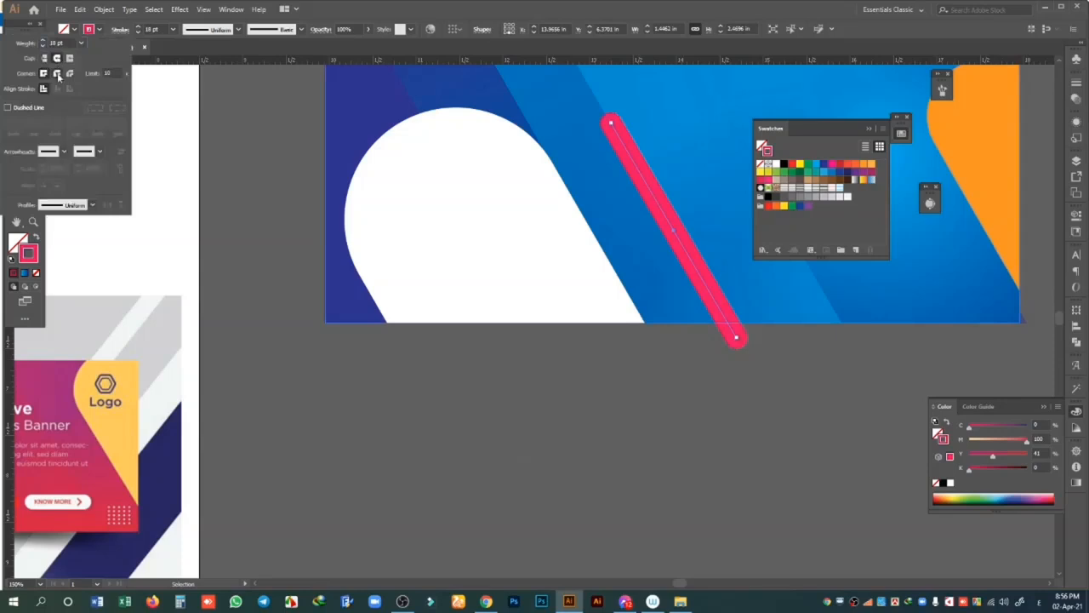
click(57, 74)
click(686, 454)
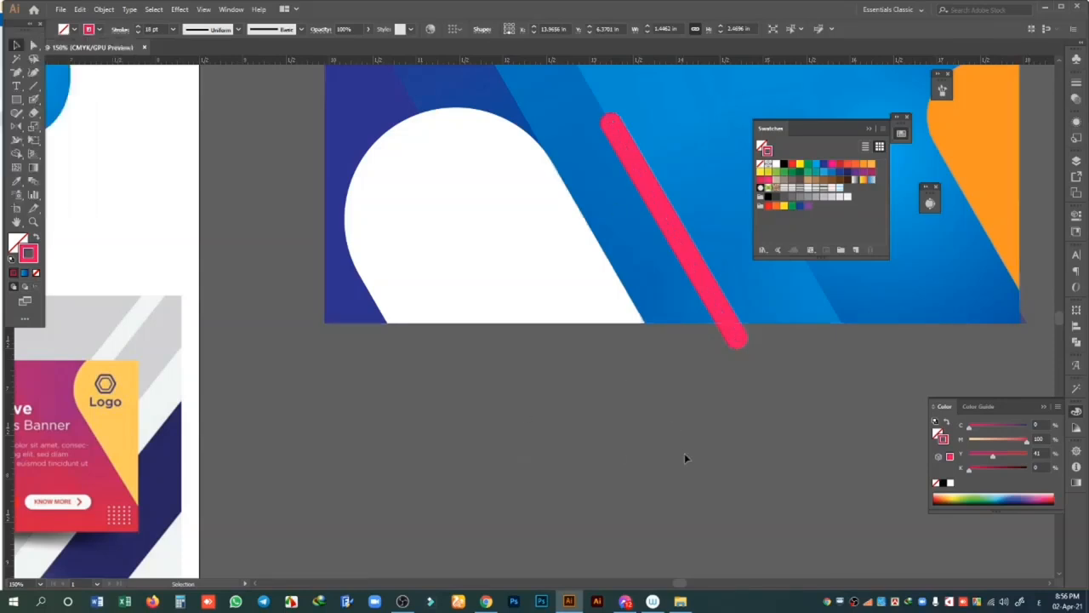
- Convert the rounded diagonal line into a filled shape with Outline Stroke
click(739, 339)
click(104, 9)
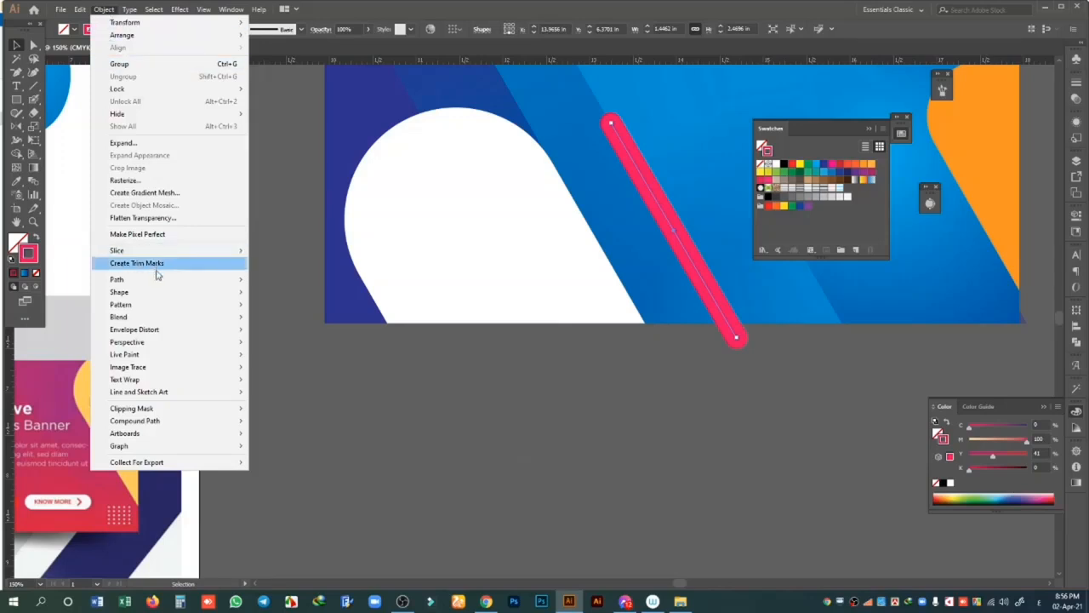
mouse_move(152, 286)
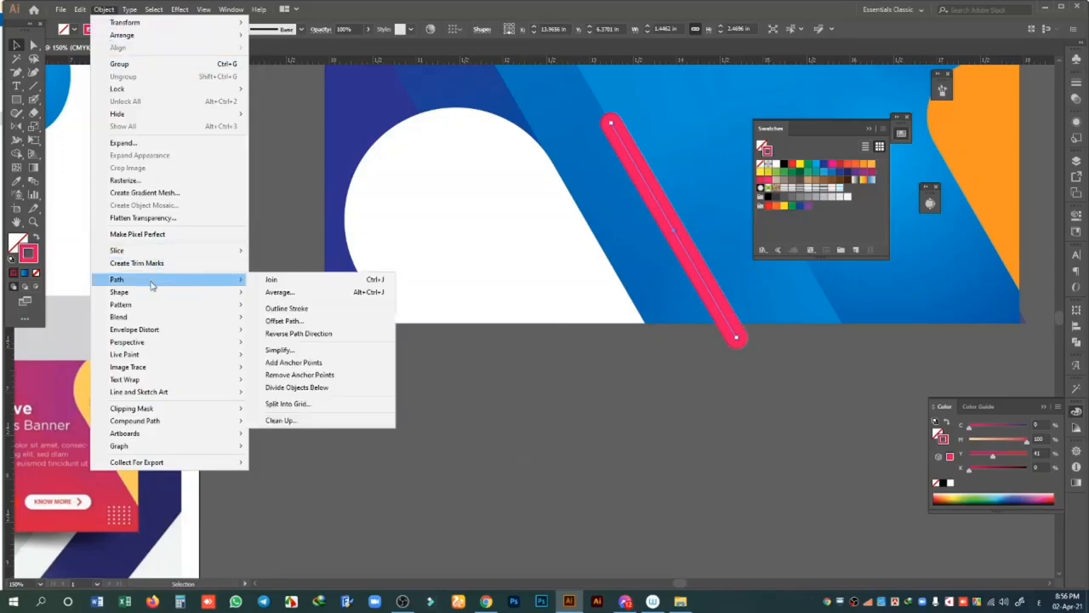
click(327, 312)
click(491, 357)
- Trim off the part of the diagonal bar below the banner's bottom edge with the Shape Builder tool
click(736, 342)
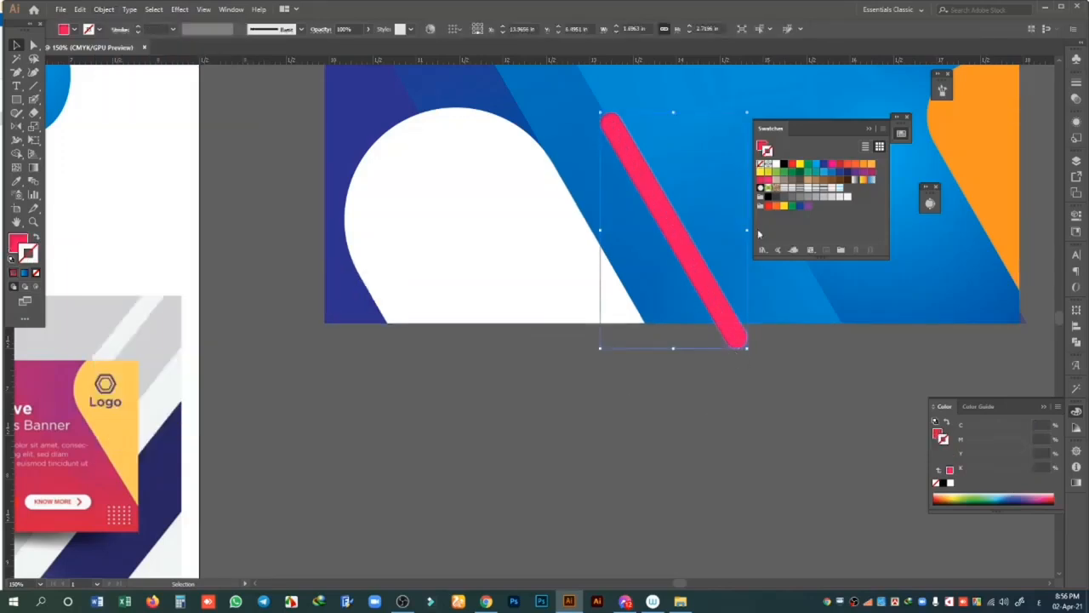
shift+click(355, 128)
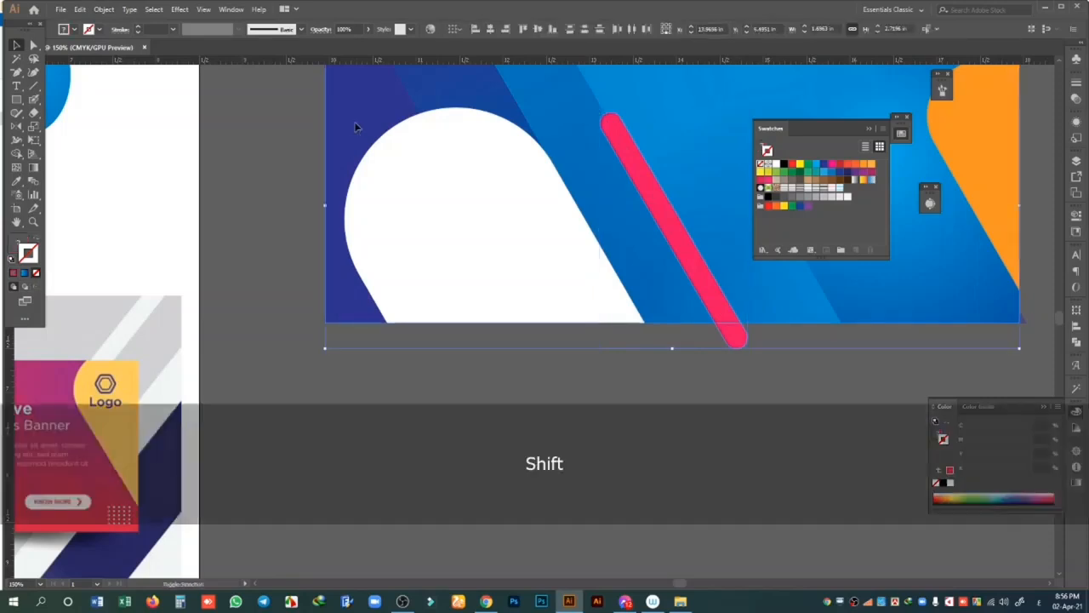
click(16, 153)
alt+click(737, 335)
click(16, 44)
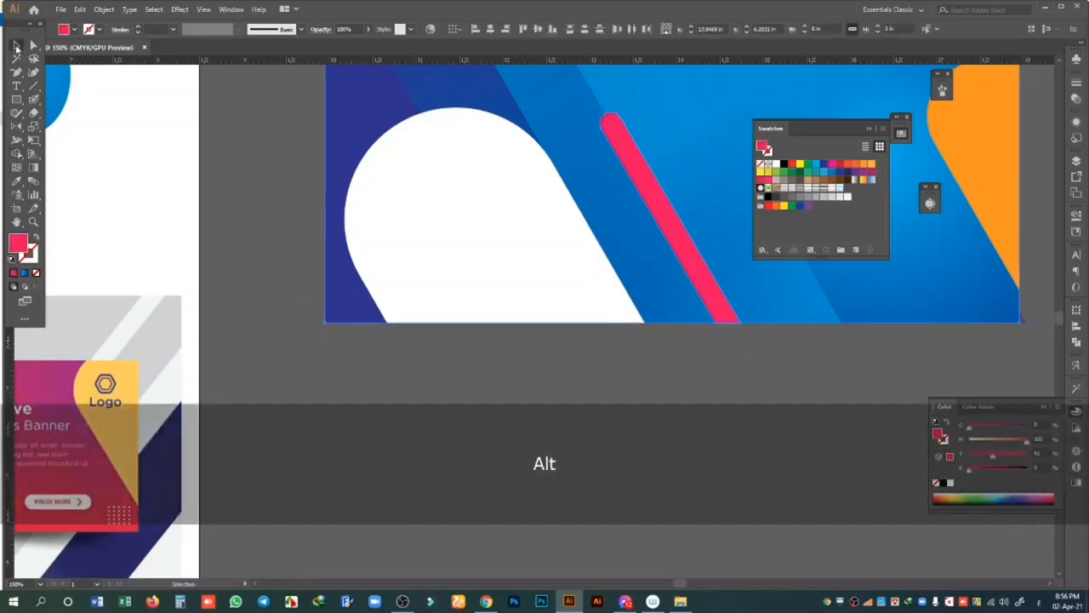
click(297, 138)
- Recolor the diagonal bar's fill to orange with magenta 56% and yellow 100%
click(664, 222)
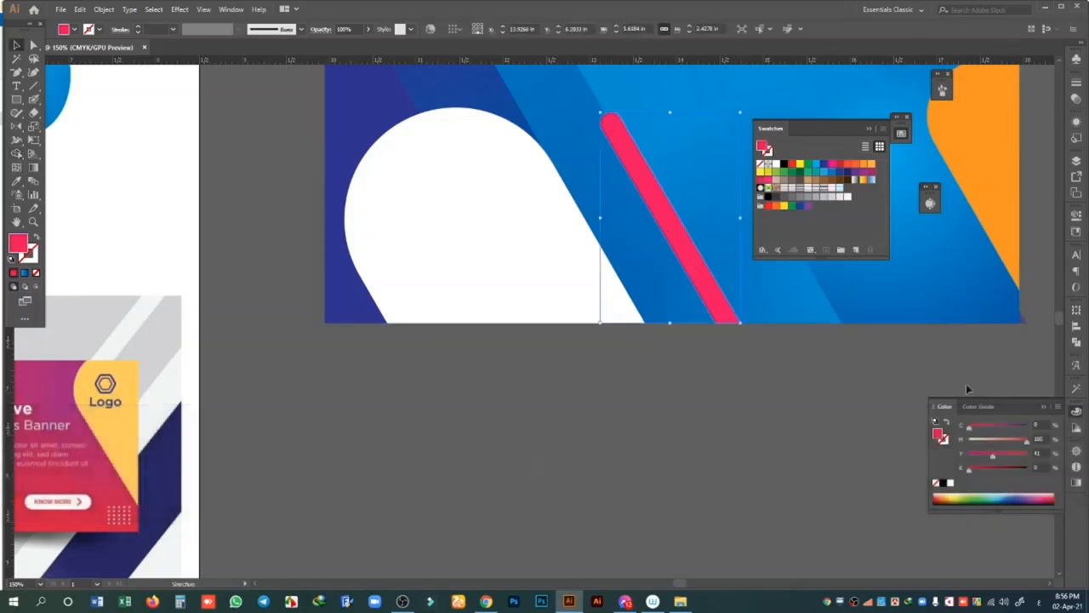
drag(989, 459, 1004, 440)
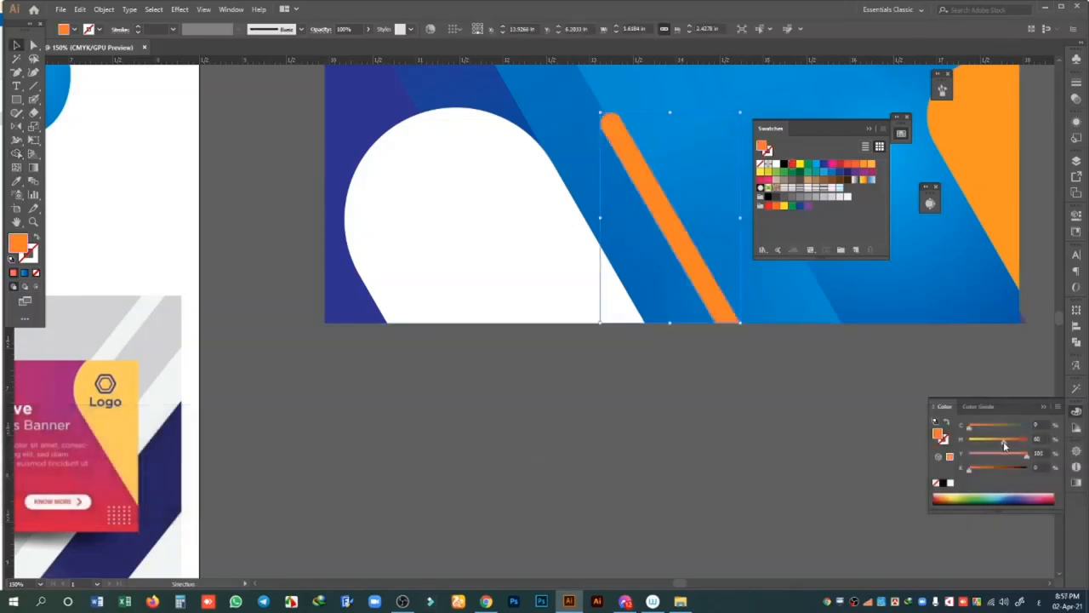
click(728, 423)
scroll(728, 423, up, 1)
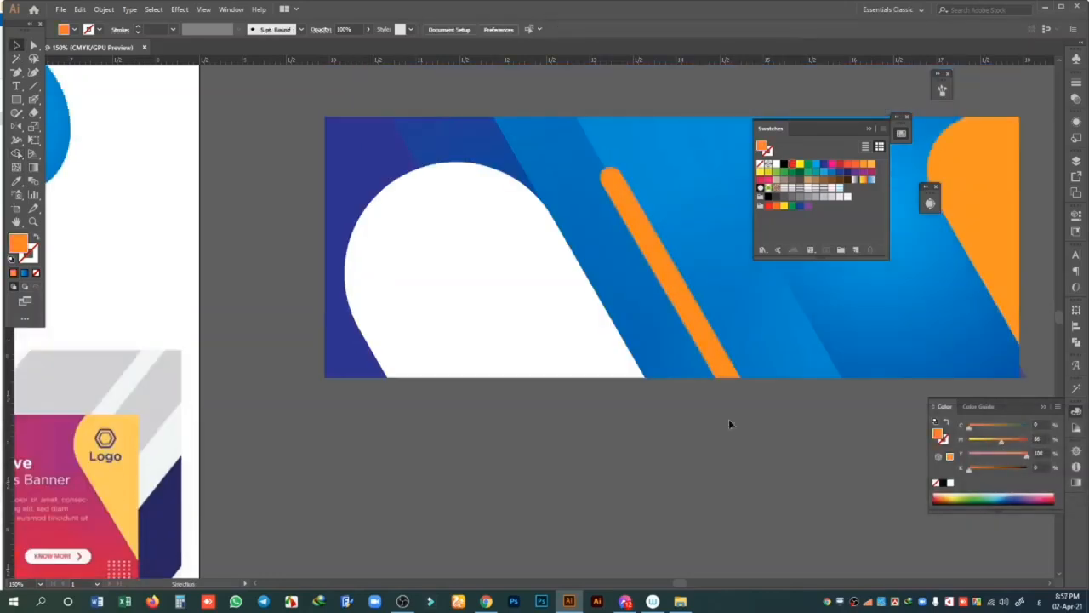
- Draw a small orange circle just above the diagonal bar's rounded upper end with the Ellipse tool
click(16, 98)
click(52, 128)
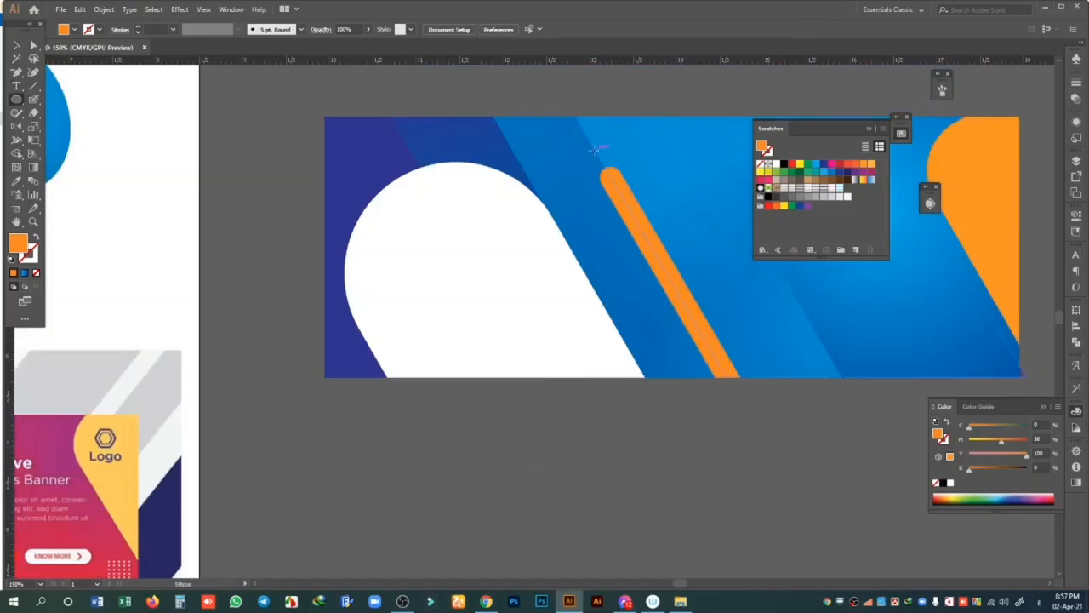
drag(593, 148, 604, 158)
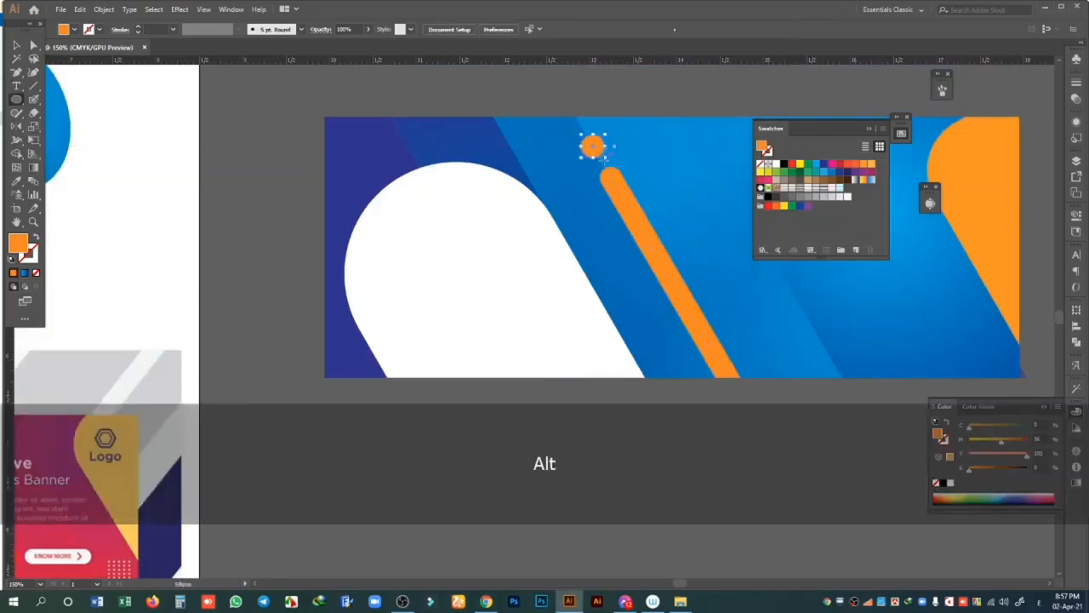
key(v)
click(271, 121)
- Examine the reference image's red and blue banners for the remaining decorative details and compare them with the banner in progress
key(ctrl+minus)
key(ctrl+minus)
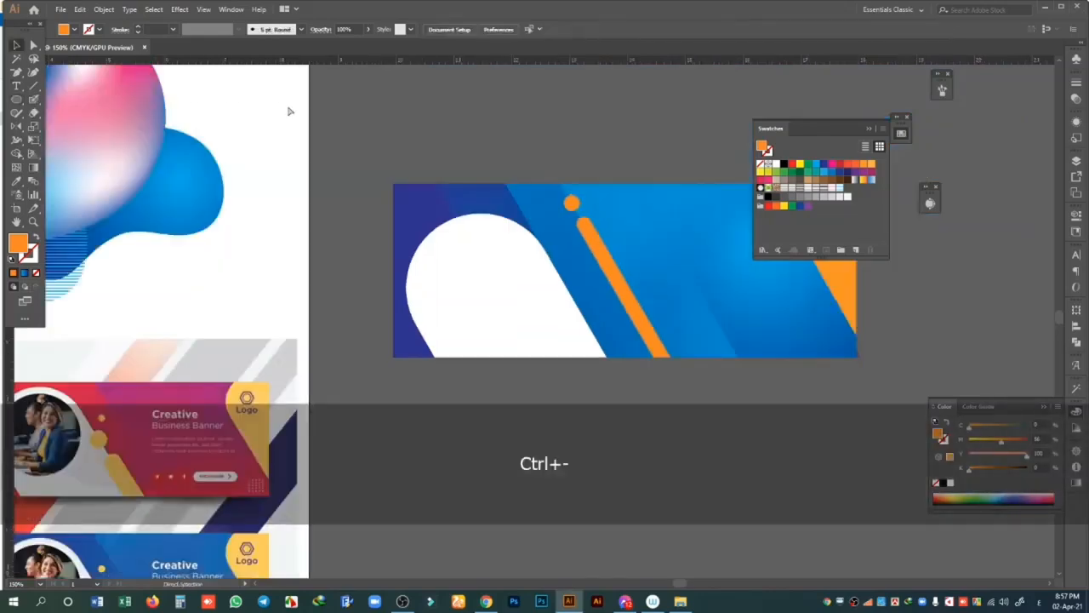
scroll(468, 166, down, 2)
scroll(606, 330, up, 1)
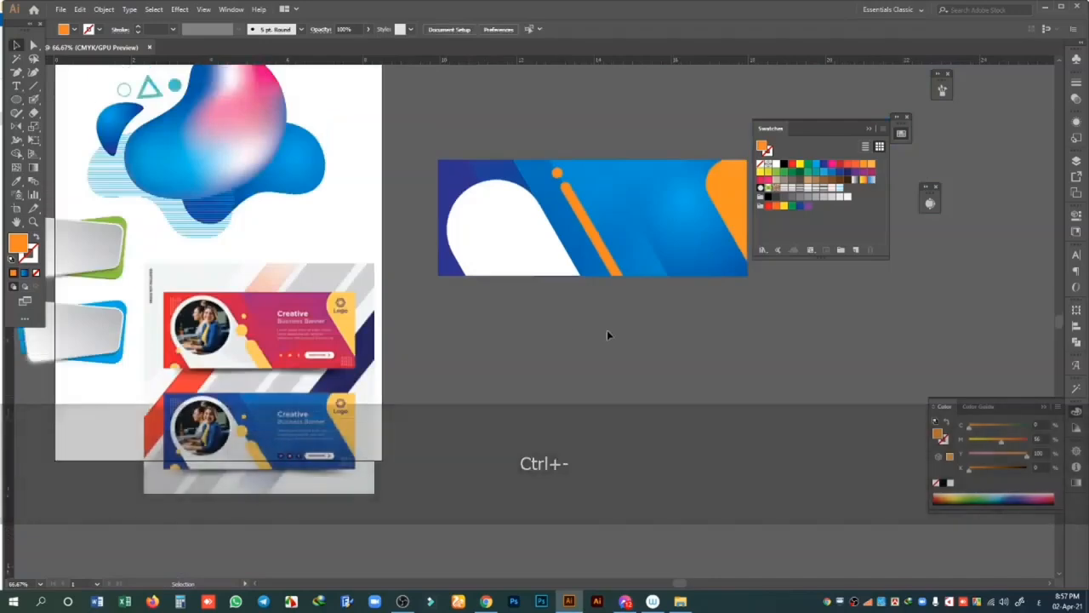
click(33, 222)
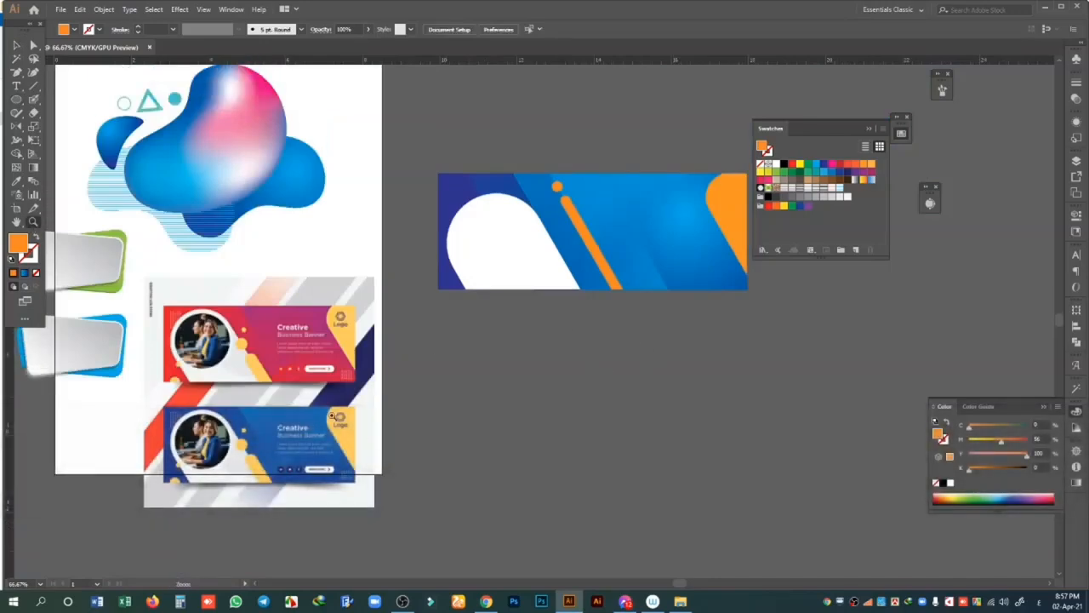
drag(309, 377, 367, 407)
click(16, 45)
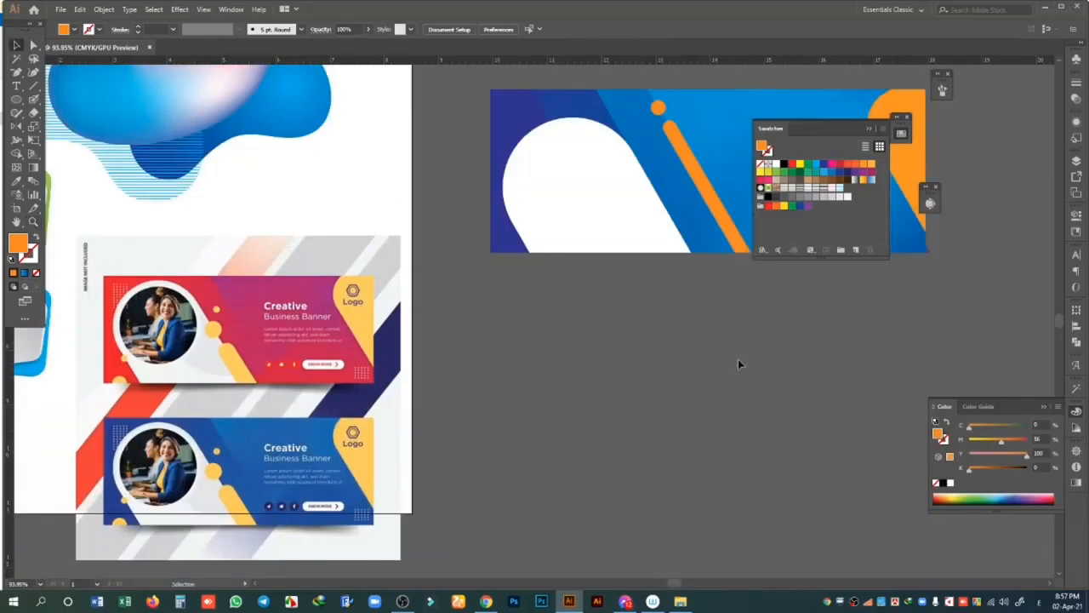
key(alt+space)
drag(741, 358, 681, 387)
key(ctrl+equal)
key(ctrl+equal)
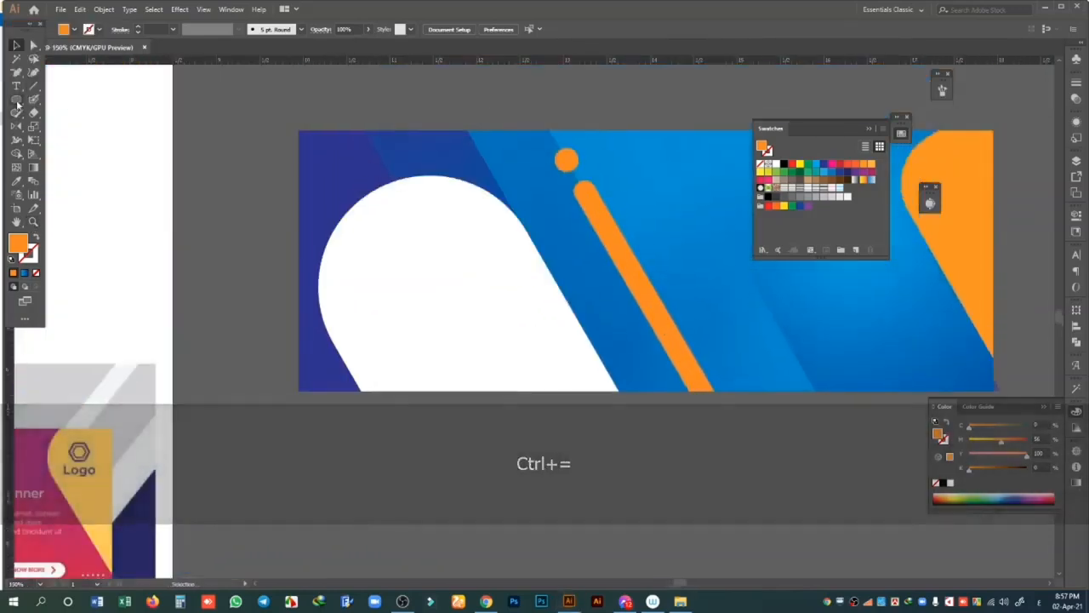
- Draw a rectangle about 0.67 × 0.87 in over the banner's dark upper-left area, overlapping the white rounded shape
drag(15, 99, 48, 106)
drag(334, 159, 394, 236)
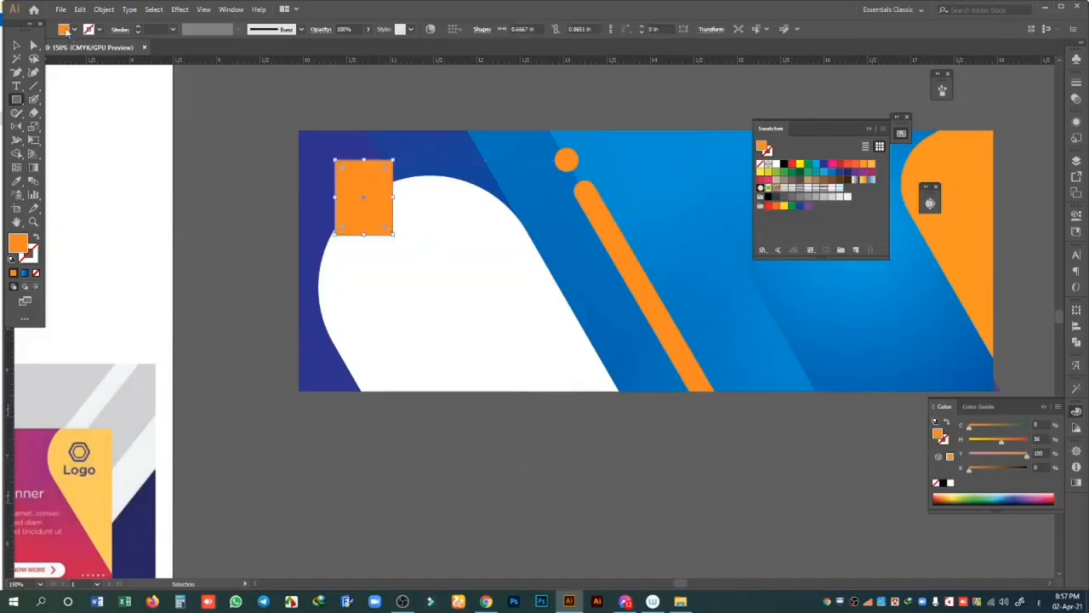
- Fill the orange rectangle with a dot pattern from the Basic Graphics Dots pattern library
click(67, 32)
click(10, 101)
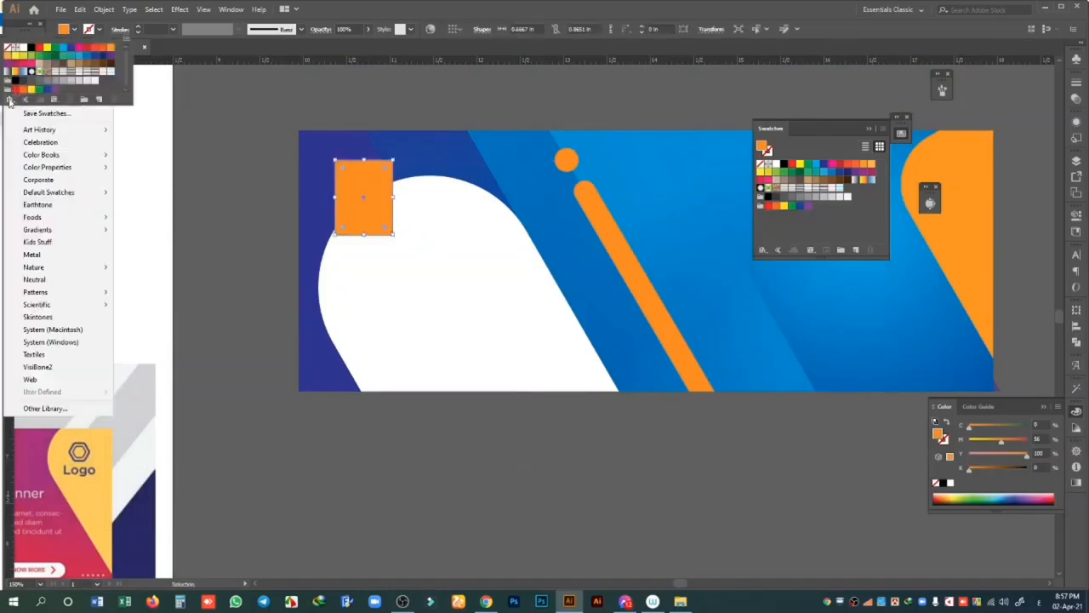
mouse_move(62, 298)
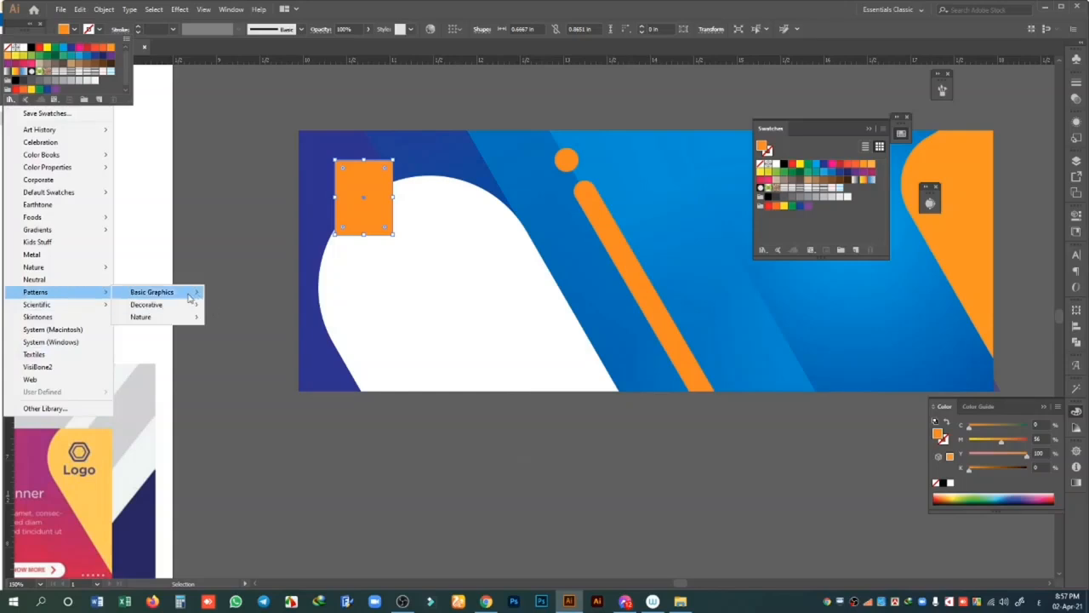
mouse_move(190, 294)
click(286, 295)
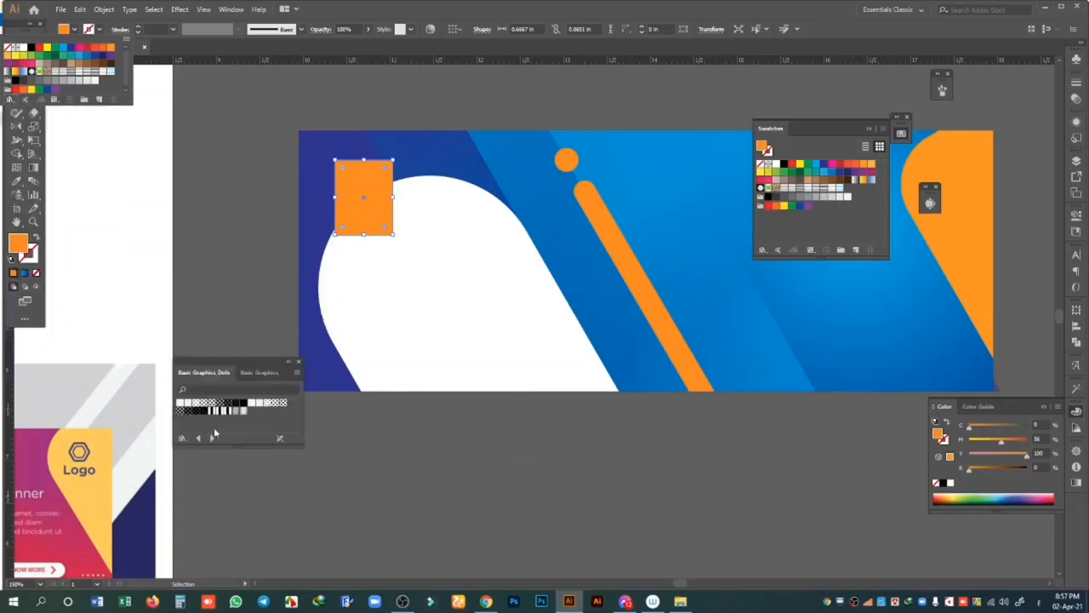
click(277, 405)
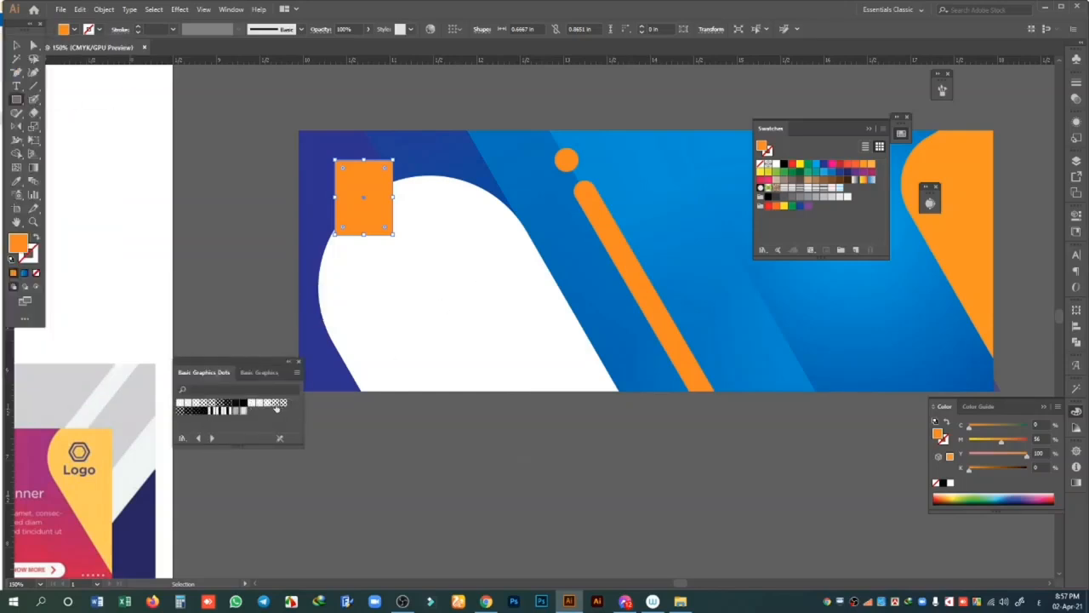
click(275, 404)
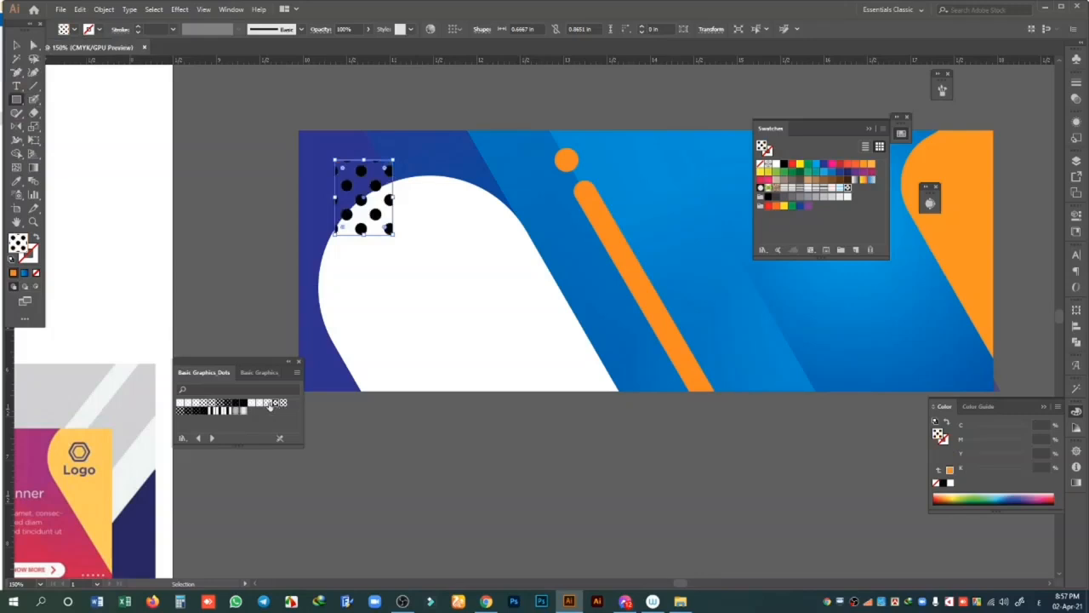
click(270, 405)
- Move the dotted rectangle slightly up and left, closer to the banner's upper-left corner
click(17, 45)
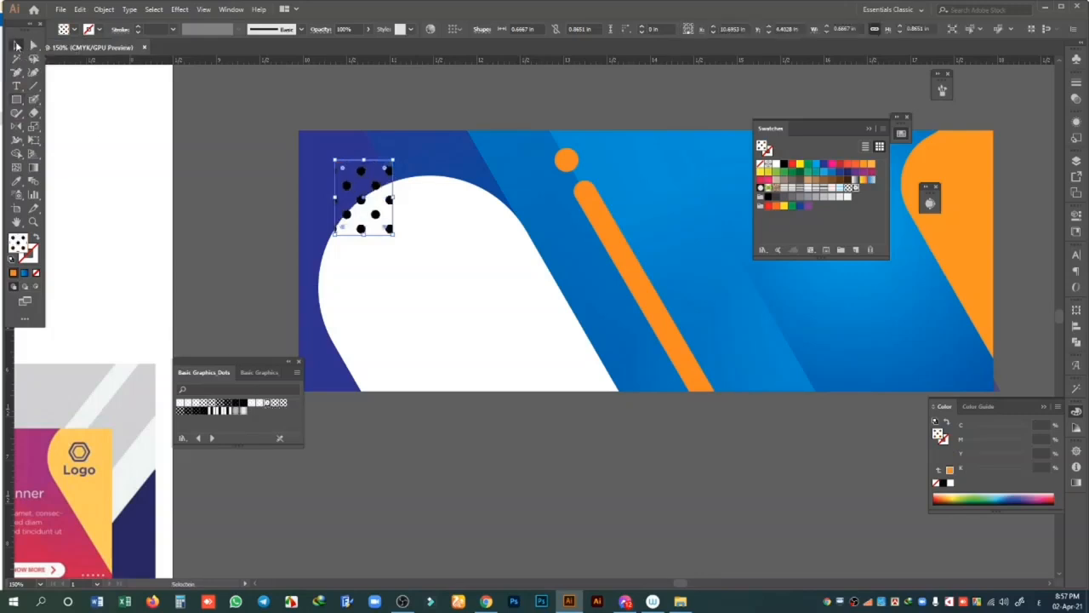
click(287, 79)
drag(350, 181, 330, 173)
click(373, 94)
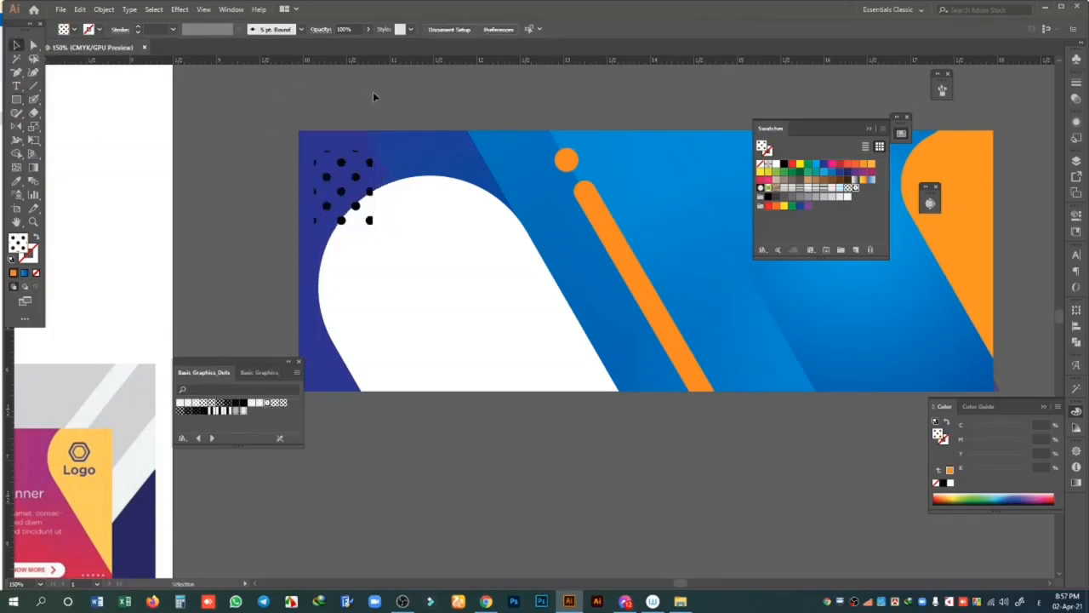
- Replace the rectangle's fill with the denser 10 dpi 40% dot pattern from the Basic Graphics Dots library
key(ctrl+equal)
key(ctrl+equal)
key(alt+space)
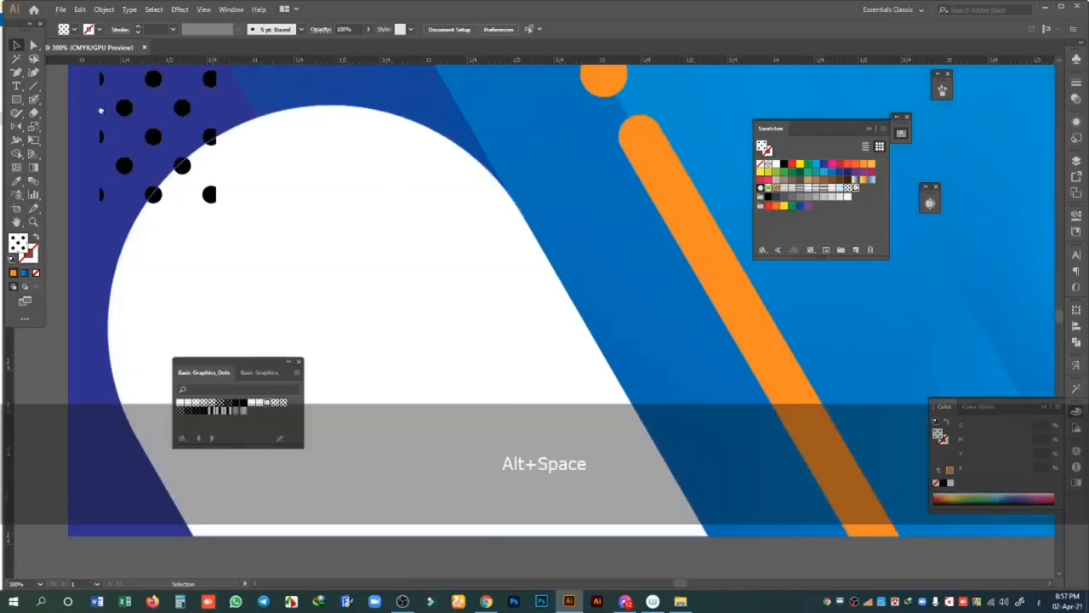
click(400, 255)
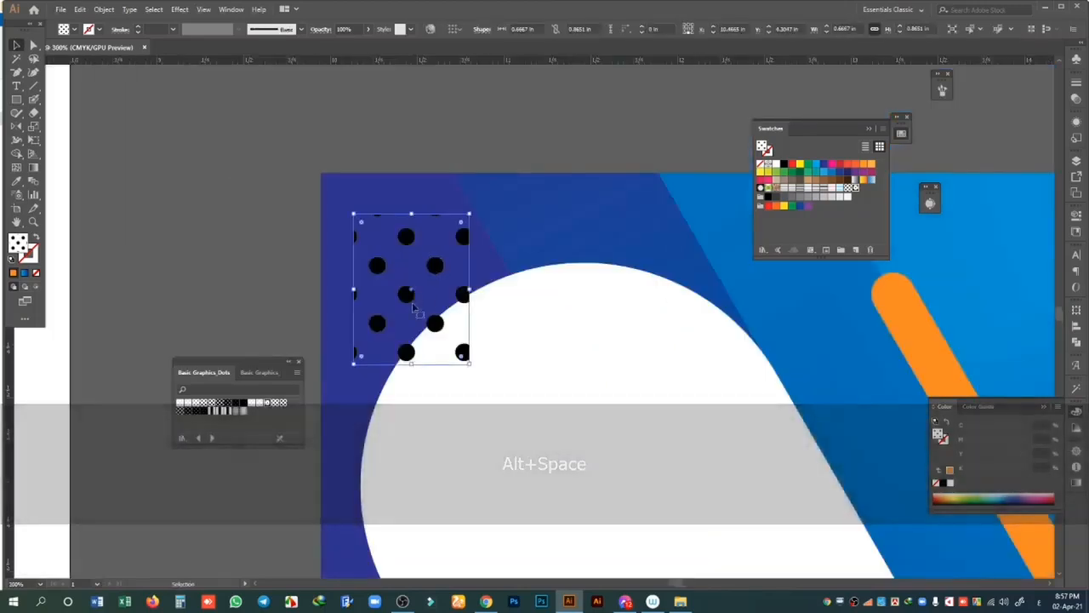
click(199, 407)
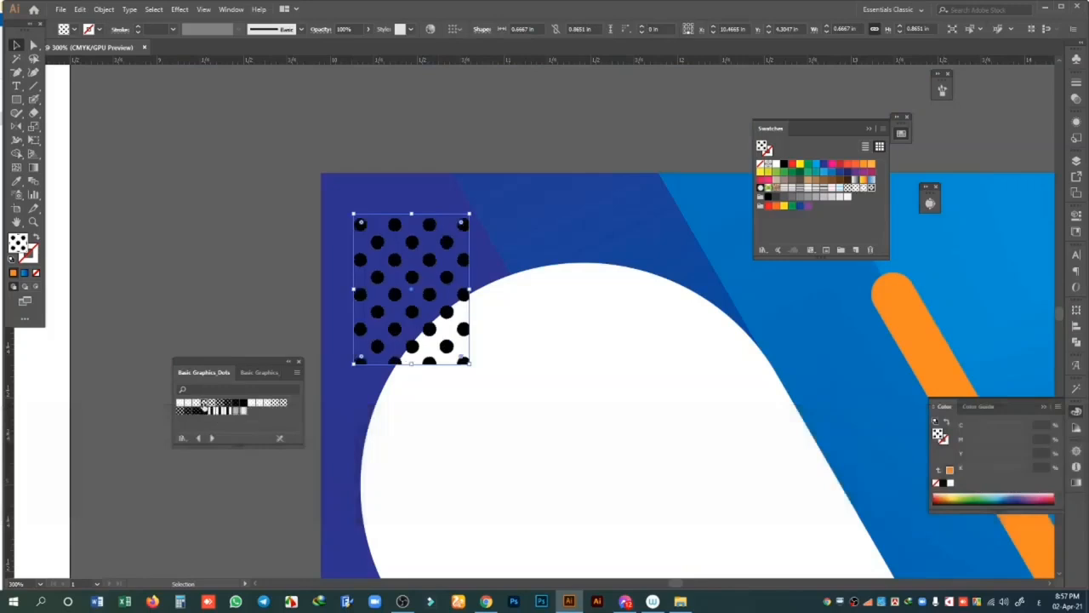
click(229, 185)
click(449, 259)
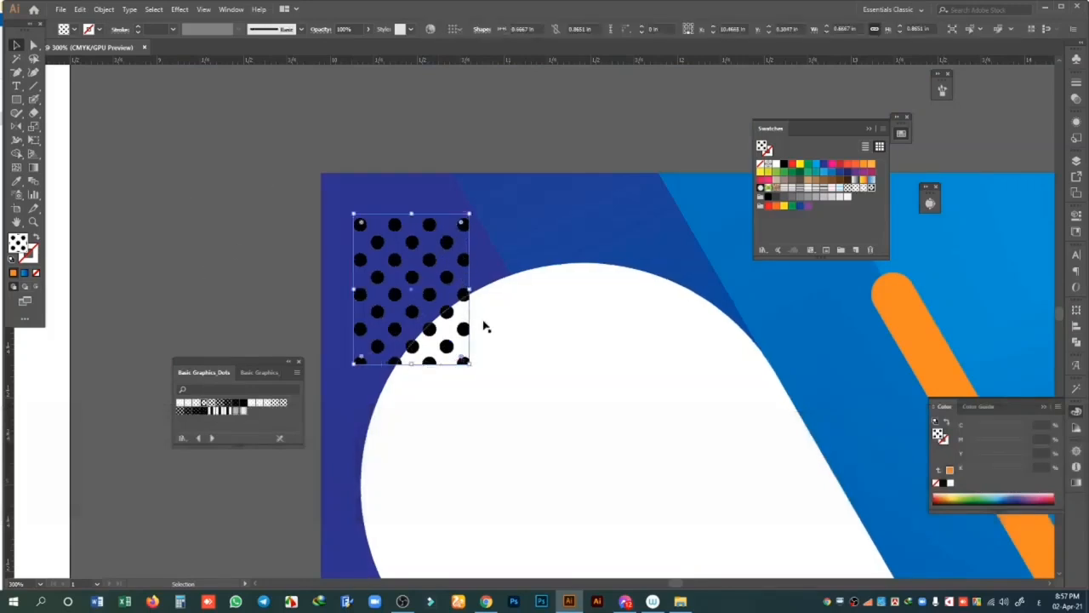
- Shrink the dotted rectangle to about 0.59 × 0.81 in and reapply the 10 dpi 40% pattern to restore round dots
drag(468, 290, 457, 292)
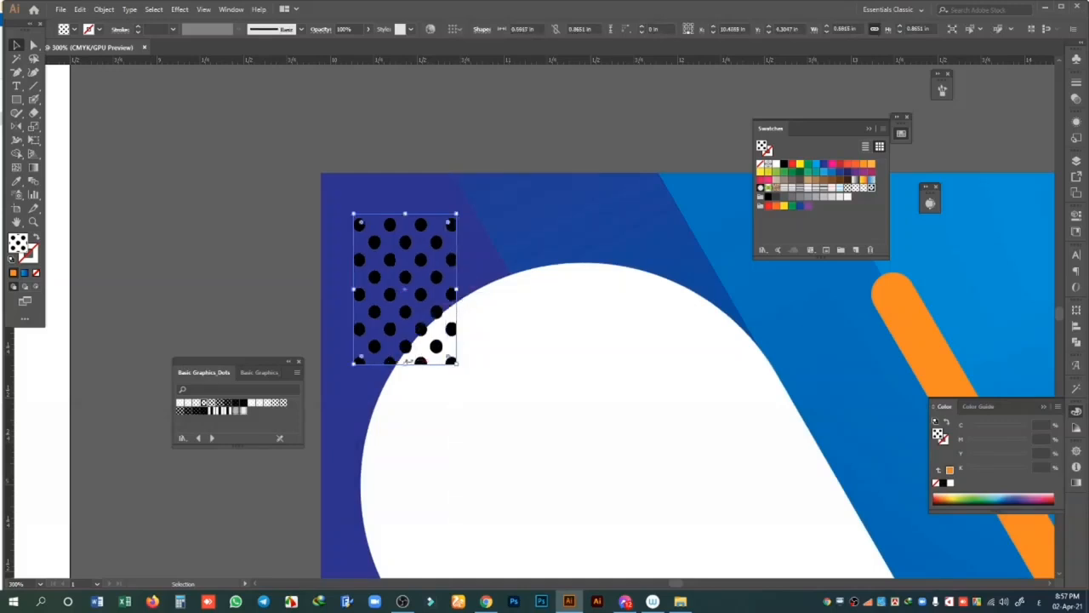
drag(405, 363, 406, 354)
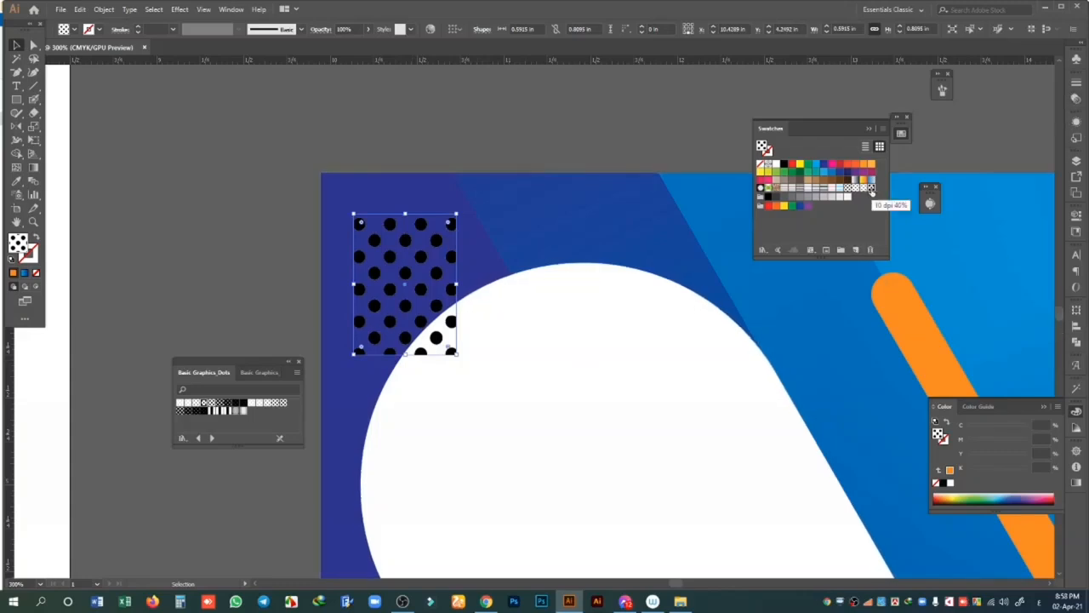
click(870, 188)
click(539, 145)
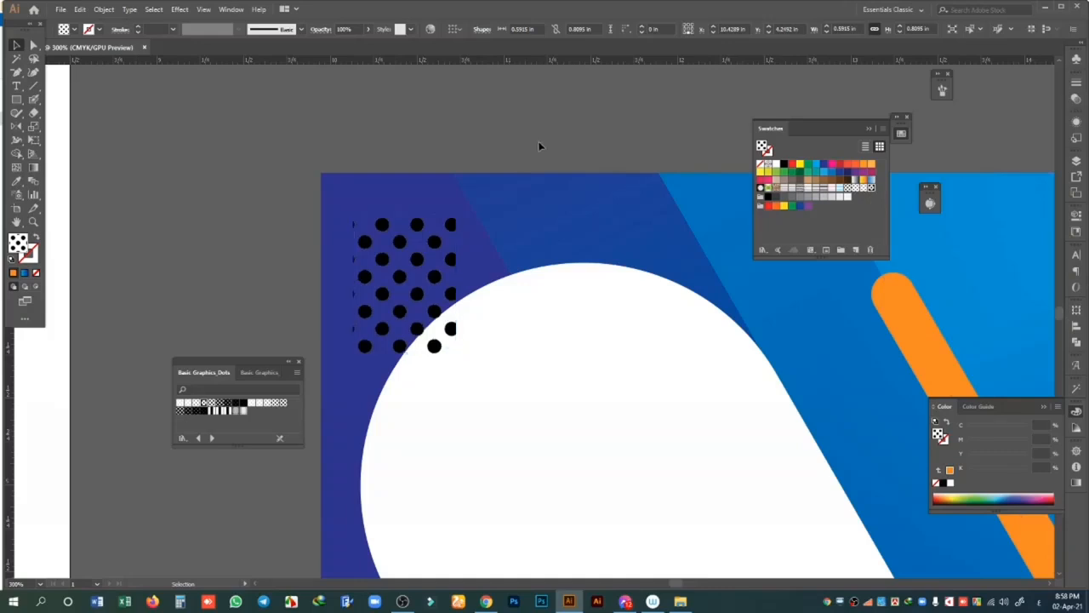
- Adjust the dotted rectangle's side edges around whole dots, about 0.588 in wide, and reapply the 10 dpi 40% pattern
scroll(540, 145, down, 3)
click(406, 292)
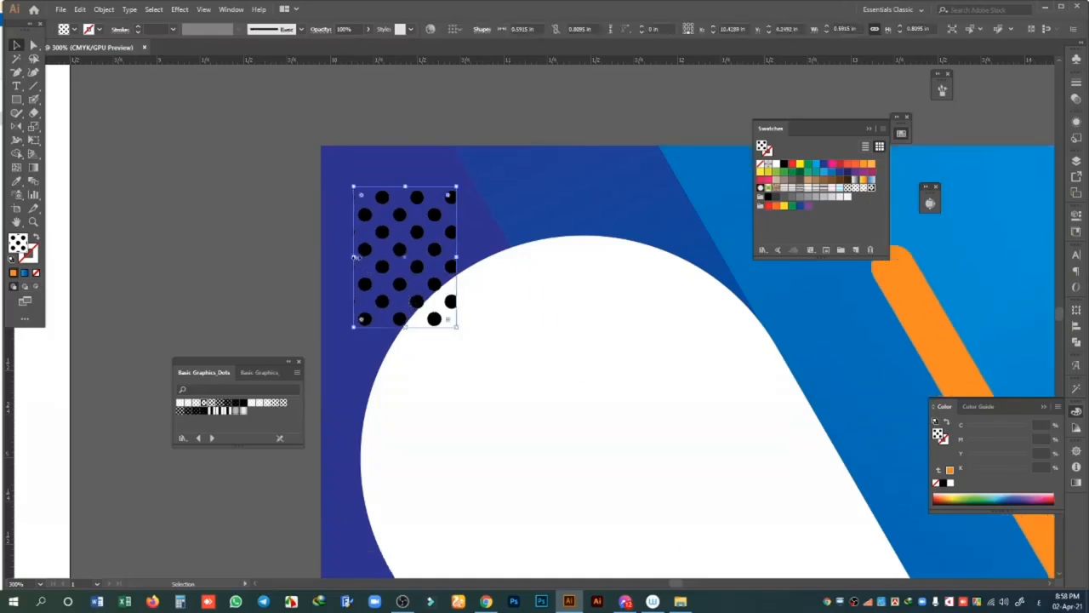
drag(355, 257, 358, 257)
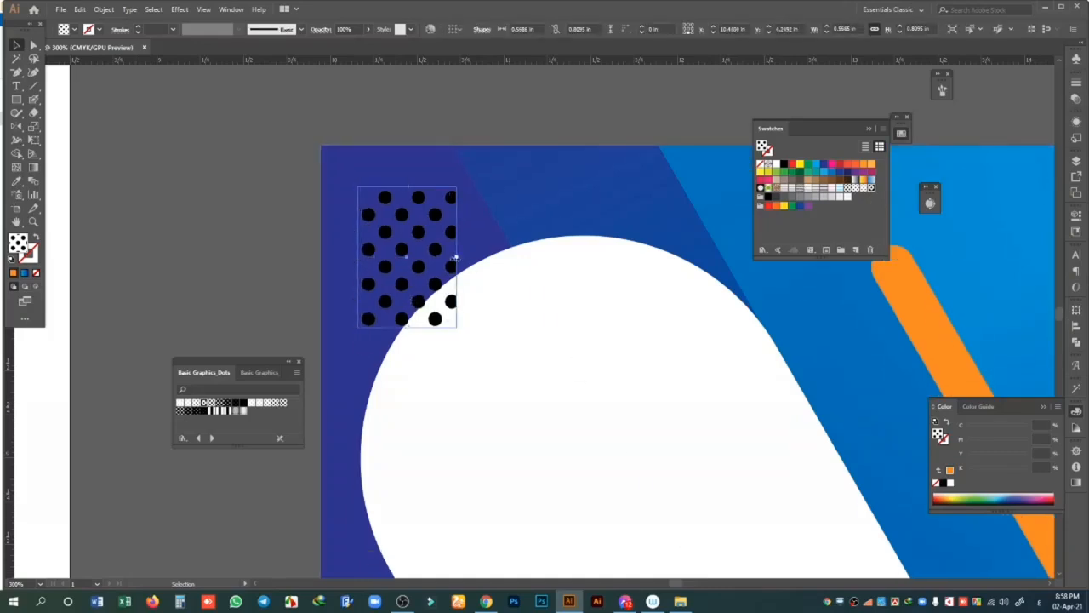
drag(456, 257, 460, 257)
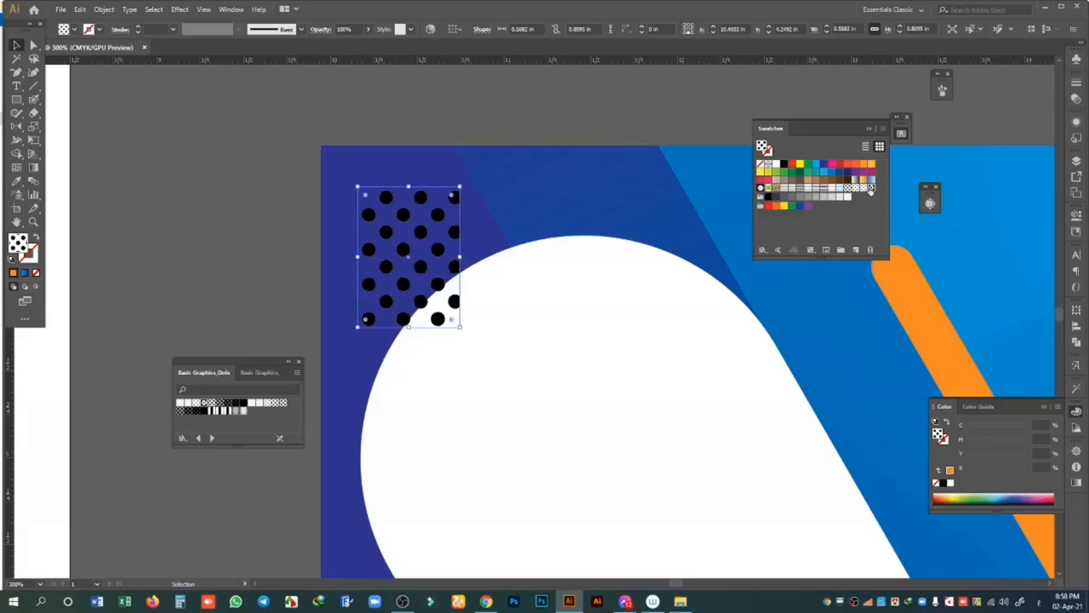
click(869, 188)
click(539, 109)
- Recolor the rectangle's dot pattern to cyan with Recolor Artwork, setting black to 0% and raising cyan to its maximum
click(396, 253)
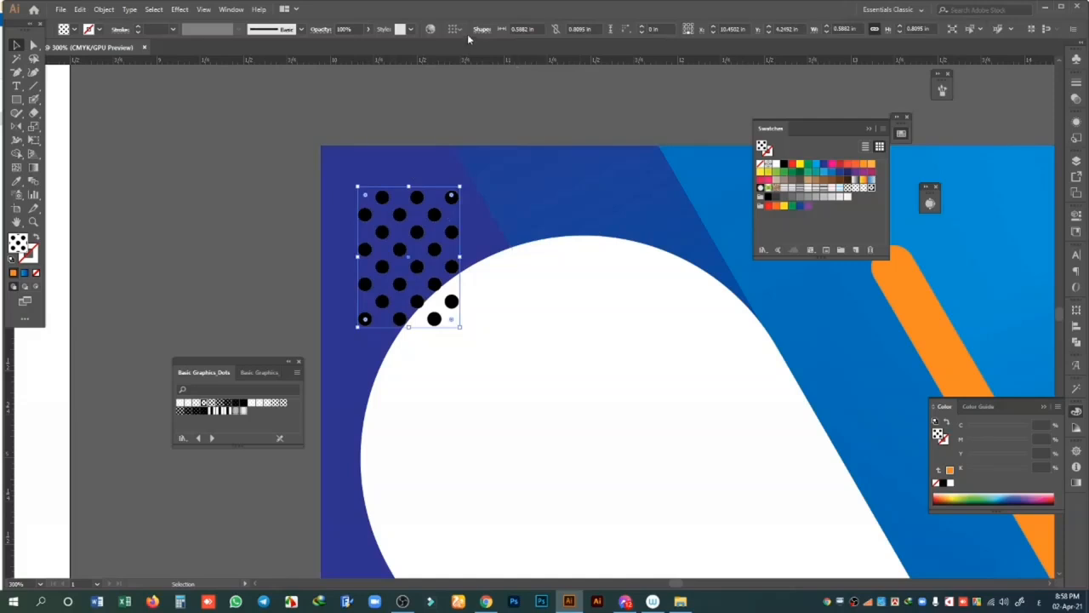
click(431, 30)
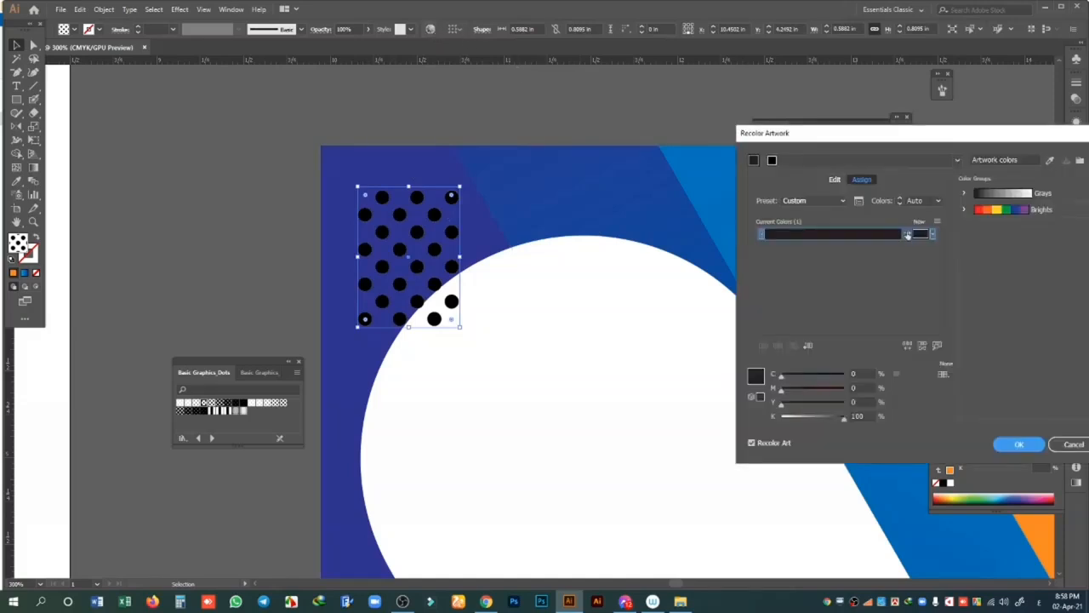
drag(830, 418, 746, 414)
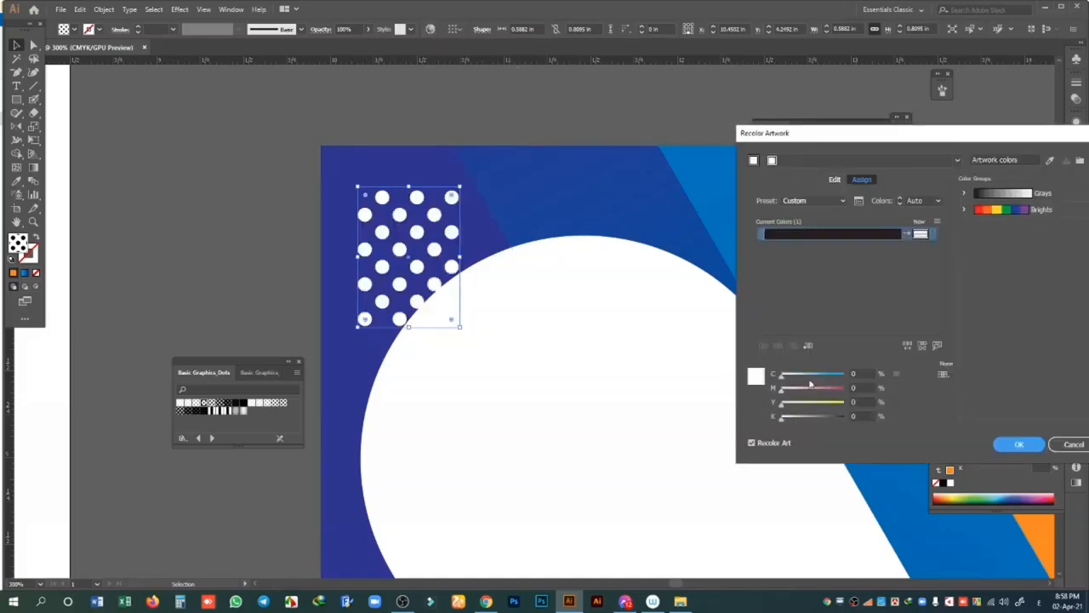
drag(781, 374, 919, 368)
click(1018, 445)
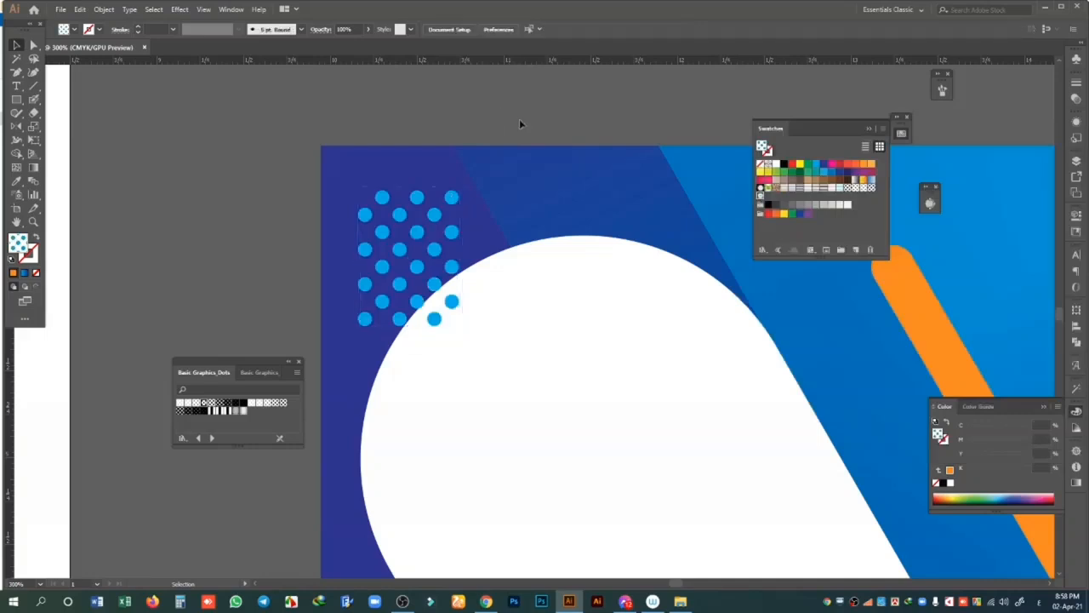
- Send the cyan dotted rectangle backward in the stacking order until it lies behind the white rounded shape
scroll(517, 122, down, 1)
right_click(428, 160)
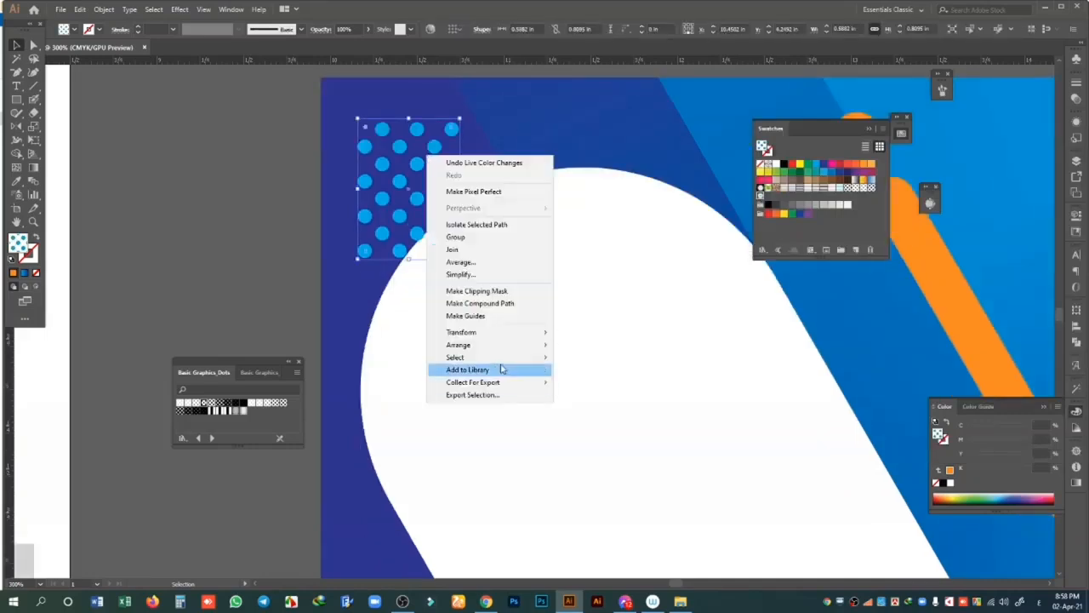
mouse_move(503, 348)
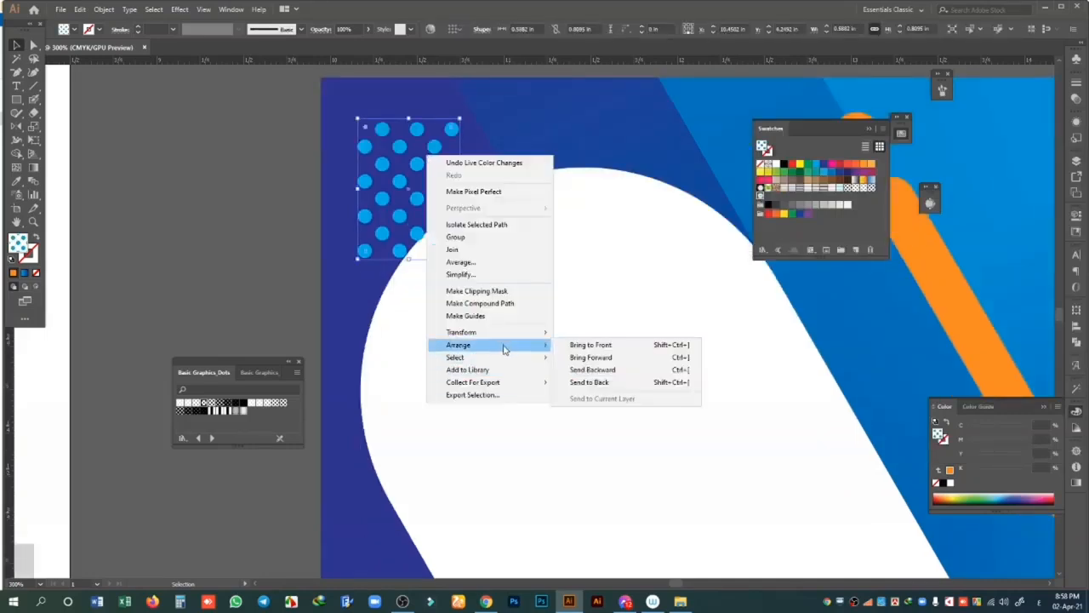
click(613, 369)
right_click(423, 197)
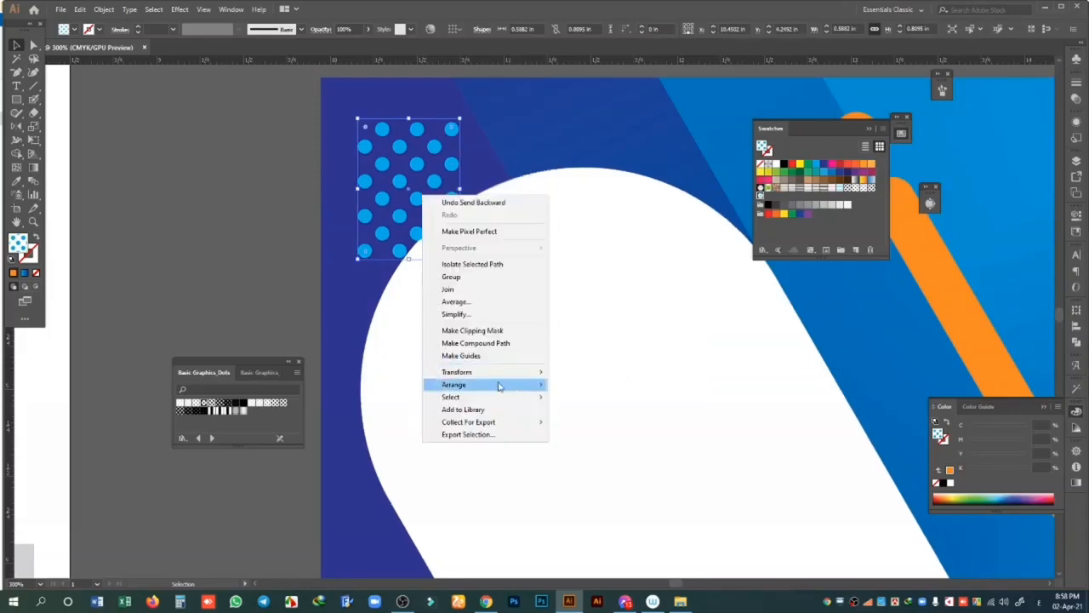
mouse_move(502, 384)
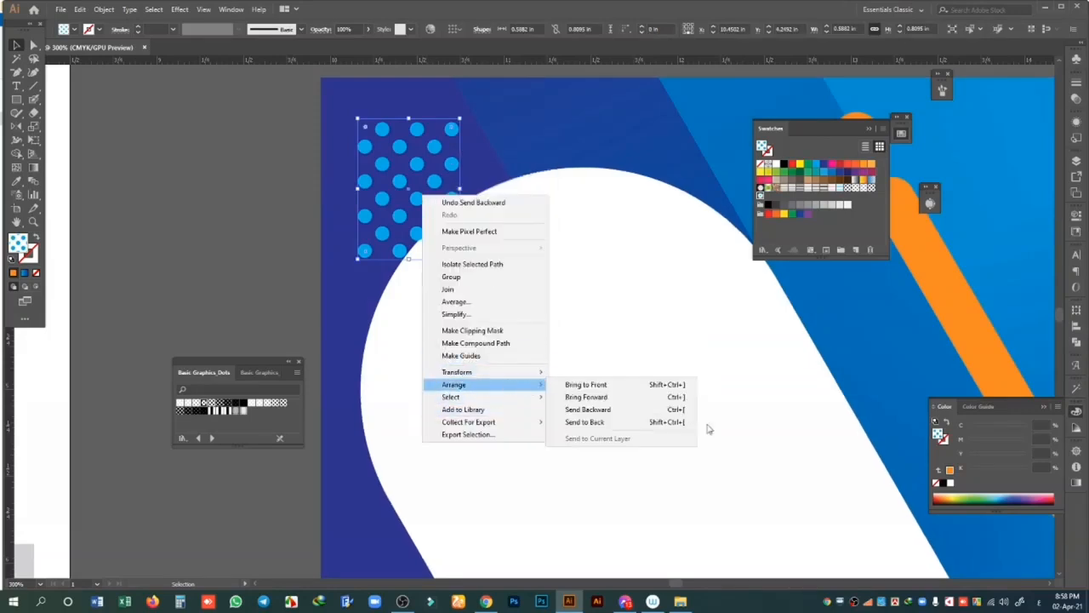
click(612, 409)
right_click(437, 212)
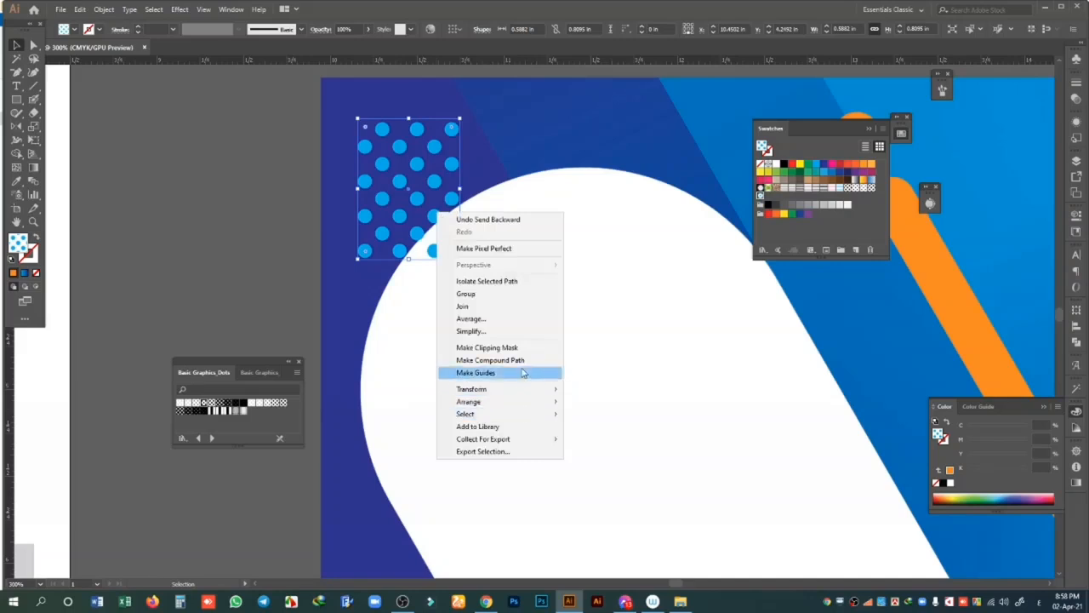
mouse_move(527, 397)
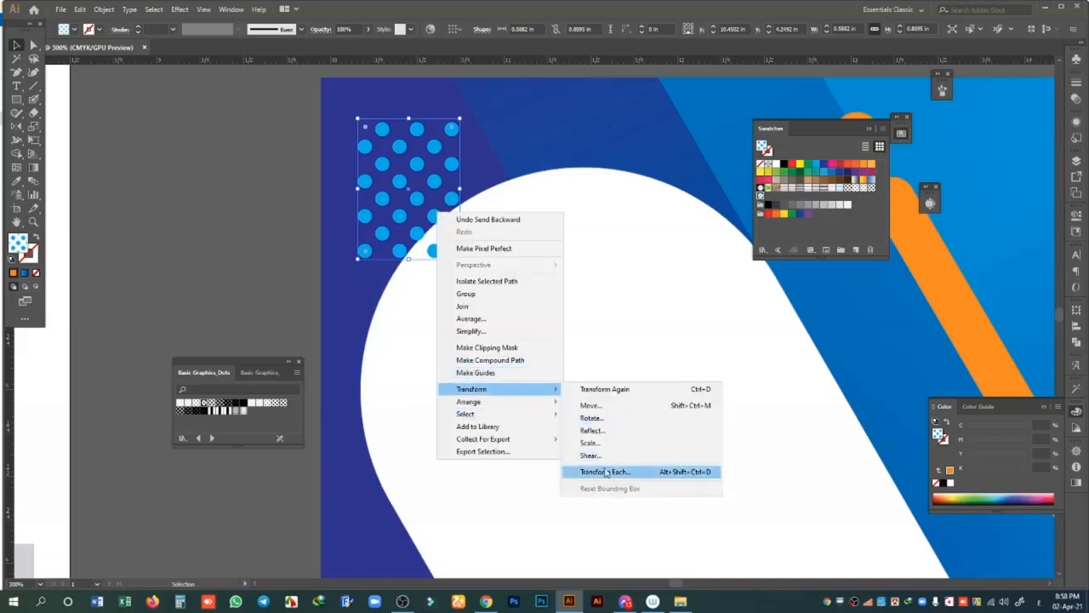
click(625, 432)
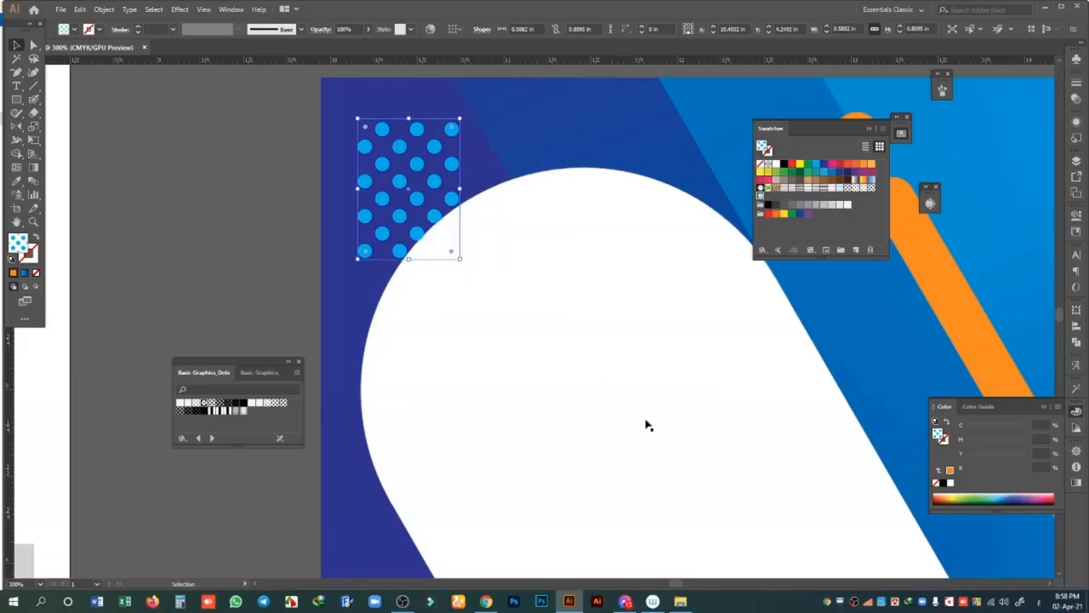
- Collapse the floating swatch palette to uncover the banner artwork
click(240, 209)
click(588, 295)
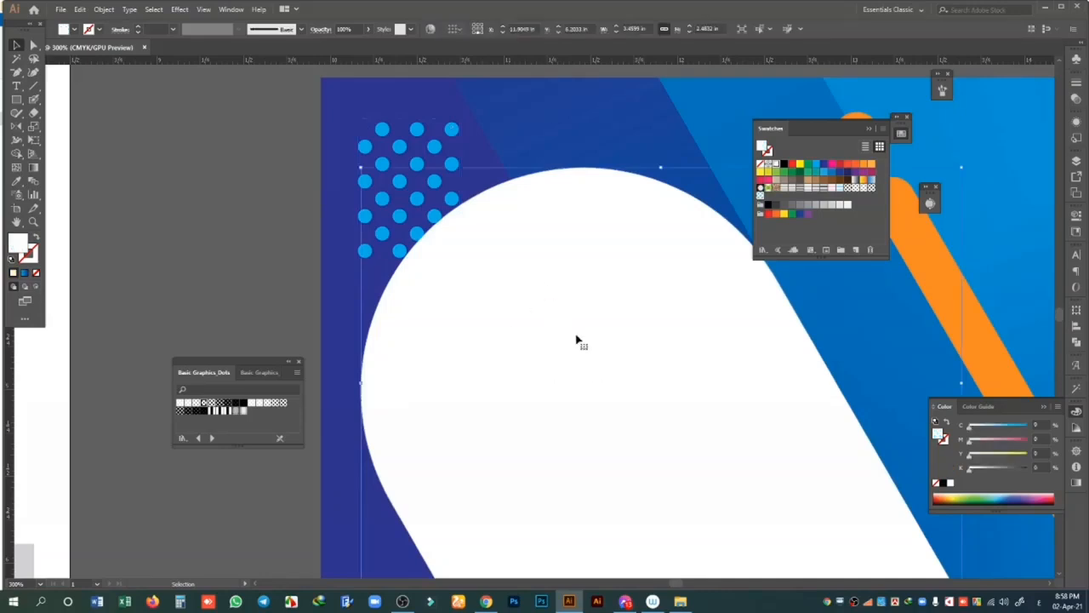
click(964, 269)
click(860, 111)
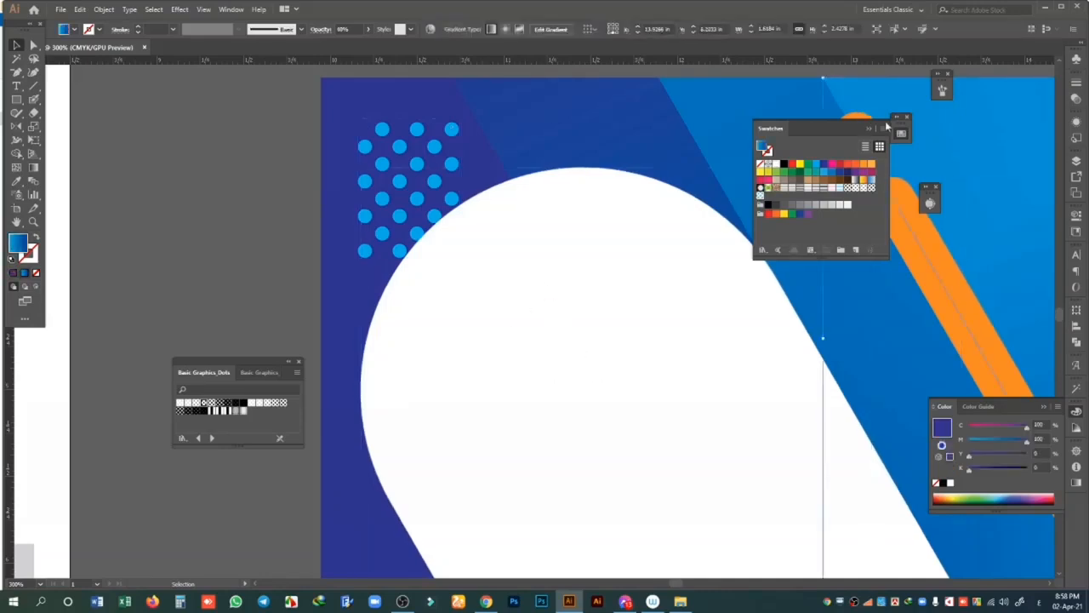
click(870, 130)
- Examine the banner's left half, checking how the dot pattern sits behind the white rounded shape
scroll(564, 306, down, 2)
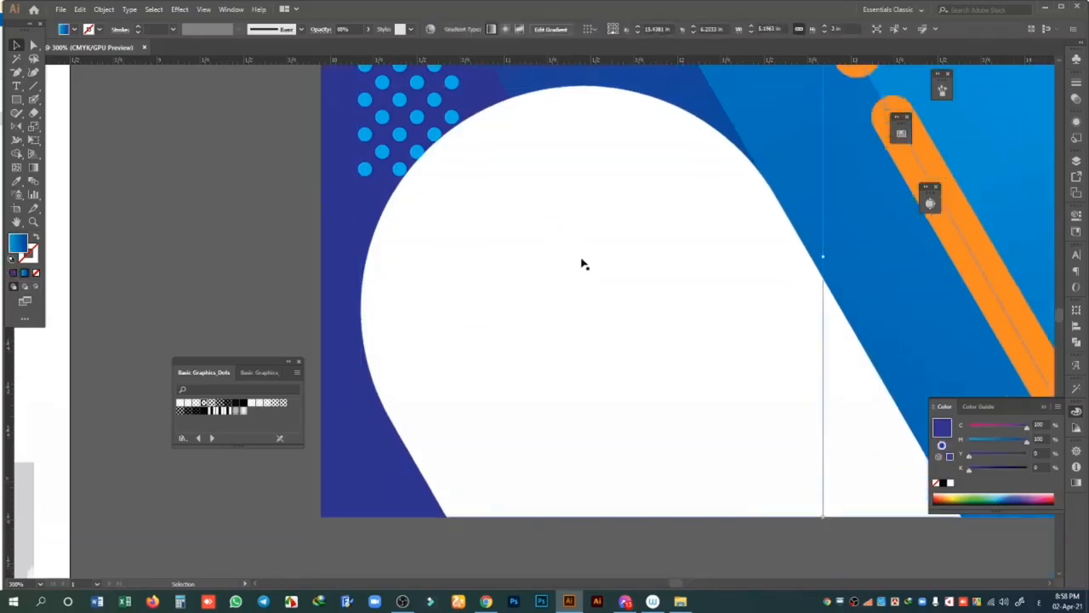
key(ctrl+minus)
click(17, 222)
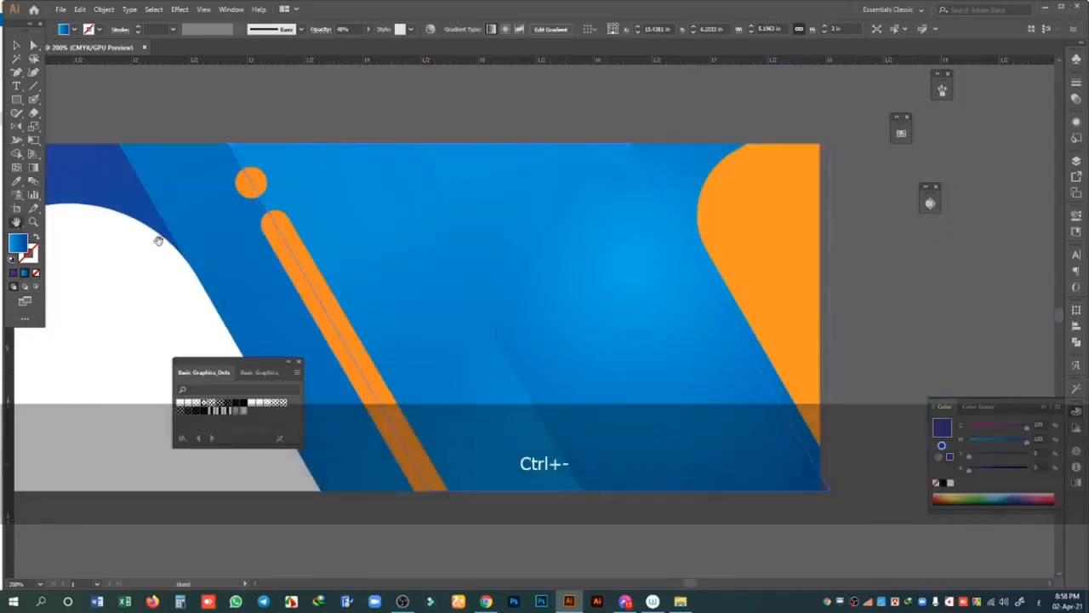
drag(331, 259, 680, 223)
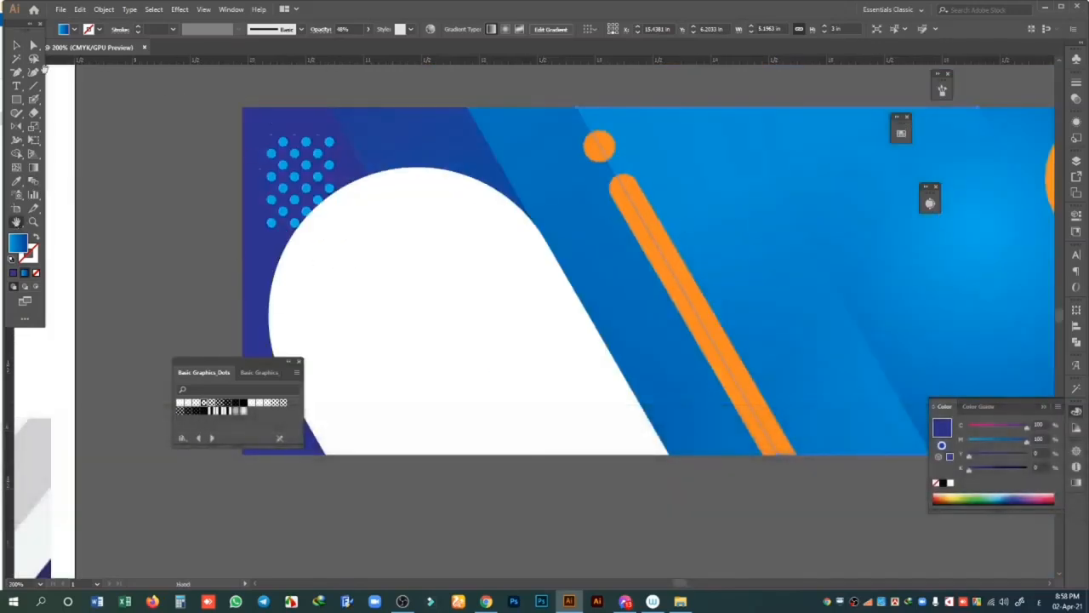
click(16, 48)
click(287, 164)
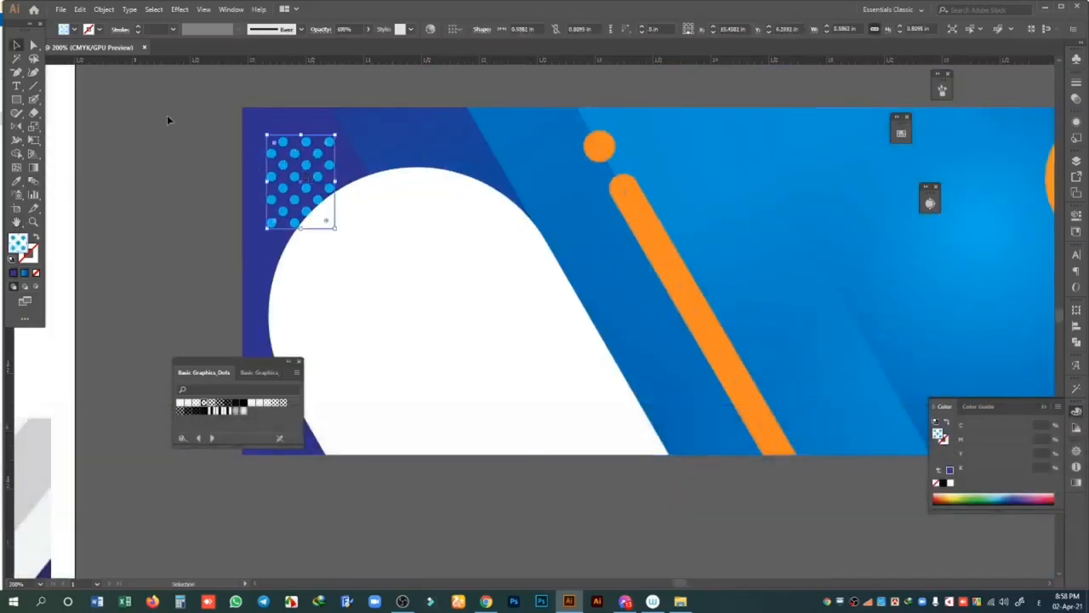
click(193, 226)
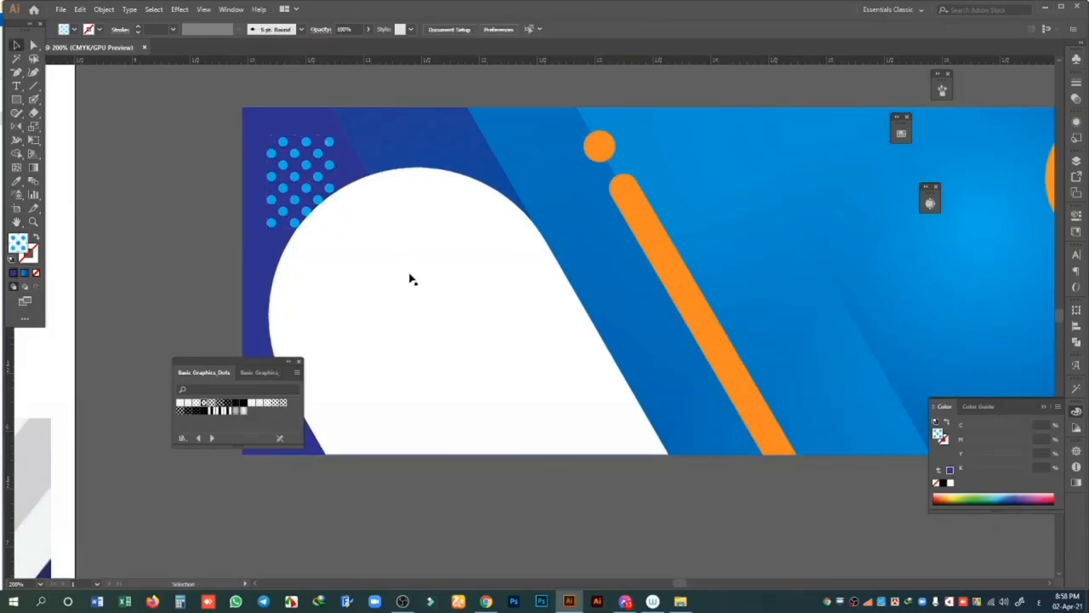
- Duplicate the cyan dot pattern near the banner's lower-right corner and recolor the copy with Recolor Artwork, setting cyan to 23%
drag(304, 175, 908, 284)
drag(932, 323, 525, 226)
click(430, 29)
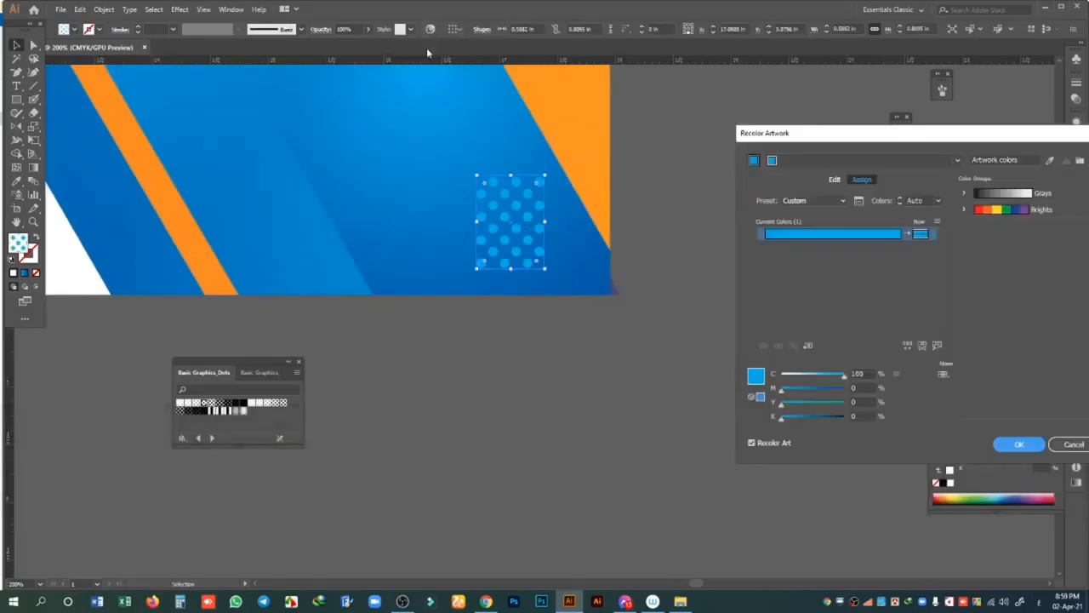
drag(811, 374, 796, 380)
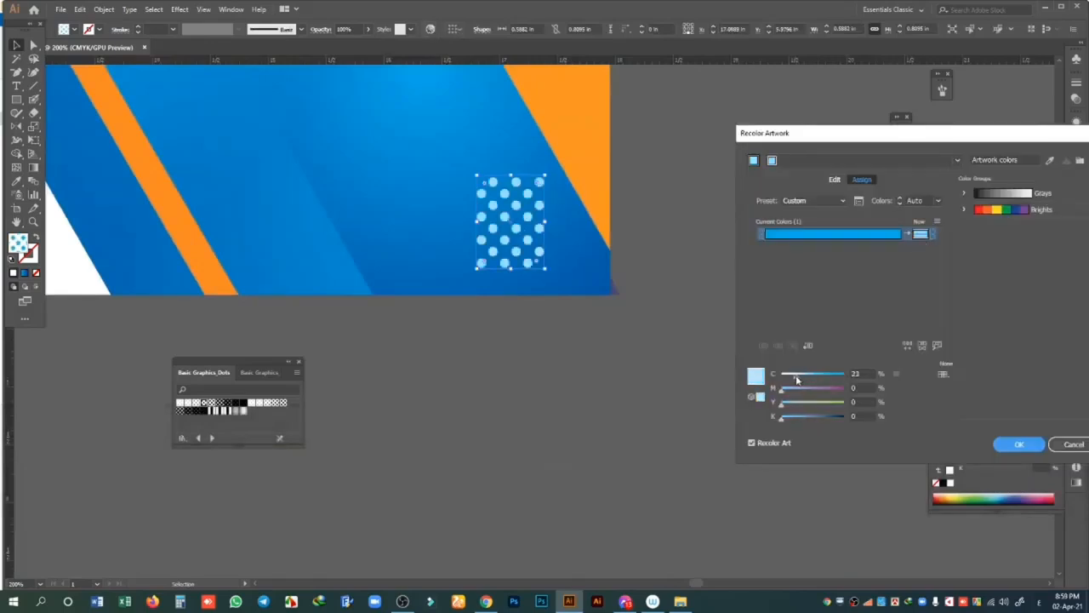
click(1018, 444)
click(651, 411)
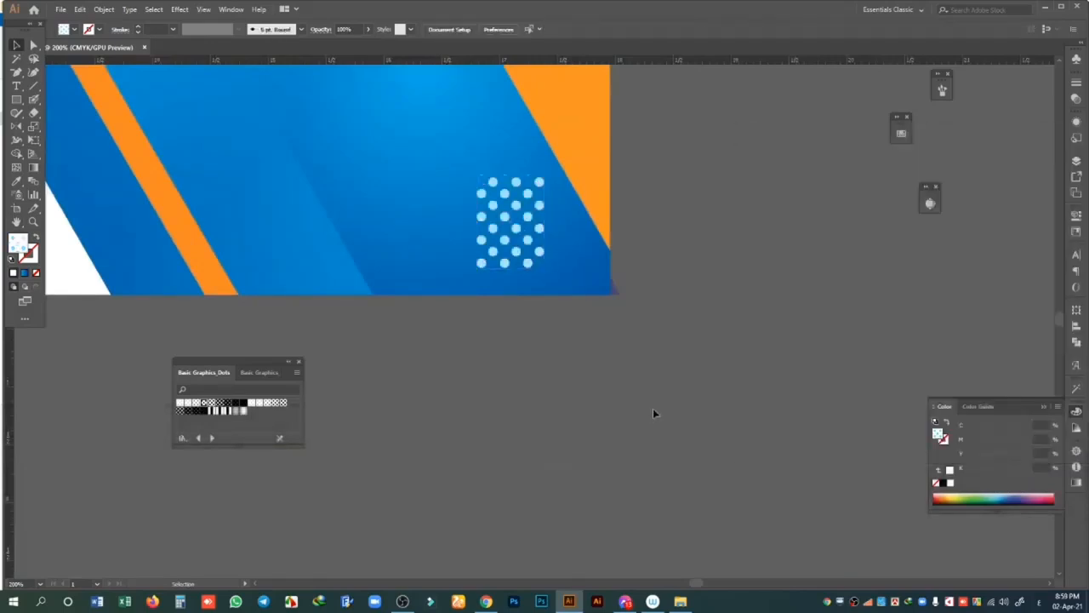
- Draw a circle about 1.99 in across with the Ellipse tool and center it in the head of the white rounded shape
key(ctrl+minus)
key(ctrl+minus)
click(16, 208)
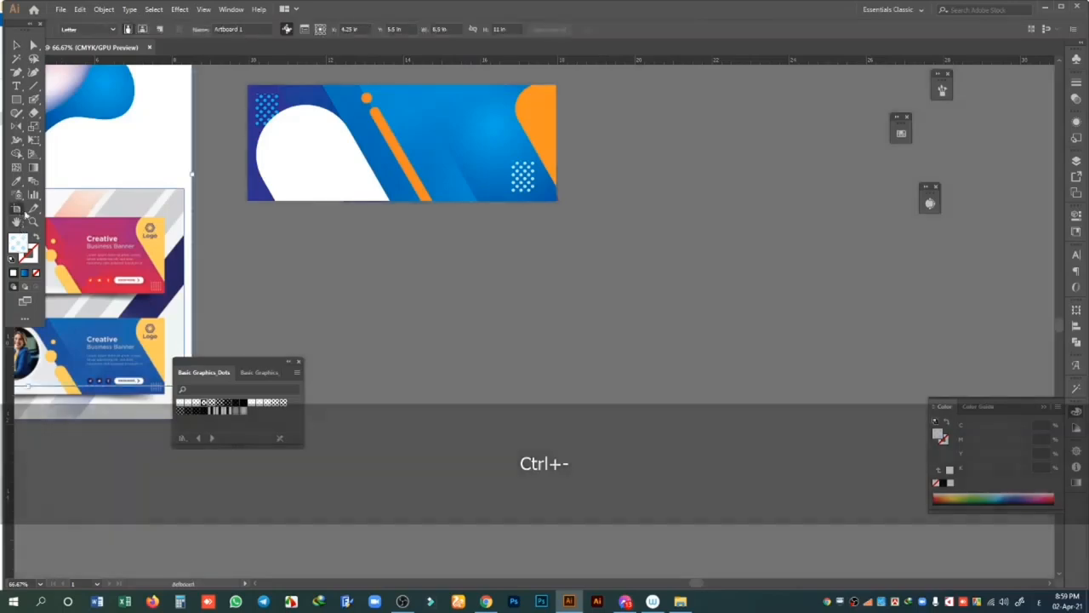
click(17, 223)
drag(406, 210, 722, 268)
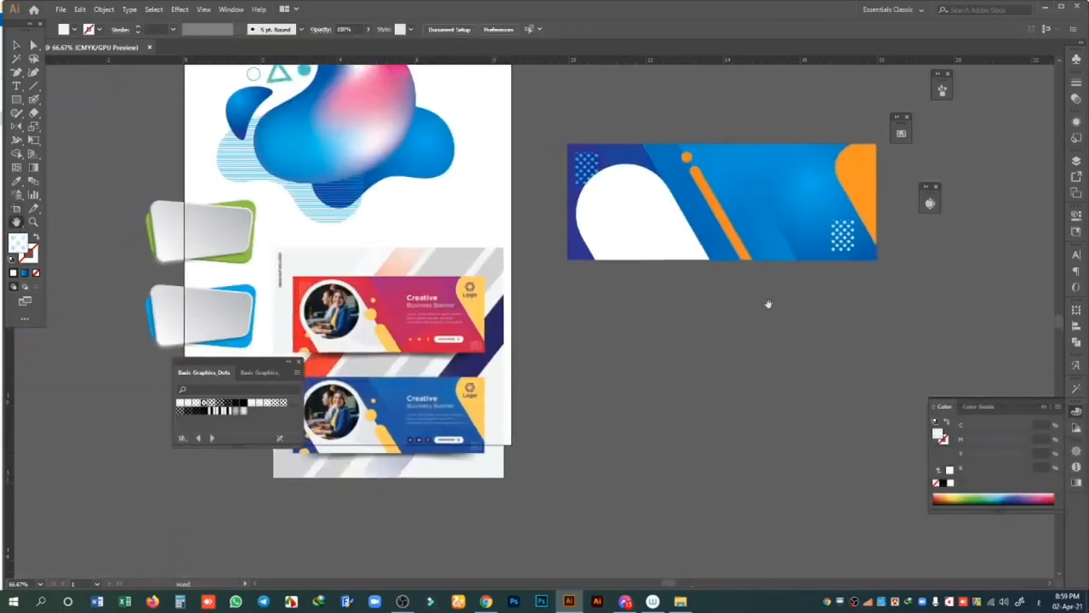
key(ctrl+equal)
key(ctrl+equal)
key(ctrl+equal)
mouse_move(795, 175)
mouse_down()
mouse_move(620, 307)
mouse_move(564, 374)
mouse_up()
drag(621, 223, 505, 277)
key(ctrl+minus)
drag(84, 148, 129, 123)
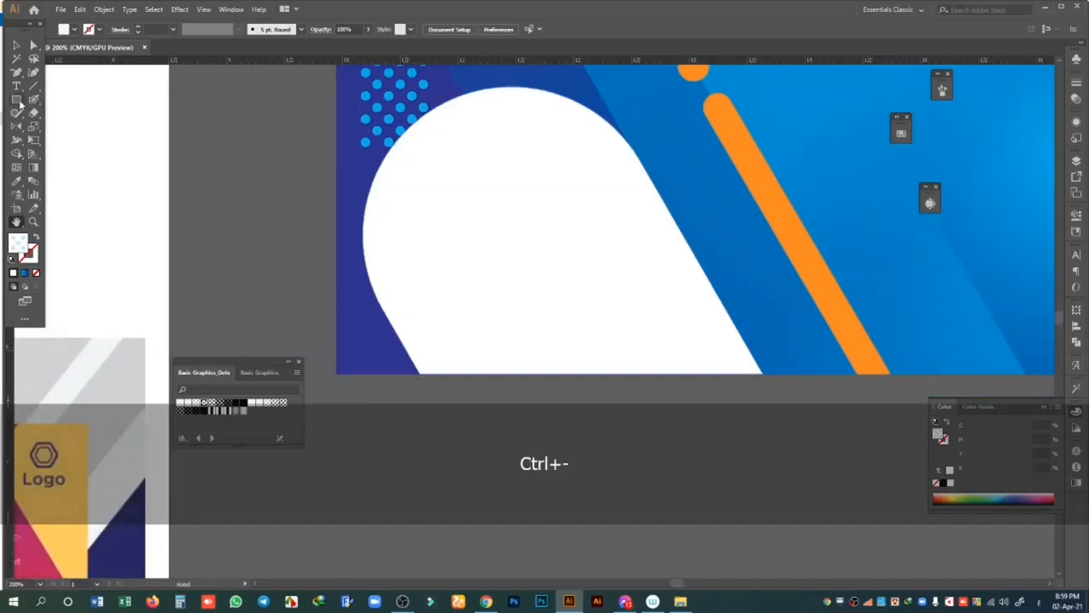
drag(21, 104, 85, 124)
key(shift)
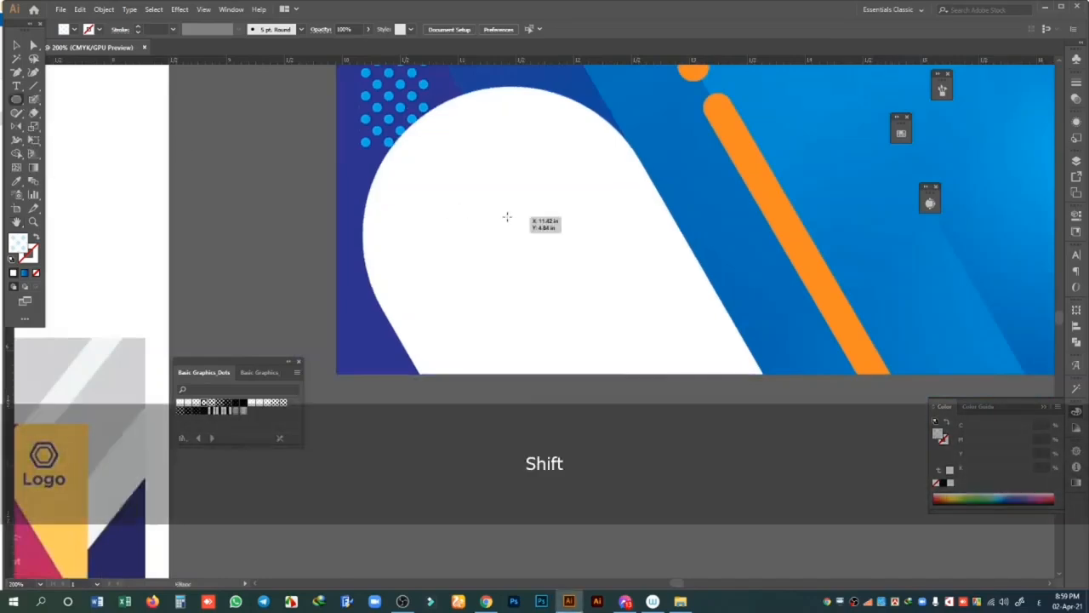
drag(507, 217, 622, 332)
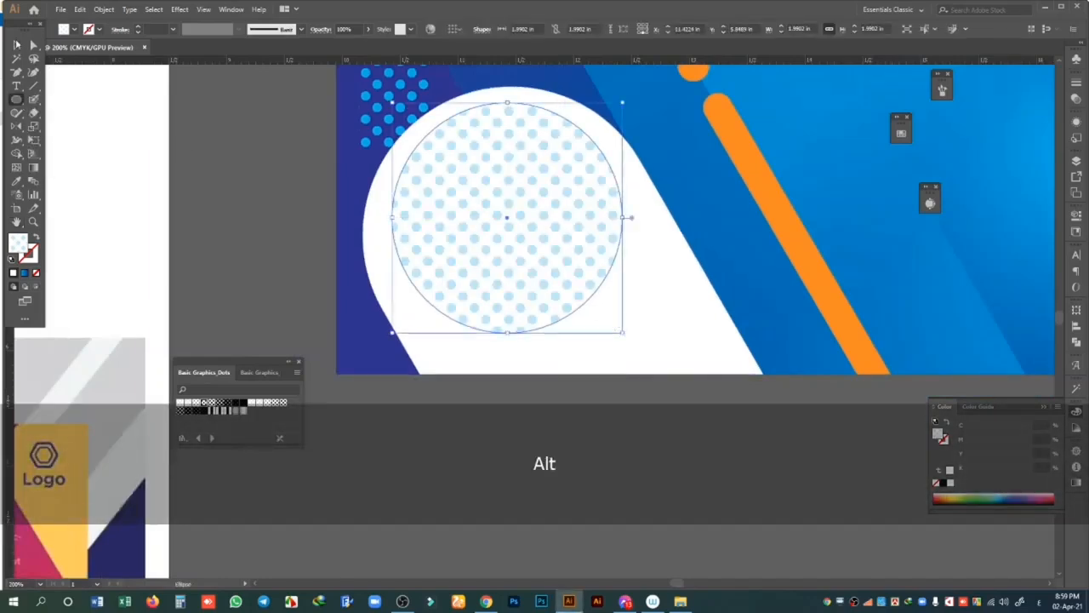
click(17, 45)
drag(536, 236, 537, 255)
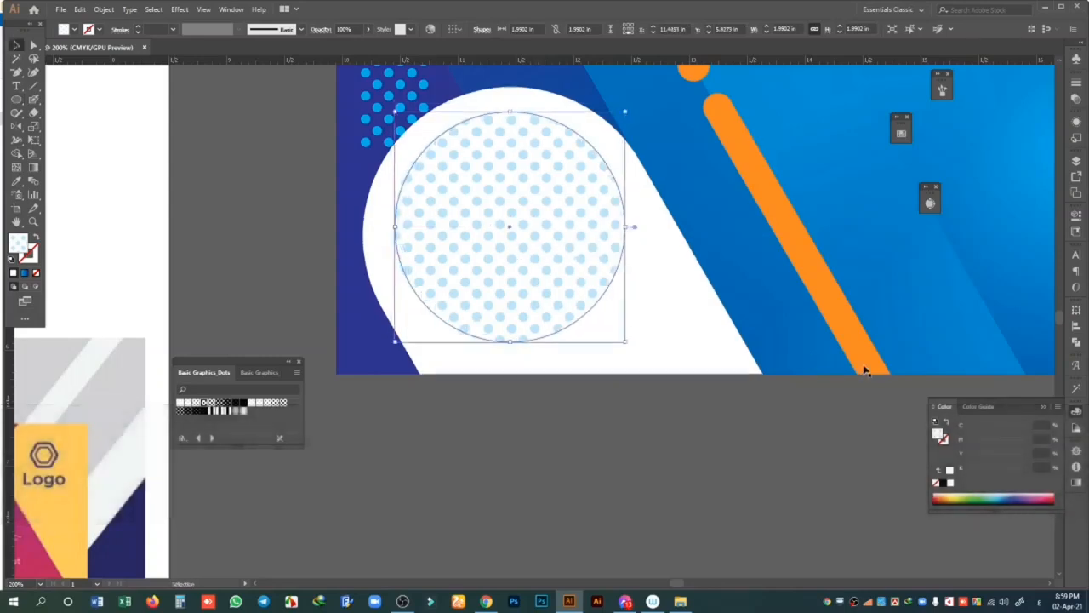
- Replace the circle's dot-pattern fill with the blue linear gradient
scroll(528, 299, up, 2)
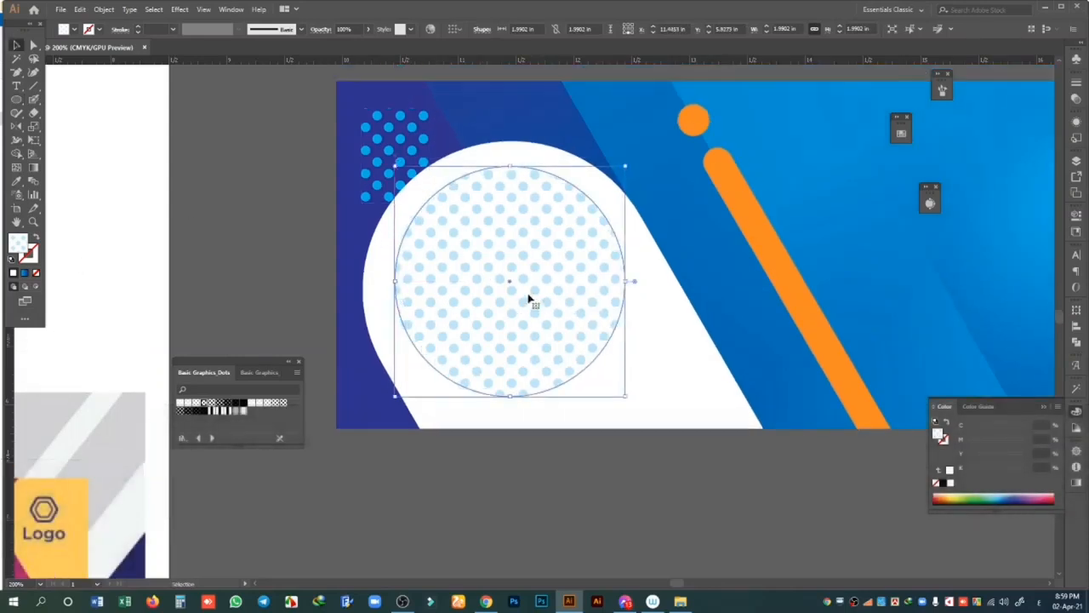
click(14, 273)
click(26, 273)
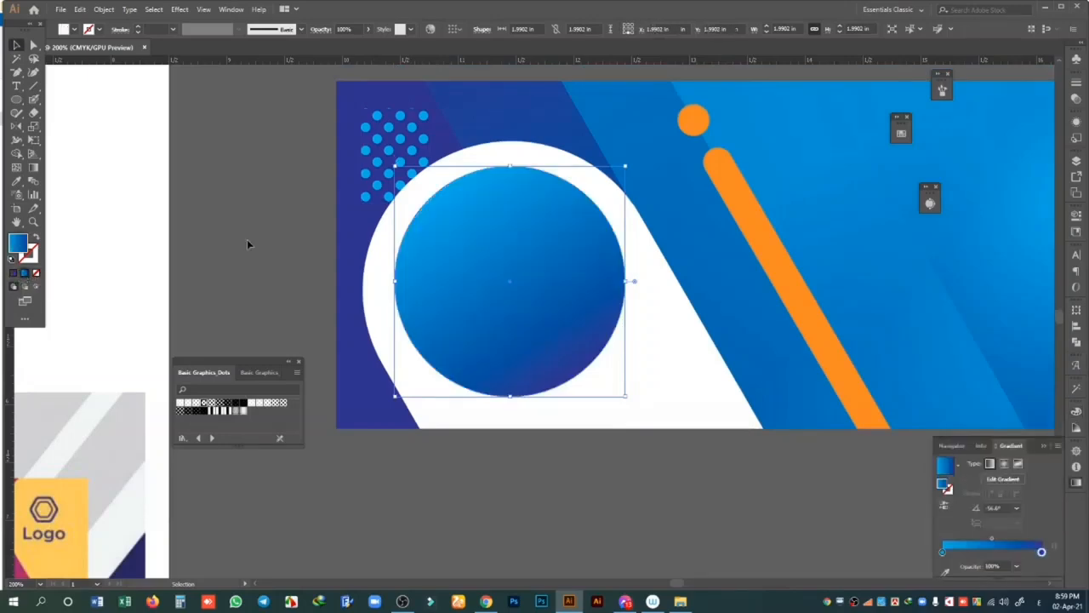
click(269, 188)
- Place the image 213945KK_ShilaLipi_20-03-06-01 from the Desktop's March folder over the circle without linking, about 3.5 in wide
click(60, 10)
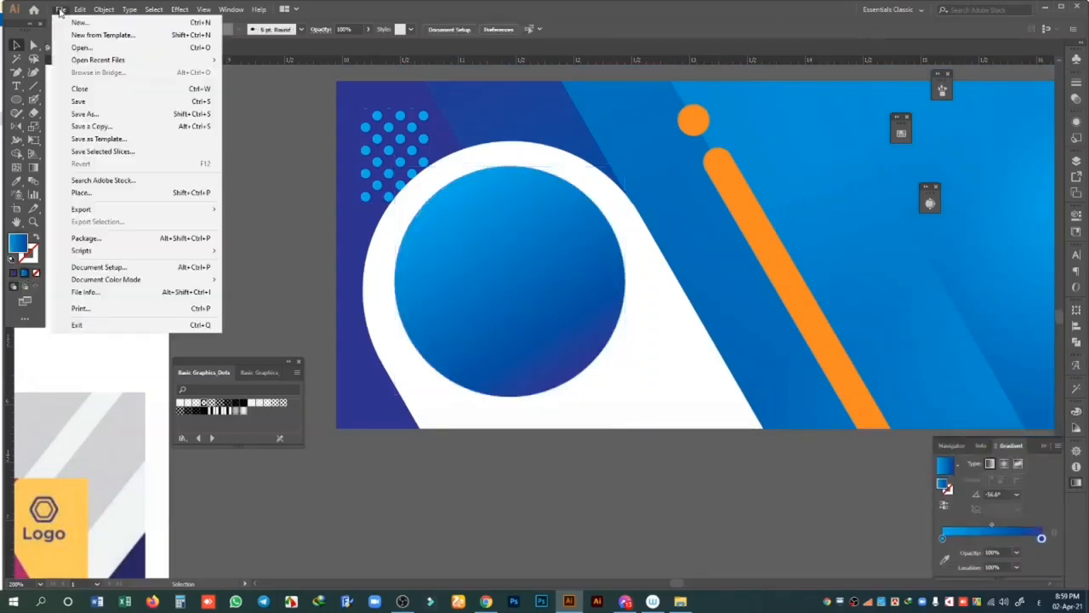
click(85, 192)
scroll(323, 232, down, 15)
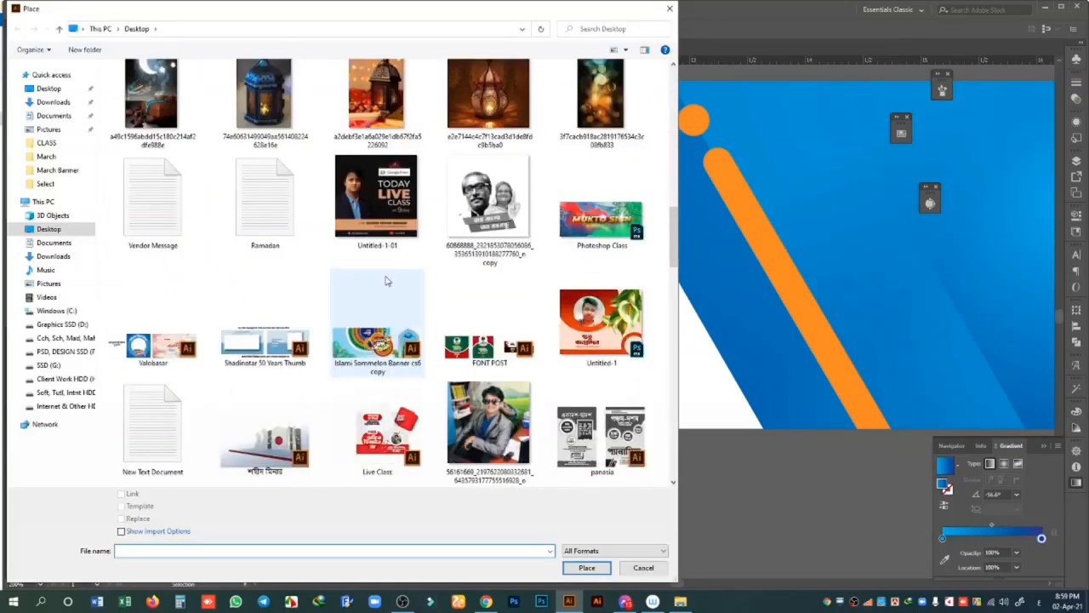
scroll(385, 281, down, 10)
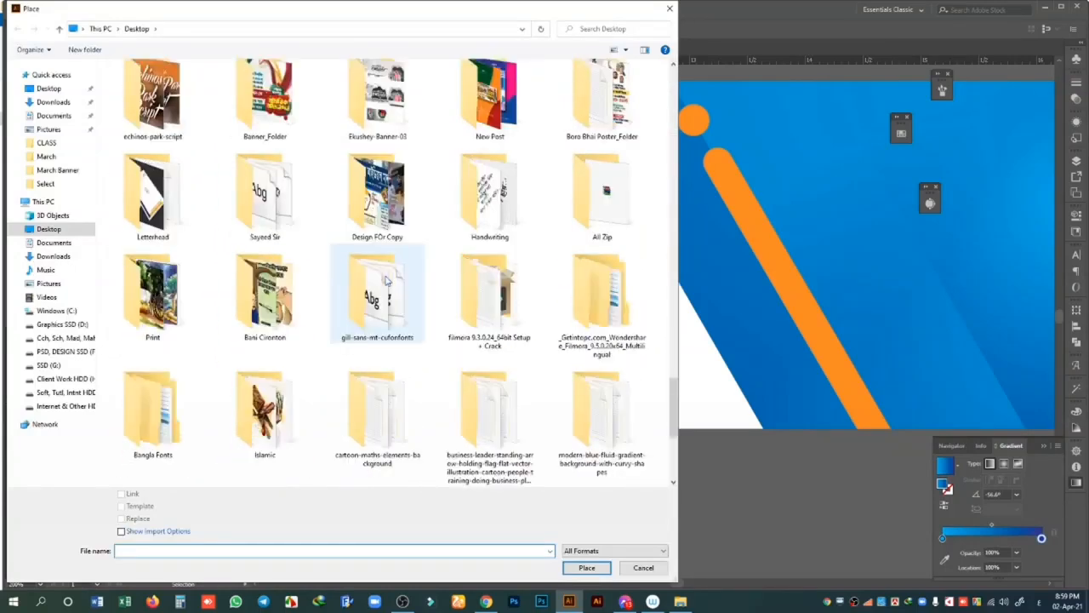
scroll(385, 281, up, 5)
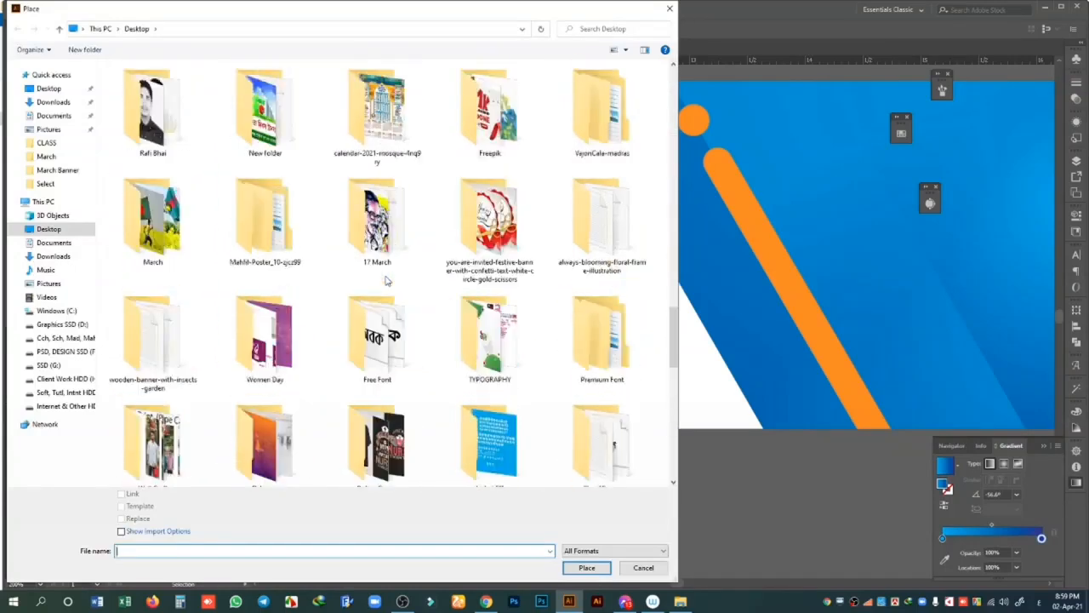
double_click(174, 242)
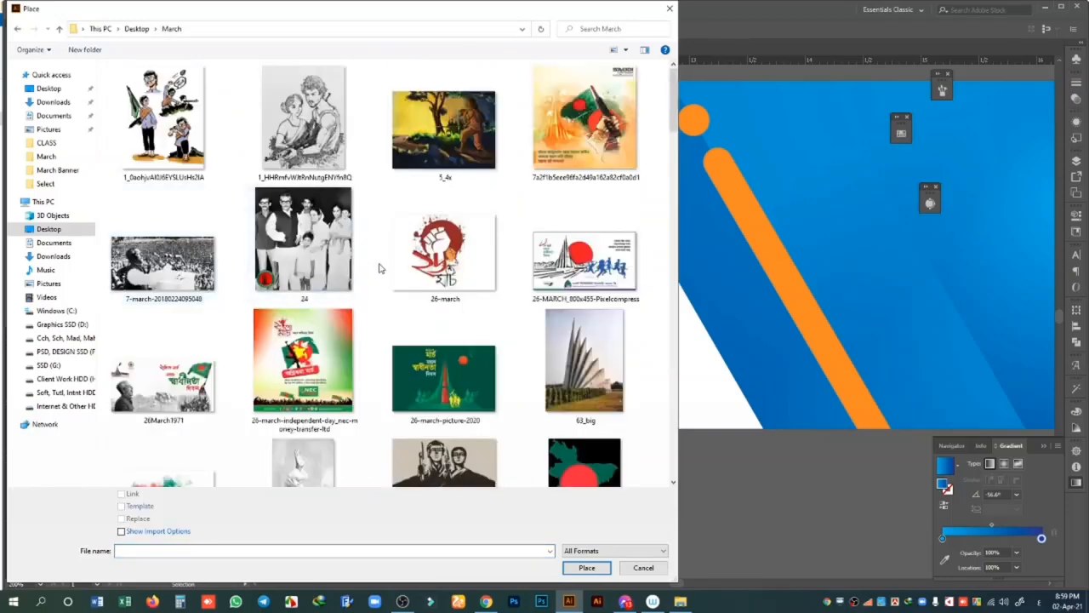
scroll(380, 268, down, 6)
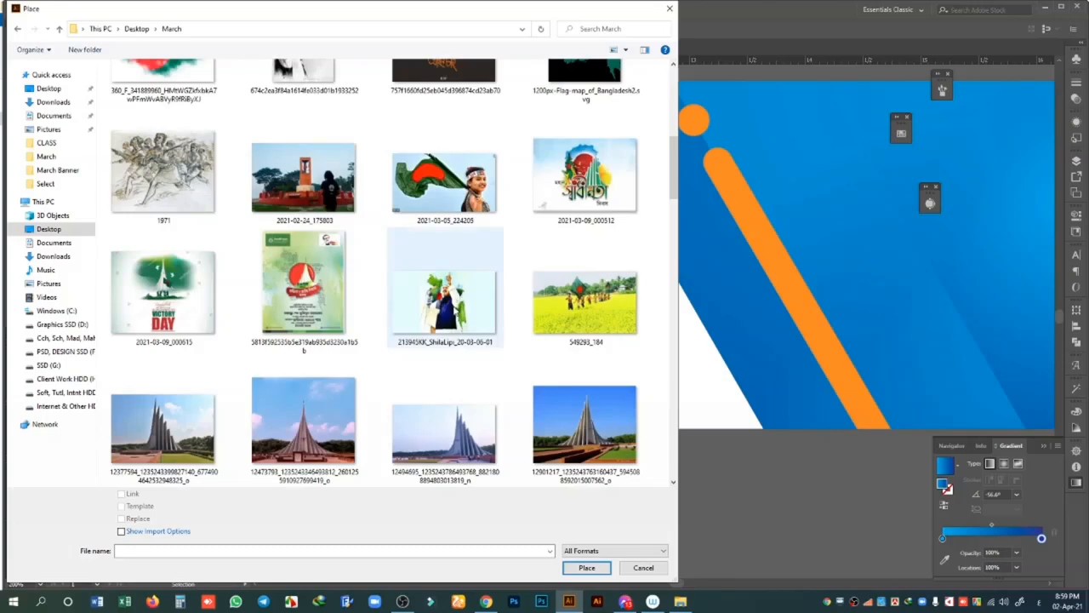
click(458, 313)
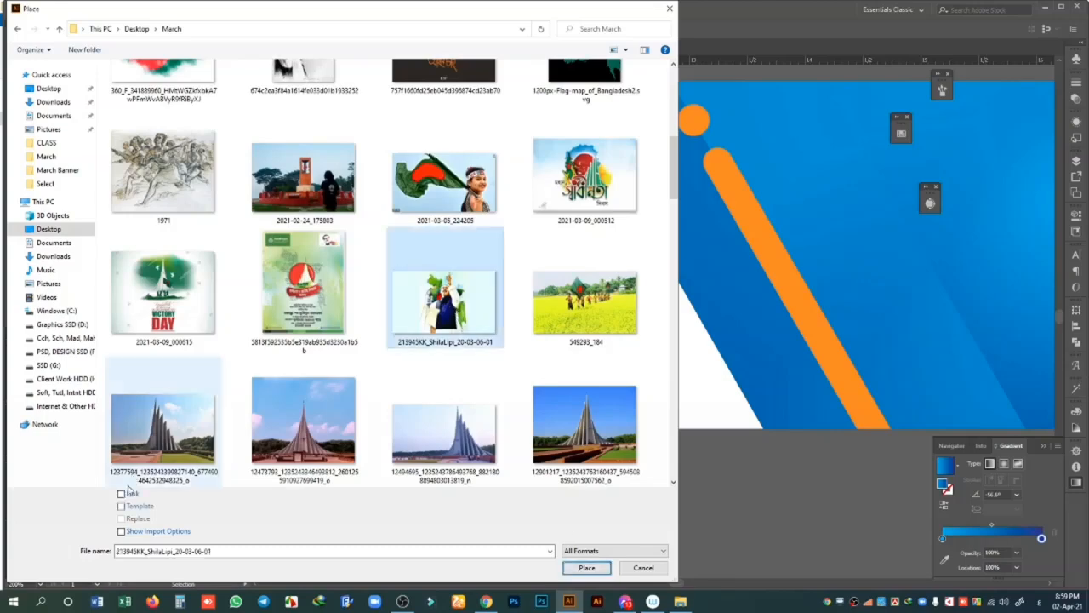
click(586, 568)
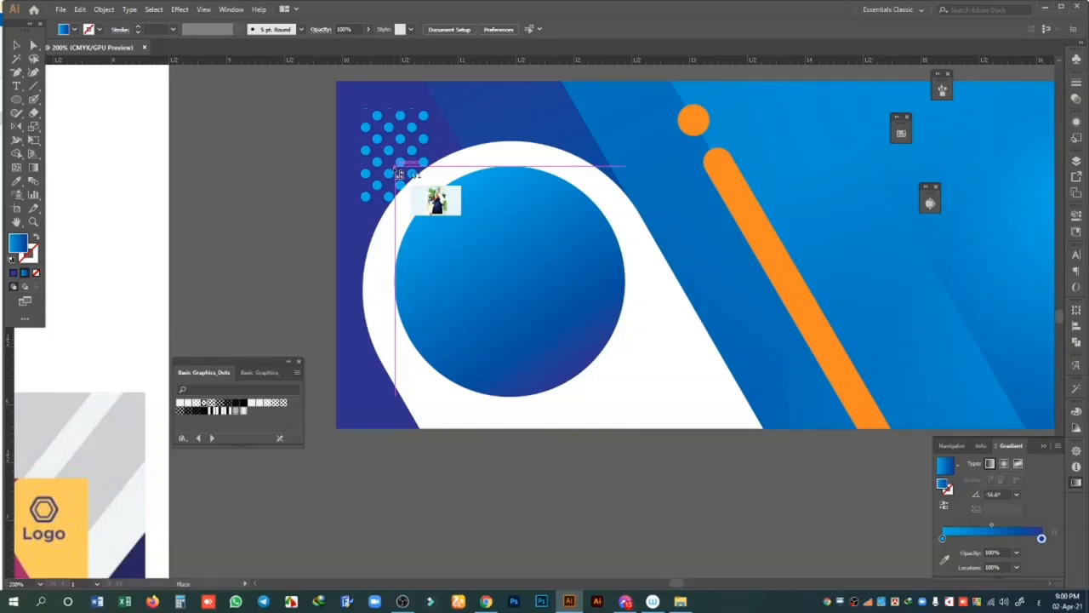
drag(399, 174, 804, 483)
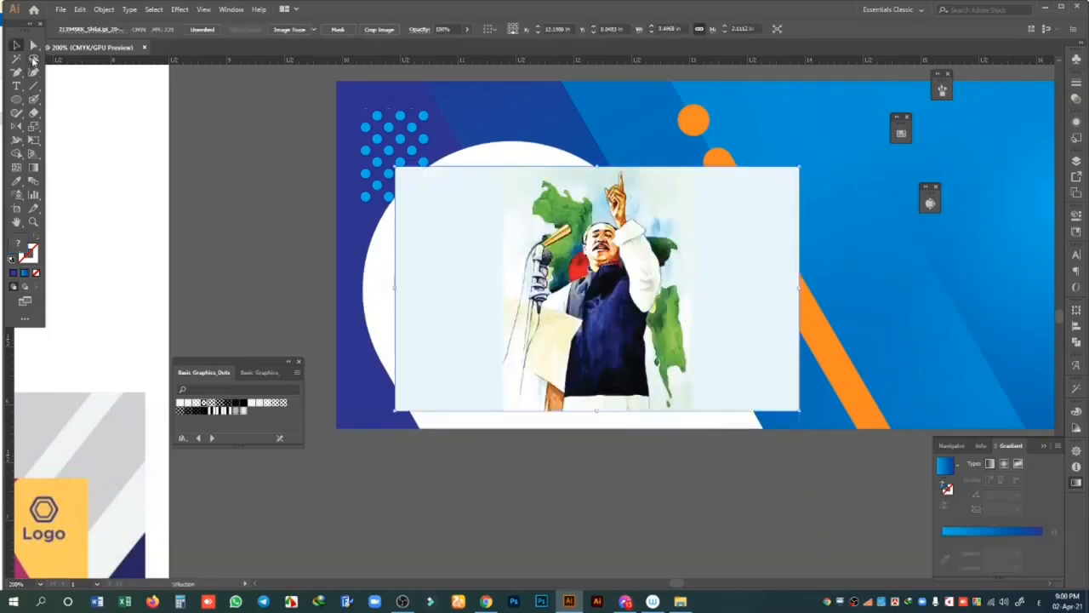
- Center the placed image over the circle, enlarge it to about 4.84 in wide and shift it slightly down
drag(716, 321, 645, 319)
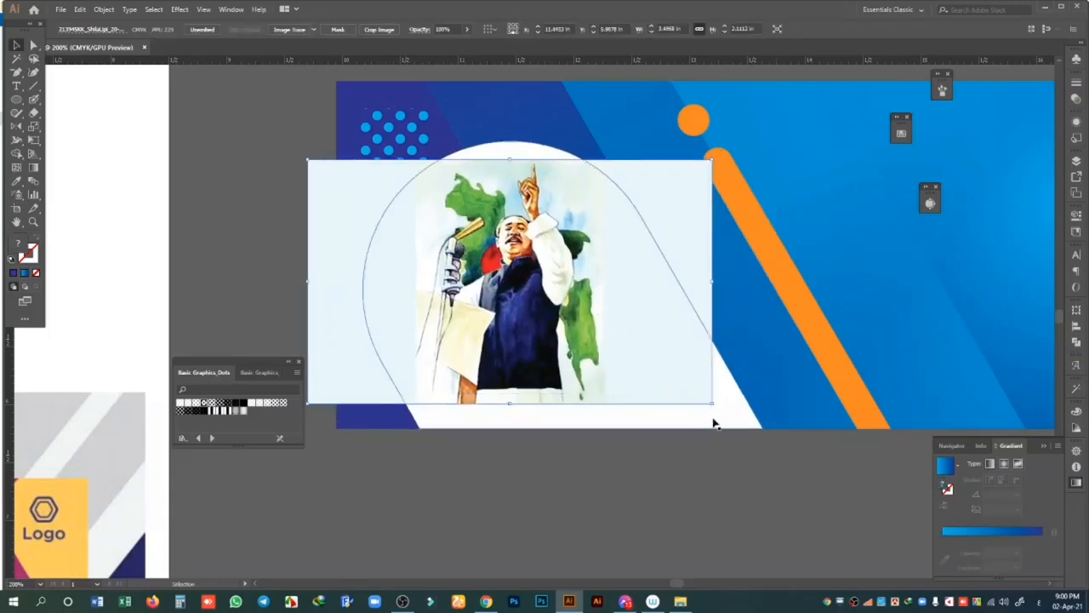
drag(713, 405, 791, 452)
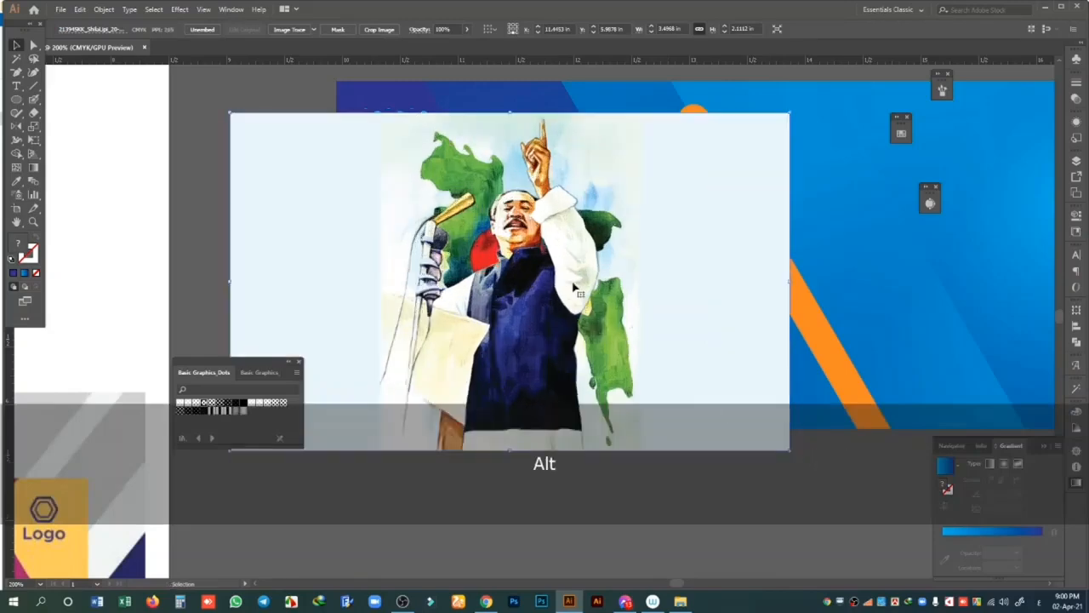
drag(574, 289, 574, 313)
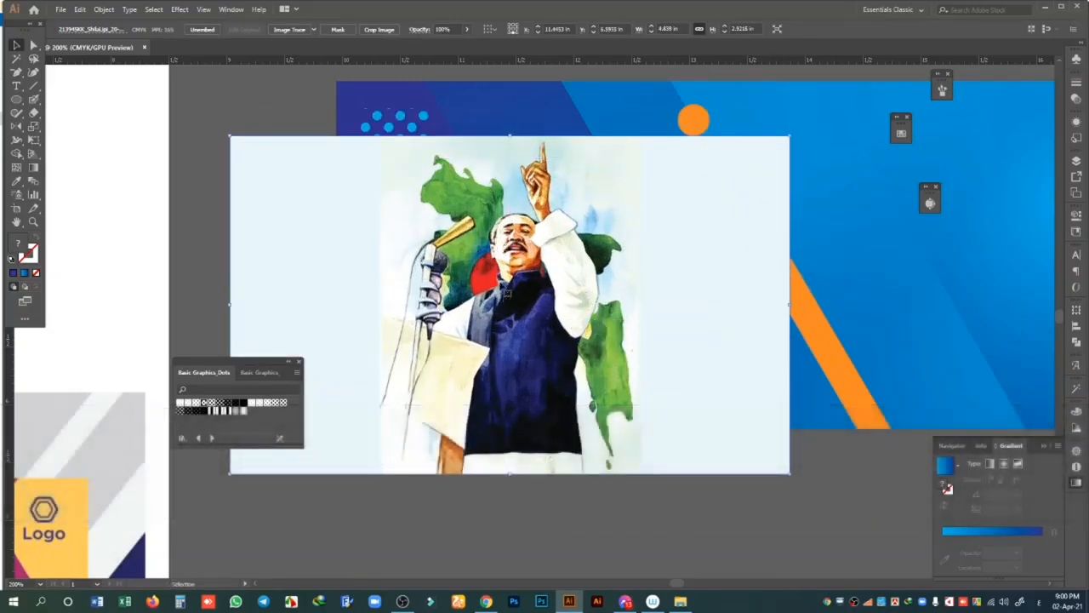
- Send the placed image backward behind the gradient circle and lower it until its upper edge sits just above the circle
right_click(501, 271)
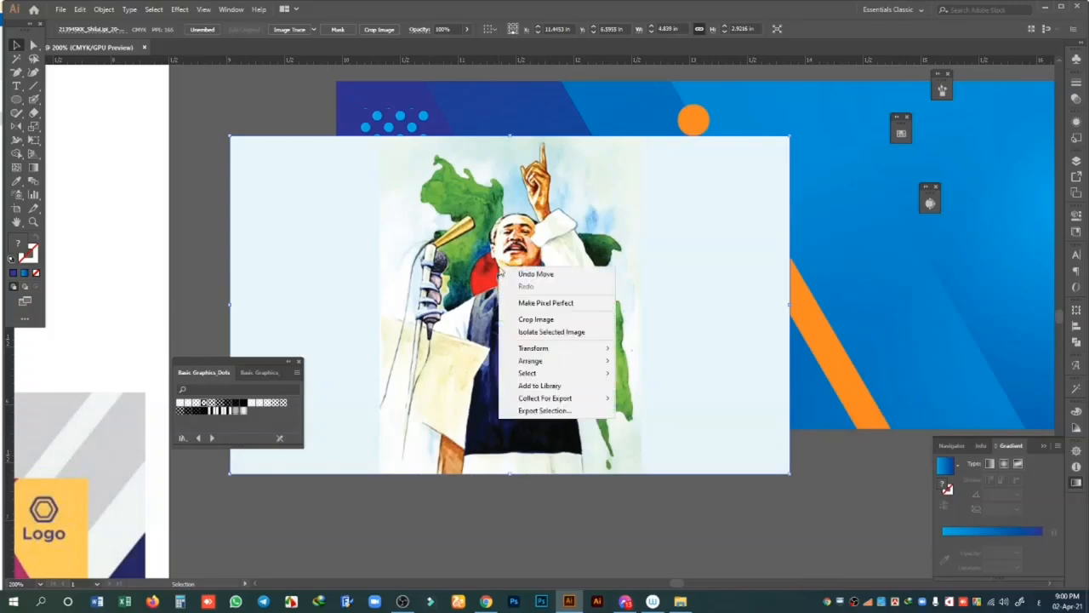
mouse_move(552, 362)
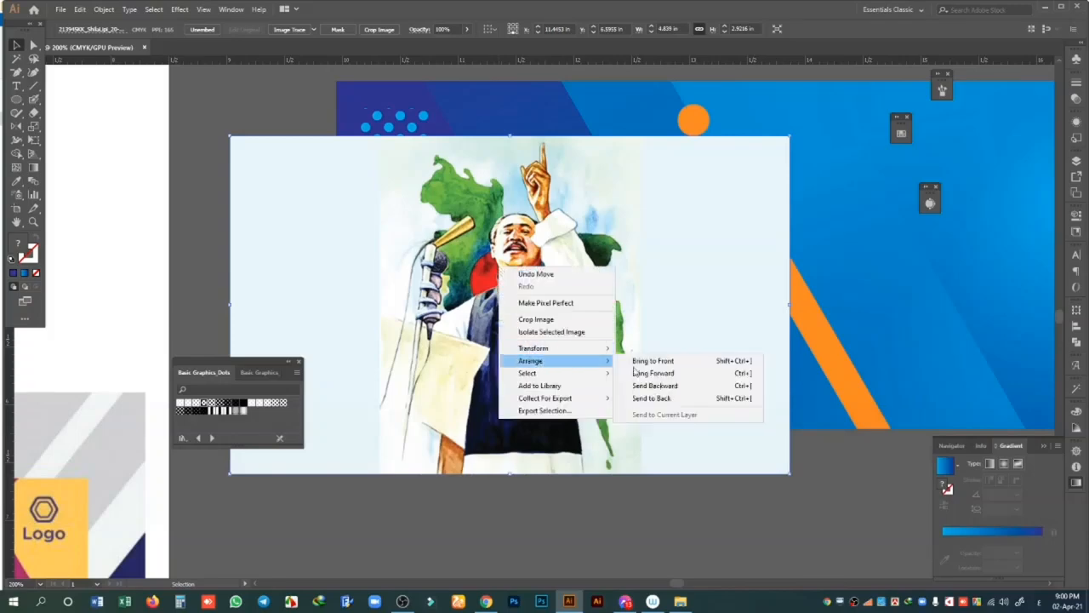
click(686, 386)
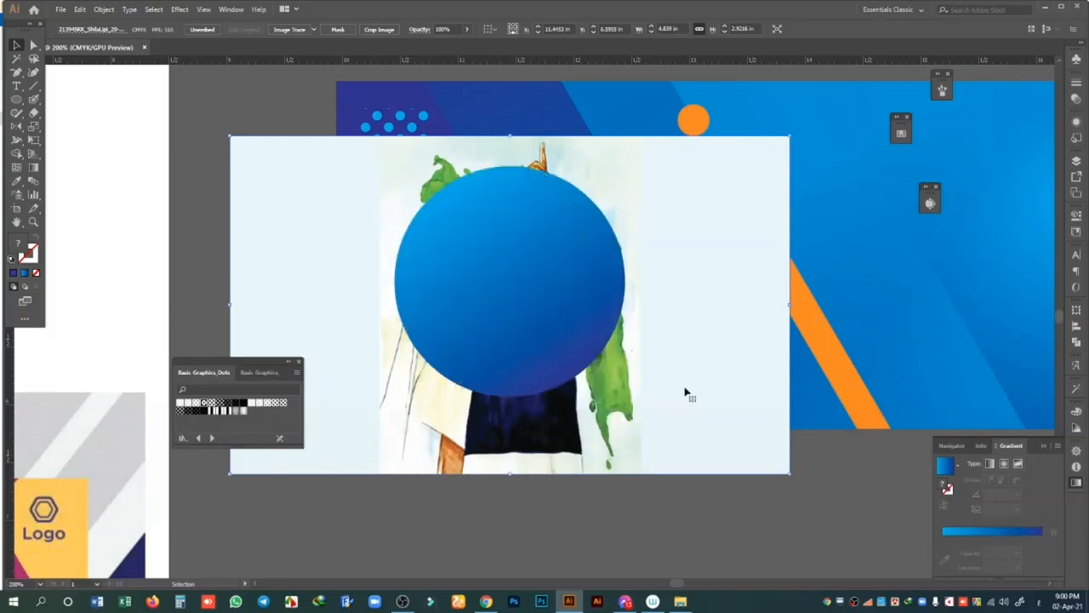
click(545, 223)
mouse_move(709, 238)
mouse_down()
mouse_move(713, 285)
mouse_move(713, 272)
mouse_up()
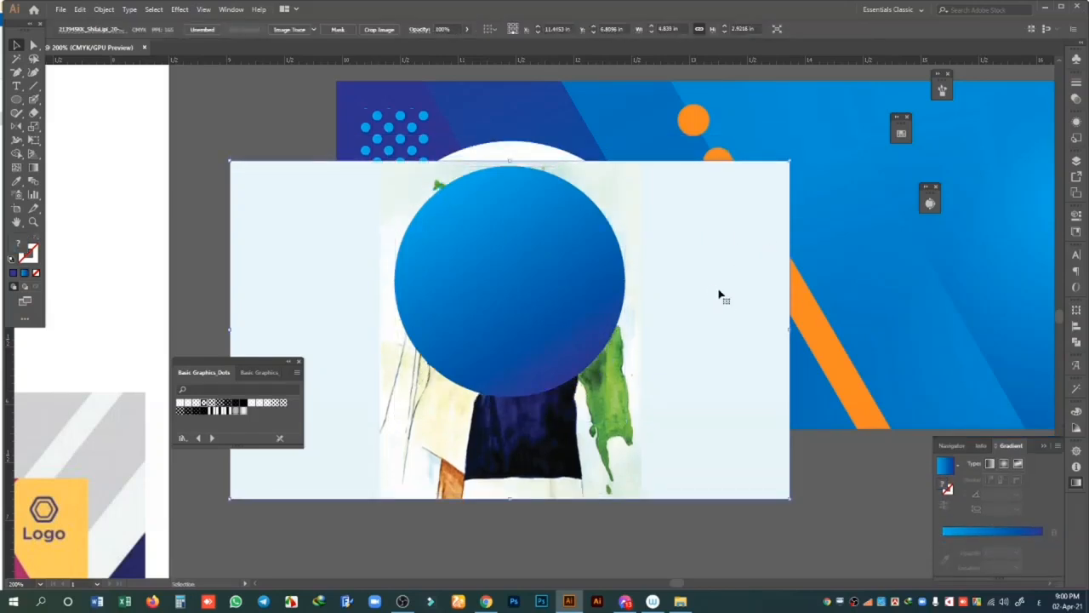
click(238, 124)
- Clip the placed image to the circle with a clipping mask, undoing the mask once and making it again
click(279, 248)
shift+click(482, 252)
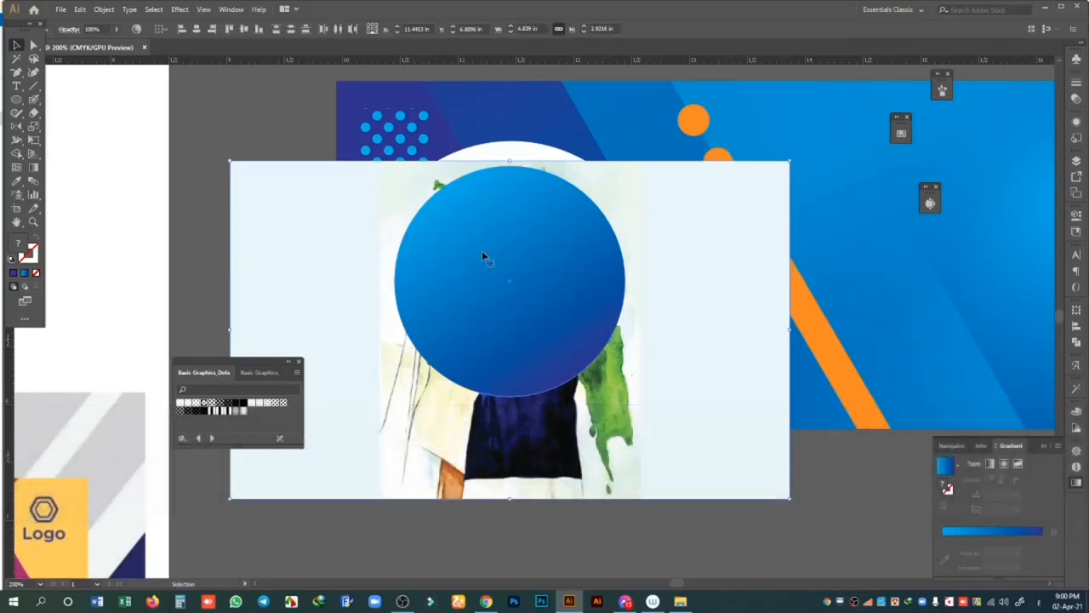
right_click(489, 247)
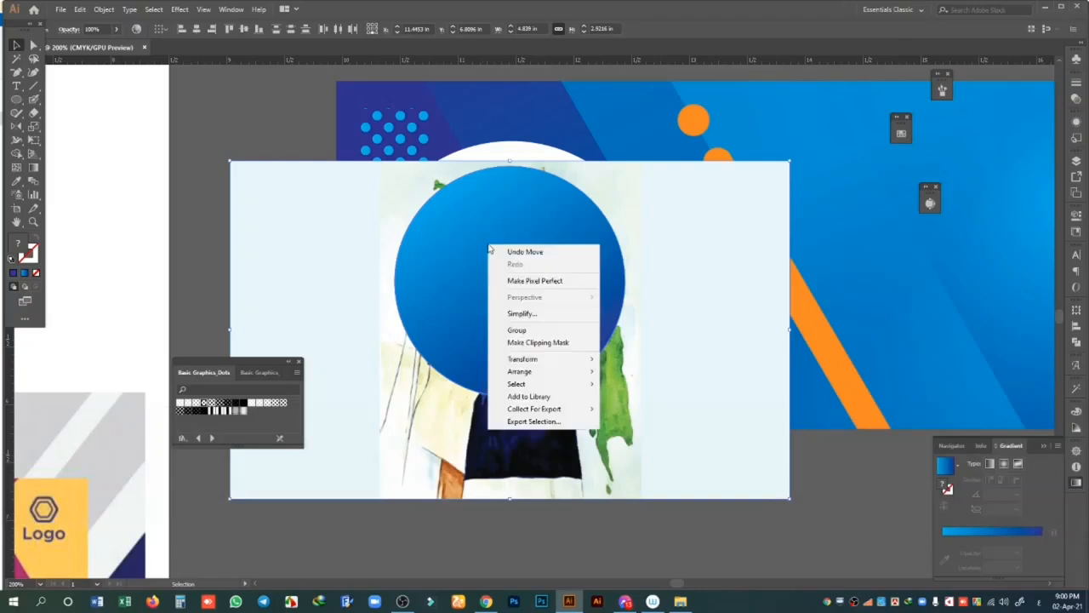
click(536, 342)
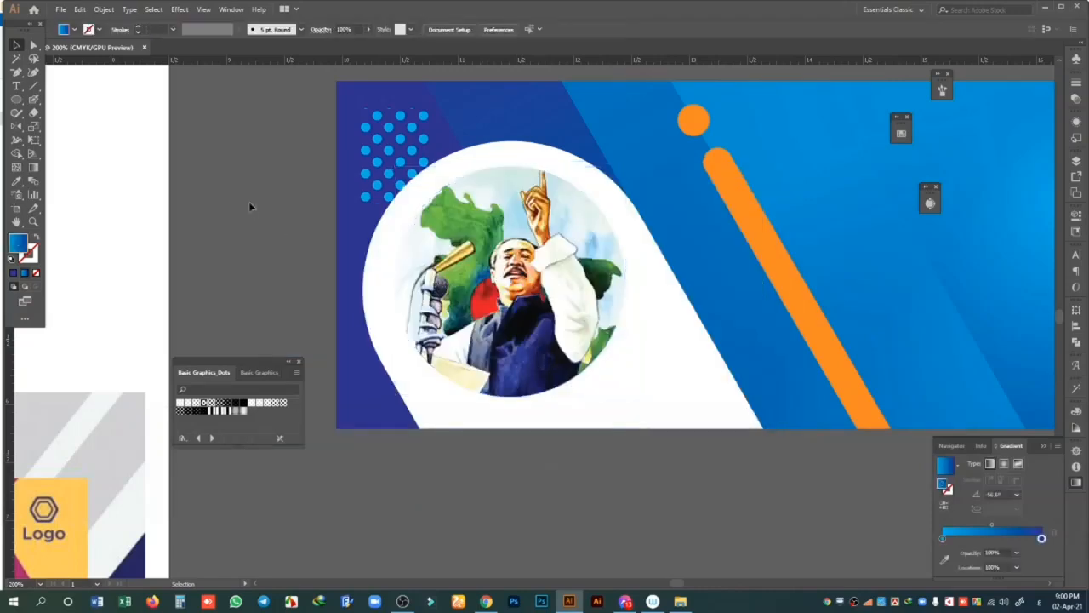
key(ctrl+z)
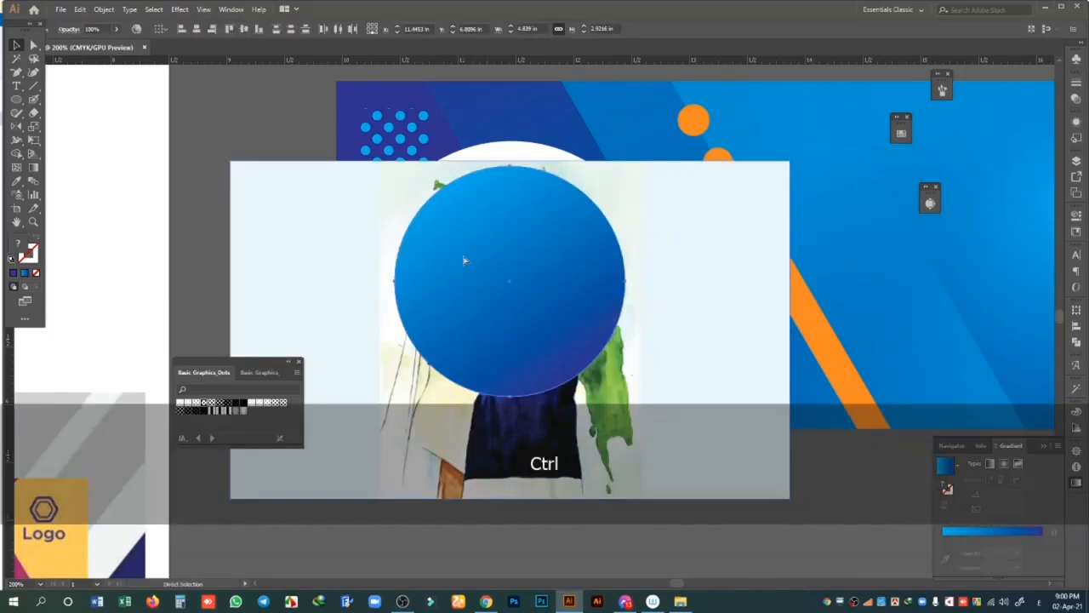
key(ctrl+7)
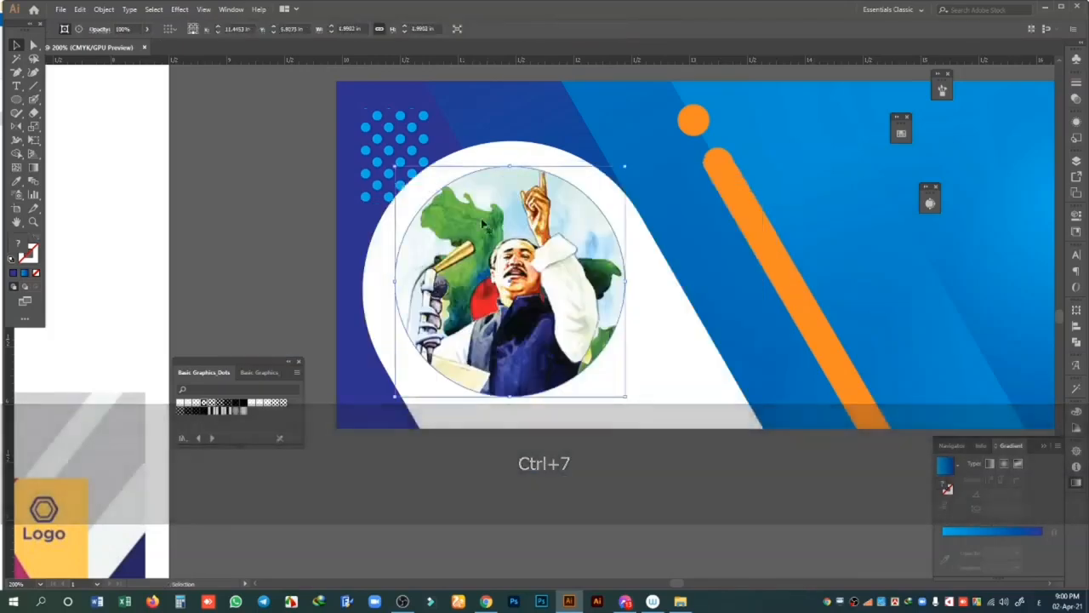
click(234, 196)
- Compare the whole banner with the reference banners, inspecting the photo circle, dot patterns and blue gradient background
key(ctrl+minus)
key(ctrl+minus)
key(ctrl+minus)
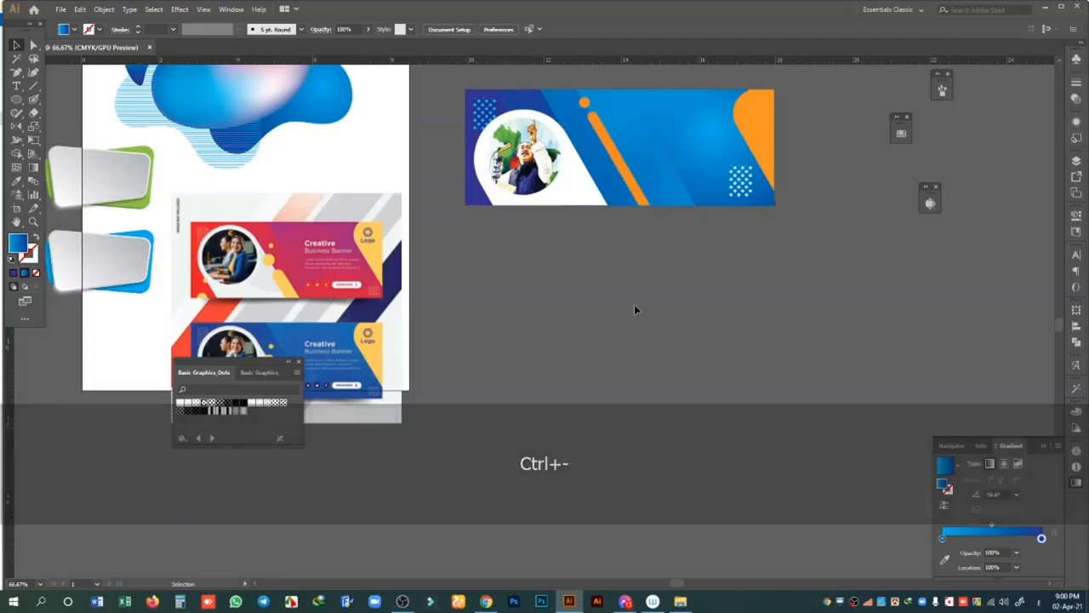
scroll(636, 302, up, 4)
scroll(831, 251, down, 5)
scroll(834, 268, up, 3)
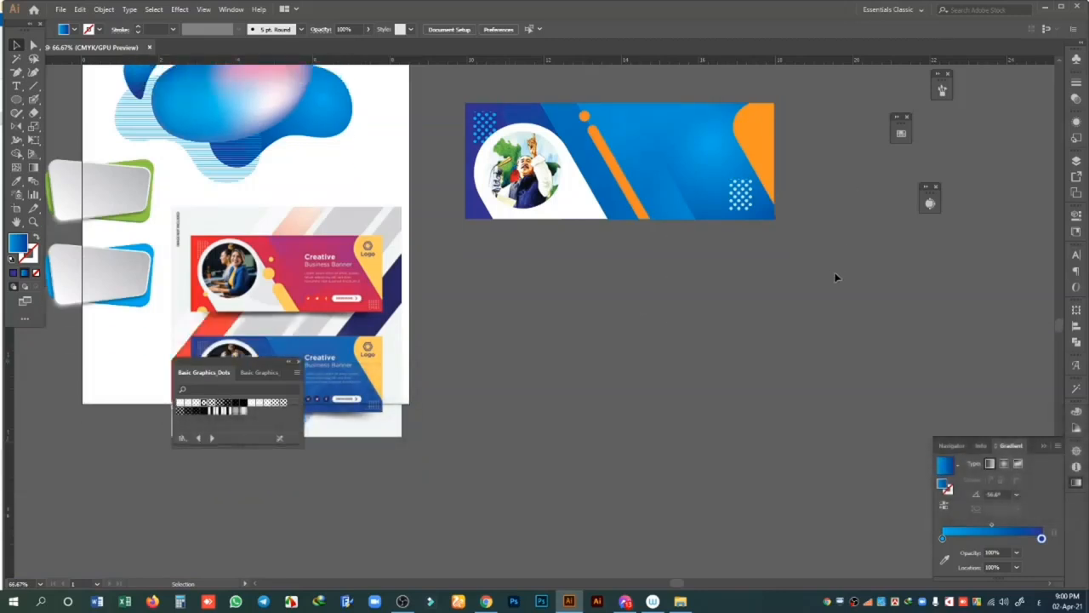
click(670, 217)
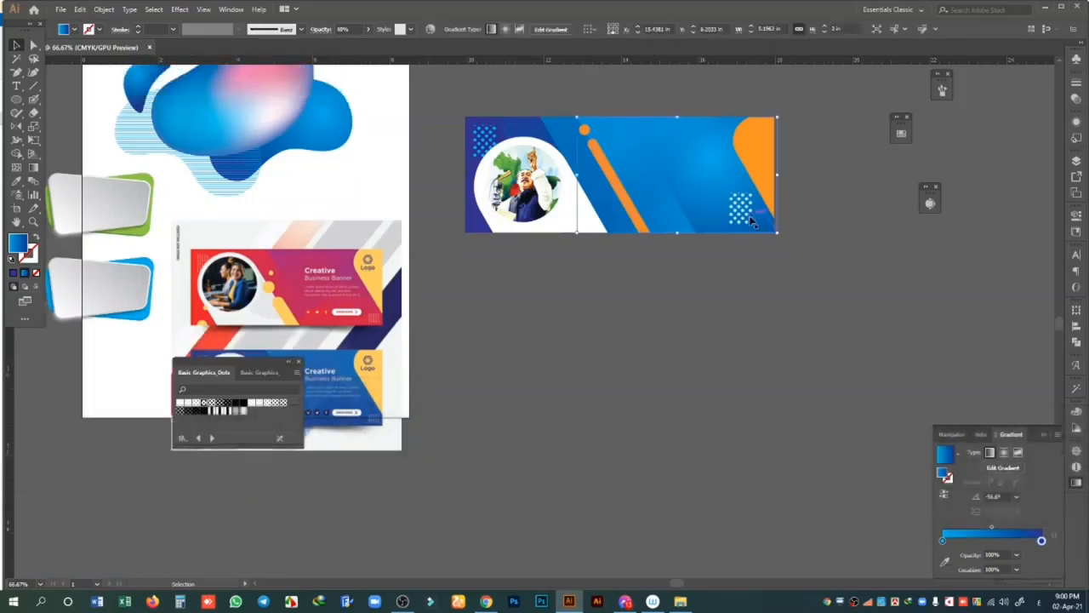
- Redraw the linear gradient across the semi-transparent diagonal panel at an angle of about -61.2°
right_click(810, 294)
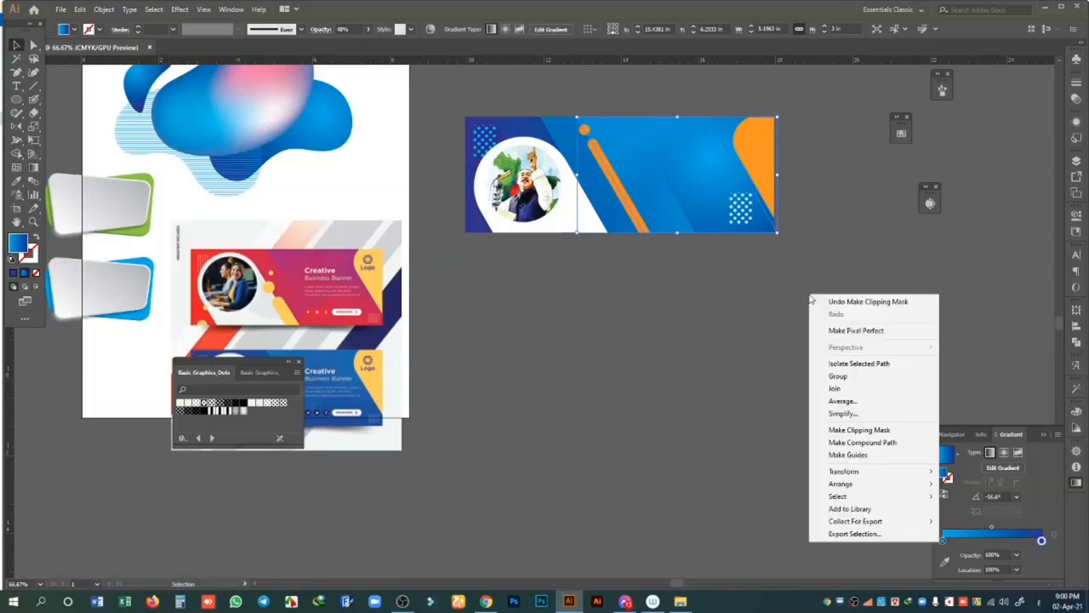
click(838, 383)
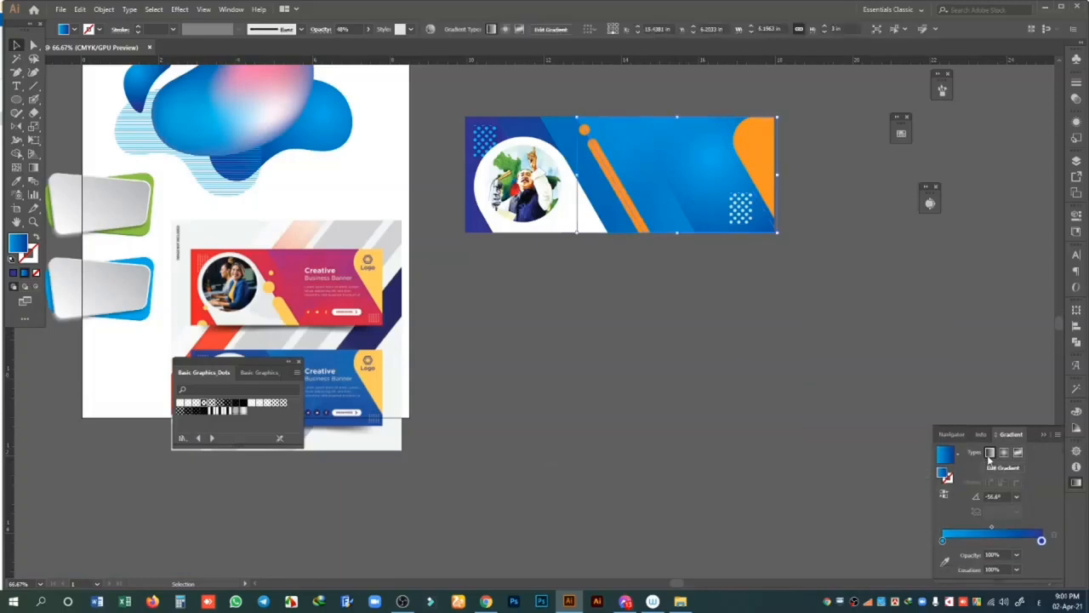
click(35, 168)
drag(659, 143, 738, 285)
key(v)
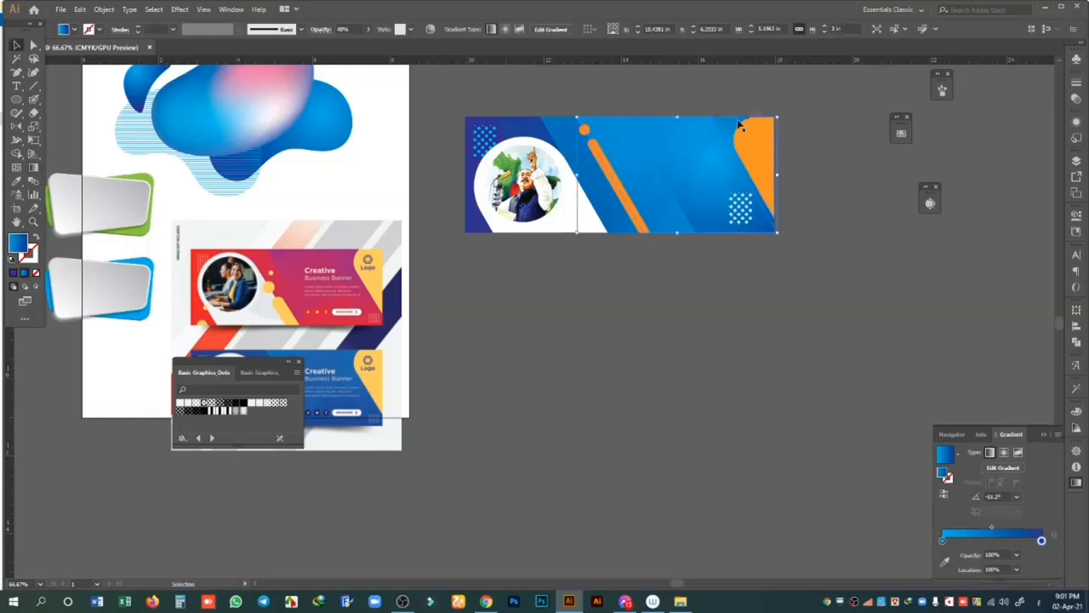
- Redraw the banner background's linear gradient at about -163.2°, running from dark blue at the upper right to light blue at the lower left
click(991, 454)
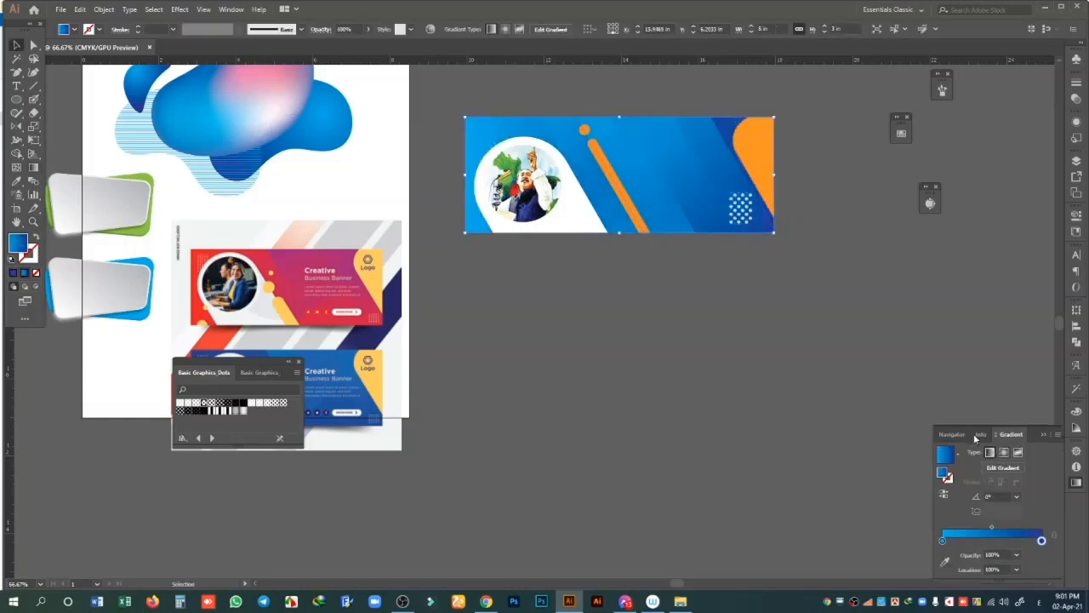
click(943, 494)
key(g)
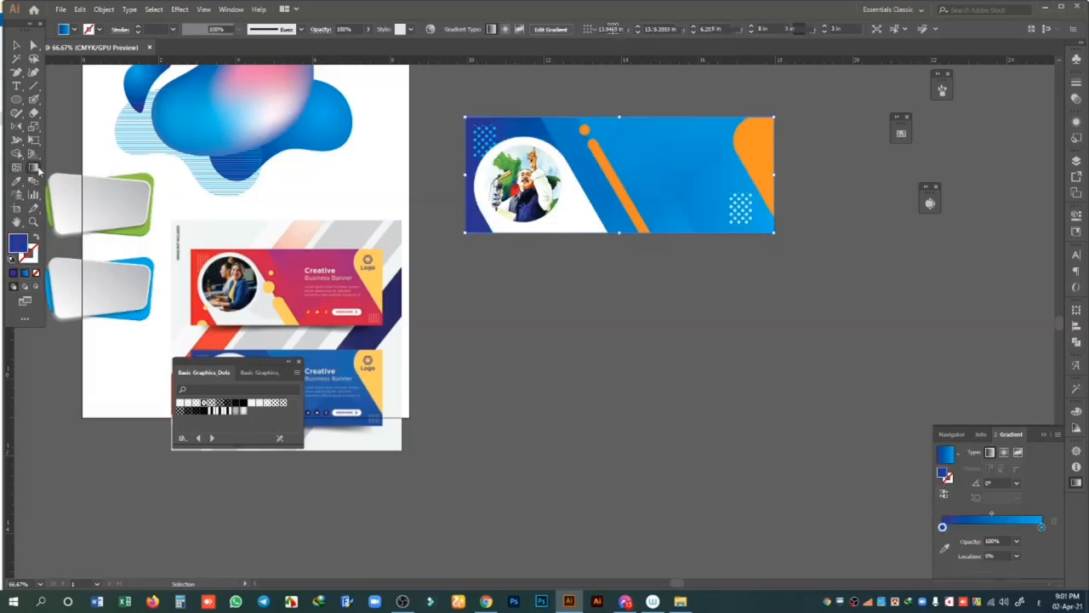
mouse_move(626, 222)
mouse_down()
mouse_move(793, 119)
mouse_move(482, 236)
mouse_move(445, 227)
mouse_up()
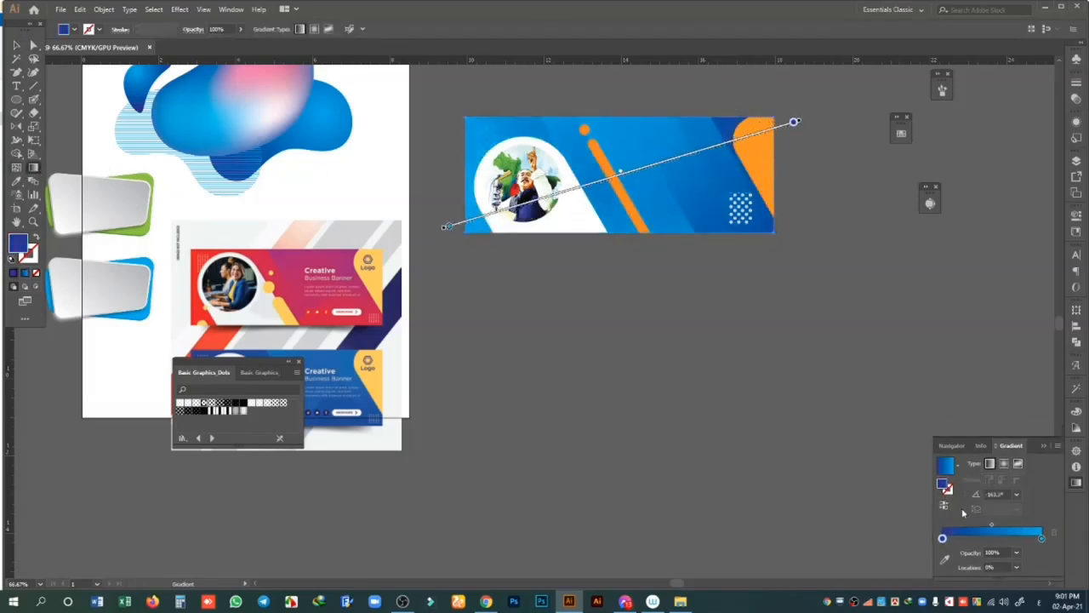
double_click(1043, 539)
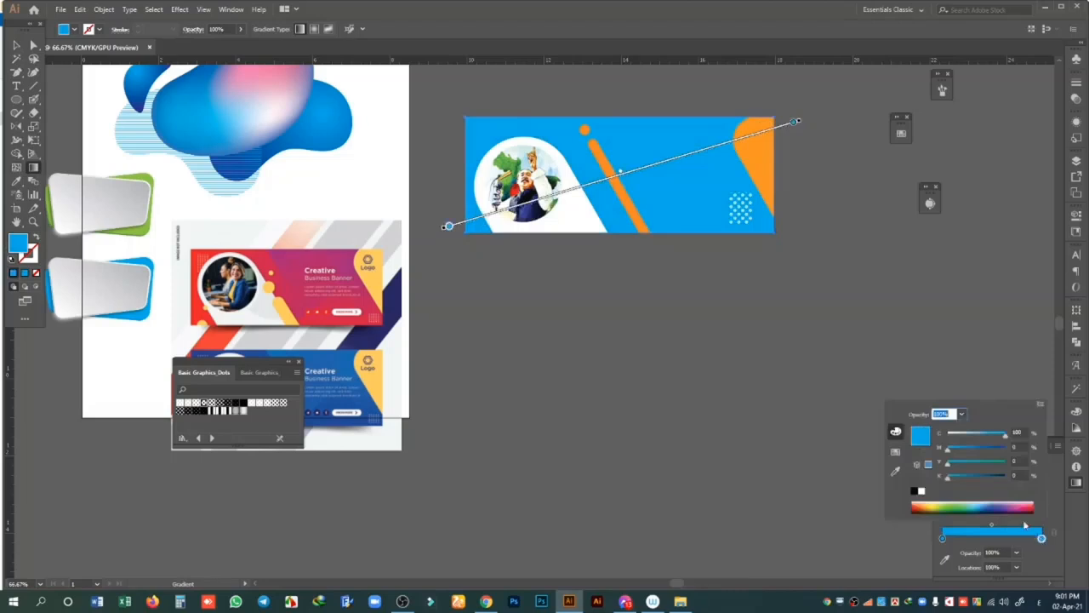
click(1040, 405)
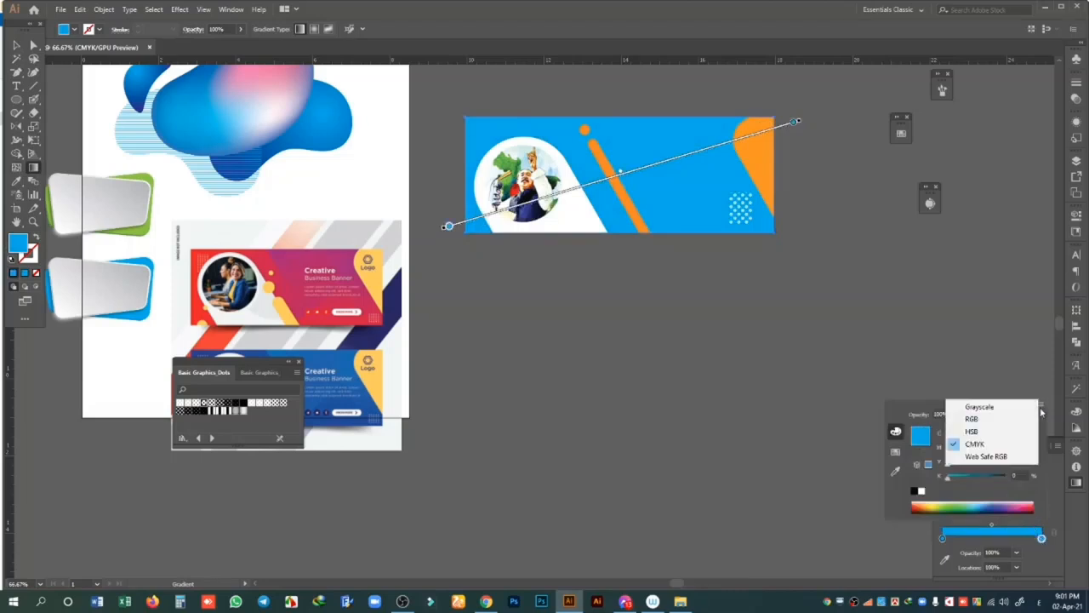
click(810, 368)
key(ctrl+z)
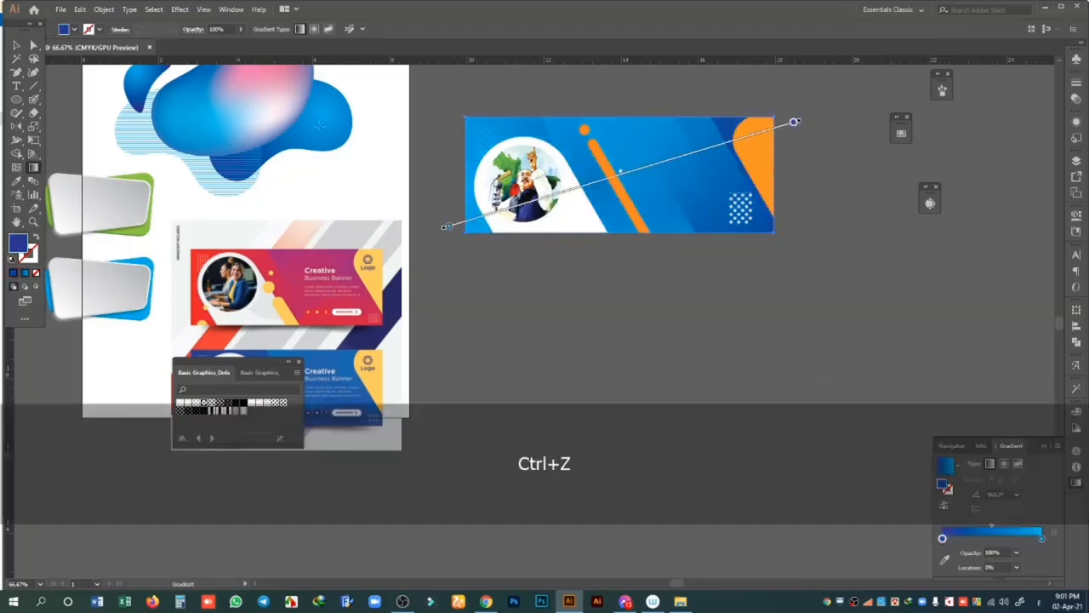
- Deselect the banner background and delete the reference banner image from the artboard
click(16, 47)
click(714, 309)
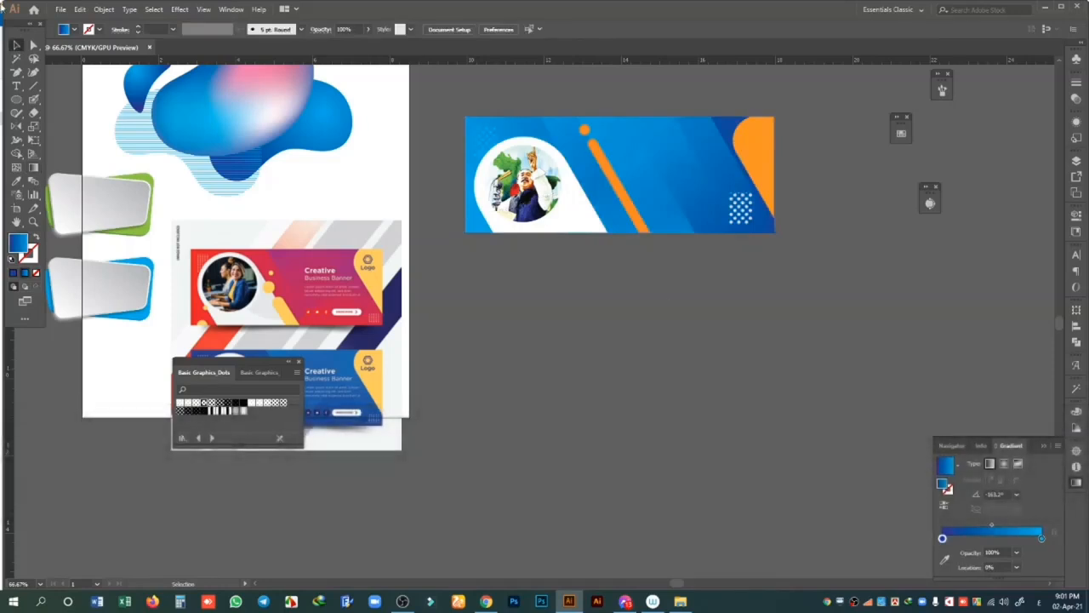
click(254, 258)
key(BackSpace)
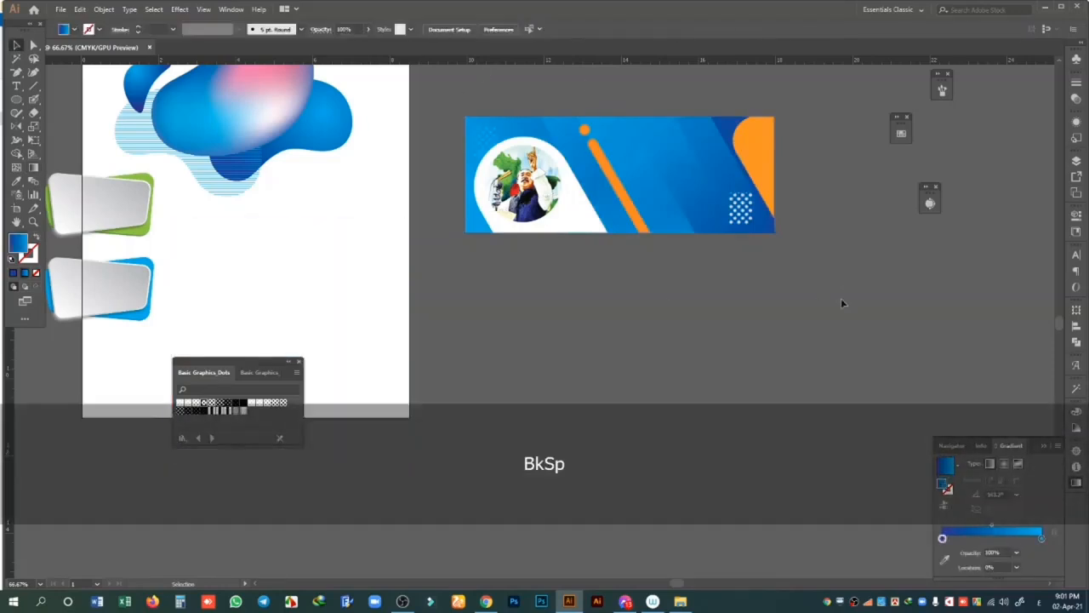
- Move the whole banner onto the lower part of the artboard and scale it down to fit within the page width
drag(588, 204, 302, 341)
drag(372, 286, 638, 204)
scroll(607, 254, up, 2)
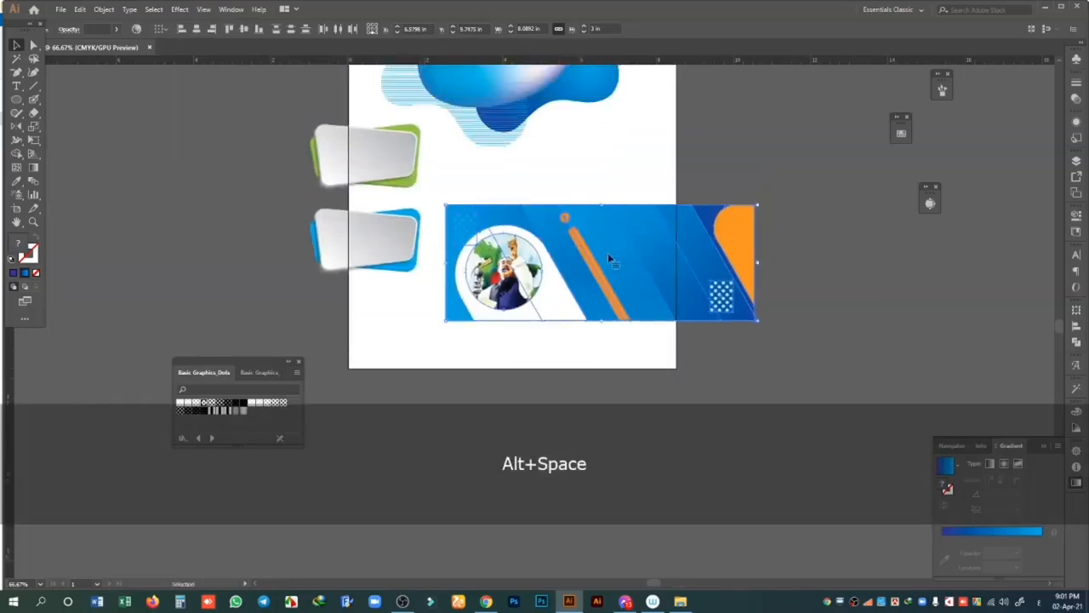
drag(757, 320, 669, 305)
click(849, 281)
- Nudge the semi-transparent diagonal panel left until its outer edge lines up with the banner's right edge
scroll(855, 293, down, 2)
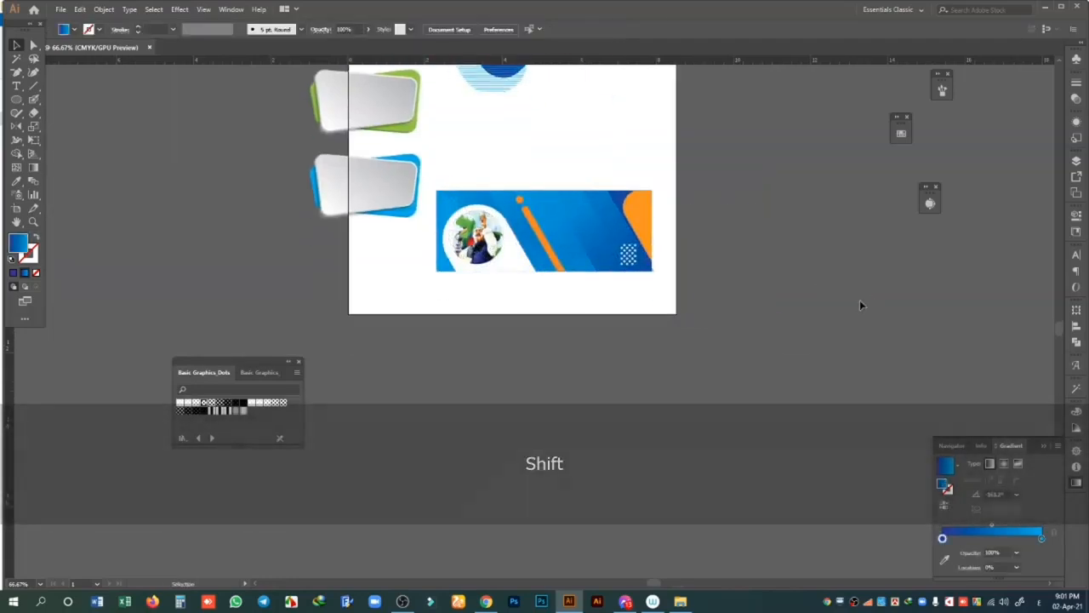
key(ctrl+equal)
key(ctrl+equal)
key(ctrl+equal)
click(753, 135)
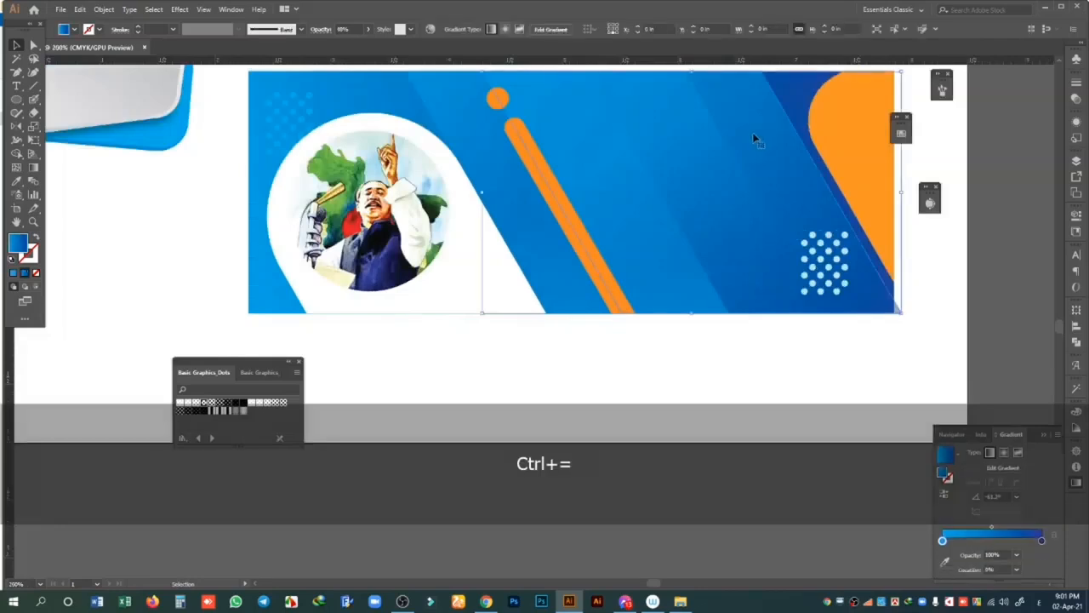
key(shift+Left)
key(Right)
key(Right)
key(Right)
key(Right)
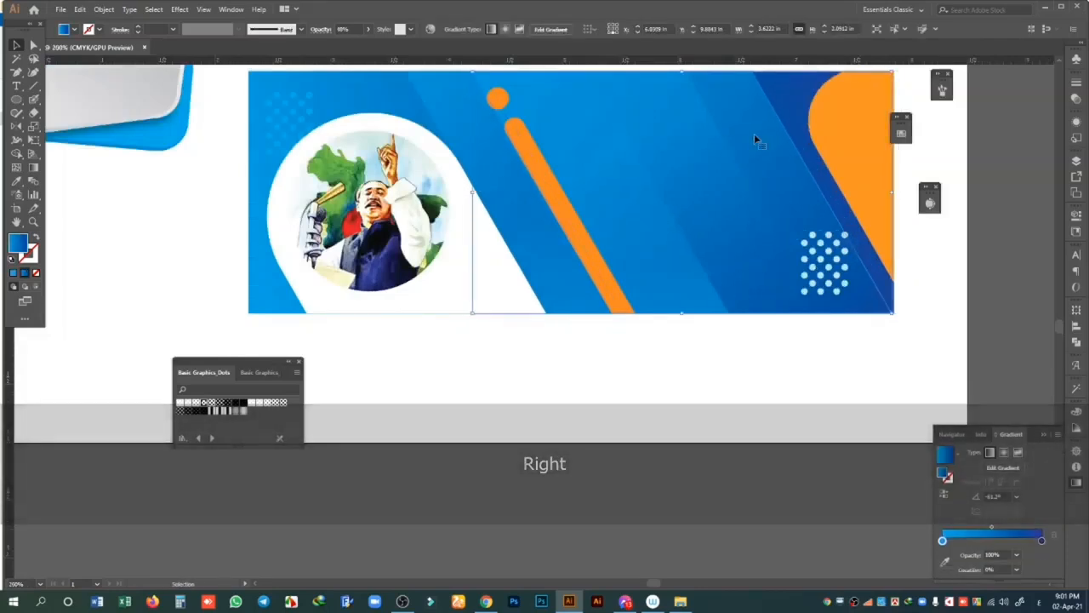
- Move the fluid gradient shape artwork up and left into the upper-left corner of the artboard
key(ctrl+minus)
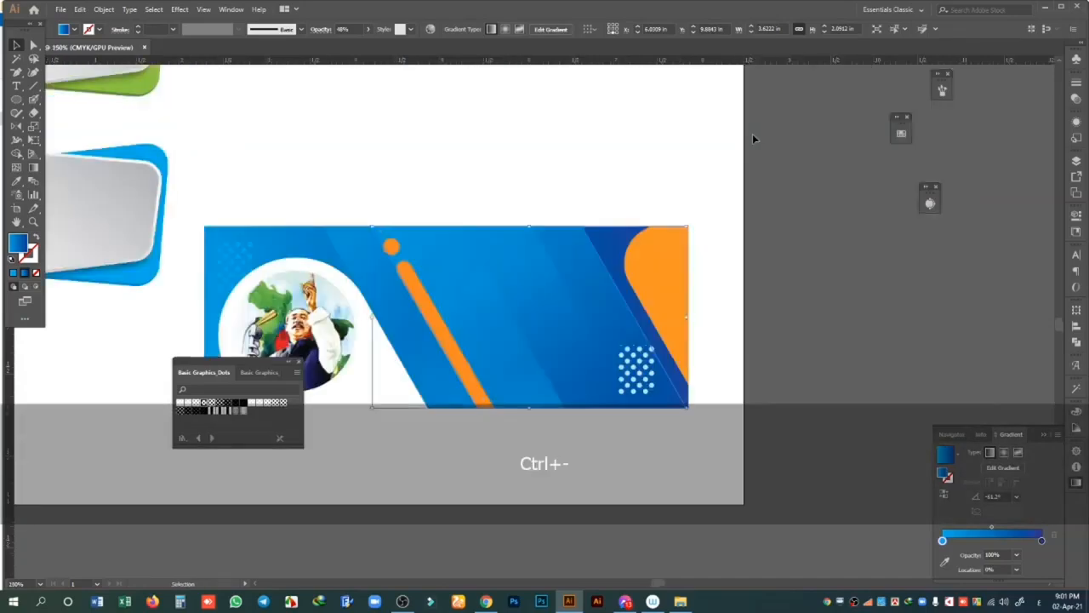
drag(452, 151, 656, 232)
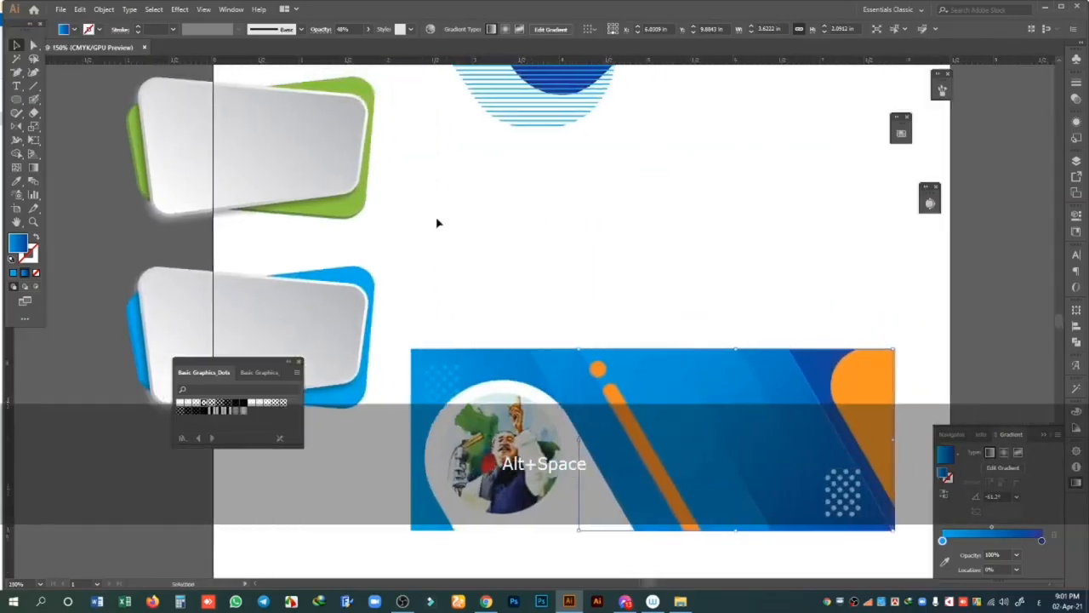
scroll(439, 225, up, 5)
scroll(505, 284, up, 3)
scroll(639, 374, down, 1)
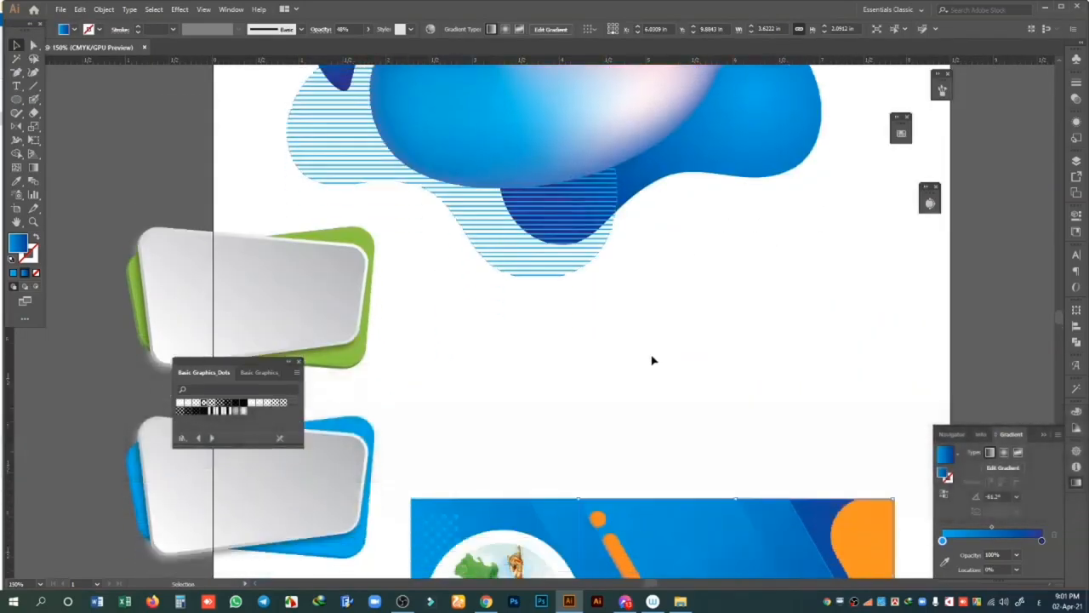
key(ctrl+minus)
key(ctrl+minus)
scroll(688, 272, up, 2)
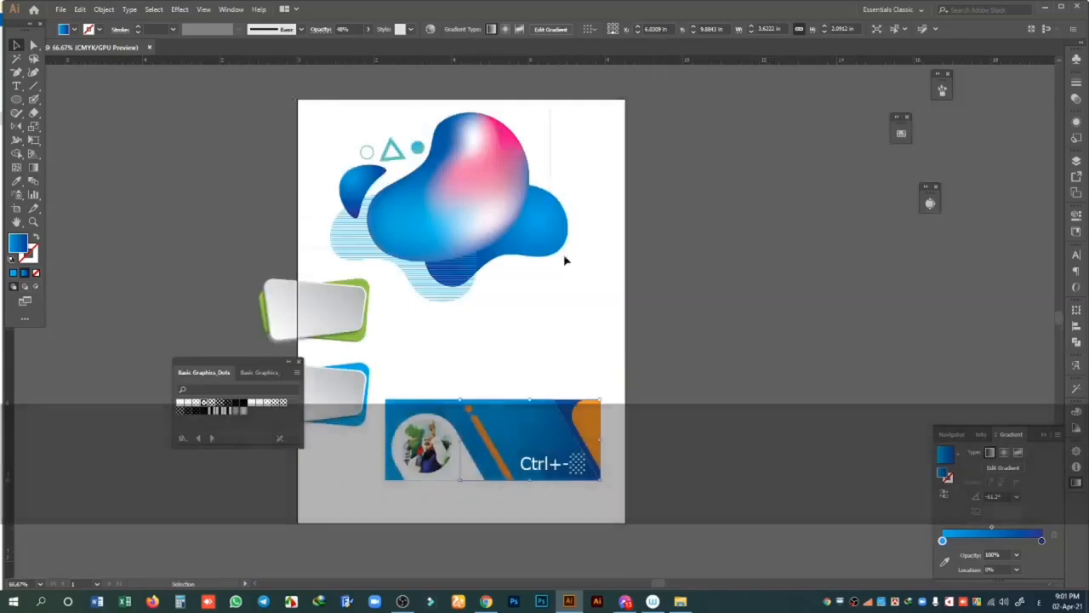
click(497, 243)
drag(498, 243, 449, 228)
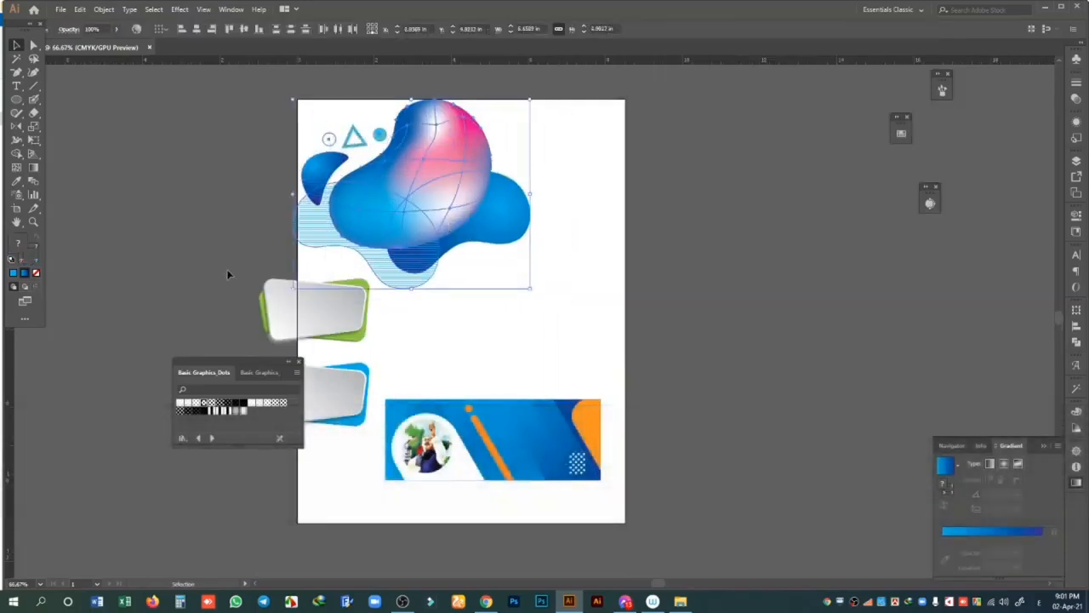
- Move the green and blue framed boxes onto the artboard, green above the banner's right end and blue above its left end
scroll(226, 274, down, 2)
click(329, 239)
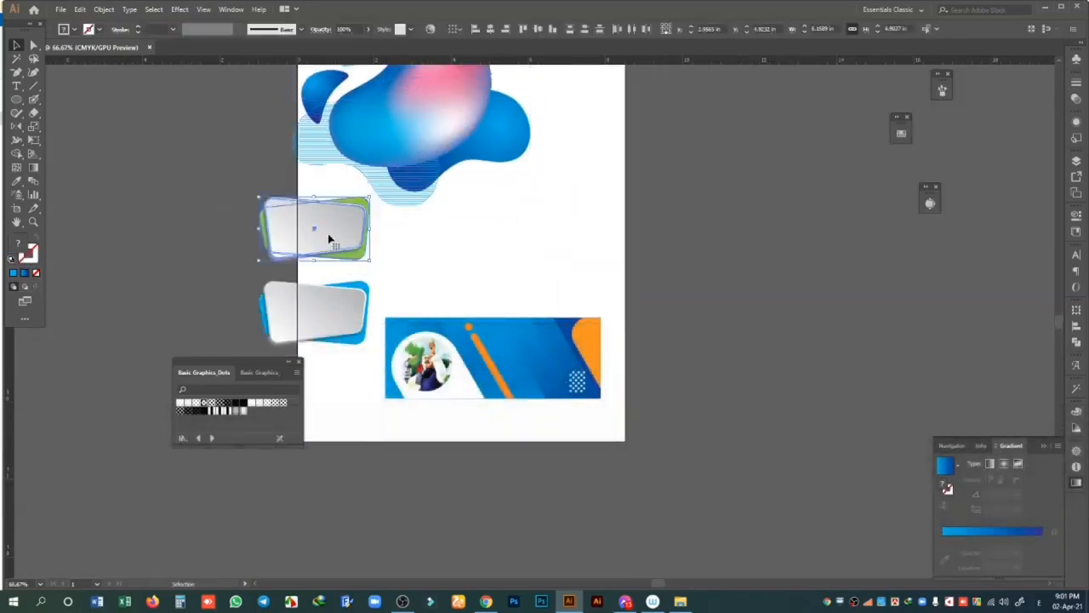
drag(329, 239, 560, 231)
drag(365, 342, 364, 358)
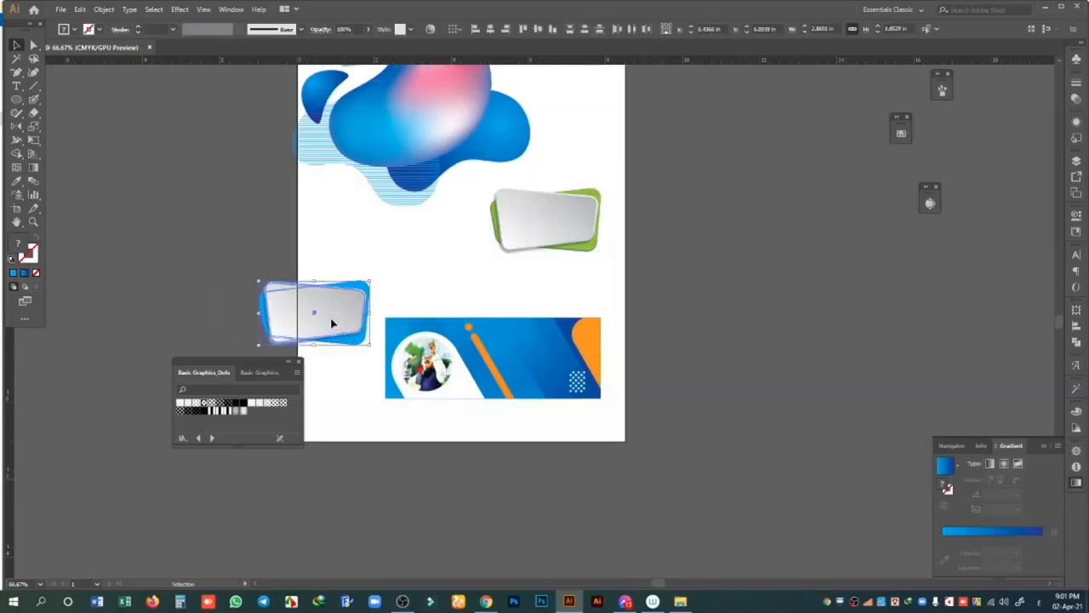
drag(333, 319, 410, 271)
click(757, 293)
- Shift the fluid gradient shape artwork slightly right and down so it sits fully inside the artboard, and deselect it
scroll(783, 299, up, 1)
scroll(784, 304, up, 1)
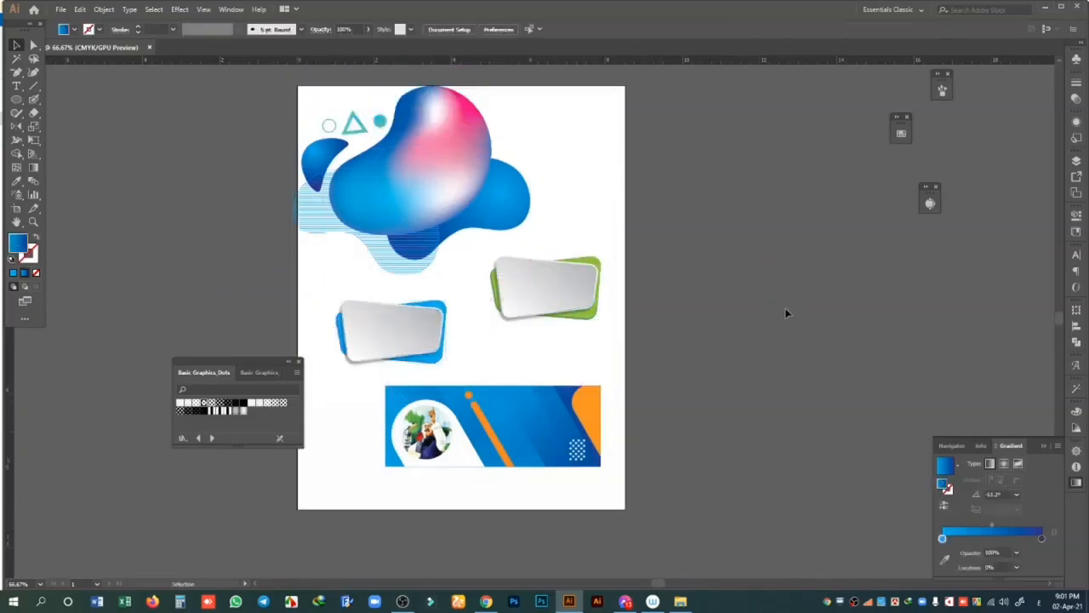
click(17, 221)
drag(447, 257, 530, 265)
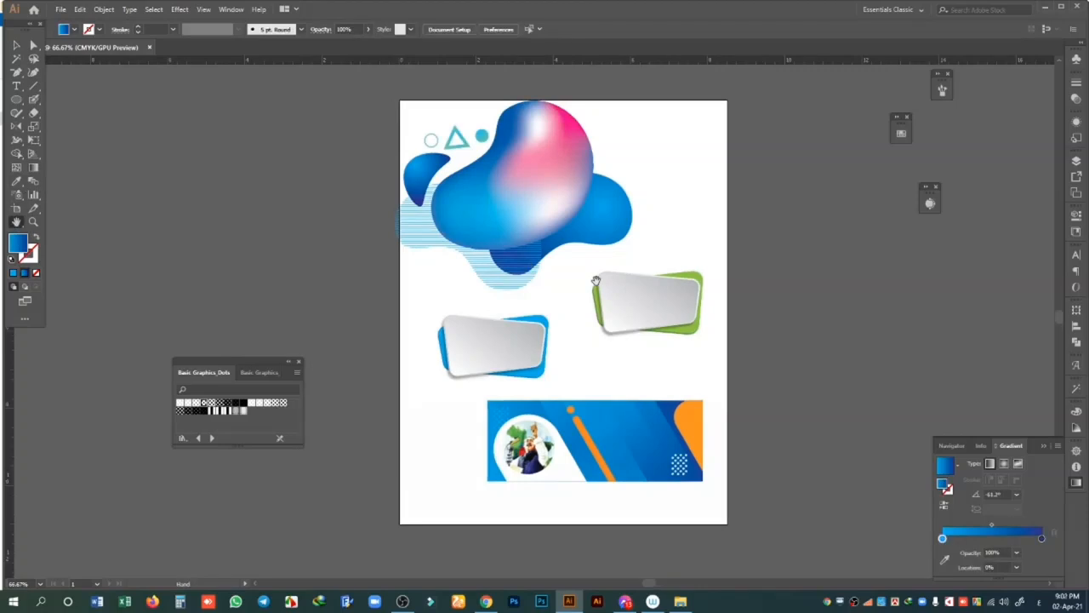
click(16, 42)
drag(518, 199, 557, 213)
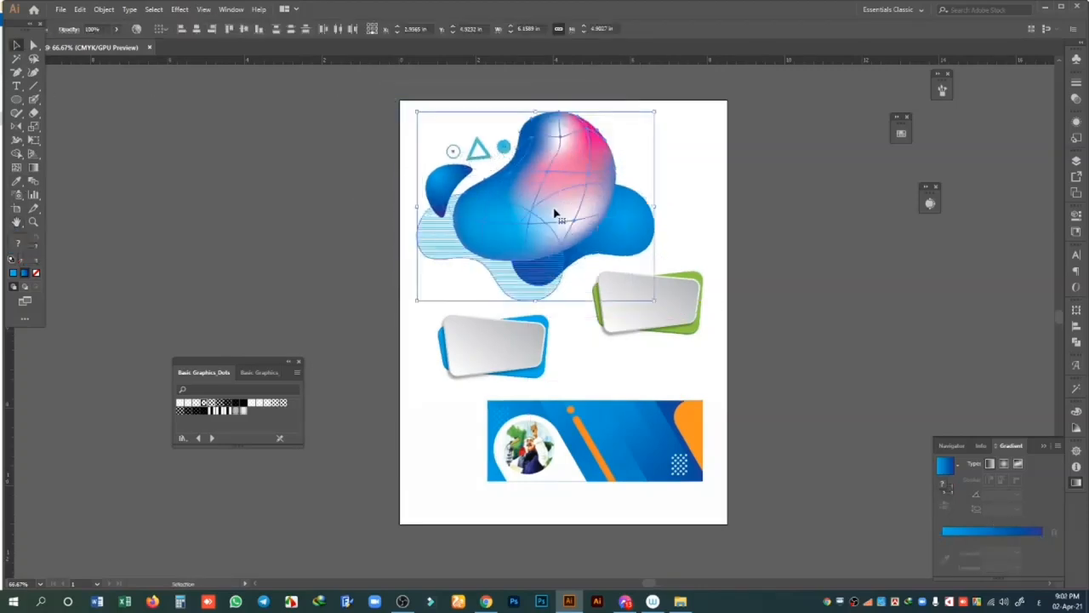
click(753, 178)
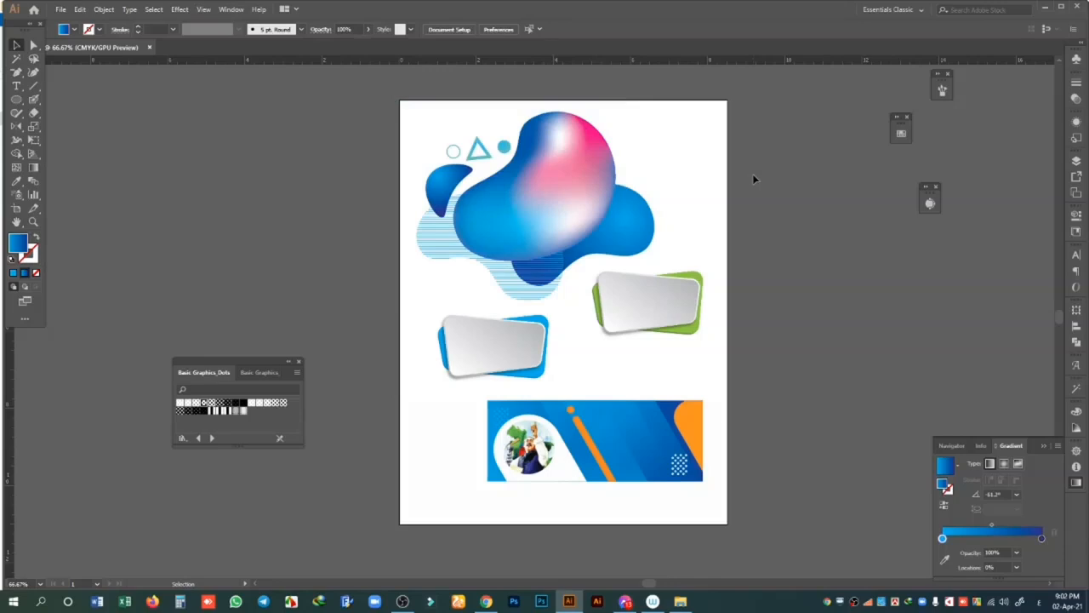